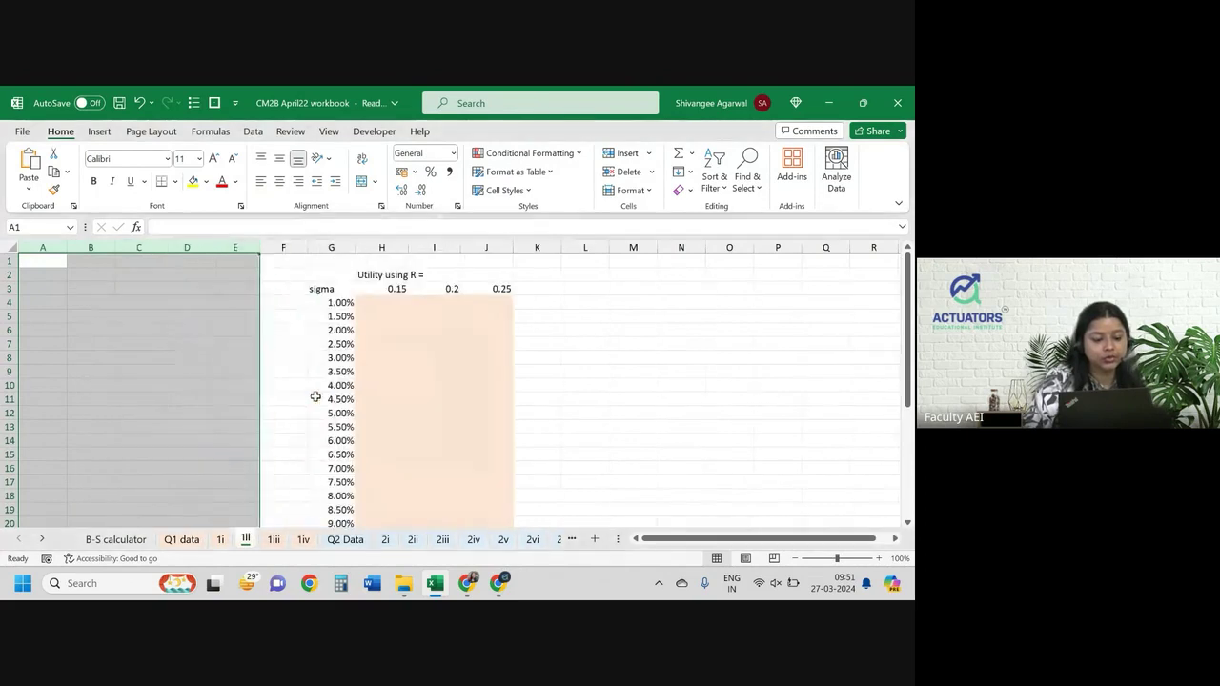
# - On sheet 1ii, link cell B1 to cell B1 of sheet 1i and fill the link across to column E and down to row 22
pyautogui.click(219, 331)
pyautogui.click(221, 539)
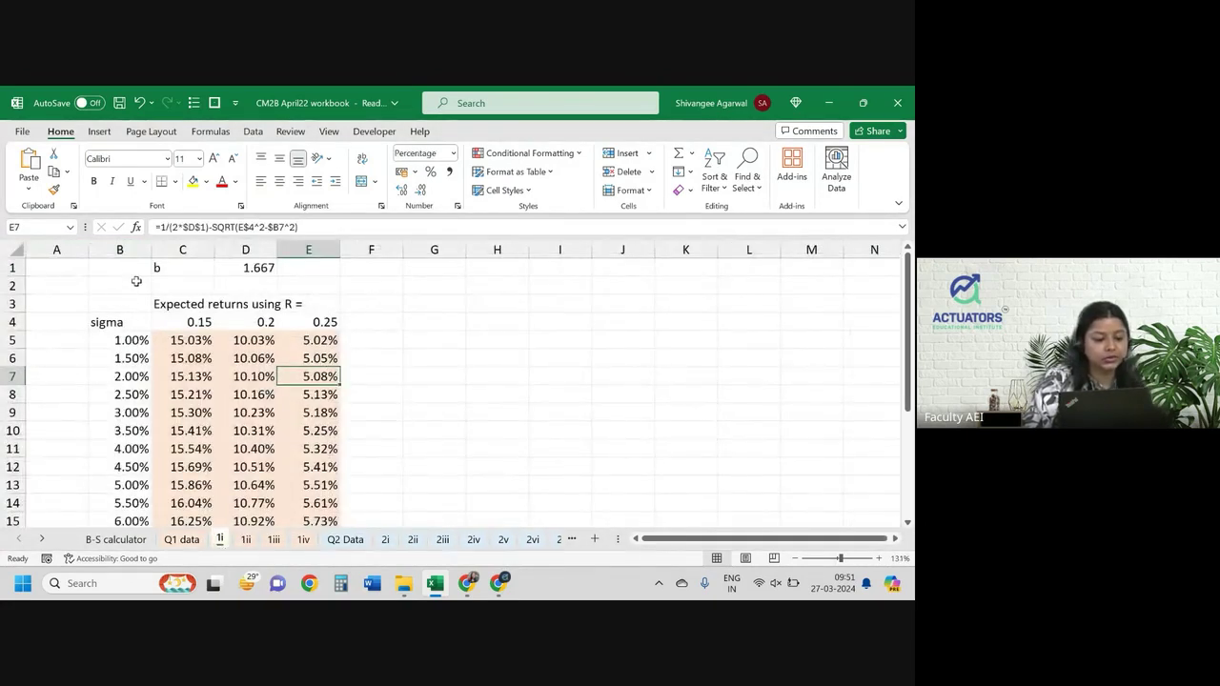
pyautogui.click(181, 539)
pyautogui.click(250, 539)
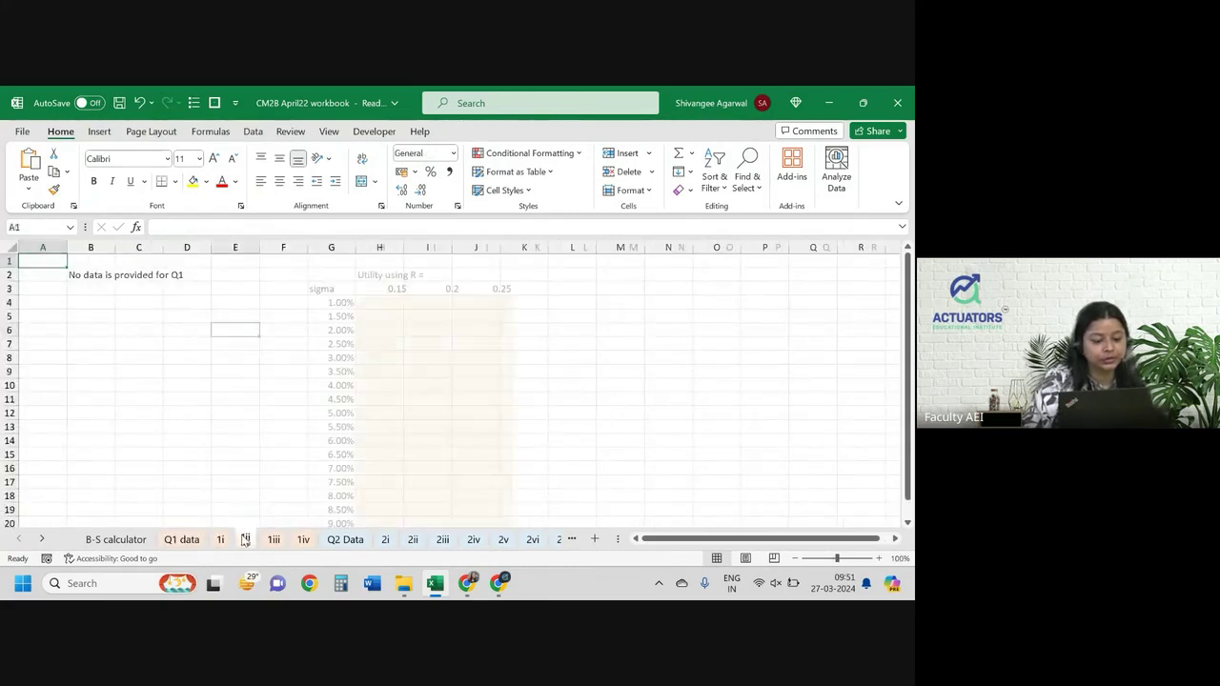
pyautogui.click(98, 265)
pyautogui.write('=')
pyautogui.hotkey('ctrl', 'pageup')
pyautogui.click(58, 284)
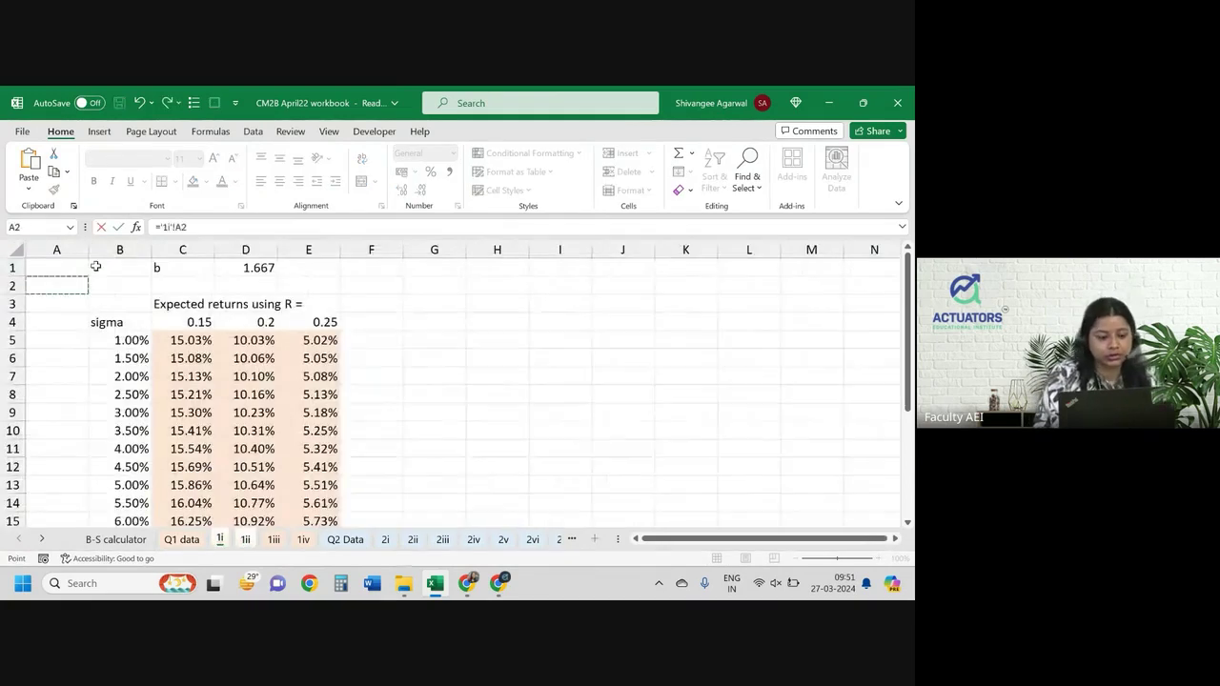
pyautogui.press('Return')
pyautogui.click(107, 261)
pyautogui.moveTo(118, 269); pyautogui.dragTo(253, 413)
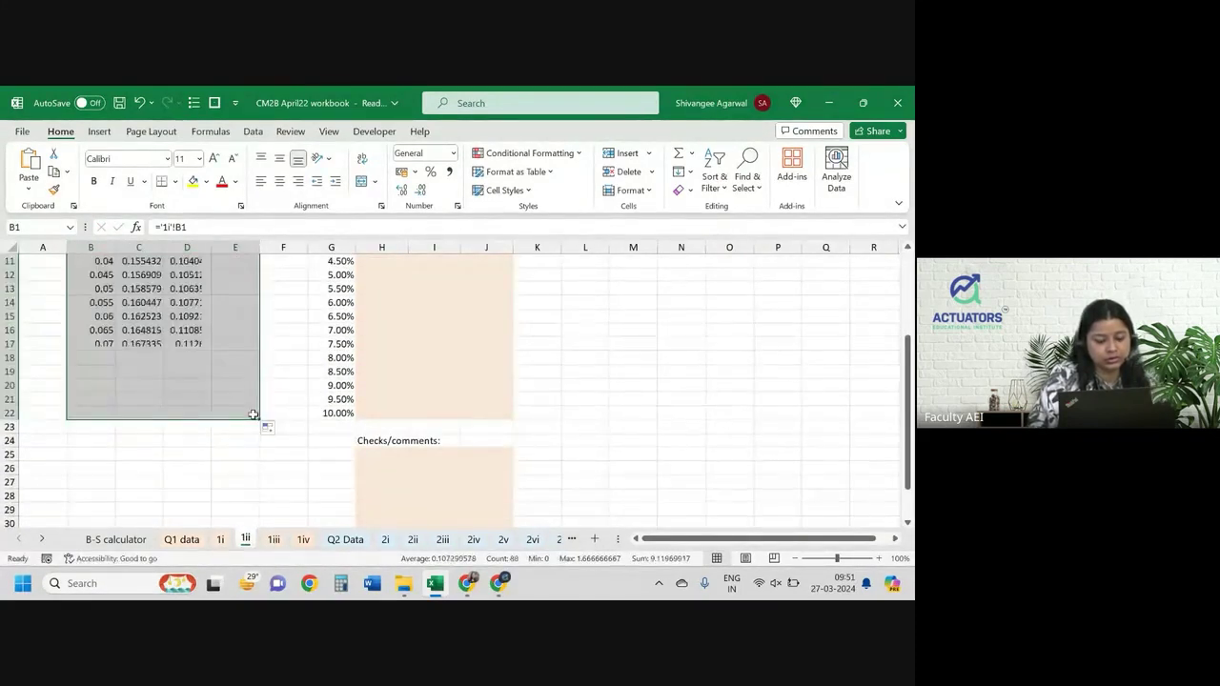
# - Clear the unneeded linked zeros from B2:F2 and D3:F3
pyautogui.scroll(4, 253, 413)
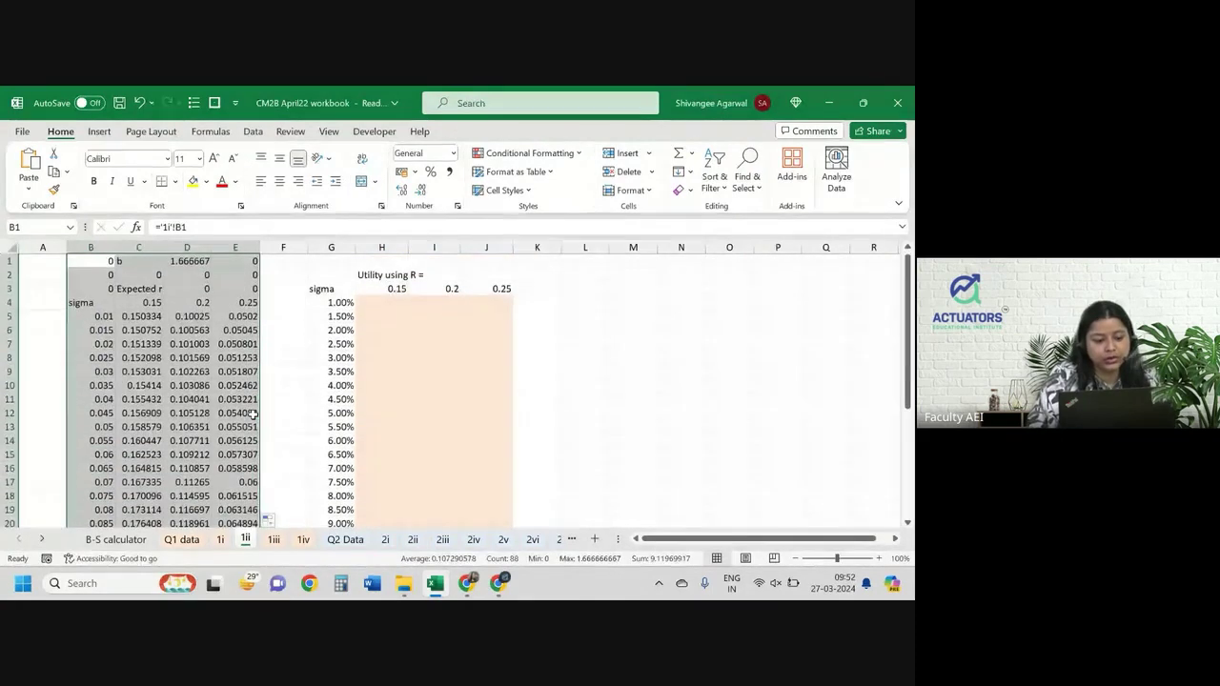
pyautogui.click(189, 289)
pyautogui.moveTo(105, 275); pyautogui.dragTo(297, 274)
pyautogui.press('Delete')
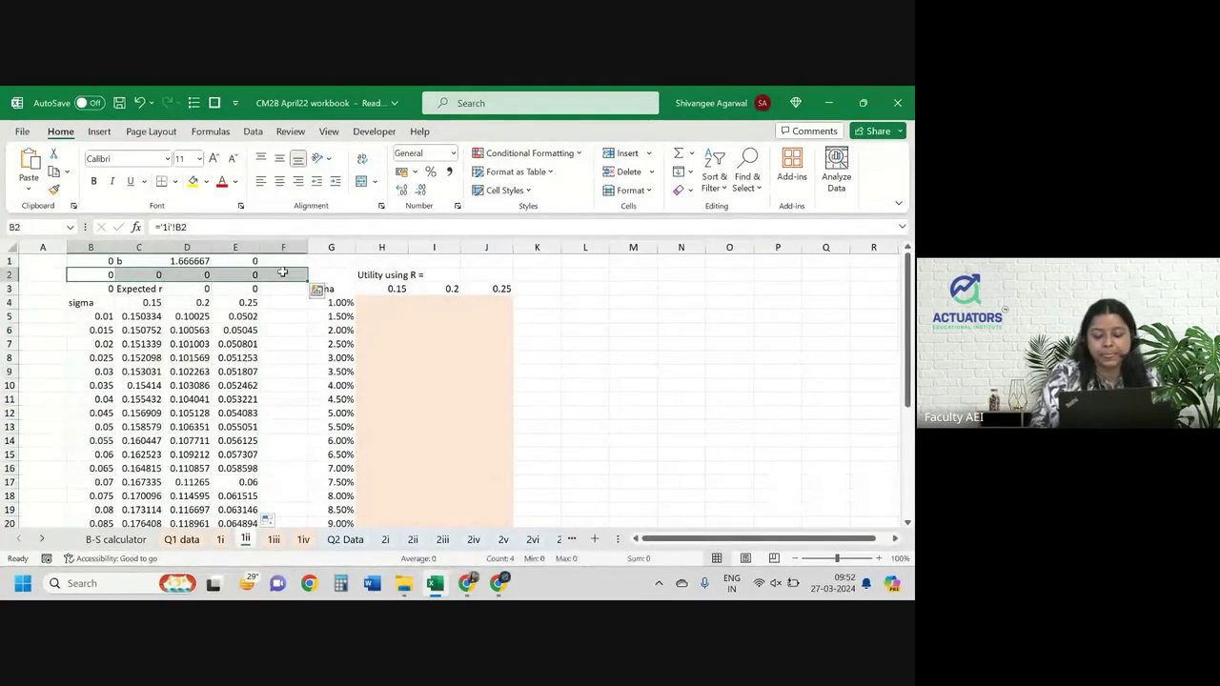
pyautogui.moveTo(206, 286); pyautogui.dragTo(290, 289)
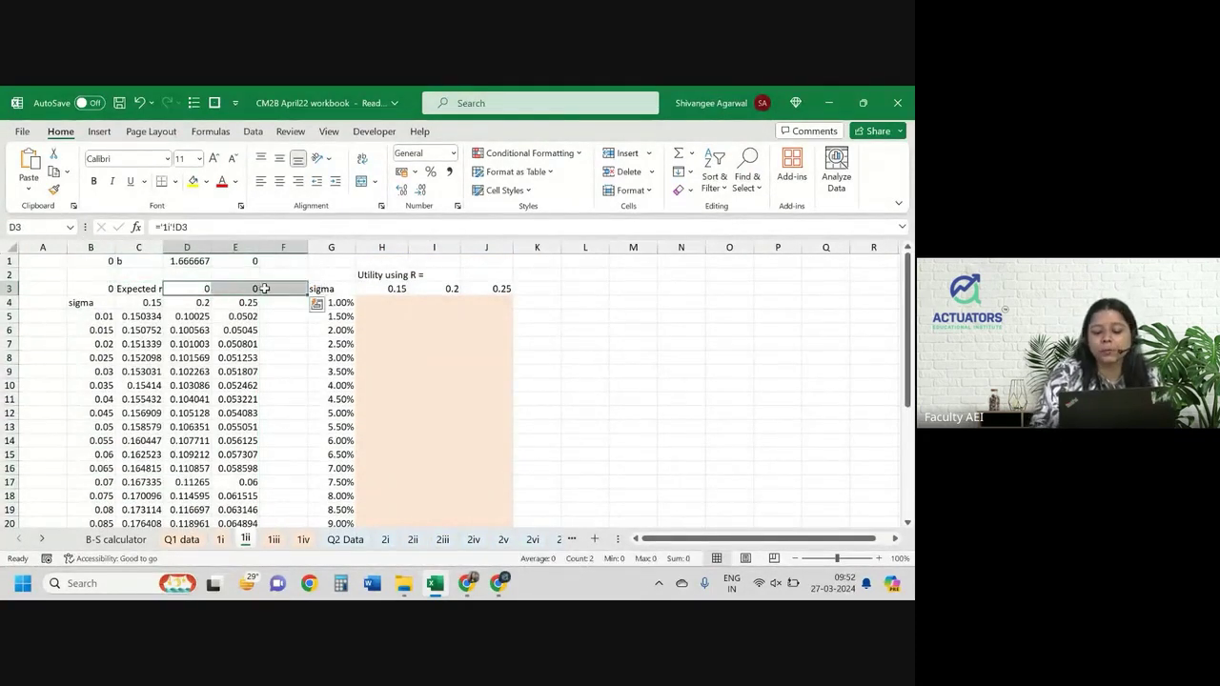
pyautogui.press('Delete')
# - Clear the remaining linked zeros in cells E1, B1 and B3
pyautogui.click(246, 260)
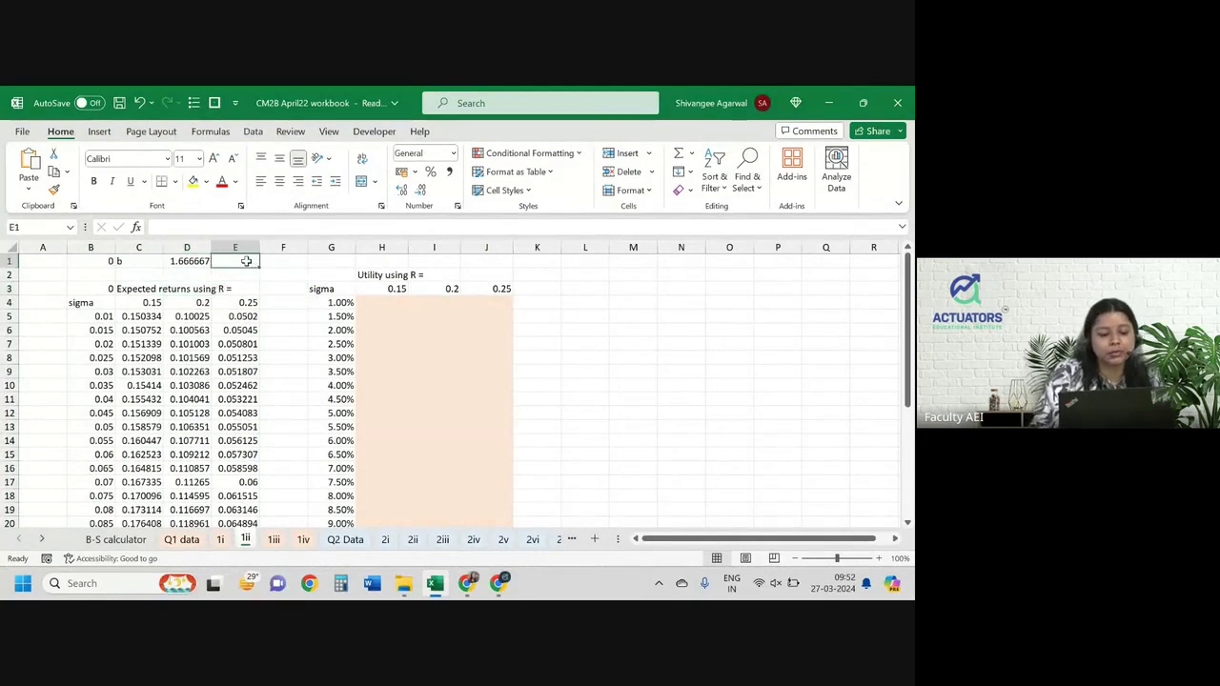
pyautogui.press('Left')
pyautogui.press('Left')
pyautogui.press('Left')
pyautogui.press('Delete')
pyautogui.press('Down')
pyautogui.press('Down')
pyautogui.press('Down')
pyautogui.press('Up')
pyautogui.press('Delete')
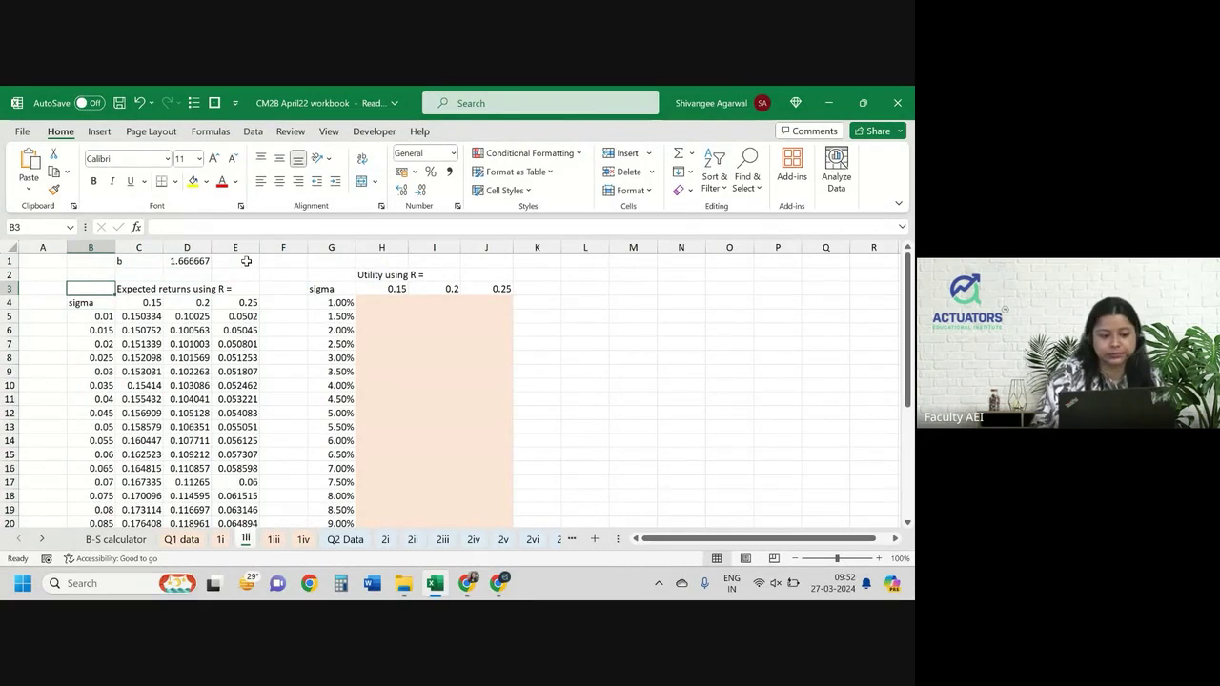
# - Copy the formatting of the utility table G4:J22 onto the expected returns table starting at B5
pyautogui.click(340, 301)
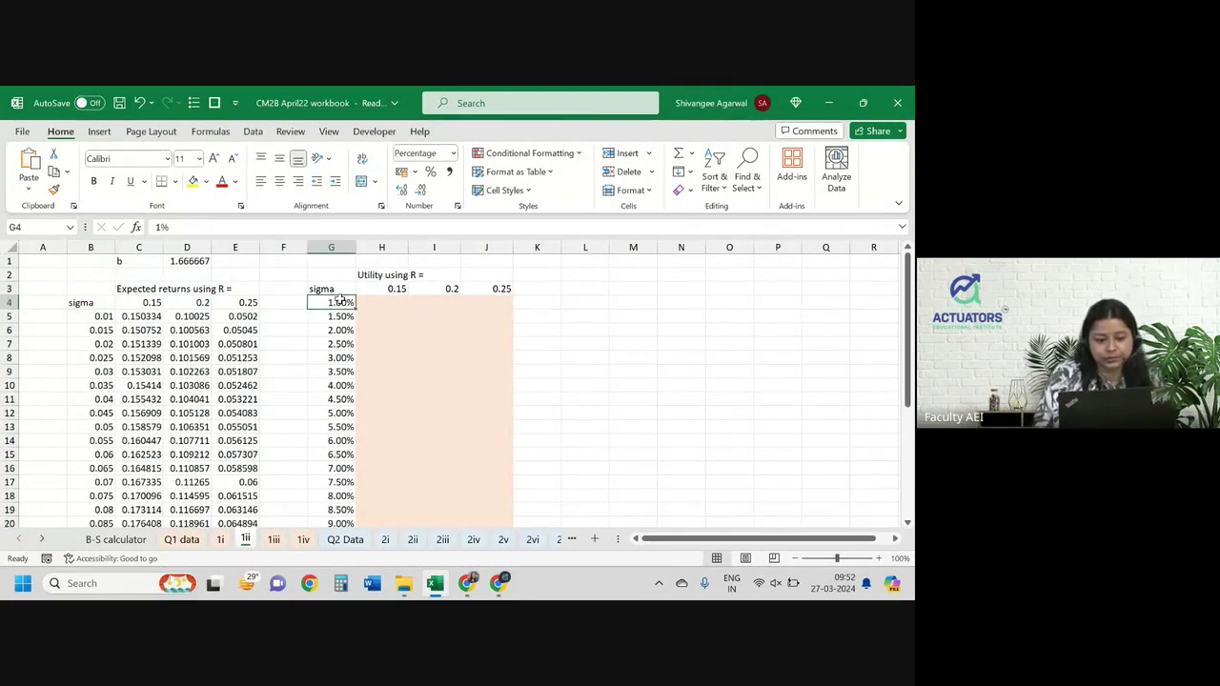
pyautogui.hotkey('shift', 'Right')
pyautogui.hotkey('shift', 'Right')
pyautogui.hotkey('shift', 'Right')
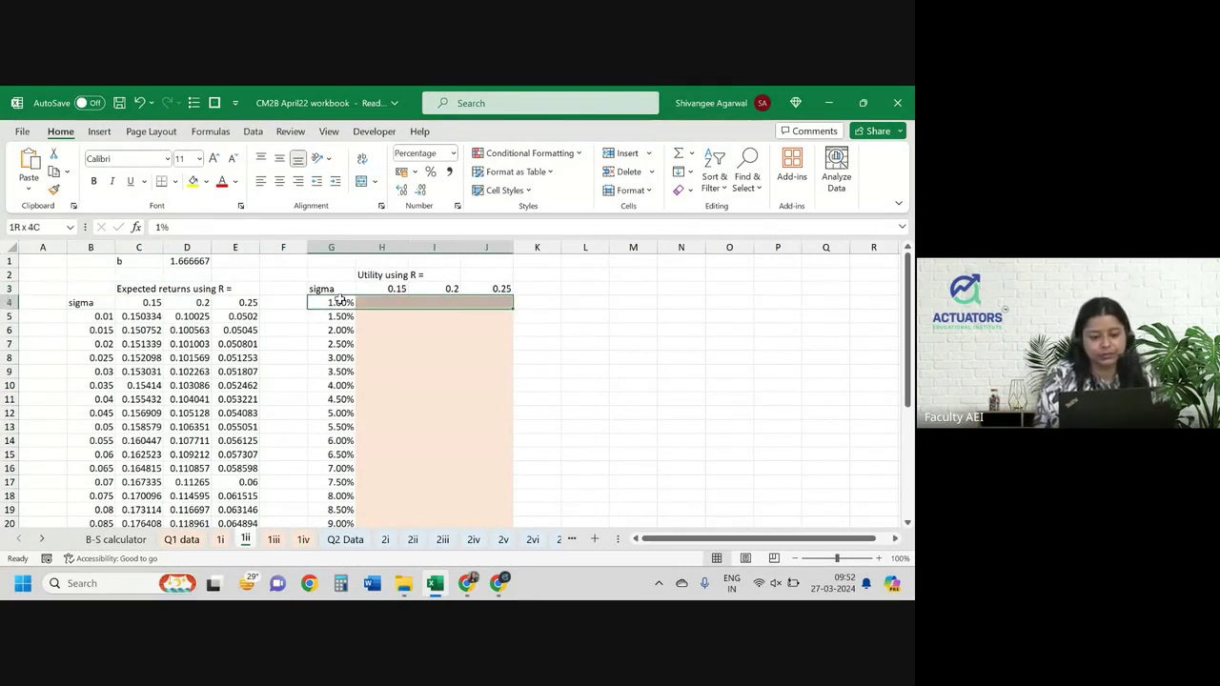
pyautogui.hotkey('ctrl', 'shift', 'Down')
pyautogui.click(54, 191)
pyautogui.scroll(1, 156, 324)
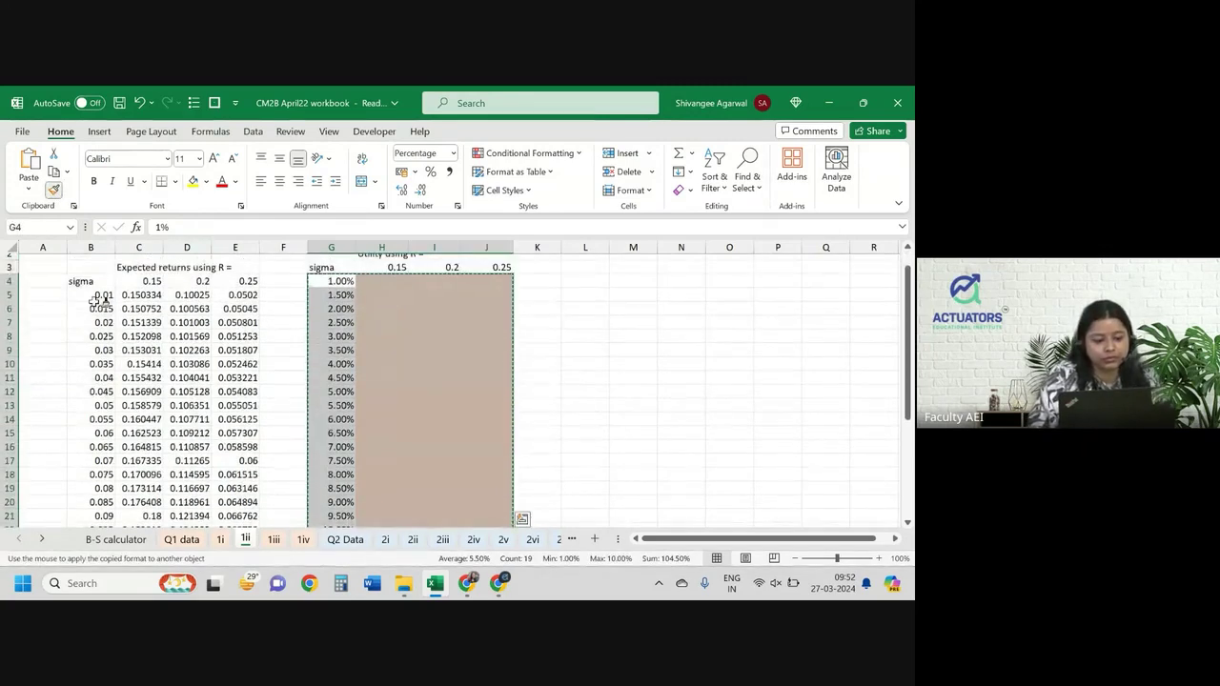
pyautogui.click(99, 294)
pyautogui.click(170, 350)
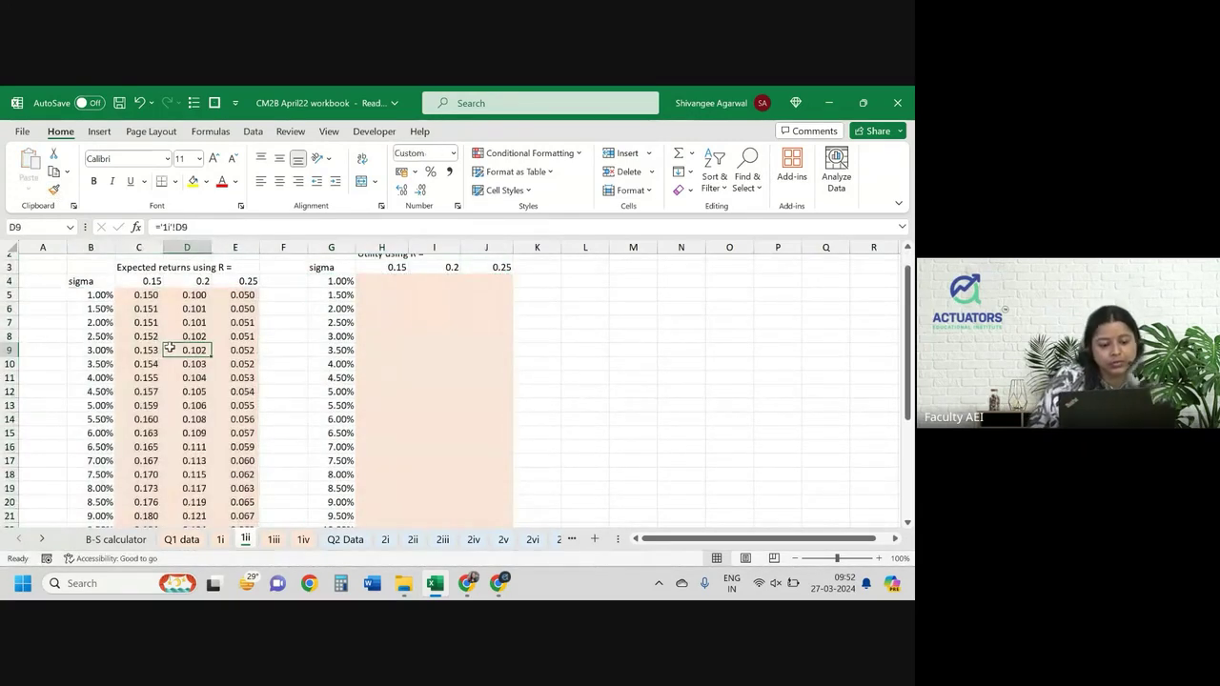
# - Select cell H4, check the expected utility formula in the exam paper PDF in Chrome, and return to Excel
pyautogui.click(387, 275)
pyautogui.scroll(1, 388, 275)
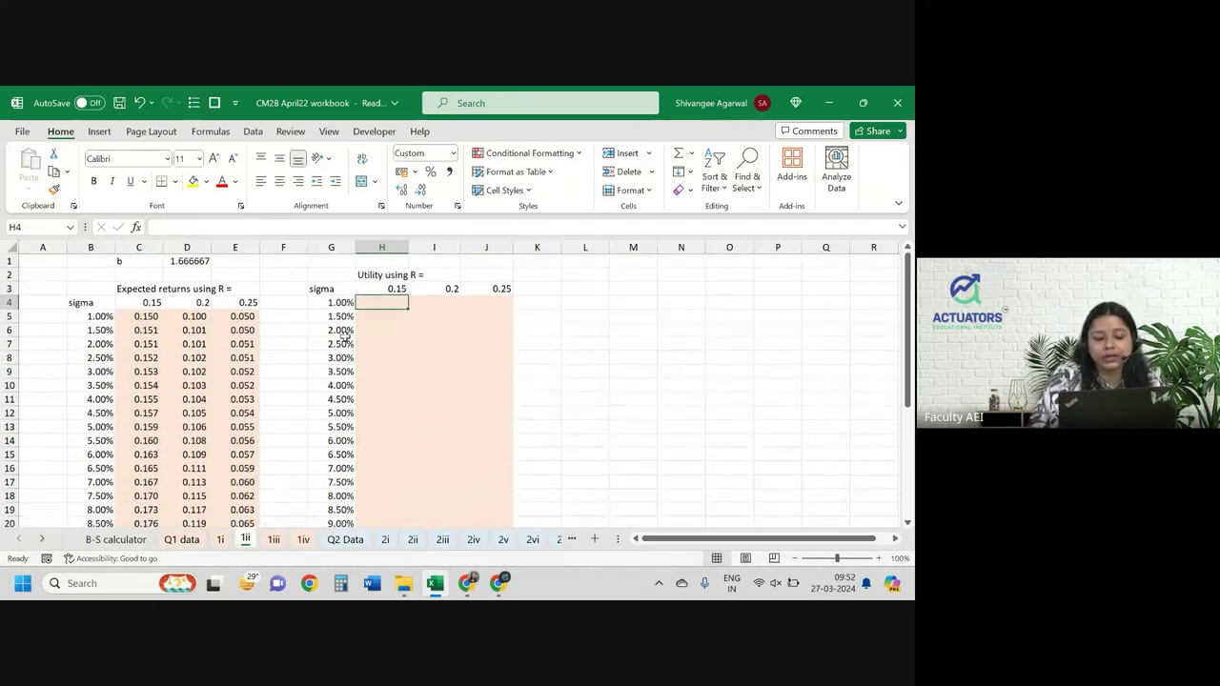
pyautogui.keyDown('ctrl'); pyautogui.scroll(1, 345, 336); pyautogui.keyUp('ctrl')
pyautogui.keyDown('ctrl'); pyautogui.scroll(3, 345, 336); pyautogui.keyUp('ctrl')
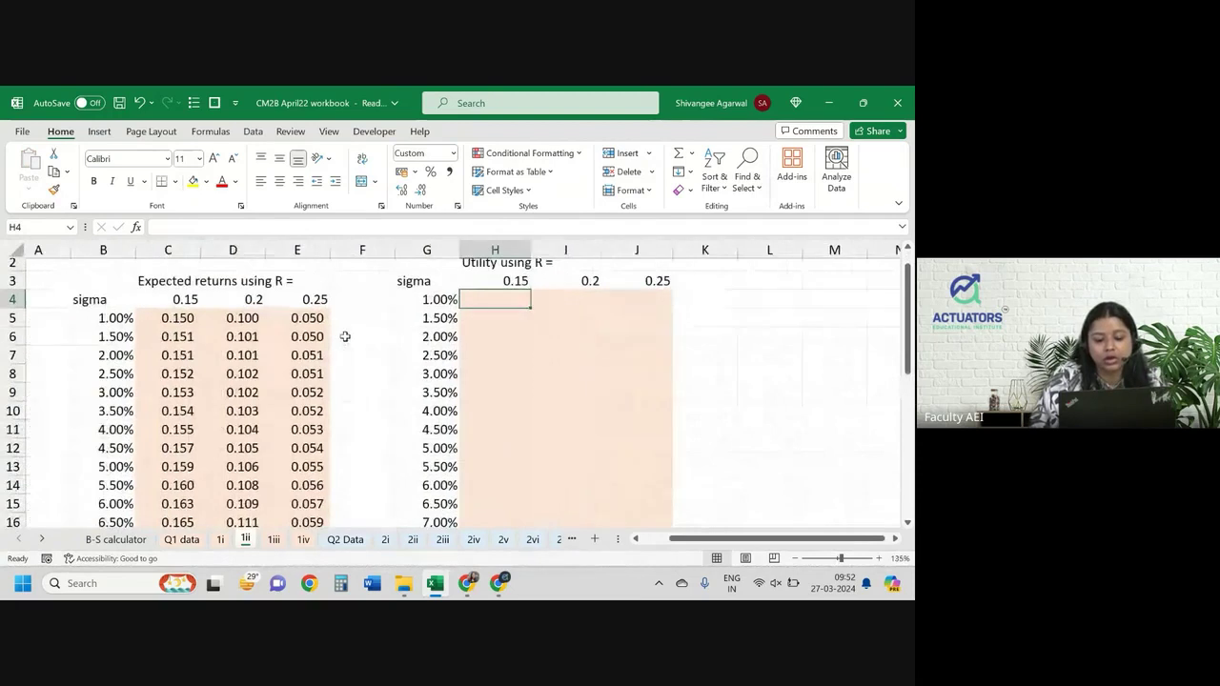
pyautogui.hotkey('alt', 'Tab')
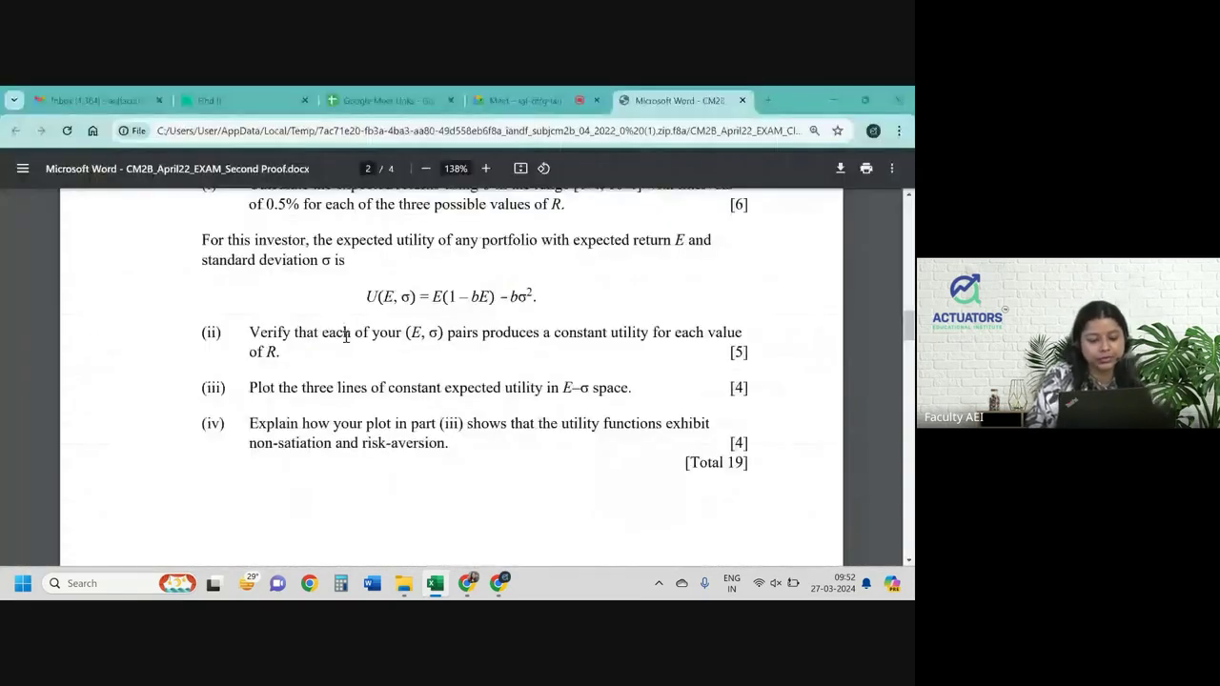
pyautogui.hotkey('alt', 'Tab')
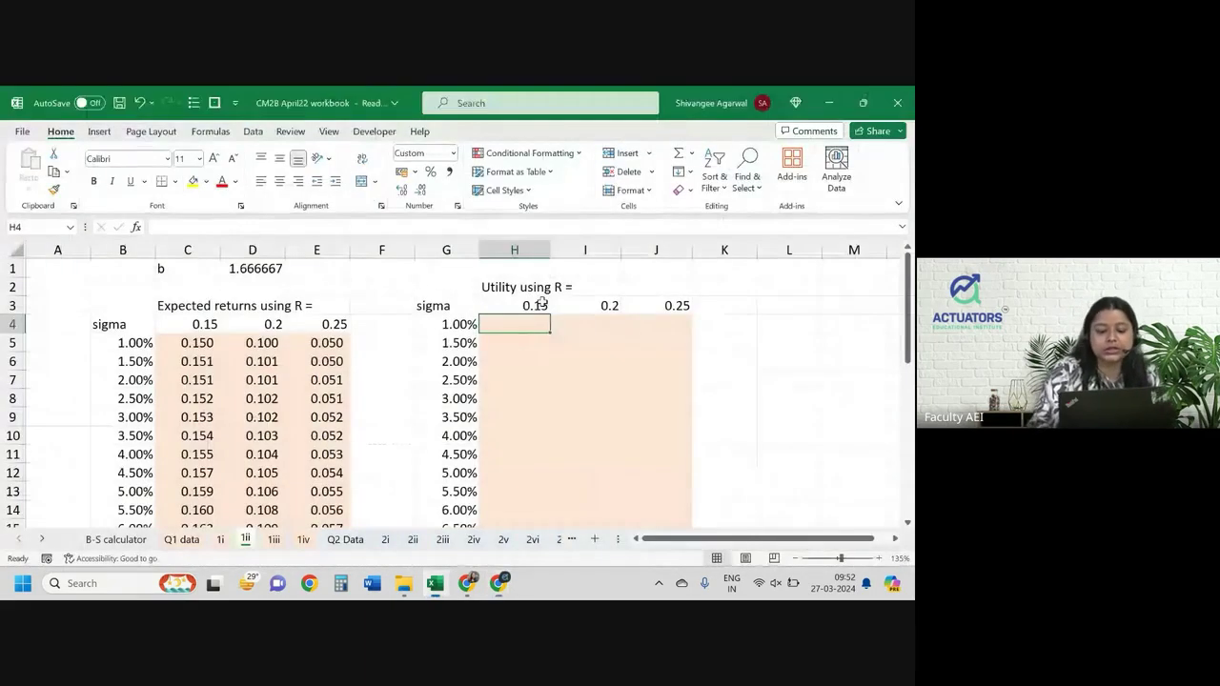
# - Begin the utility formula in H4 with =C5*(1-$D$1*C5)-, following the expected utility formula in the exam paper
pyautogui.write('=')
pyautogui.click(195, 343)
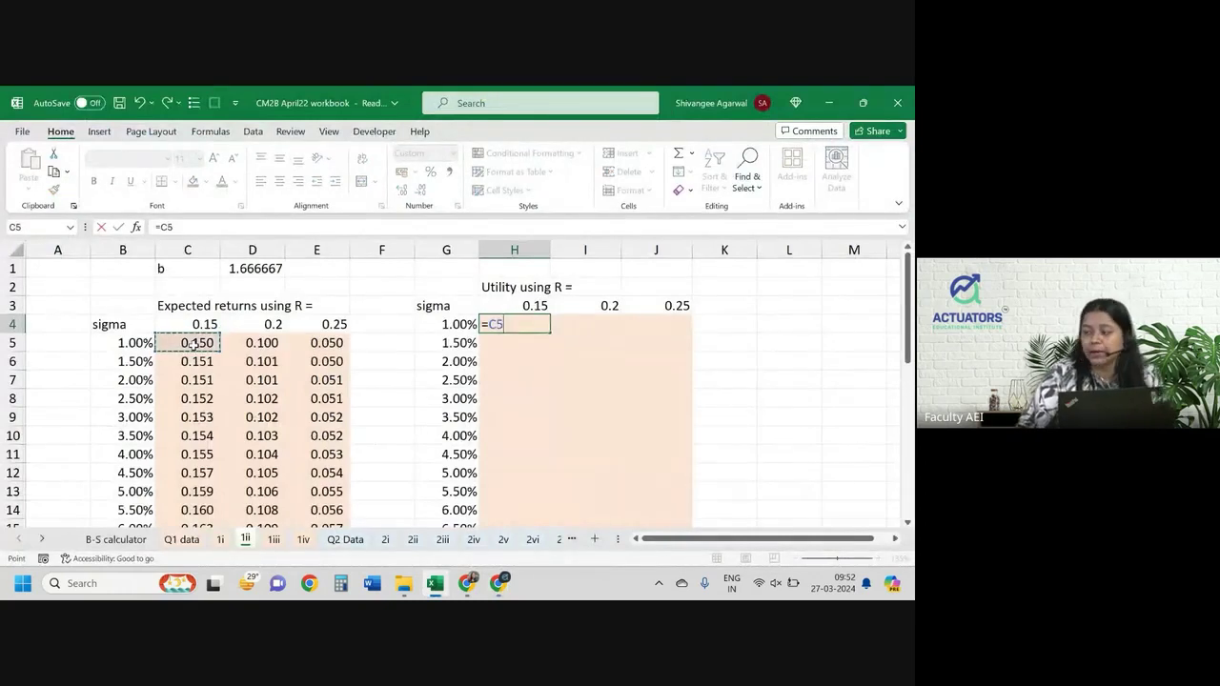
pyautogui.write('*')
pyautogui.hotkey('alt', 'Tab')
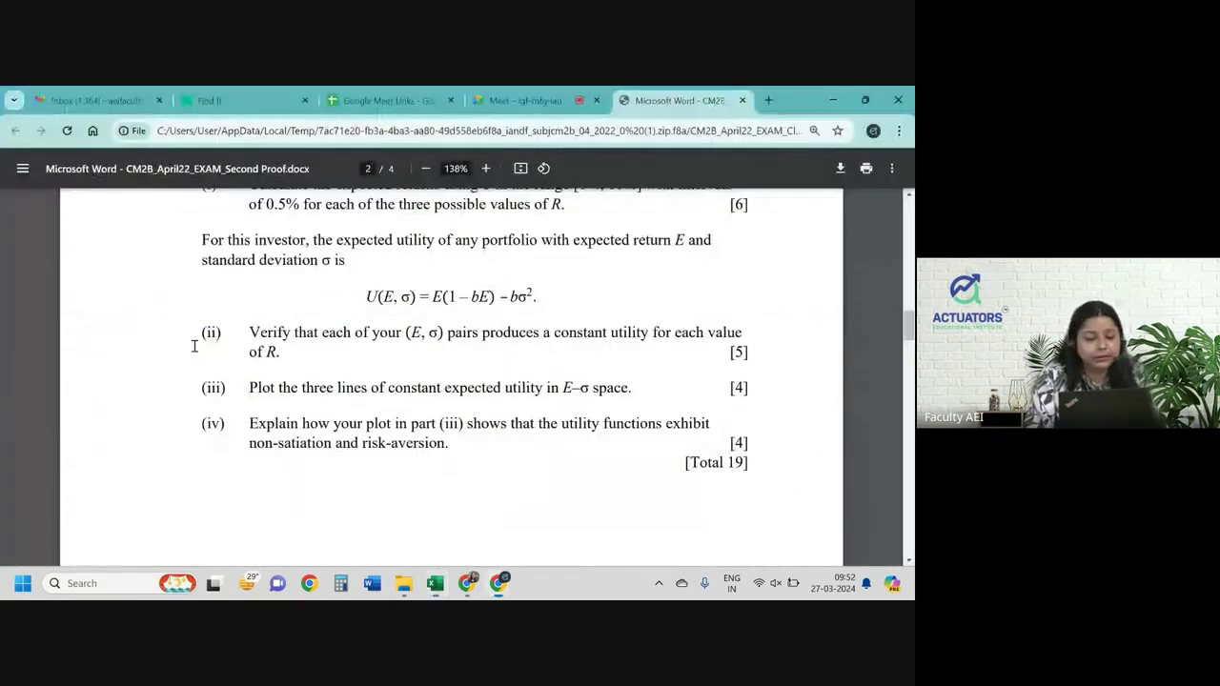
pyautogui.hotkey('alt', 'Tab')
pyautogui.write('(1-')
pyautogui.click(251, 269)
pyautogui.press('F4')
pyautogui.write('*')
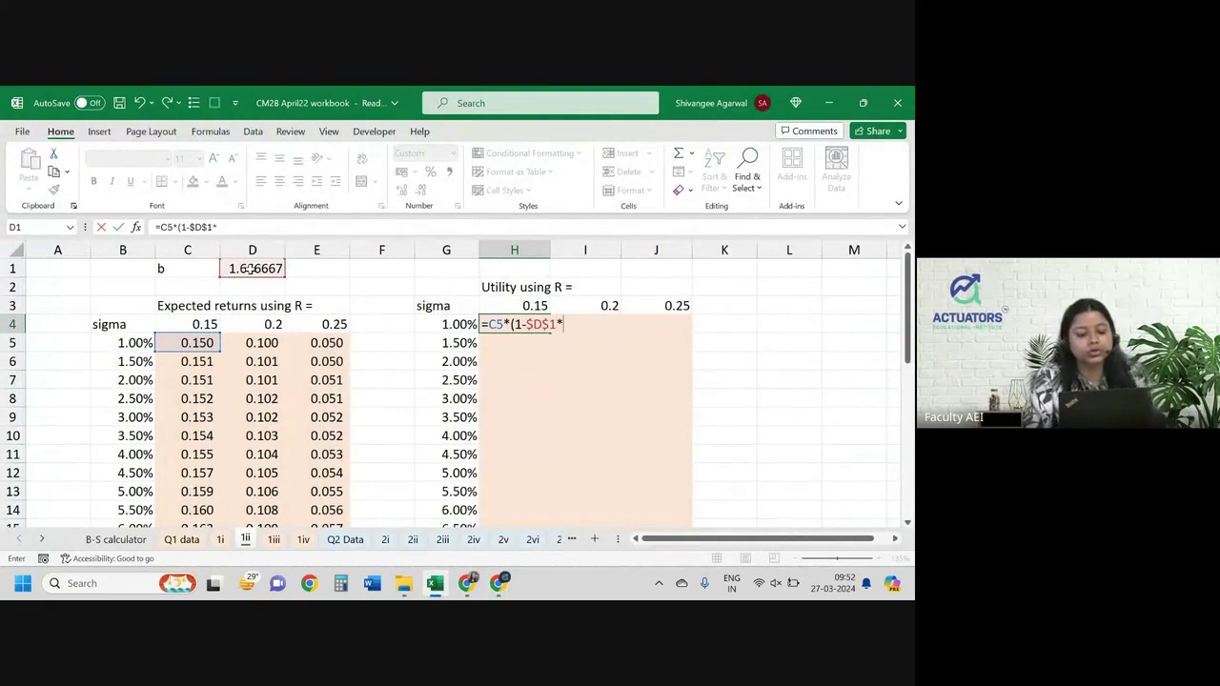
pyautogui.hotkey('alt', 'Tab')
pyautogui.hotkey('alt', 'Tab')
pyautogui.click(217, 344)
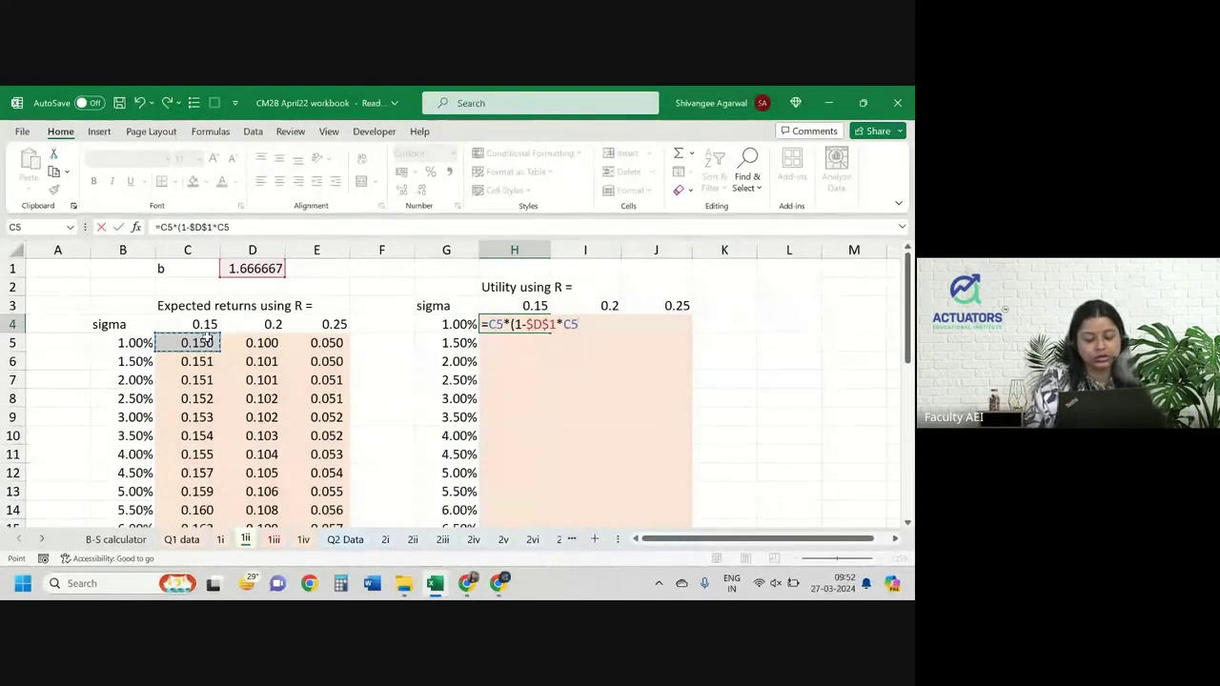
pyautogui.hotkey('alt', 'Tab')
pyautogui.hotkey('alt', 'Tab')
pyautogui.write(')-')
# - Complete the H4 formula as =C5*(1-$D$1*C5)-$D$1*$B5^2, keeping b fully absolute and sigma column-absolute
pyautogui.click(265, 269)
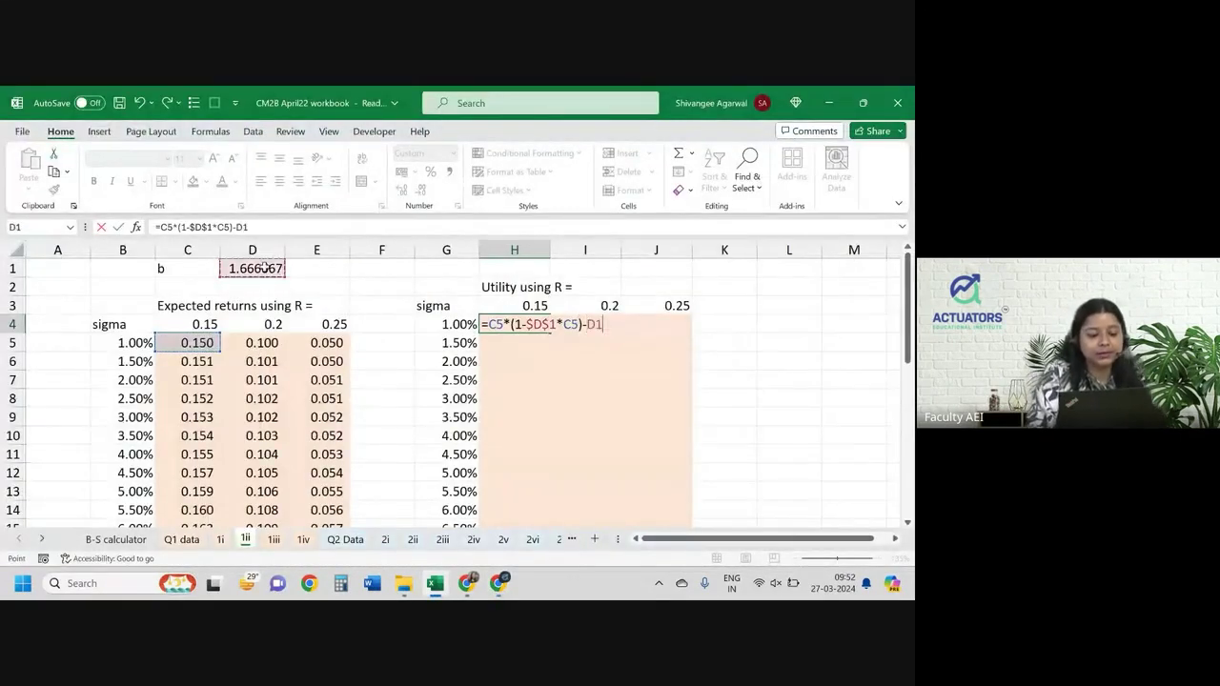
pyautogui.press('F5')
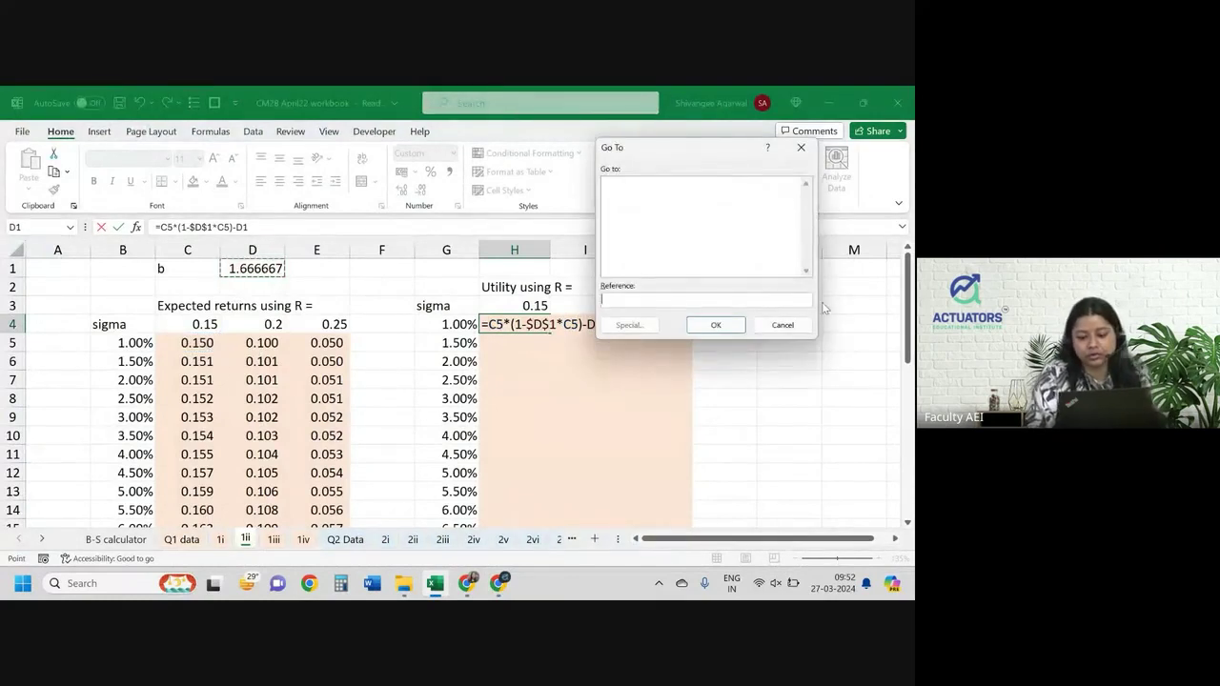
pyautogui.click(783, 326)
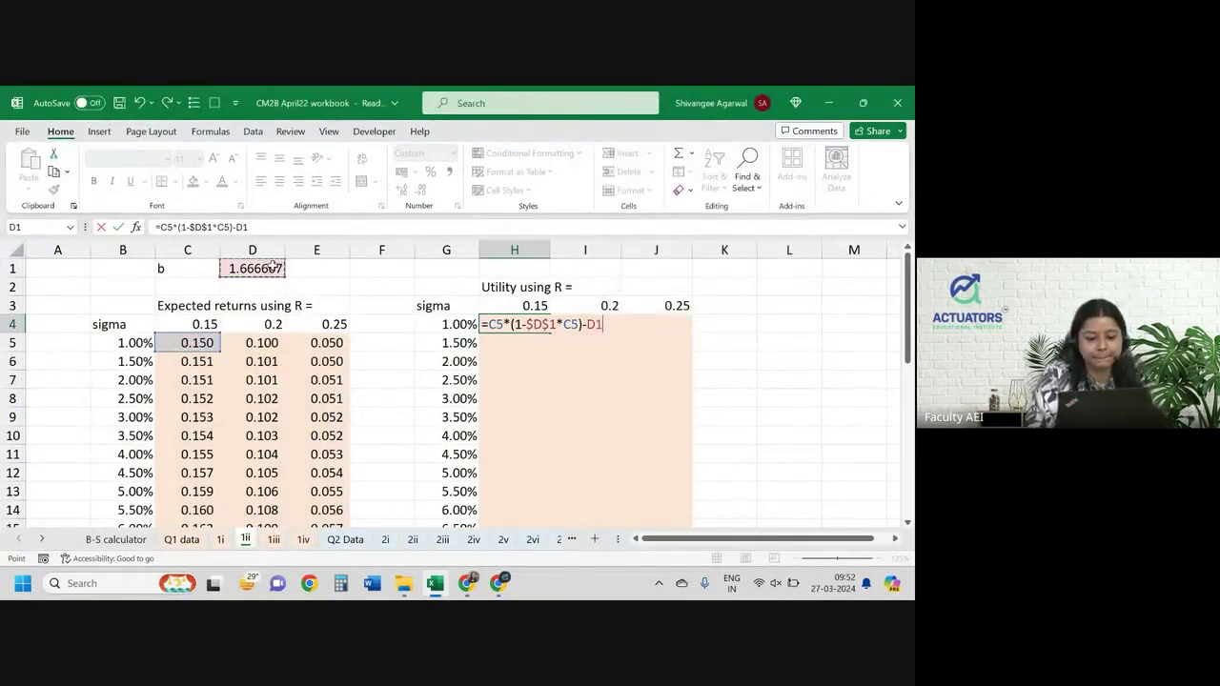
pyautogui.press('F4')
pyautogui.write('*')
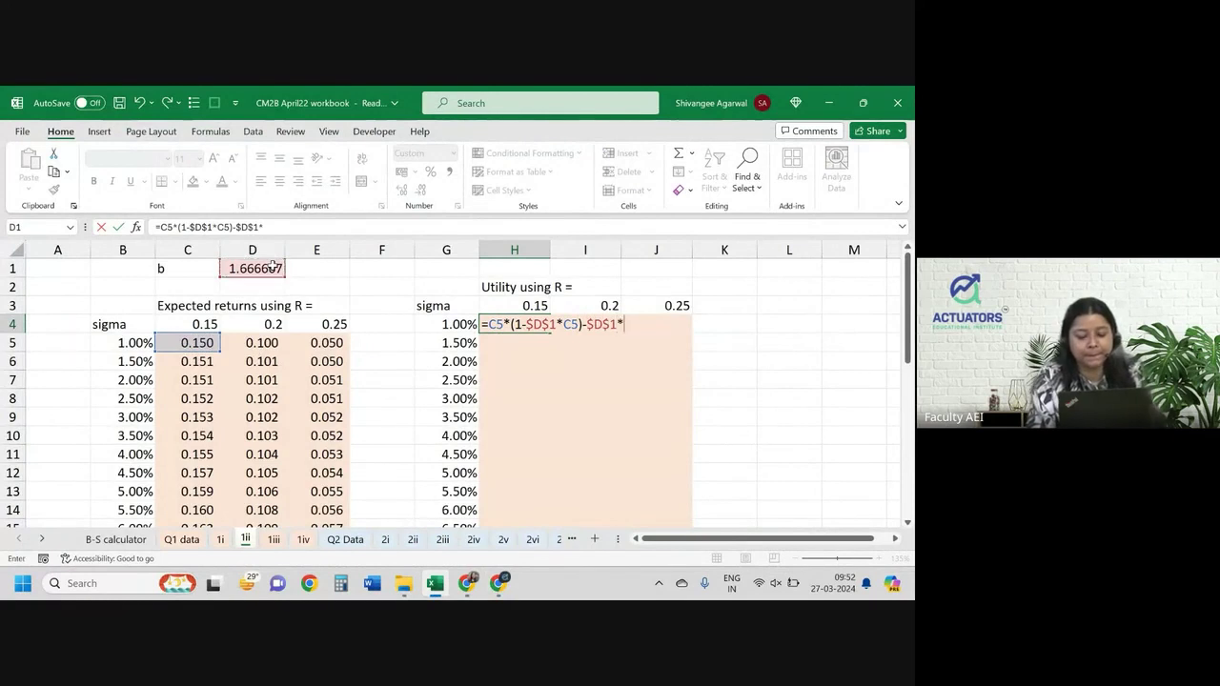
pyautogui.hotkey('alt', 'Tab')
pyautogui.hotkey('alt', 'Tab')
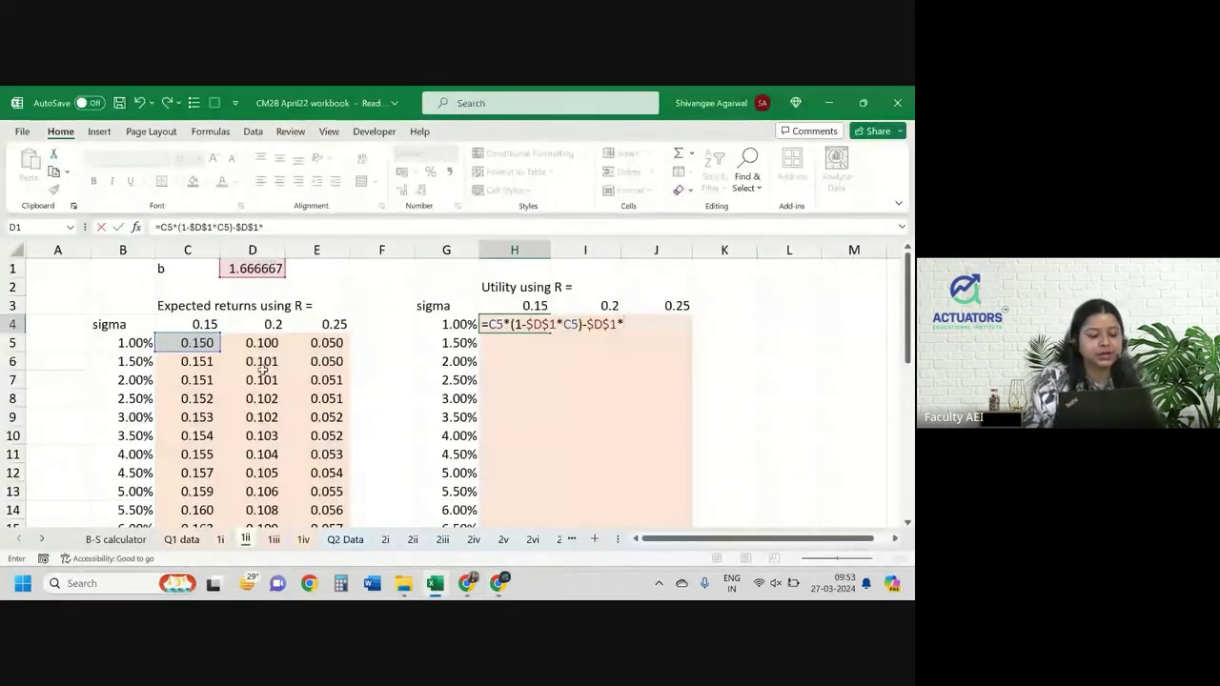
pyautogui.click(126, 345)
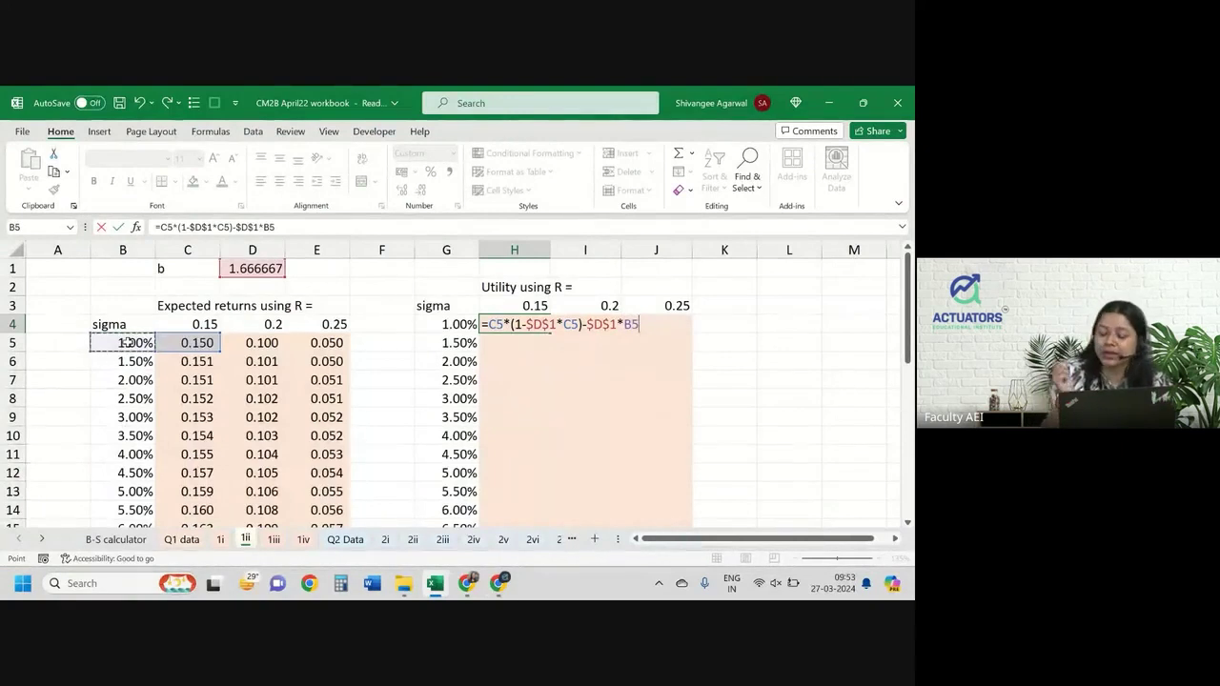
pyautogui.press('F4')
pyautogui.press('F4')
pyautogui.press('F4')
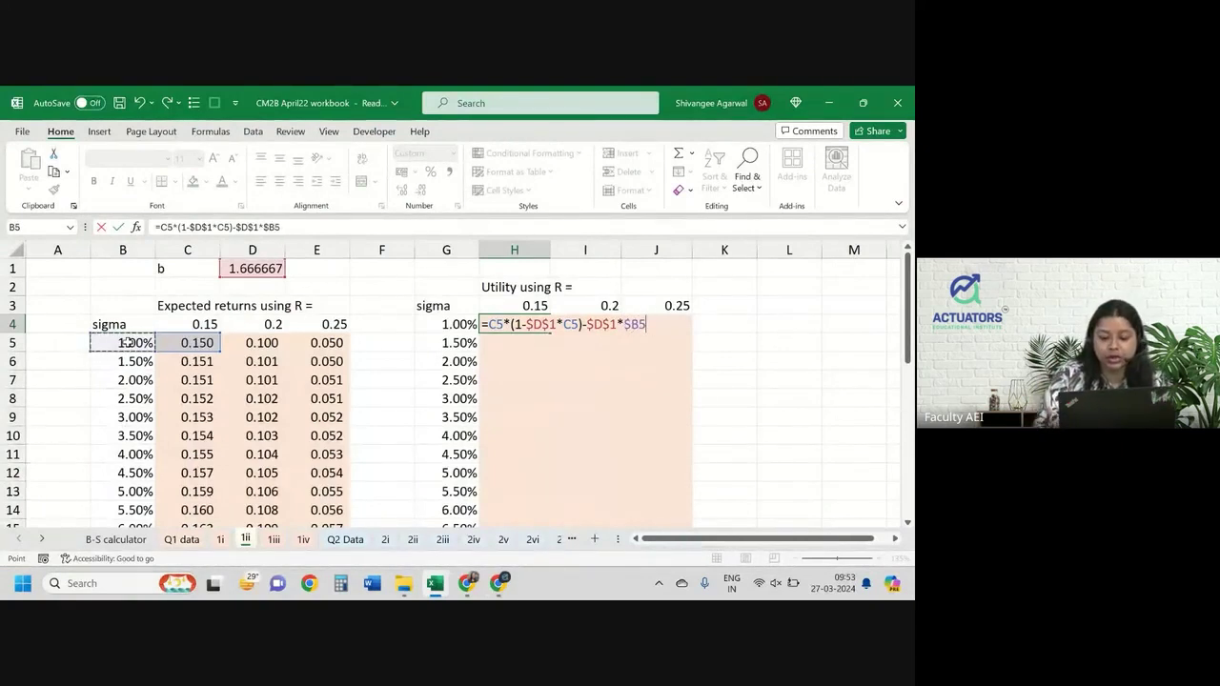
pyautogui.press('Return')
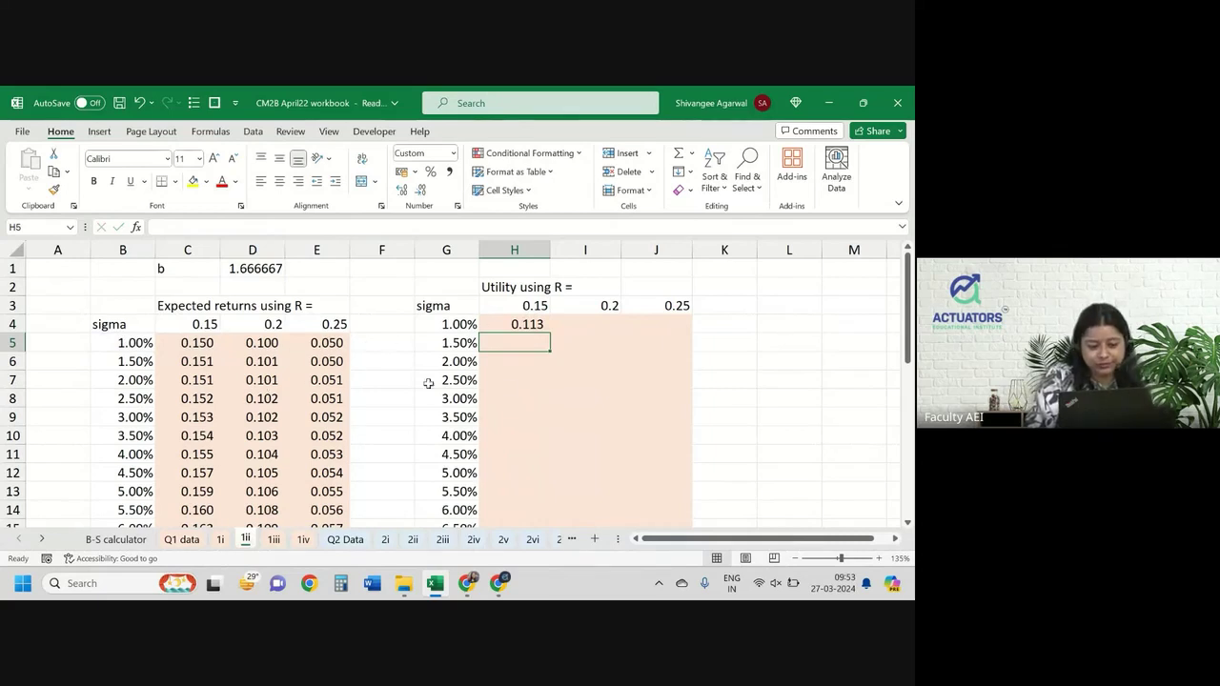
# - Fill the H4 utility formula across to J4 and down the table to row 22
pyautogui.click(519, 325)
pyautogui.moveTo(553, 331); pyautogui.dragTo(692, 334)
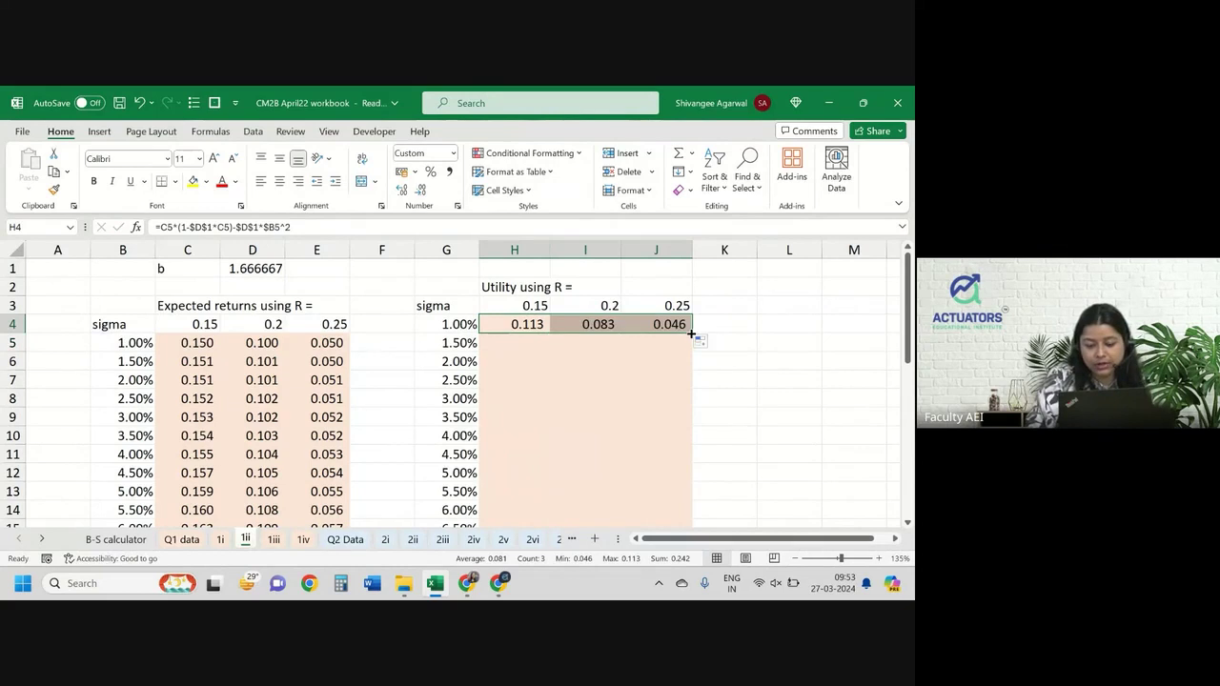
pyautogui.doubleClick(692, 334)
pyautogui.click(559, 361)
pyautogui.scroll(-4, 561, 367)
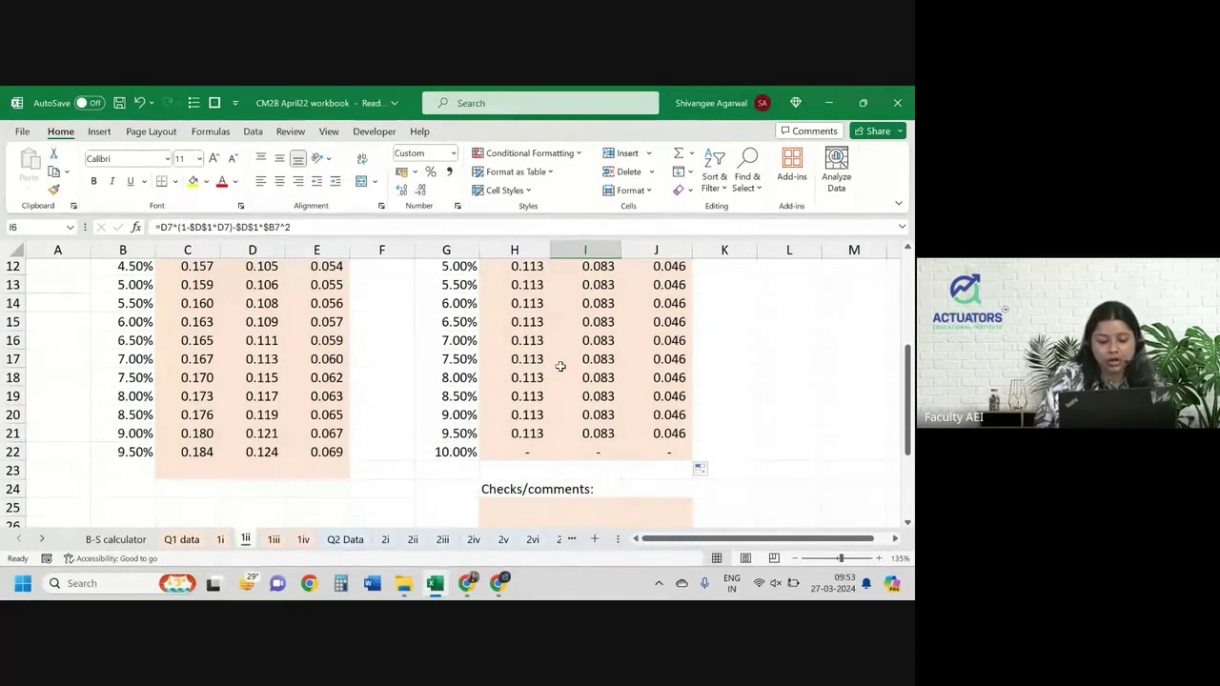
# - Extend the linked expected returns table in B22:E22 down to row 23 and review the resulting utility columns
pyautogui.click(527, 452)
pyautogui.moveTo(108, 452); pyautogui.dragTo(348, 483)
pyautogui.click(260, 470)
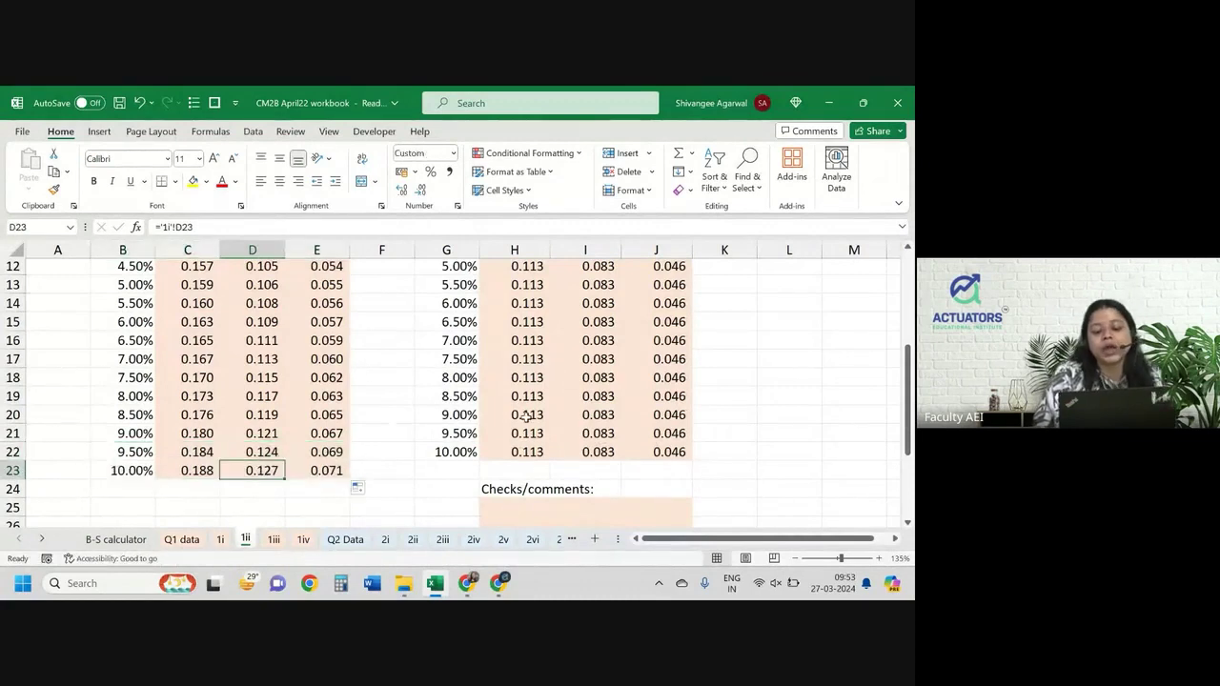
pyautogui.scroll(-1, 527, 415)
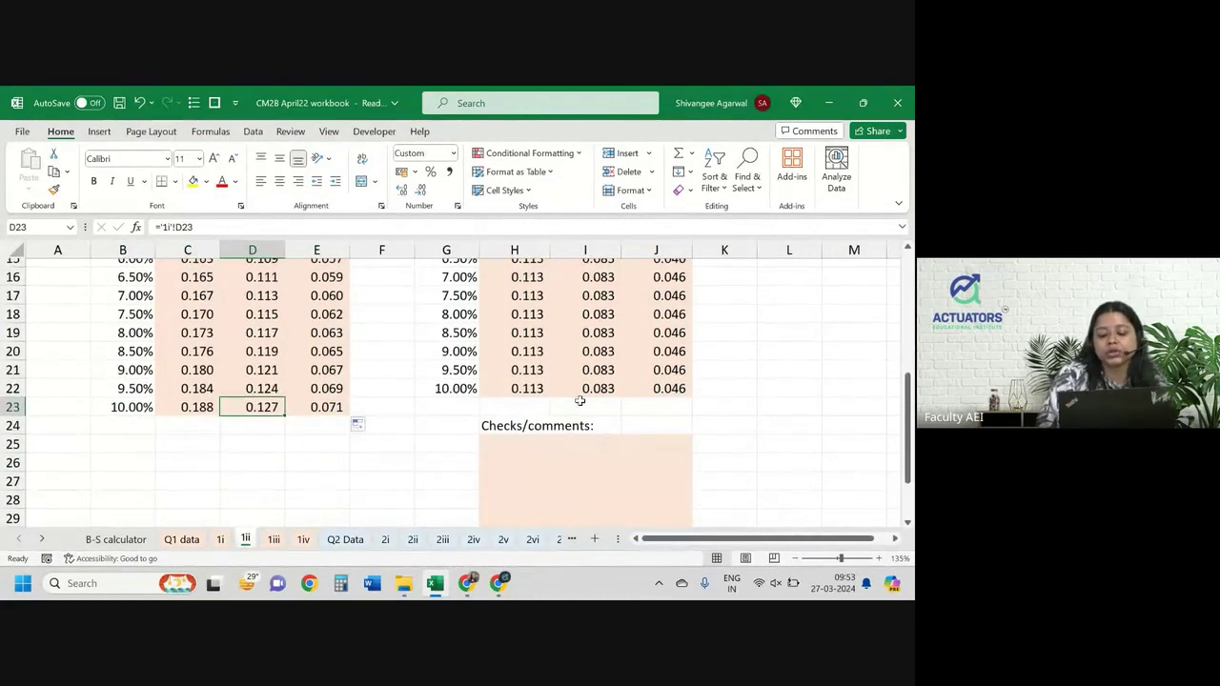
pyautogui.scroll(5, 587, 385)
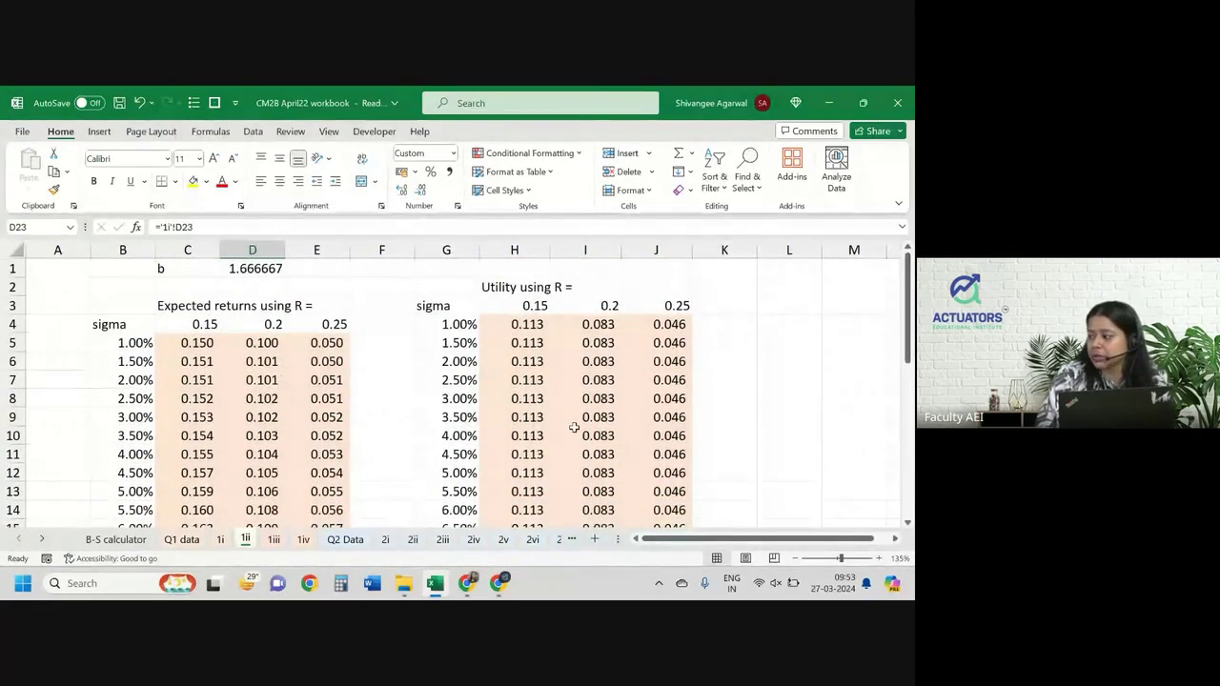
pyautogui.scroll(-6, 574, 428)
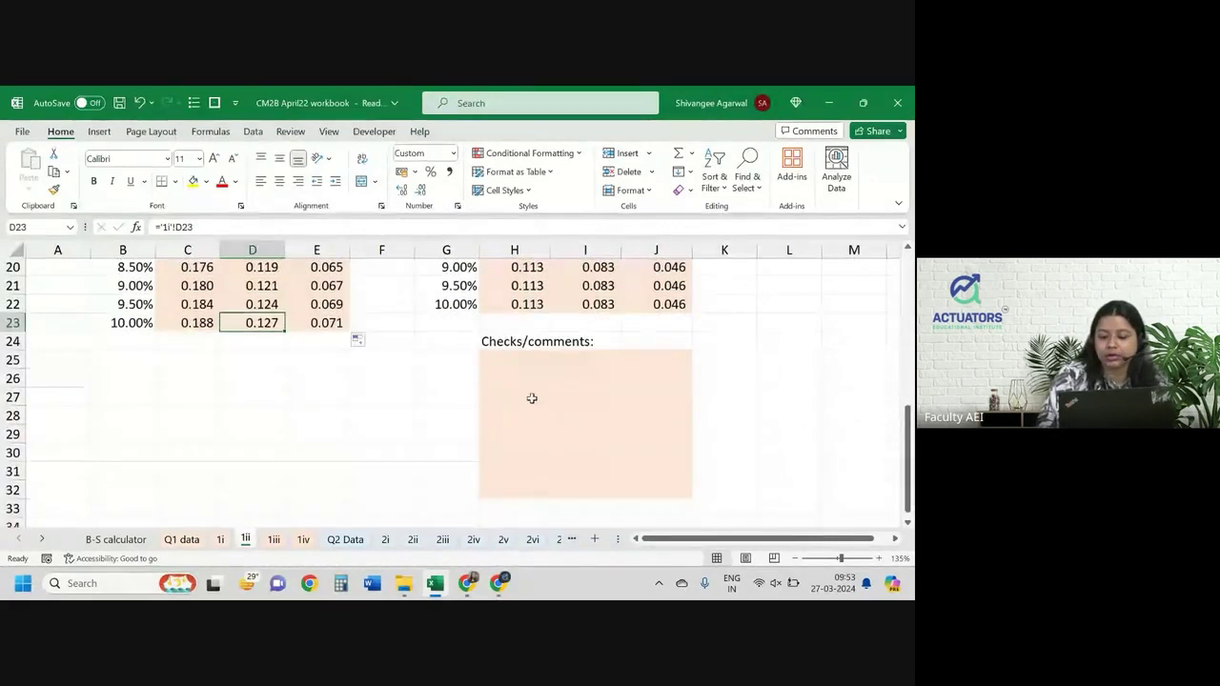
# - Reread question 1(ii) in the exam paper and compare its constant-utility requirement with the utility columns for each R
pyautogui.click(505, 363)
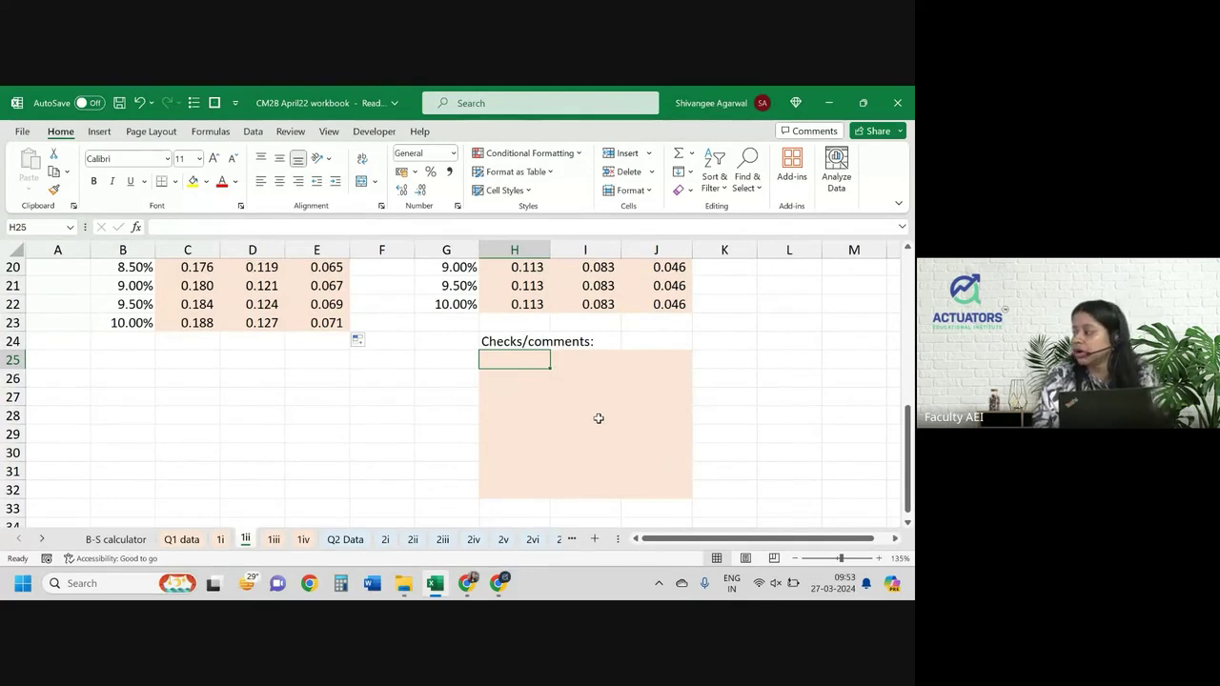
pyautogui.hotkey('alt', 'Tab')
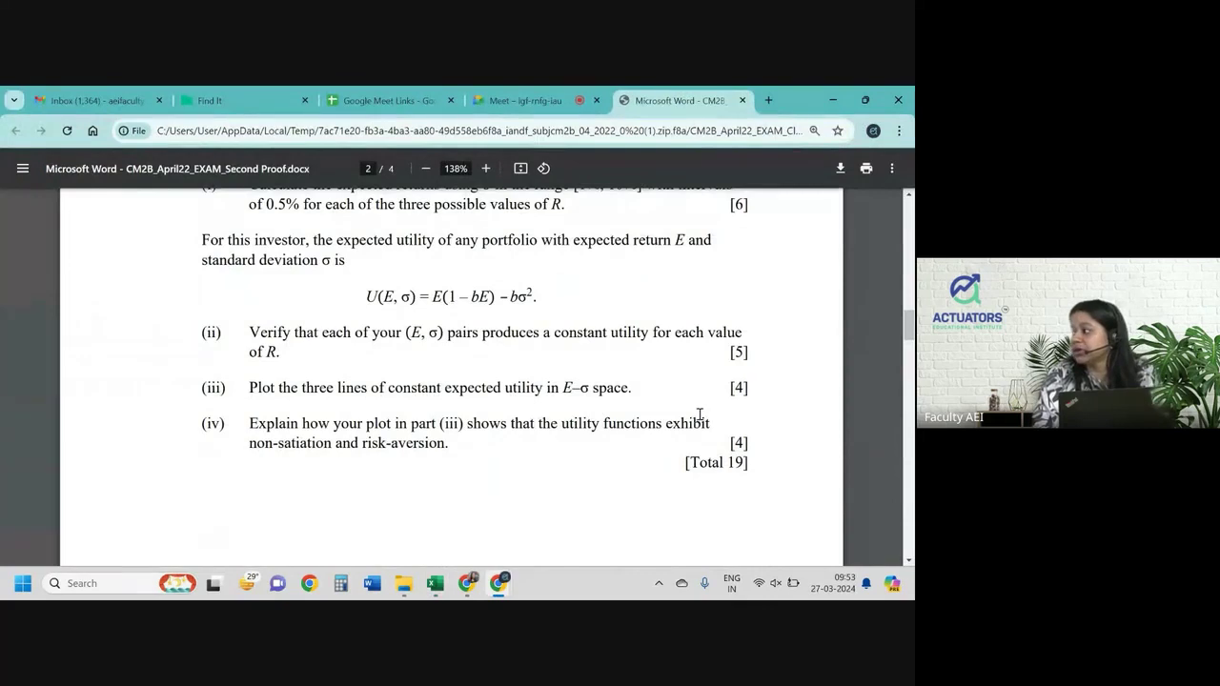
pyautogui.hotkey('alt', 'Tab')
pyautogui.scroll(6, 600, 370)
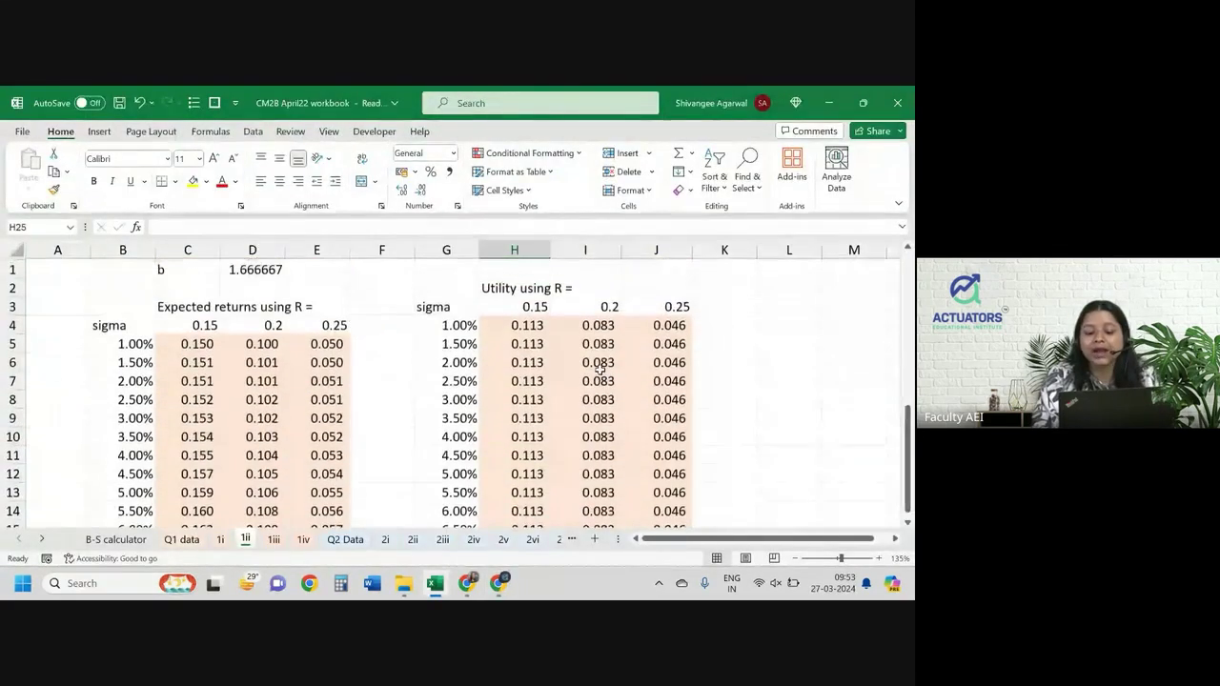
pyautogui.scroll(-13, 600, 370)
pyautogui.scroll(8, 600, 370)
pyautogui.scroll(5, 599, 370)
pyautogui.hscroll(5, 600, 370)
pyautogui.hscroll(-5, 599, 370)
pyautogui.scroll(-2, 599, 369)
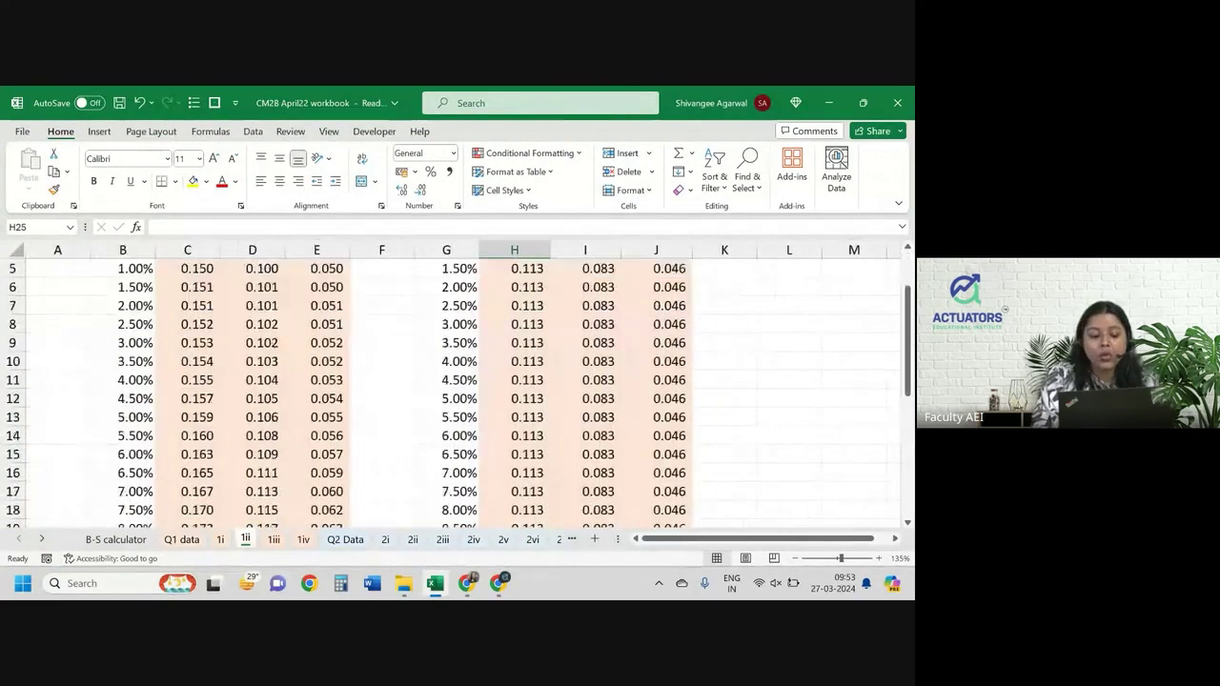
# - Remove the fill colour from the expected returns cells C5:E23 on sheet 1ii
pyautogui.click(272, 539)
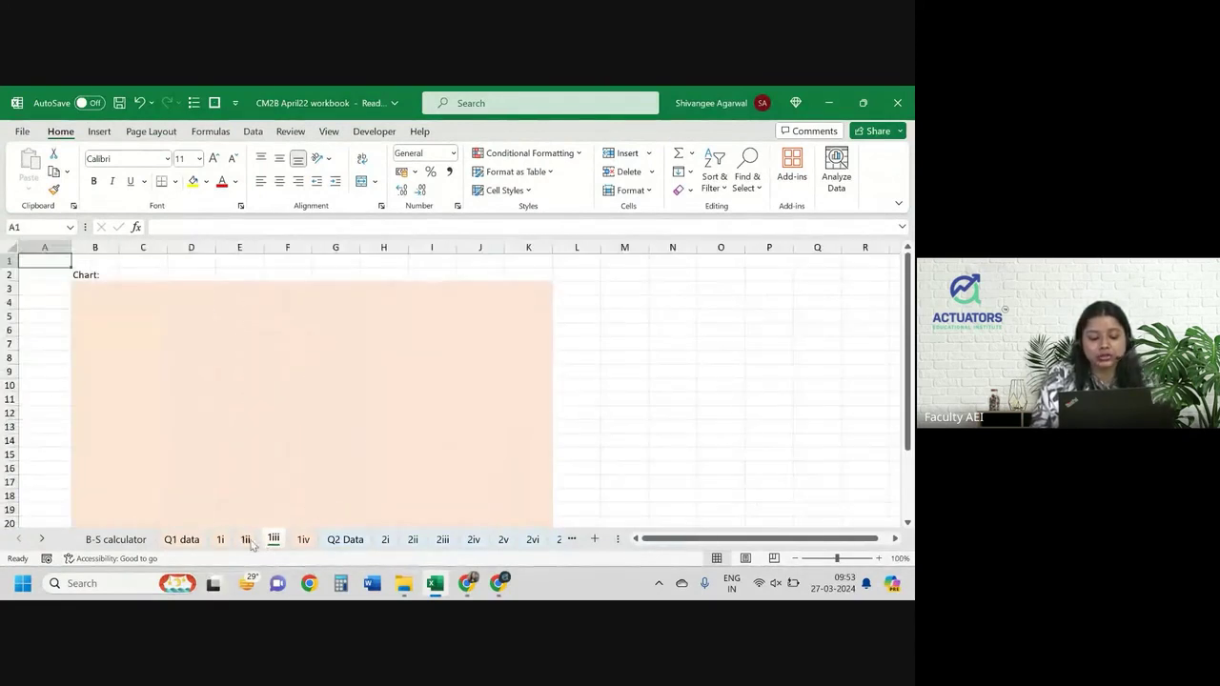
pyautogui.click(246, 539)
pyautogui.scroll(2, 257, 381)
pyautogui.moveTo(190, 342); pyautogui.dragTo(298, 342)
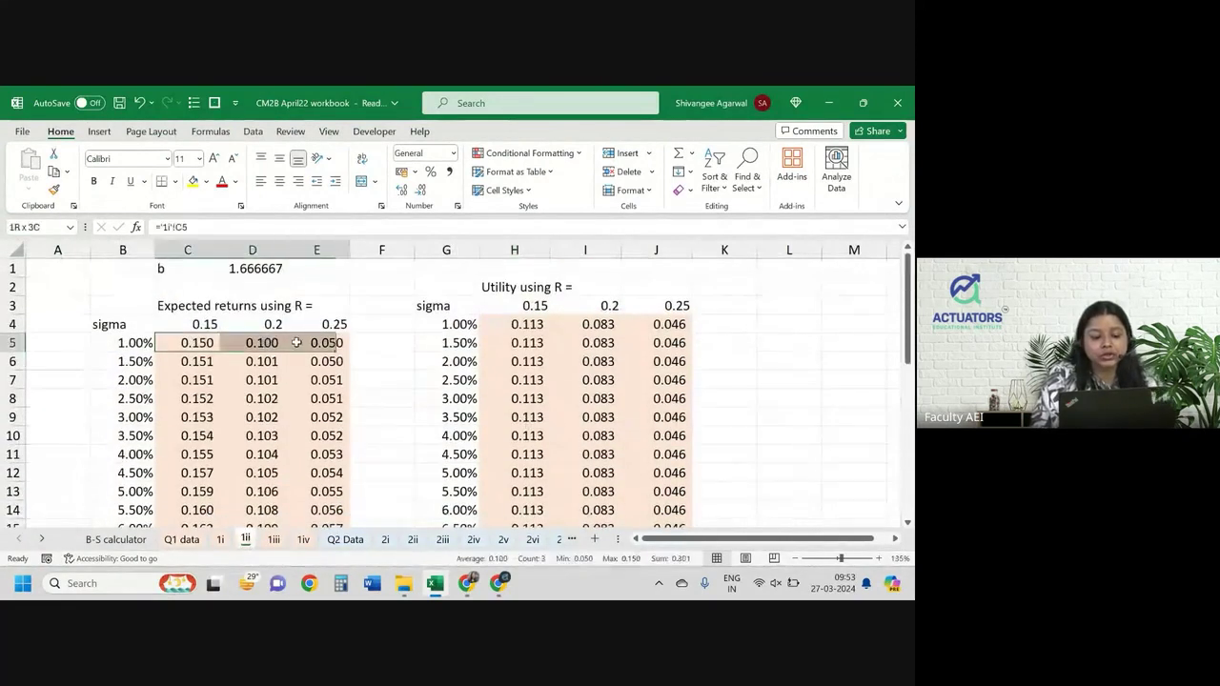
pyautogui.hotkey('ctrl', 'shift', 'Down')
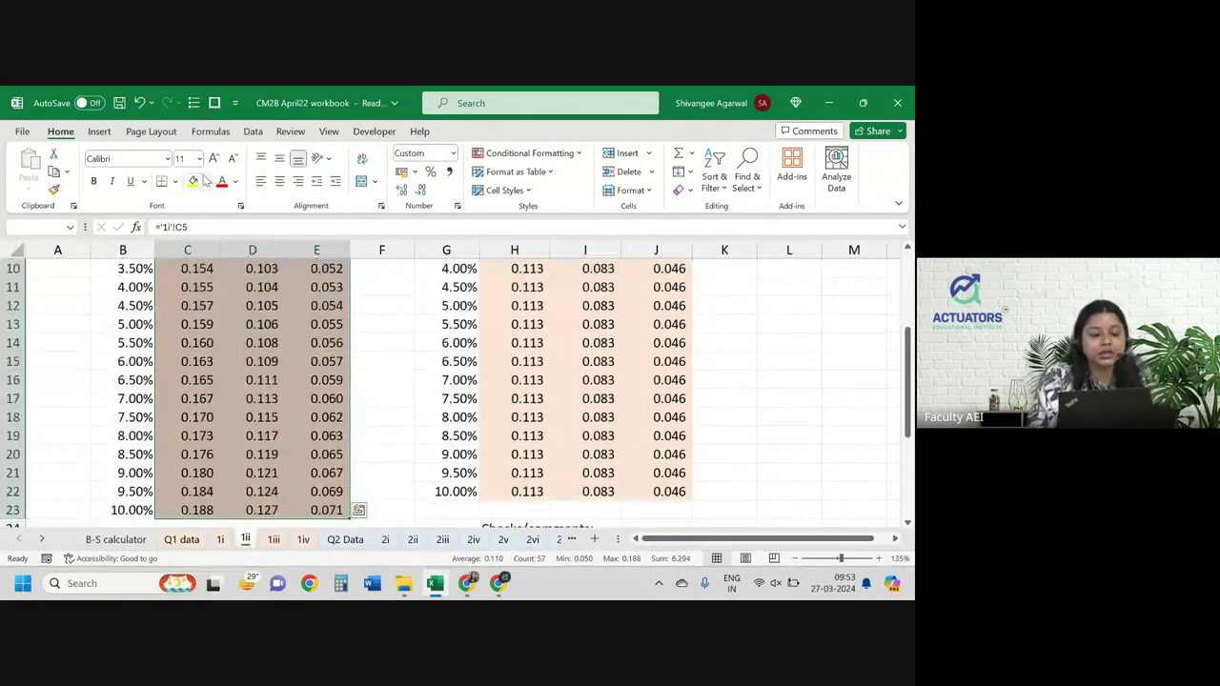
pyautogui.click(204, 181)
pyautogui.click(223, 339)
pyautogui.scroll(3, 247, 429)
# - Look through the 1iv, 1i, Q1 data and 1iii sheets to compare their layouts with the 1ii answer sheet
pyautogui.click(276, 542)
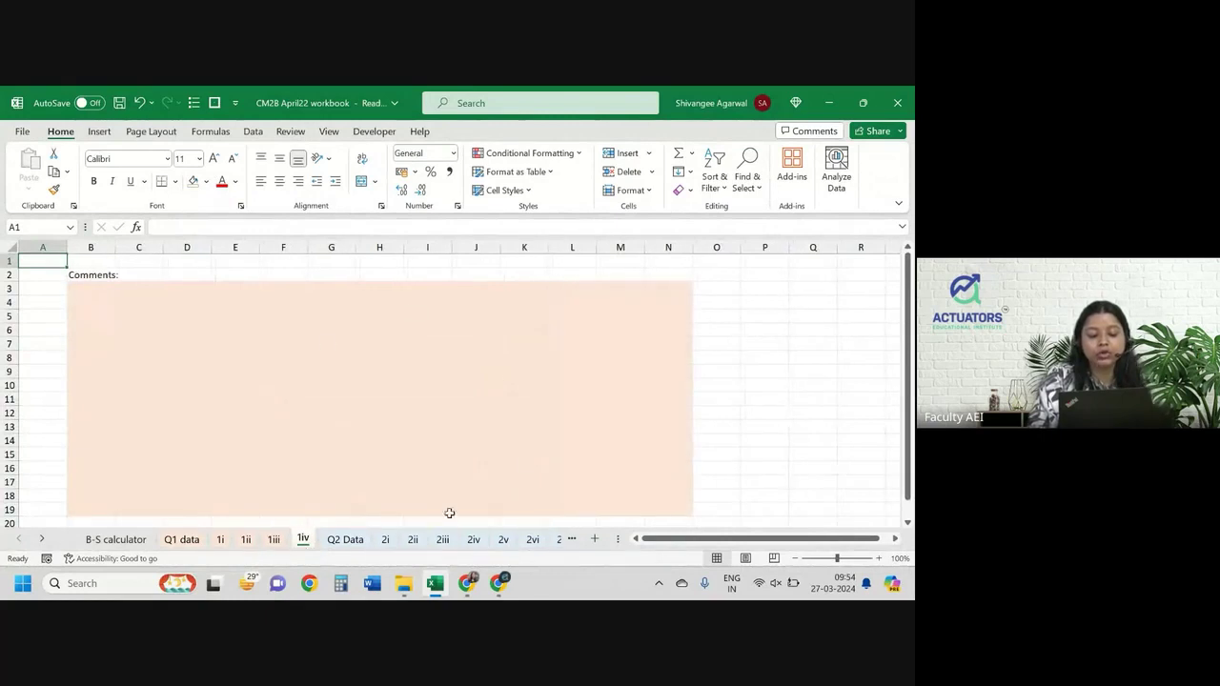
pyautogui.click(220, 541)
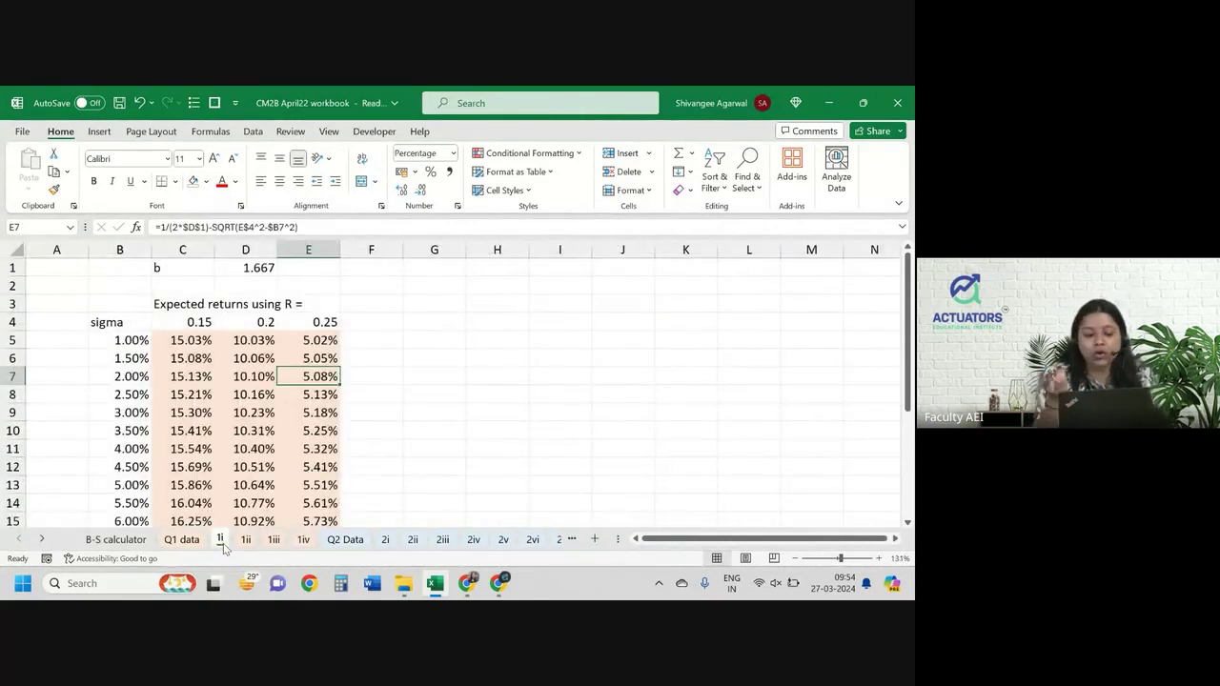
pyautogui.click(187, 541)
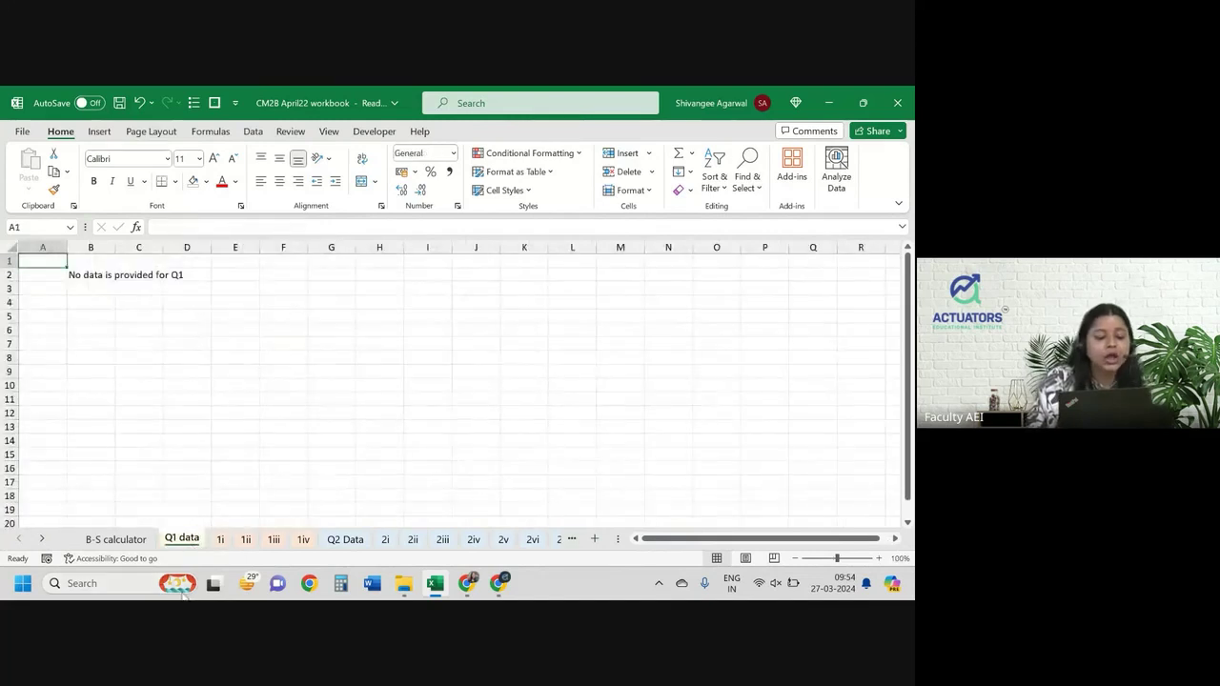
pyautogui.click(219, 544)
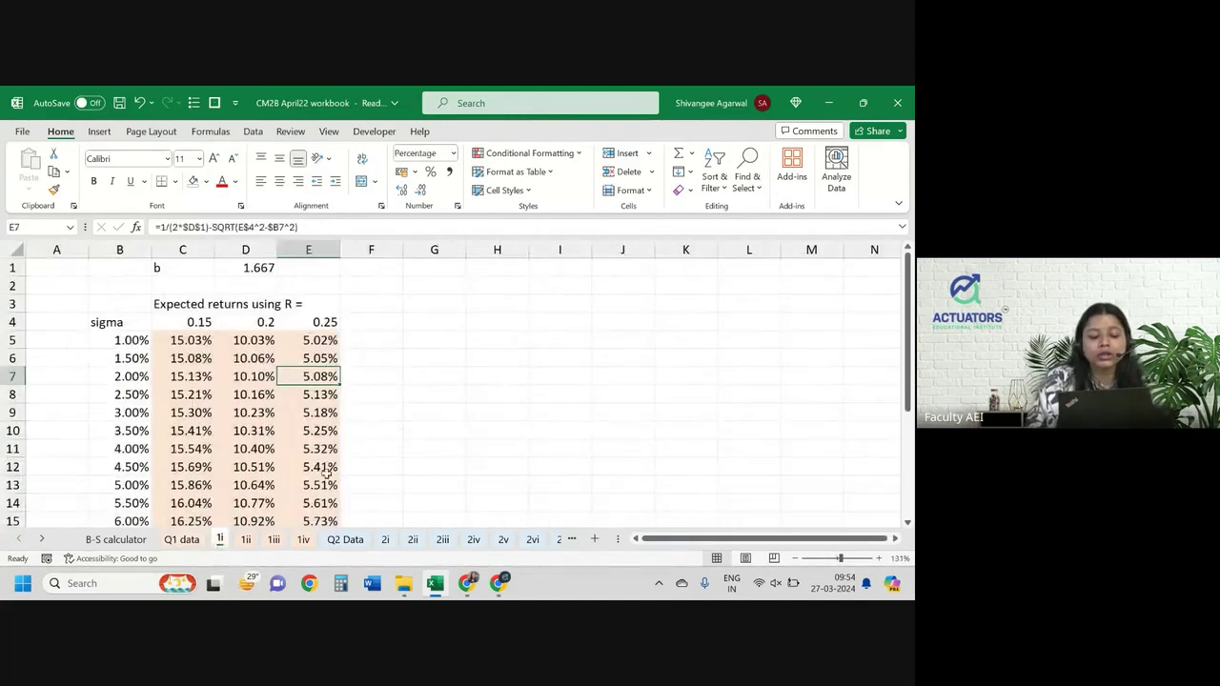
pyautogui.click(246, 539)
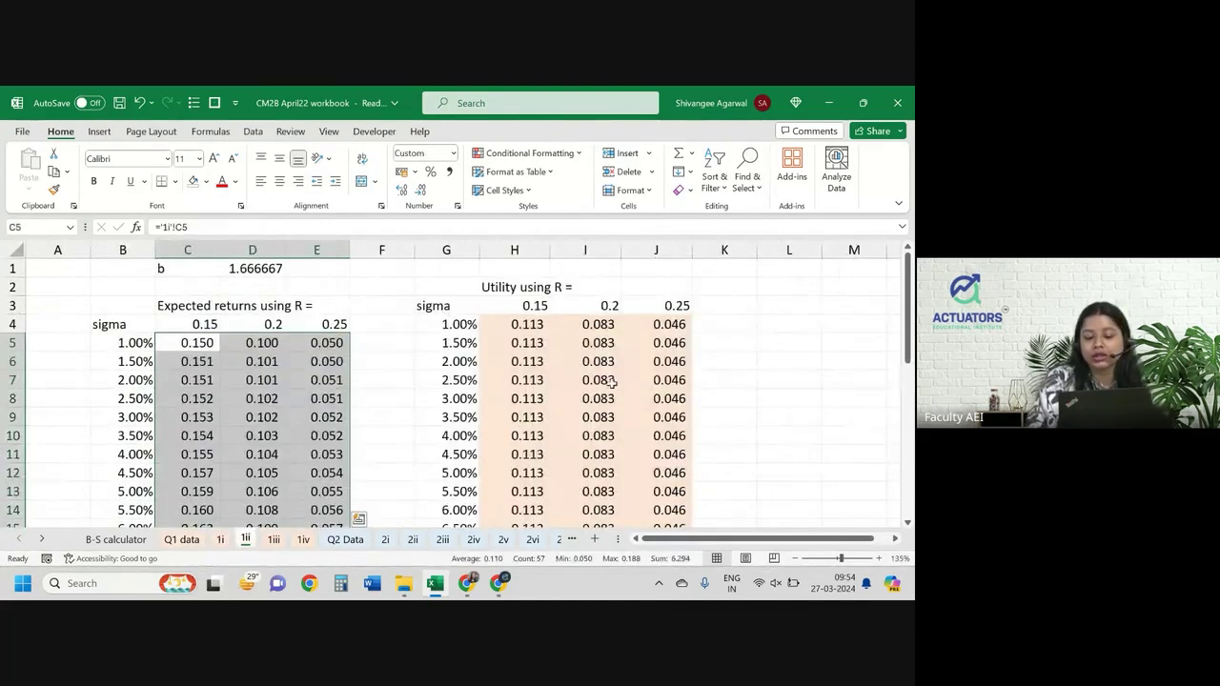
pyautogui.click(616, 384)
pyautogui.click(274, 539)
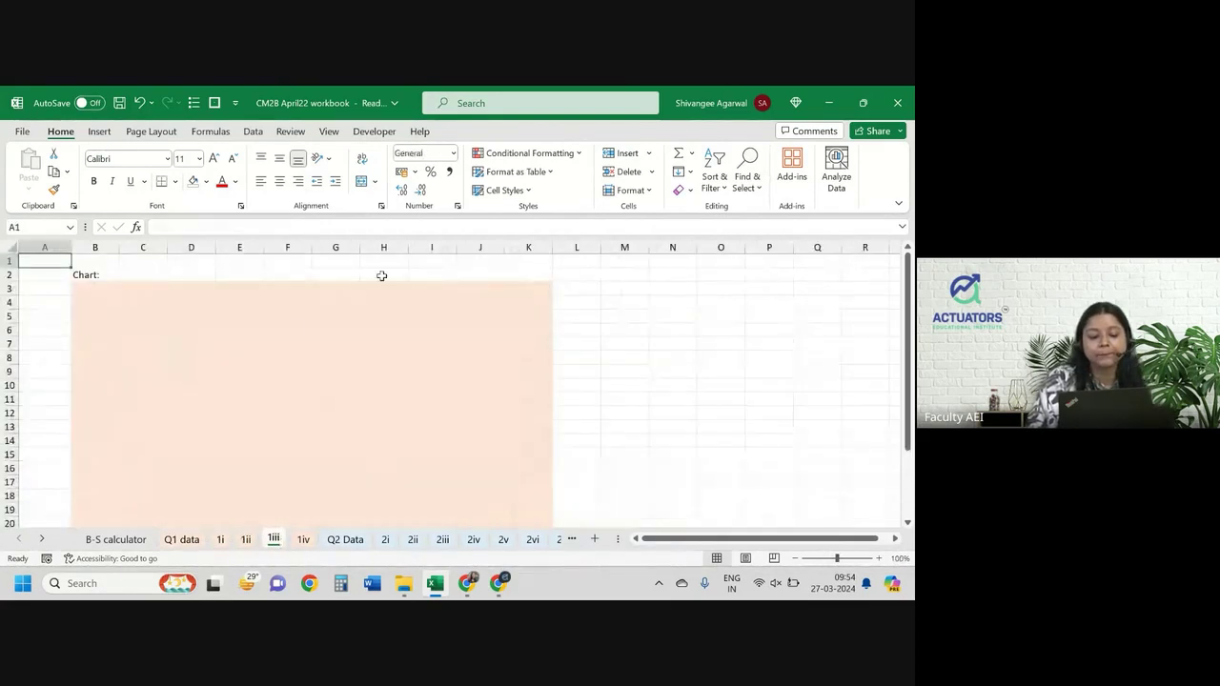
pyautogui.click(248, 541)
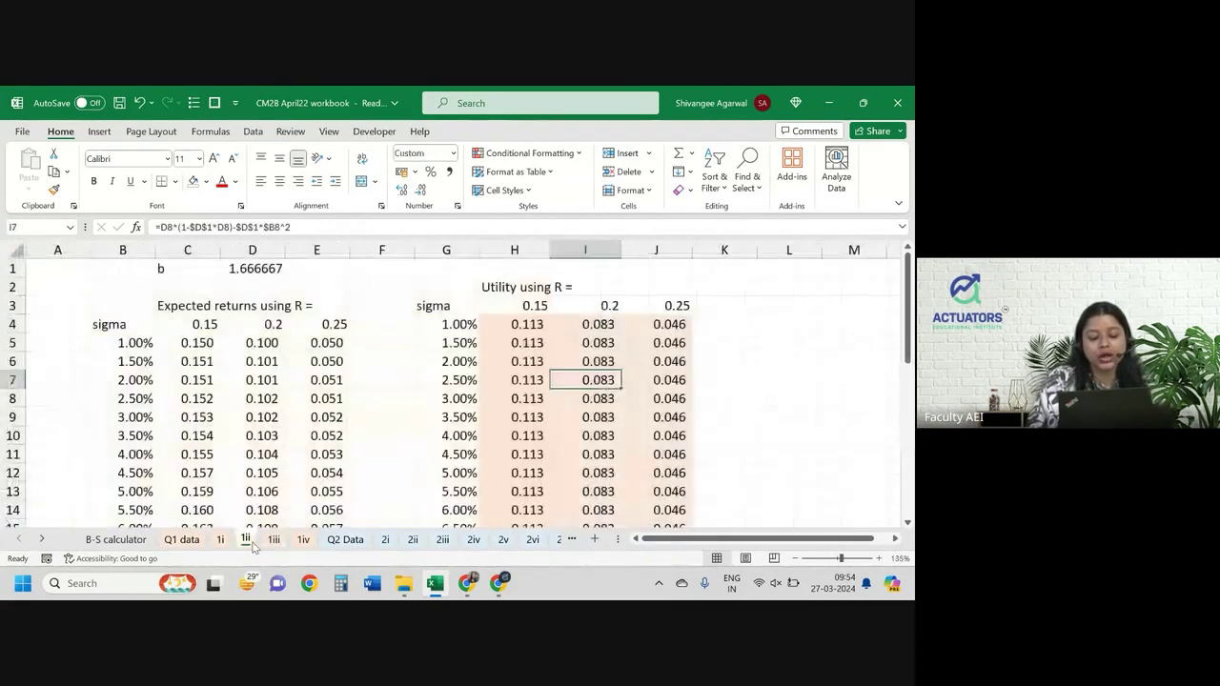
# - Examine the utility columns for R = 0.15, 0.2 and 0.25 together with the Checks/comments area on sheet 1ii
pyautogui.scroll(-6, 618, 431)
pyautogui.click(507, 374)
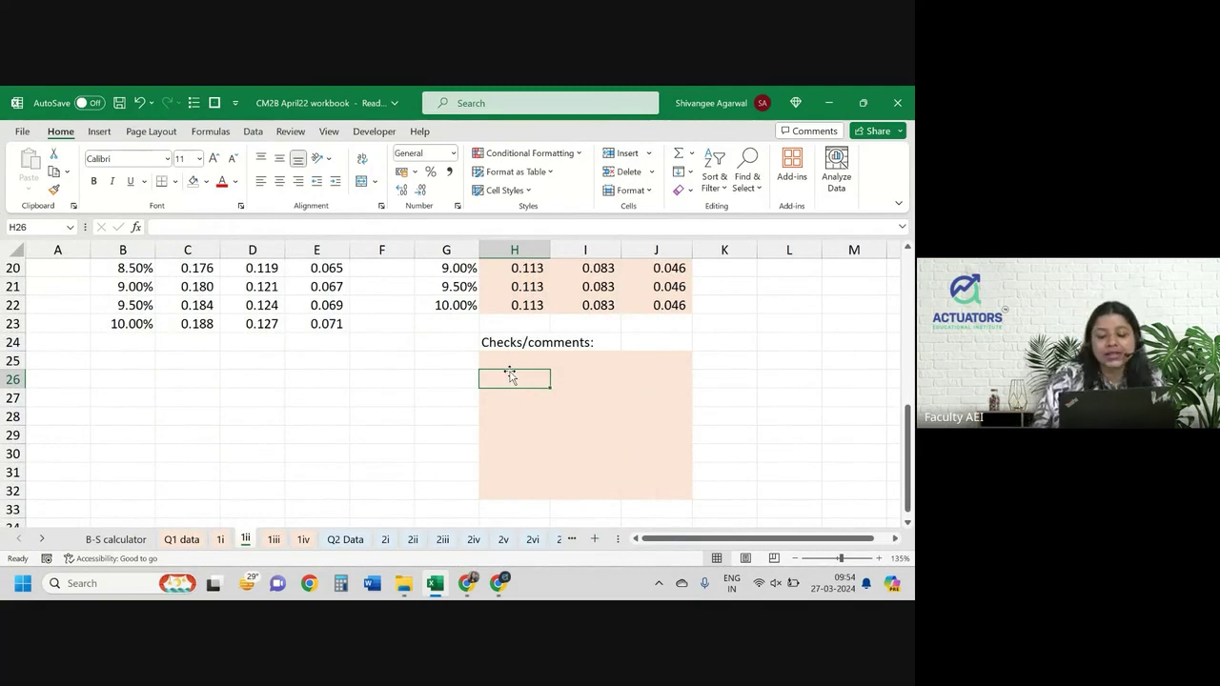
pyautogui.scroll(5, 514, 390)
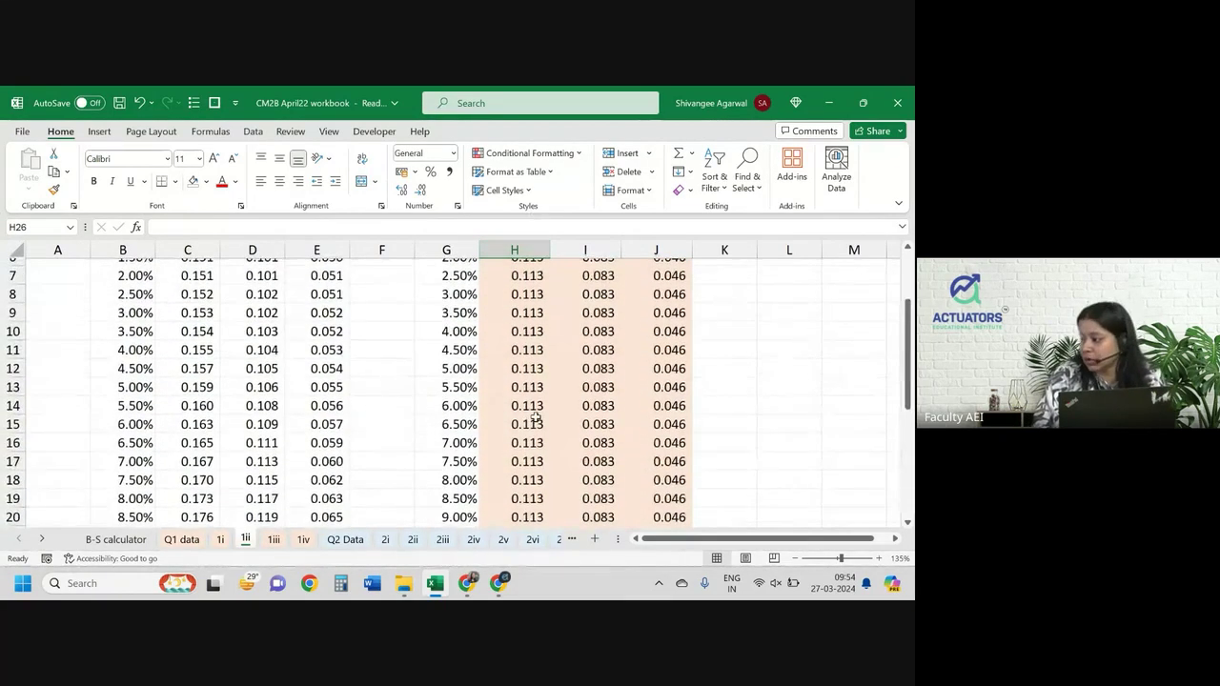
pyautogui.scroll(-3, 536, 417)
pyautogui.click(518, 423)
pyautogui.scroll(5, 519, 425)
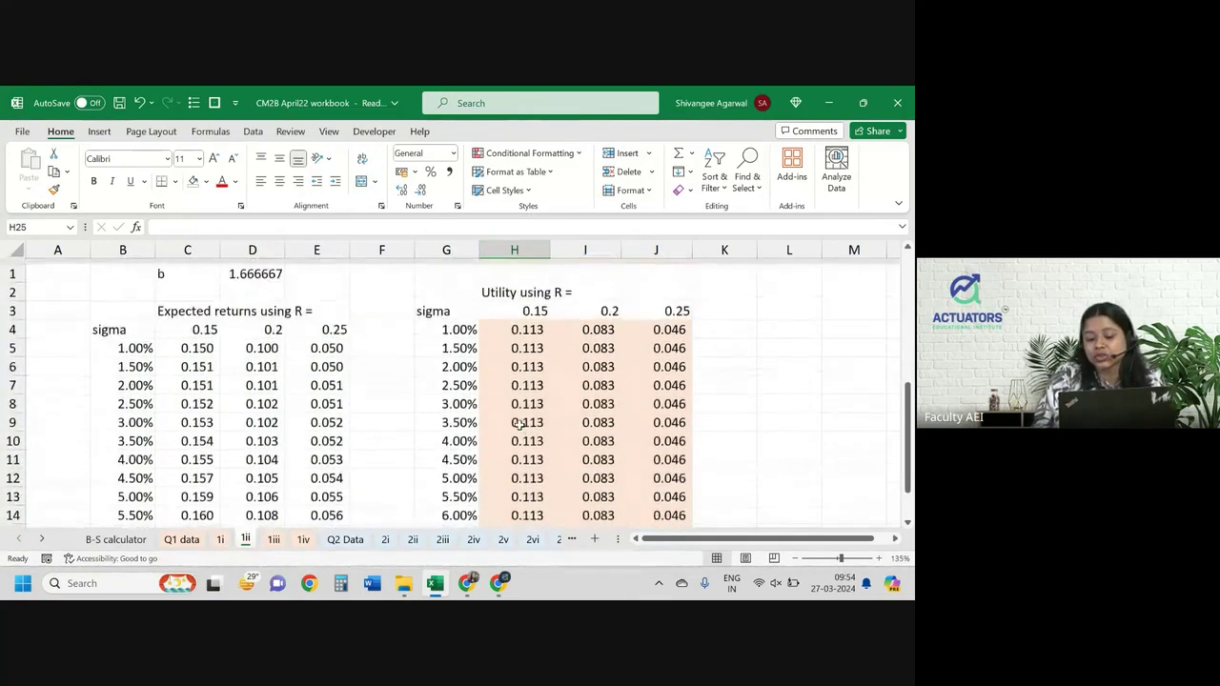
pyautogui.click(543, 249)
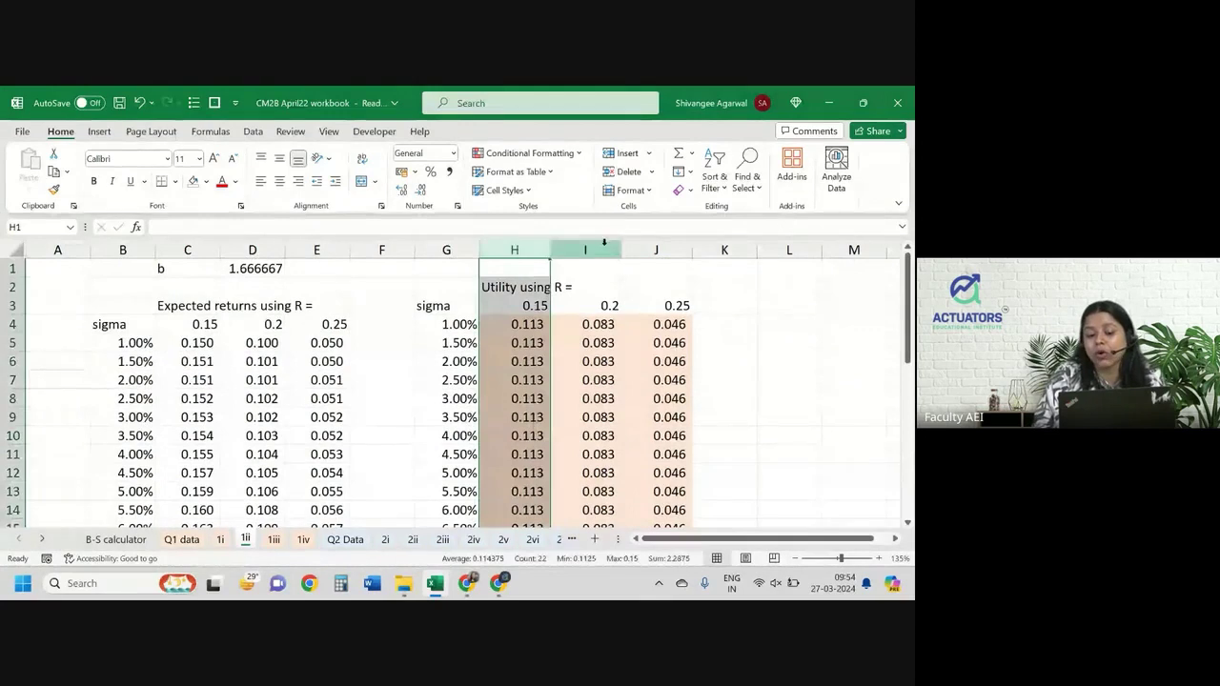
pyautogui.moveTo(519, 324); pyautogui.dragTo(539, 473)
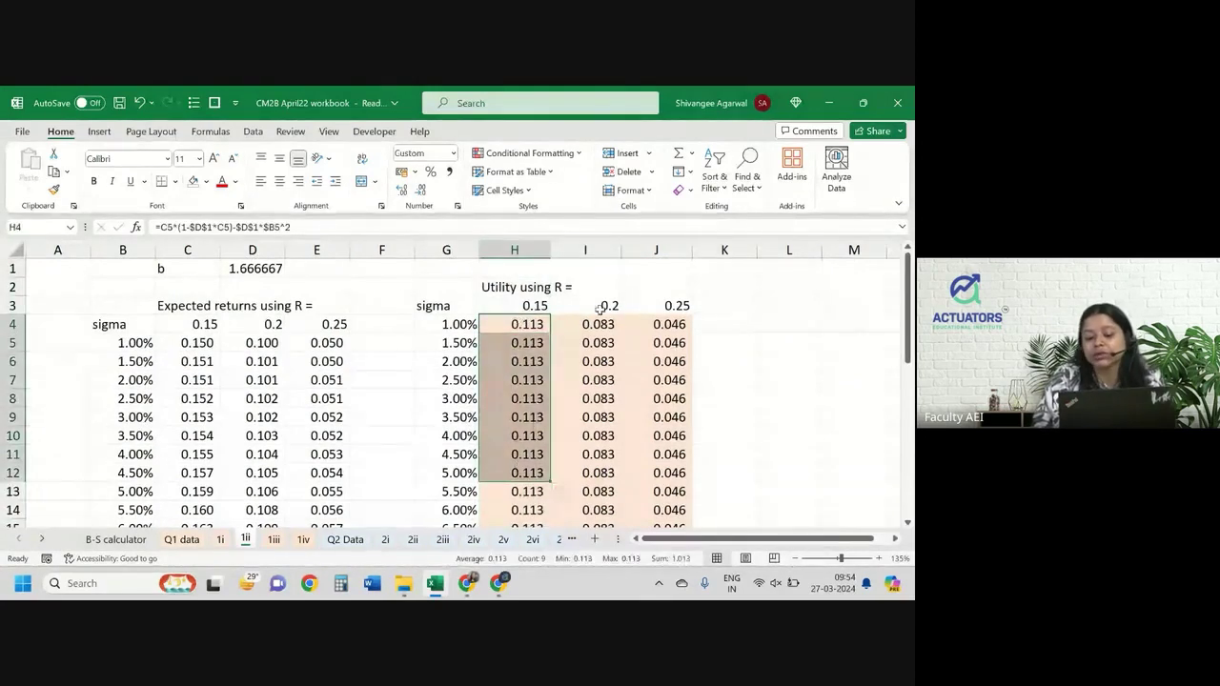
pyautogui.scroll(-3, 517, 456)
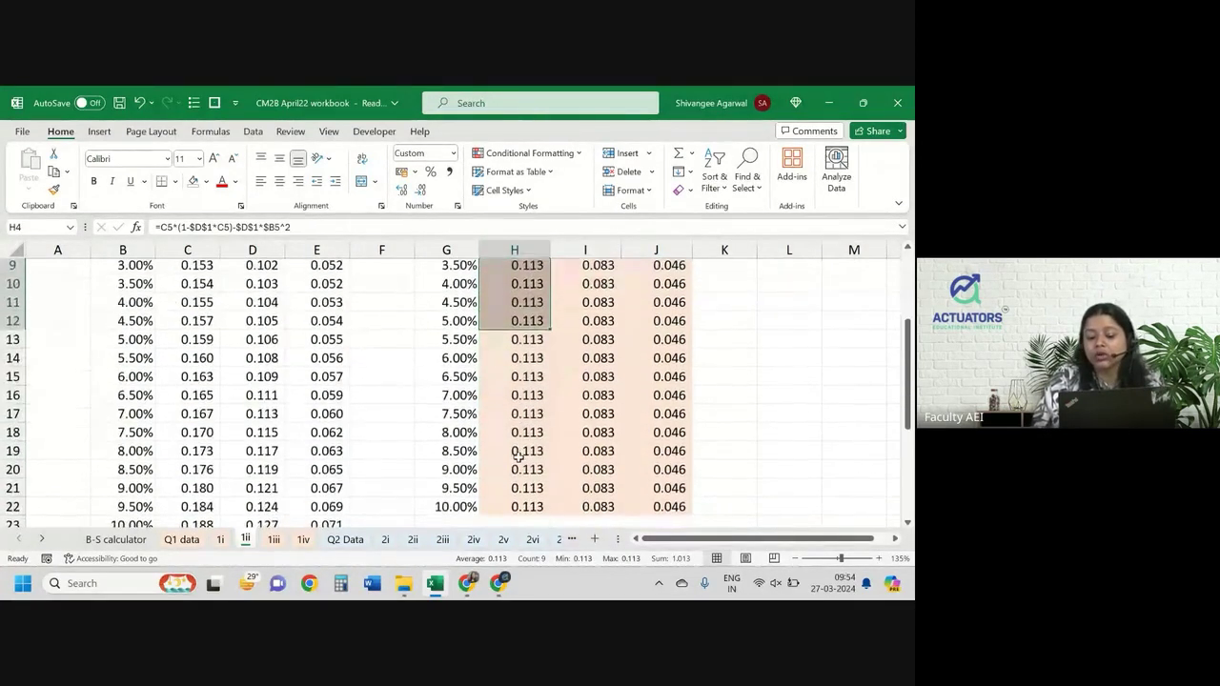
pyautogui.scroll(-3, 518, 456)
pyautogui.click(498, 416)
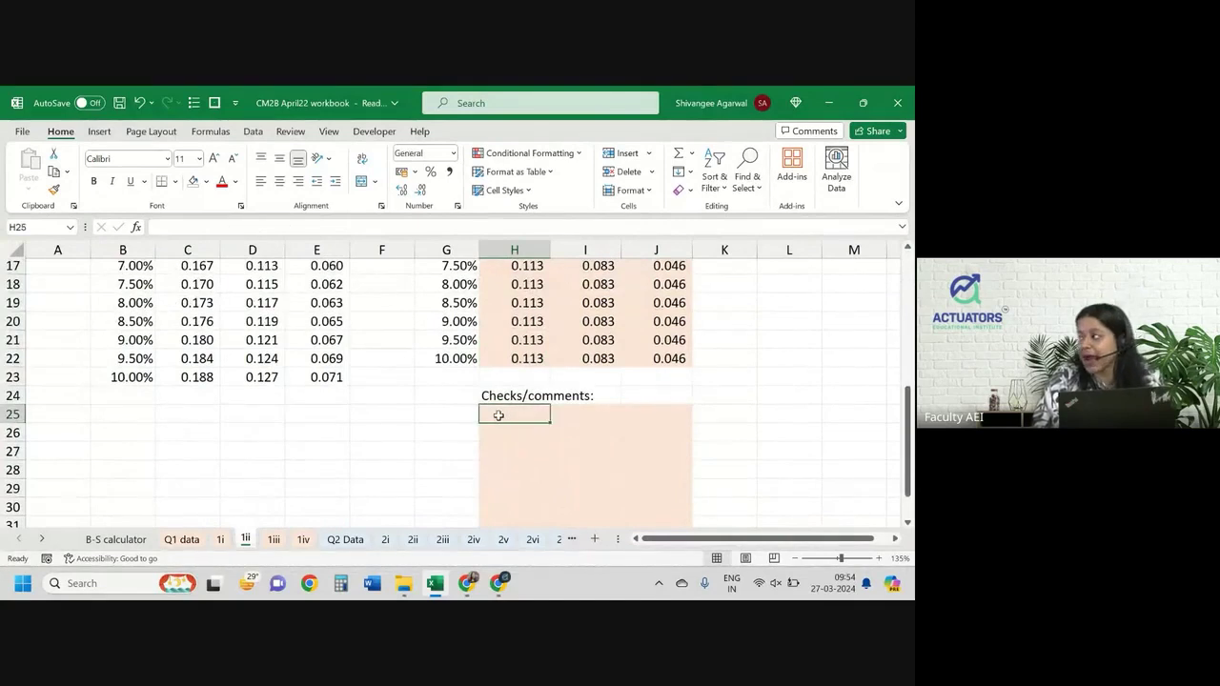
pyautogui.scroll(6, 497, 416)
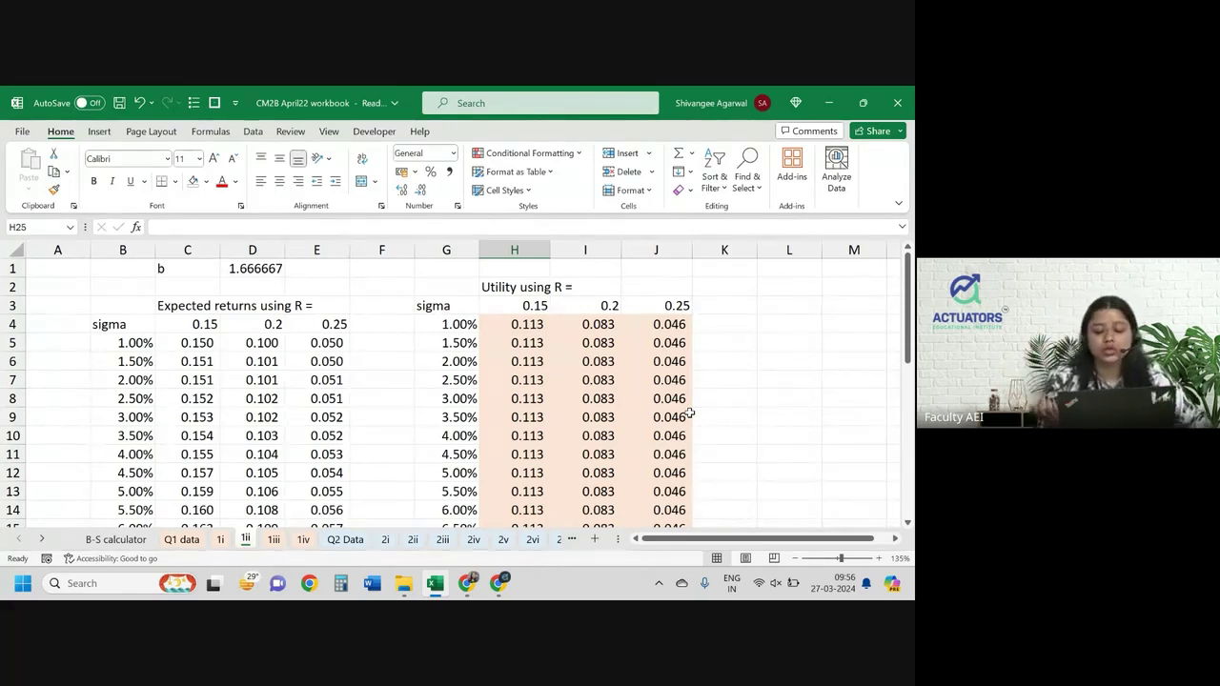
pyautogui.scroll(-5, 686, 414)
pyautogui.click(568, 446)
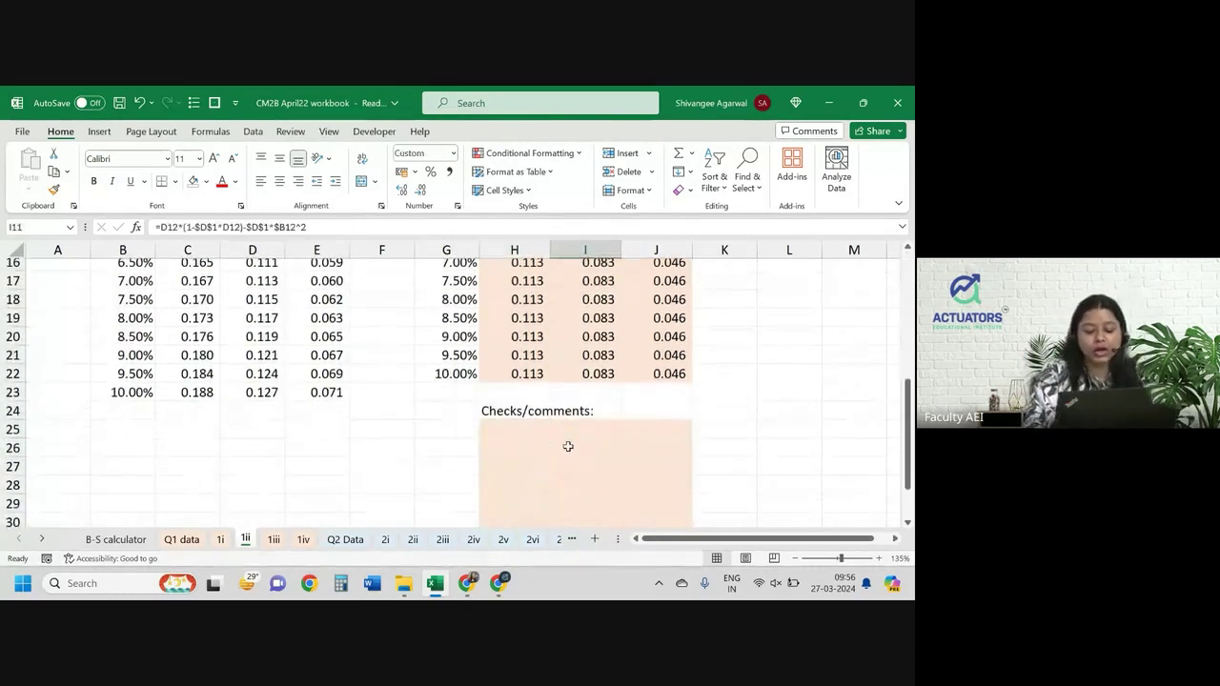
pyautogui.write('=ave')
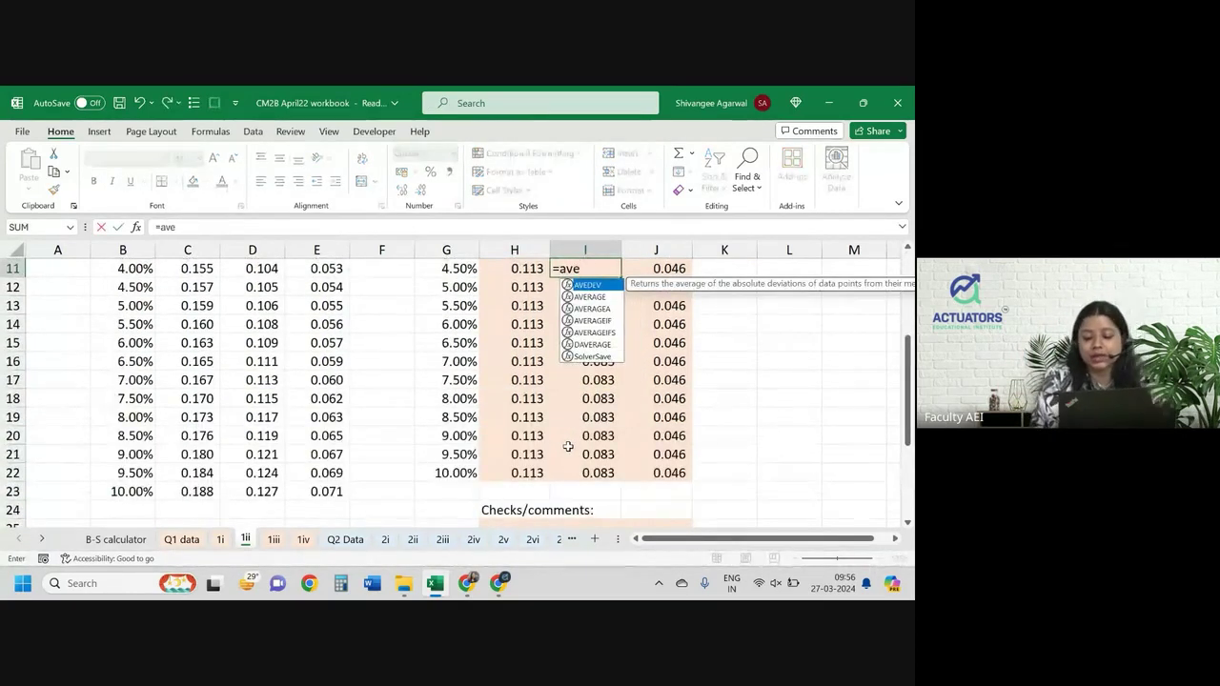
pyautogui.press('Down')
pyautogui.press('Tab')
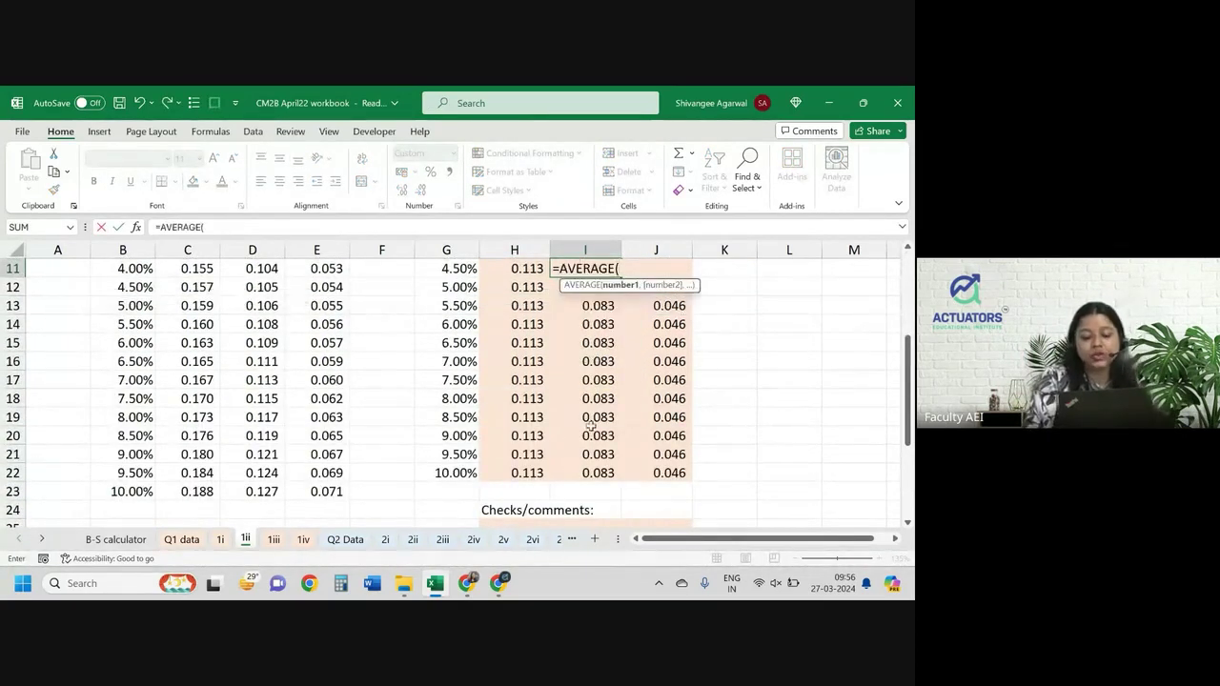
pyautogui.scroll(-2, 568, 446)
pyautogui.click(592, 427)
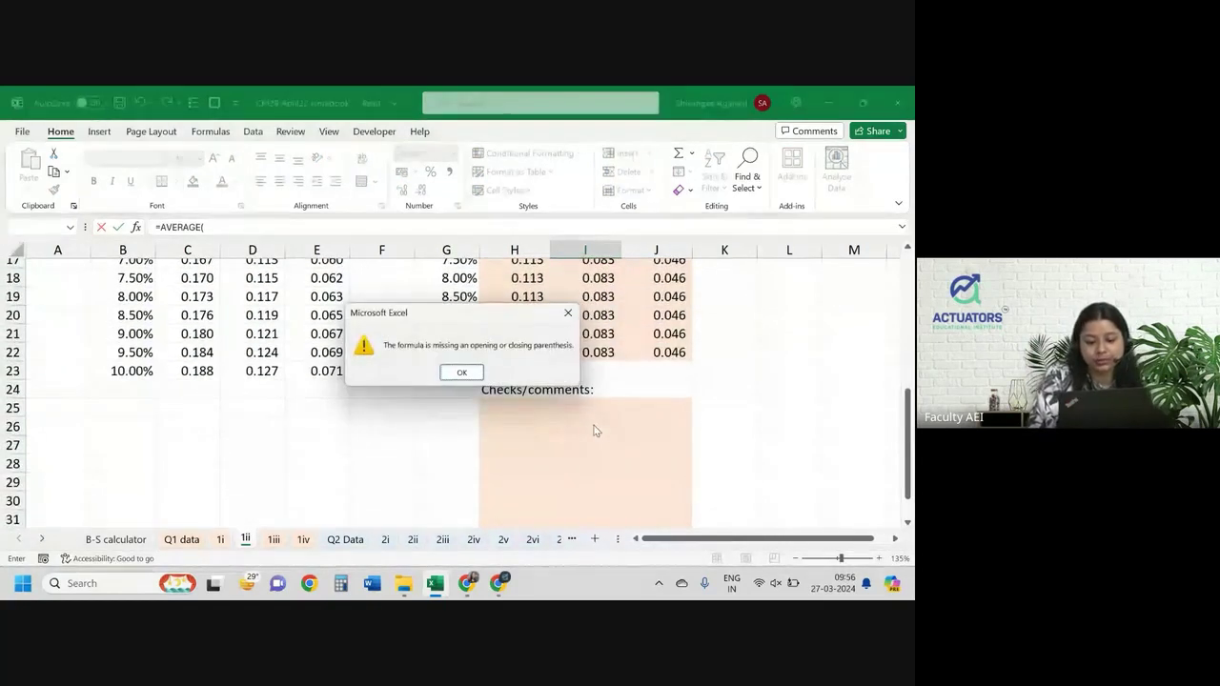
pyautogui.click(462, 372)
pyautogui.scroll(3, 572, 400)
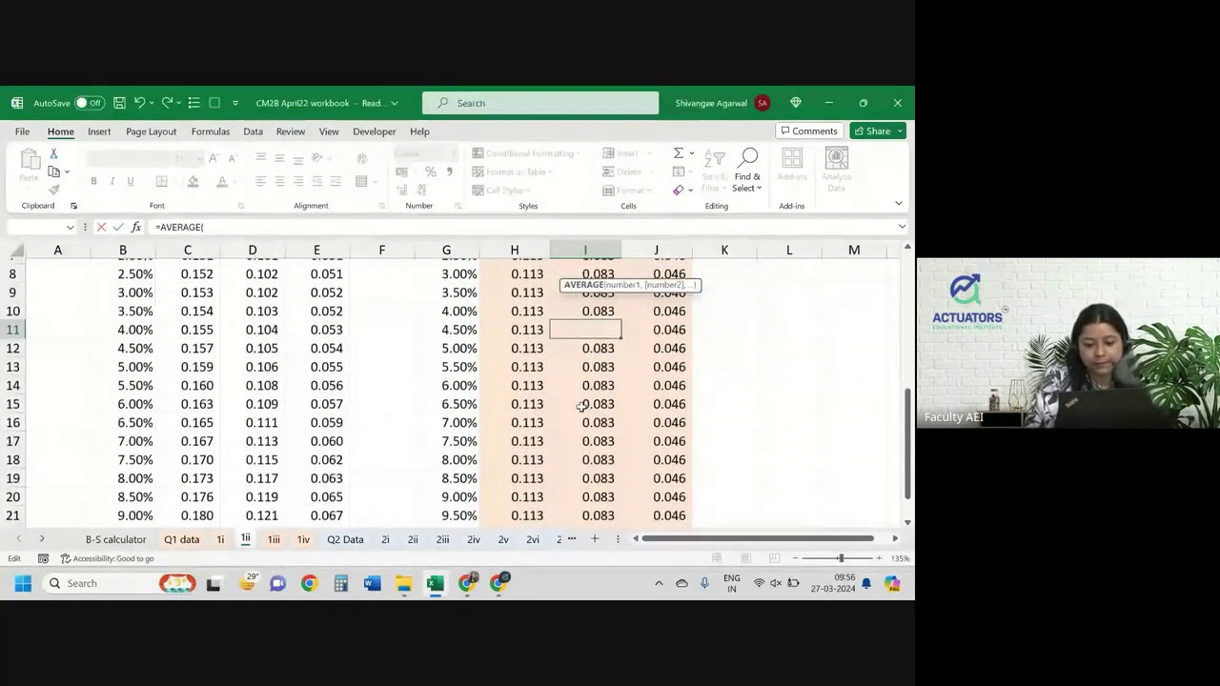
pyautogui.hotkey('shift', 'Home')
pyautogui.write('(')
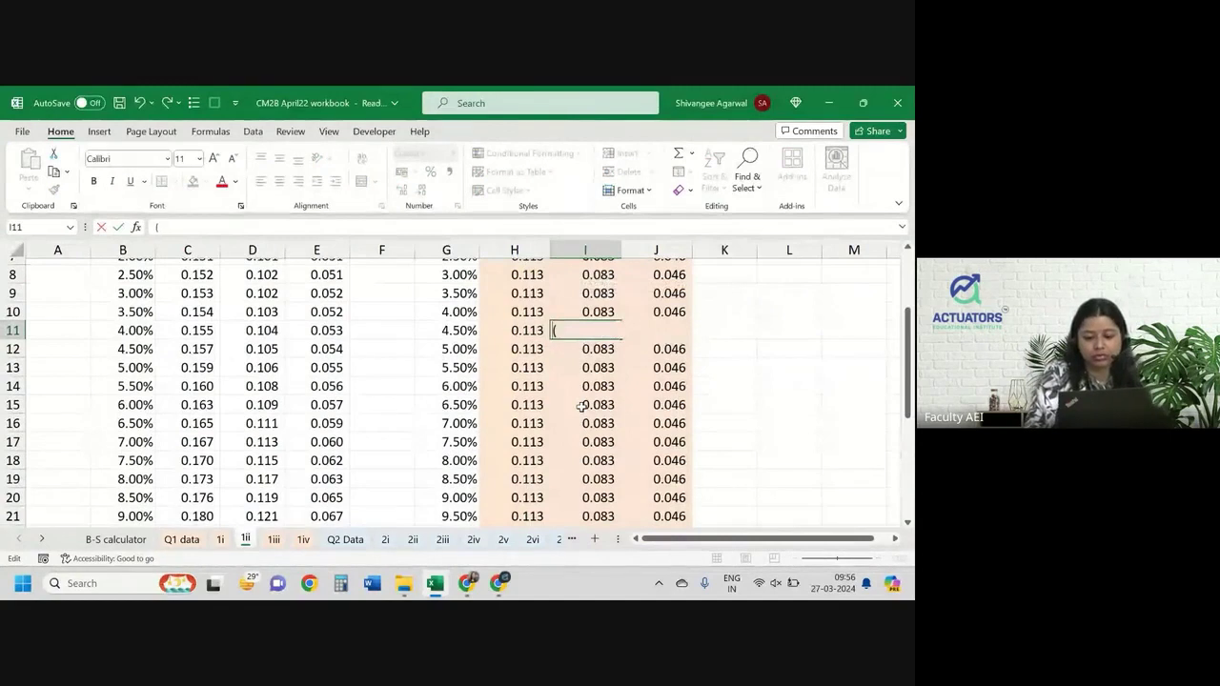
pyautogui.press('Return')
pyautogui.hotkey('ctrl', 'z')
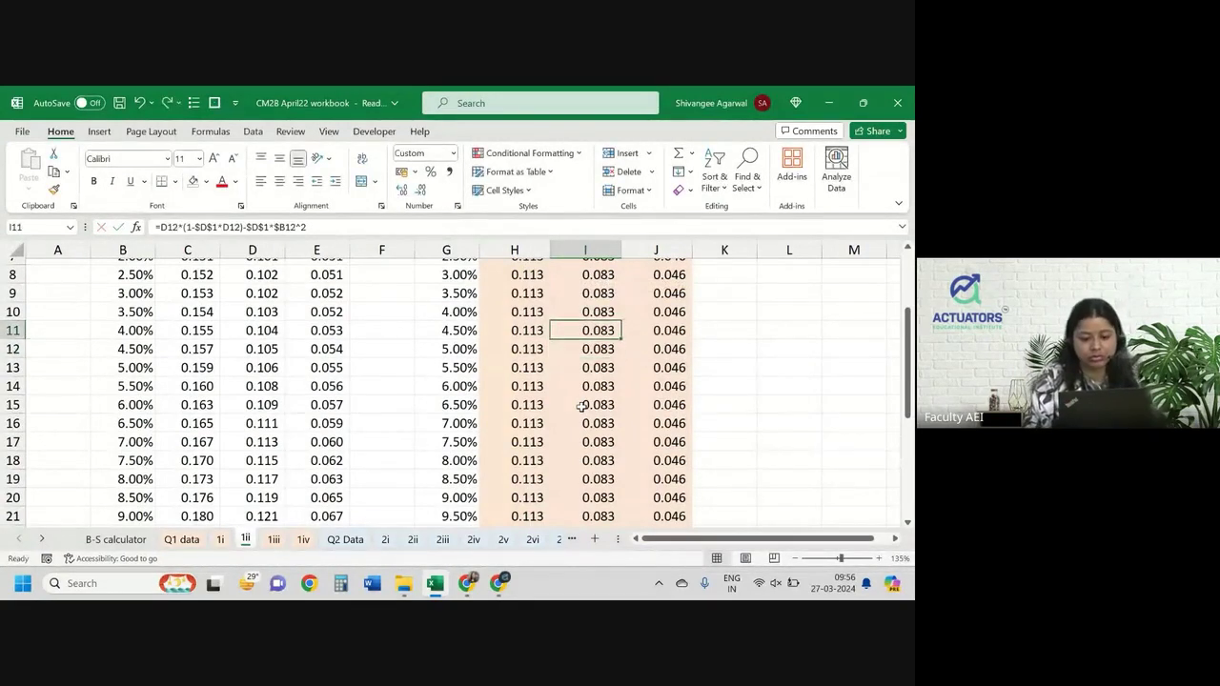
# - Enter =AVERAGE(H4:H22) in cell H25 of the Checks/comments area to average the utilities for R = 0.15
pyautogui.press('Down')
pyautogui.press('Down')
pyautogui.press('Down')
pyautogui.press('Down')
pyautogui.press('Down')
pyautogui.press('Down')
pyautogui.press('Down')
pyautogui.press('Down')
pyautogui.press('Down')
pyautogui.press('Down')
pyautogui.press('Down')
pyautogui.press('Down')
pyautogui.press('Down')
pyautogui.press('Down')
pyautogui.press('Down')
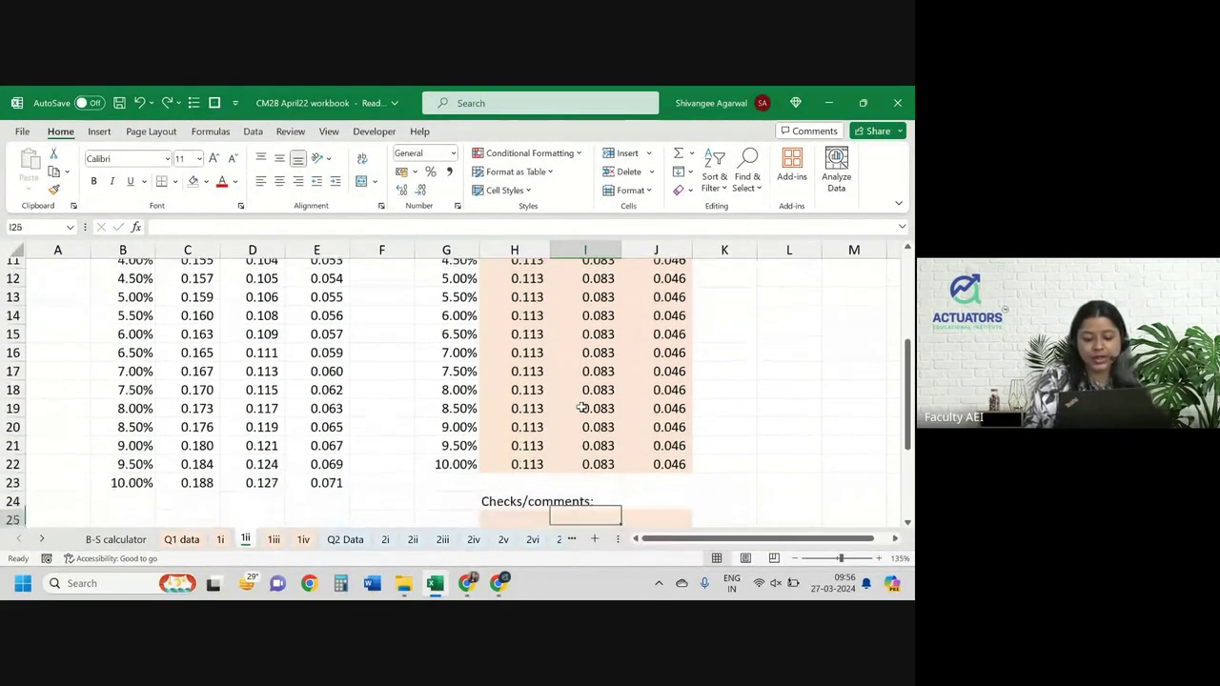
pyautogui.press('Left')
pyautogui.press('Up')
pyautogui.write('=ave')
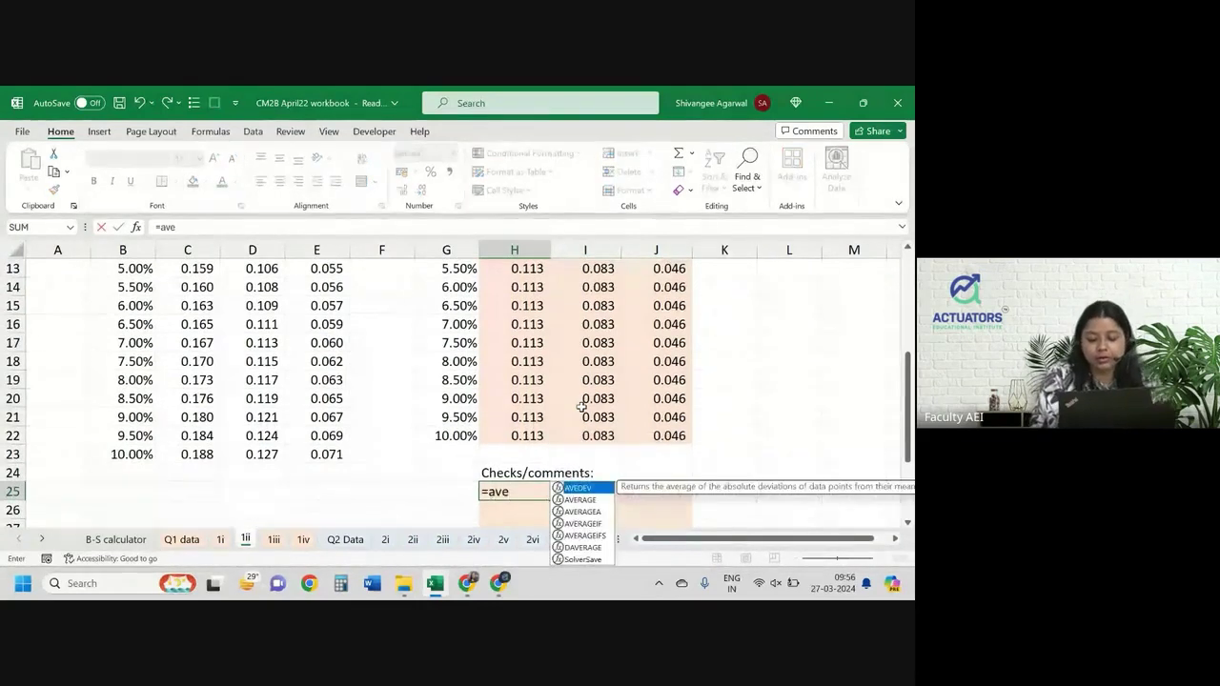
pyautogui.press('Down')
pyautogui.press('Tab')
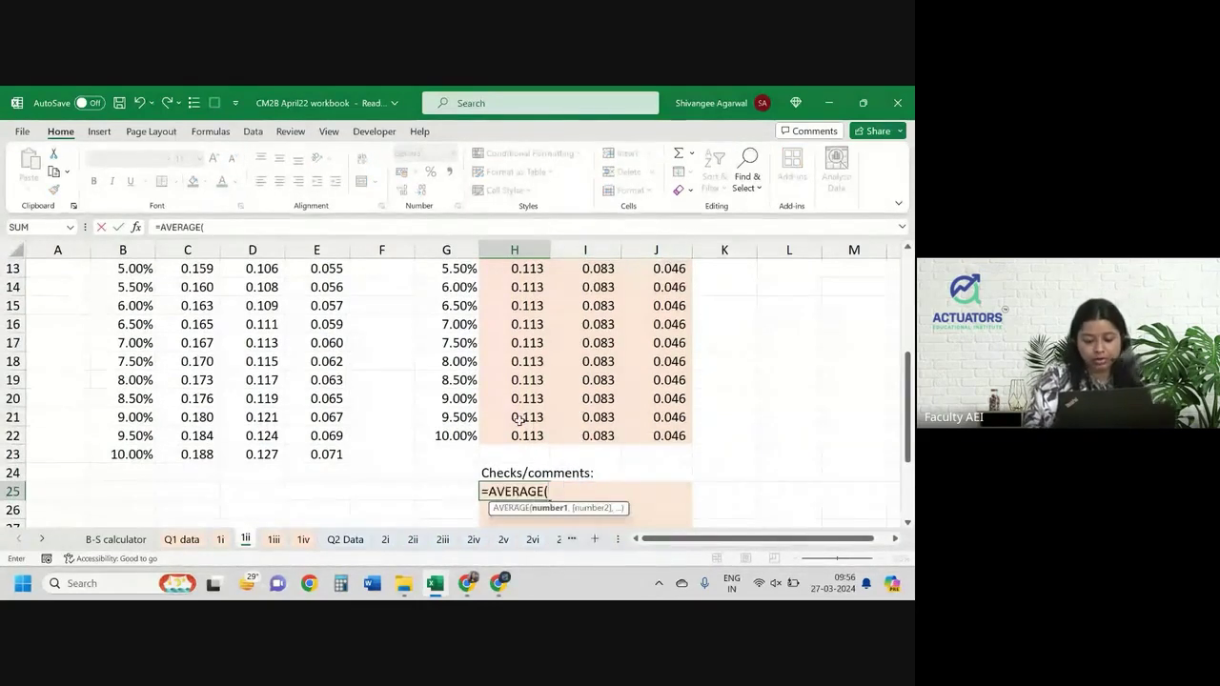
pyautogui.press('Up')
pyautogui.press('Up')
pyautogui.press('Up')
pyautogui.hotkey('shift', 'Up')
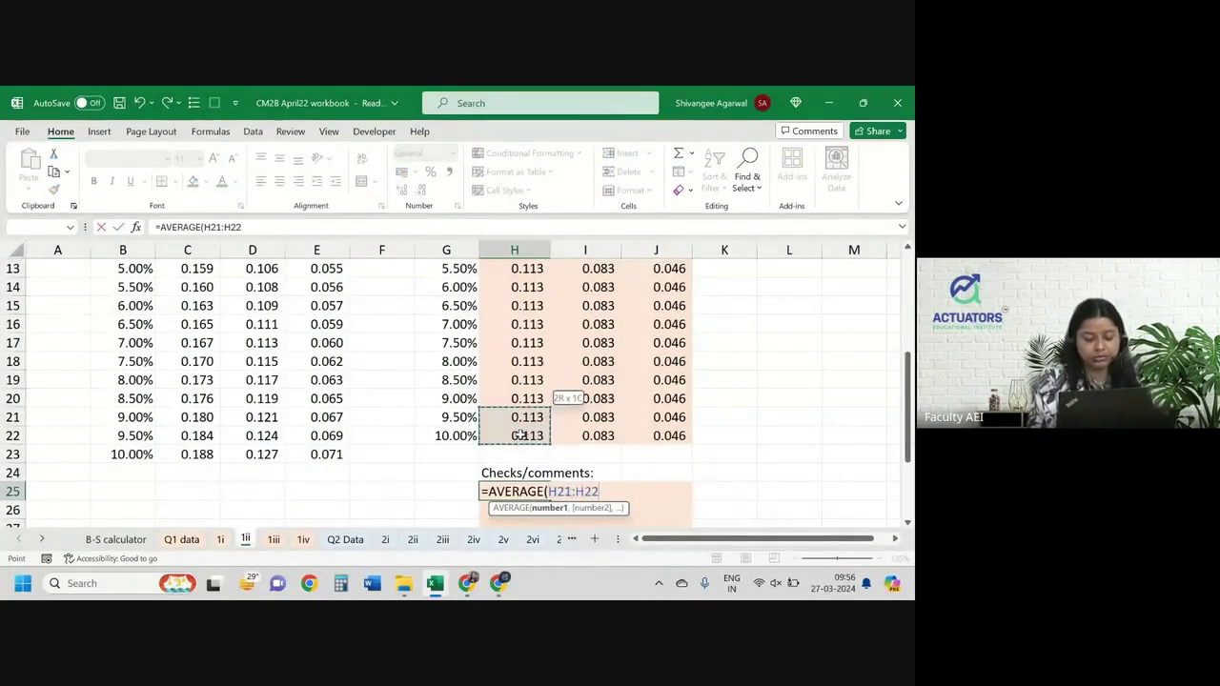
pyautogui.hotkey('ctrl', 'shift', 'Up')
pyautogui.hotkey('shift', 'Down')
pyautogui.hotkey('shift', 'Down')
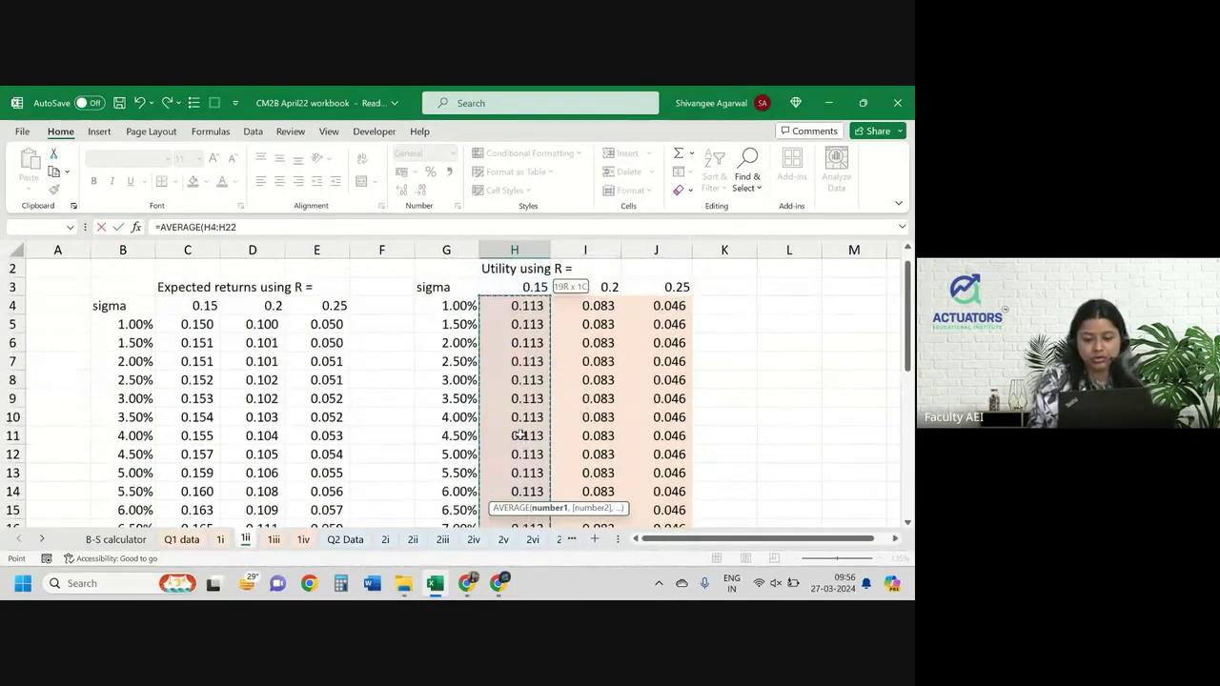
pyautogui.press('Return')
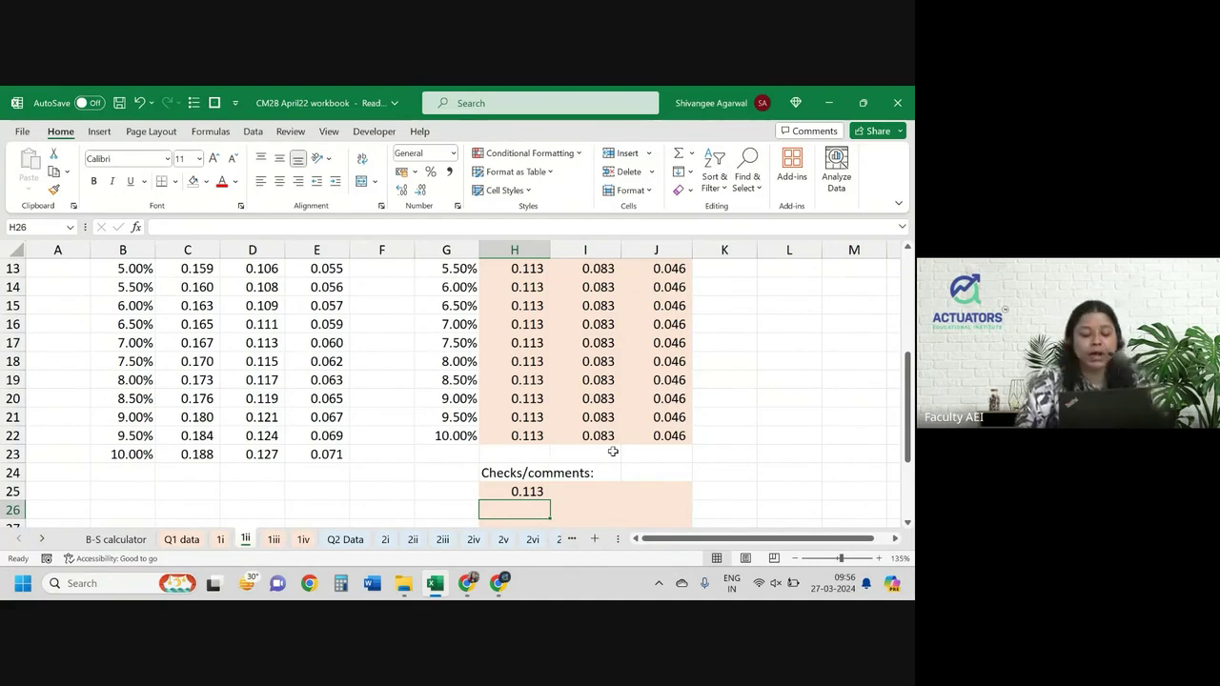
# - Copy the average formula in H25 across to I25:J25 for R = 0.2 and 0.25
pyautogui.doubleClick(522, 490)
pyautogui.press('Escape')
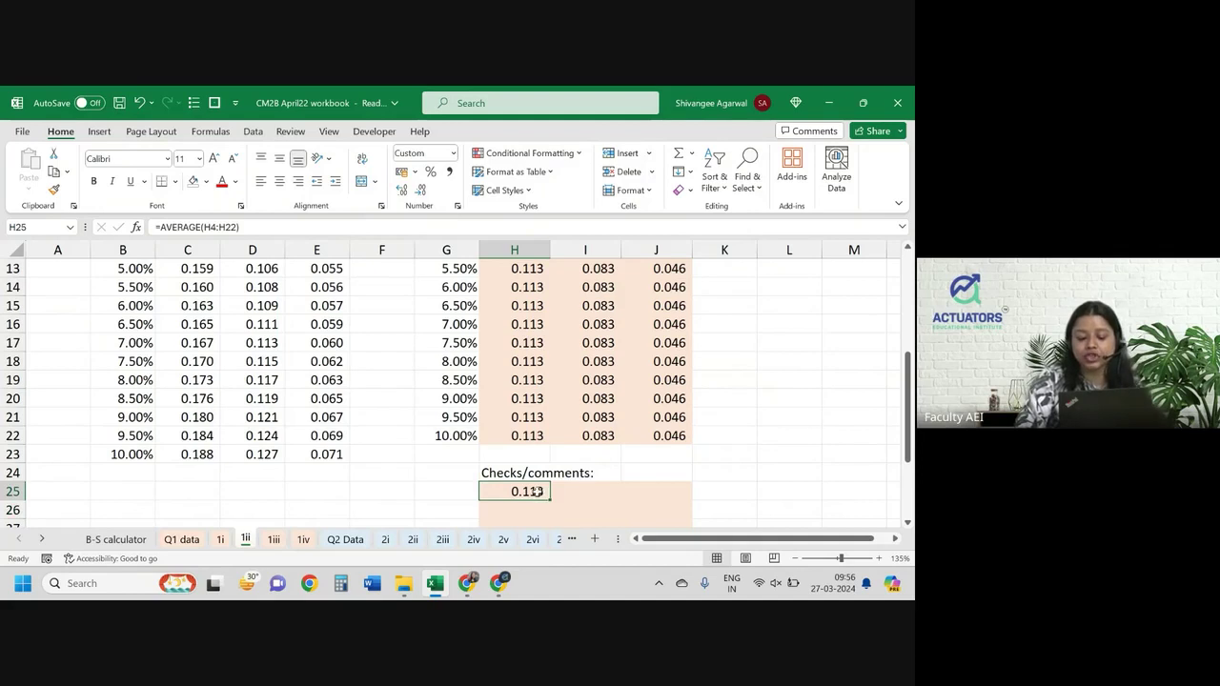
pyautogui.moveTo(551, 498); pyautogui.dragTo(671, 499)
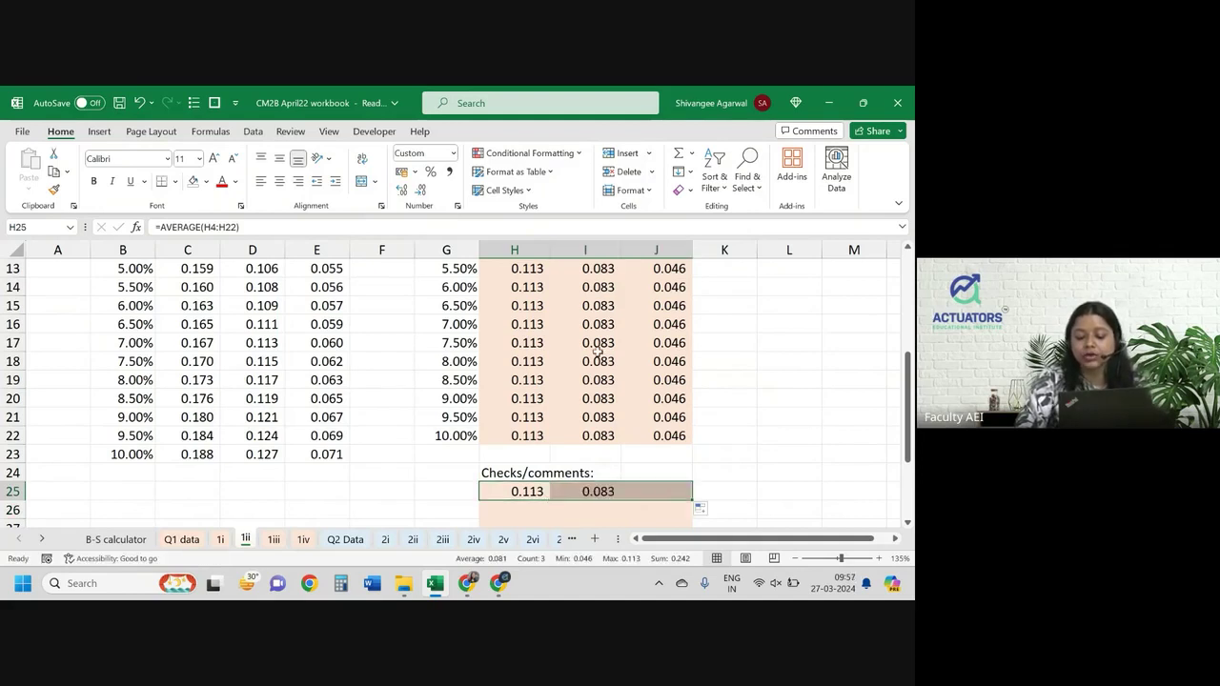
# - Compare the averages in H25:J25 with the utility values for each R in the table above them
pyautogui.click(597, 415)
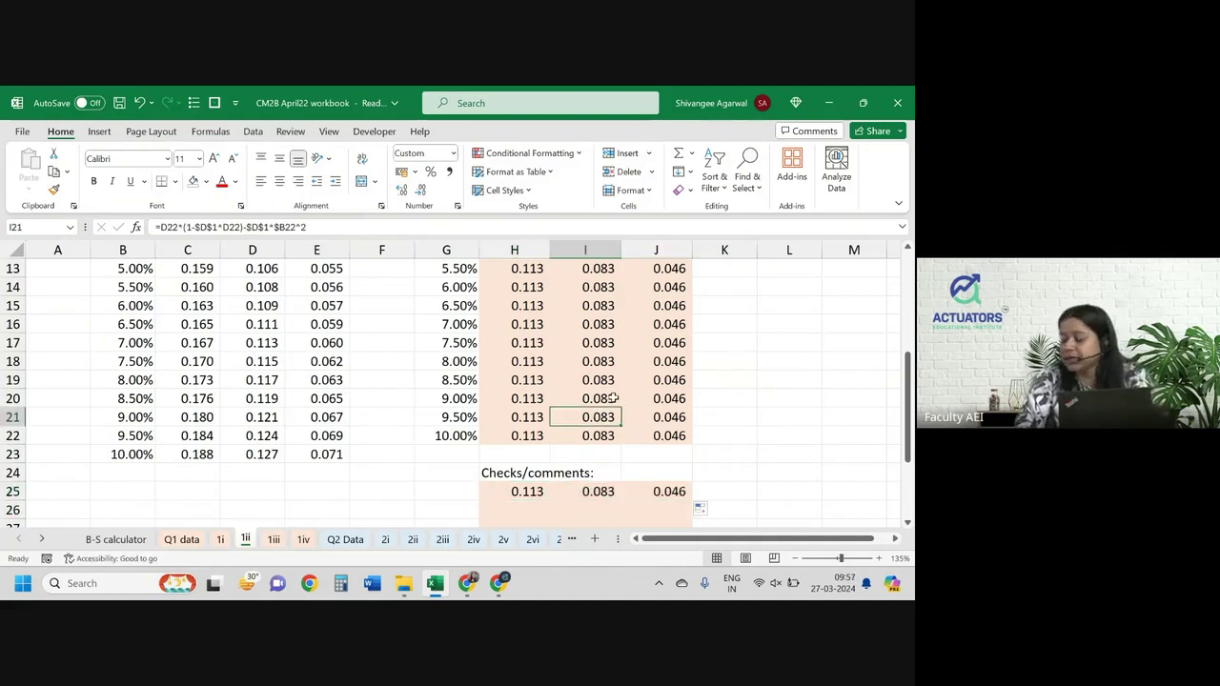
pyautogui.scroll(4, 613, 398)
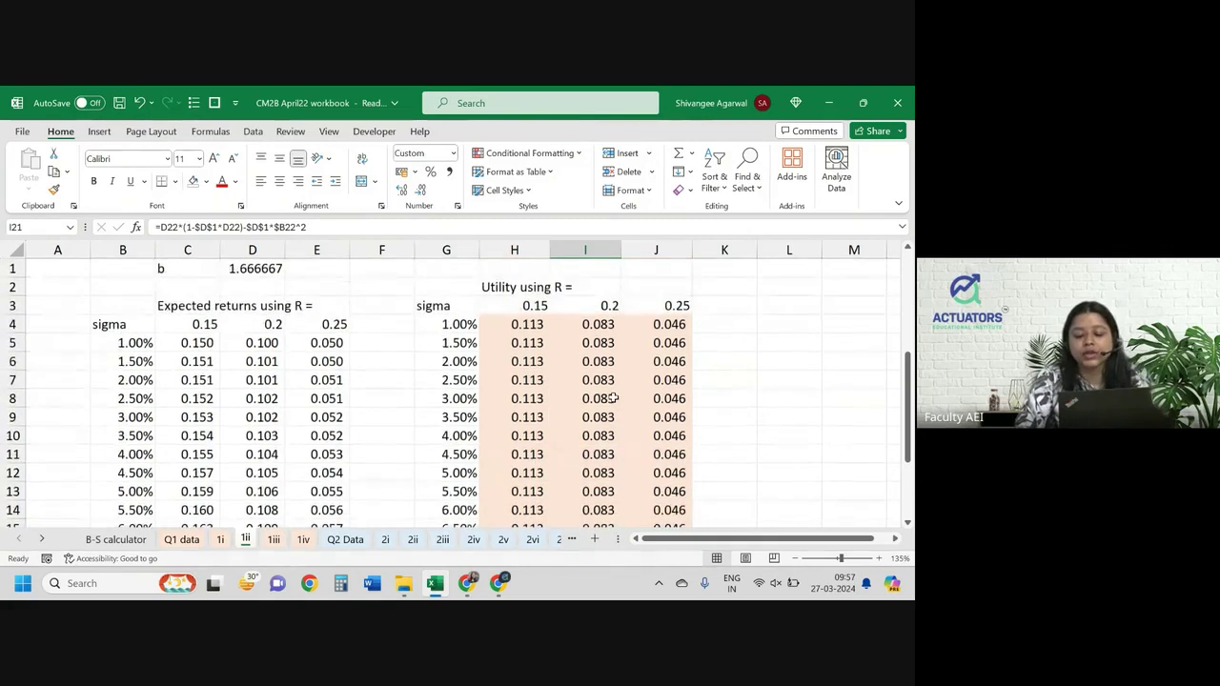
pyautogui.click(729, 268)
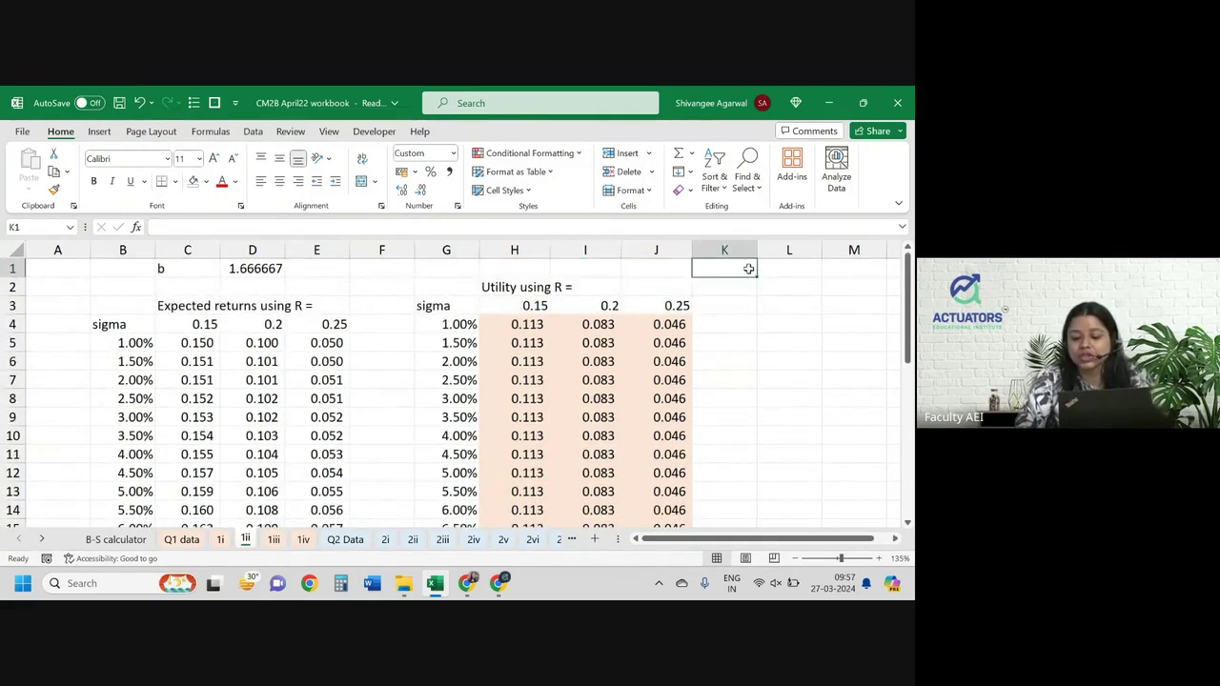
pyautogui.scroll(-6, 624, 402)
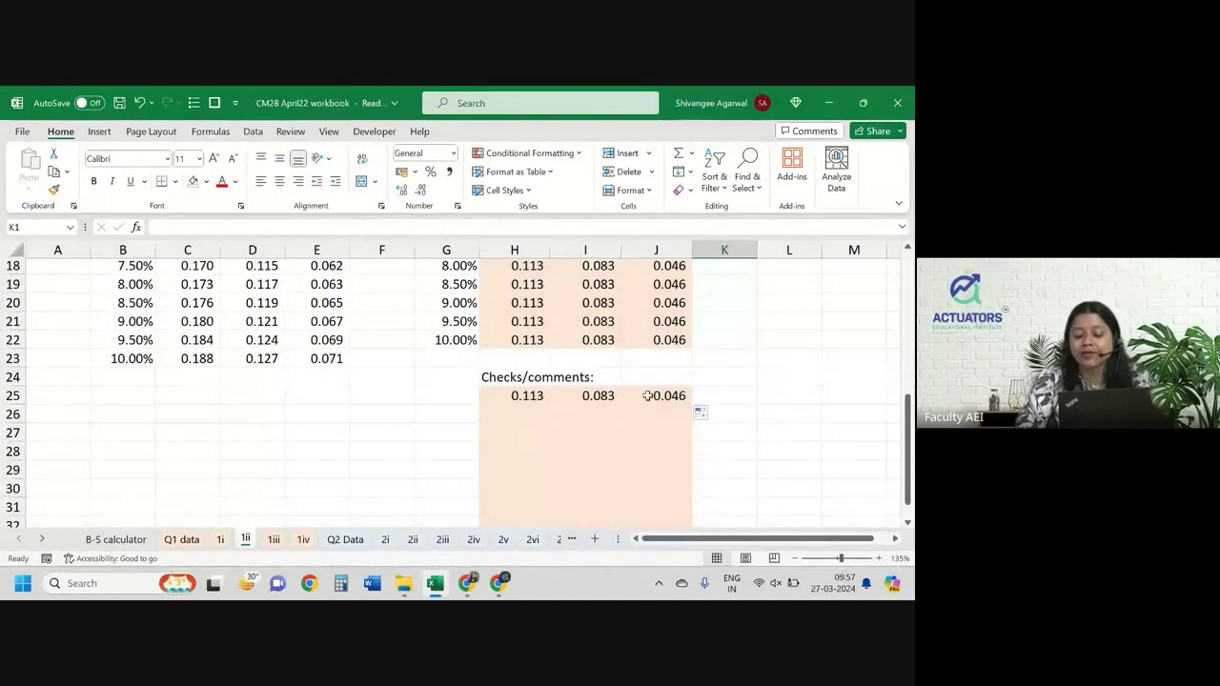
pyautogui.click(518, 420)
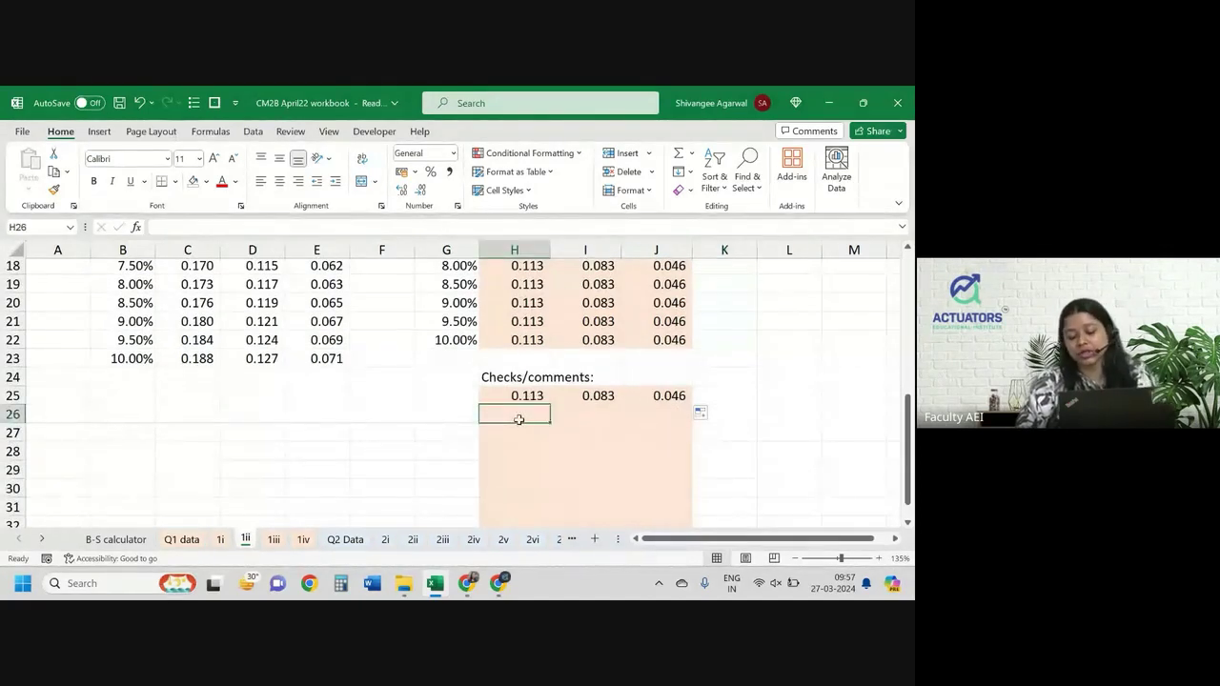
pyautogui.click(512, 343)
pyautogui.moveTo(512, 394); pyautogui.dragTo(667, 396)
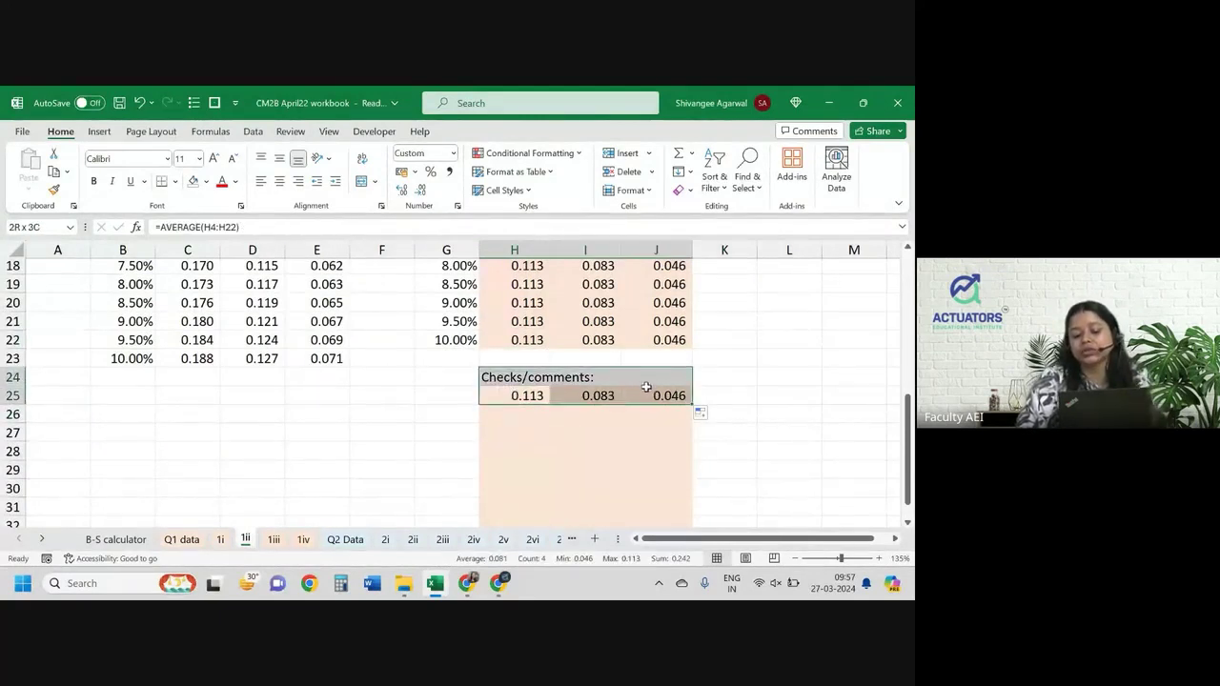
# - Enter =MAX(H4:H22) in cell H27 and copy it across to I27:J27 for the other R values
pyautogui.click(524, 425)
pyautogui.write('=max(')
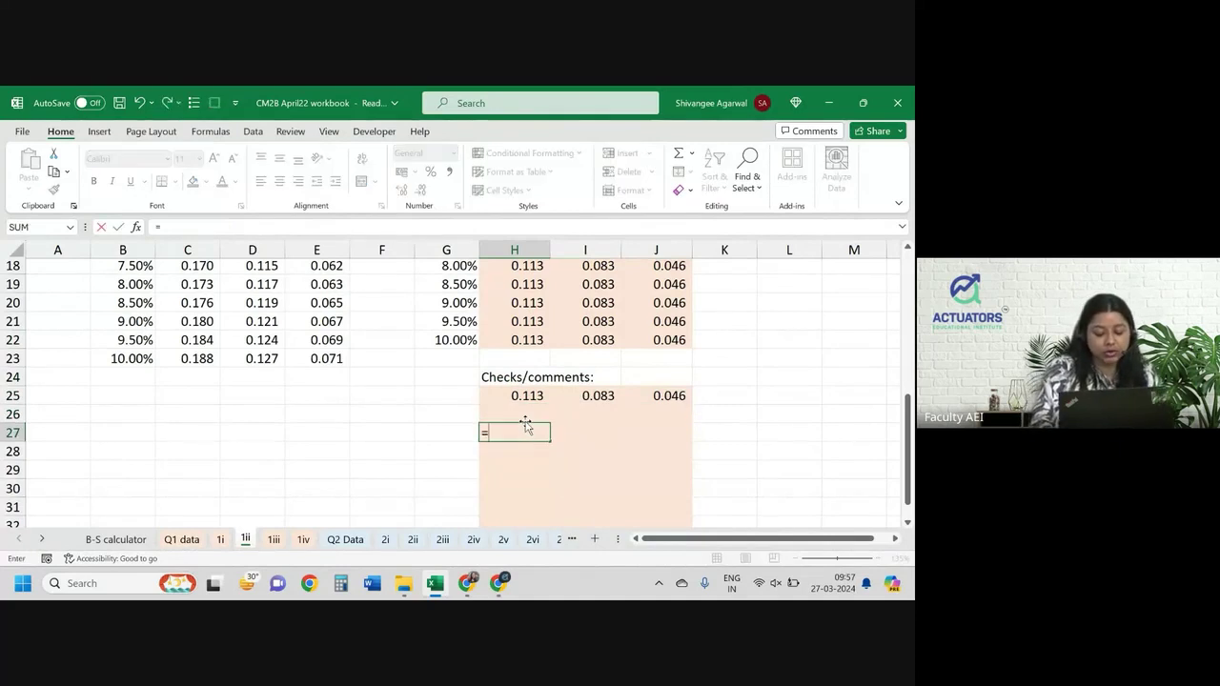
pyautogui.click(524, 419)
pyautogui.press('Up')
pyautogui.press('Up')
pyautogui.press('Up')
pyautogui.press('Up')
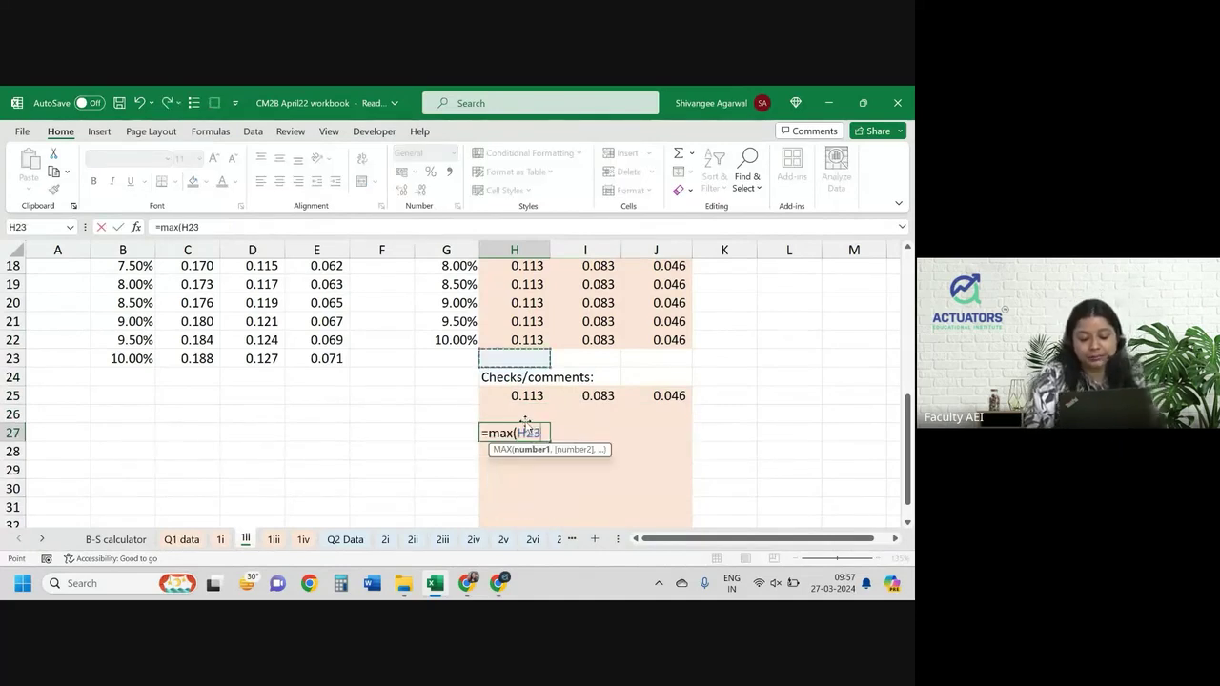
pyautogui.hotkey('ctrl', 'shift', 'Up')
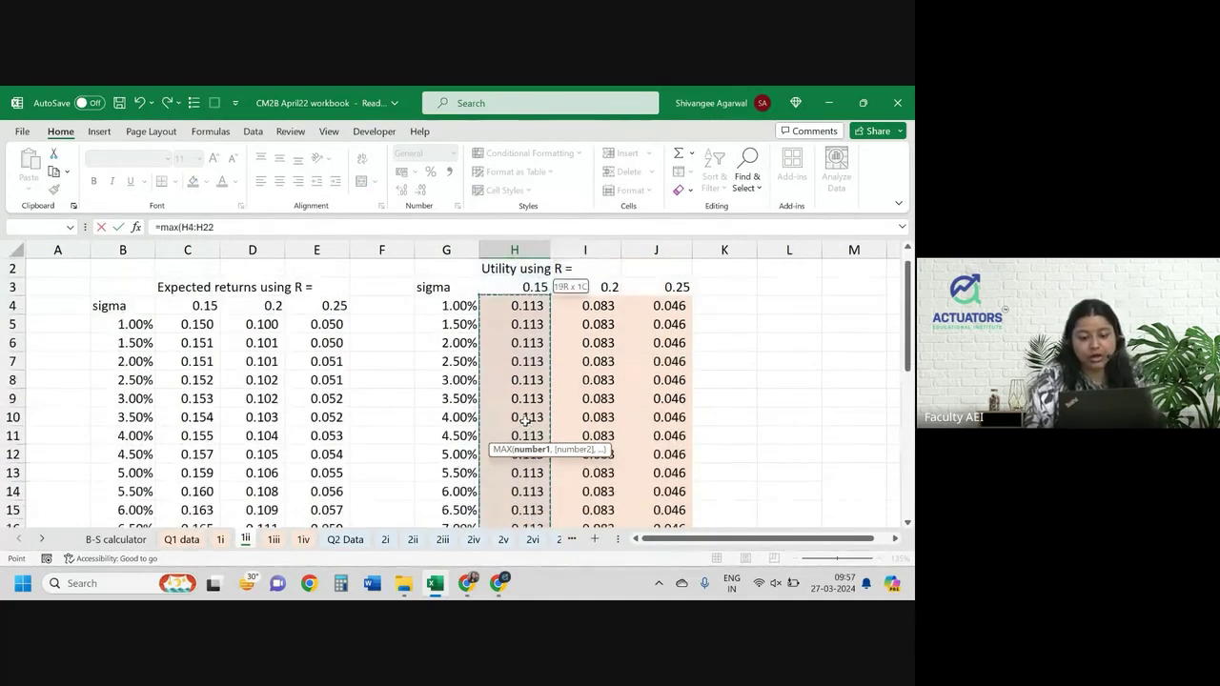
pyautogui.press('Return')
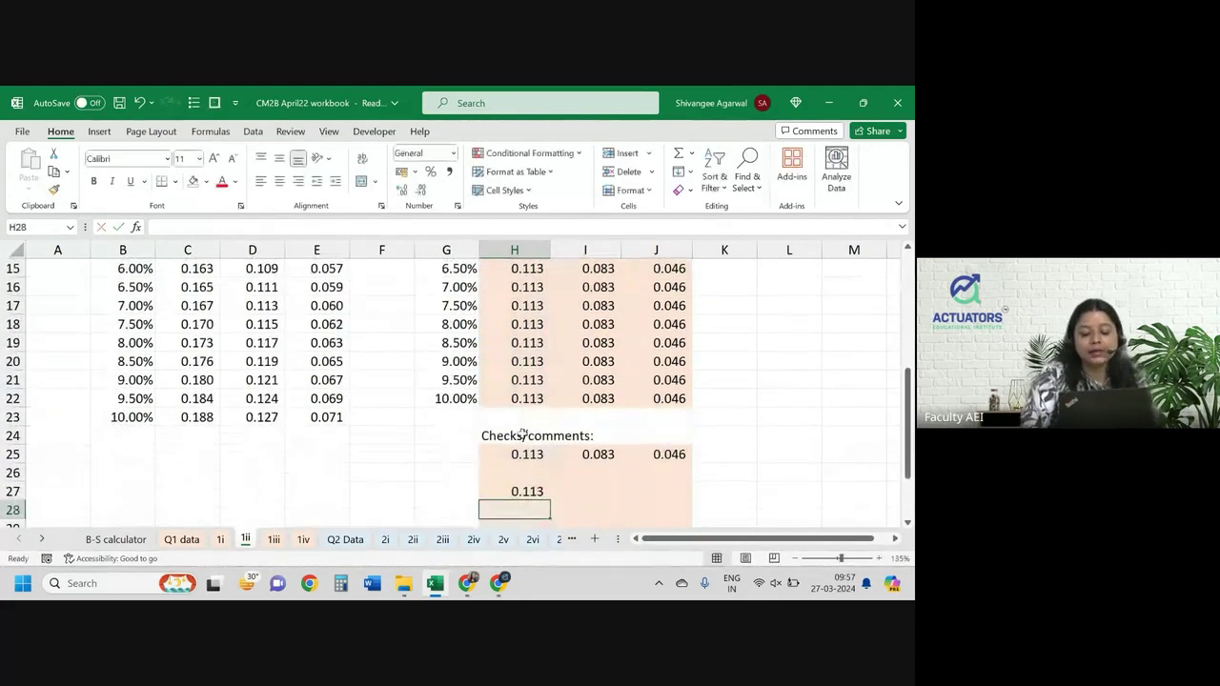
pyautogui.click(526, 493)
pyautogui.moveTo(551, 501); pyautogui.dragTo(699, 492)
# - Enter a MIN formula over the R = 0.15 utilities in cell H28 and copy it across to I28:J28
pyautogui.click(530, 508)
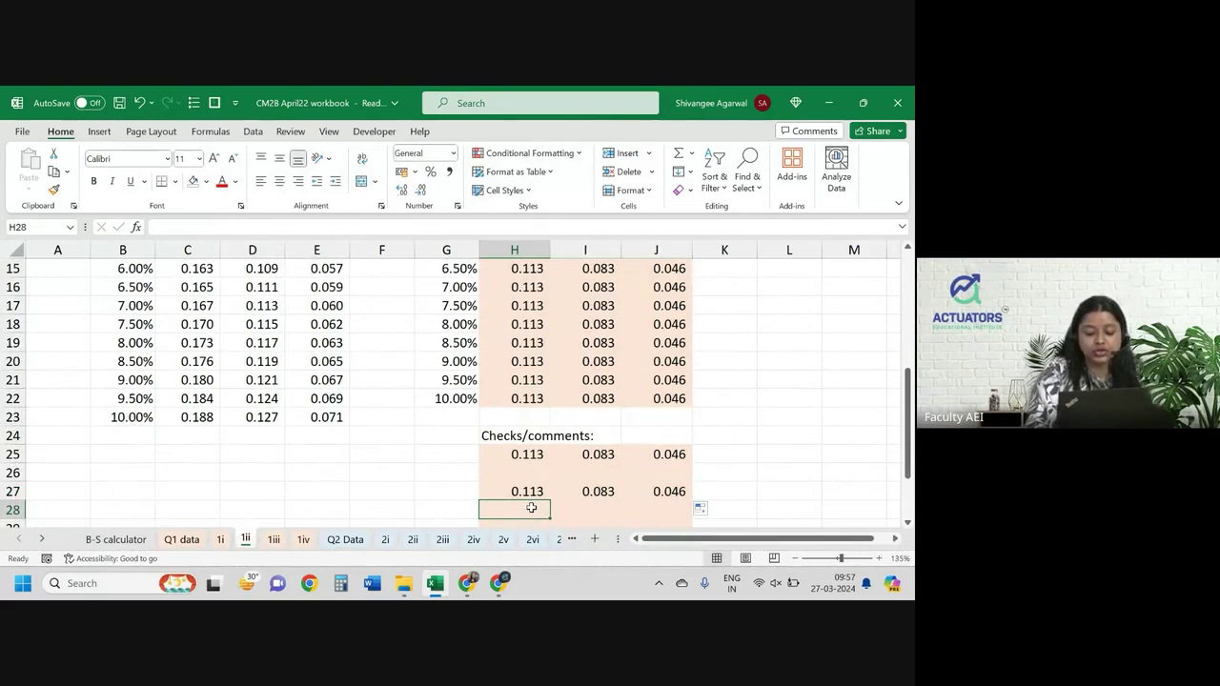
pyautogui.write('=min(')
pyautogui.press('Up')
pyautogui.press('Up')
pyautogui.press('Up')
pyautogui.press('Up')
pyautogui.press('Up')
pyautogui.press('Up')
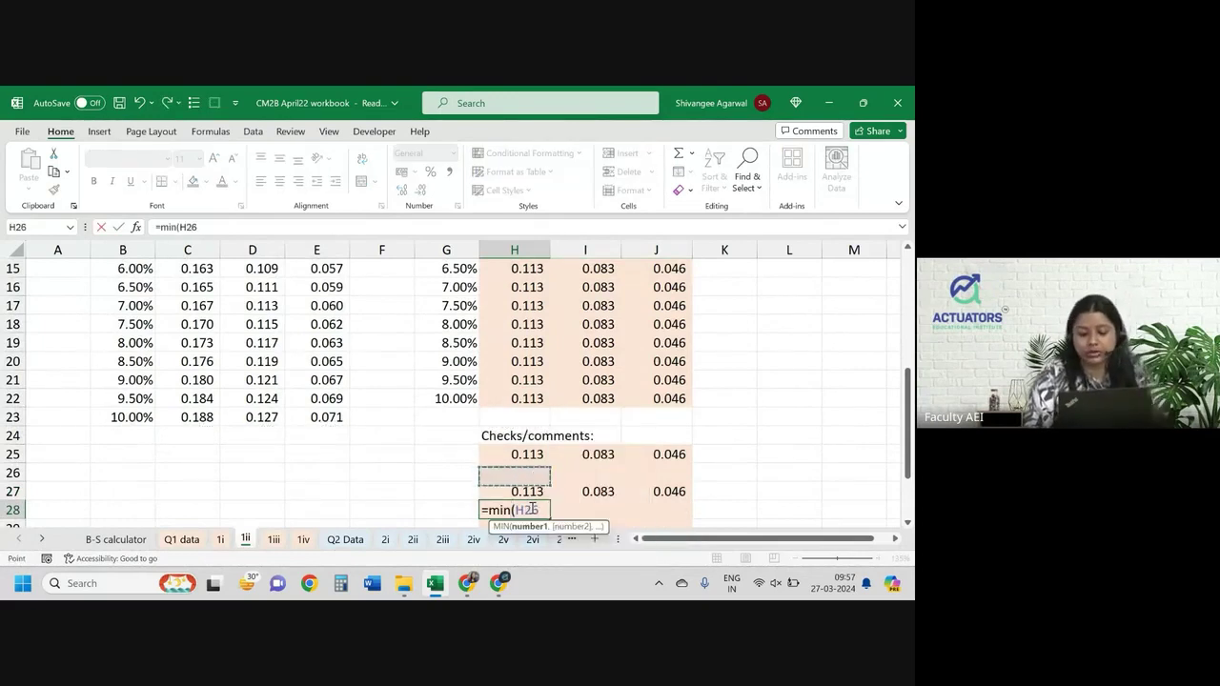
pyautogui.hotkey('ctrl', 'shift', 'Up')
pyautogui.hotkey('shift', 'Down')
pyautogui.hotkey('shift', 'Down')
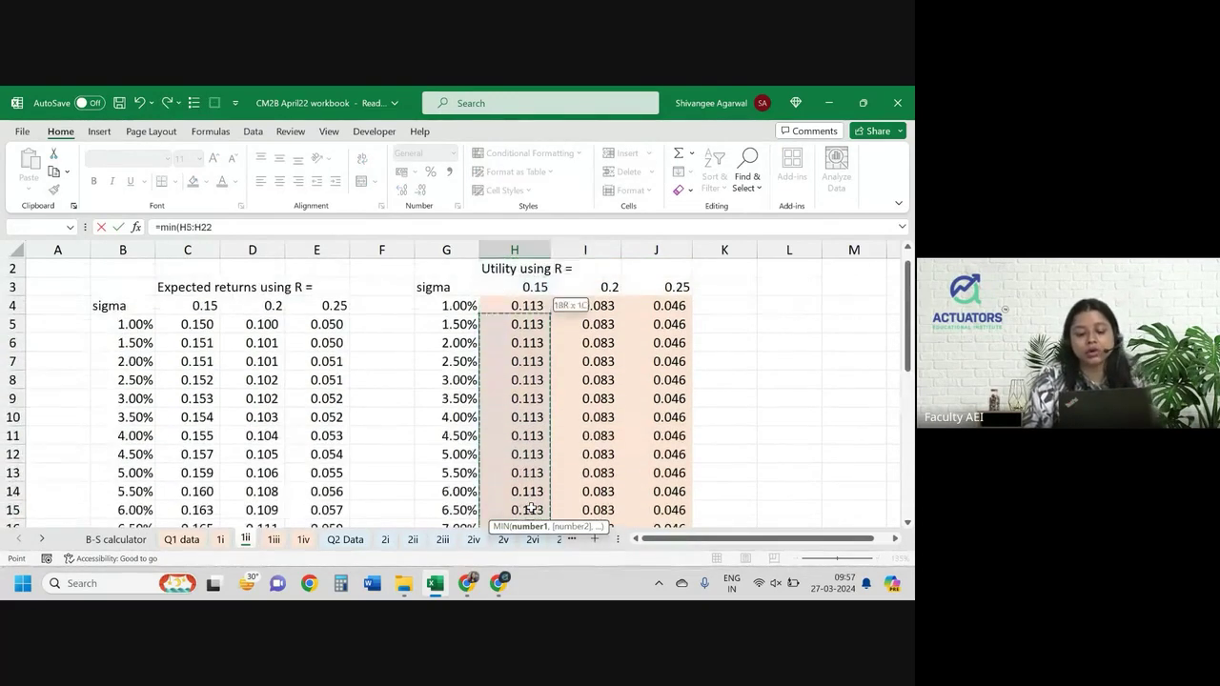
pyautogui.press('Return')
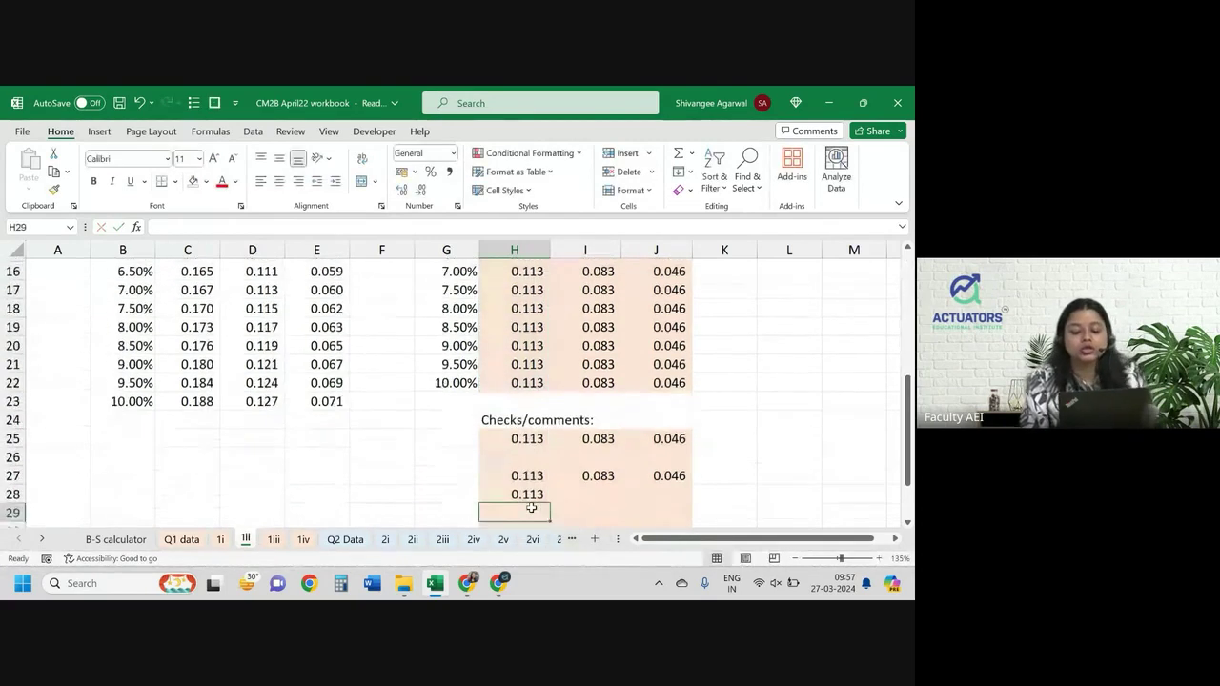
pyautogui.click(543, 498)
pyautogui.moveTo(548, 500); pyautogui.dragTo(690, 496)
# - Enter =H27=H28 in cell H29 to test that maximum and minimum match, and copy it across to I29:J29
pyautogui.press('Down')
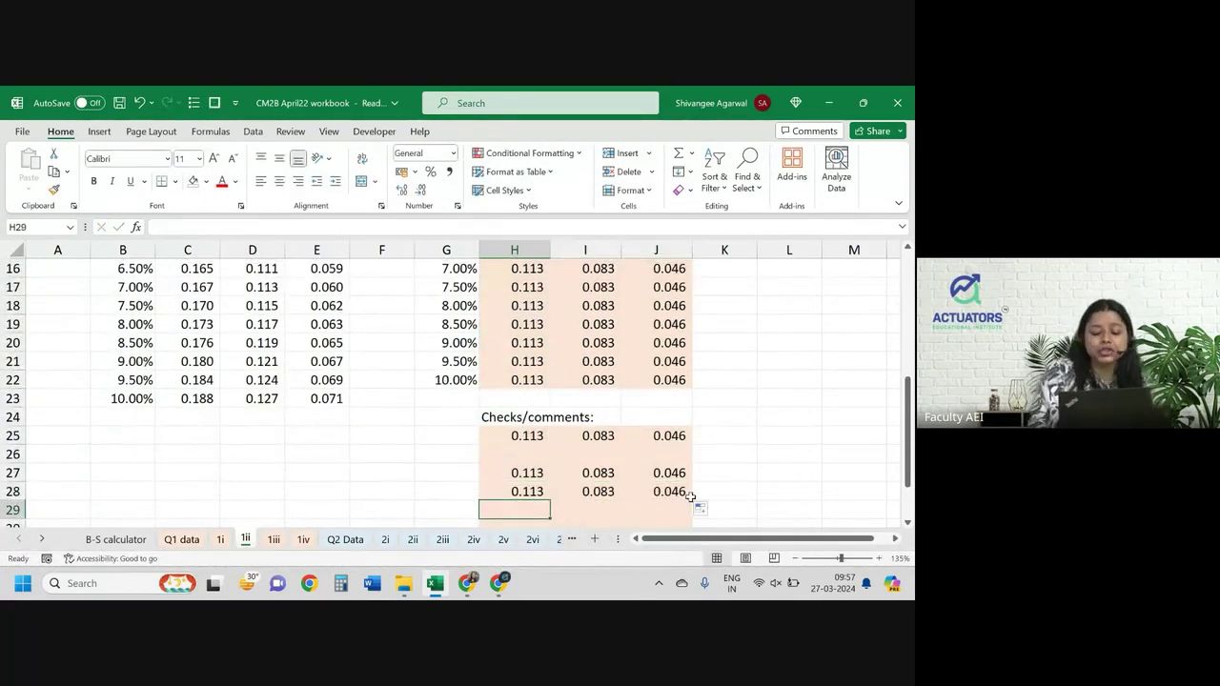
pyautogui.write('=')
pyautogui.press('Up')
pyautogui.press('Up')
pyautogui.write('=')
pyautogui.press('Up')
pyautogui.press('Return')
pyautogui.press('Up')
pyautogui.moveTo(550, 501); pyautogui.dragTo(691, 495)
# - Label the check rows MAX, MIN and CHECK in G27:G29 and AVERAGE in G25
pyautogui.click(459, 448)
pyautogui.write('MAX')
pyautogui.press('Return')
pyautogui.write('MIN')
pyautogui.press('Return')
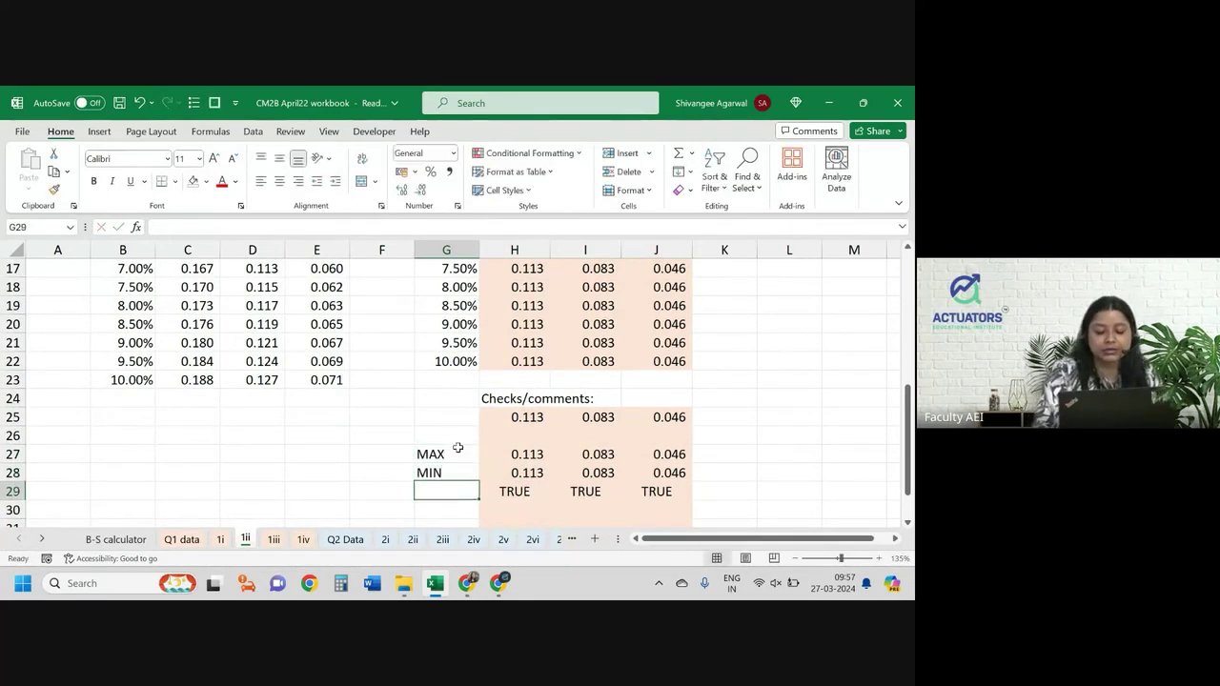
pyautogui.write('CHECK')
pyautogui.click(458, 444)
pyautogui.press('Up')
pyautogui.write('AVERAGE')
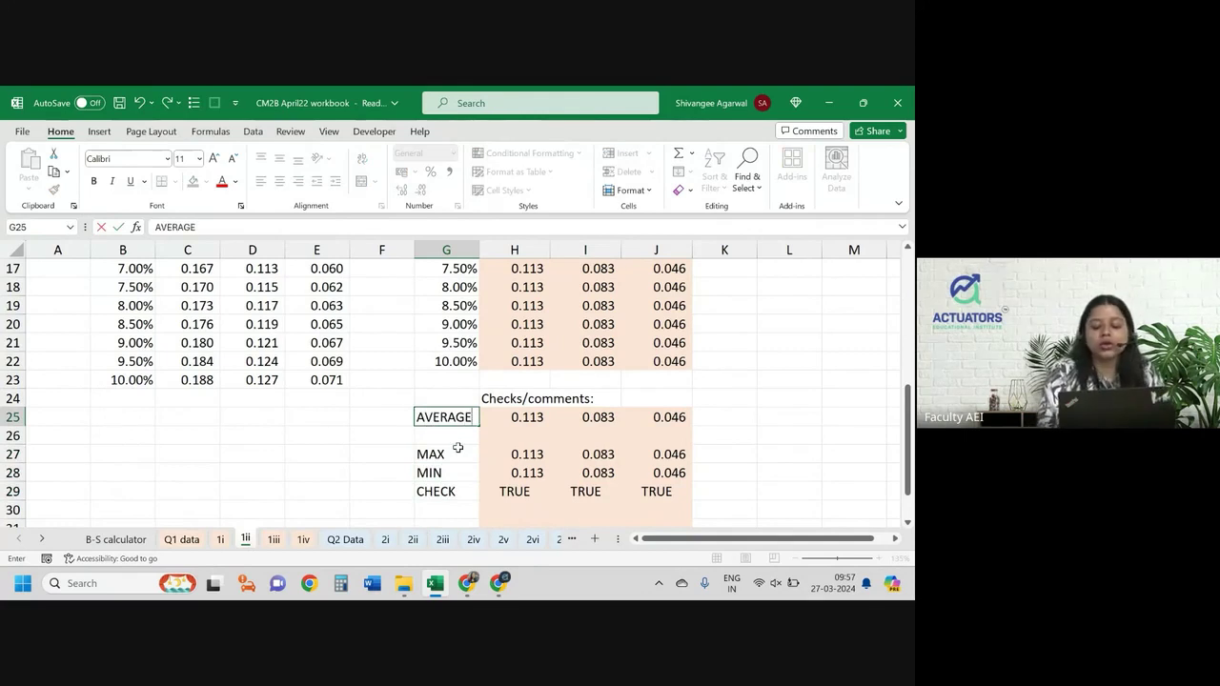
pyautogui.press('Return')
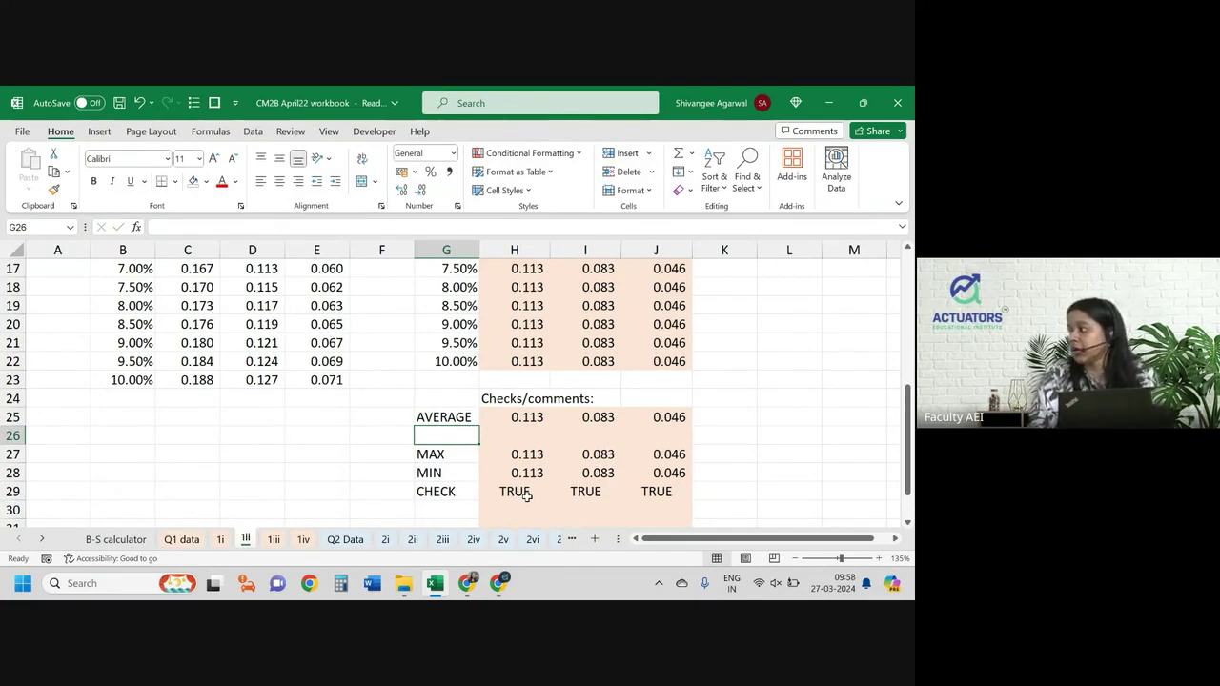
# - Enter =VAR.P(H4:H22) in cell H26 to calculate the variance of the R = 0.15 utilities
pyautogui.rightClick(515, 370)
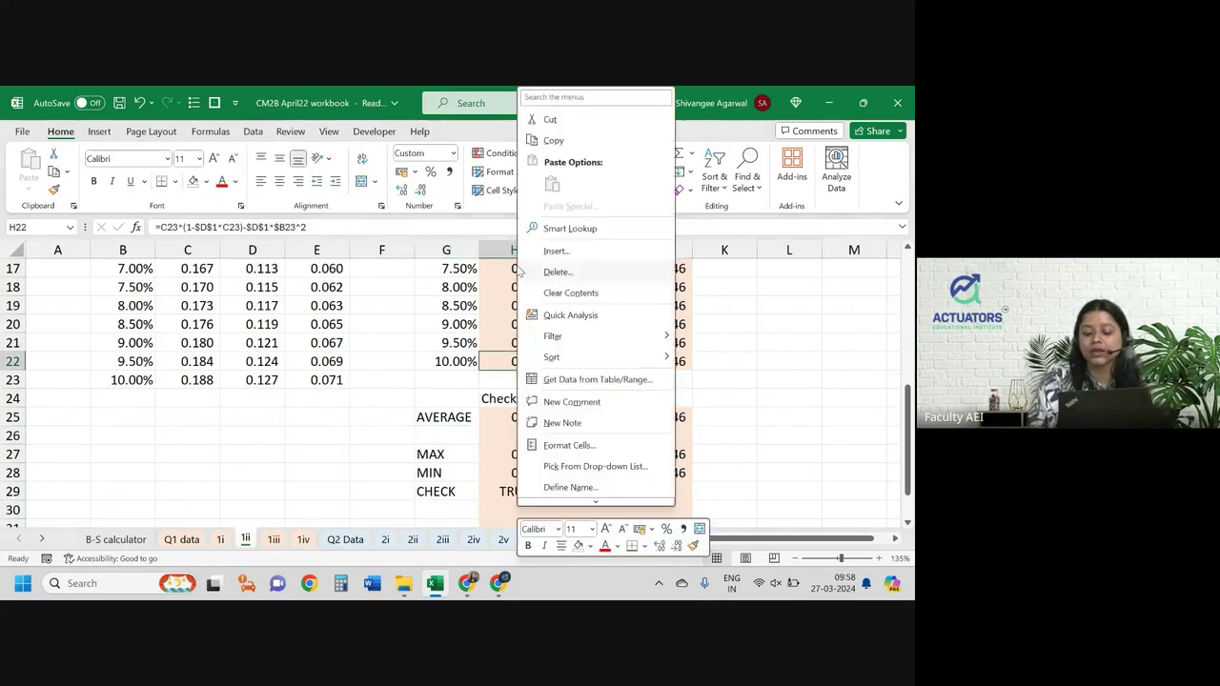
pyautogui.press('Escape')
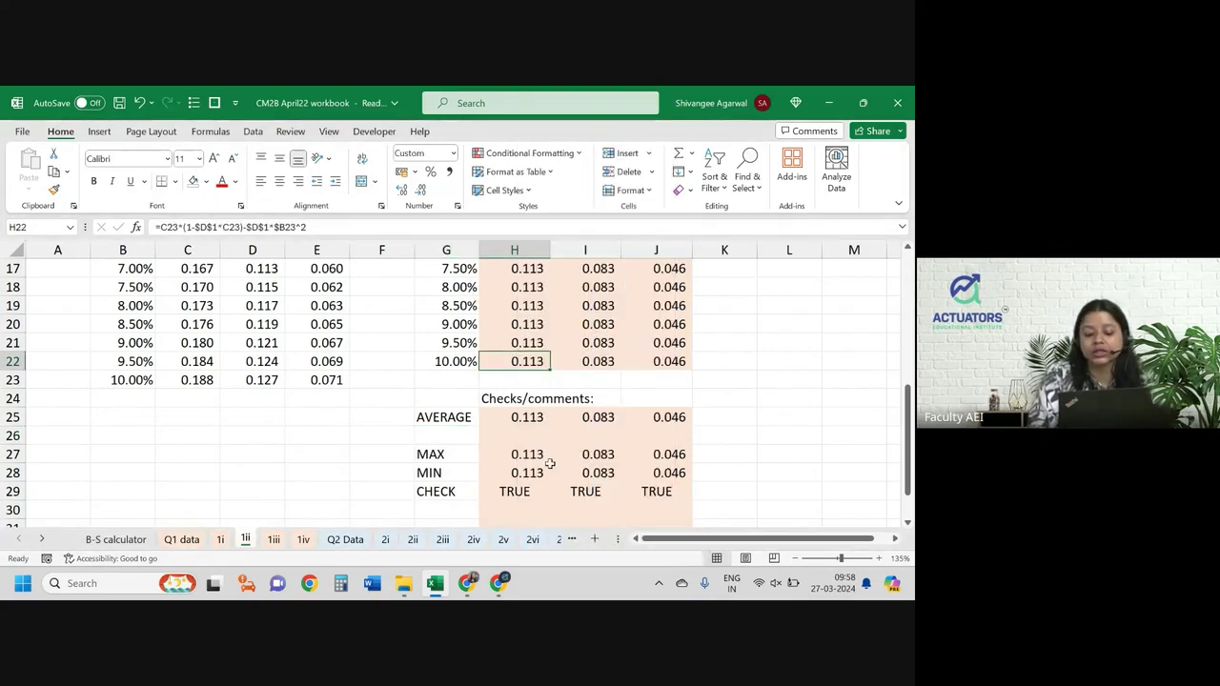
pyautogui.click(506, 438)
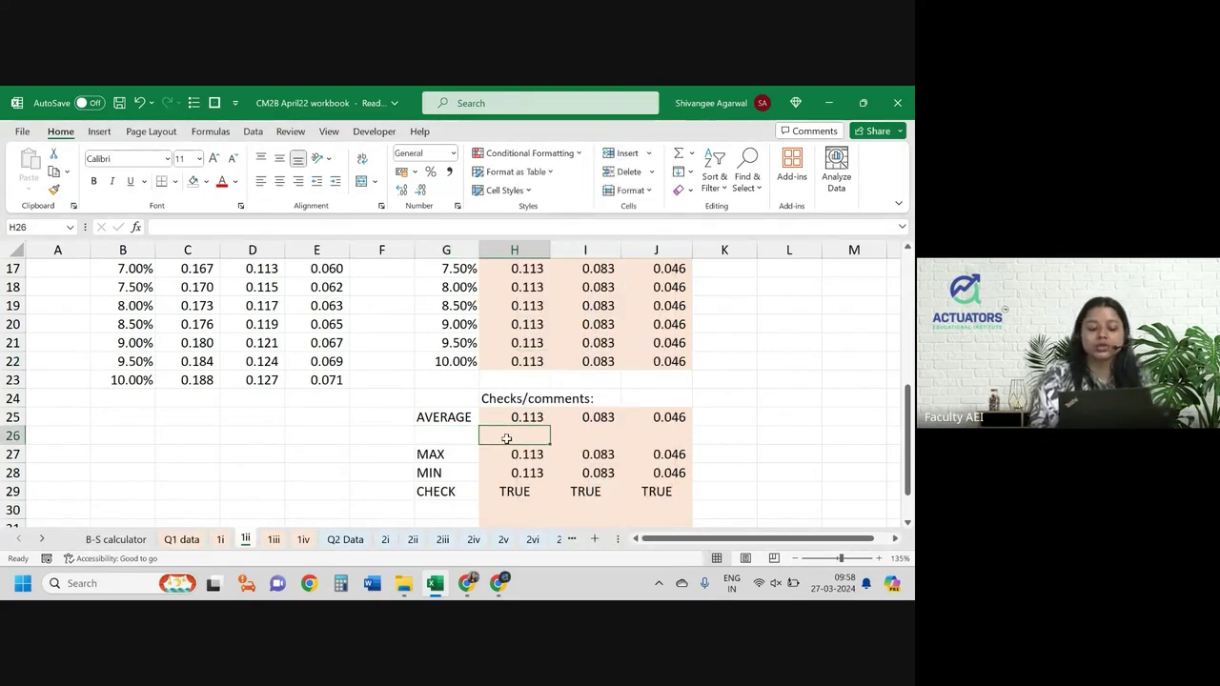
pyautogui.write('=VA')
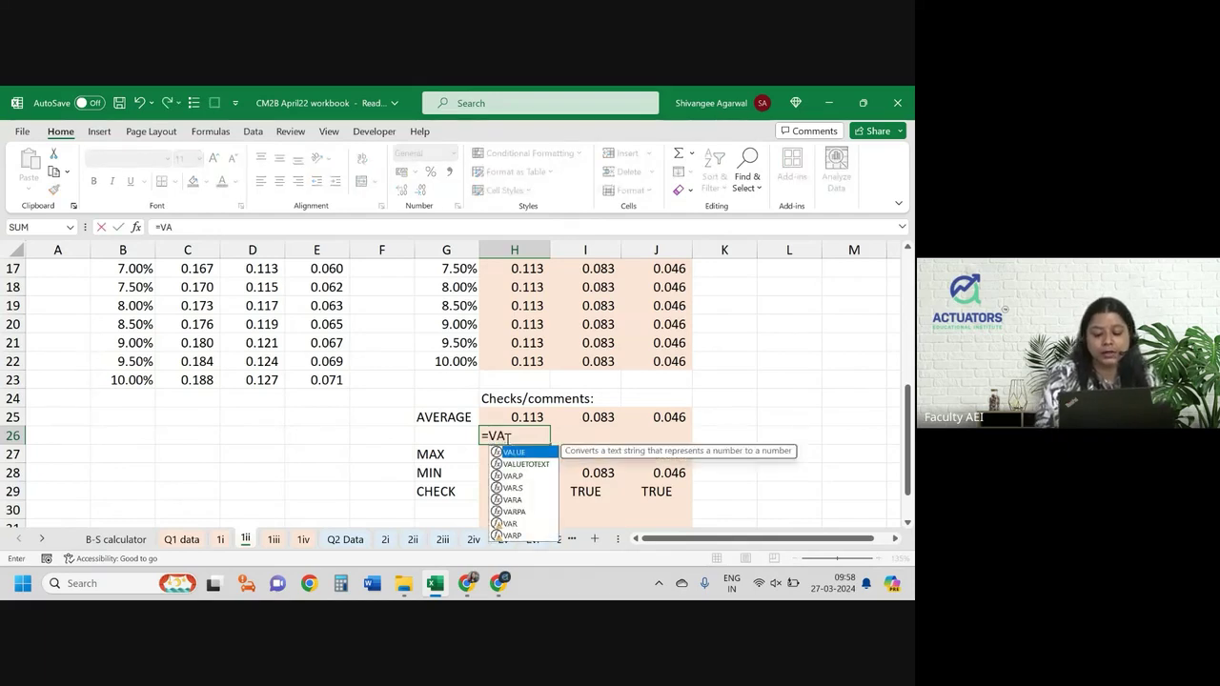
pyautogui.write('R.P(')
pyautogui.press('Up')
pyautogui.press('Up')
pyautogui.press('Up')
pyautogui.press('Up')
pyautogui.press('Up')
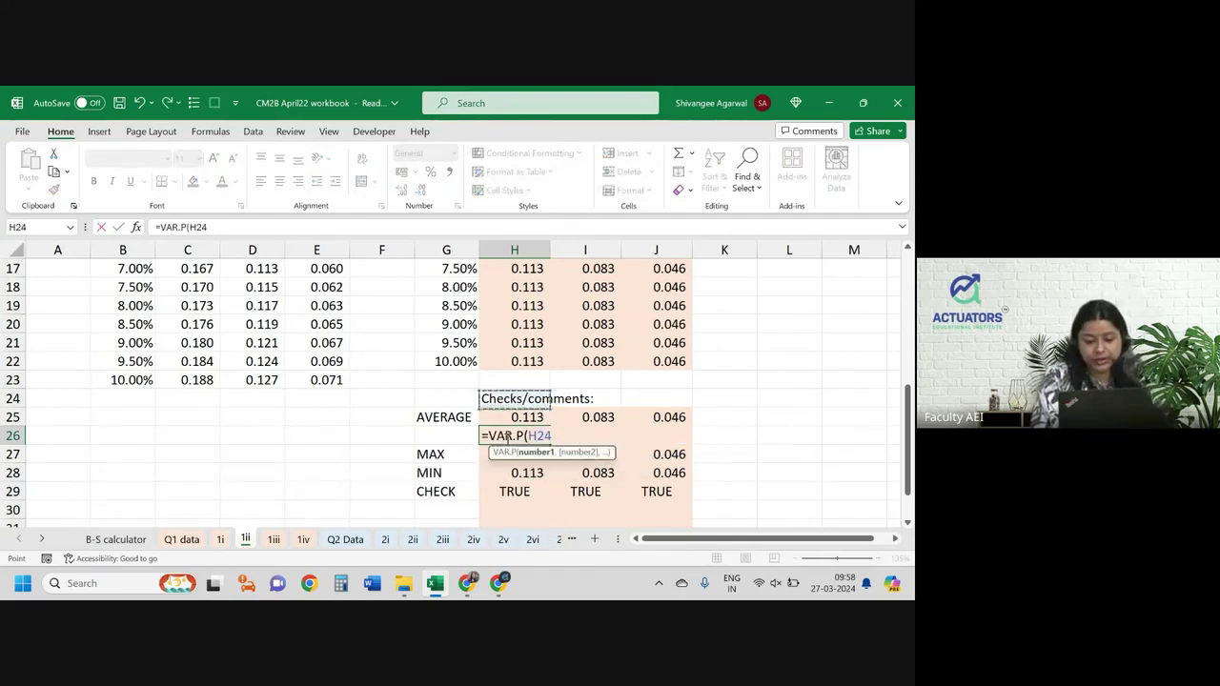
pyautogui.press('Down')
pyautogui.hotkey('shift', 'Up')
pyautogui.hotkey('shift', 'Up')
pyautogui.hotkey('shift', 'Up')
pyautogui.hotkey('shift', 'Up')
pyautogui.hotkey('shift', 'Up')
pyautogui.hotkey('shift', 'Up')
pyautogui.hotkey('shift', 'Up')
pyautogui.hotkey('shift', 'Up')
pyautogui.hotkey('shift', 'Up')
pyautogui.hotkey('shift', 'Up')
pyautogui.hotkey('shift', 'Up')
pyautogui.hotkey('shift', 'Up')
pyautogui.hotkey('shift', 'Up')
pyautogui.hotkey('shift', 'Up')
pyautogui.hotkey('shift', 'Up')
pyautogui.hotkey('shift', 'Up')
pyautogui.hotkey('shift', 'Up')
pyautogui.hotkey('shift', 'Up')
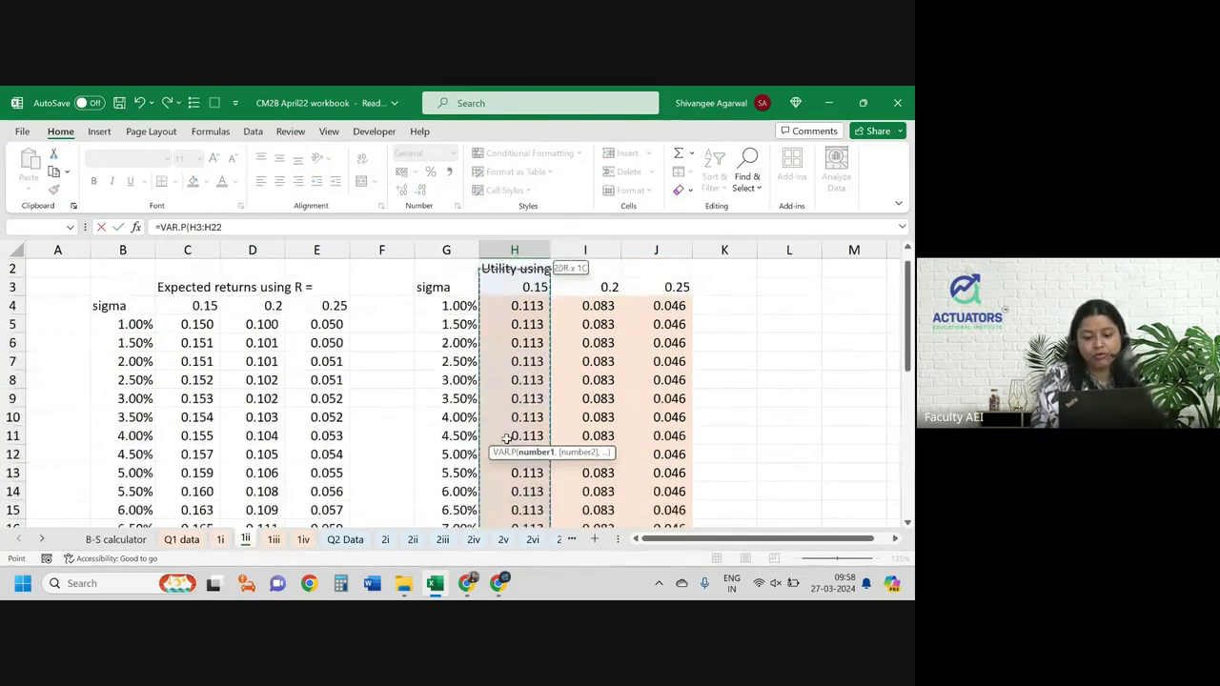
pyautogui.press('Return')
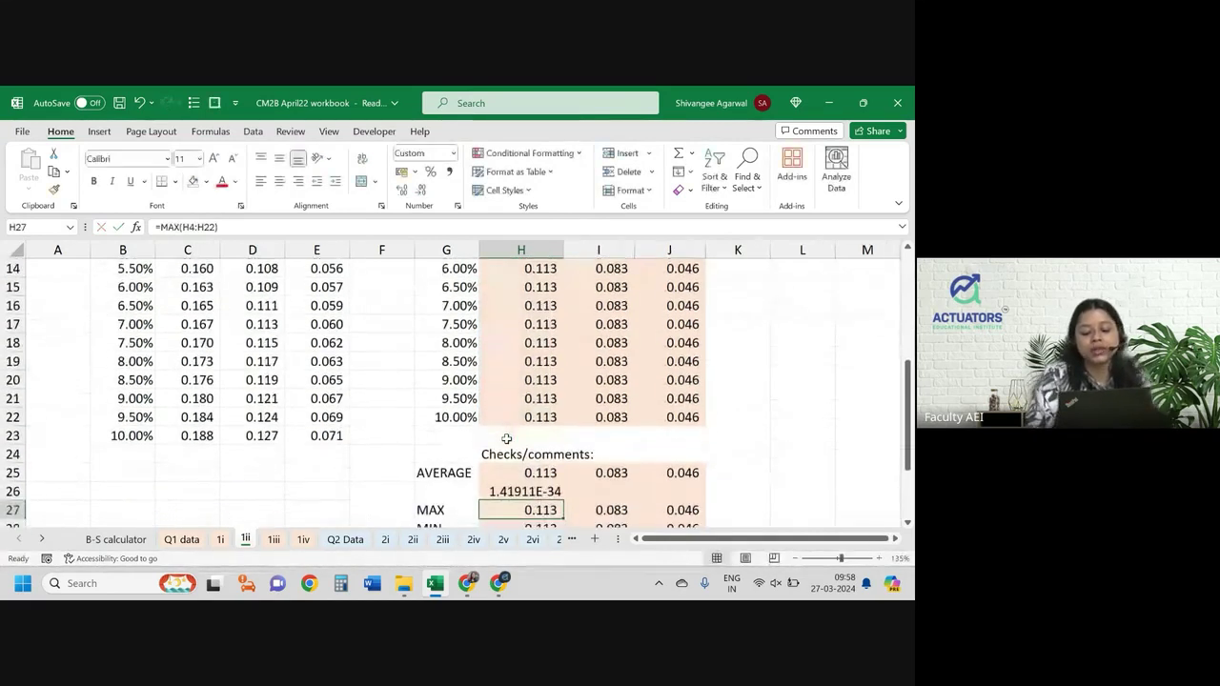
# - Format the variance in H26 as Number and copy it across to I26:J26
pyautogui.click(540, 495)
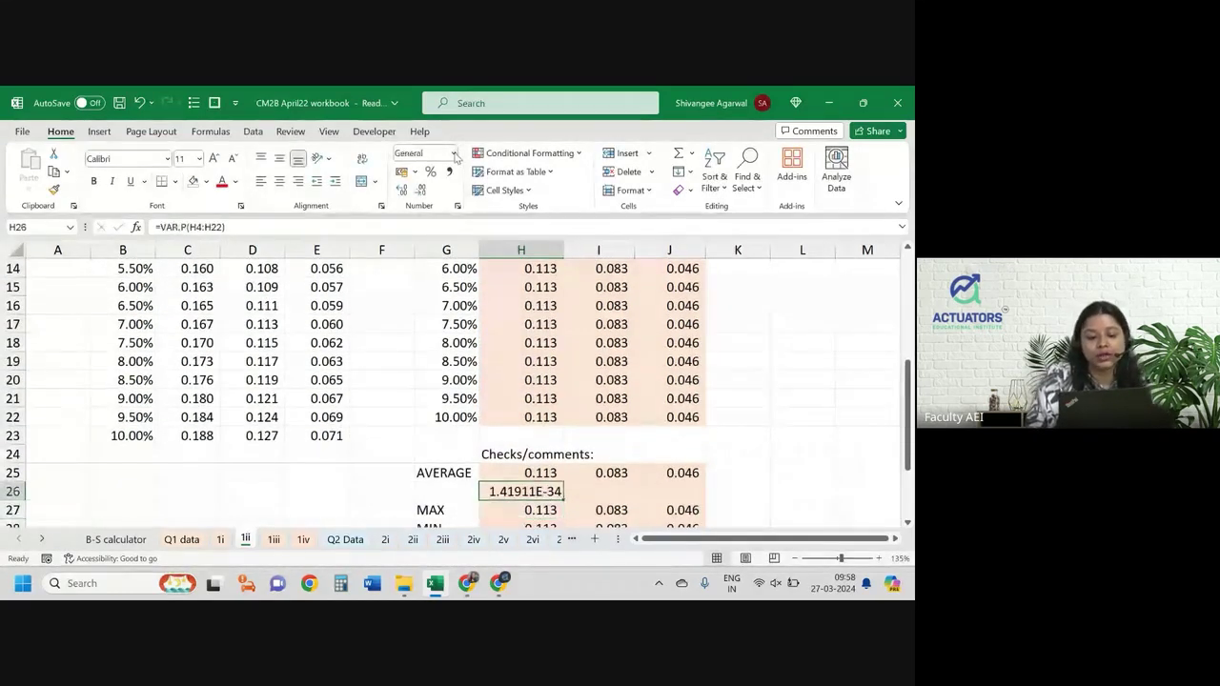
pyautogui.click(452, 153)
pyautogui.click(457, 217)
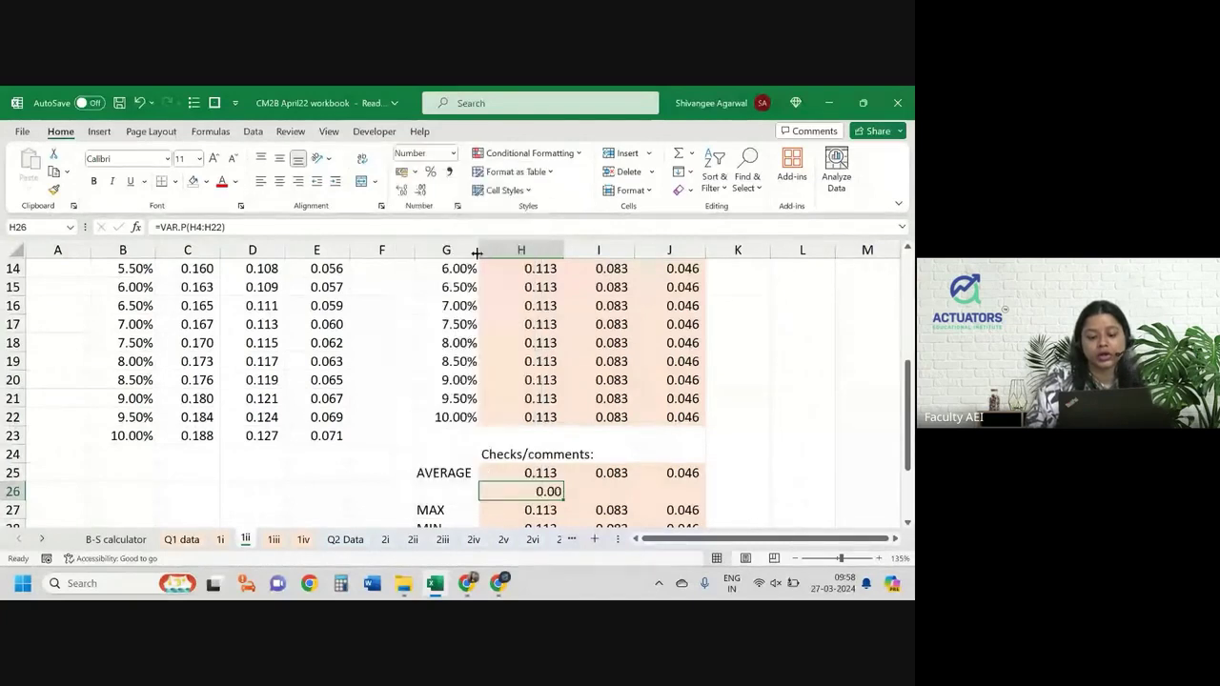
pyautogui.moveTo(565, 501); pyautogui.dragTo(713, 487)
pyautogui.scroll(-2, 467, 484)
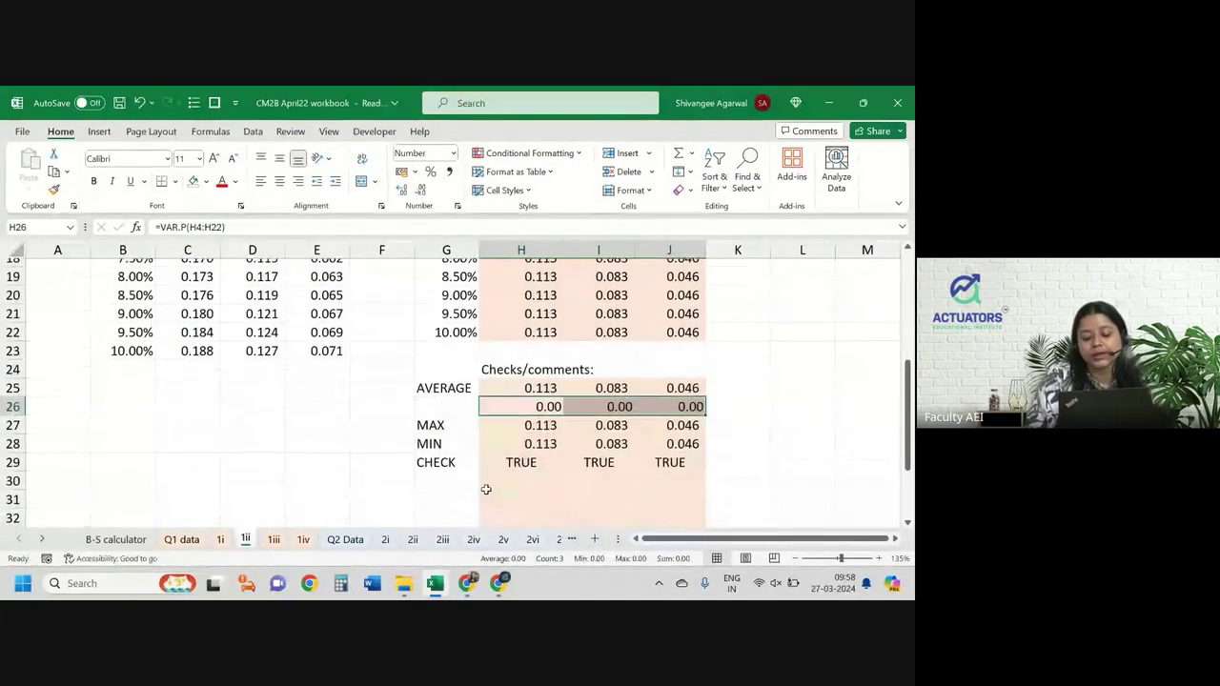
pyautogui.click(455, 483)
pyautogui.click(457, 503)
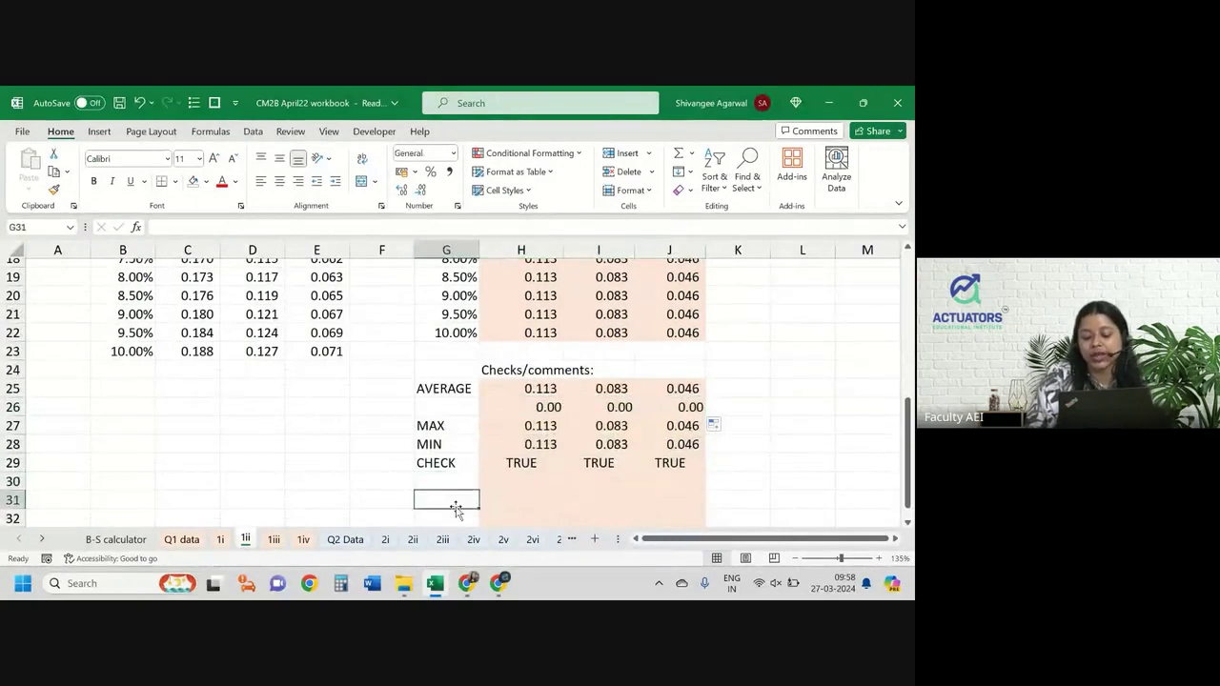
pyautogui.click(461, 407)
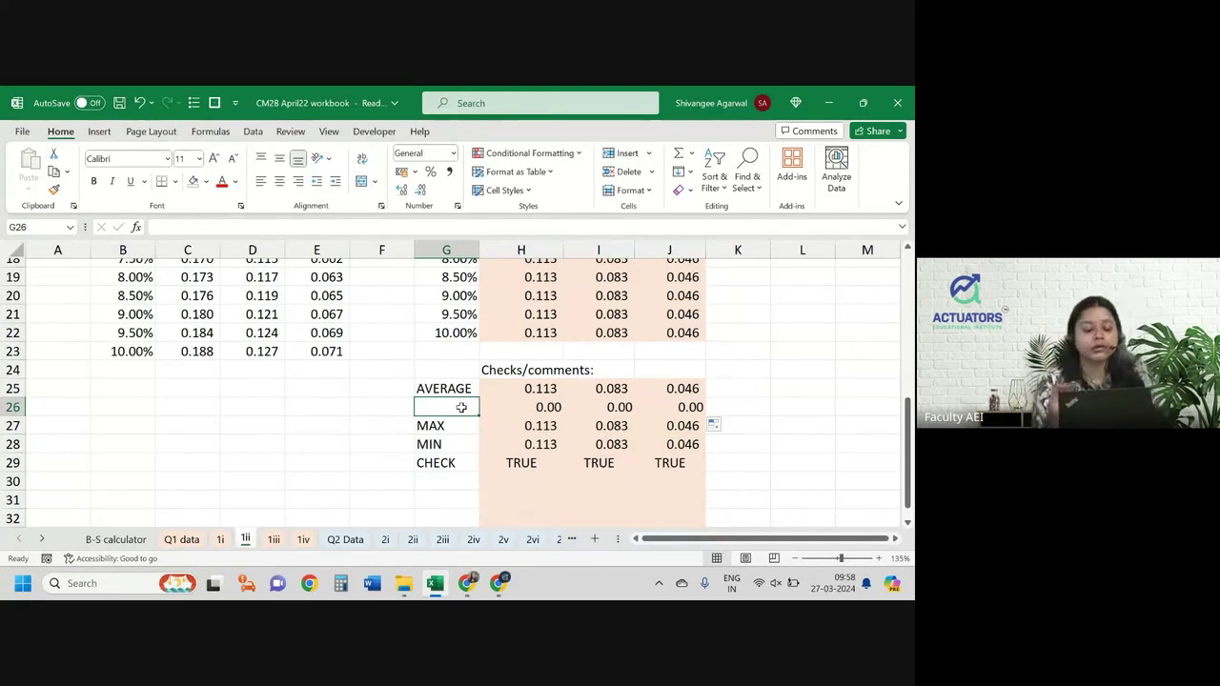
# - Read part (iii) on plotting the constant expected utility lines in the Chrome exam PDF, and return to the Excel tables on sheet 1ii
pyautogui.hotkey('alt', 'Tab')
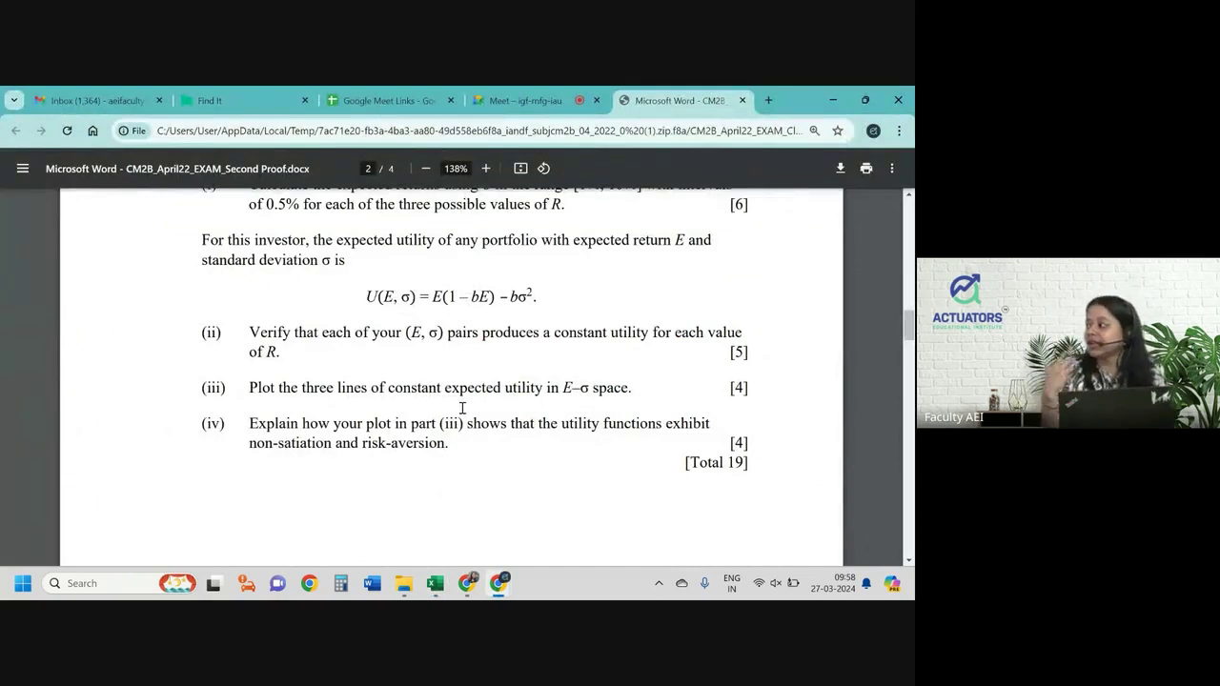
pyautogui.moveTo(277, 388); pyautogui.dragTo(598, 382)
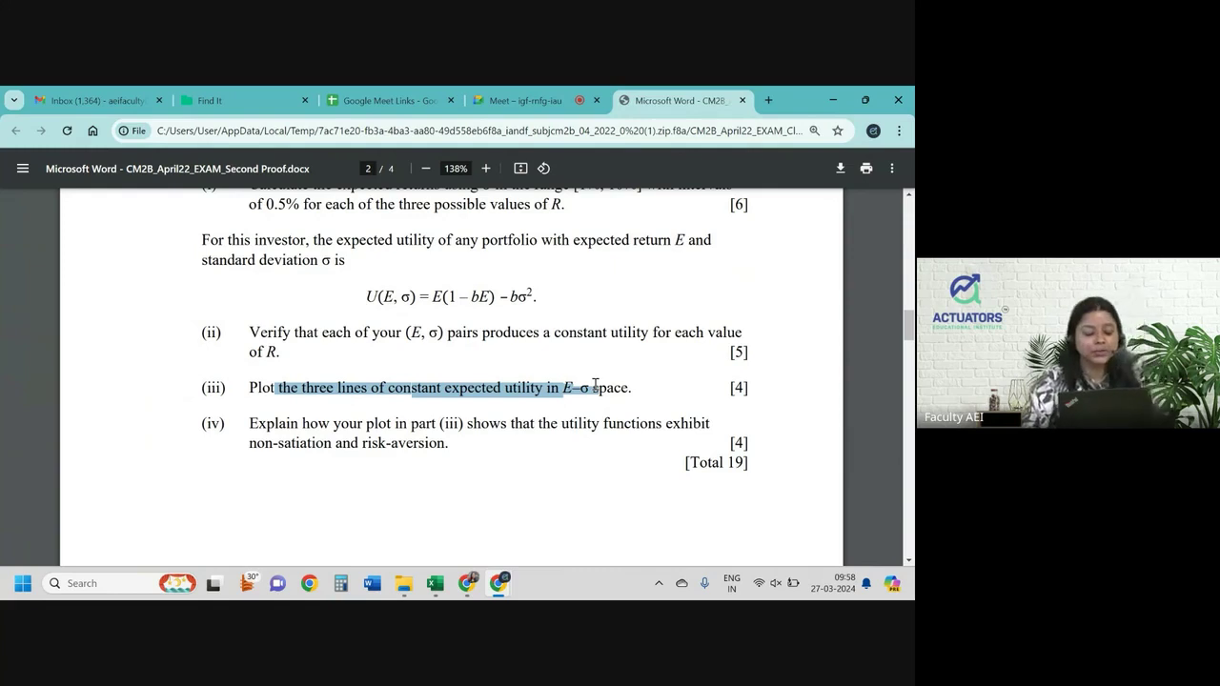
pyautogui.hotkey('alt', 'Tab')
pyautogui.scroll(5, 599, 387)
pyautogui.scroll(1, 303, 340)
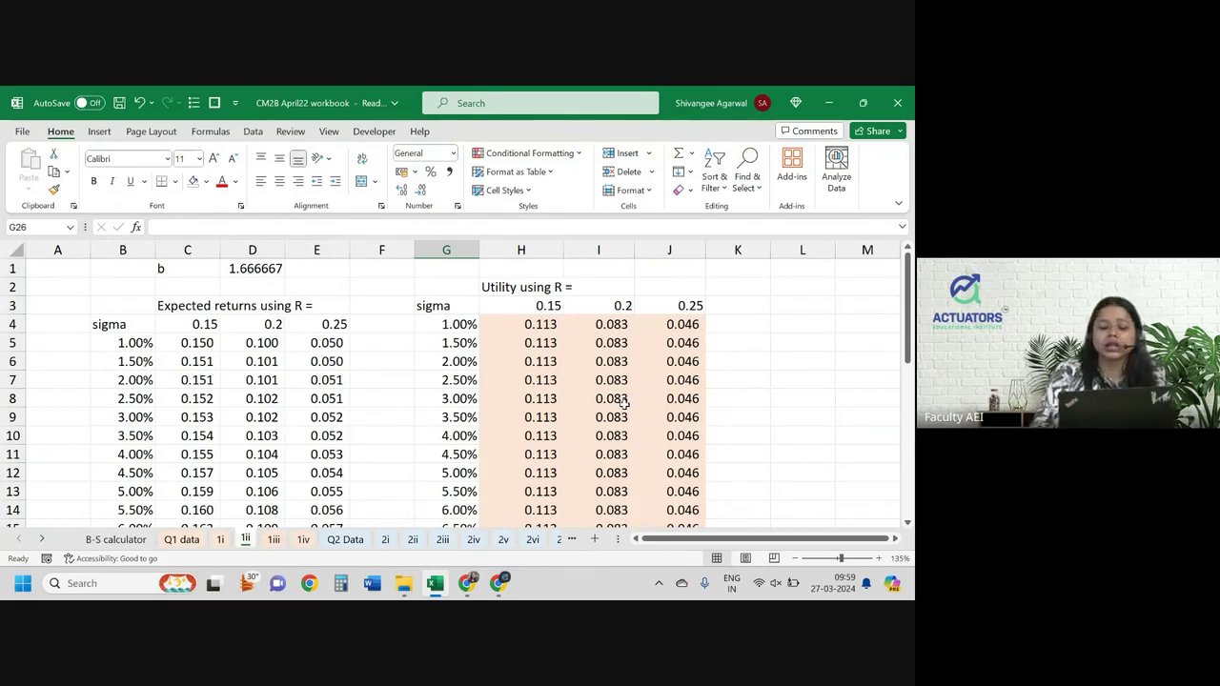
# - On sheet 1iii, insert seven blank columns at B:H ahead of the shaded chart area
pyautogui.moveTo(209, 347); pyautogui.dragTo(216, 458)
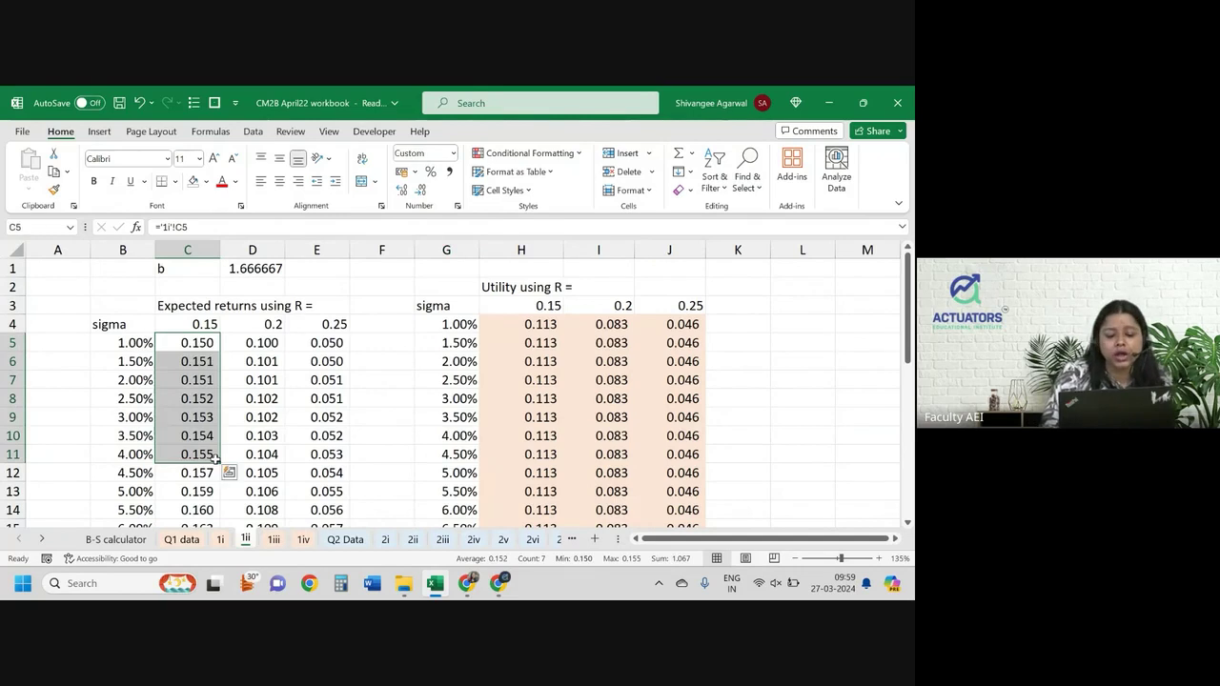
pyautogui.click(273, 539)
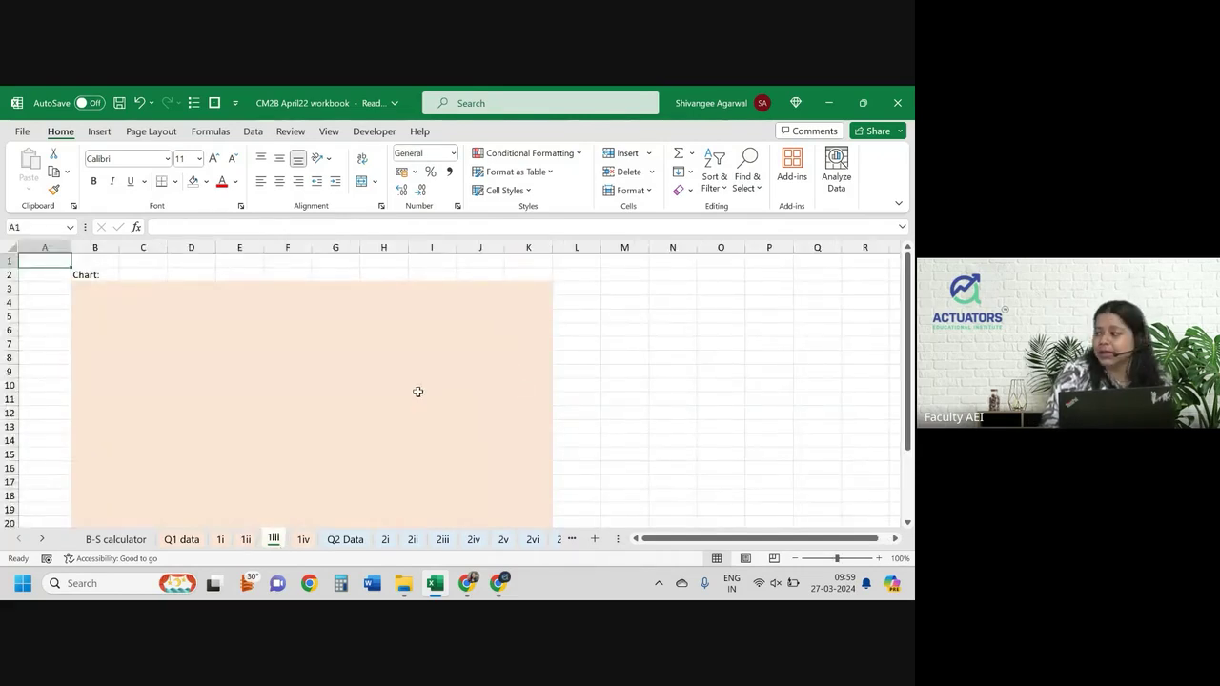
pyautogui.moveTo(93, 244); pyautogui.dragTo(403, 245)
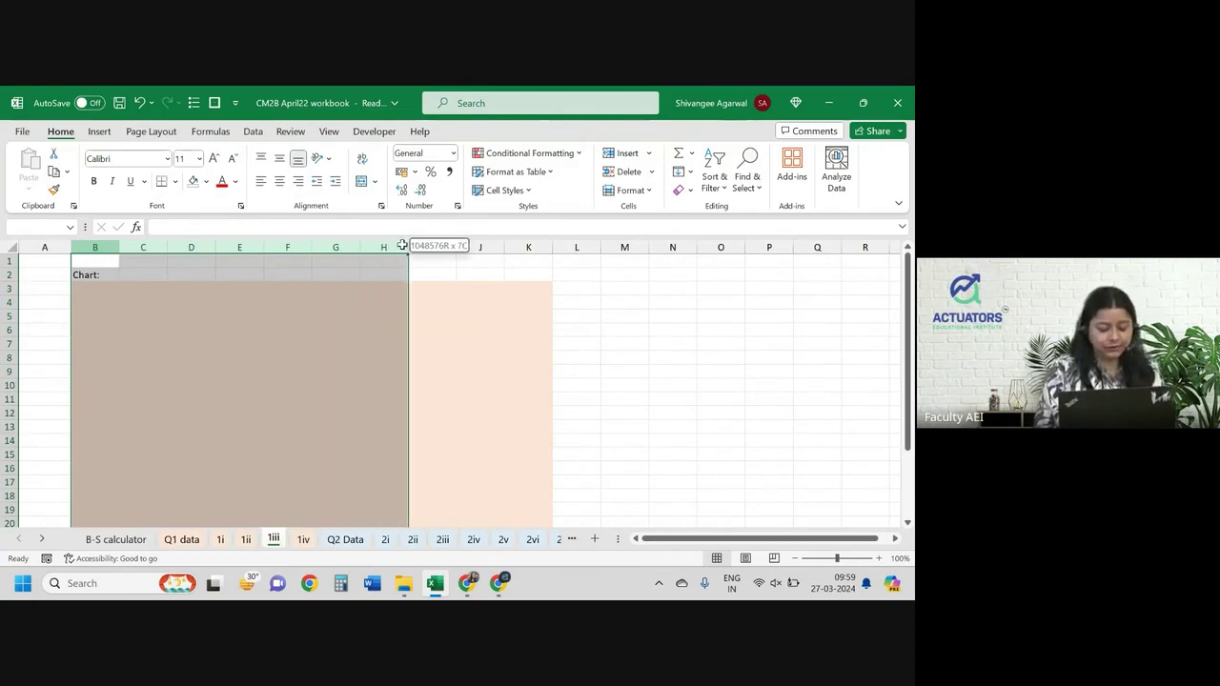
pyautogui.hotkey('ctrl', 'shift', '+')
pyautogui.click(164, 348)
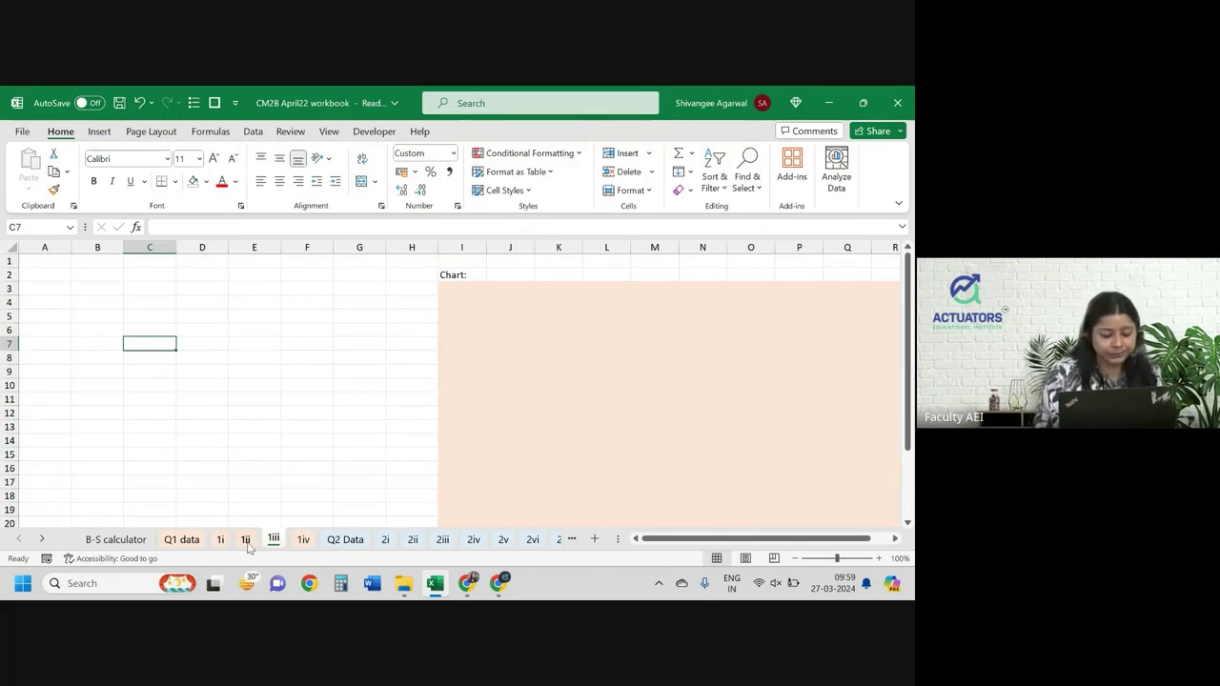
# - Copy the b value and the expected returns table in B1:E23 of sheet 1ii
pyautogui.click(244, 539)
pyautogui.click(121, 310)
pyautogui.moveTo(120, 271); pyautogui.dragTo(320, 283)
pyautogui.hotkey('ctrl', 'shift', 'Down')
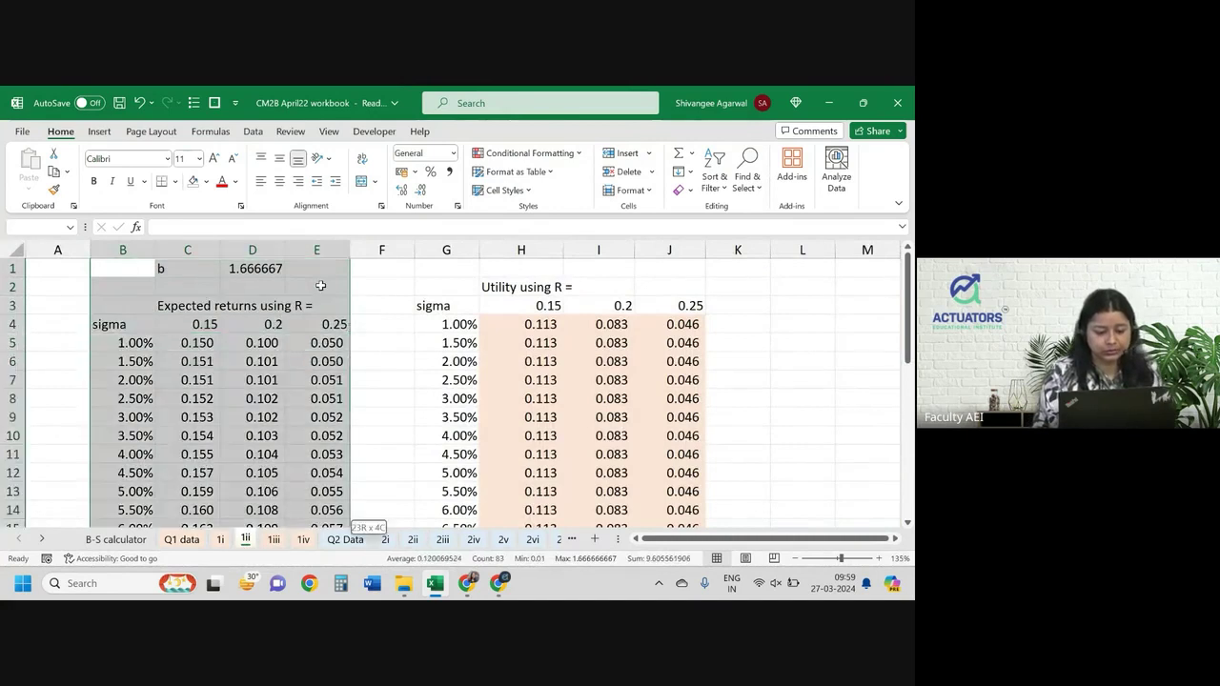
pyautogui.hotkey('ctrl', 'c')
# - Paste the copied expected returns block into sheet 1iii starting at cell B1
pyautogui.hotkey('ctrl', 'pagedown')
pyautogui.press('Left')
pyautogui.press('Left')
pyautogui.press('Up')
pyautogui.press('Up')
pyautogui.press('Up')
pyautogui.press('Right')
pyautogui.press('Up')
pyautogui.press('Up')
pyautogui.press('Up')
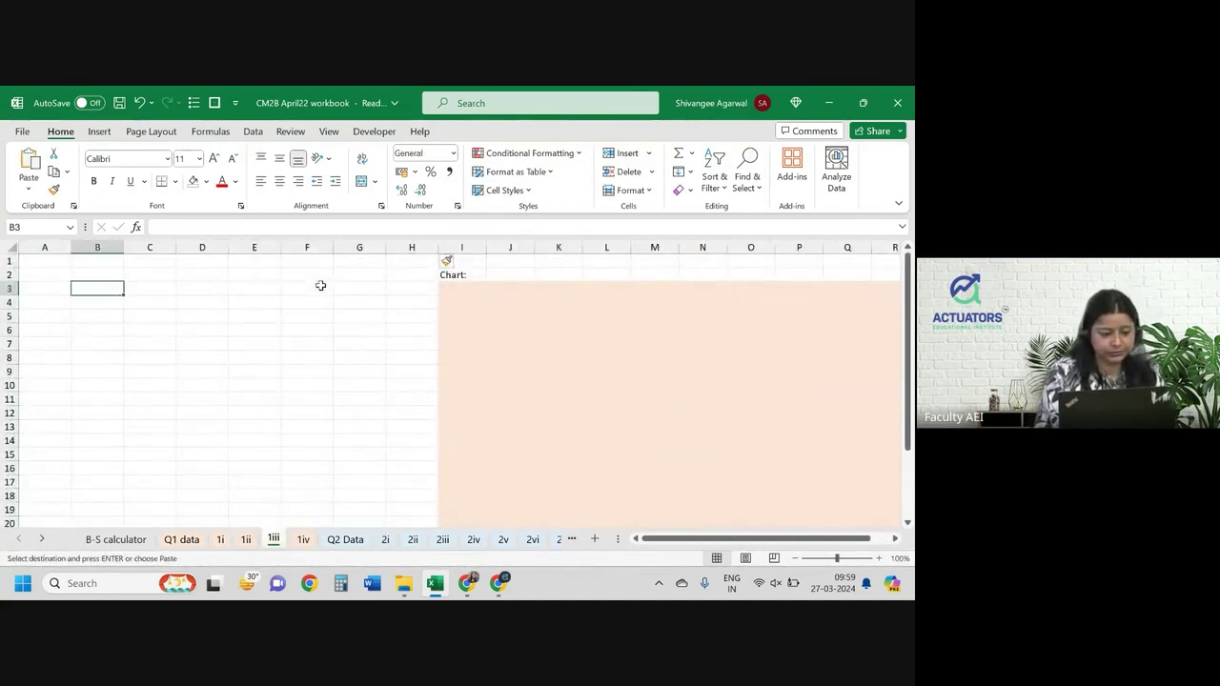
pyautogui.hotkey('ctrl', 'v')
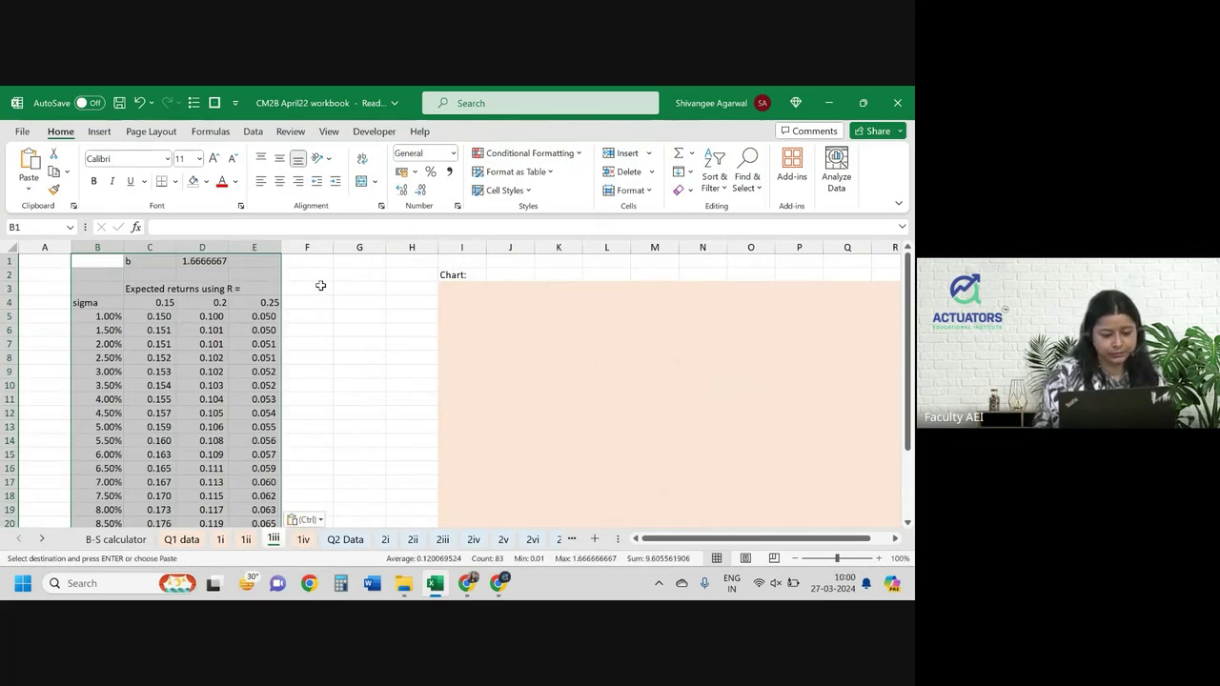
pyautogui.click(320, 286)
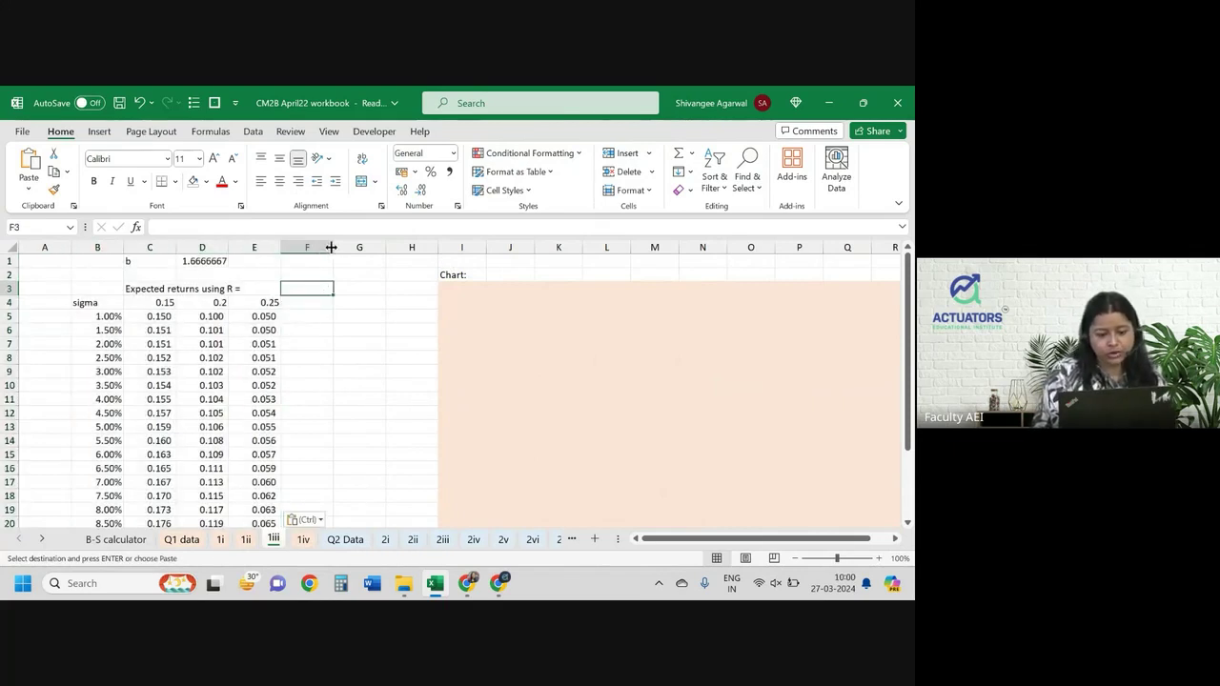
# - Format the expected returns in C5:E23 as percentages with two decimal places
pyautogui.scroll(-4, 345, 440)
pyautogui.scroll(4, 346, 440)
pyautogui.moveTo(151, 303); pyautogui.dragTo(255, 301)
pyautogui.hotkey('ctrl', 'shift', 'Down')
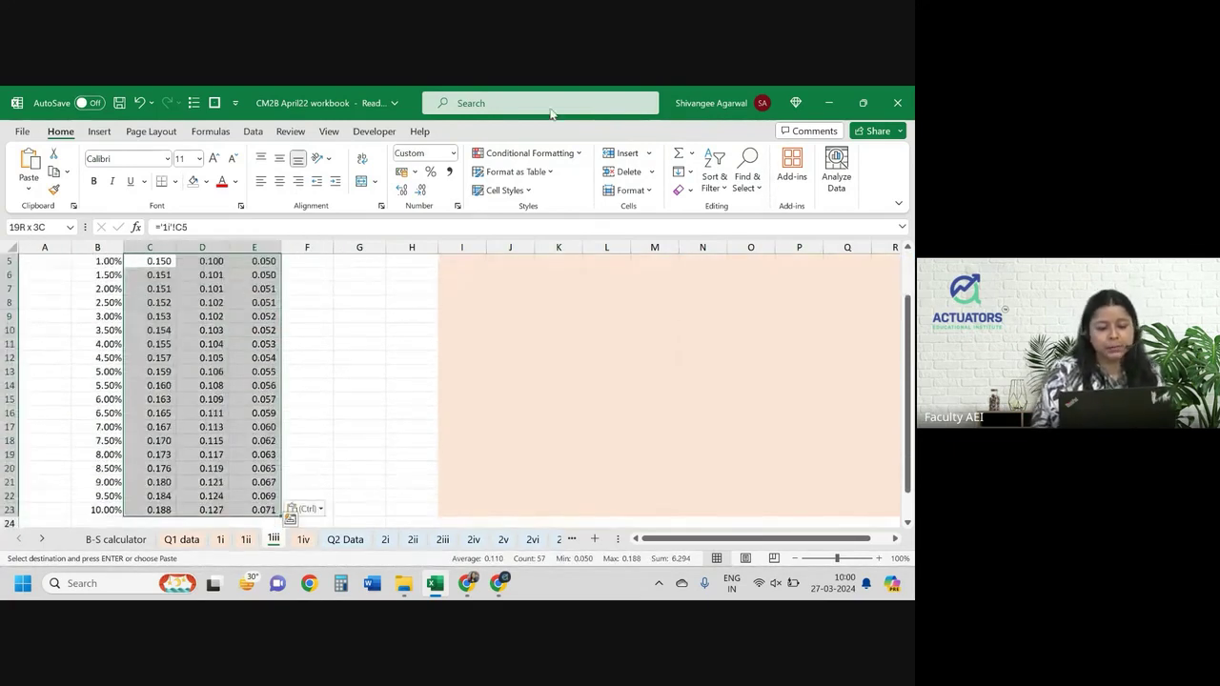
pyautogui.click(431, 171)
pyautogui.click(401, 190)
pyautogui.click(401, 189)
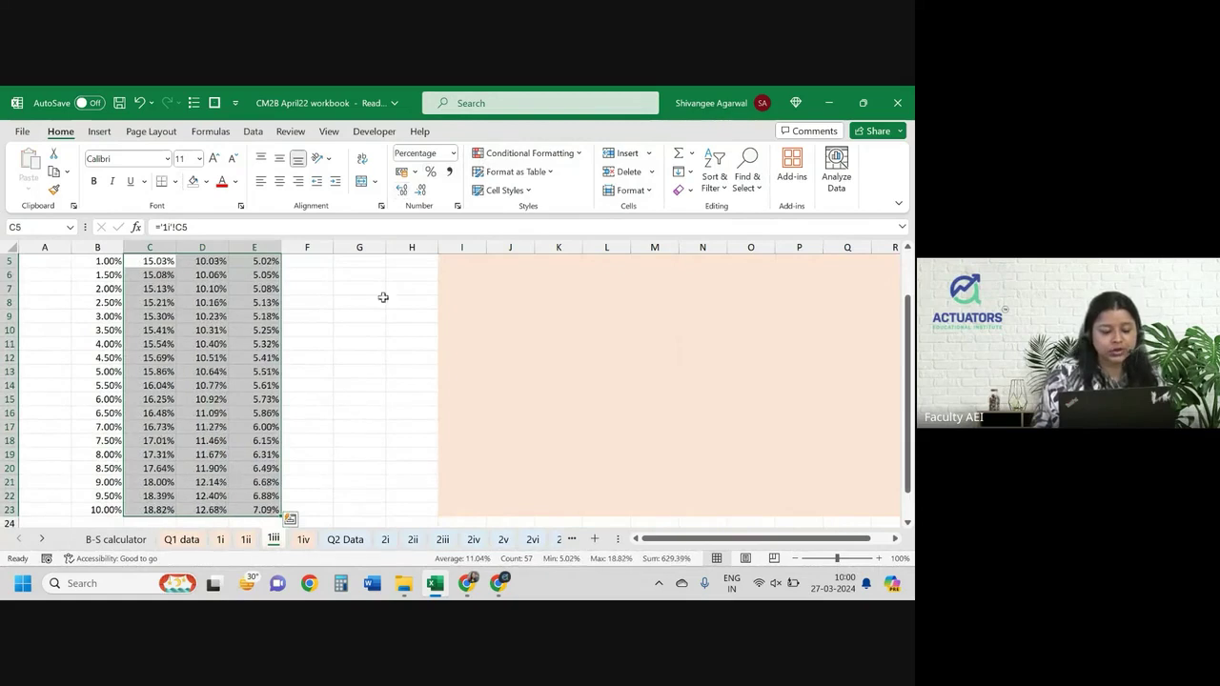
pyautogui.click(352, 358)
# - Insert four blank columns at G:J between the expected returns table and the chart area
pyautogui.scroll(2, 353, 358)
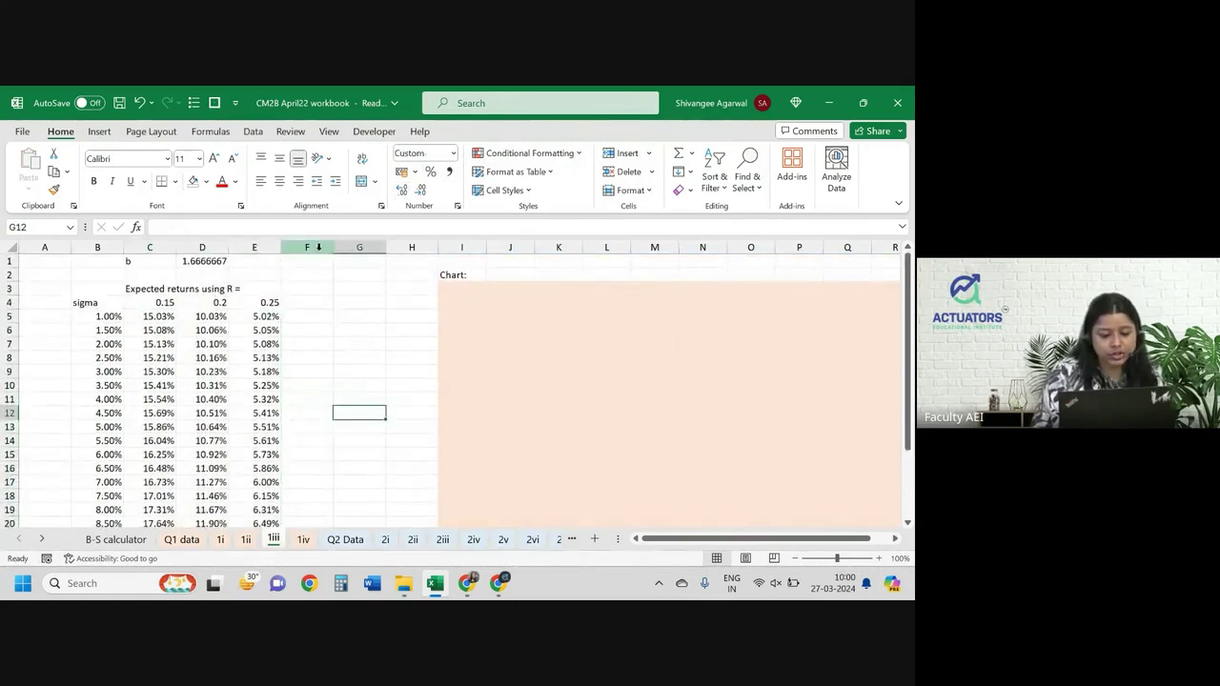
pyautogui.scroll(1, 294, 309)
pyautogui.scroll(-1, 294, 309)
pyautogui.moveTo(340, 247); pyautogui.dragTo(506, 247)
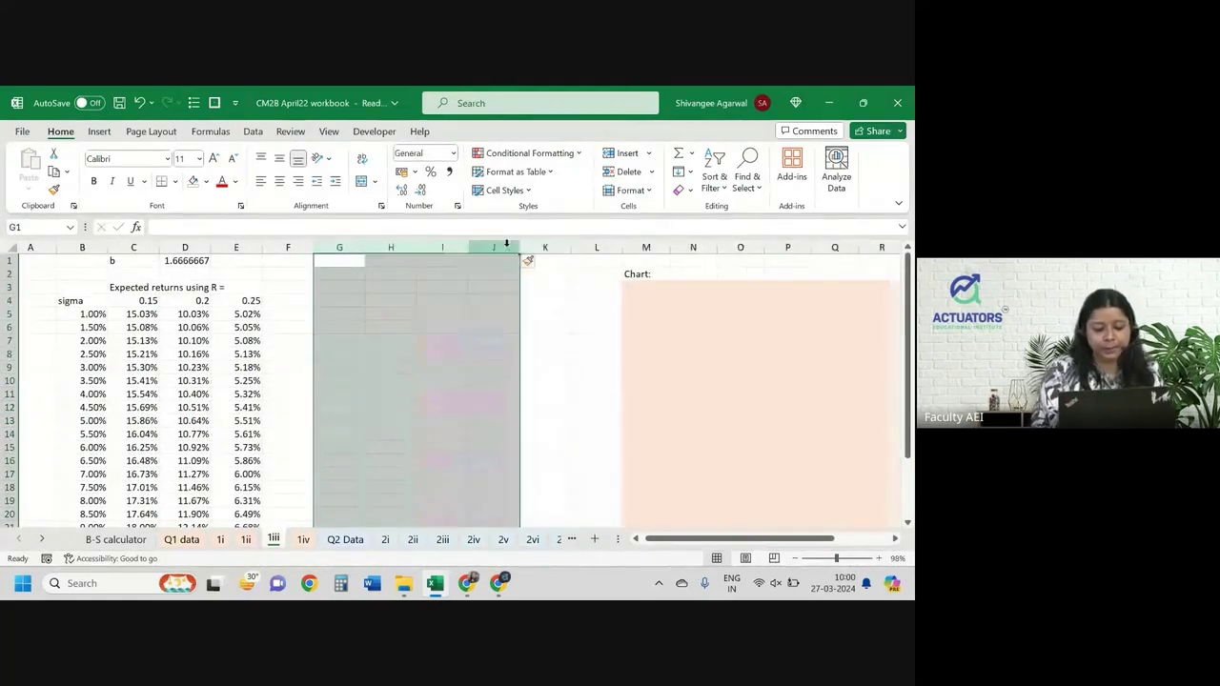
pyautogui.click(525, 255)
# - Copy the utility table with its sigma column and headings, G2:J22, from sheet 1ii
pyautogui.hotkey('ctrl', 'pageup')
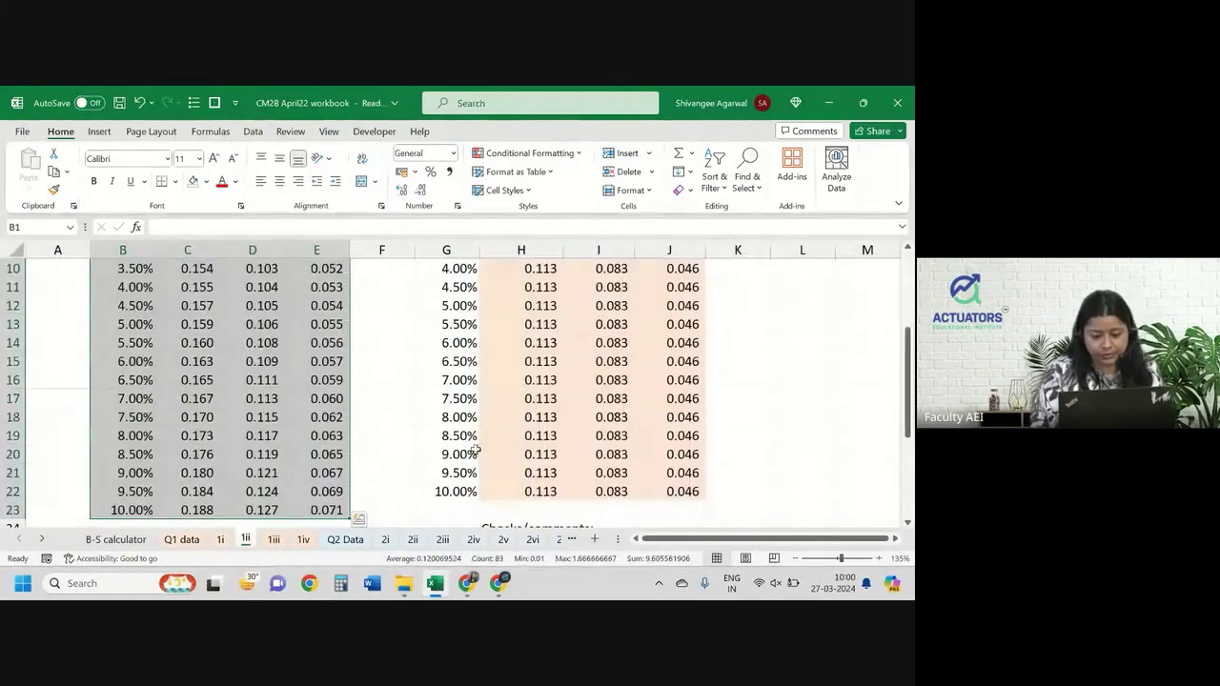
pyautogui.hotkey('ctrl', 'Home')
pyautogui.press('Right')
pyautogui.press('Right')
pyautogui.press('Right')
pyautogui.press('Right')
pyautogui.press('Right')
pyautogui.press('Right')
pyautogui.press('Down')
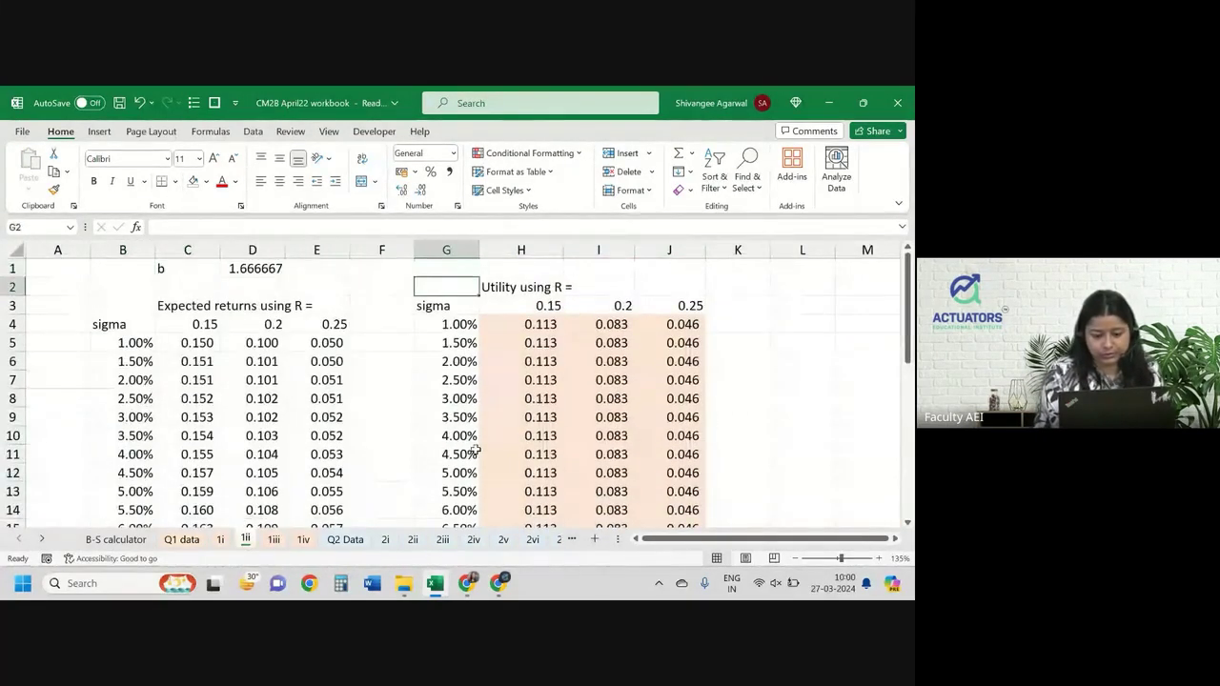
pyautogui.hotkey('ctrl', 'Right')
pyautogui.hotkey('ctrl', 'Right')
pyautogui.hotkey('ctrl', 'Left')
pyautogui.hotkey('shift', 'Right')
pyautogui.hotkey('shift', 'Right')
pyautogui.hotkey('shift', 'Down')
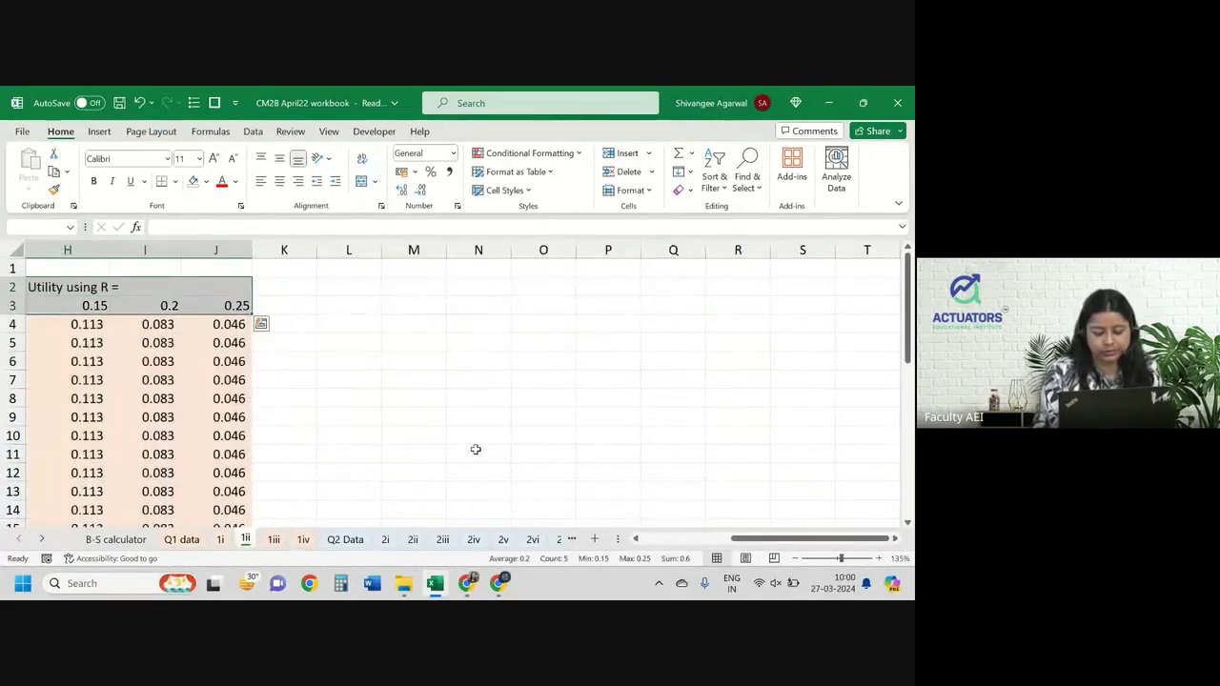
pyautogui.hotkey('ctrl', 'shift', 'Down')
pyautogui.hotkey('ctrl', 'c')
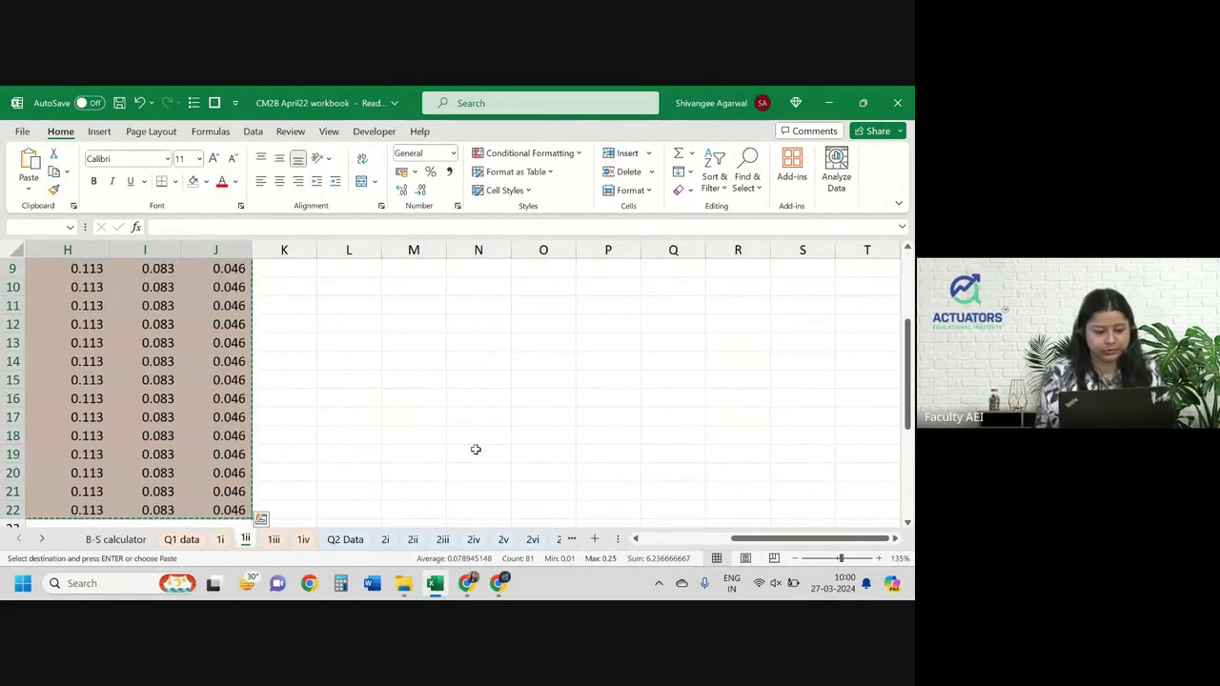
pyautogui.hotkey('ctrl', 'q')
pyautogui.hscroll(-4, 476, 449)
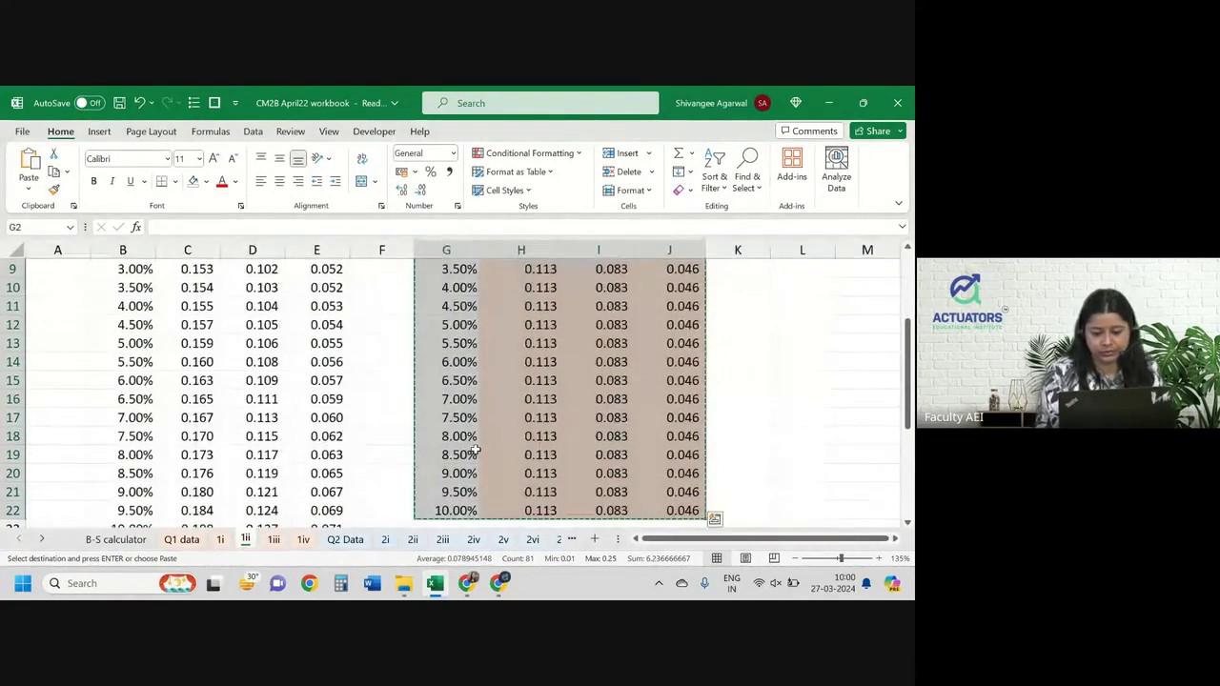
# - Paste the copied utility table into sheet 1iii starting at cell G3
pyautogui.hotkey('ctrl', 'pagedown')
pyautogui.click(339, 287)
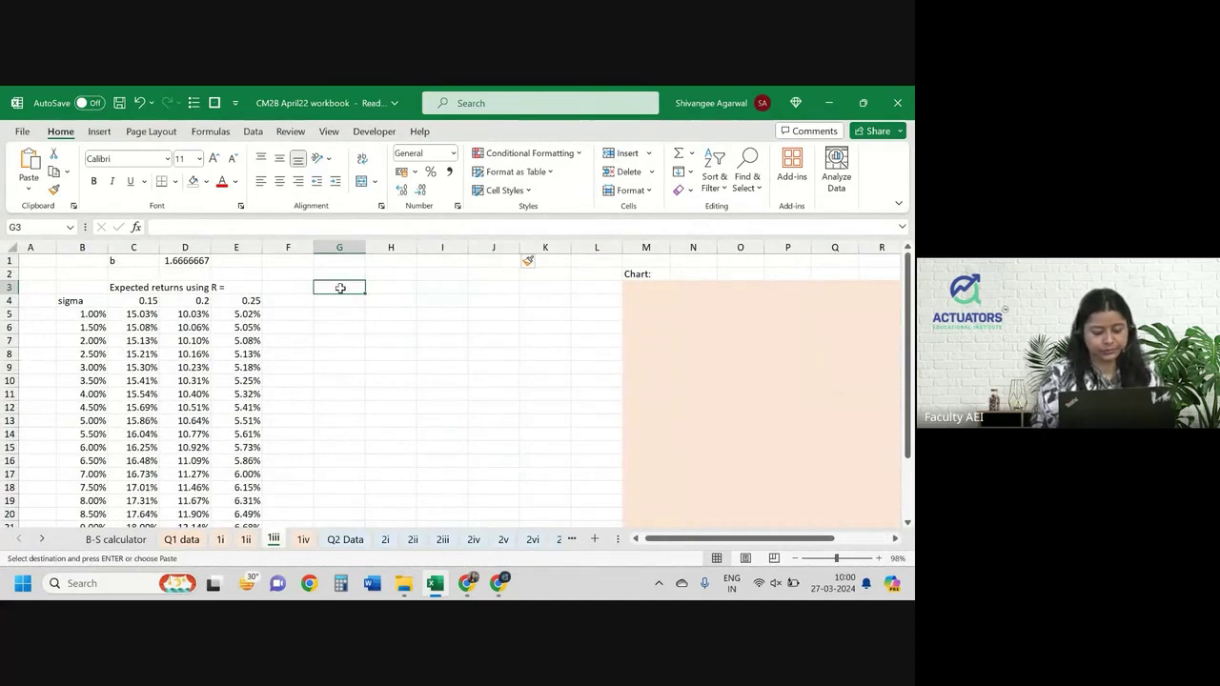
pyautogui.hotkey('ctrl', 'v')
# - Remove the orange fill from the pasted utility values in H5:J23 and check the table's bottom rows
pyautogui.click(378, 310)
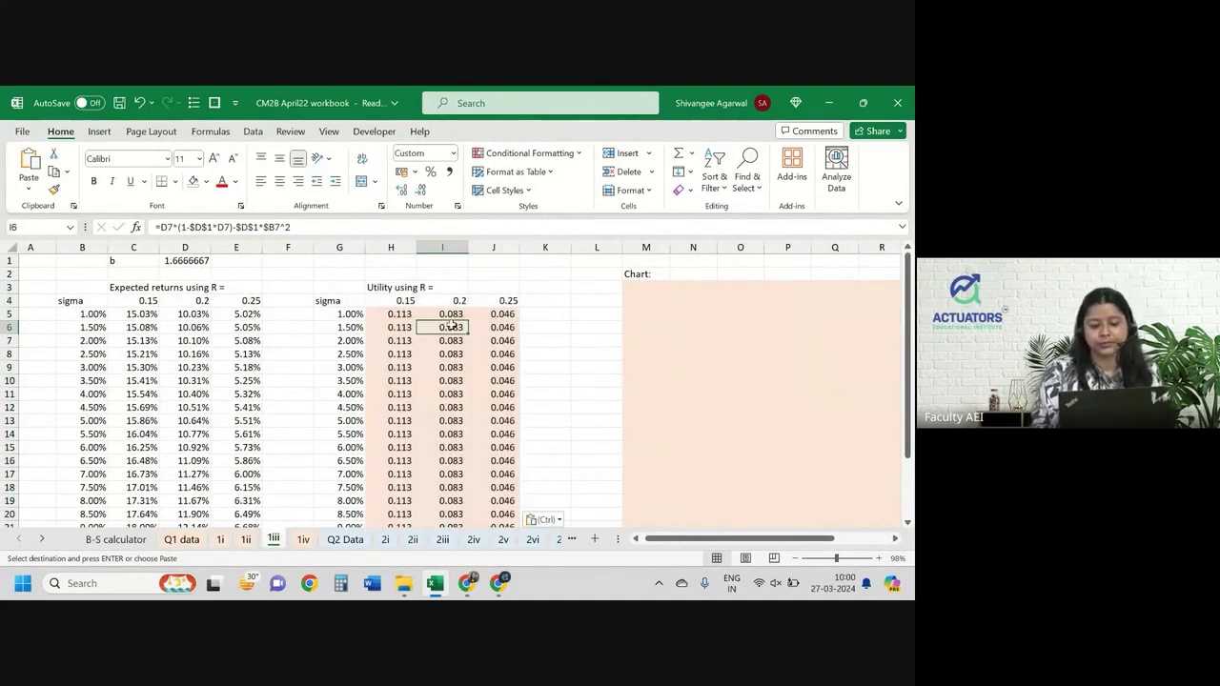
pyautogui.hotkey('shift', 'Right')
pyautogui.hotkey('shift', 'Right')
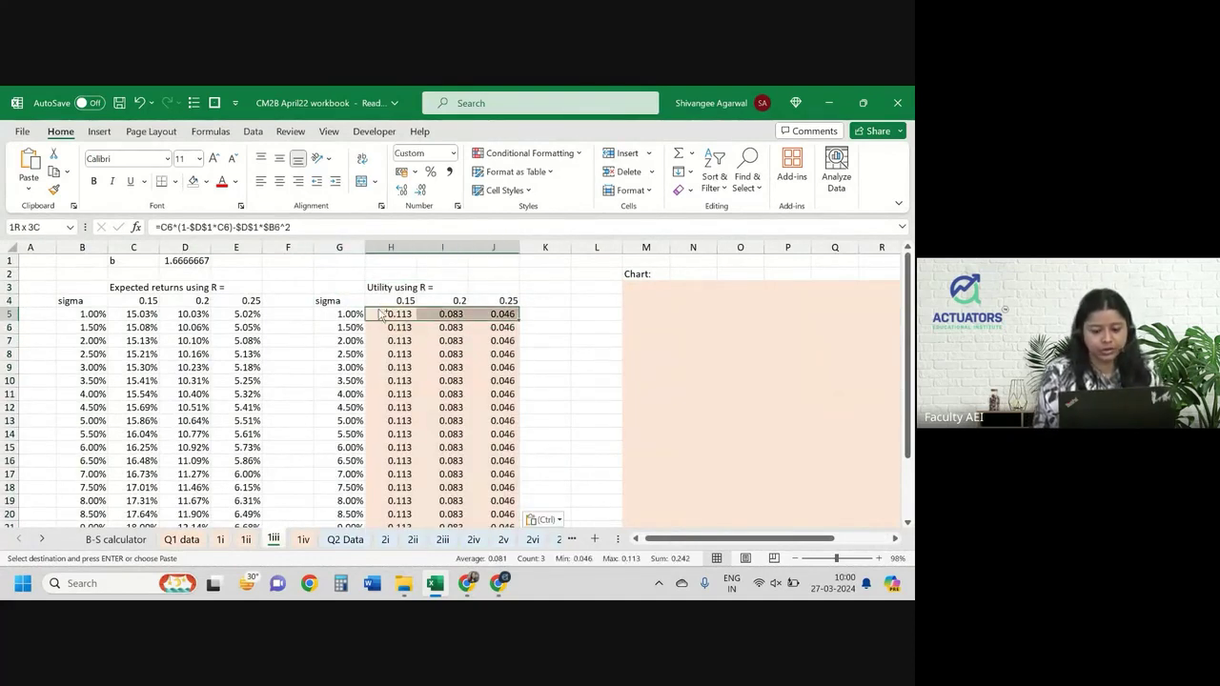
pyautogui.hotkey('ctrl', 'shift', 'Down')
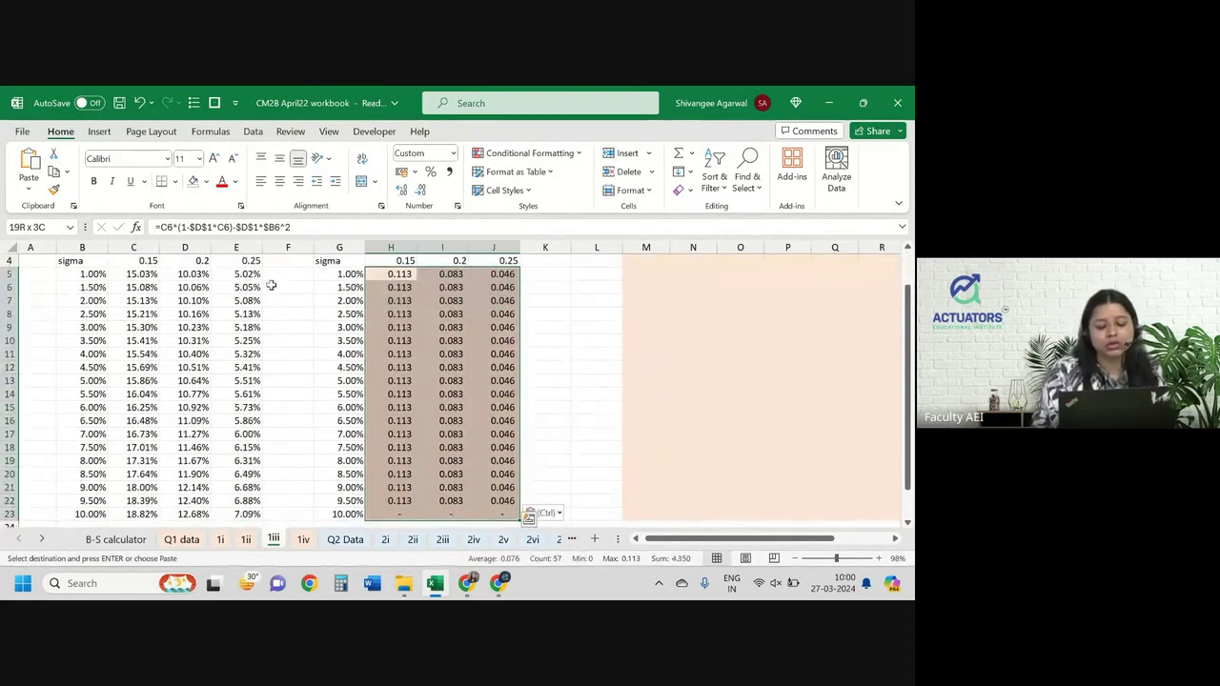
pyautogui.click(373, 430)
pyautogui.scroll(-2, 374, 430)
pyautogui.scroll(2, 373, 431)
pyautogui.scroll(2, 374, 431)
pyautogui.scroll(-3, 373, 430)
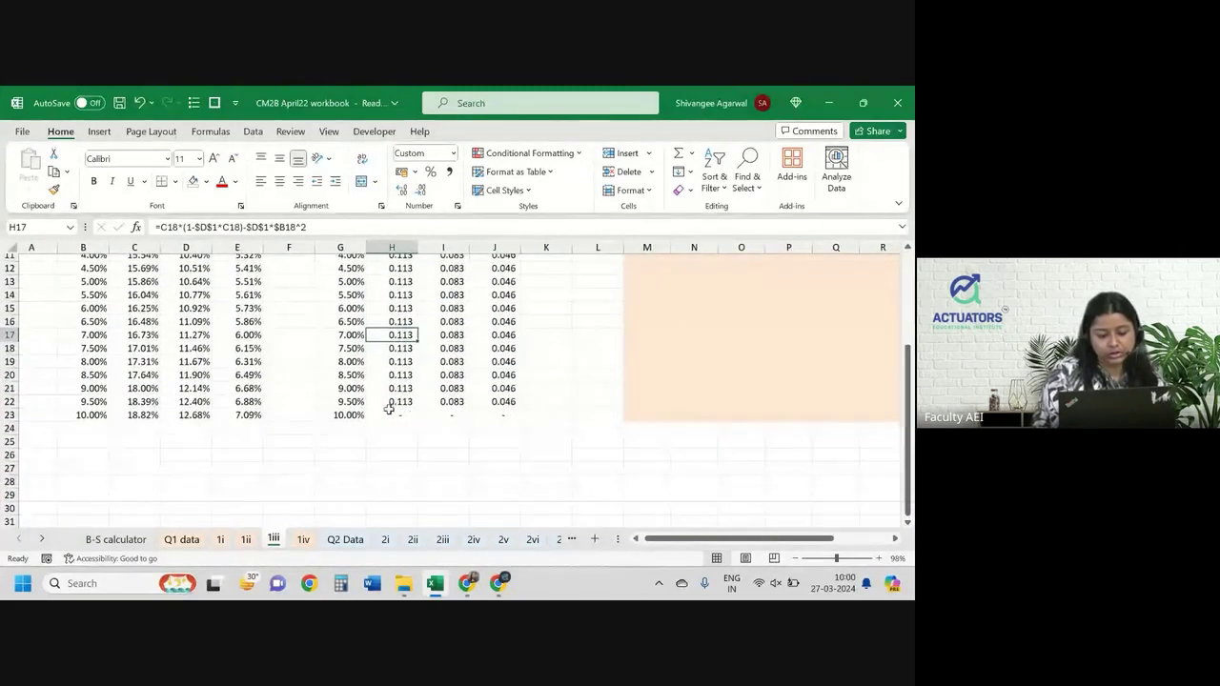
pyautogui.scroll(3, 397, 387)
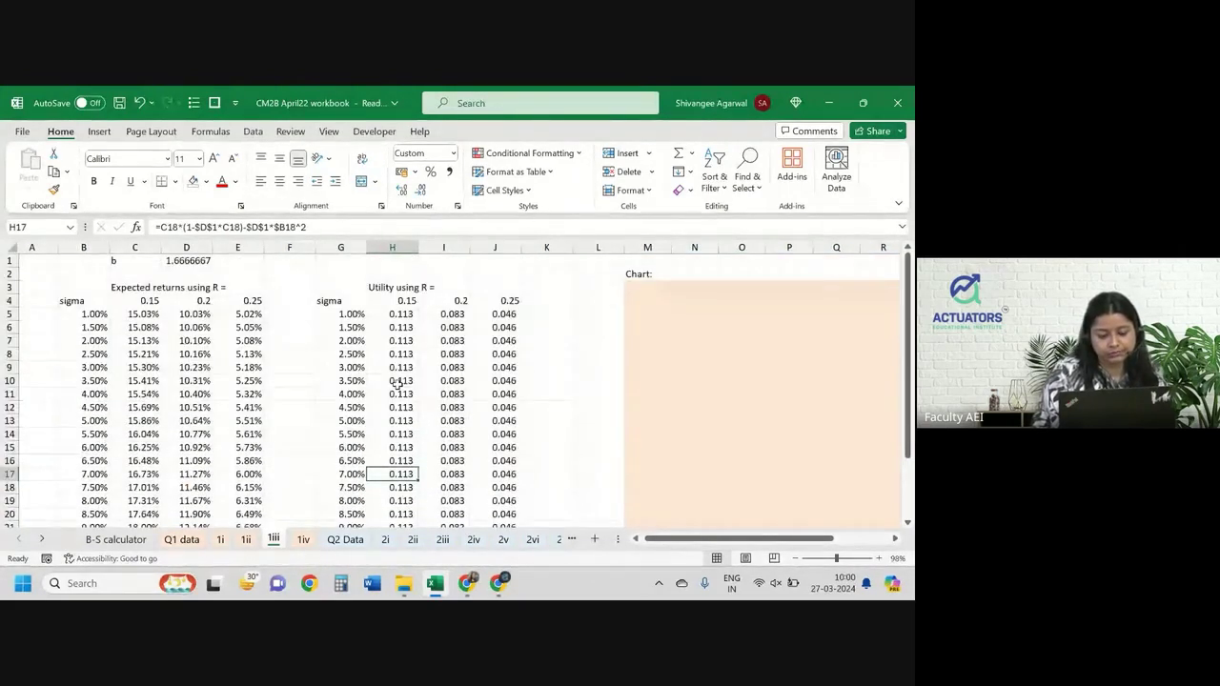
# - Delete the blank cells G2:J2 above the utility table, shifting the cells up
pyautogui.moveTo(349, 290); pyautogui.dragTo(462, 289)
pyautogui.moveTo(326, 274); pyautogui.dragTo(486, 276)
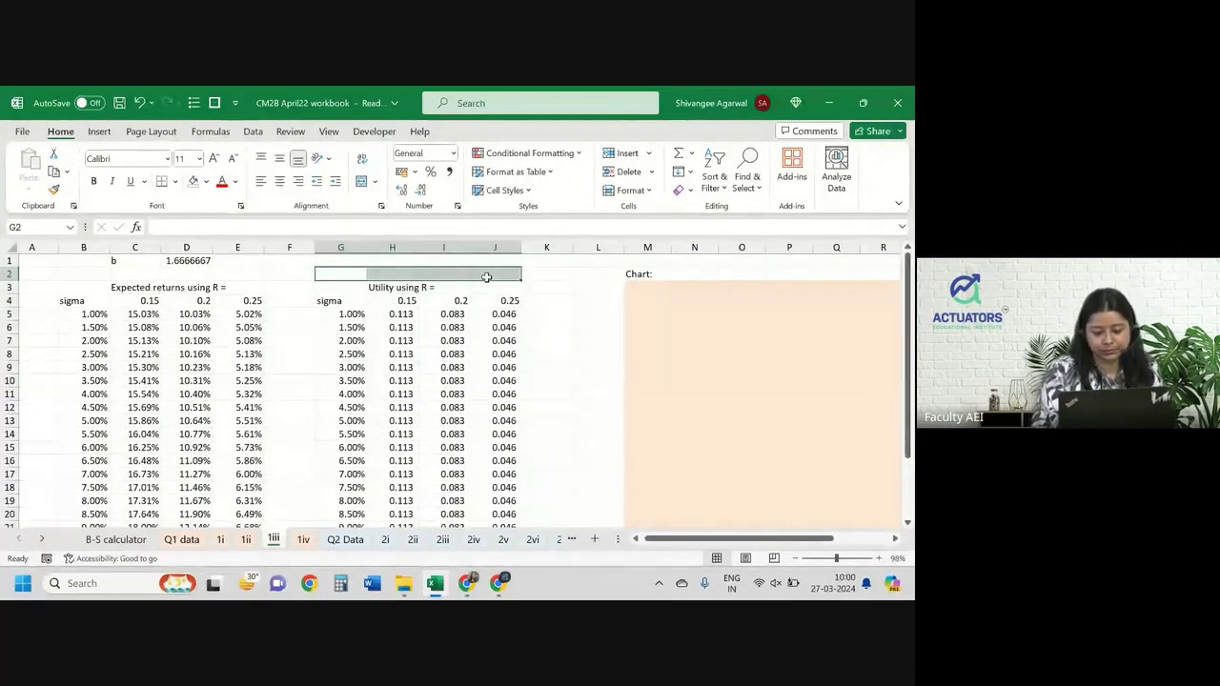
pyautogui.hotkey('ctrl', '-')
pyautogui.click(658, 262)
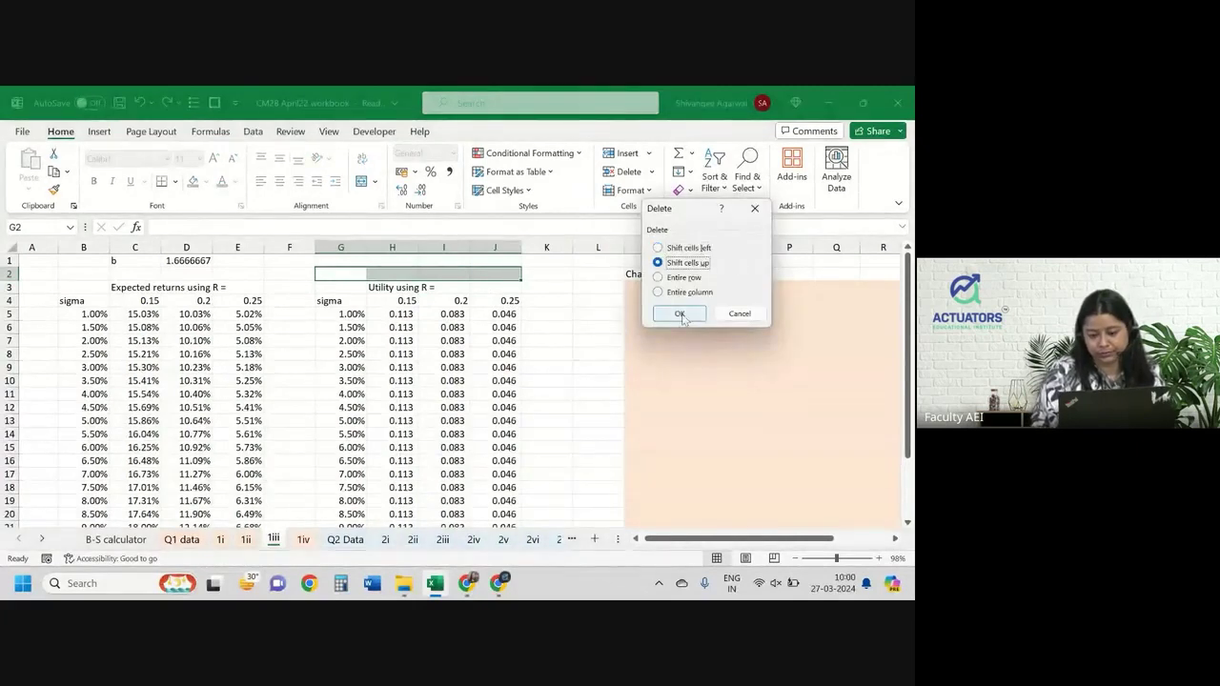
pyautogui.click(679, 313)
pyautogui.click(519, 344)
pyautogui.scroll(-6, 521, 347)
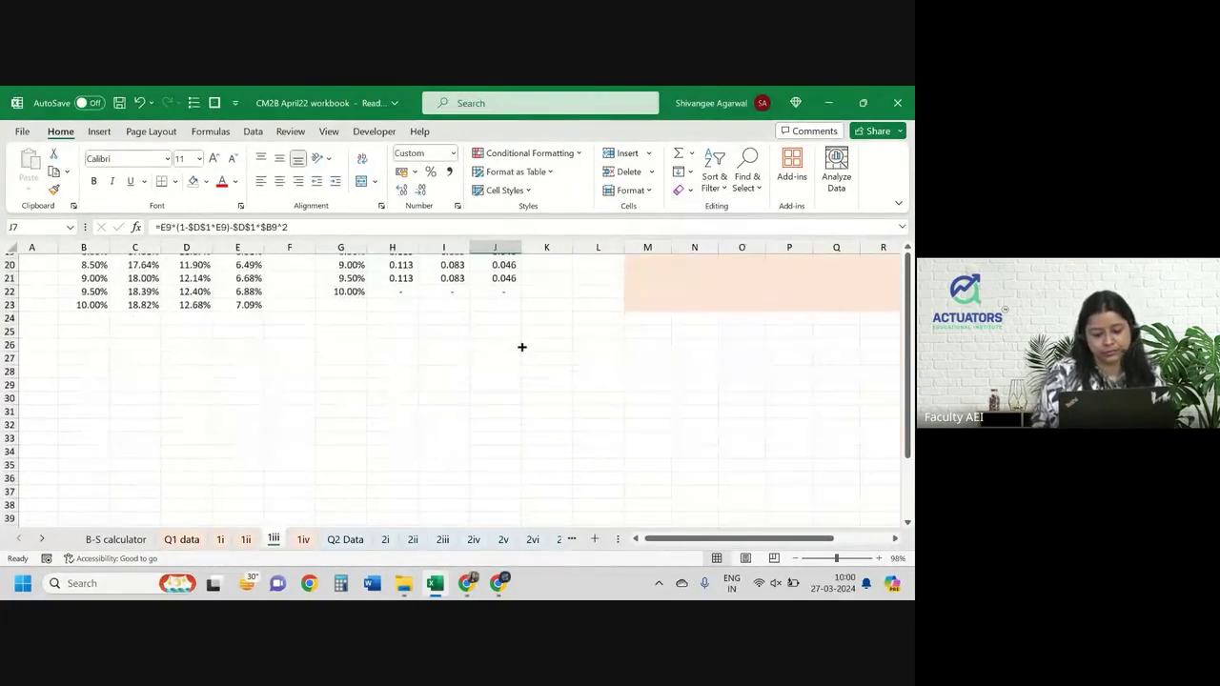
# - Undo the last change and inspect the formula in cell H22, the 10.00% sigma row
pyautogui.scroll(1, 520, 346)
pyautogui.hotkey('ctrl', 'z')
pyautogui.doubleClick(399, 322)
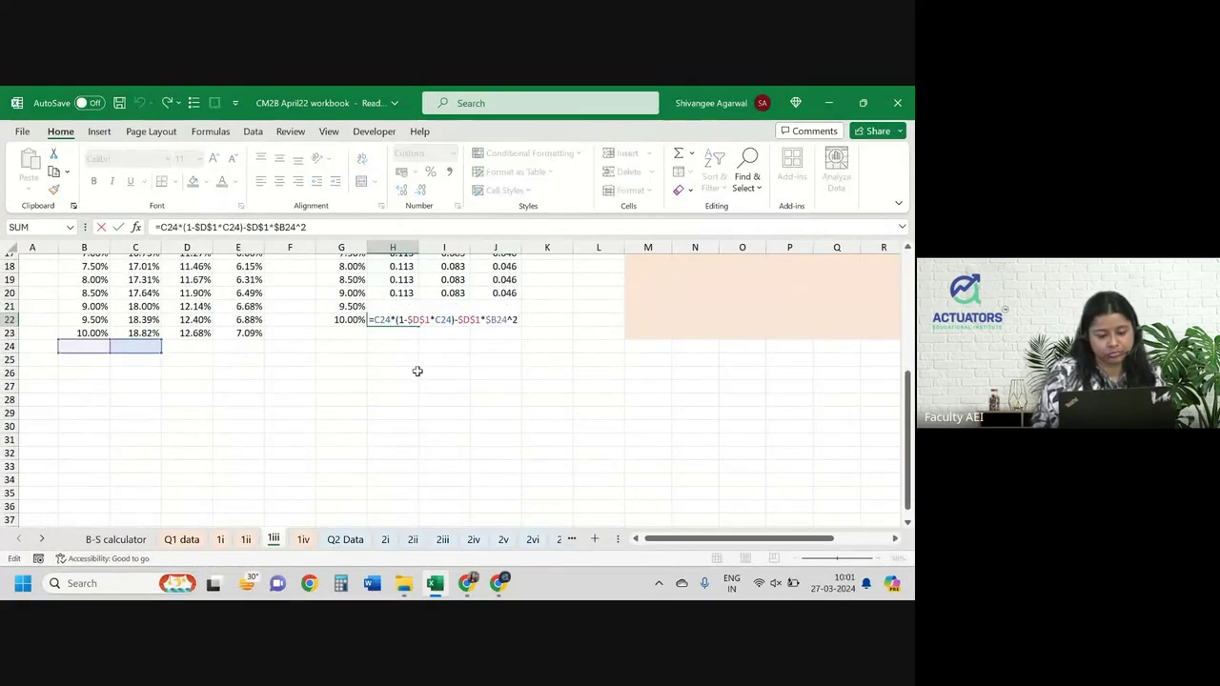
pyautogui.press('Return')
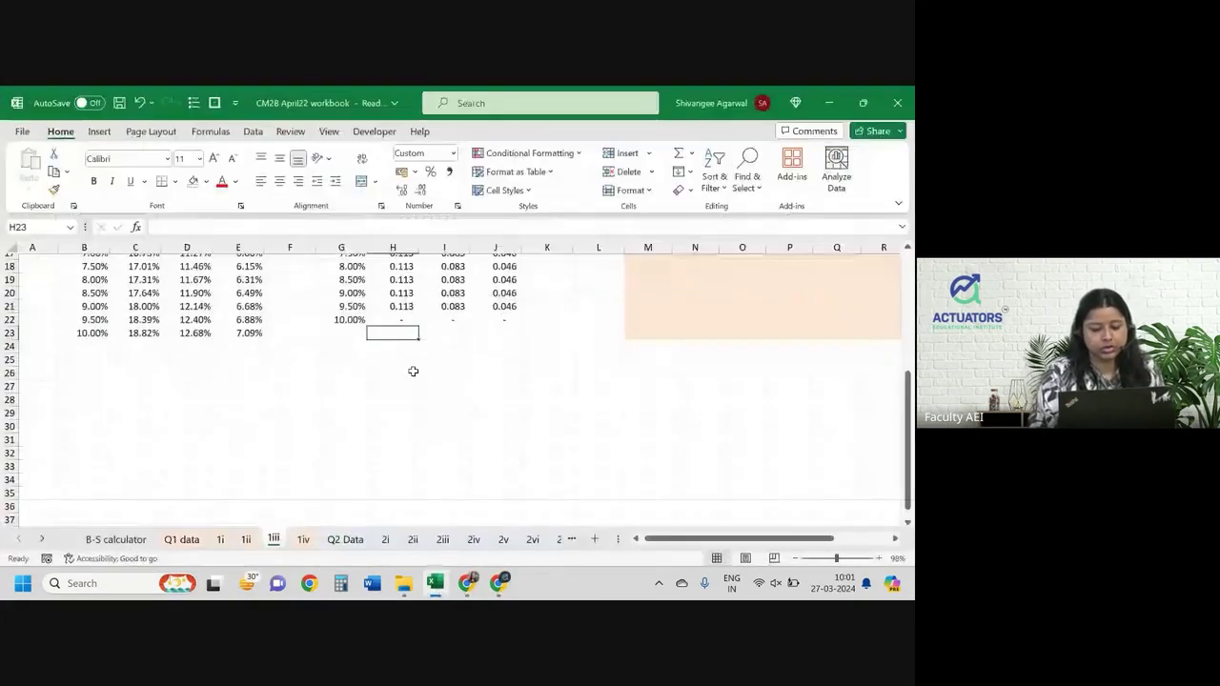
# - Correct the utility formula in H4 to =C5*(1-$D$1*C5)-$D$1*$B5^2 so it references the 1.00% sigma row
pyautogui.scroll(5, 413, 370)
pyautogui.doubleClick(395, 301)
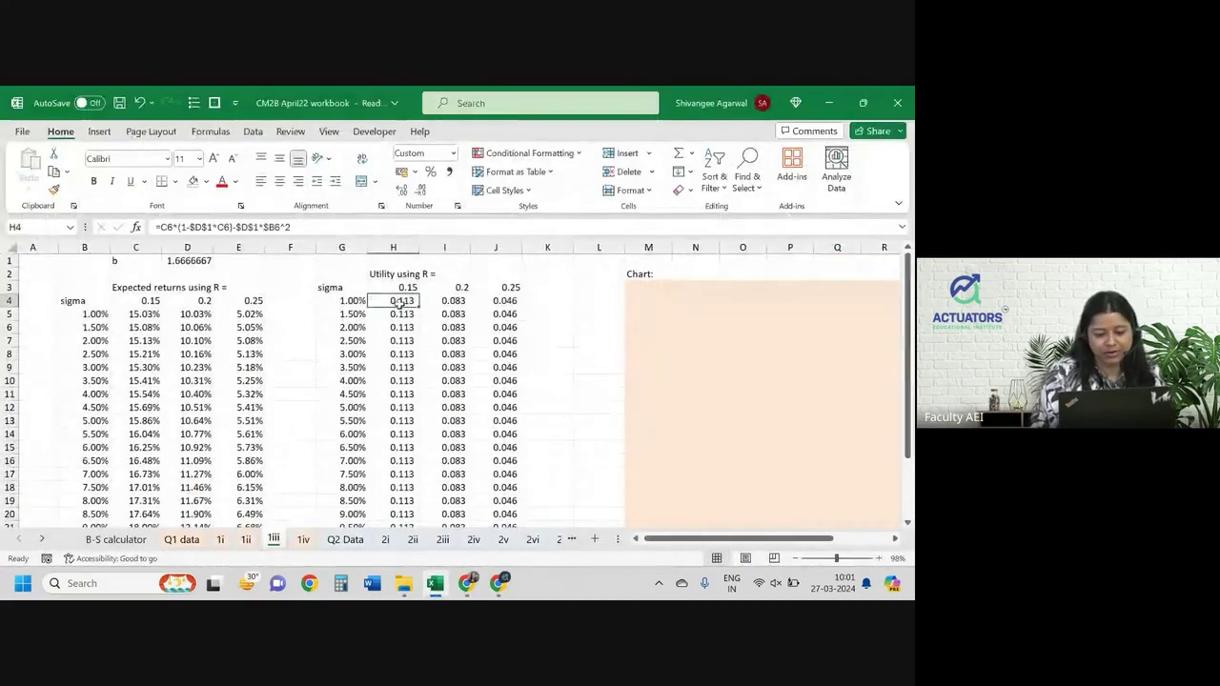
pyautogui.moveTo(102, 333); pyautogui.dragTo(103, 320)
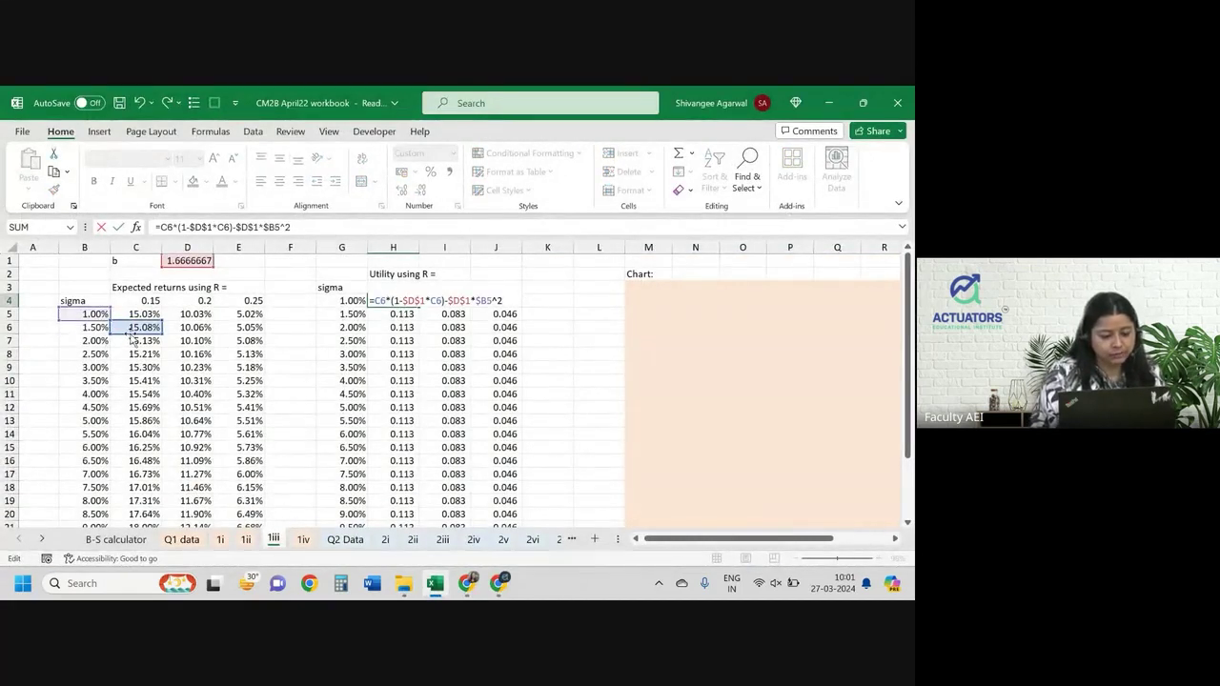
pyautogui.moveTo(133, 334); pyautogui.dragTo(134, 315)
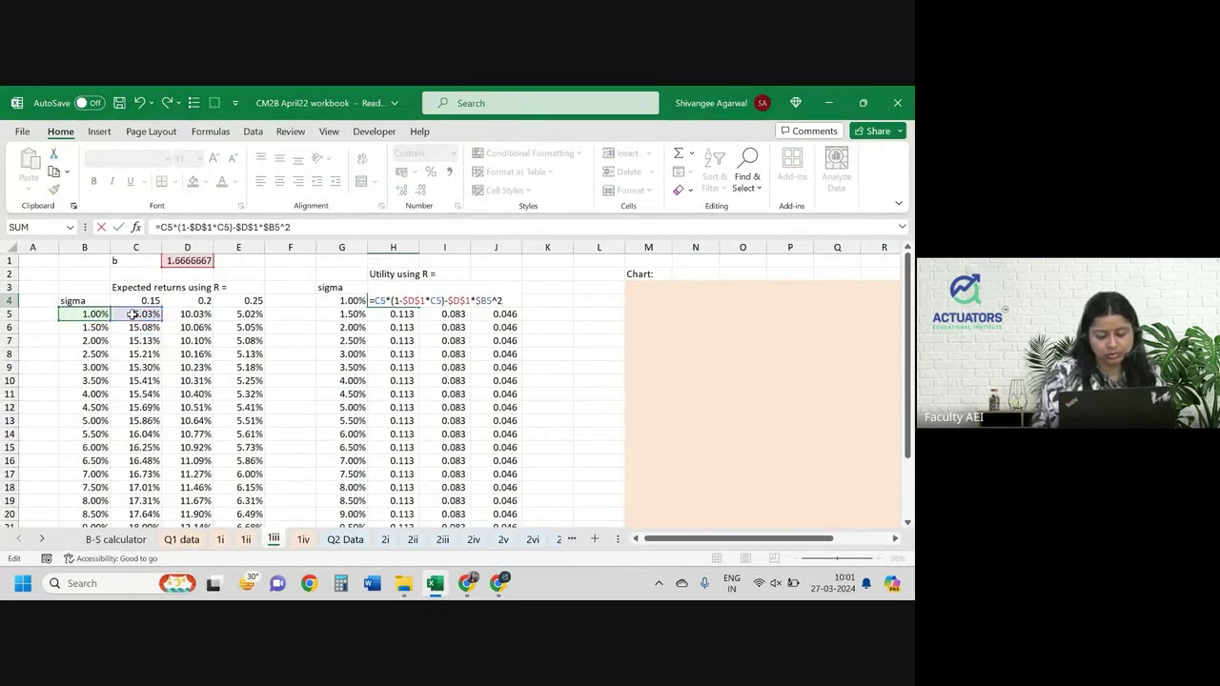
pyautogui.click(400, 301)
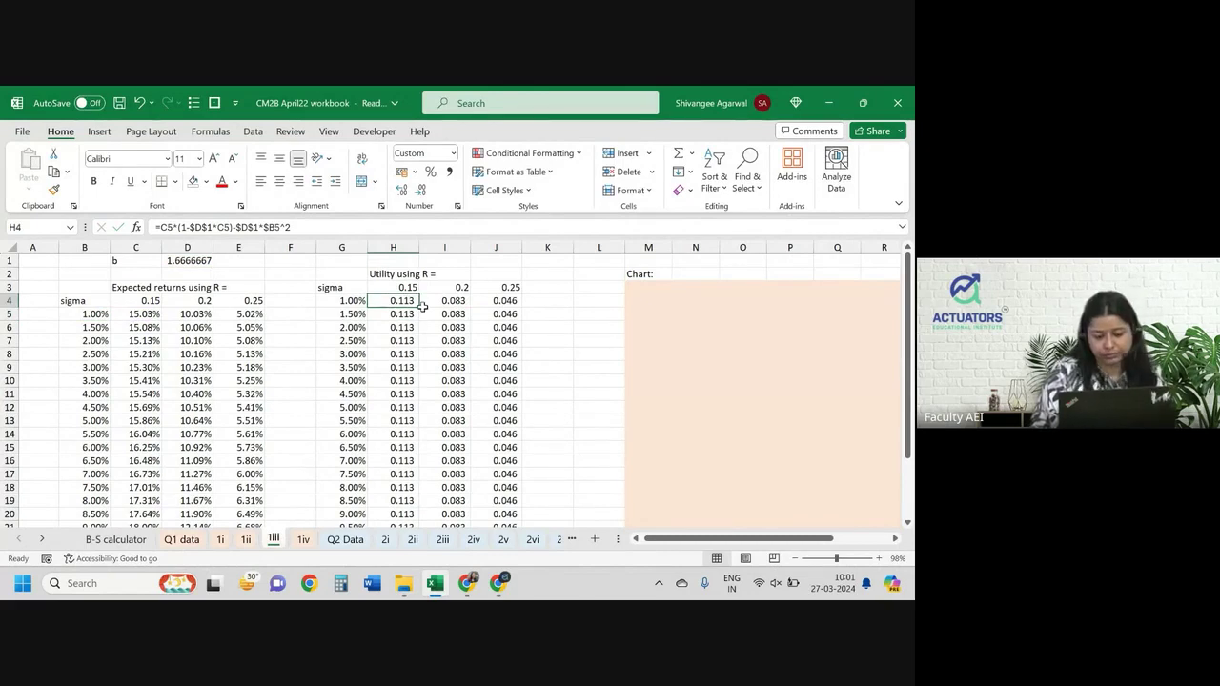
# - Copy the corrected H4 formula across to J4 and down the whole utility table
pyautogui.moveTo(420, 306); pyautogui.dragTo(514, 308)
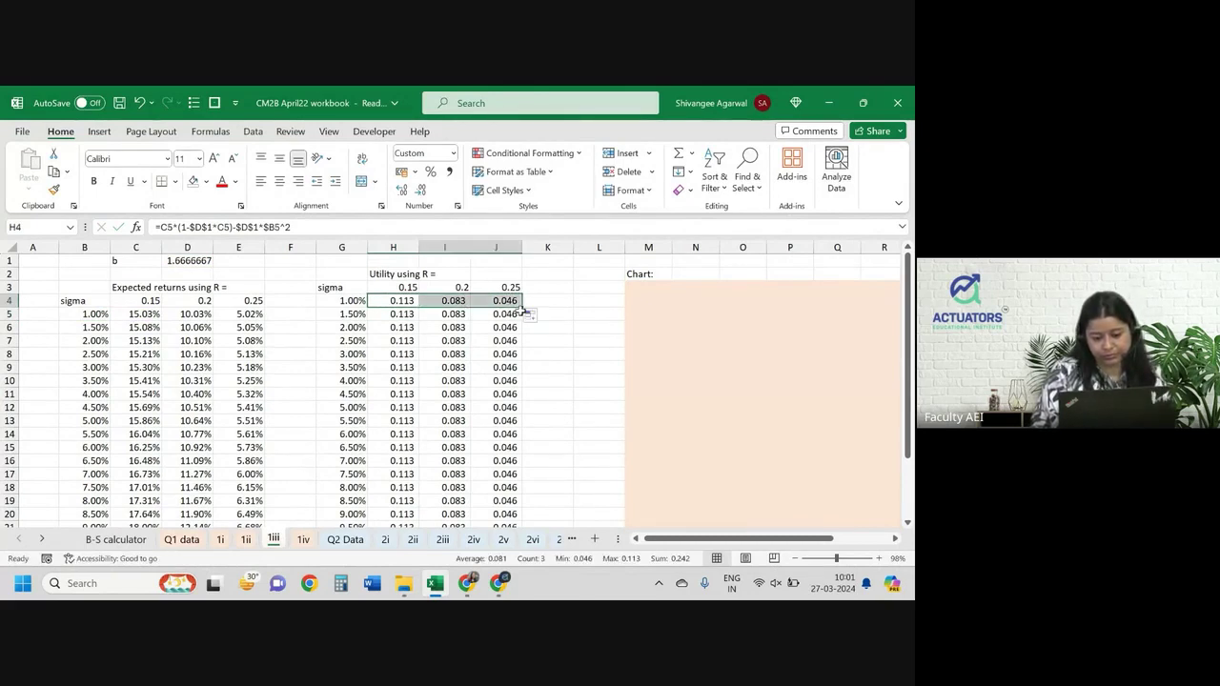
pyautogui.doubleClick(522, 310)
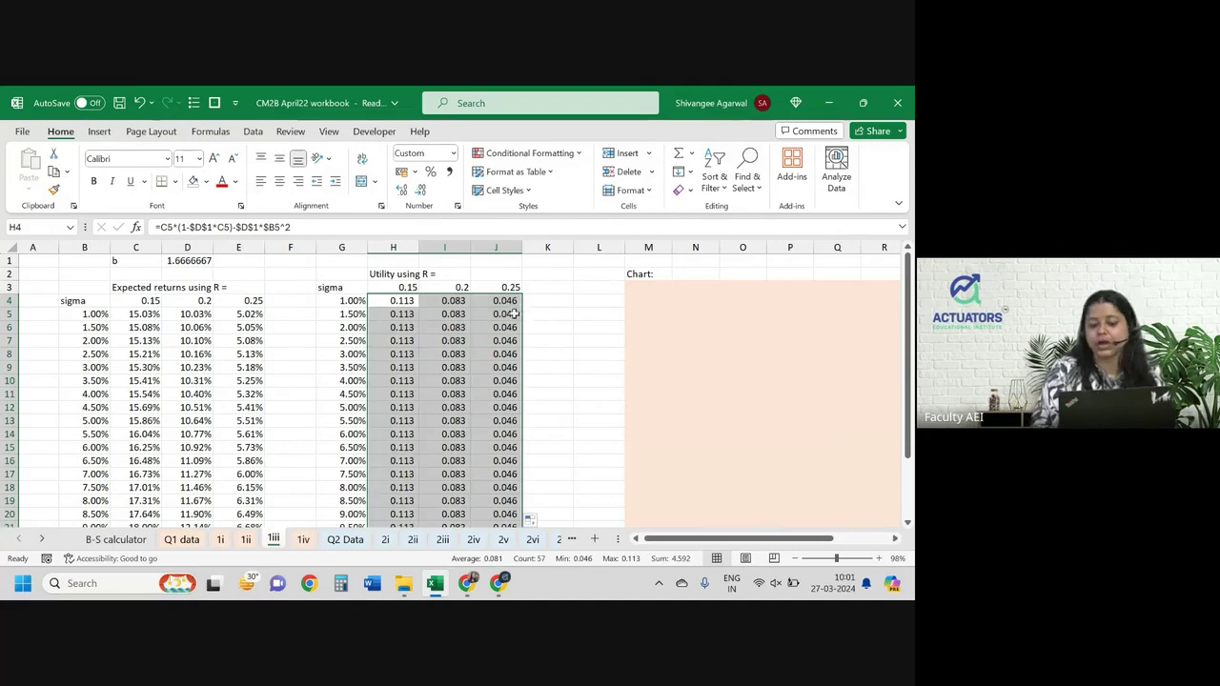
pyautogui.click(464, 328)
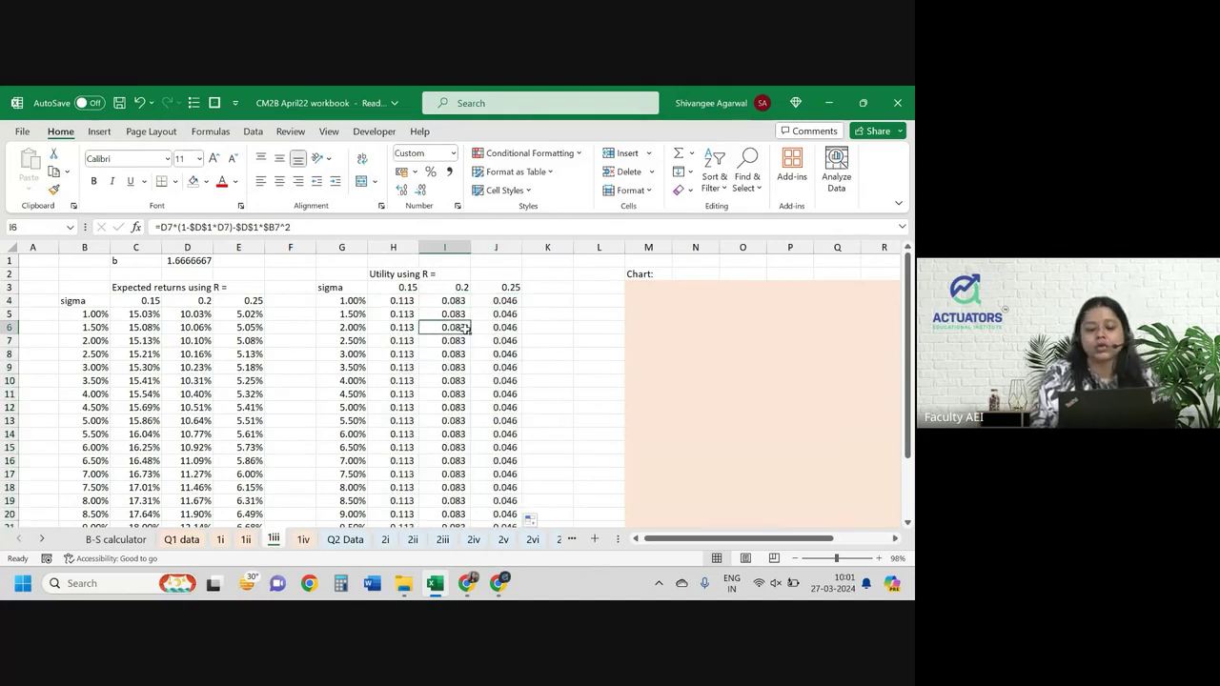
# - Insert a scatter chart with smooth lines plotting the 0.15 expected returns against sigma from the range B5:C23
pyautogui.click(82, 300)
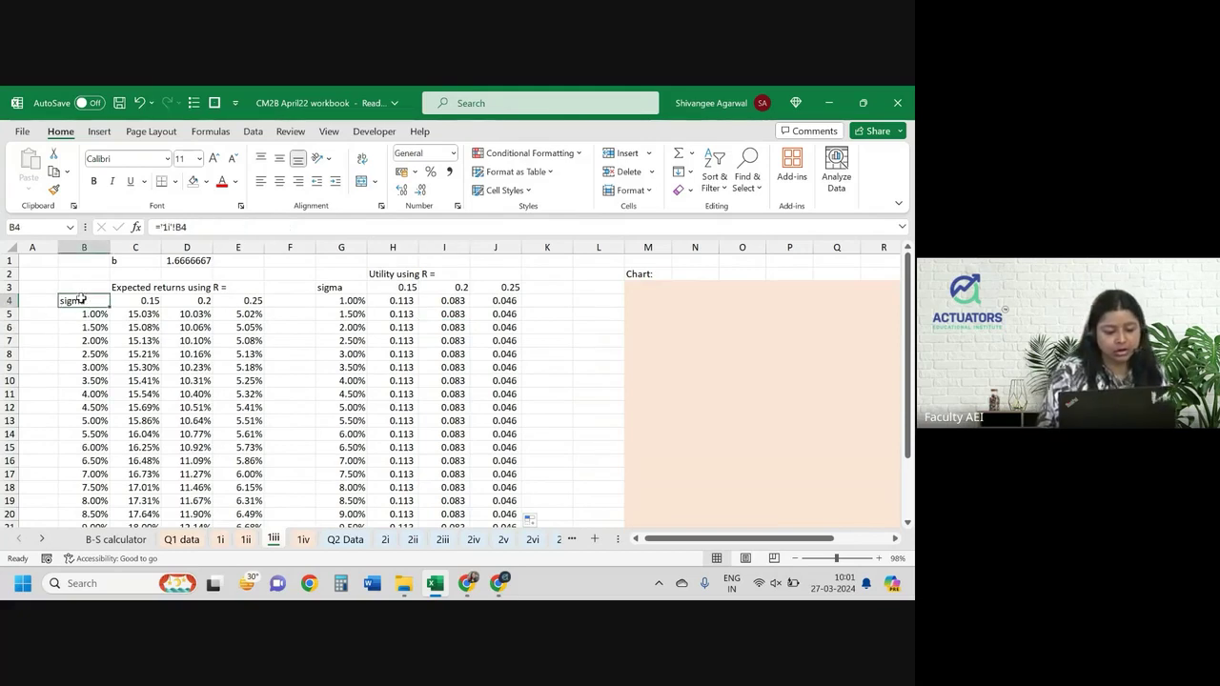
pyautogui.hotkey('ctrl', 'shift', 'Down')
pyautogui.scroll(1, 160, 296)
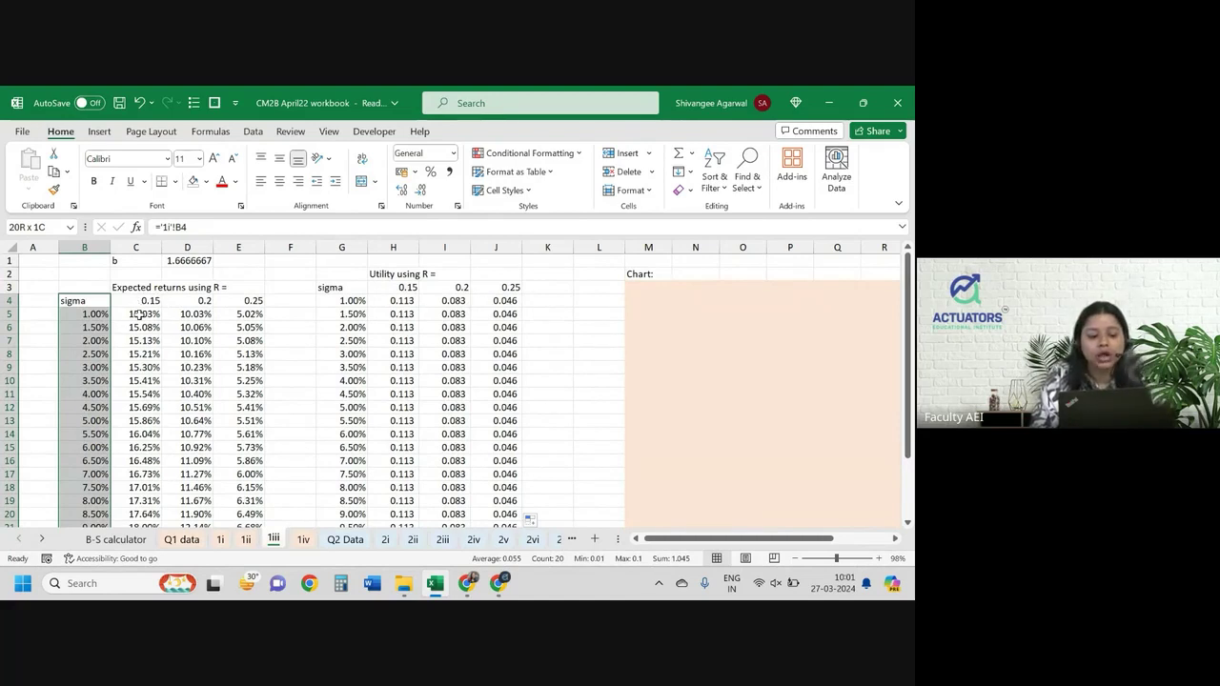
pyautogui.click(150, 312)
pyautogui.moveTo(98, 318); pyautogui.dragTo(143, 314)
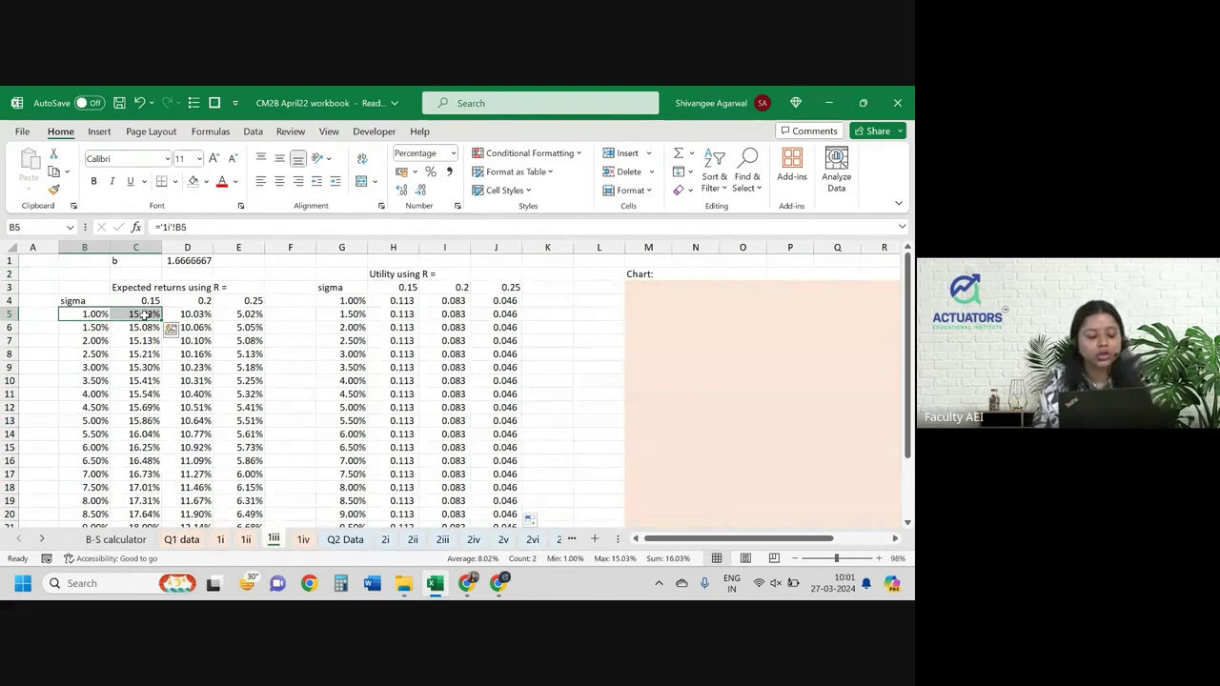
pyautogui.hotkey('ctrl', 'shift', 'Down')
pyautogui.scroll(1, 143, 315)
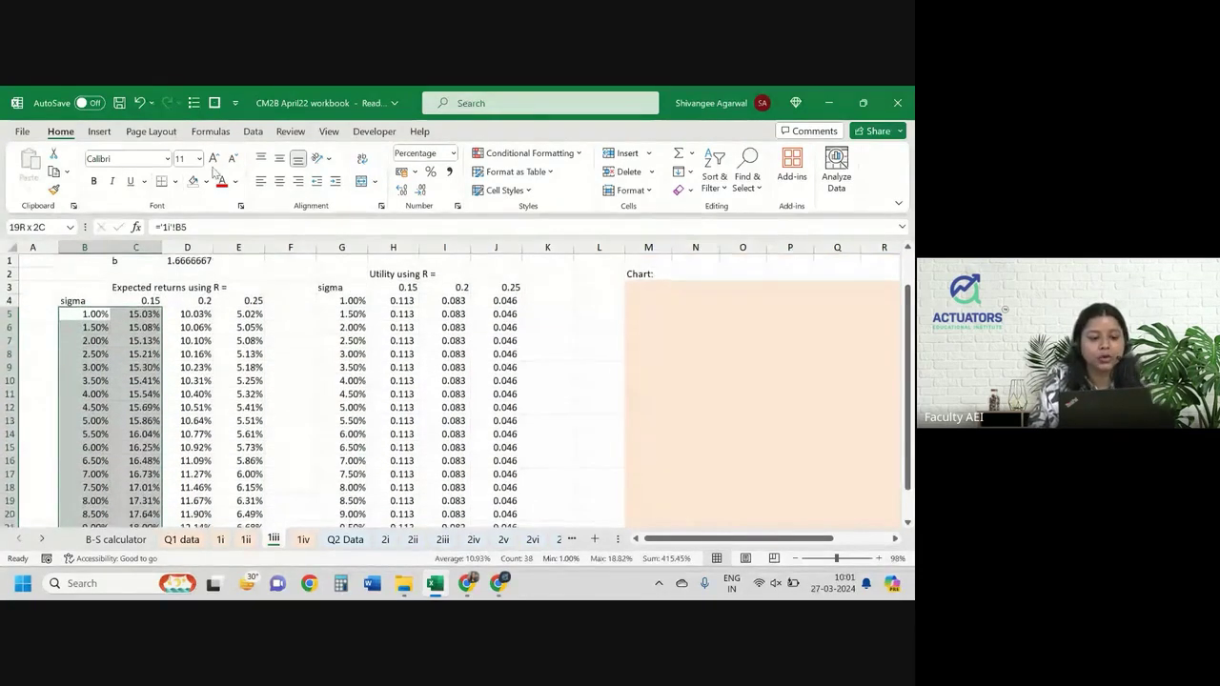
pyautogui.click(101, 132)
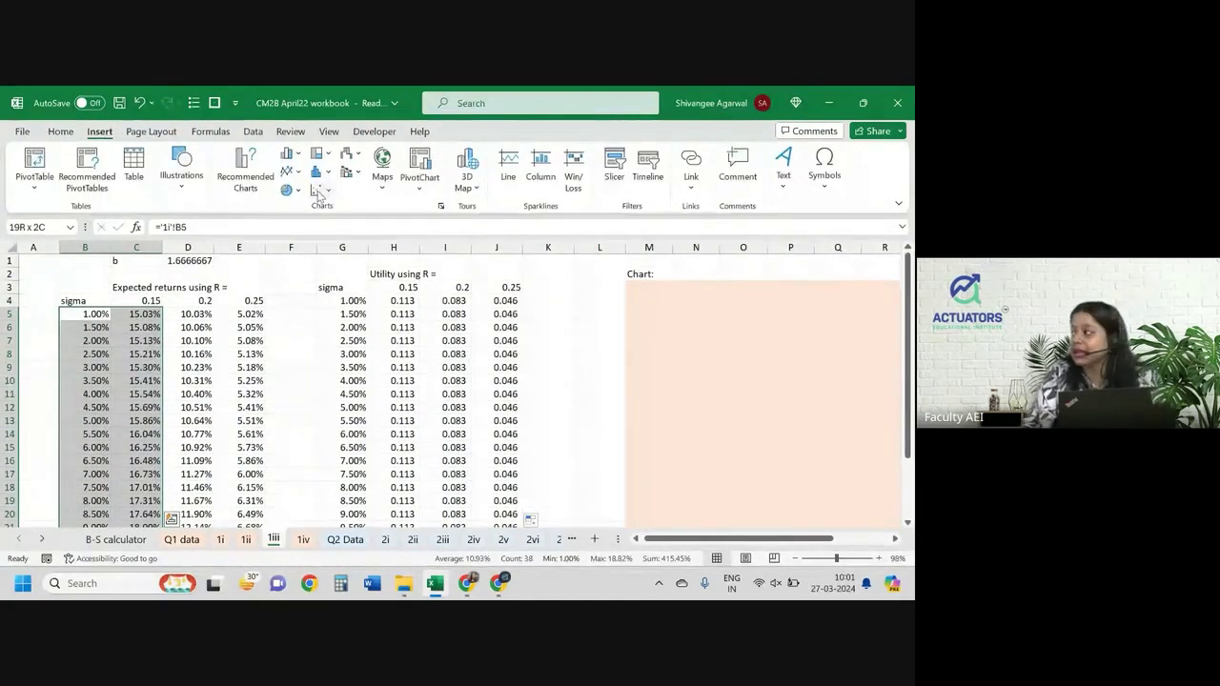
pyautogui.click(321, 191)
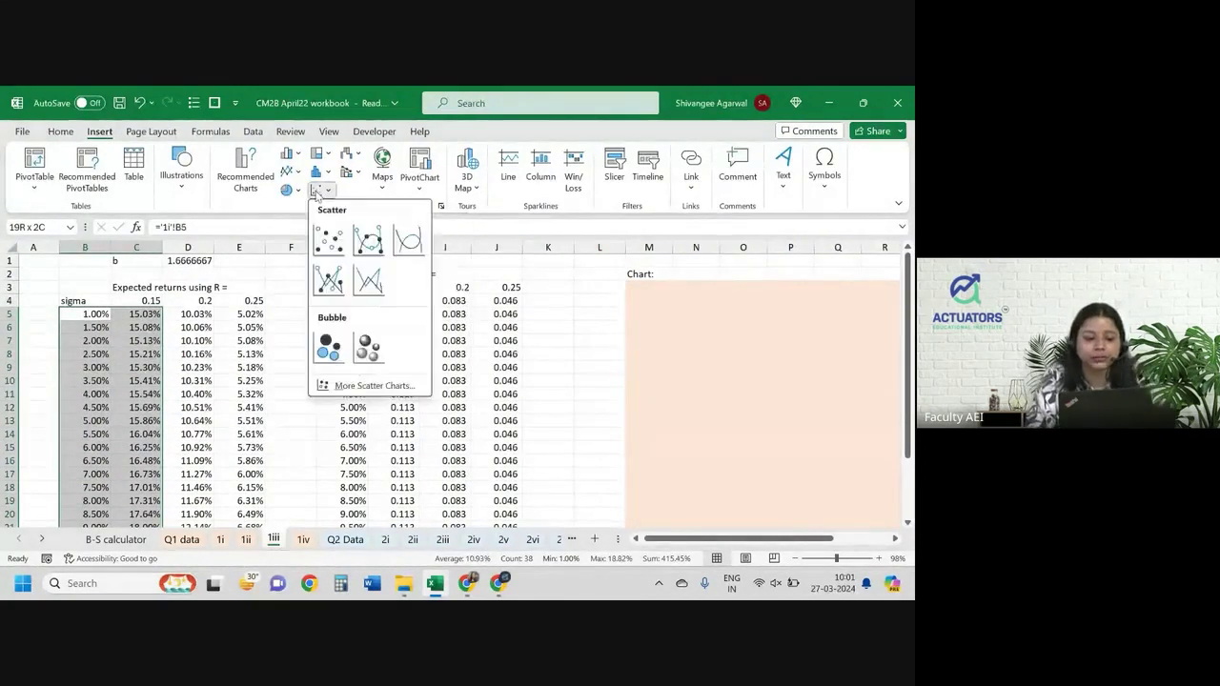
pyautogui.click(409, 242)
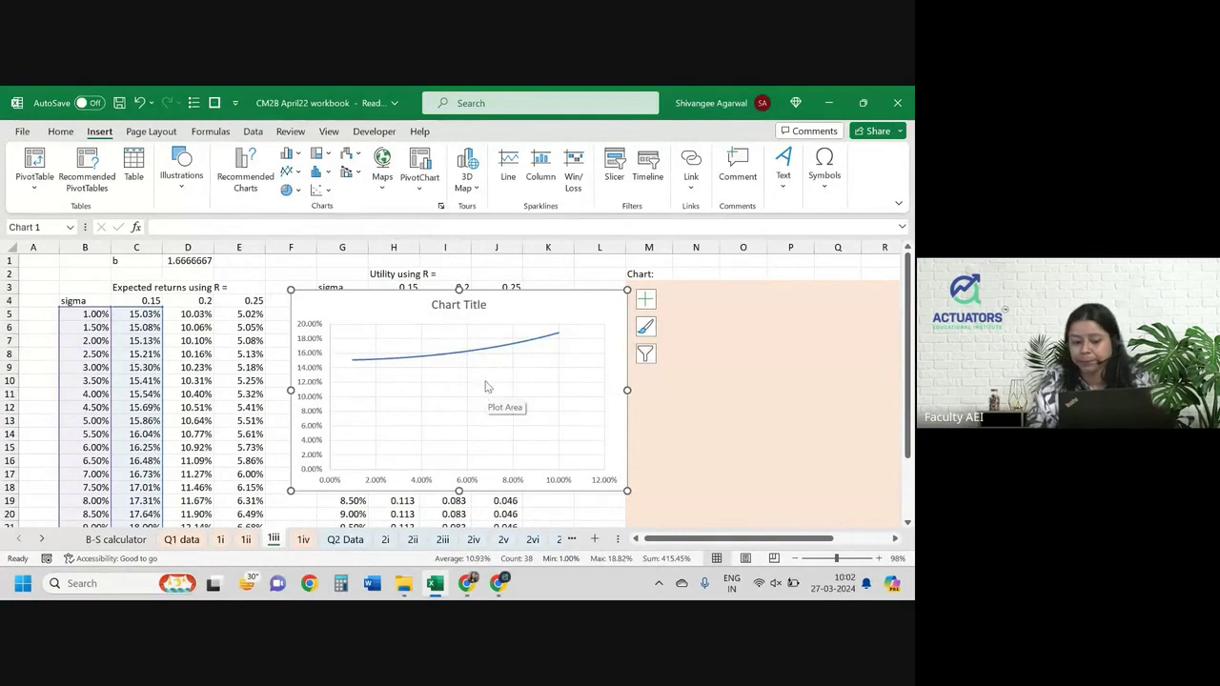
# - Name the chart's existing data series "Utility = 0.113"
pyautogui.rightClick(562, 311)
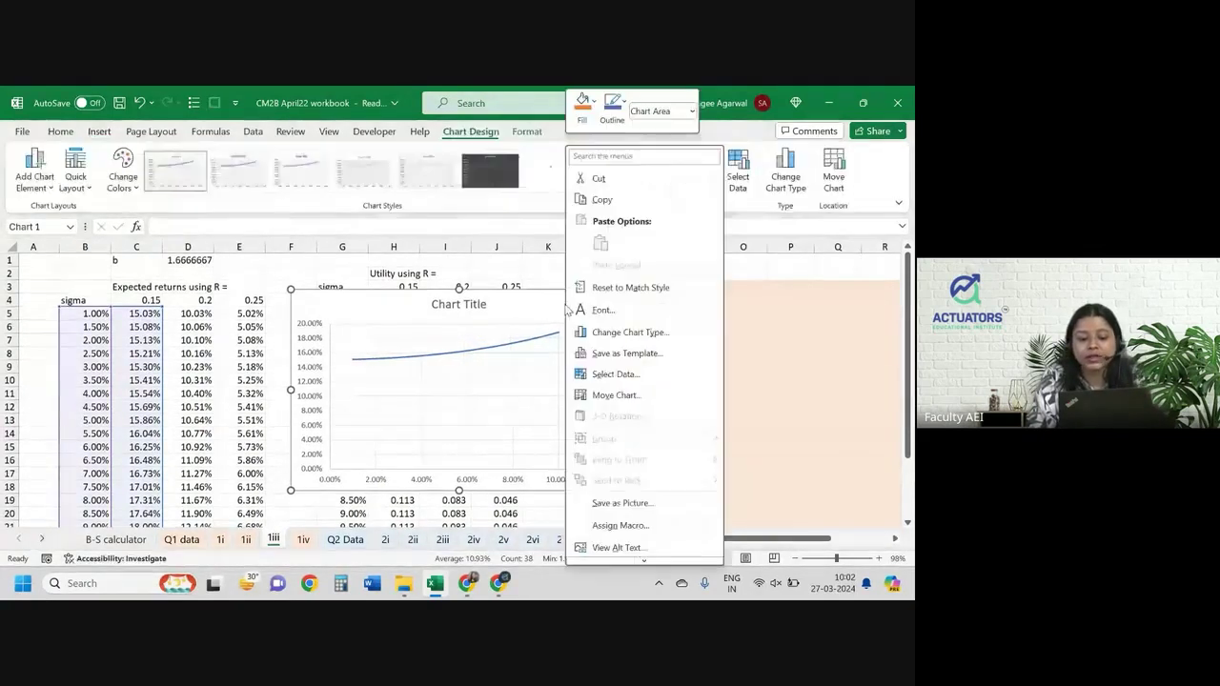
pyautogui.click(603, 375)
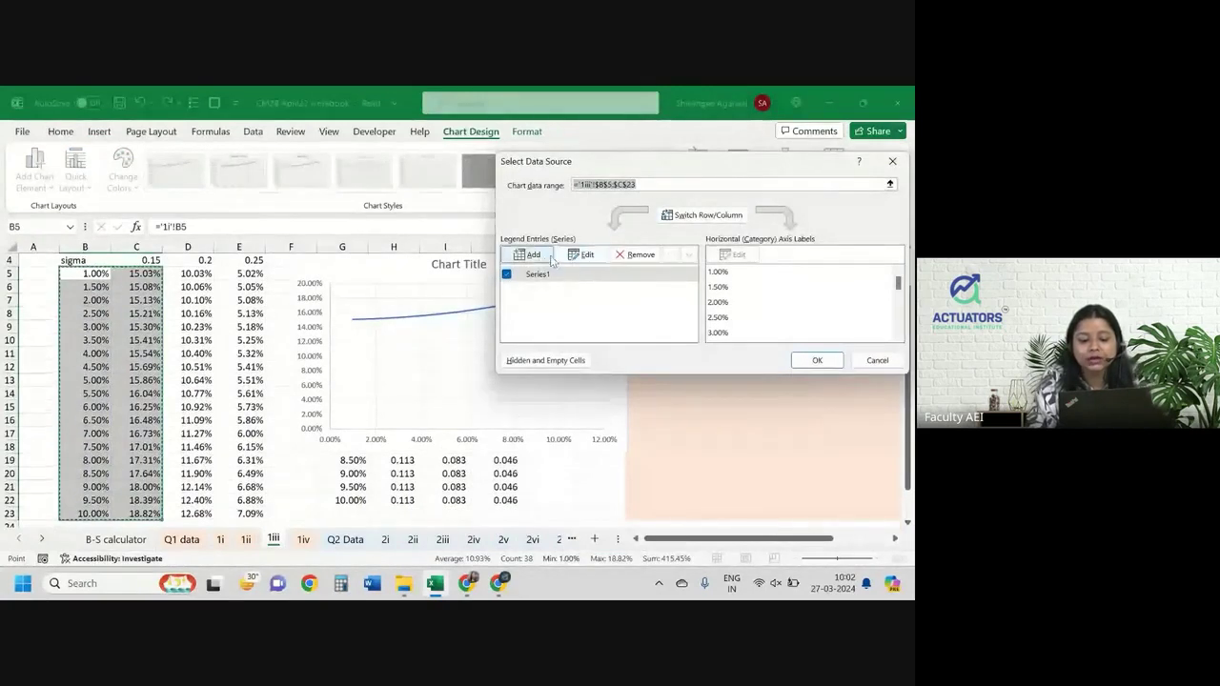
pyautogui.click(539, 259)
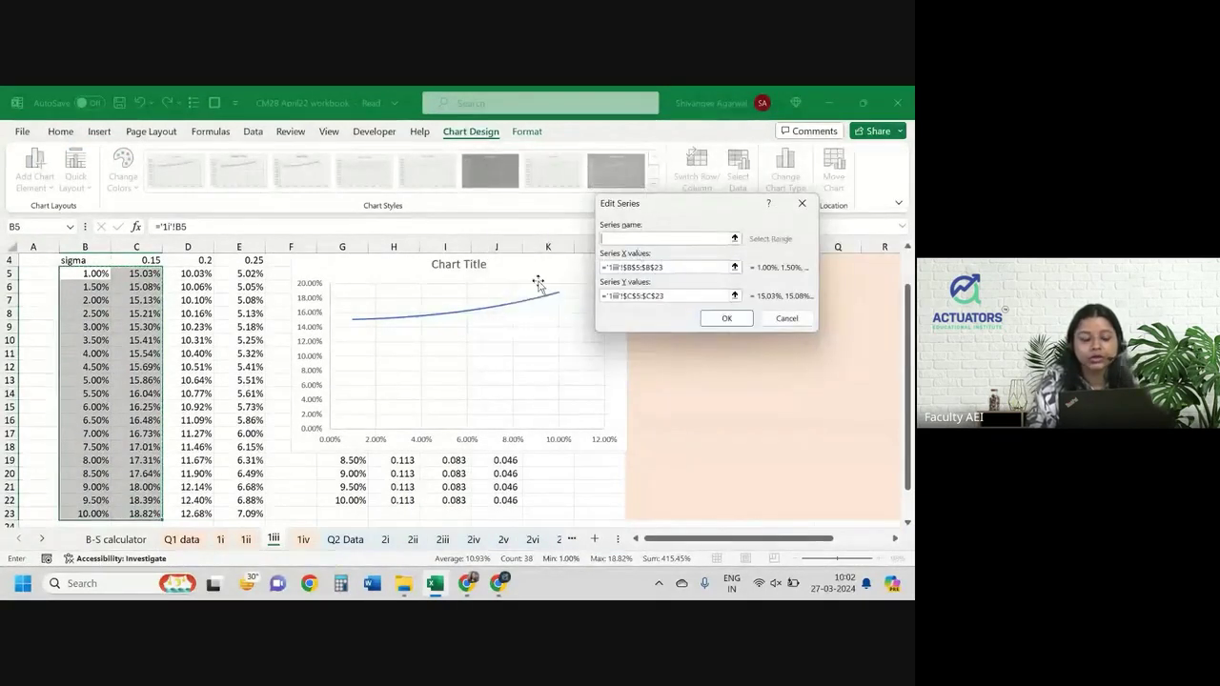
pyautogui.scroll(1, 539, 283)
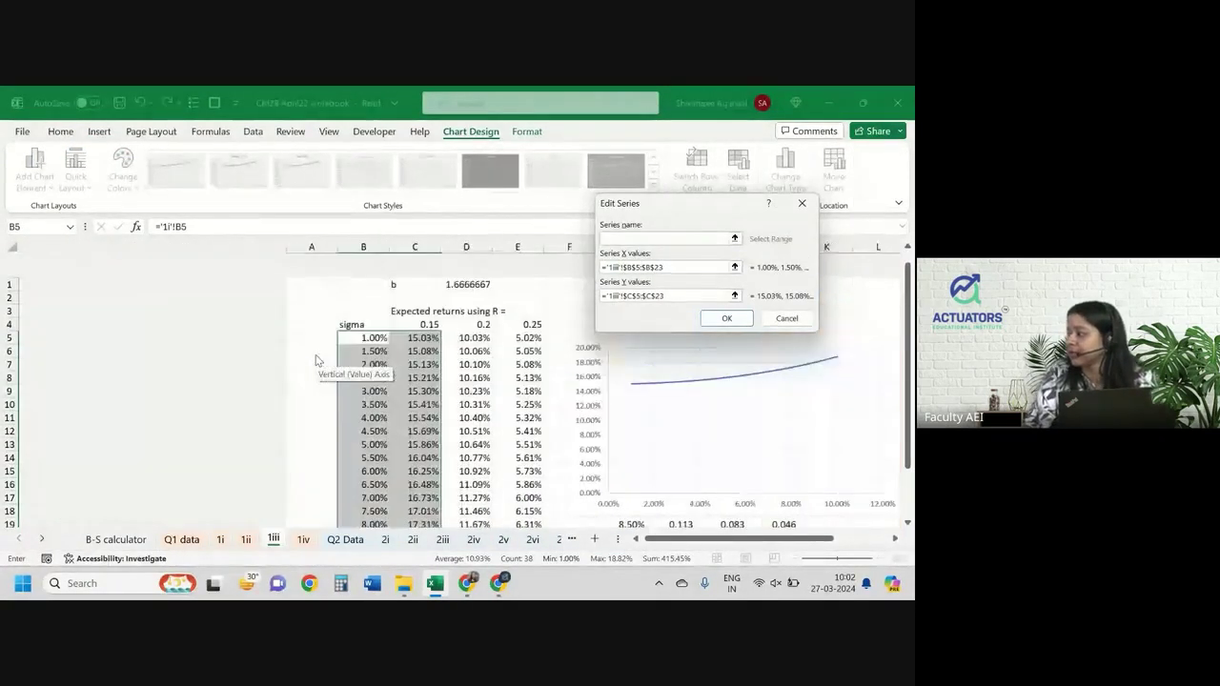
pyautogui.hscroll(-2, 317, 361)
pyautogui.scroll(-1, 317, 361)
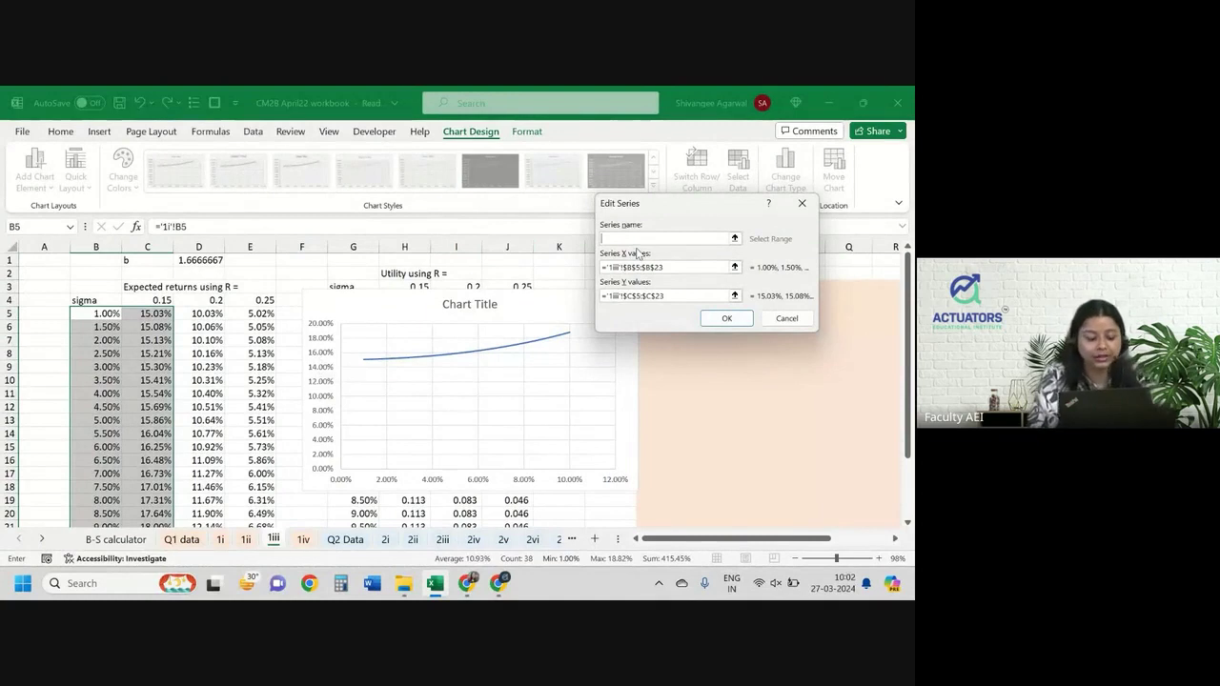
pyautogui.write('ility =')
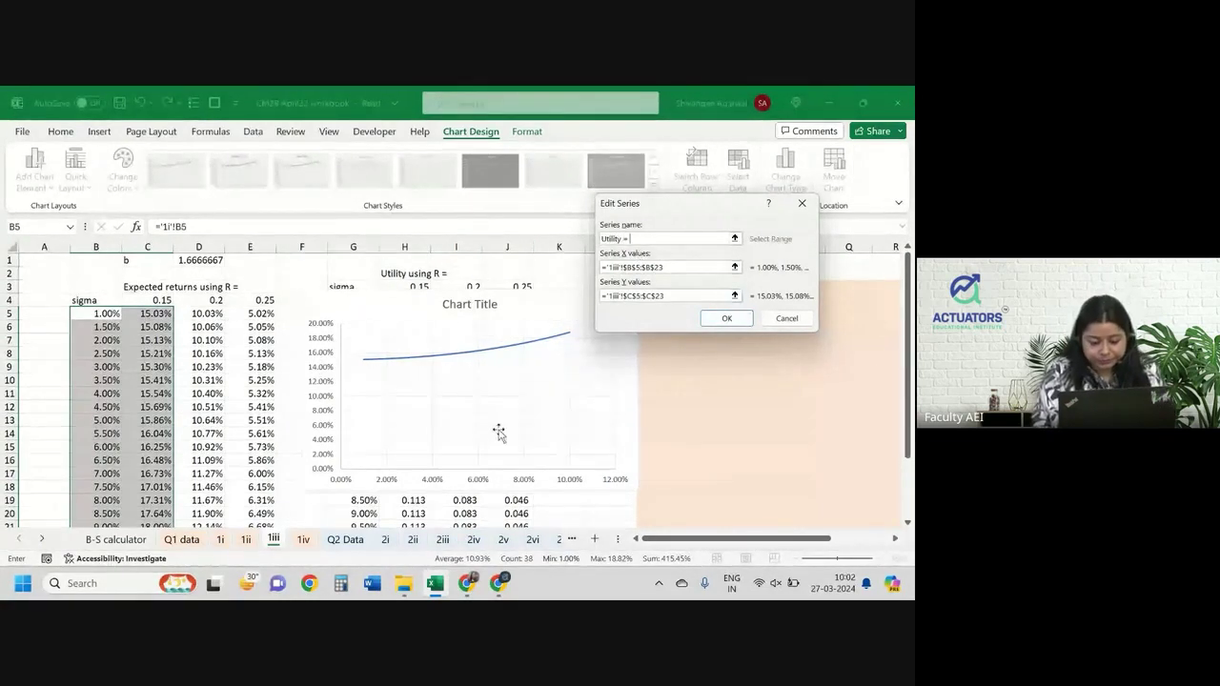
pyautogui.write(' 0.113')
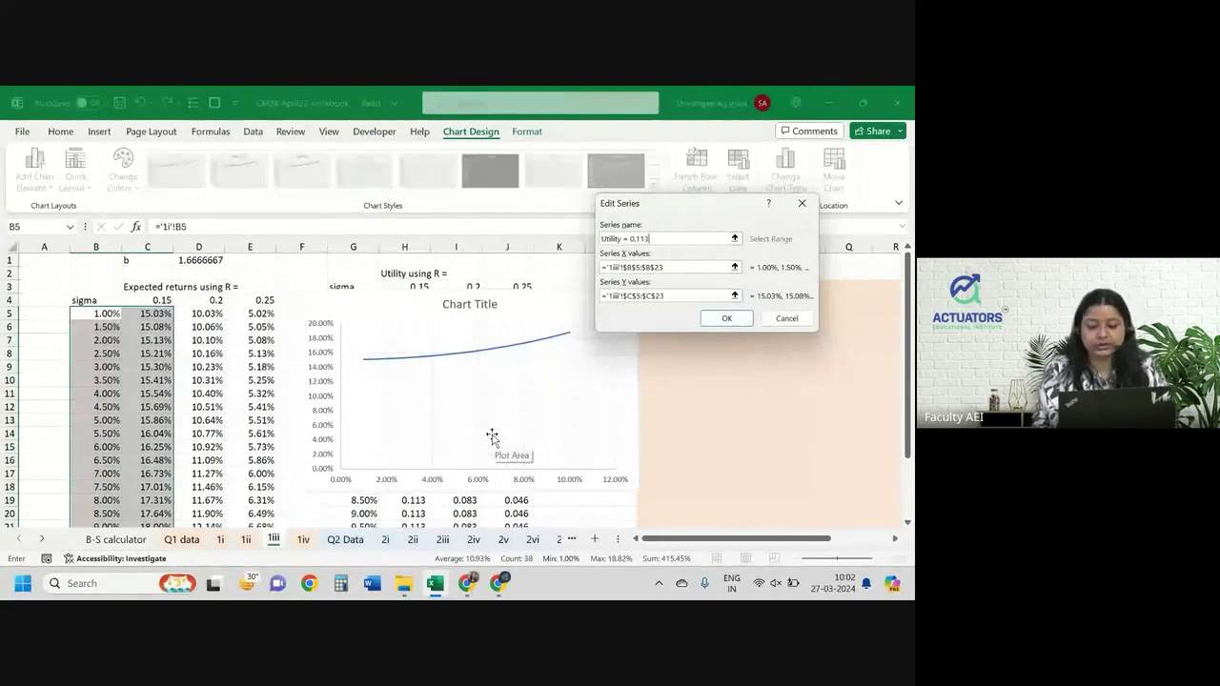
pyautogui.moveTo(419, 581)
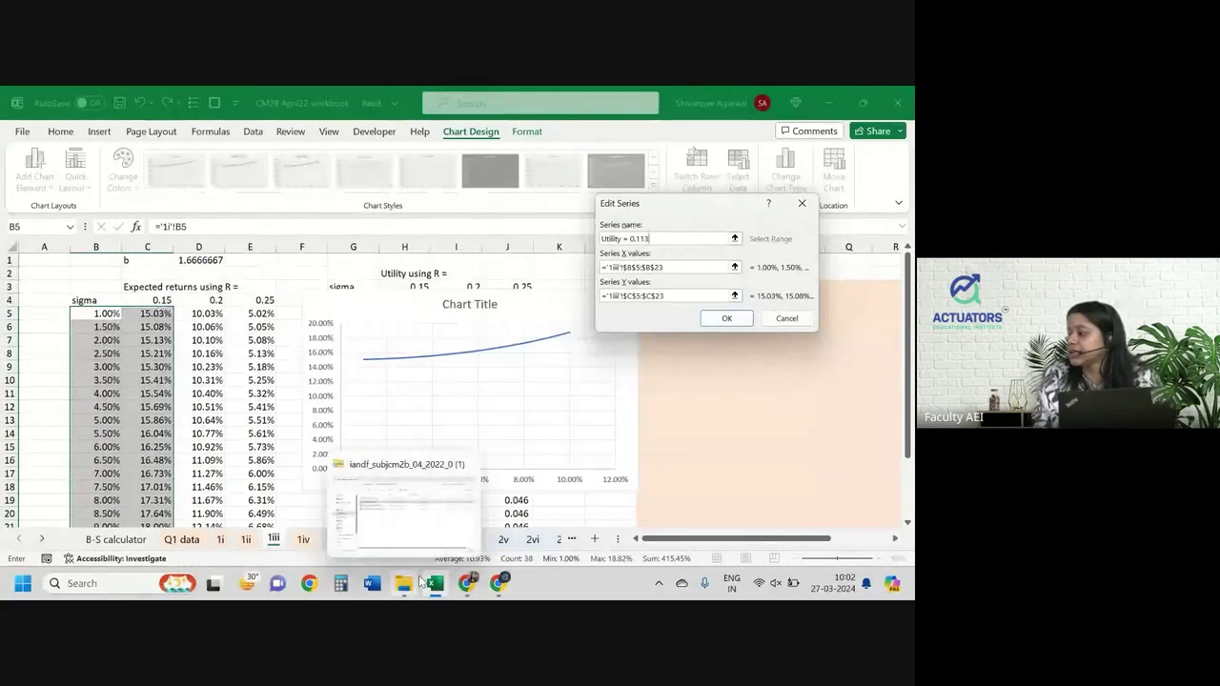
pyautogui.click(727, 320)
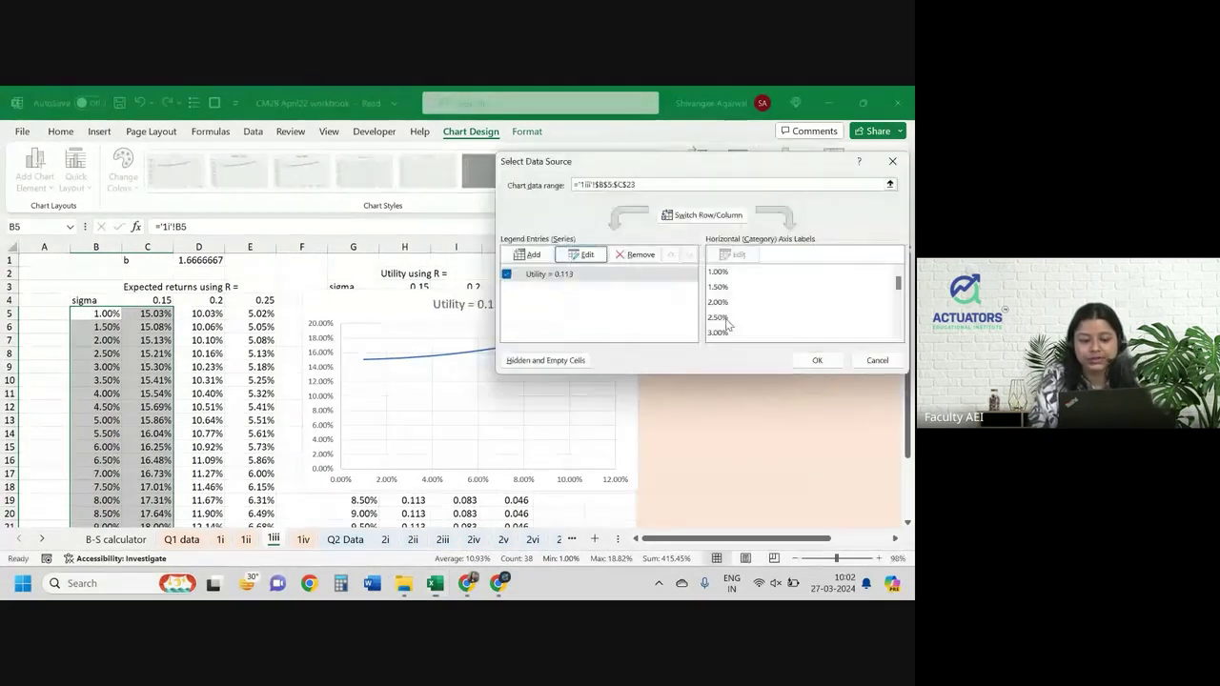
pyautogui.click(818, 360)
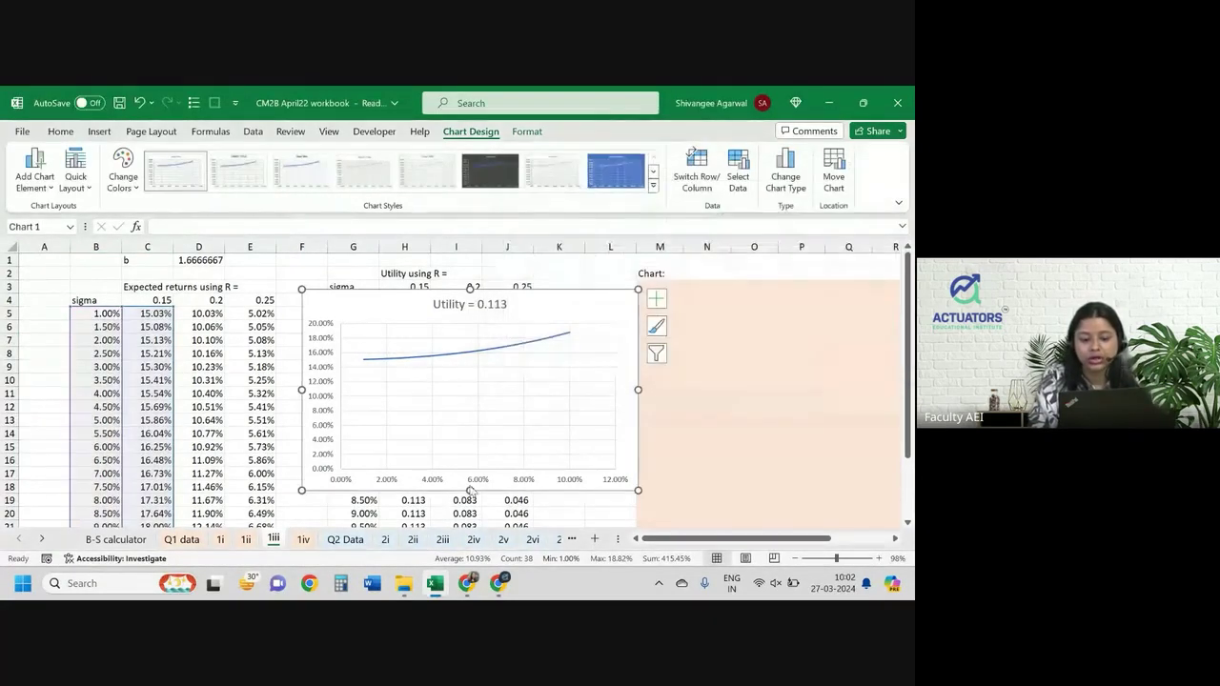
# - Add a legend at the bottom of the chart and enlarge the chart slightly in width and height
pyautogui.click(655, 299)
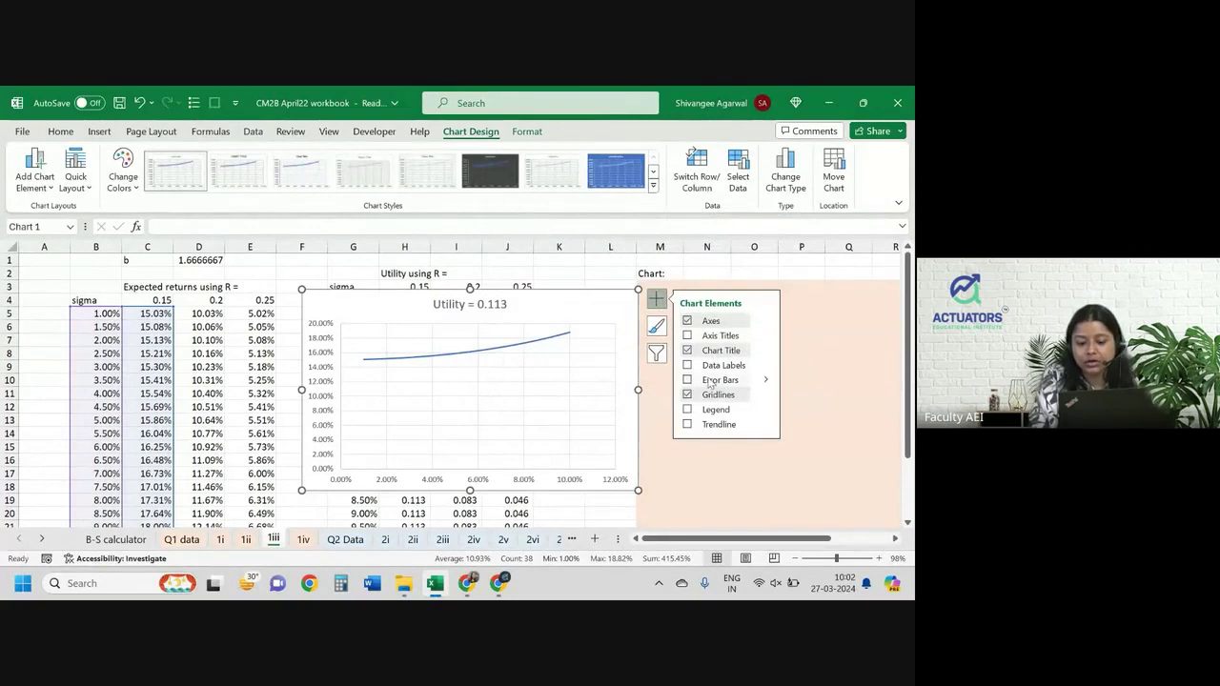
pyautogui.click(765, 409)
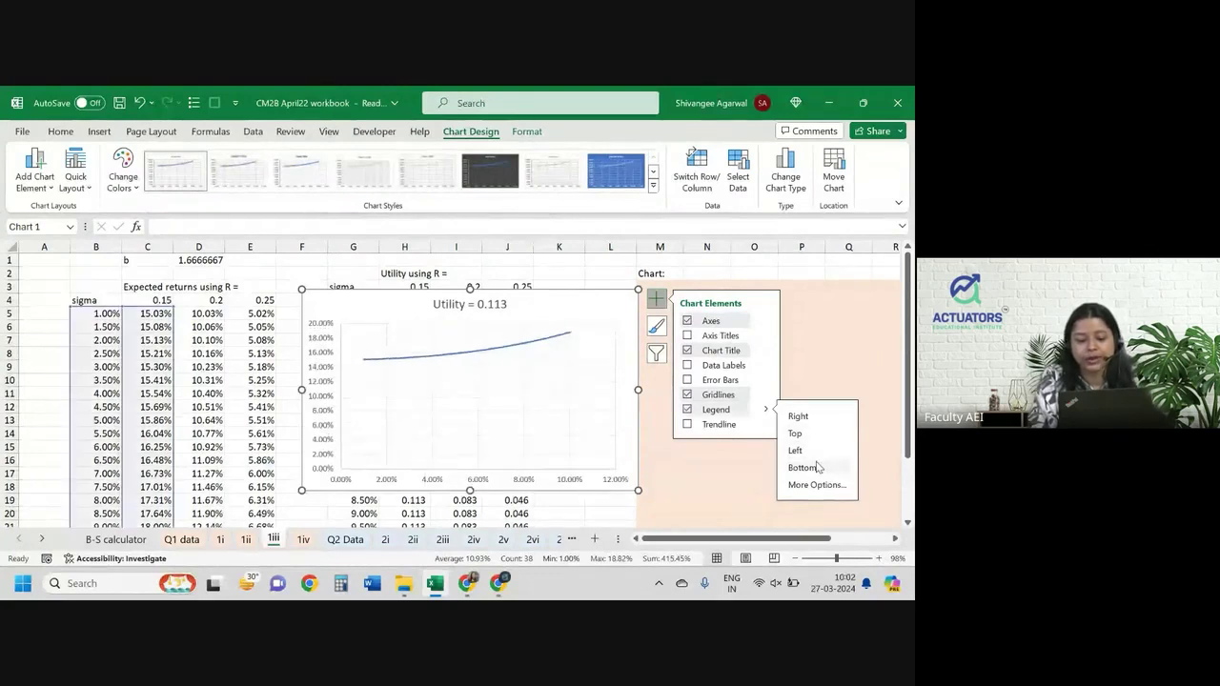
pyautogui.click(816, 467)
pyautogui.click(659, 499)
pyautogui.click(594, 314)
pyautogui.moveTo(637, 491); pyautogui.dragTo(697, 512)
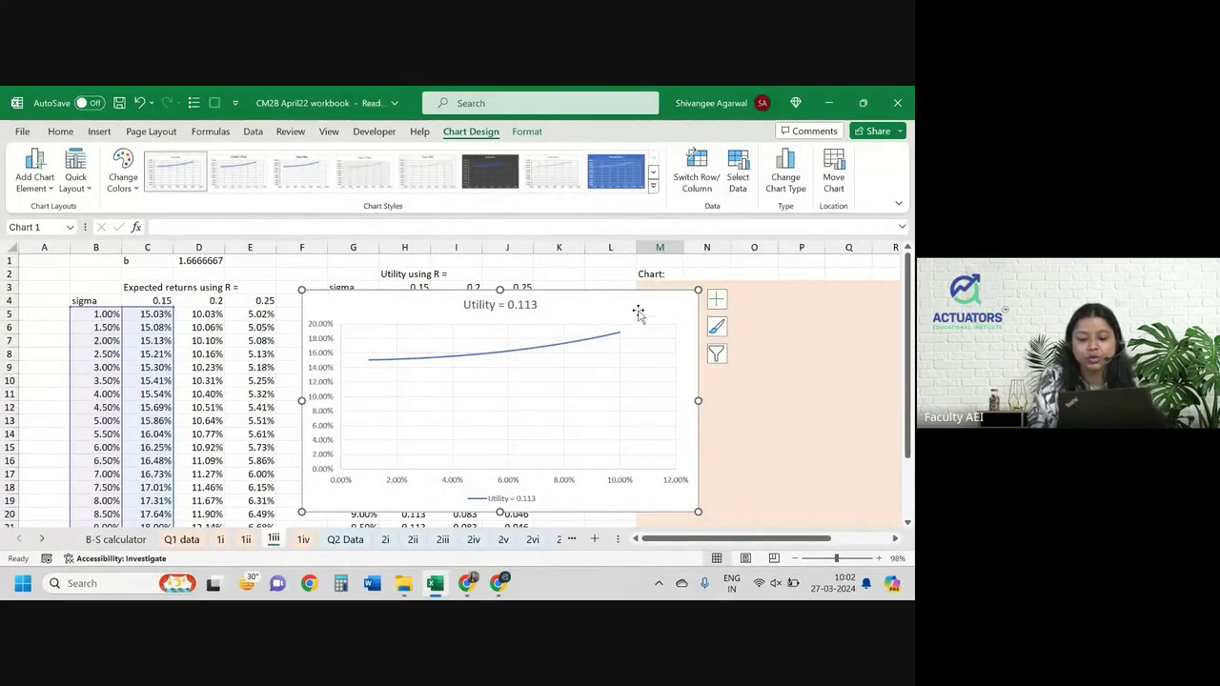
# - Add a second data series to the chart named "Utility = 0.083"
pyautogui.rightClick(639, 315)
pyautogui.click(688, 373)
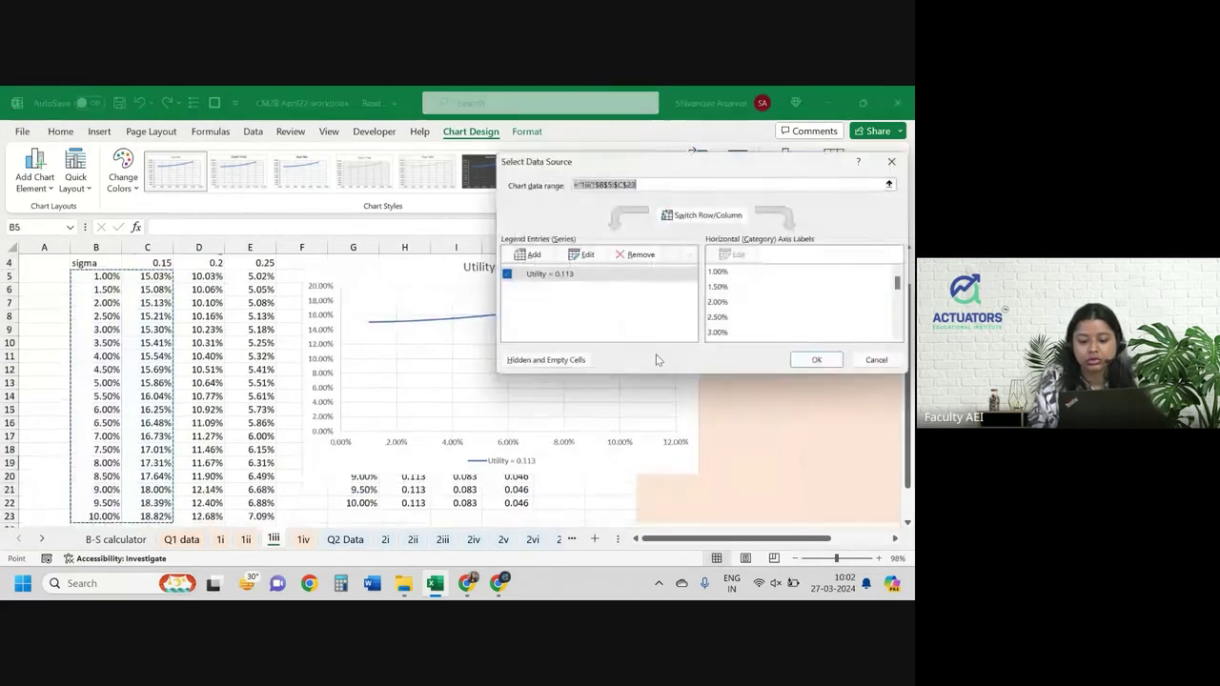
pyautogui.click(529, 254)
pyautogui.scroll(2, 188, 291)
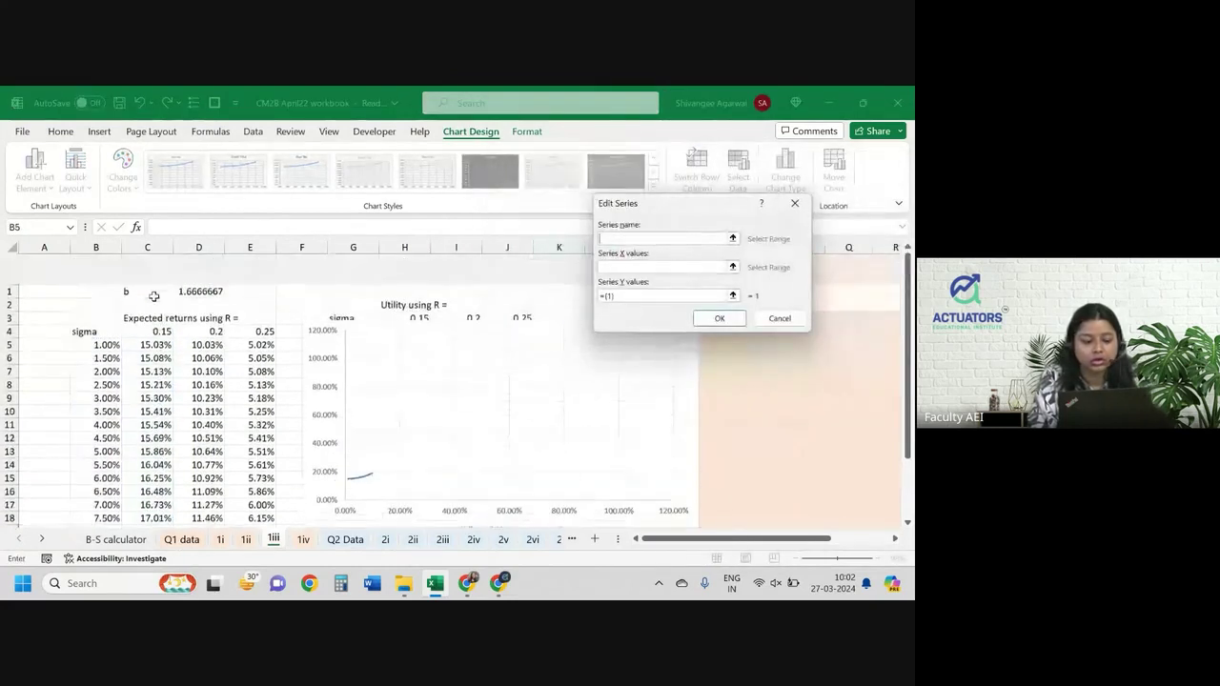
pyautogui.write('Utility = 0.083')
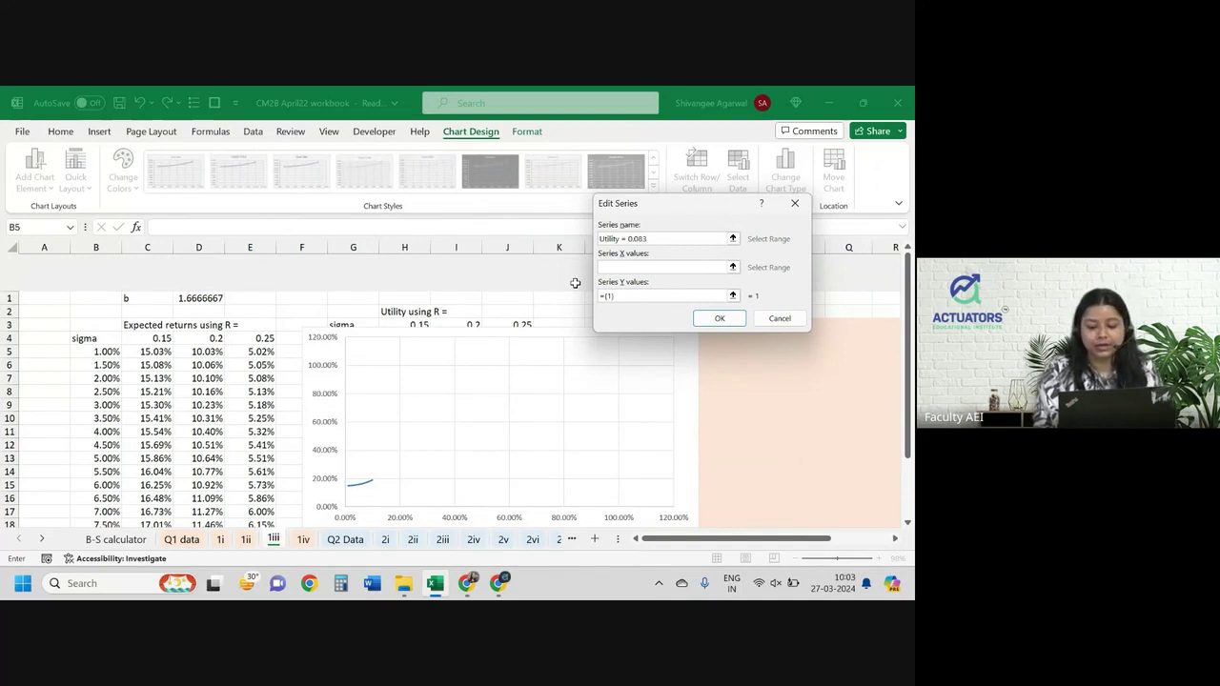
# - Set the new series' X values to the sigmas in B5:B23 and its Y values to the 0.2 expected returns in D5:D23
pyautogui.press('Tab')
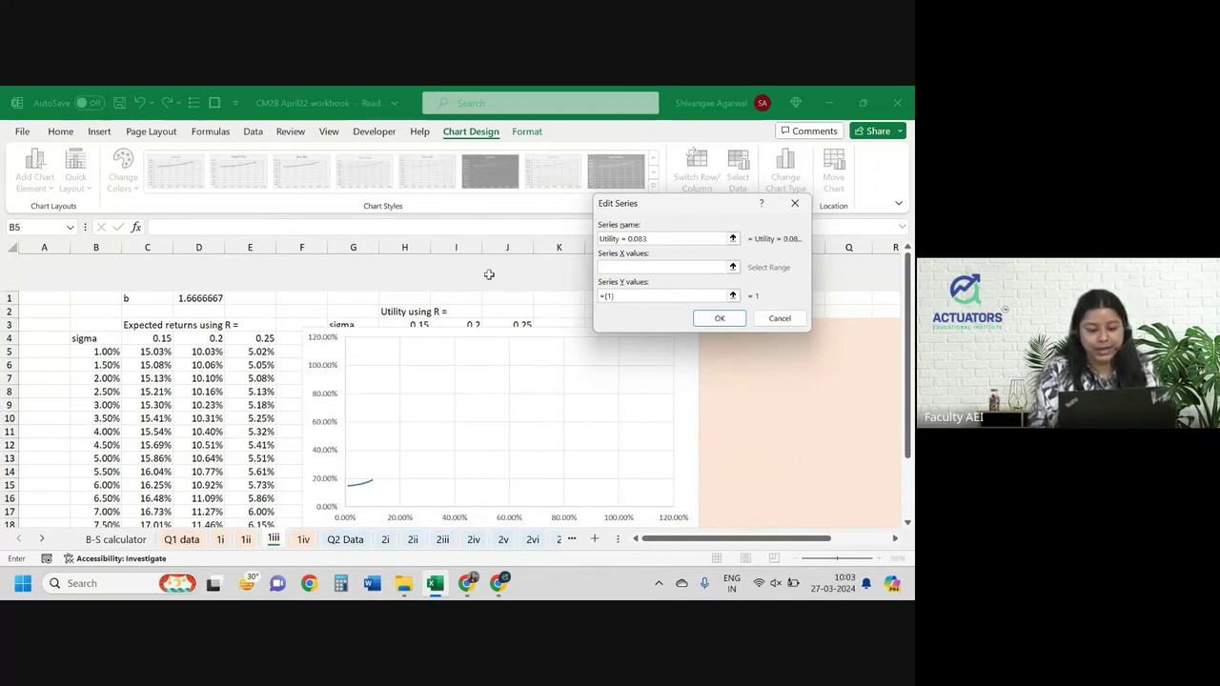
pyautogui.press('Down')
pyautogui.press('Down')
pyautogui.press('Down')
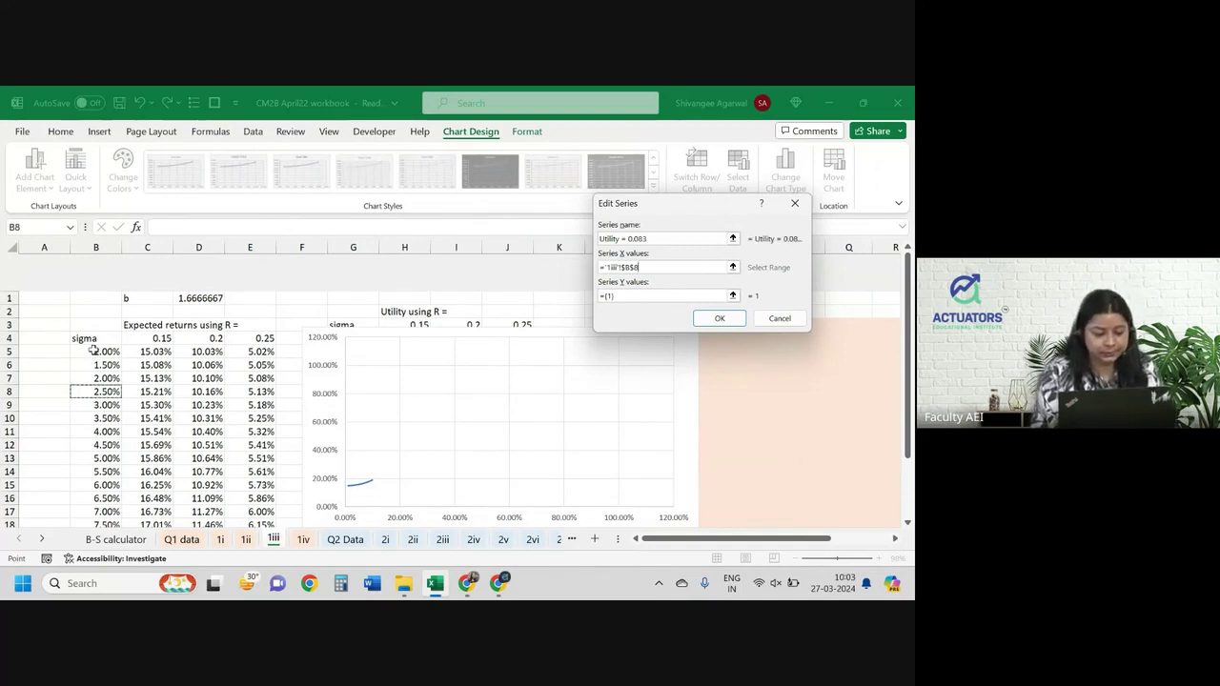
pyautogui.press('Up')
pyautogui.press('Up')
pyautogui.press('Up')
pyautogui.press('Up')
pyautogui.press('Down')
pyautogui.hotkey('ctrl', 'shift', 'Down')
pyautogui.press('Tab')
pyautogui.click(207, 276)
pyautogui.hotkey('ctrl', 'shift', 'Down')
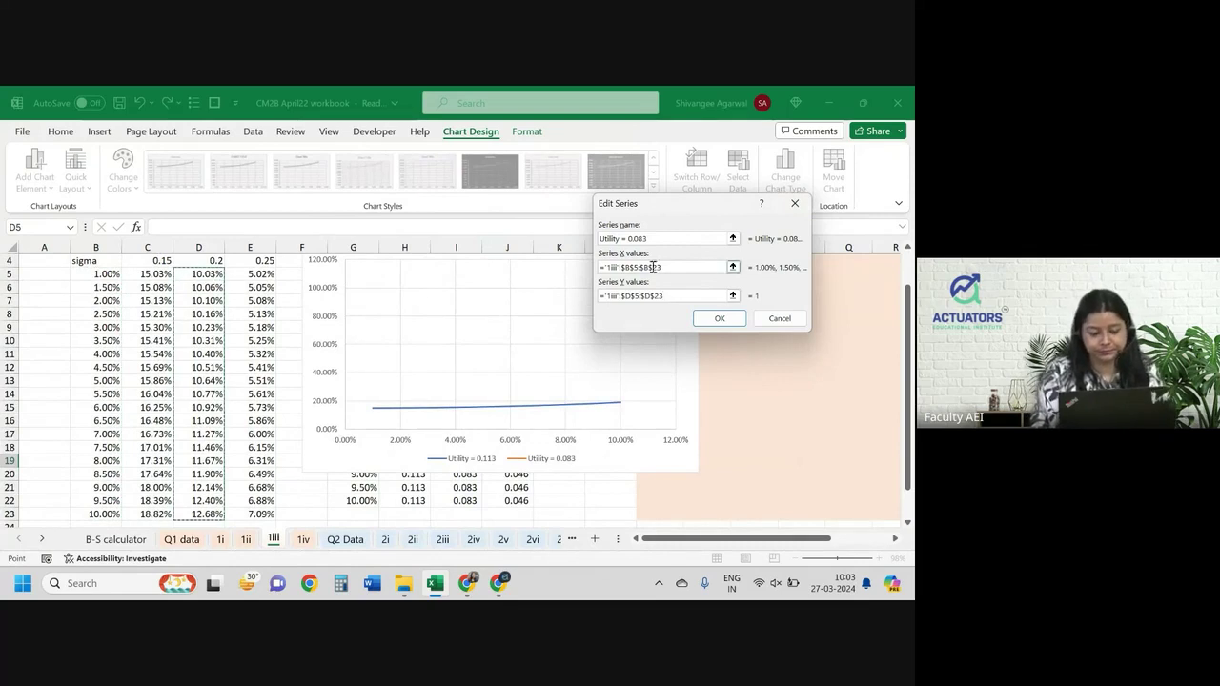
pyautogui.click(713, 319)
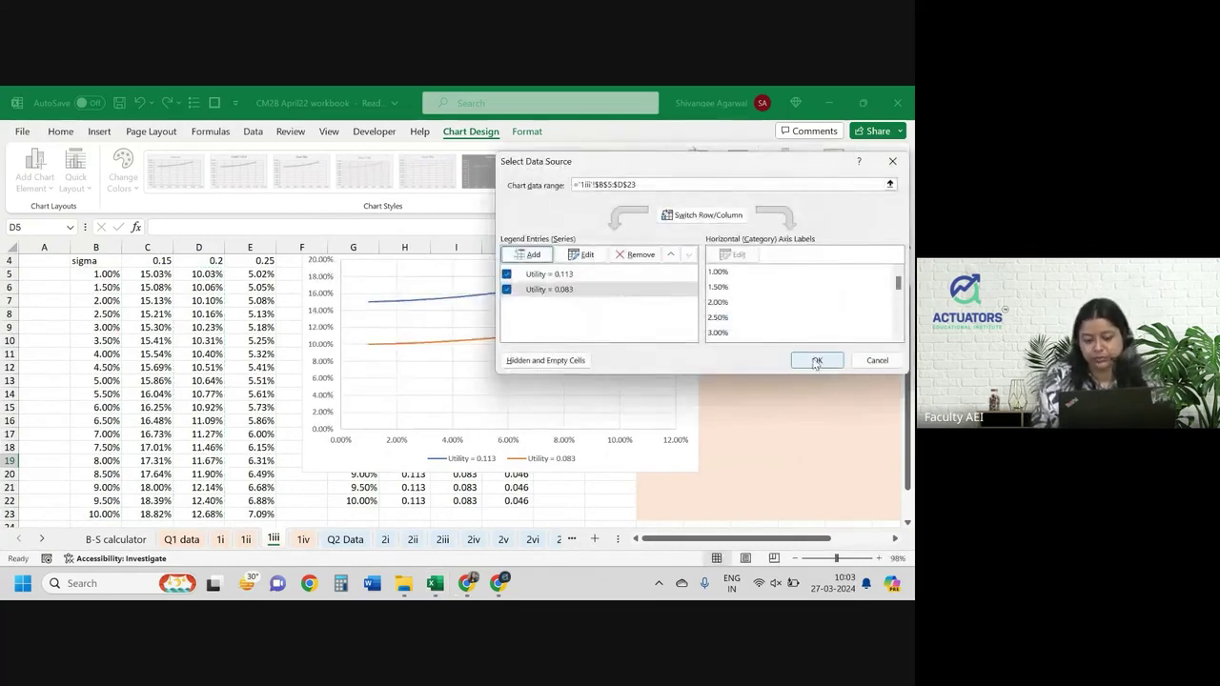
# - Add a third series named "Utility = 0.046" with X values B5:B23 and Y values E5:E23, and apply the chart data changes
pyautogui.click(532, 256)
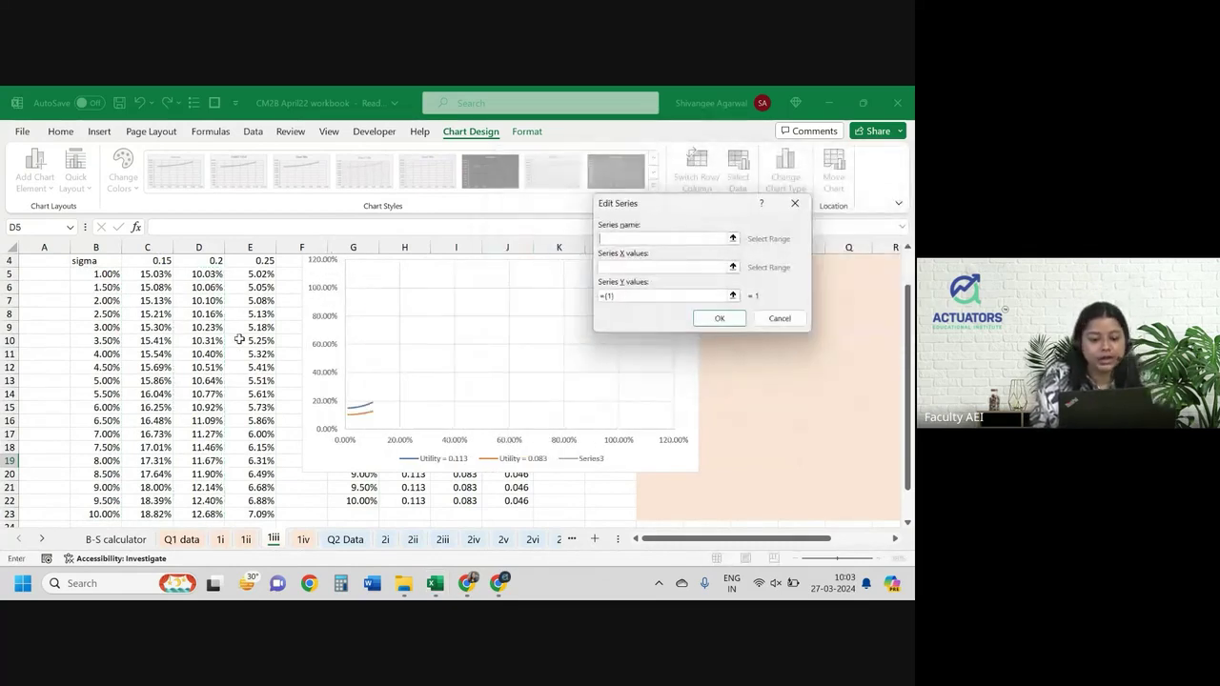
pyautogui.write('Utility = 0.046')
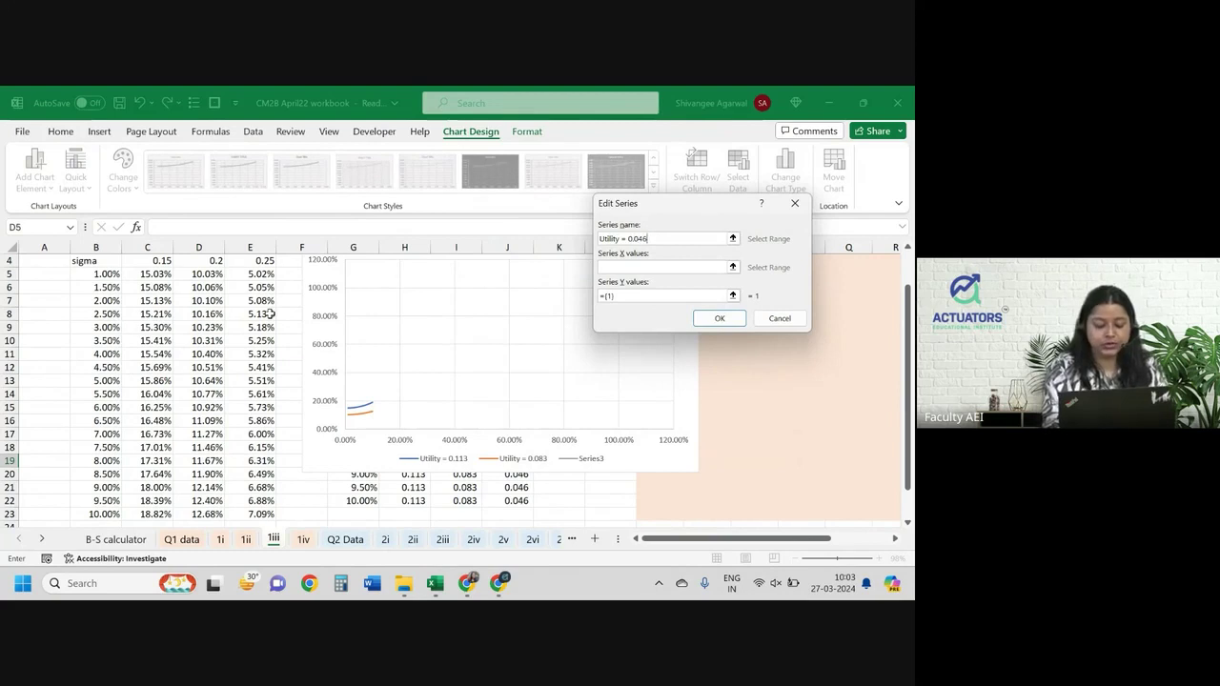
pyautogui.press('Tab')
pyautogui.click(101, 275)
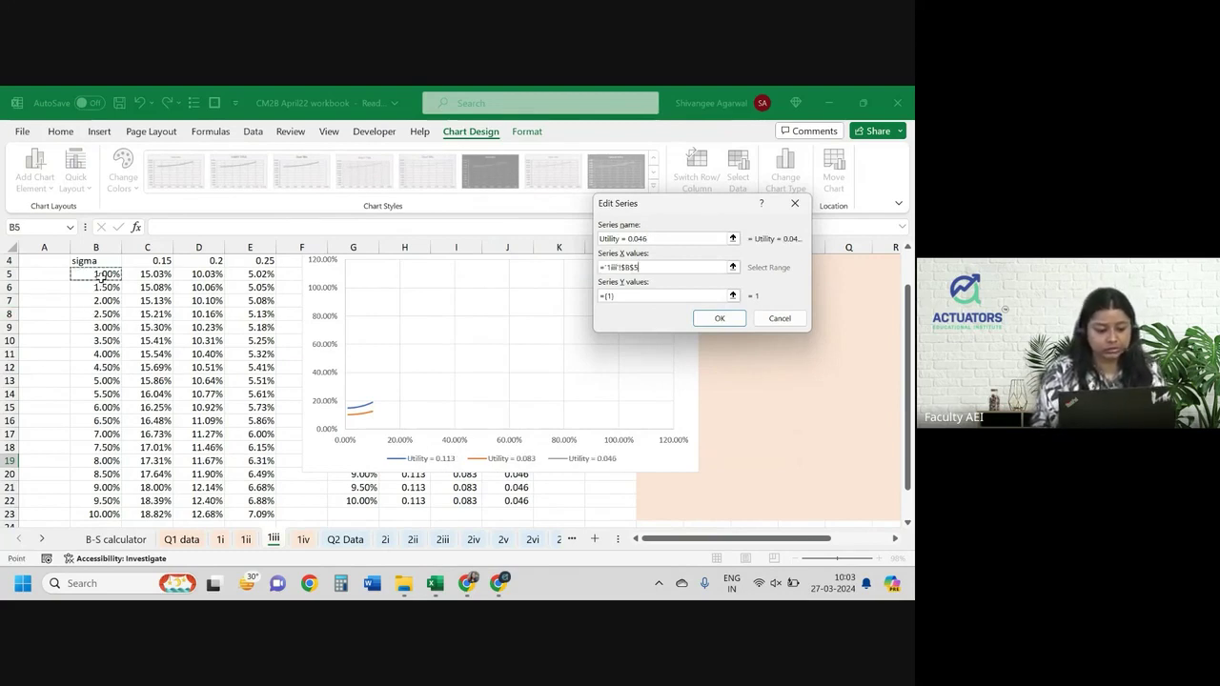
pyautogui.hotkey('ctrl', 'shift', 'Down')
pyautogui.press('Tab')
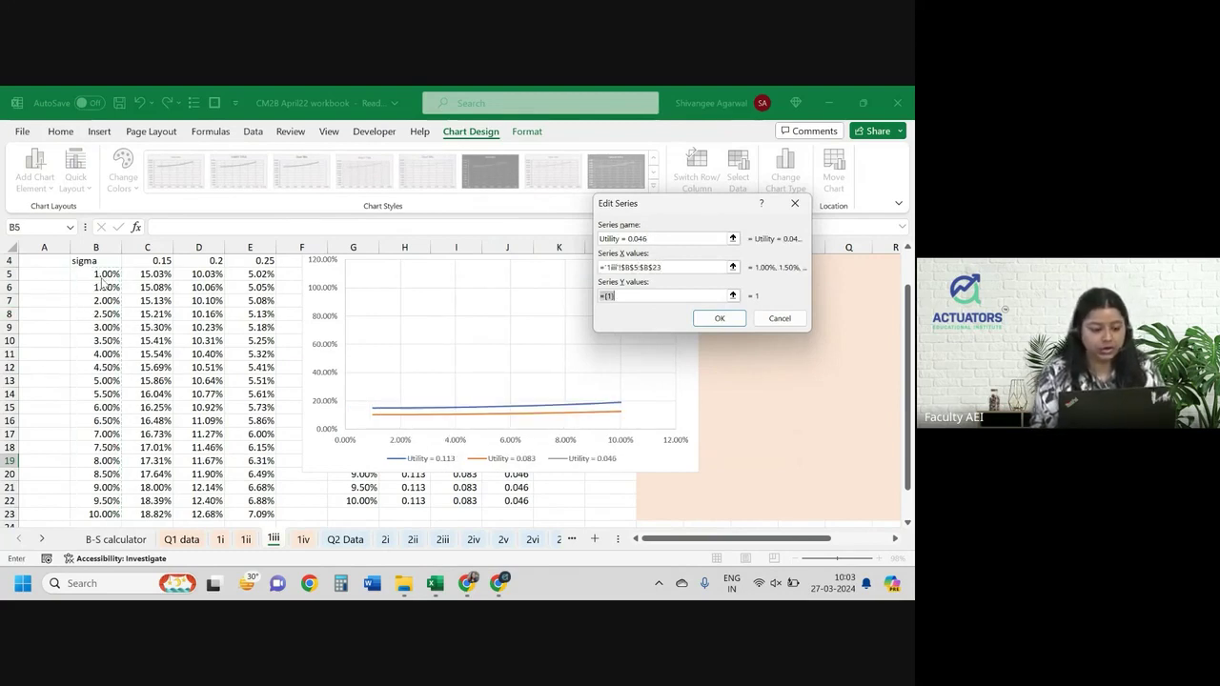
pyautogui.click(259, 275)
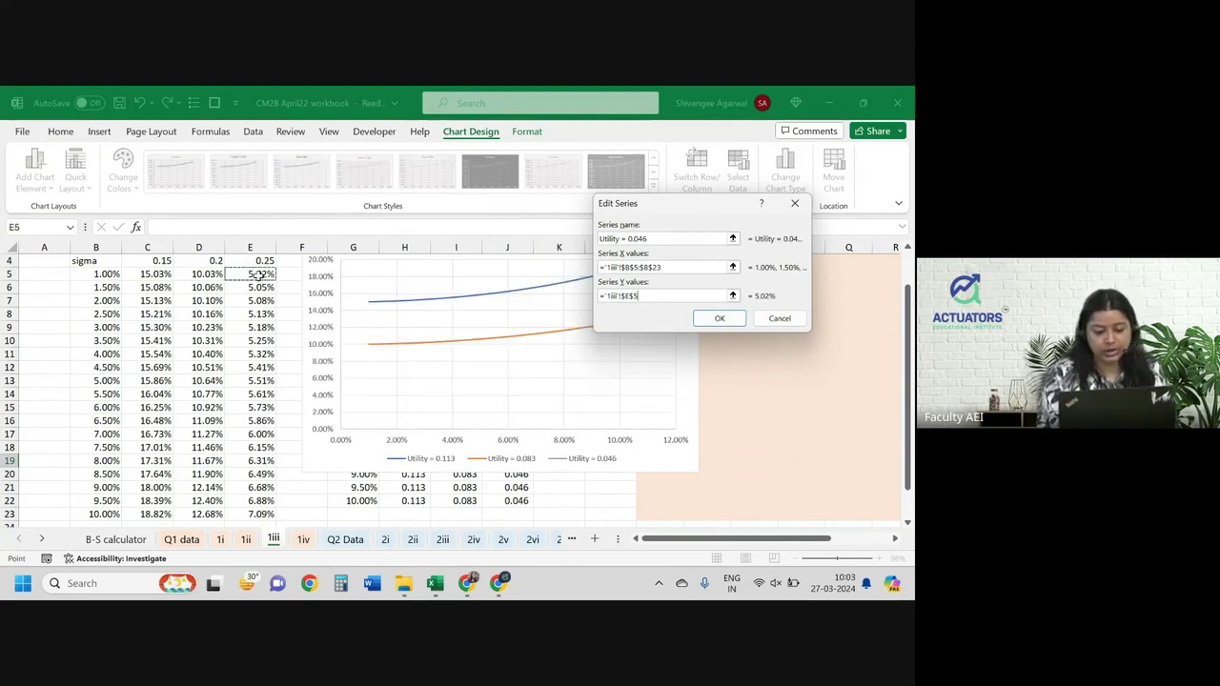
pyautogui.hotkey('ctrl', 'shift', 'Down')
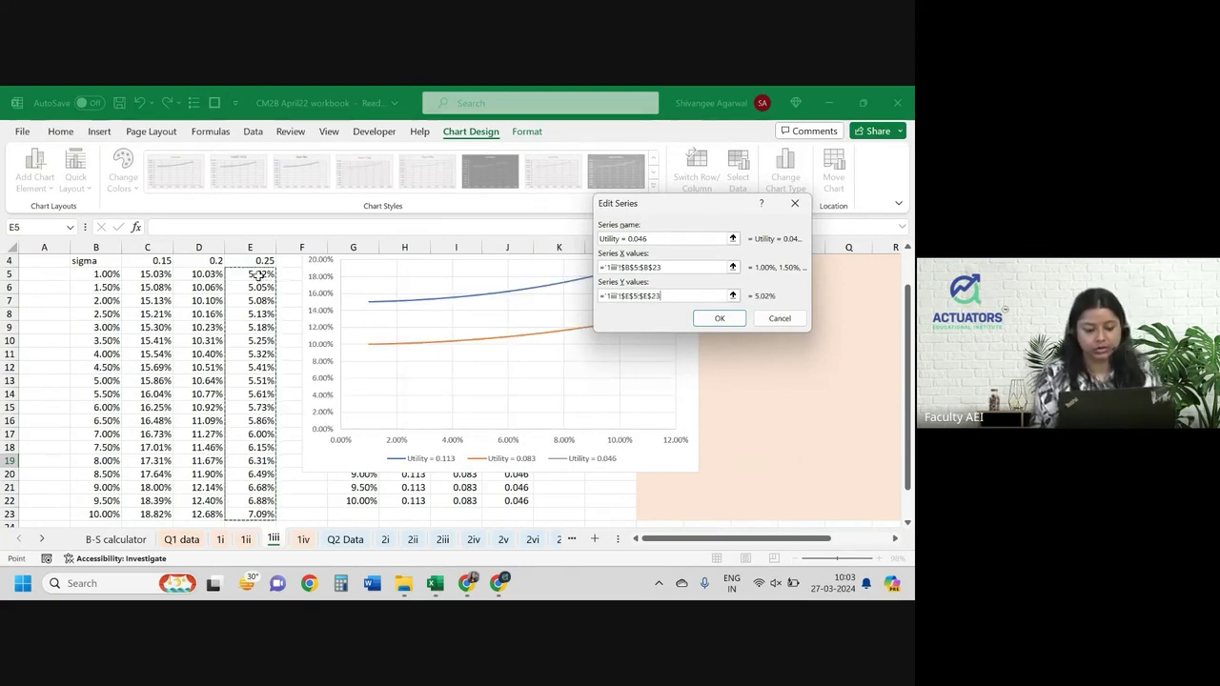
pyautogui.click(720, 318)
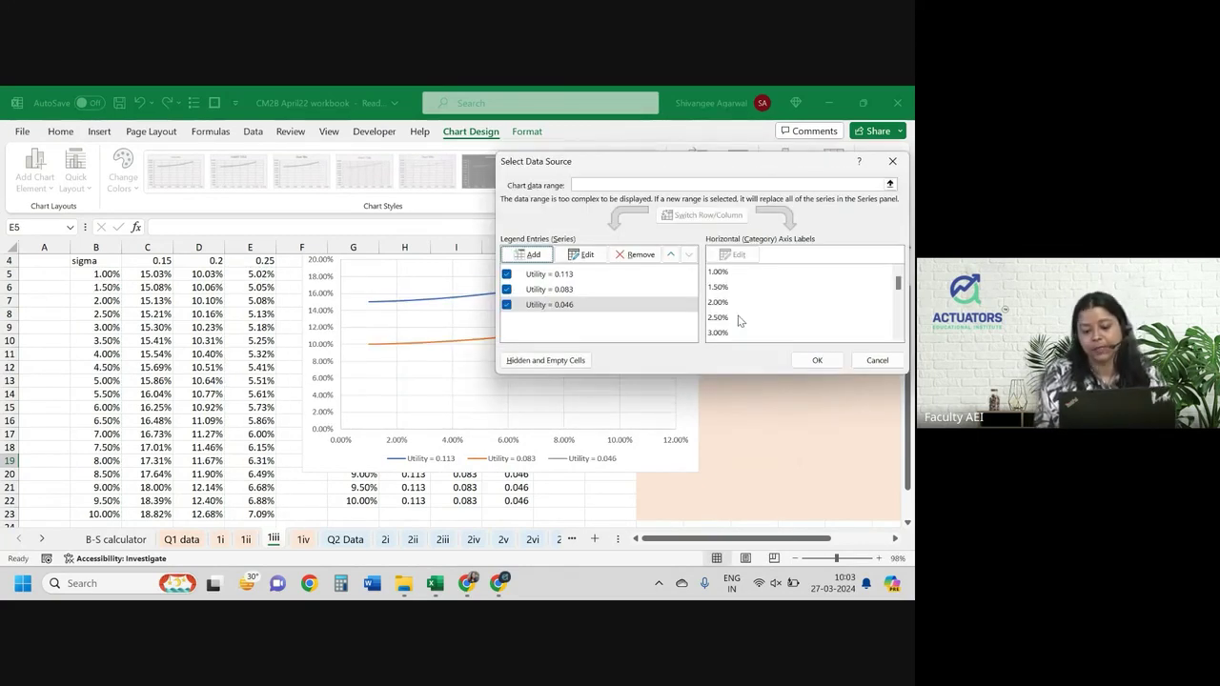
pyautogui.click(817, 359)
pyautogui.scroll(1, 751, 389)
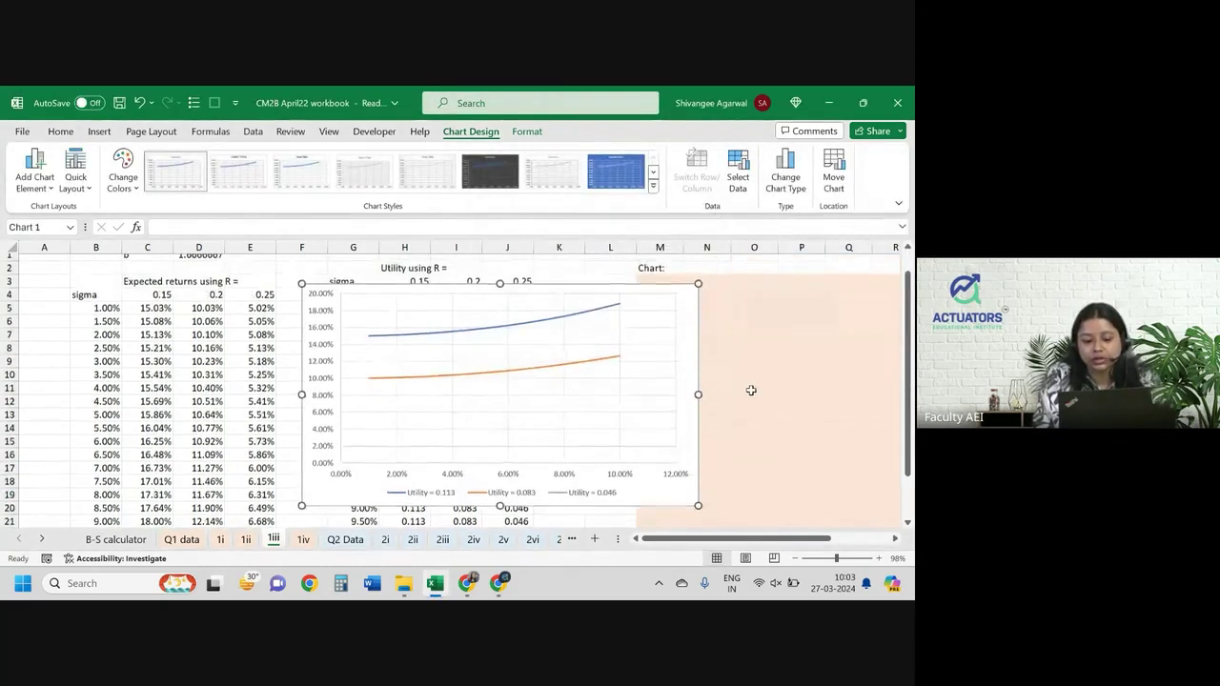
# - Try to set the Y values of the chart's "Utility = 0.046" series to the 0.25 expected returns in E5:E23
pyautogui.click(654, 371)
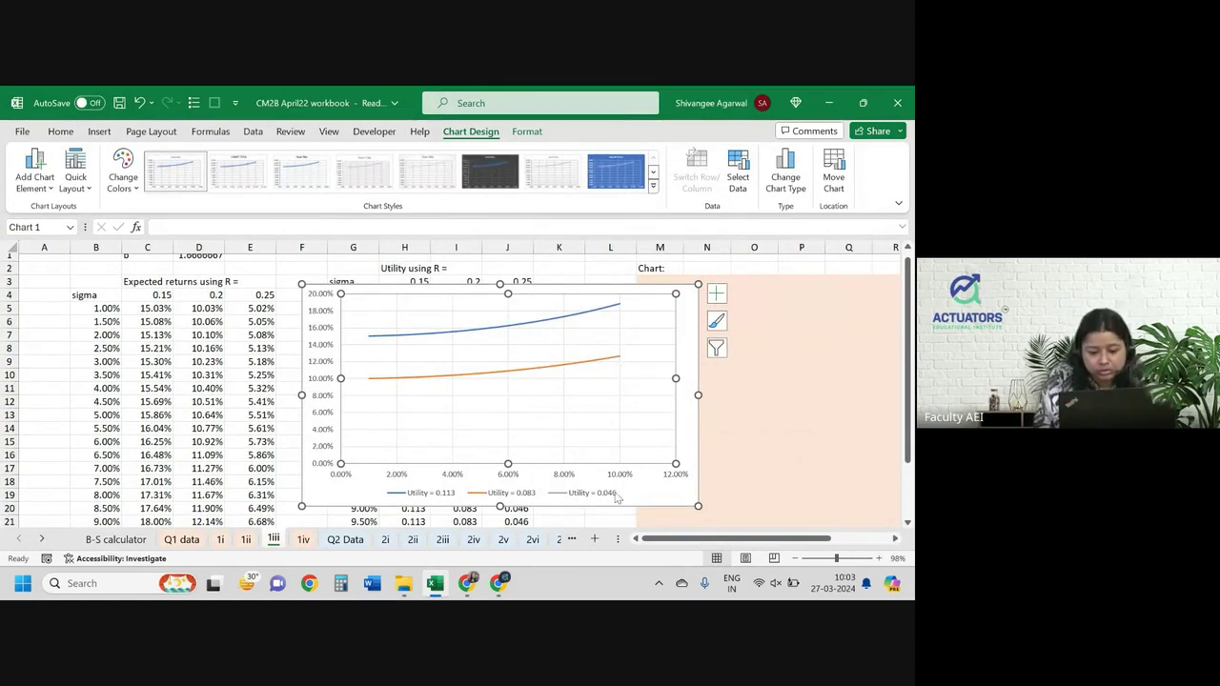
pyautogui.click(717, 401)
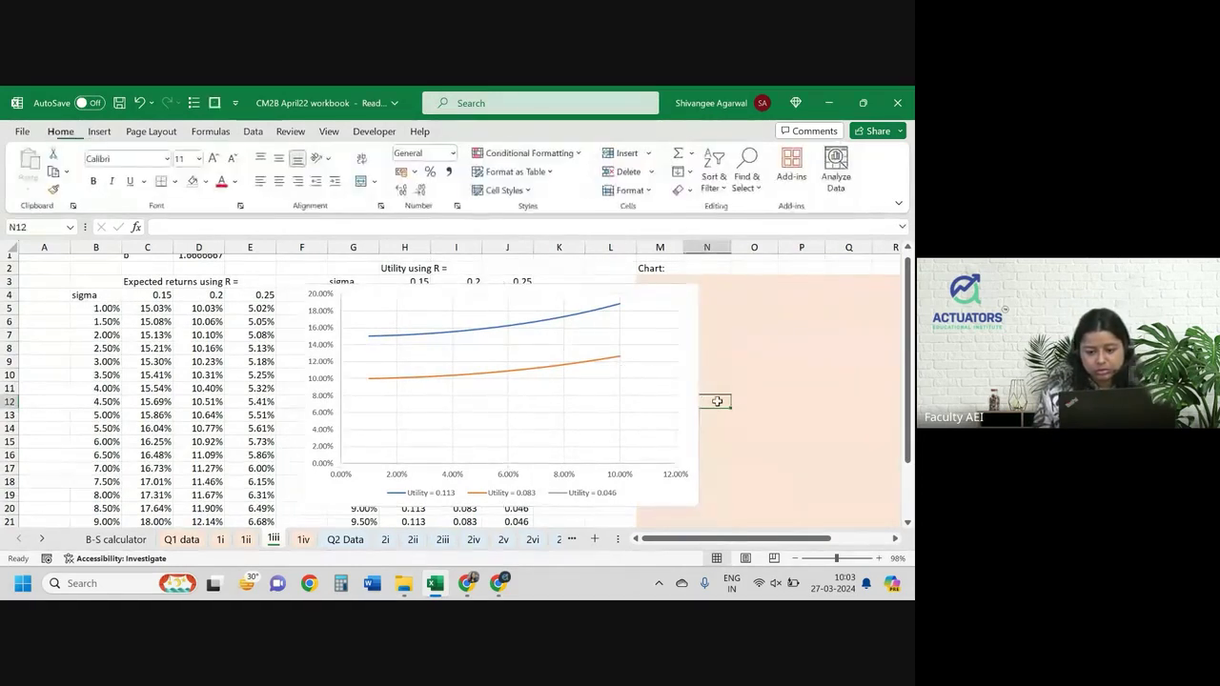
pyautogui.click(688, 338)
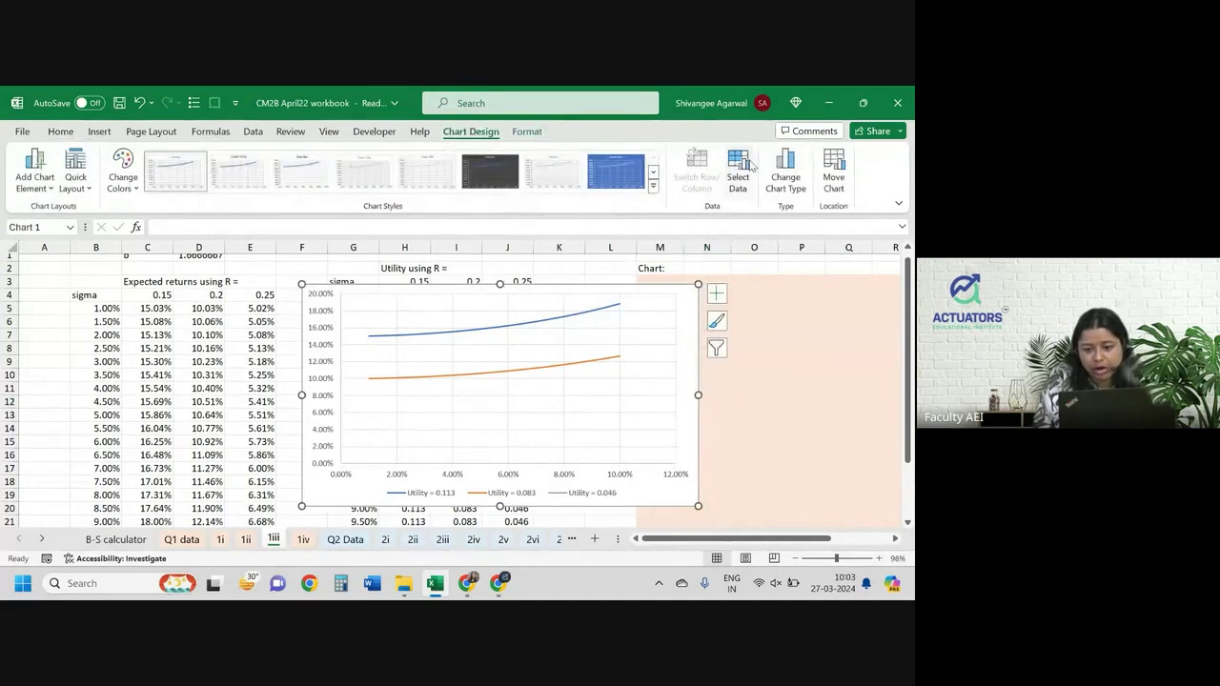
pyautogui.click(749, 168)
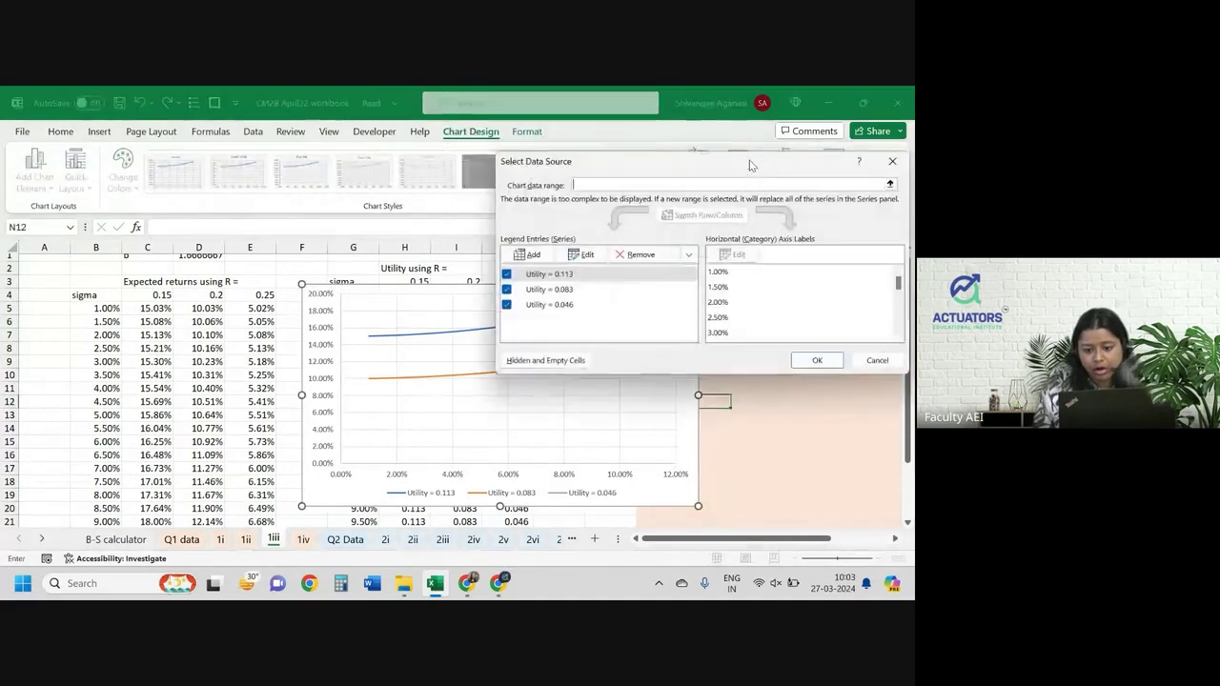
pyautogui.click(567, 307)
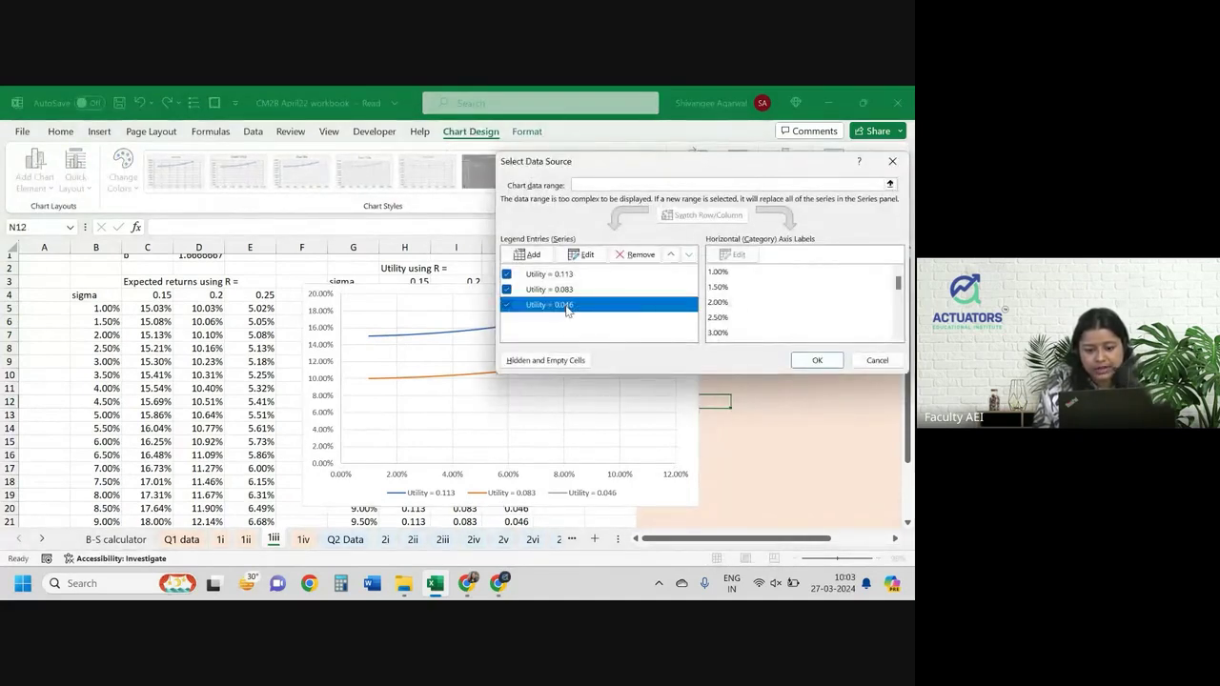
pyautogui.click(583, 254)
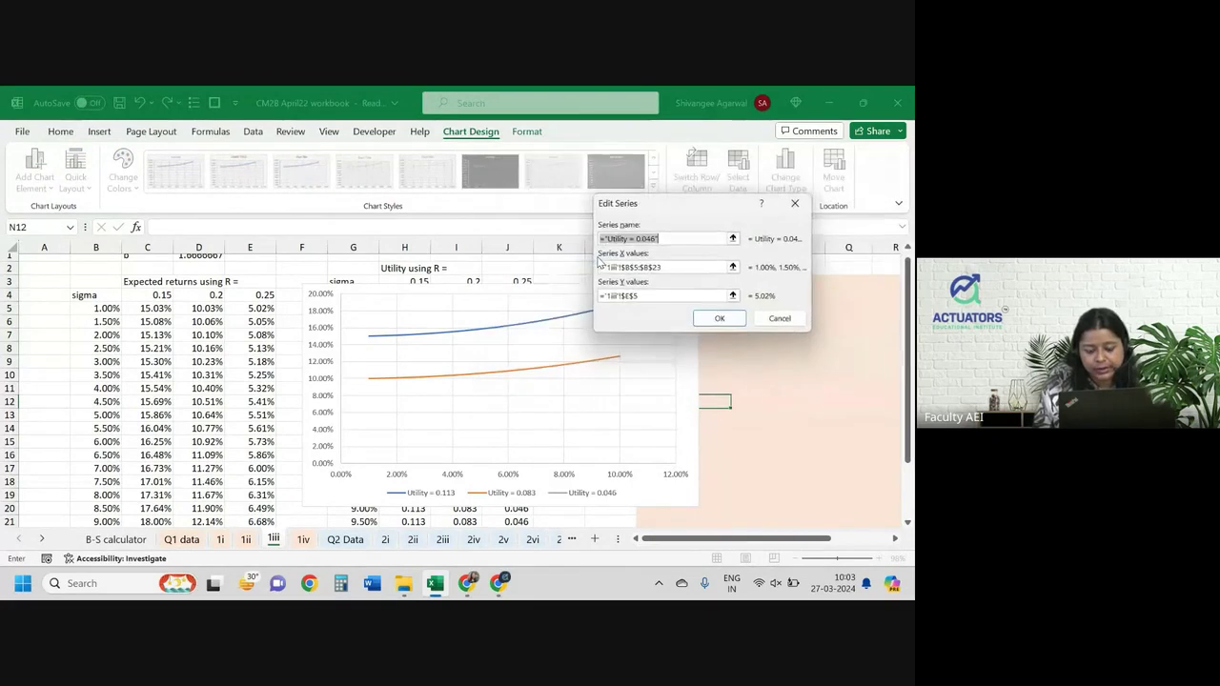
pyautogui.click(641, 296)
pyautogui.press('BackSpace')
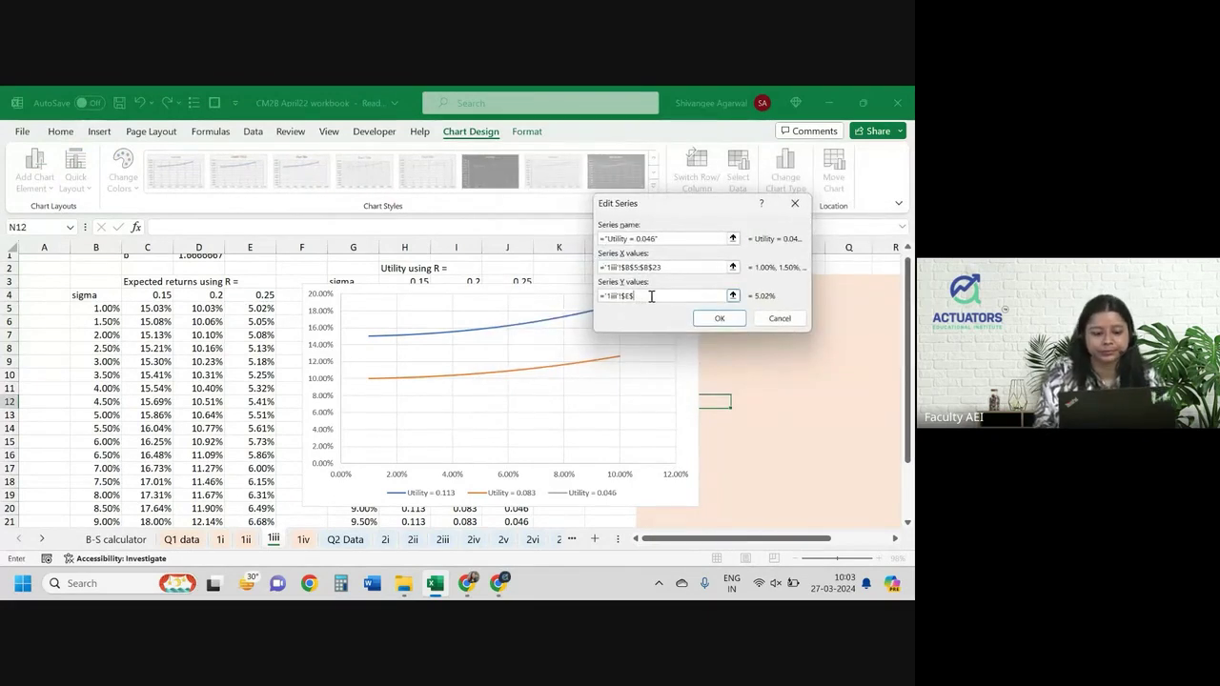
pyautogui.click(245, 313)
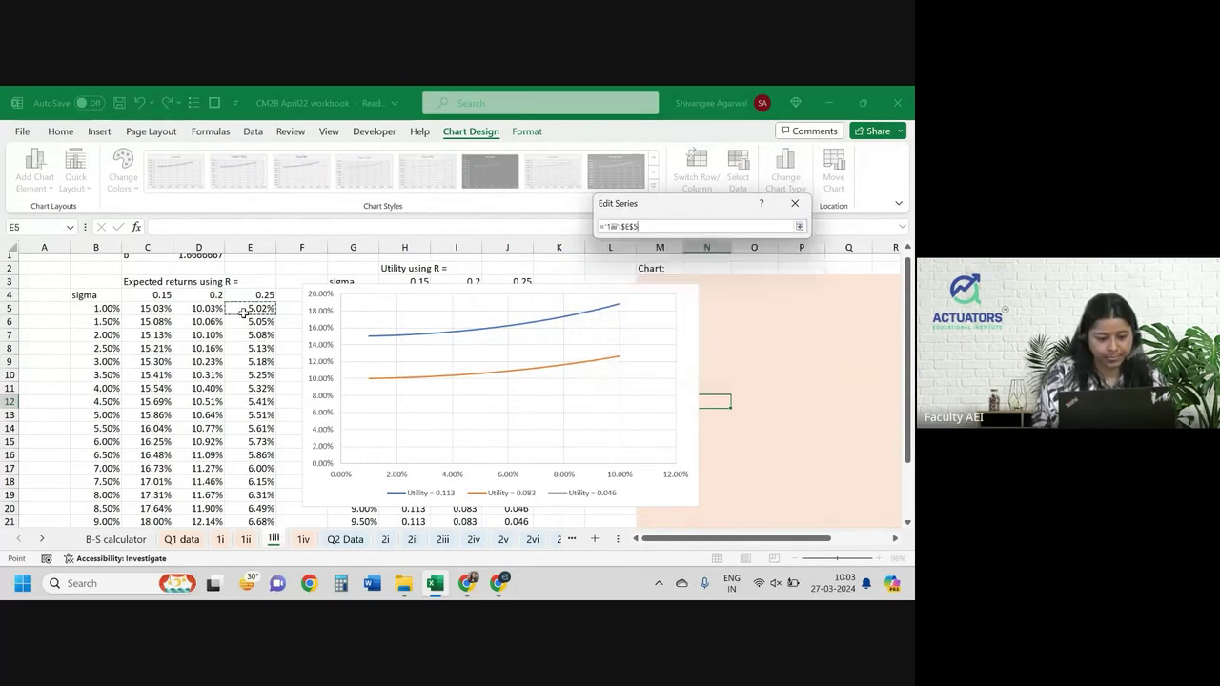
pyautogui.hotkey('ctrl', 'shift', 'Down')
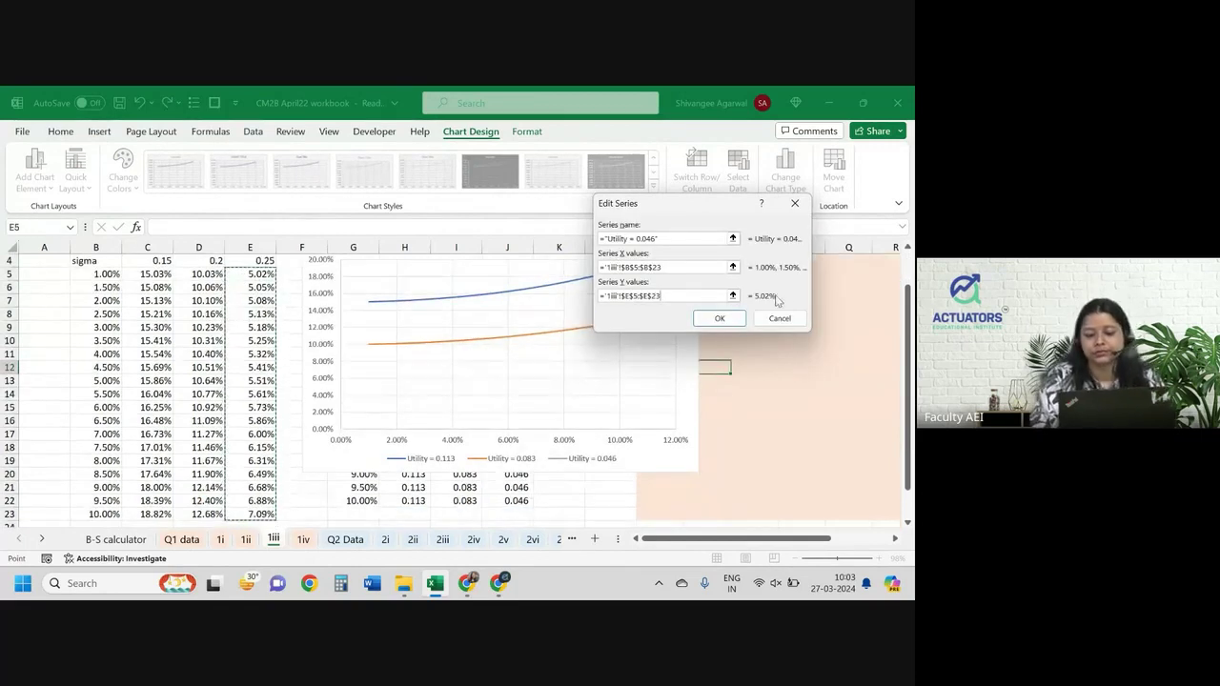
pyautogui.click(720, 318)
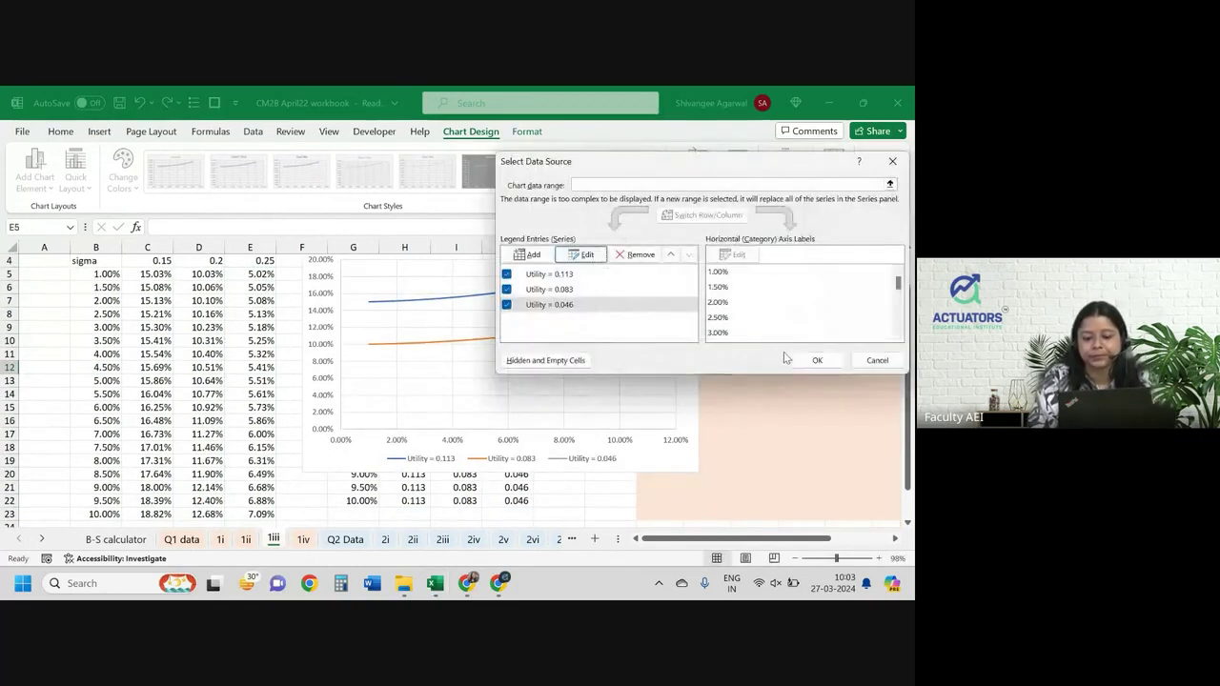
pyautogui.click(816, 359)
pyautogui.scroll(1, 613, 395)
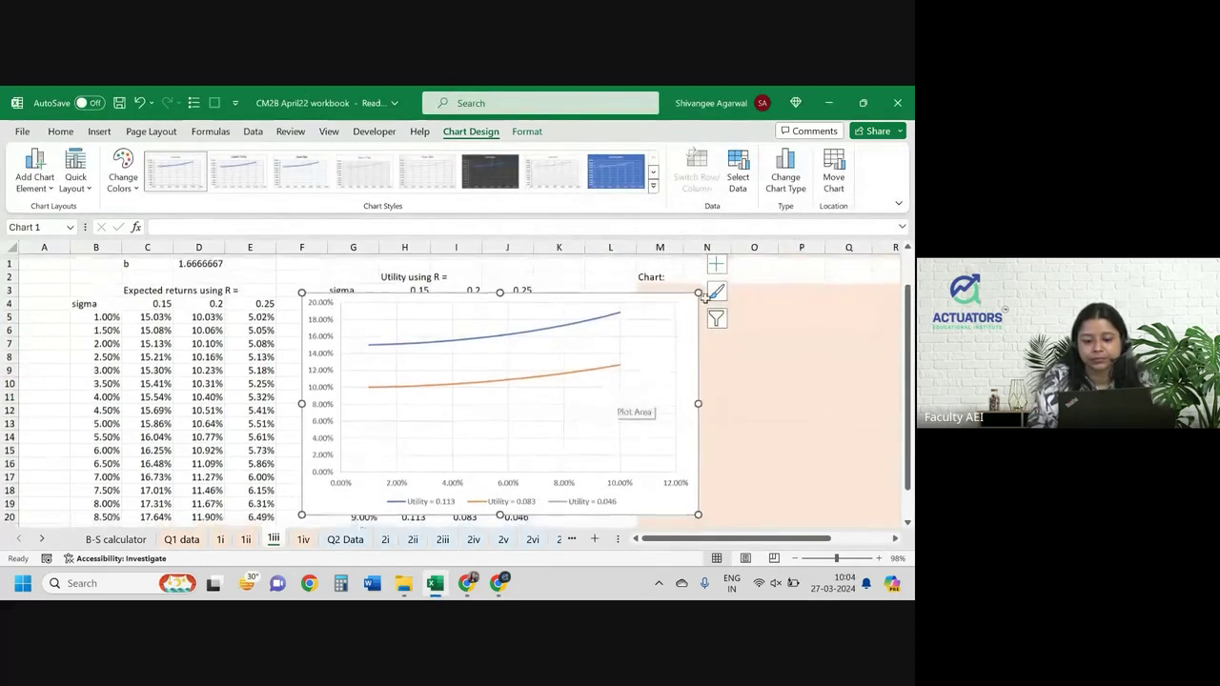
# - Reselect E5:E23 as the Y values of the "Utility = 0.046" series and apply the chart data changes
pyautogui.click(737, 177)
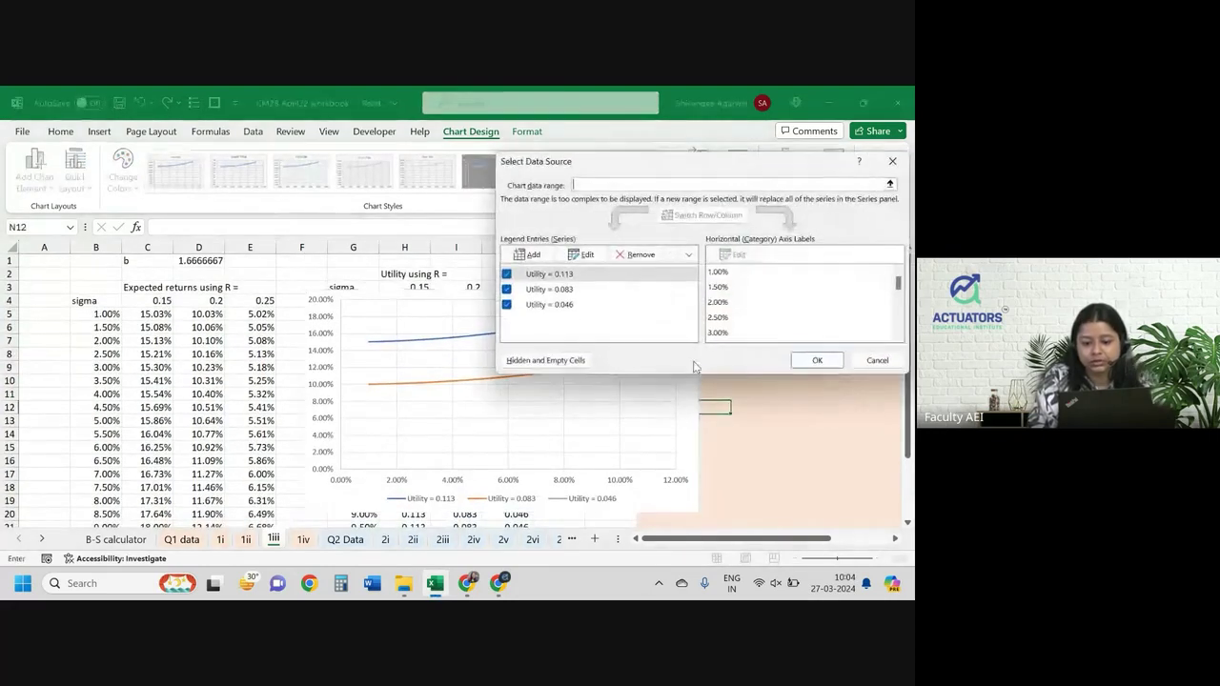
pyautogui.click(566, 306)
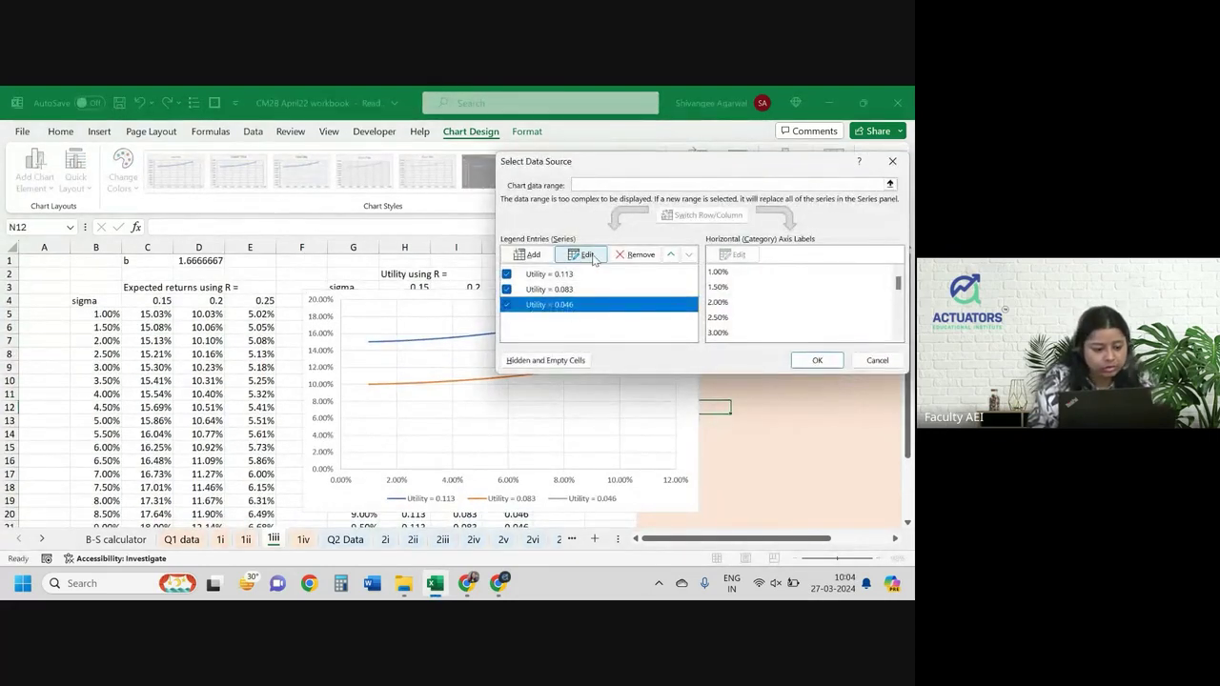
pyautogui.click(588, 256)
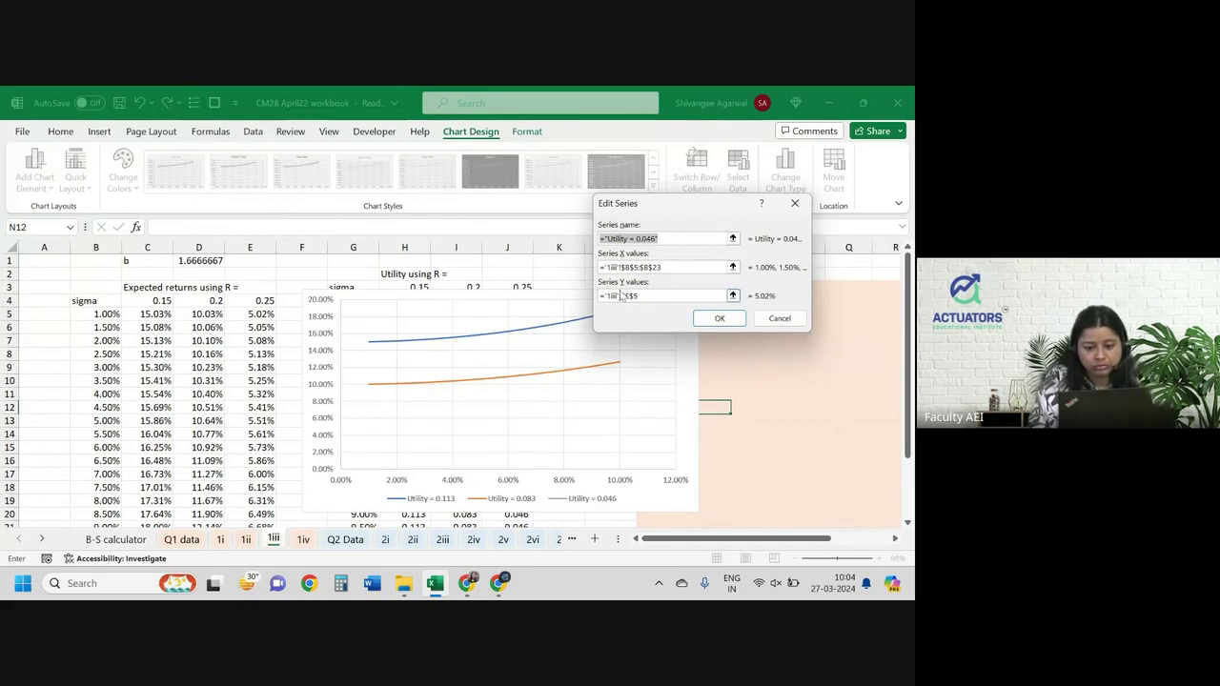
pyautogui.click(642, 298)
pyautogui.moveTo(642, 297); pyautogui.dragTo(604, 298)
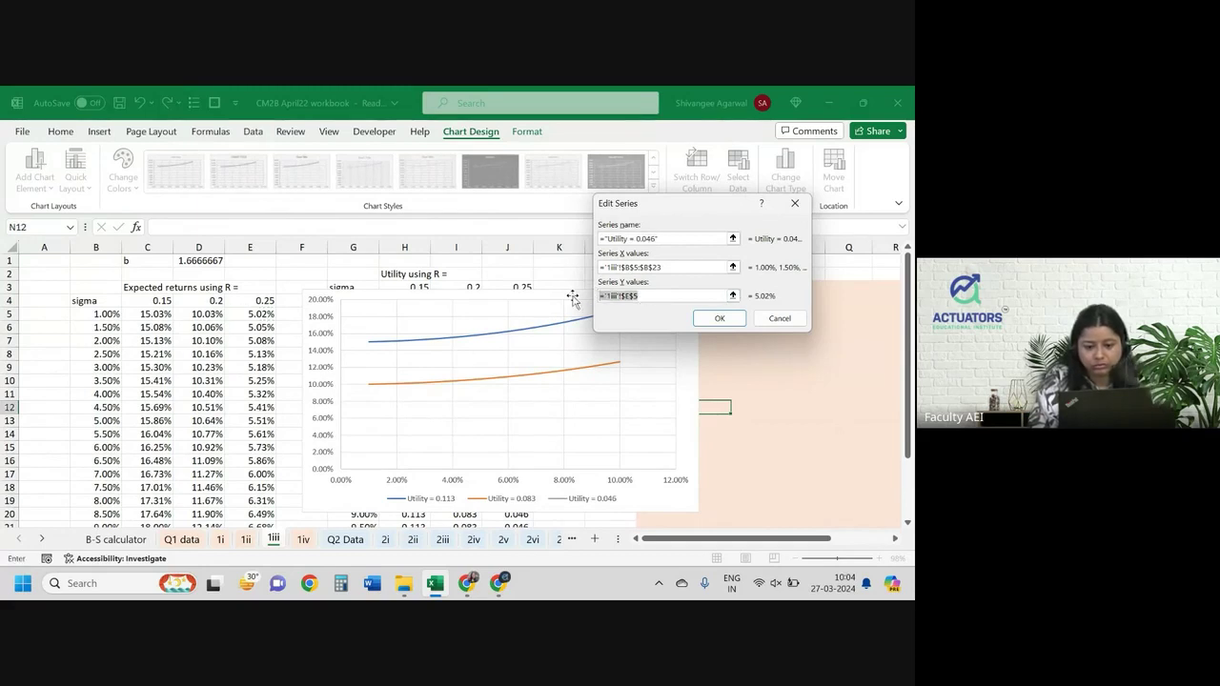
pyautogui.click(265, 314)
pyautogui.moveTo(265, 315); pyautogui.dragTo(252, 522)
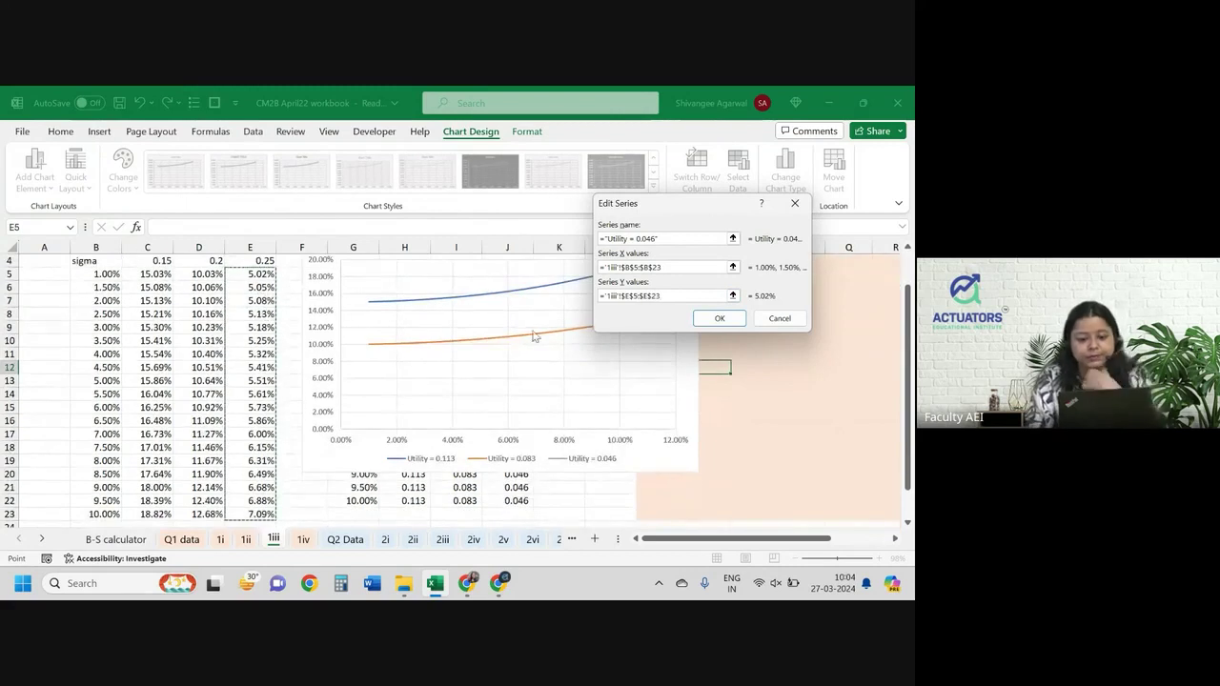
pyautogui.click(722, 320)
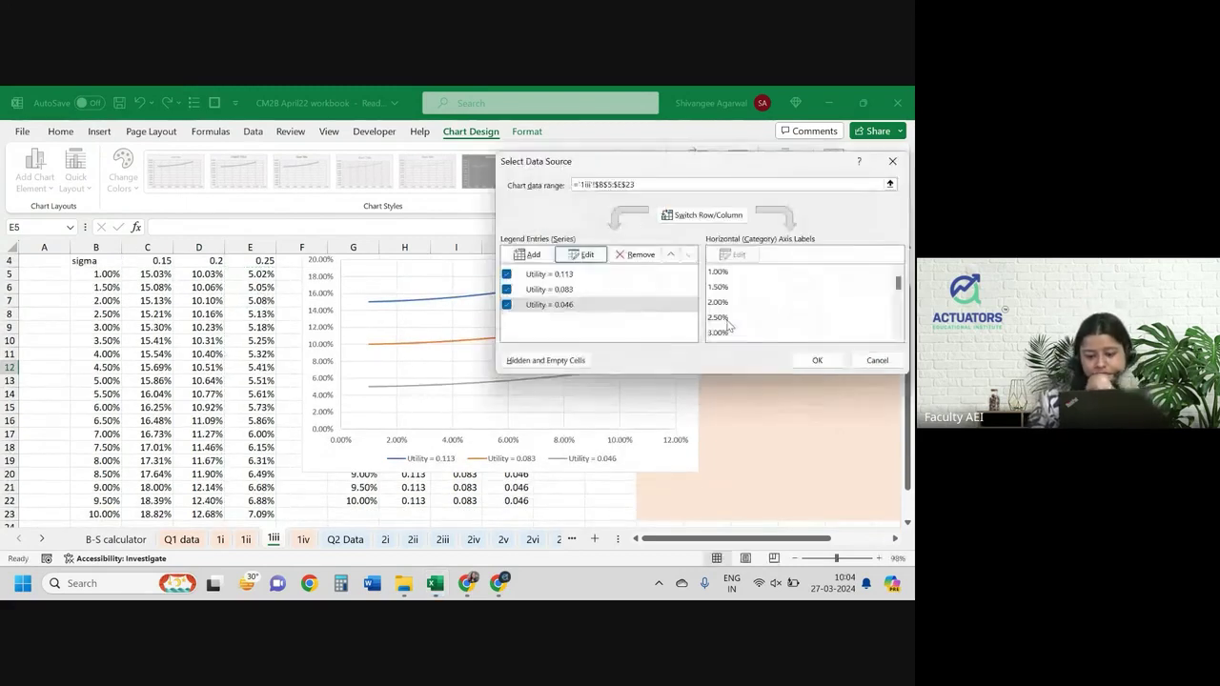
pyautogui.click(815, 361)
pyautogui.scroll(1, 654, 276)
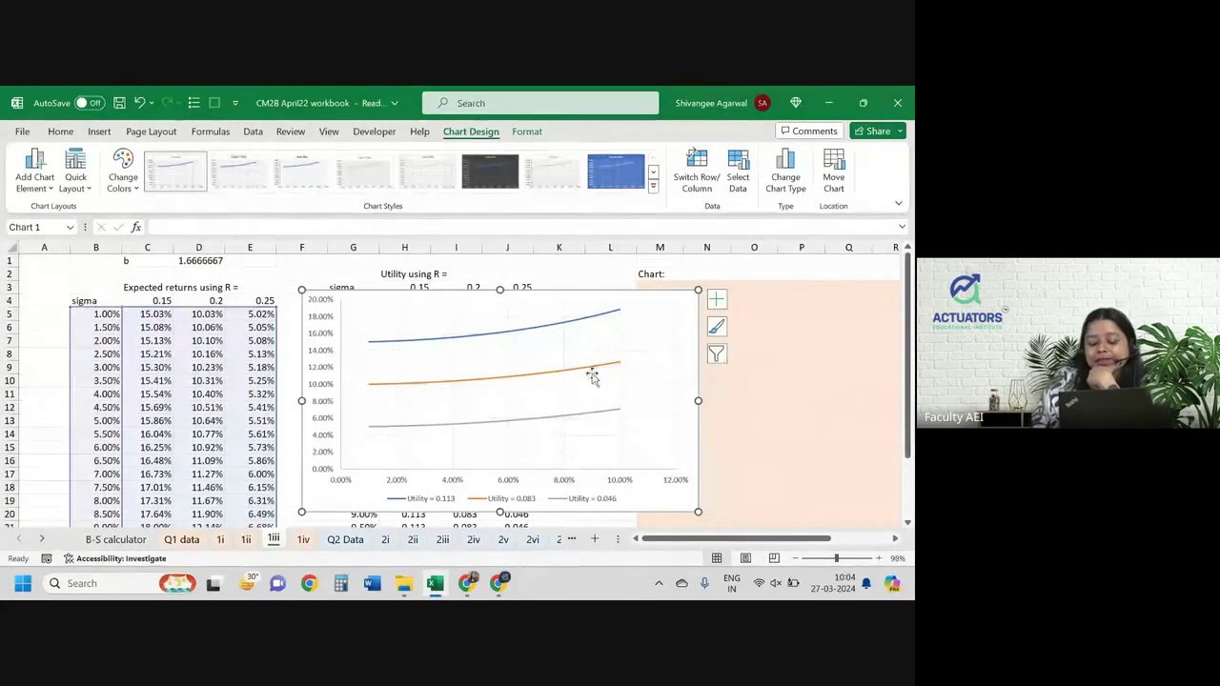
# - Set the chart's text colour to black
pyautogui.click(60, 131)
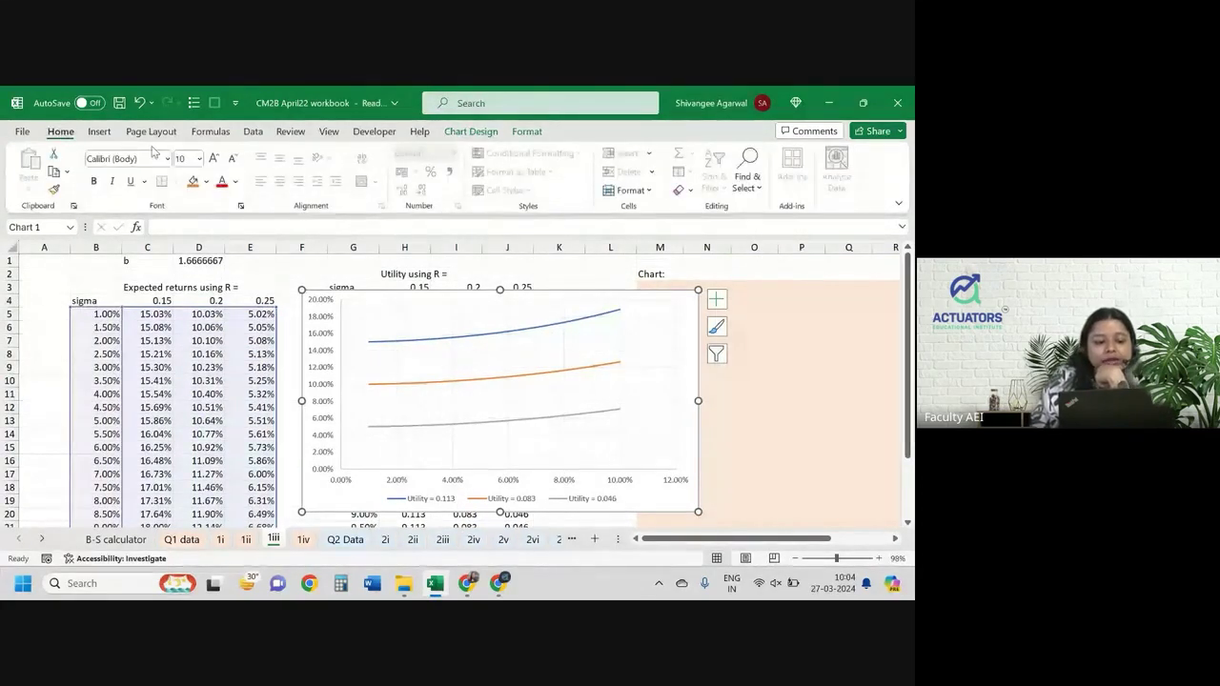
pyautogui.click(206, 181)
pyautogui.press('Escape')
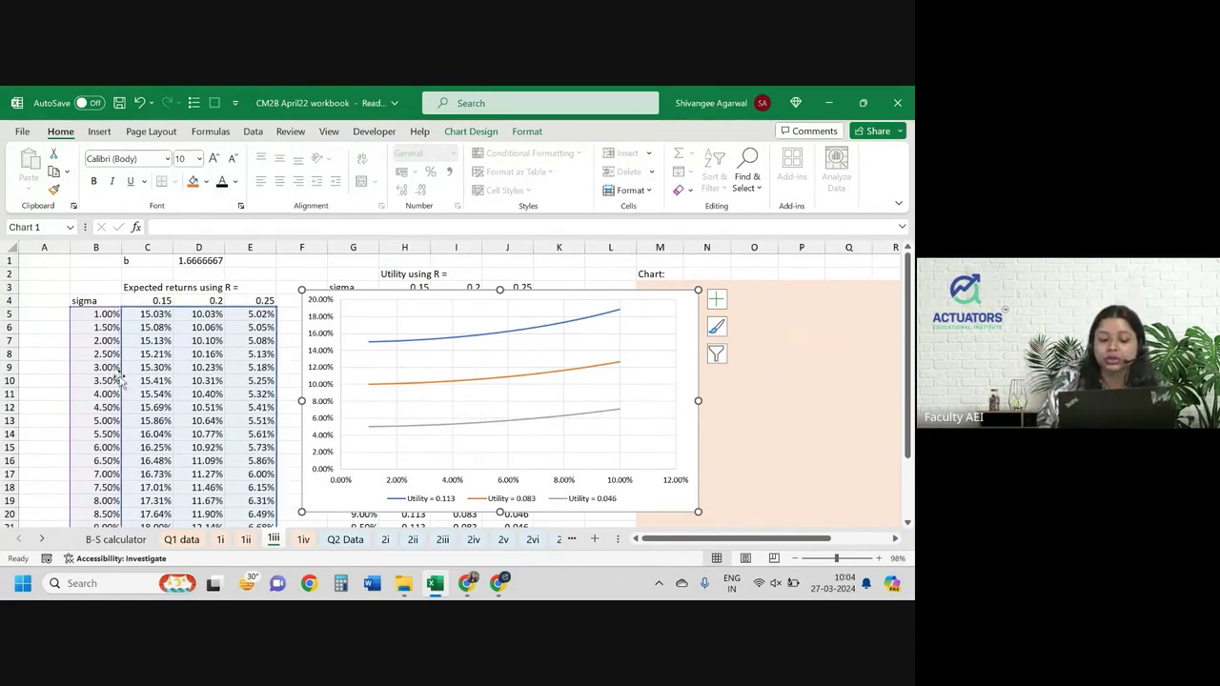
# - Compare the sigma and expected return pairs with the plotted lines and part (ii)'s constant utility wording in the browser's exam paper
pyautogui.click(98, 315)
pyautogui.moveTo(98, 315); pyautogui.dragTo(150, 380)
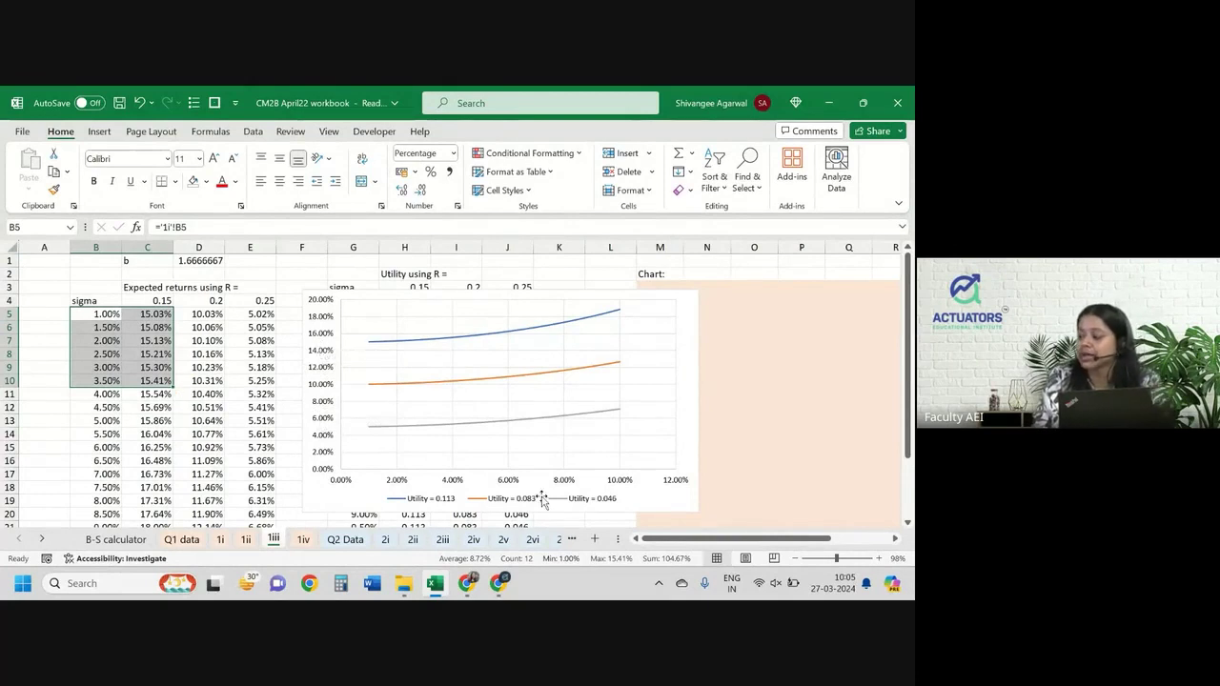
pyautogui.keyDown('ctrl'); pyautogui.scroll(2, 547, 324); pyautogui.keyUp('ctrl')
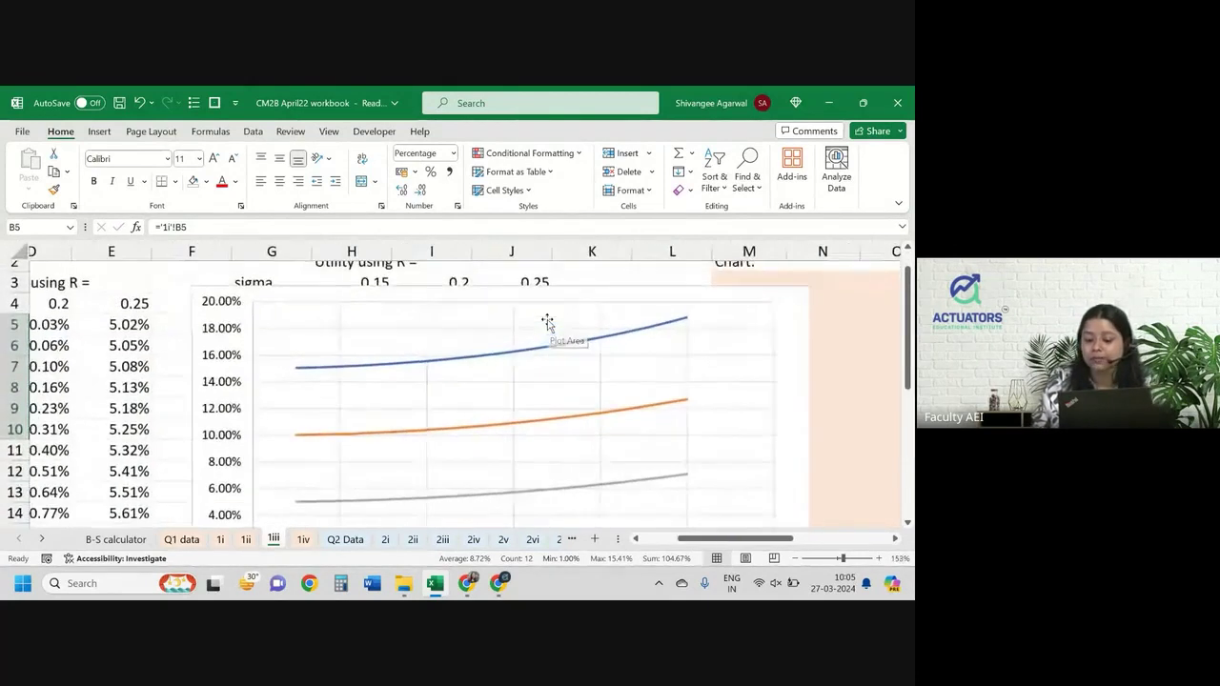
pyautogui.keyDown('ctrl'); pyautogui.scroll(-1, 547, 325); pyautogui.keyUp('ctrl')
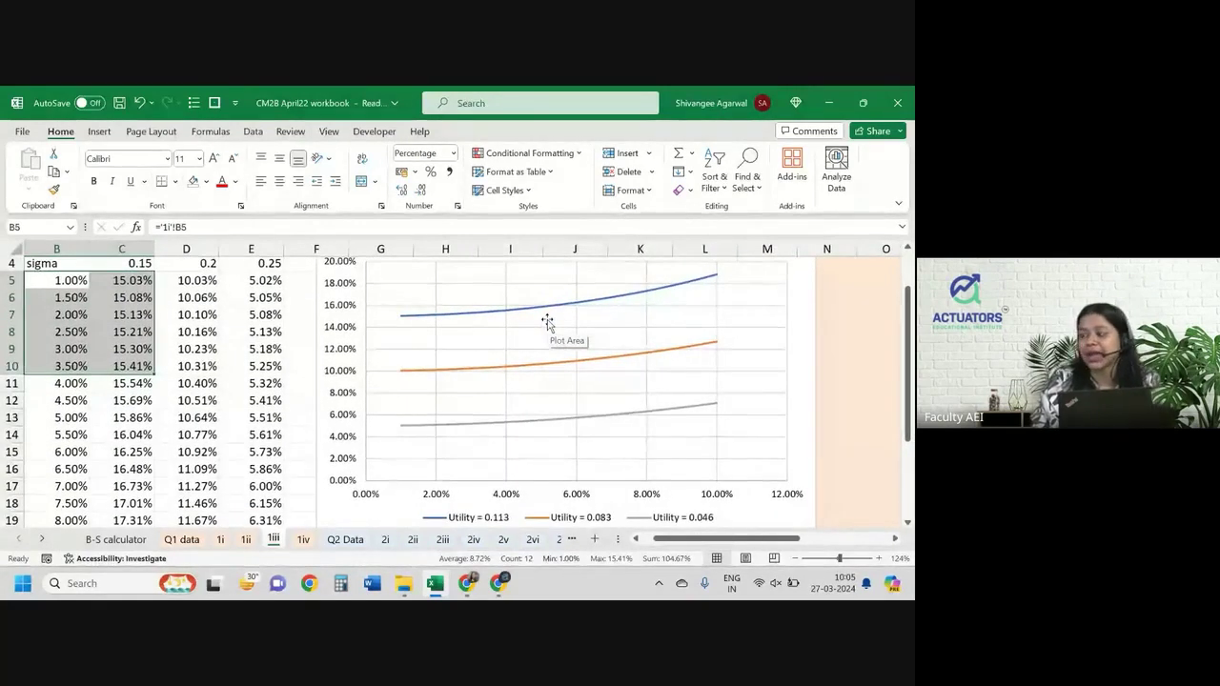
pyautogui.hotkey('alt', 'Tab')
pyautogui.moveTo(514, 333); pyautogui.dragTo(666, 348)
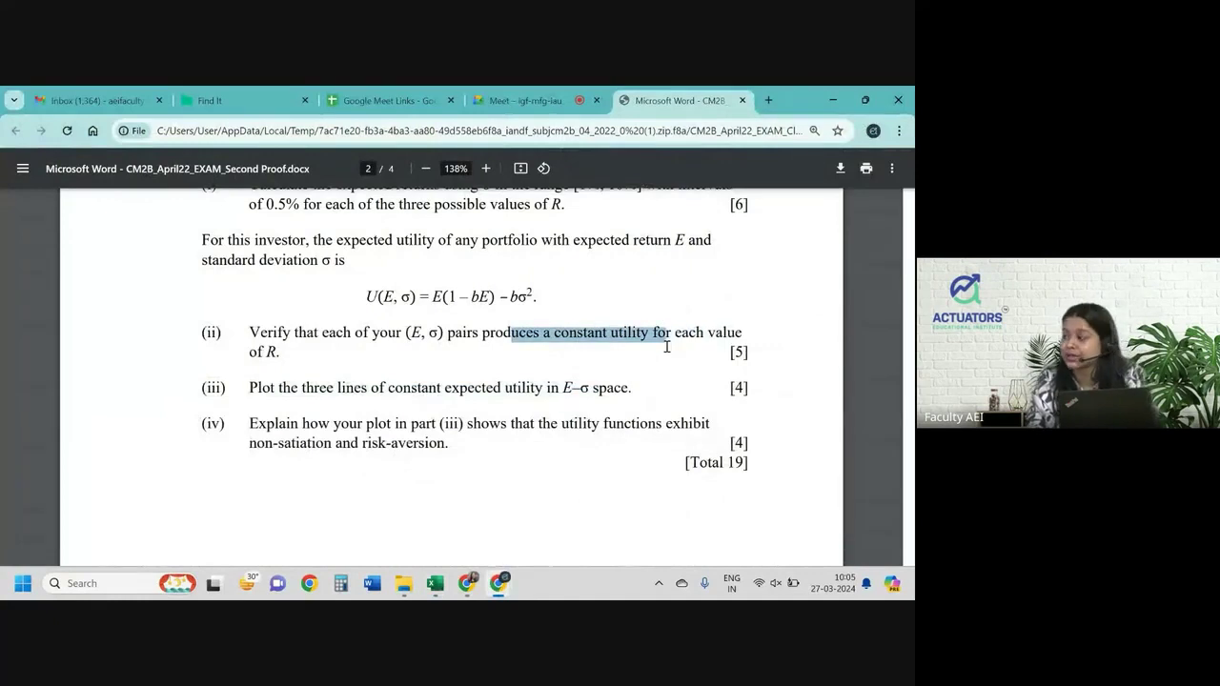
pyautogui.hotkey('alt', 'Tab')
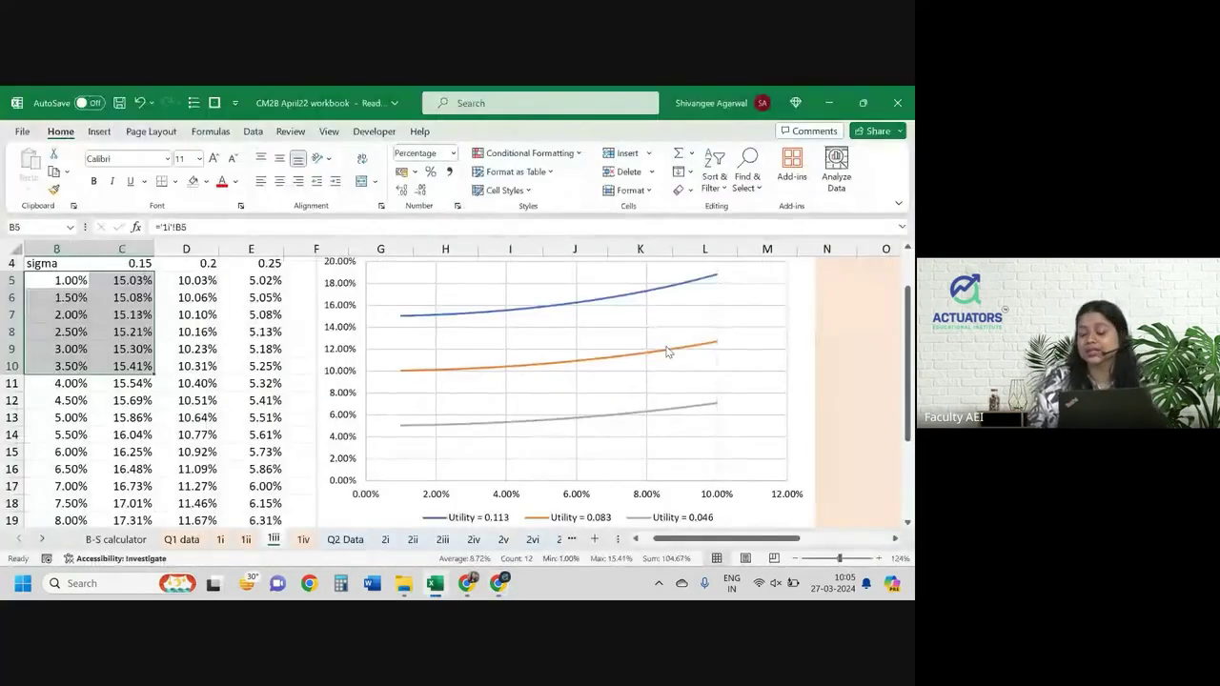
# - Set the maximum bound of the chart's horizontal sigma axis to 10%
pyautogui.scroll(1, 666, 351)
pyautogui.scroll(-1, 666, 352)
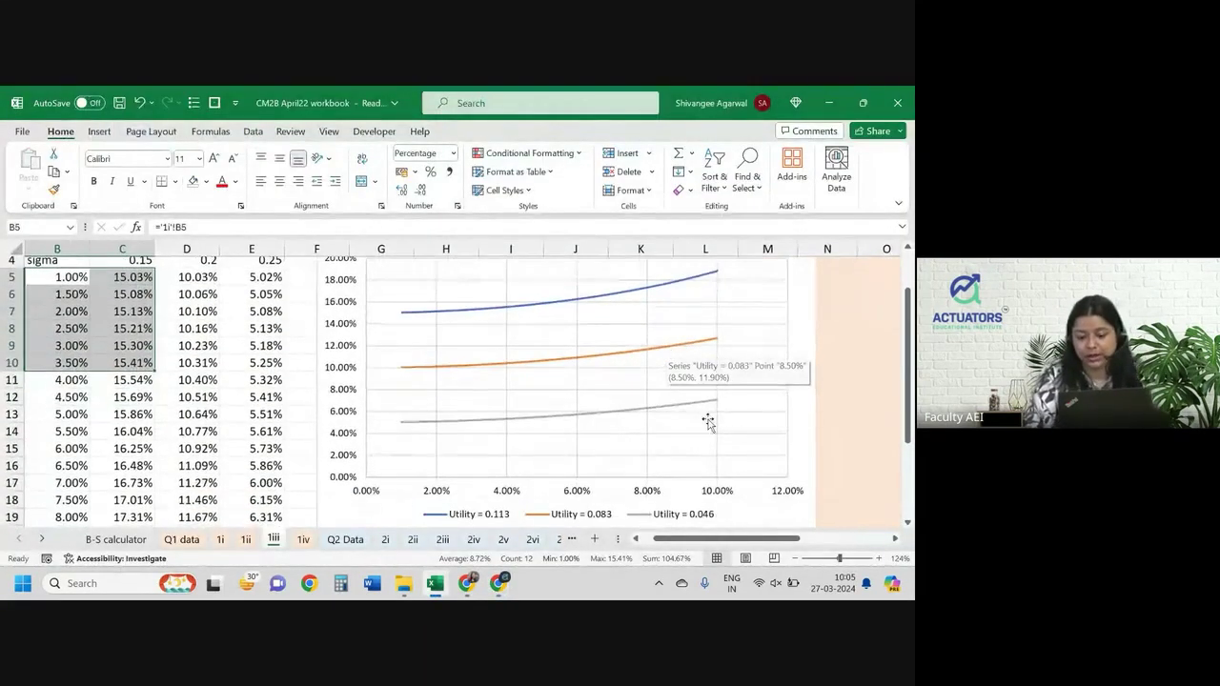
pyautogui.doubleClick(719, 492)
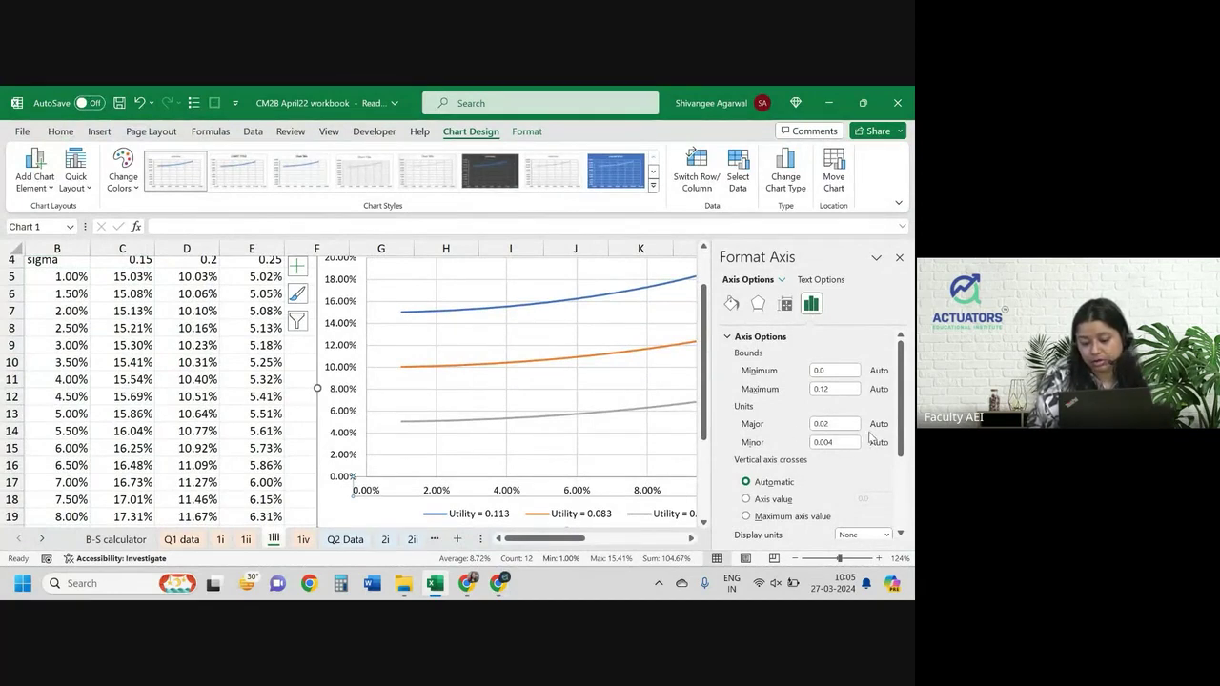
pyautogui.click(838, 389)
pyautogui.press('BackSpace')
pyautogui.press('BackSpace')
pyautogui.write('08')
pyautogui.press('Return')
# - Format the horizontal axis labels as percentages with 1 decimal place
pyautogui.scroll(-2, 812, 431)
pyautogui.scroll(-1, 812, 432)
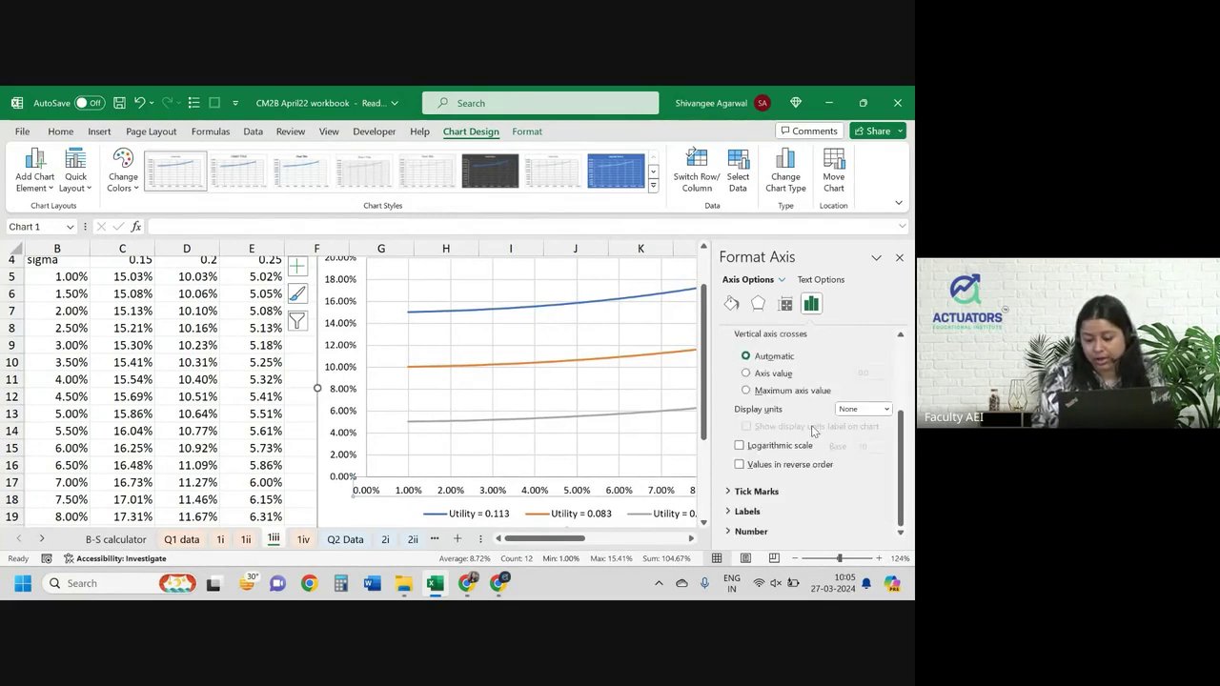
pyautogui.click(737, 531)
pyautogui.click(816, 473)
pyautogui.press('BackSpace')
pyautogui.write('1')
pyautogui.hotkey('ctrl', 'z')
# - Set the vertical axis labels to 1 decimal place, then close the axis formatting and deselect the chart
pyautogui.scroll(-2, 828, 396)
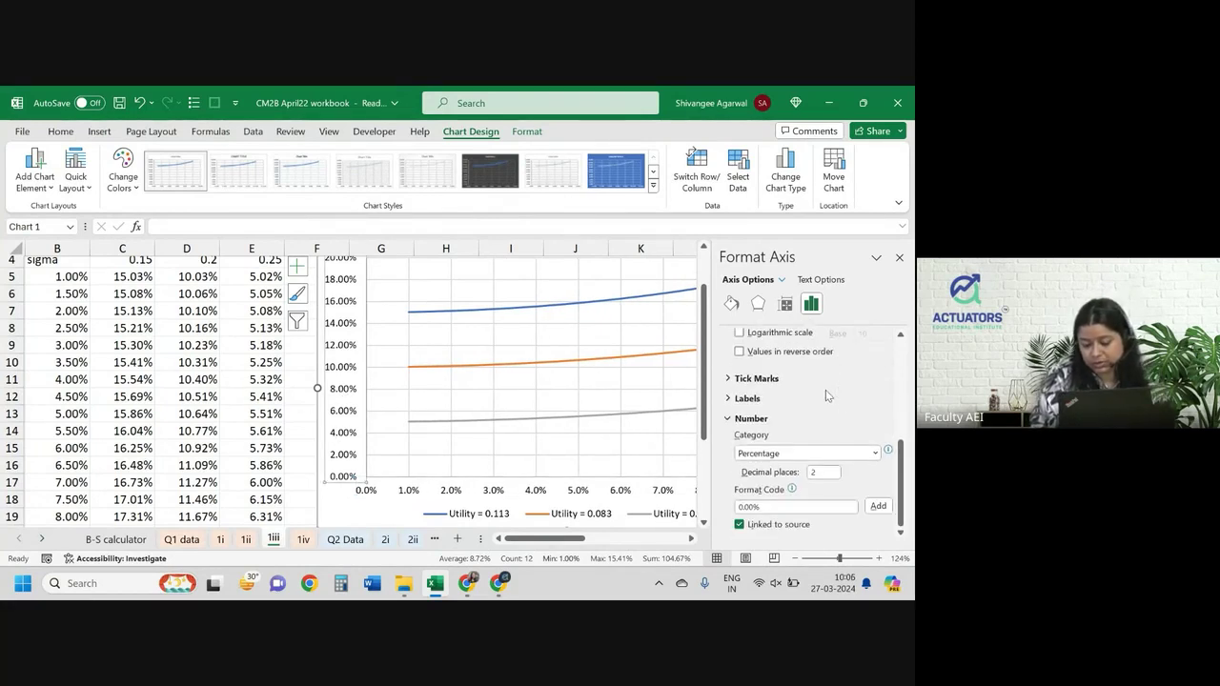
pyautogui.doubleClick(824, 473)
pyautogui.write('1')
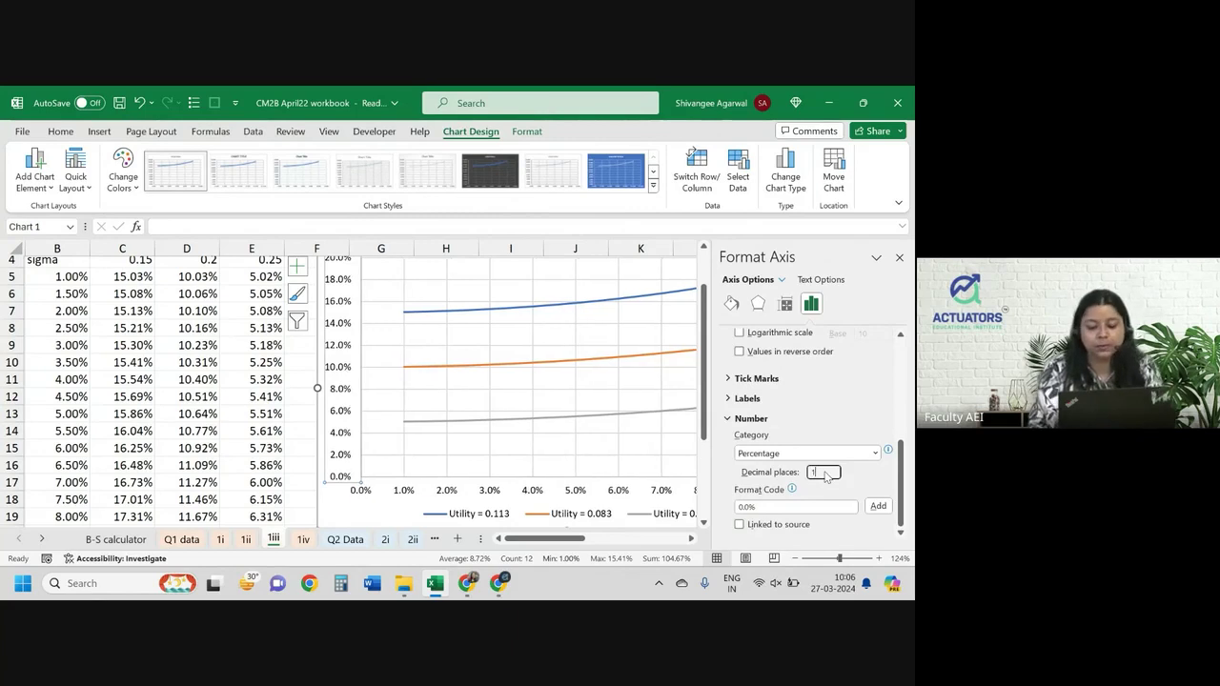
pyautogui.click(898, 258)
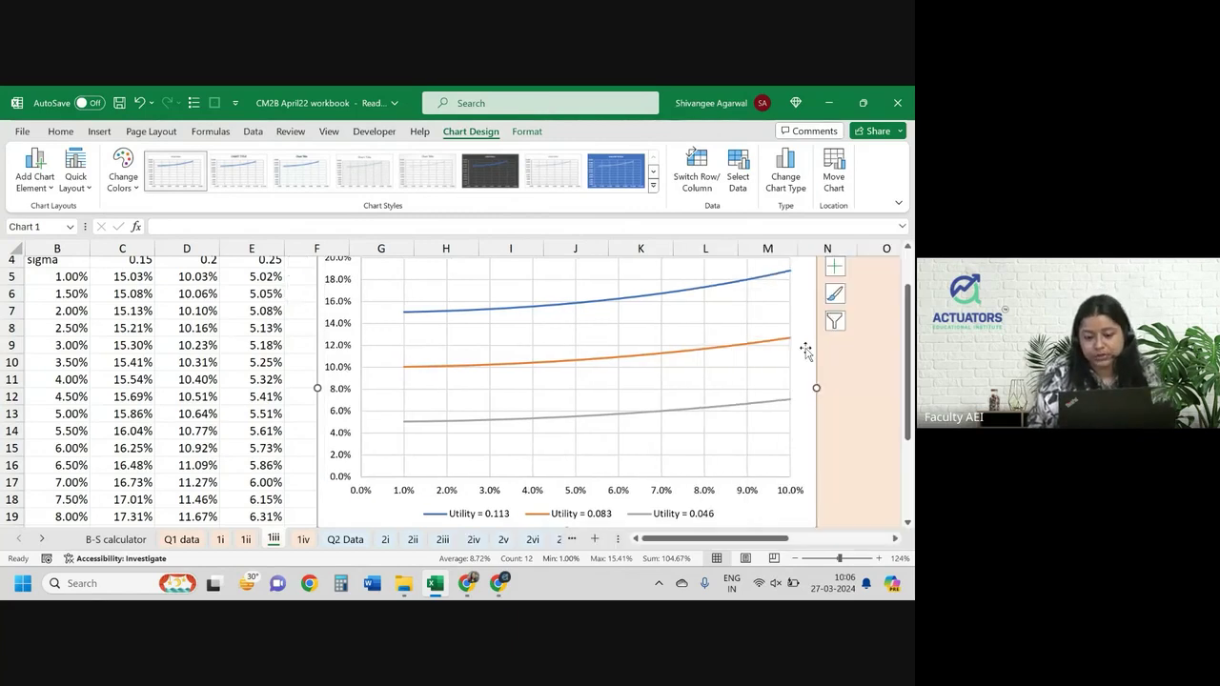
pyautogui.click(861, 415)
# - Review the three constant utility lines in the formatted chart, including its axes and legend
pyautogui.scroll(2, 861, 417)
pyautogui.scroll(-2, 861, 418)
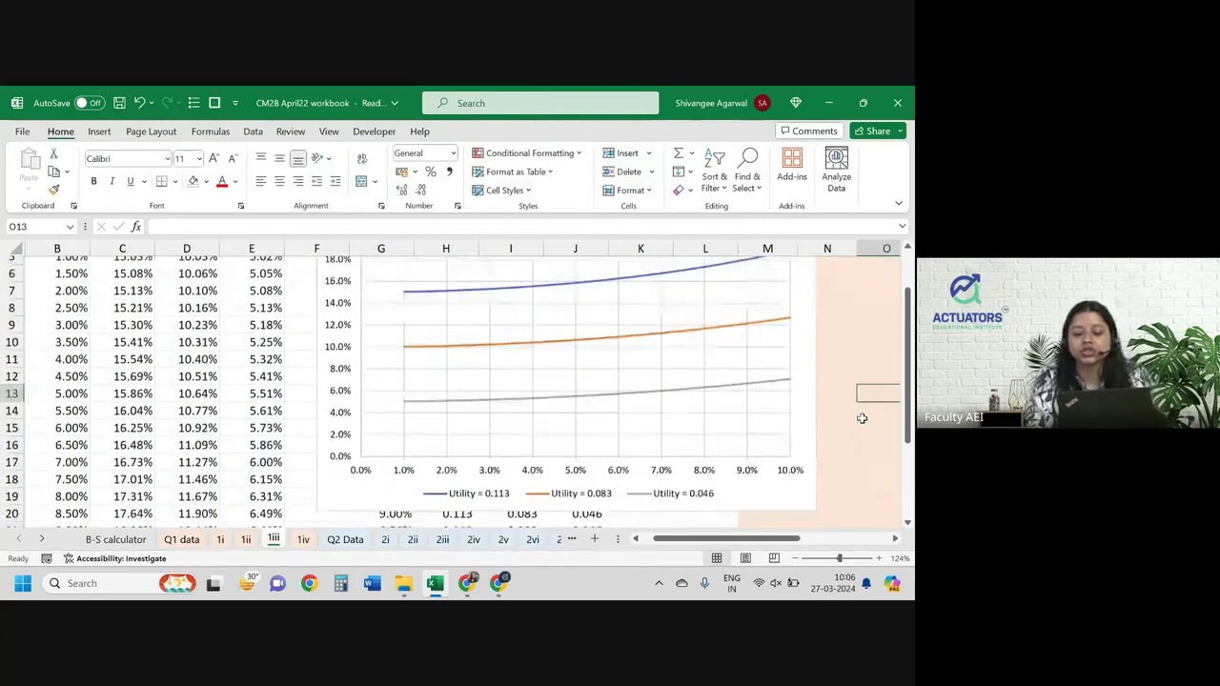
pyautogui.scroll(1, 861, 418)
pyautogui.scroll(-1, 861, 418)
pyautogui.scroll(2, 862, 417)
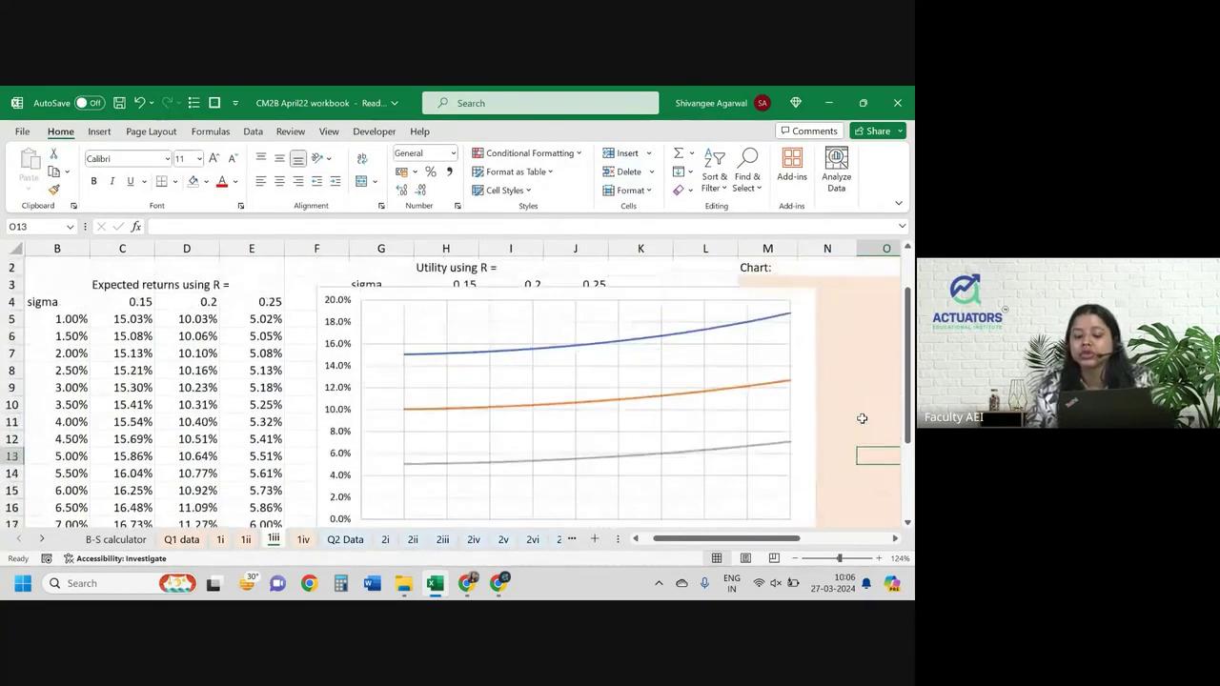
pyautogui.scroll(-1, 861, 417)
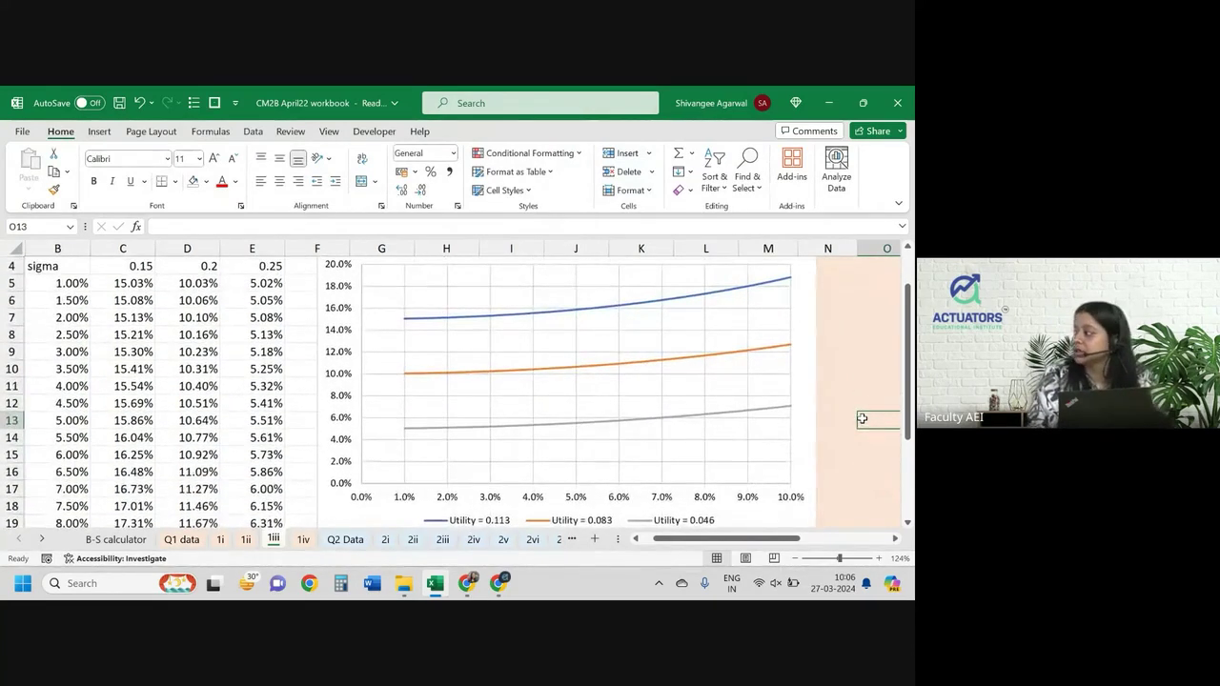
pyautogui.click(847, 400)
pyautogui.scroll(2, 846, 397)
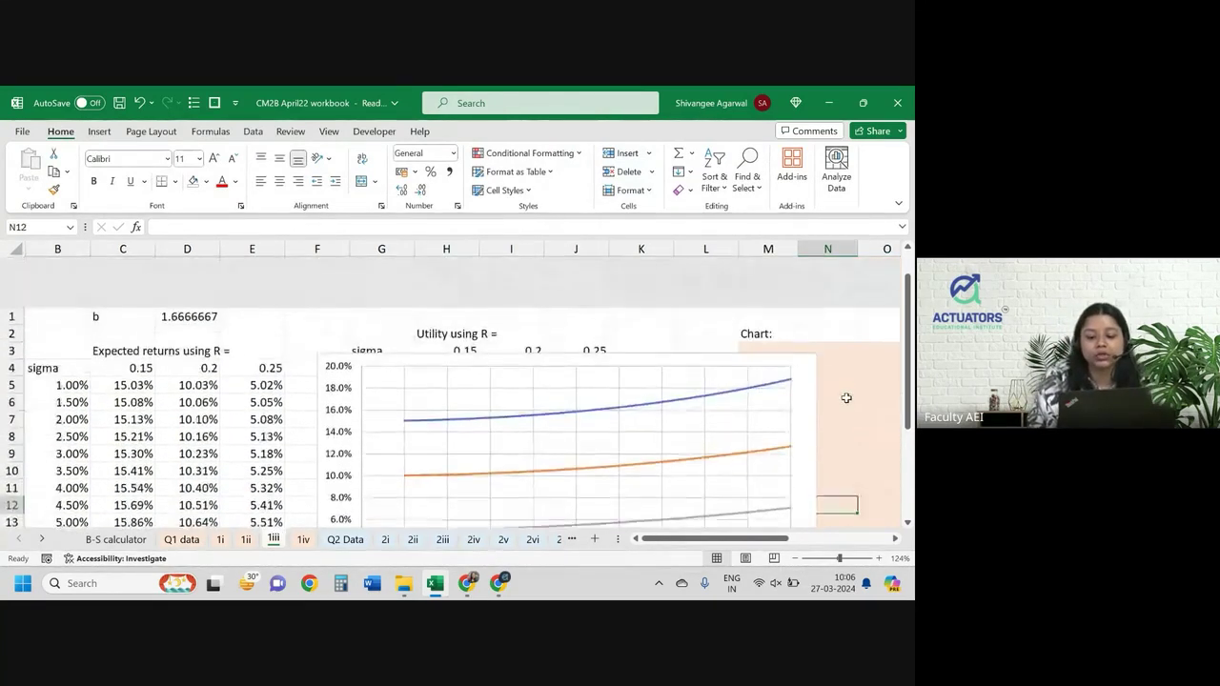
# - Move the constant utility chart into the shaded answer area beneath the "Chart:" label, starting at column M
pyautogui.click(324, 325)
pyautogui.moveTo(324, 325); pyautogui.dragTo(754, 315)
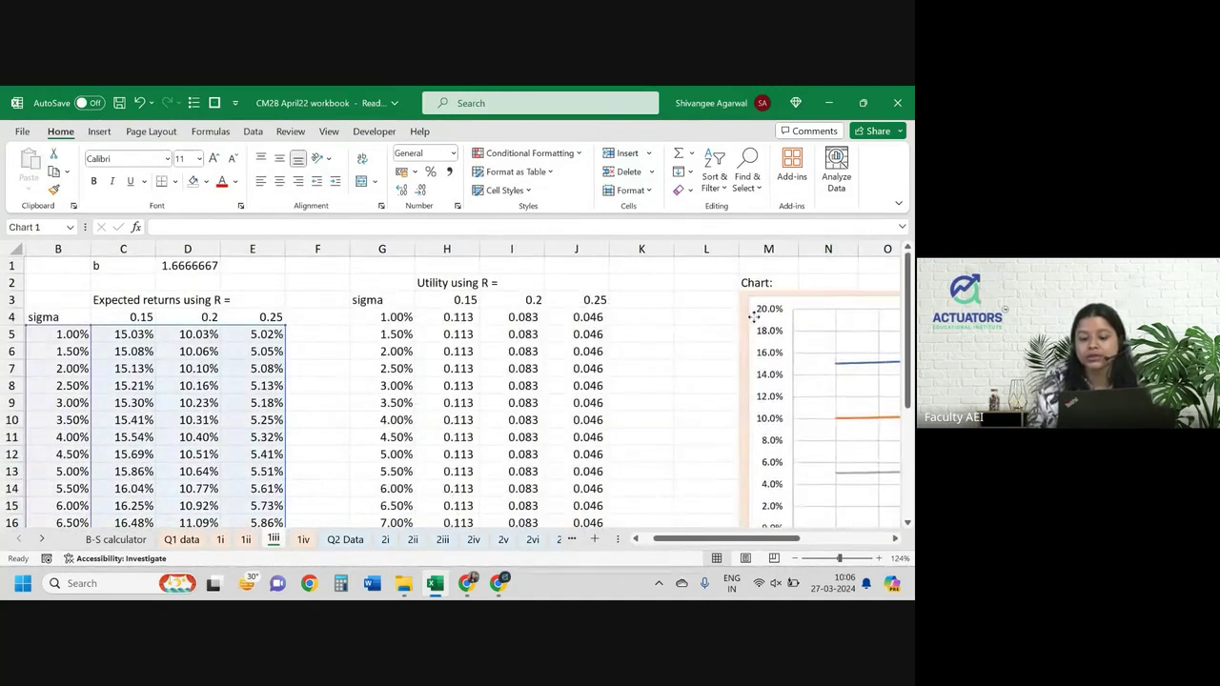
pyautogui.hscroll(3, 754, 316)
pyautogui.hscroll(1, 755, 316)
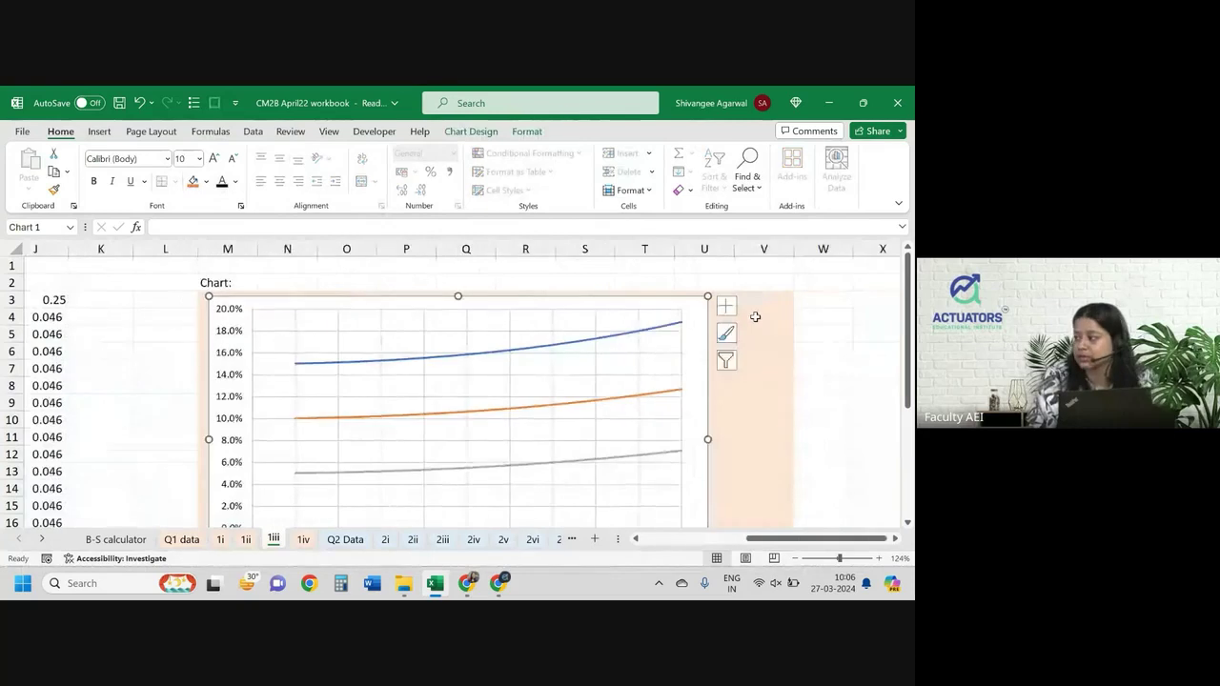
# - Enlarge the chart from its lower corner to reach column V so it fills the shaded area, and deselect it
pyautogui.scroll(-4, 754, 316)
pyautogui.moveTo(708, 394); pyautogui.dragTo(770, 446)
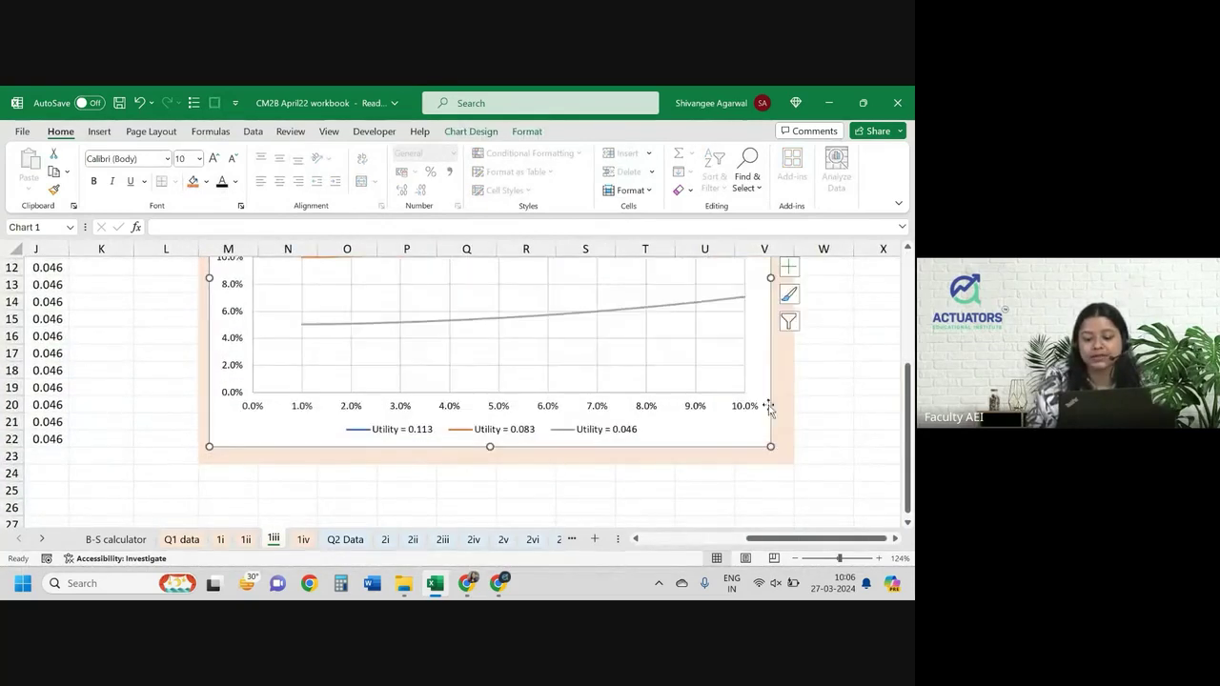
pyautogui.click(825, 388)
pyautogui.scroll(4, 825, 388)
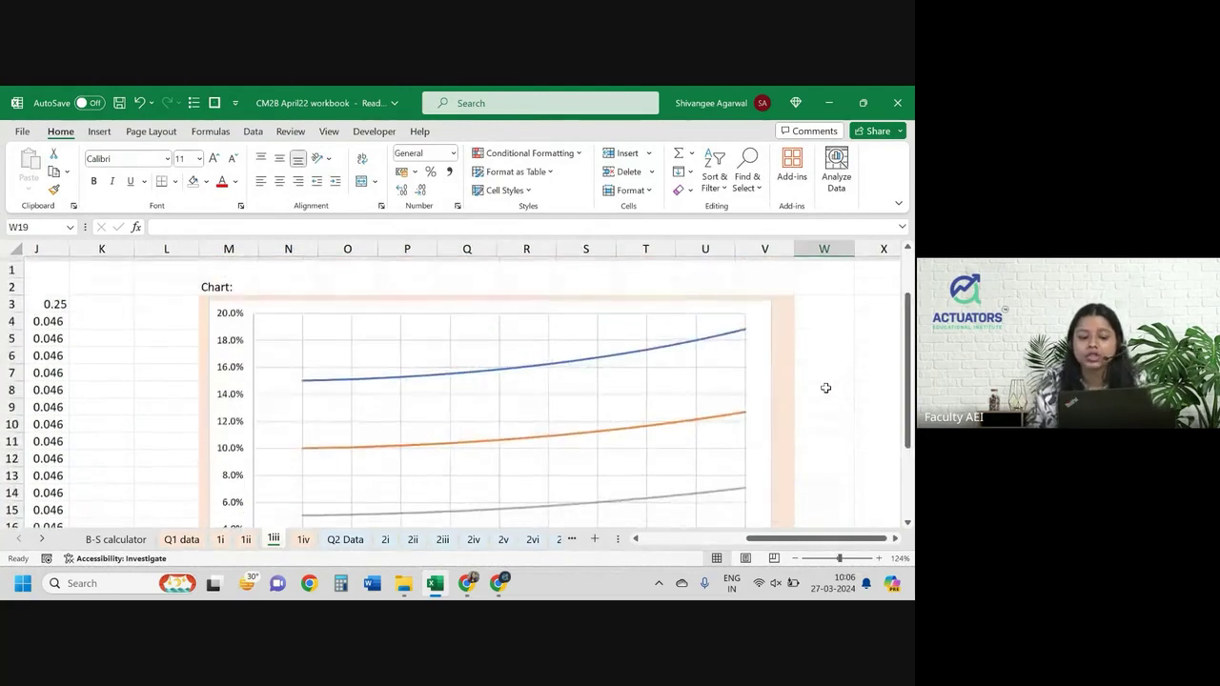
pyautogui.scroll(1, 825, 387)
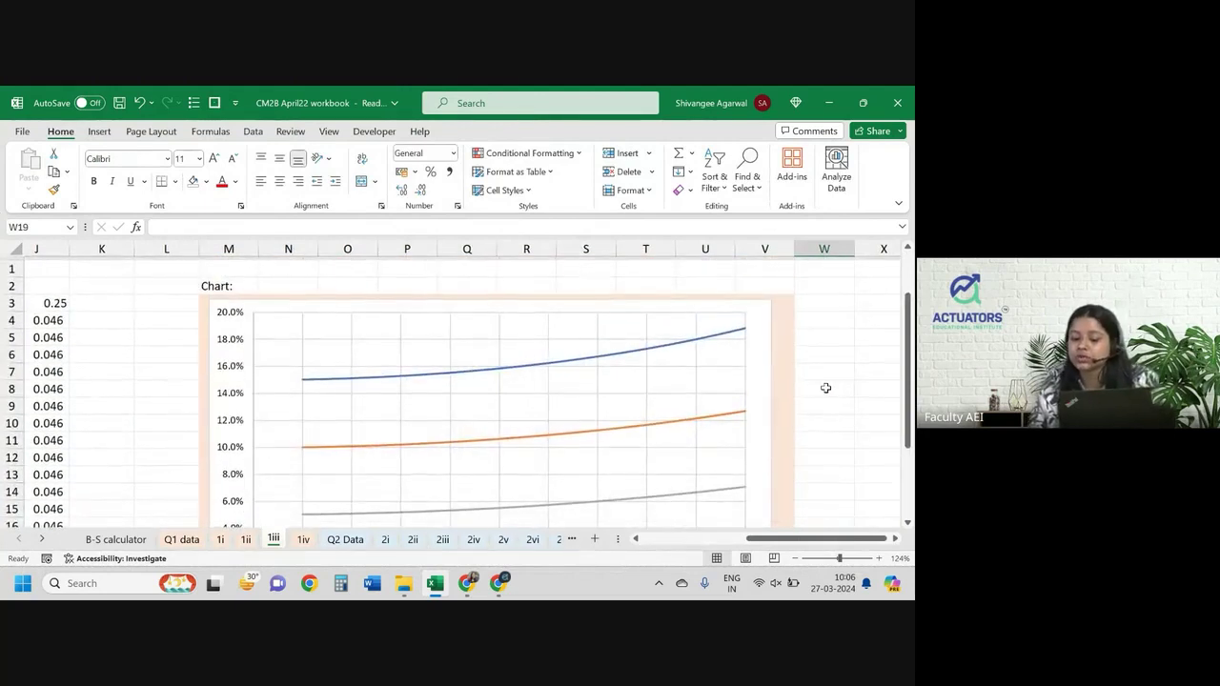
# - Add axis titles and a chart title to the constant utility chart, and deselect it
pyautogui.click(759, 358)
pyautogui.click(789, 305)
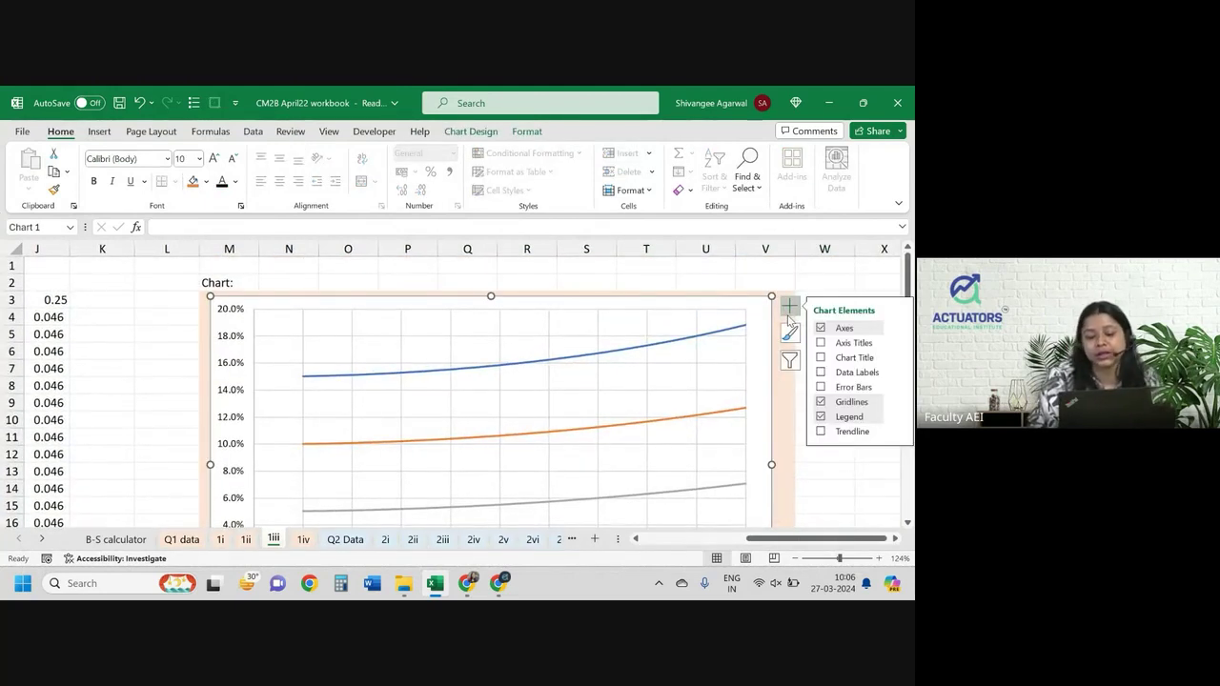
pyautogui.click(842, 342)
pyautogui.click(823, 358)
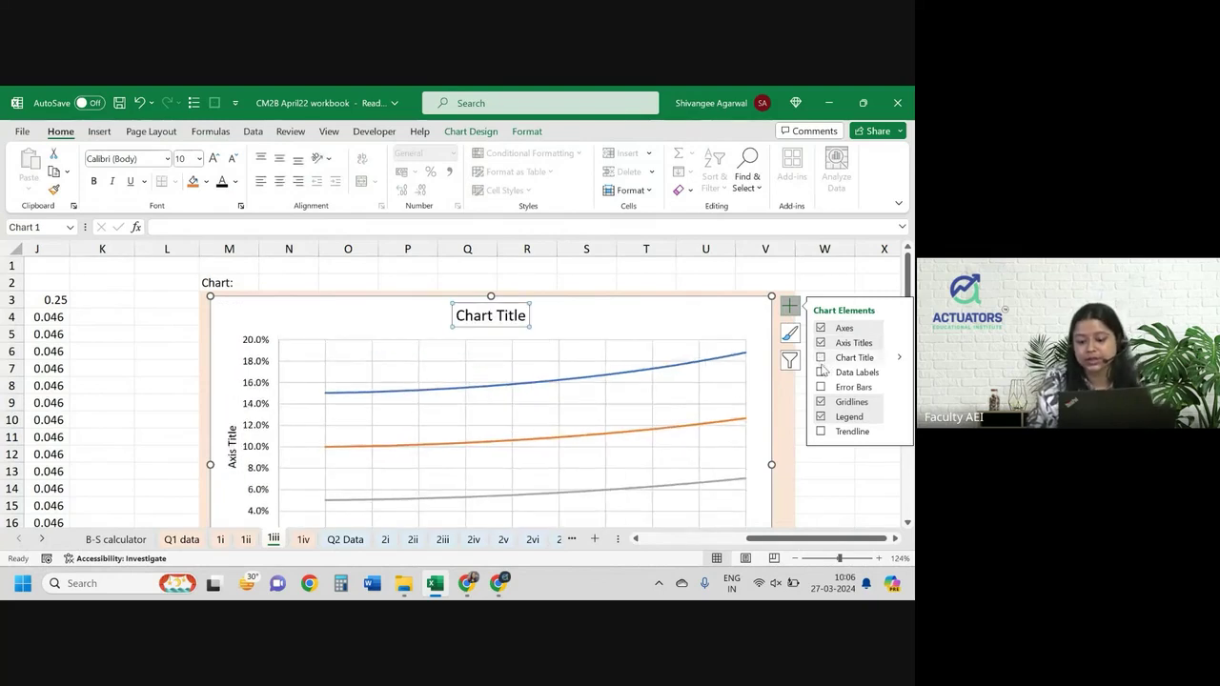
pyautogui.click(845, 449)
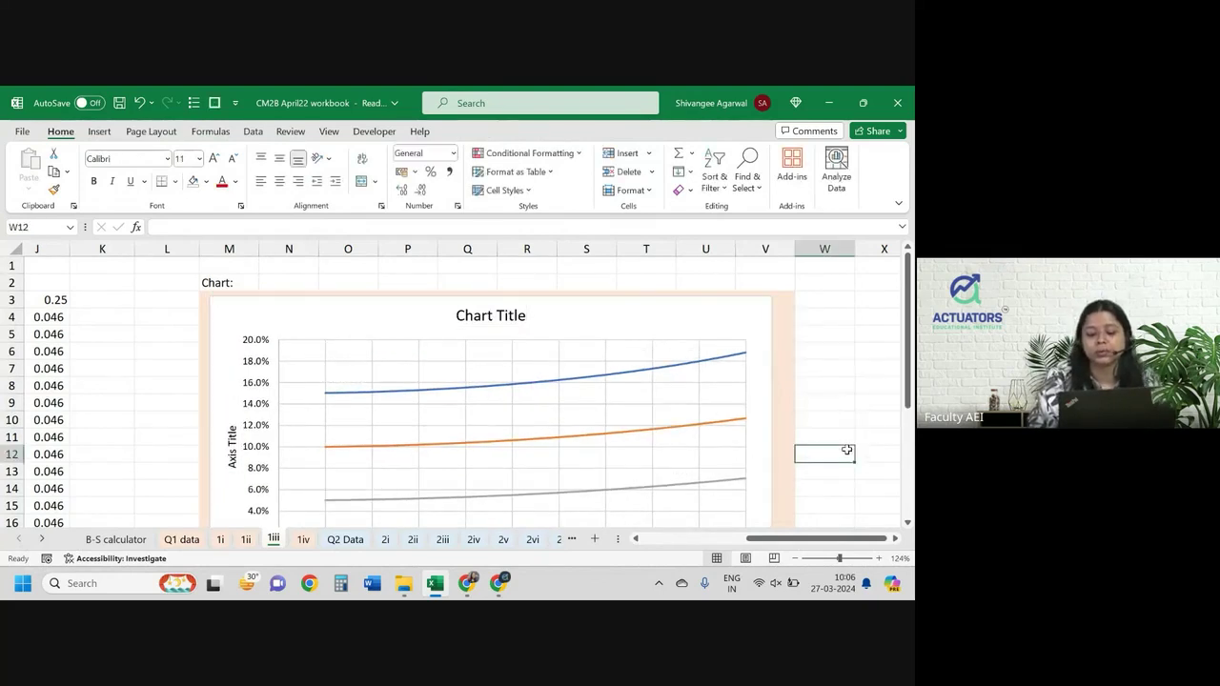
pyautogui.scroll(-2, 845, 448)
pyautogui.scroll(1, 846, 448)
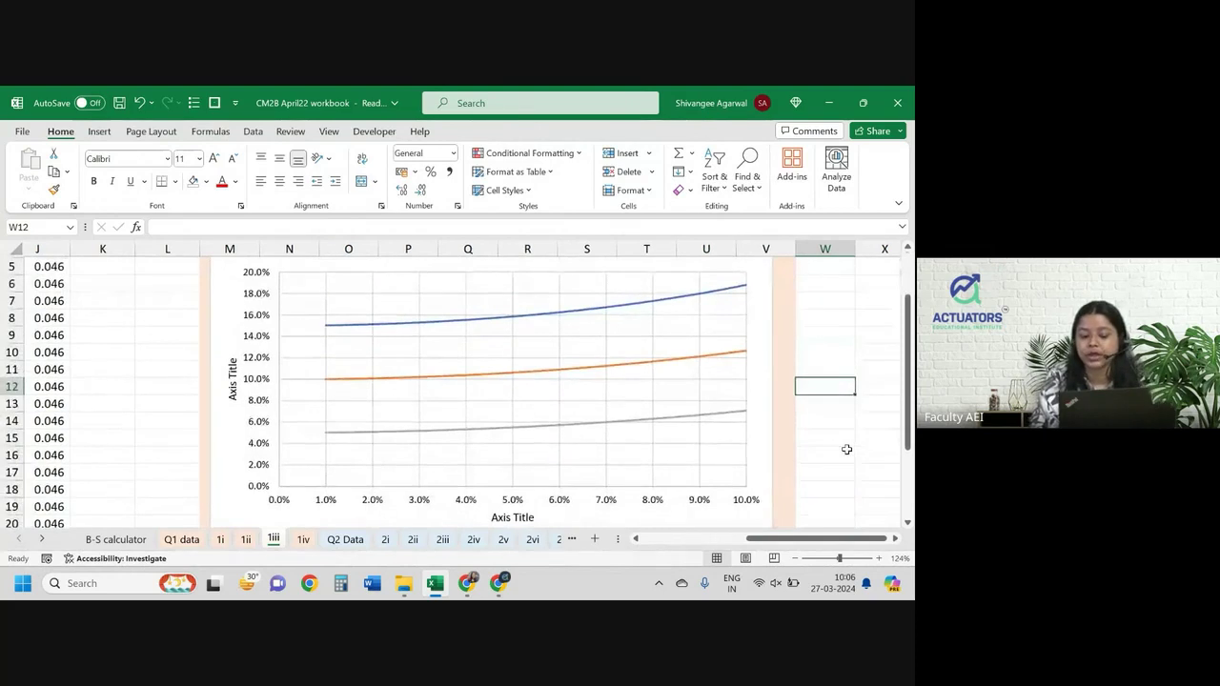
# - Switch to the exam paper in Chrome, read question 1 parts (iii) and (iv), and return to the chart in Excel
pyautogui.hotkey('alt', 'Tab')
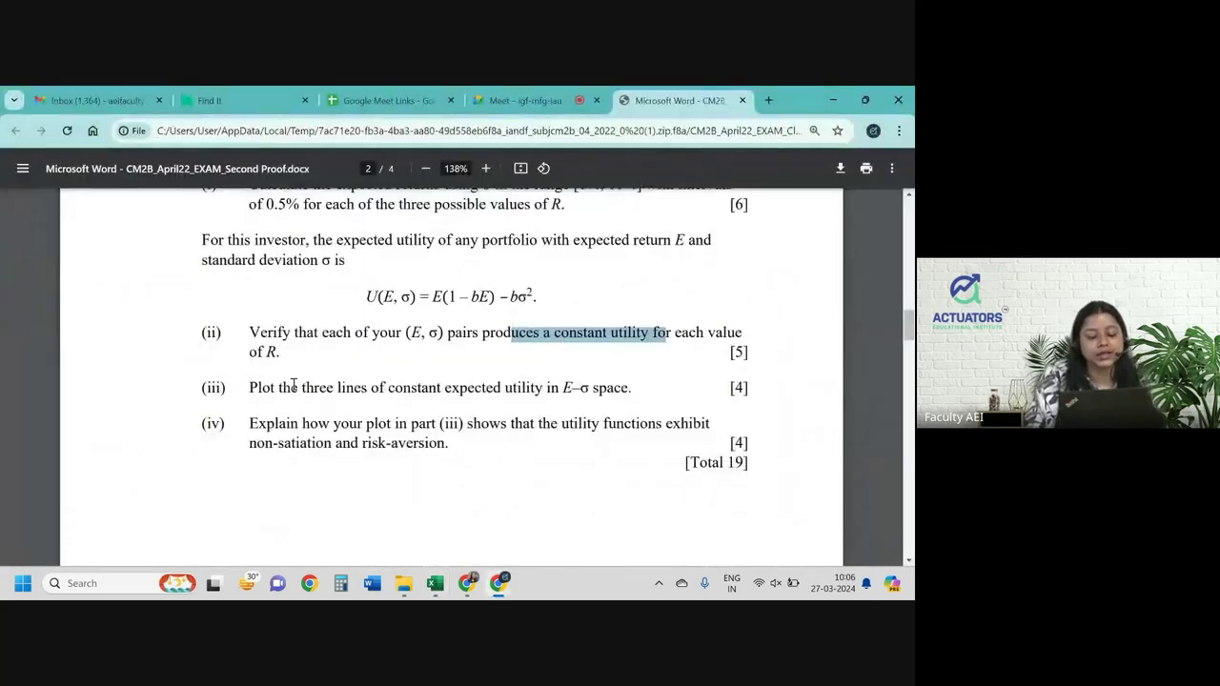
pyautogui.scroll(-2, 293, 384)
pyautogui.scroll(2, 293, 384)
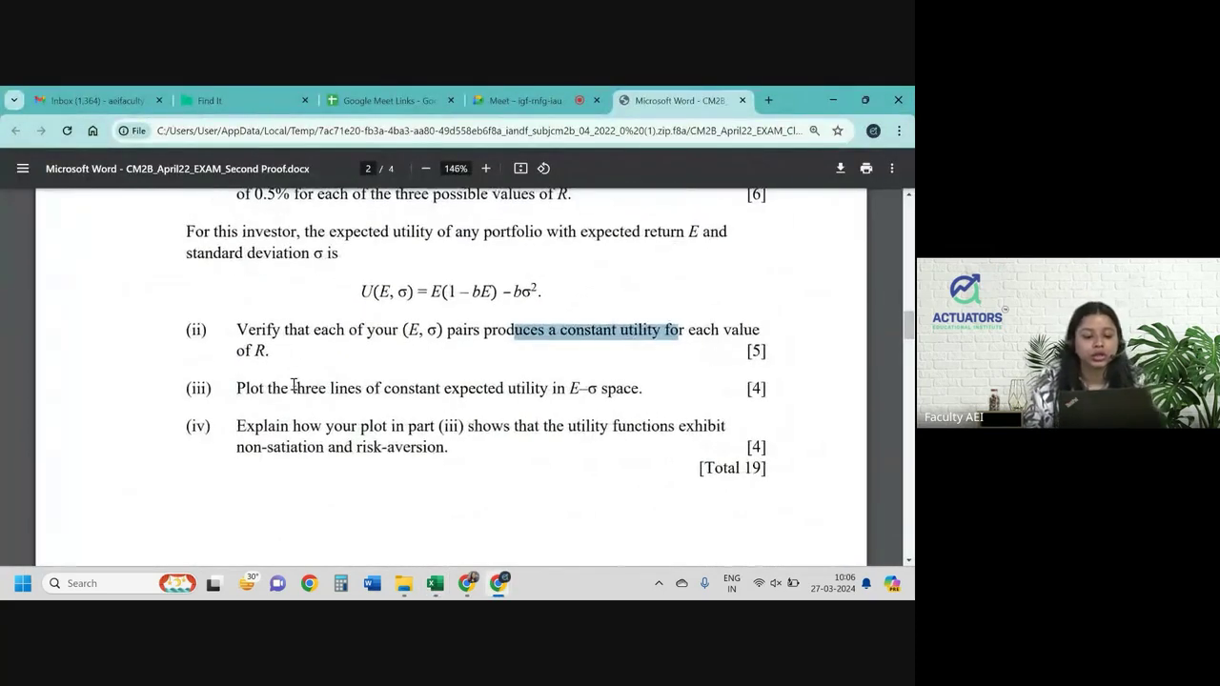
pyautogui.moveTo(259, 427); pyautogui.dragTo(358, 430)
pyautogui.moveTo(297, 391); pyautogui.dragTo(594, 394)
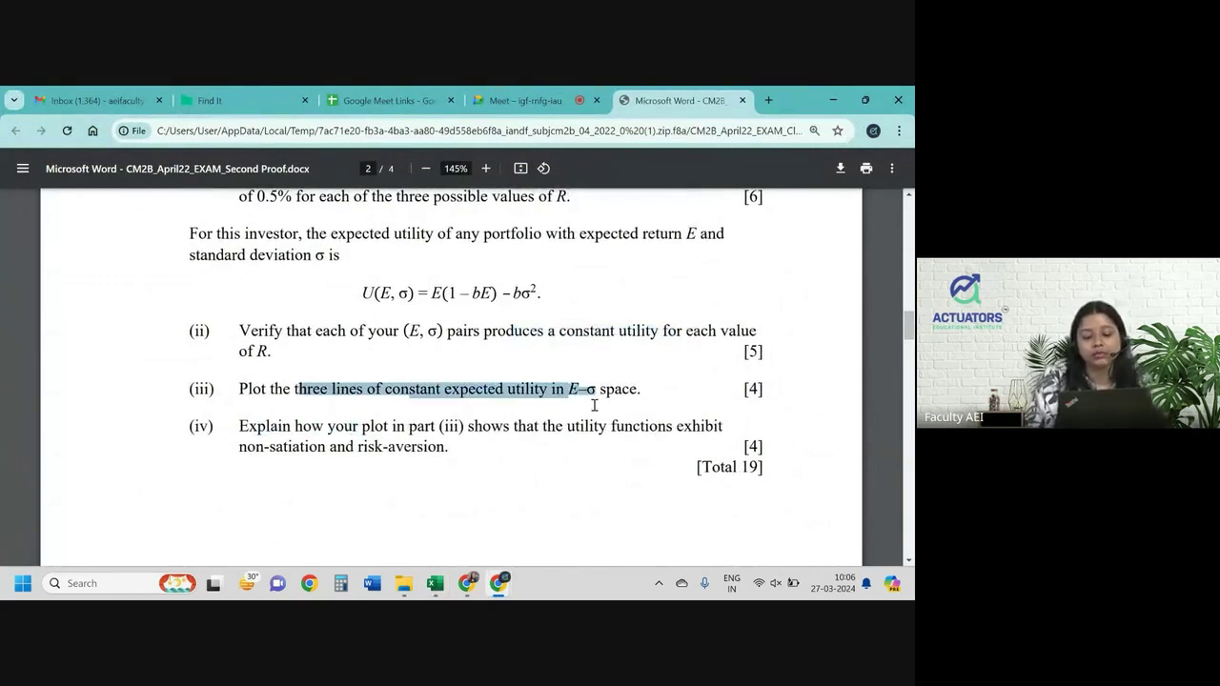
pyautogui.click(310, 431)
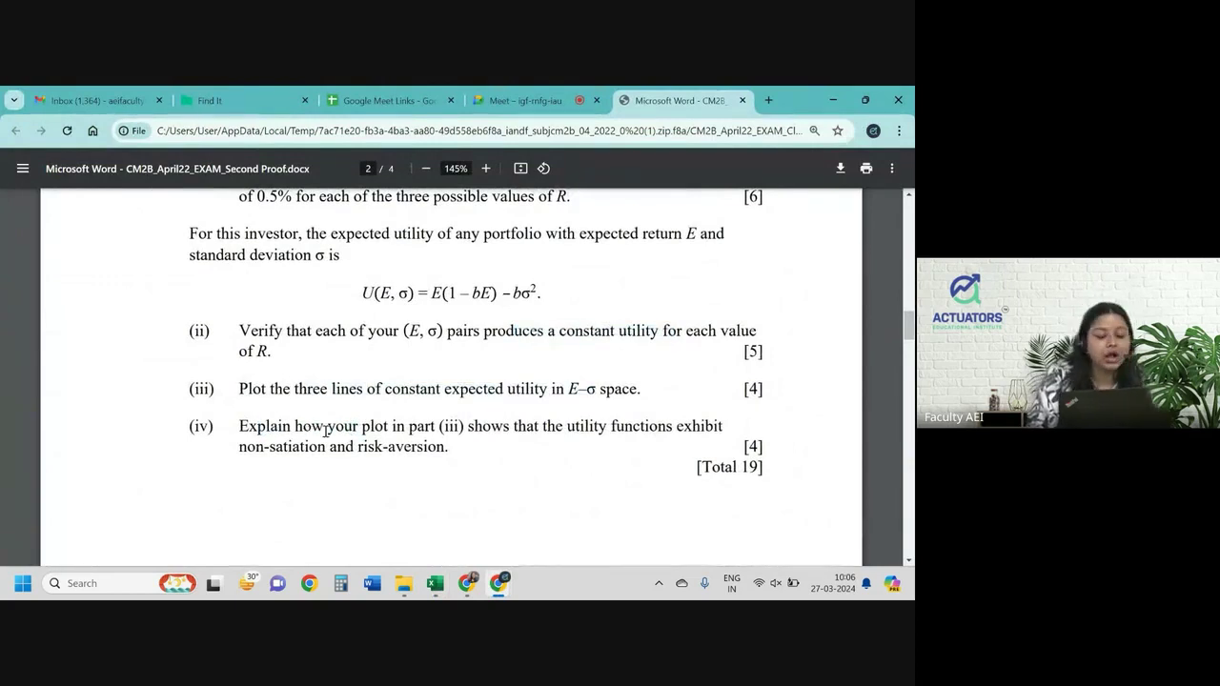
pyautogui.moveTo(336, 429); pyautogui.dragTo(688, 431)
pyautogui.moveTo(244, 448); pyautogui.dragTo(448, 448)
pyautogui.hotkey('alt', 'Tab')
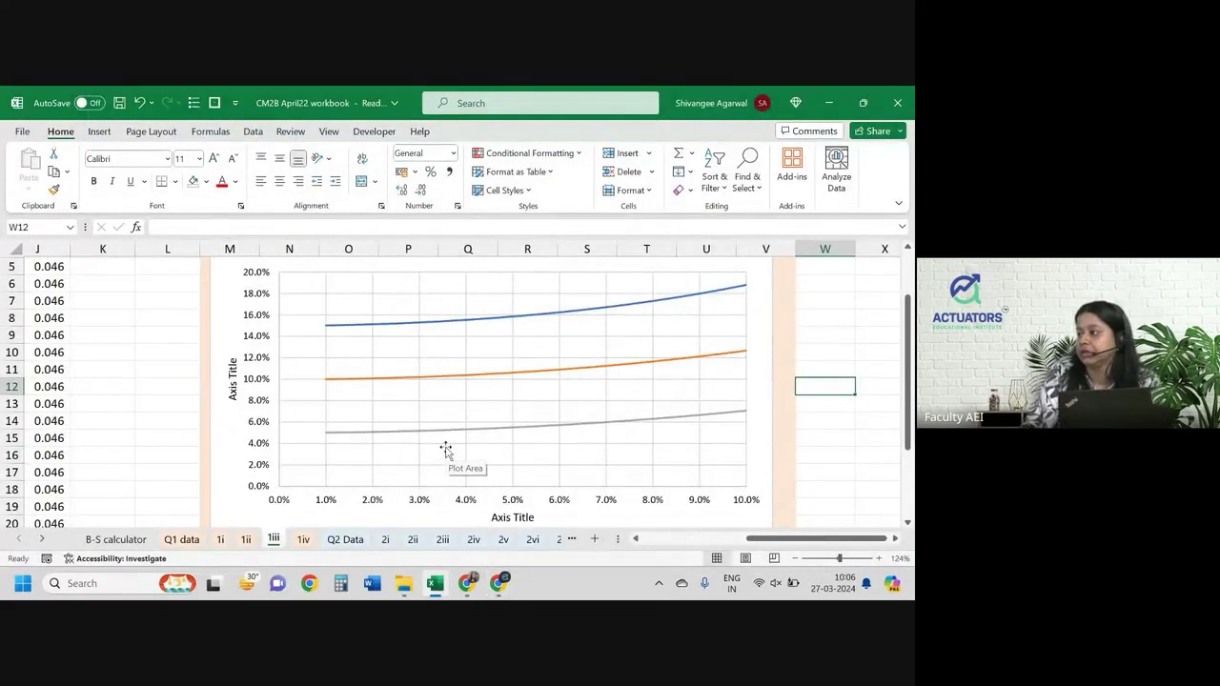
pyautogui.hotkey('alt', 'Tab')
pyautogui.hotkey('alt', 'Tab')
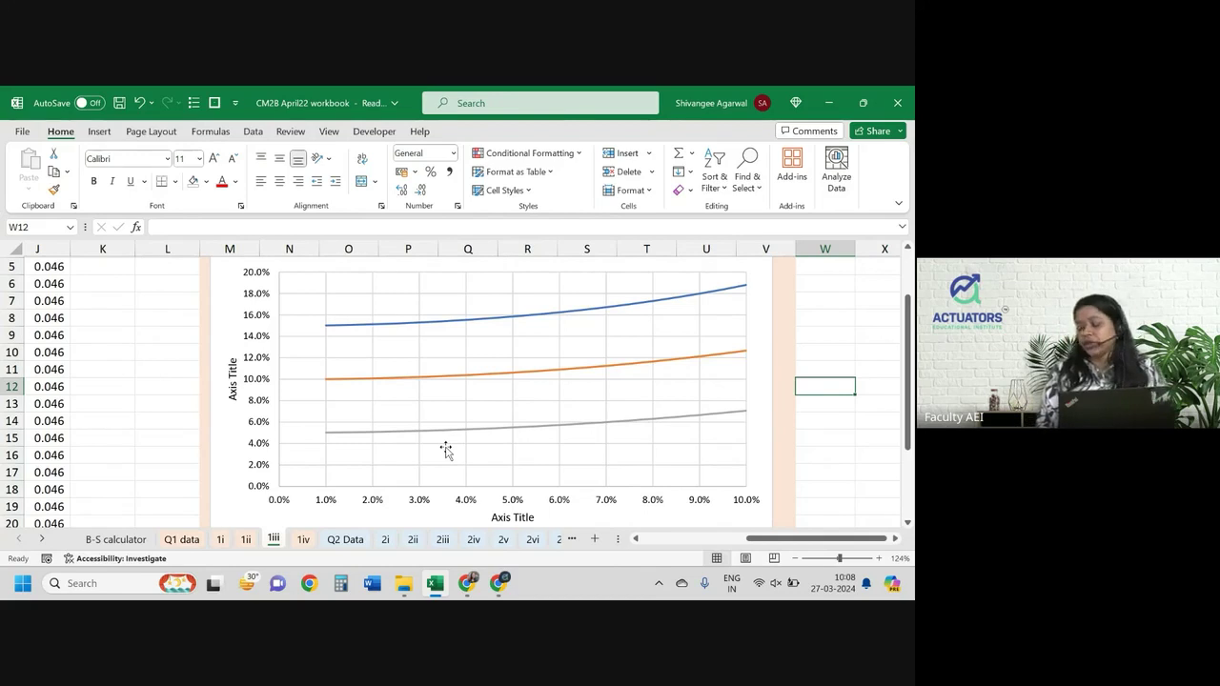
# - View the 1iv comments sheet, then examine the 1iii chart's three utility lines and legend for non-satiation and risk-aversion
pyautogui.click(302, 539)
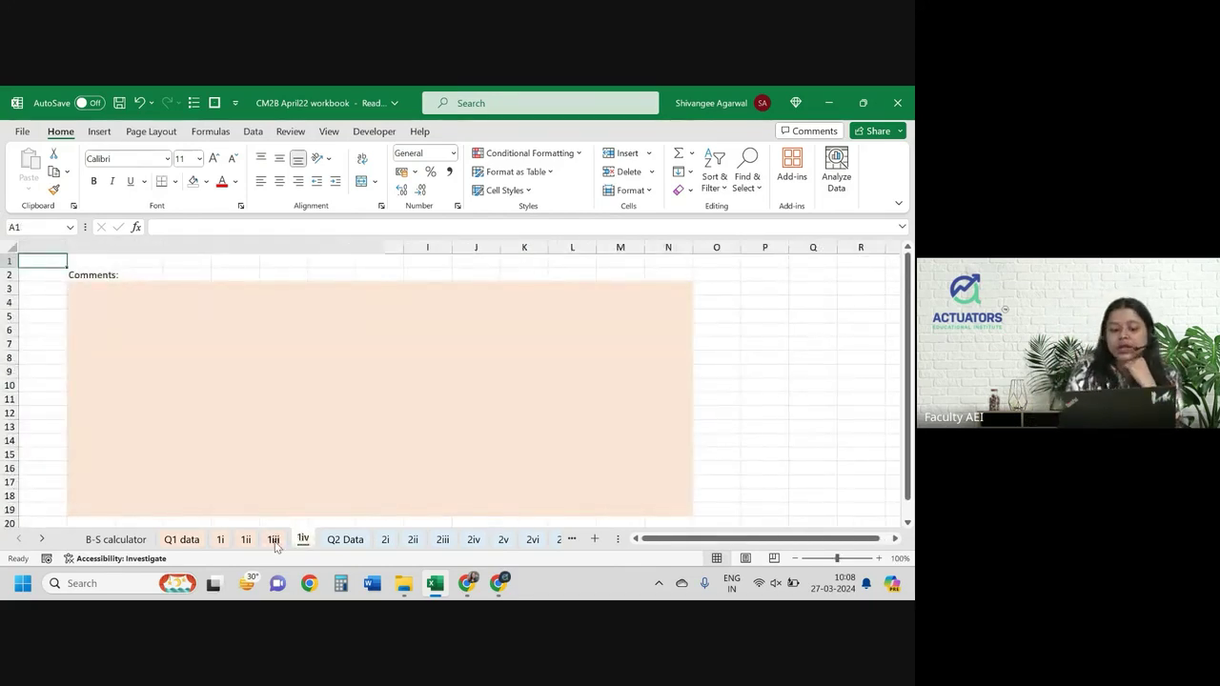
pyautogui.click(274, 539)
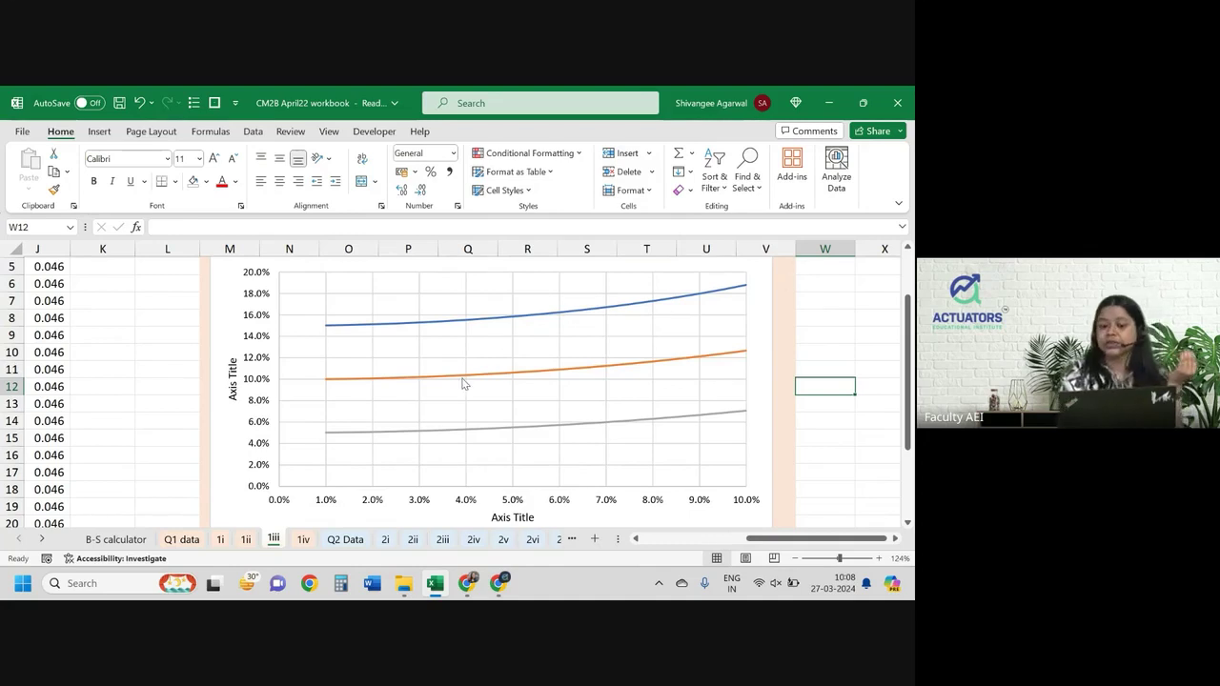
pyautogui.moveTo(463, 384)
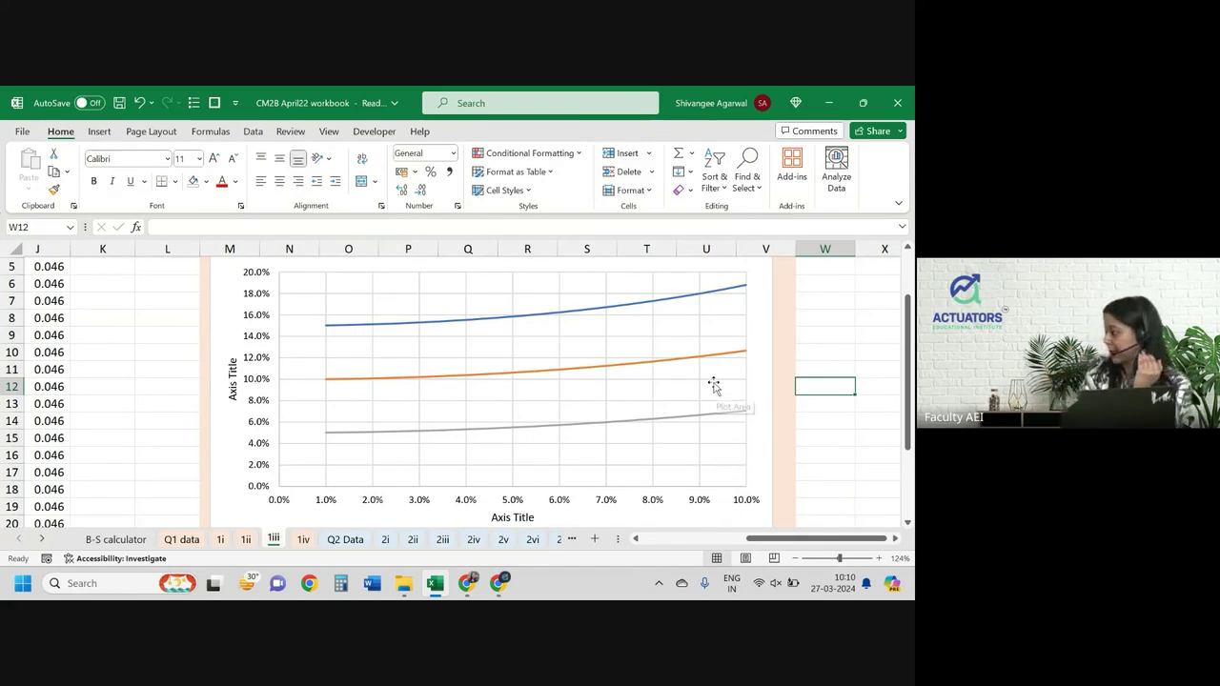
pyautogui.scroll(-1, 633, 451)
pyautogui.scroll(-2, 633, 452)
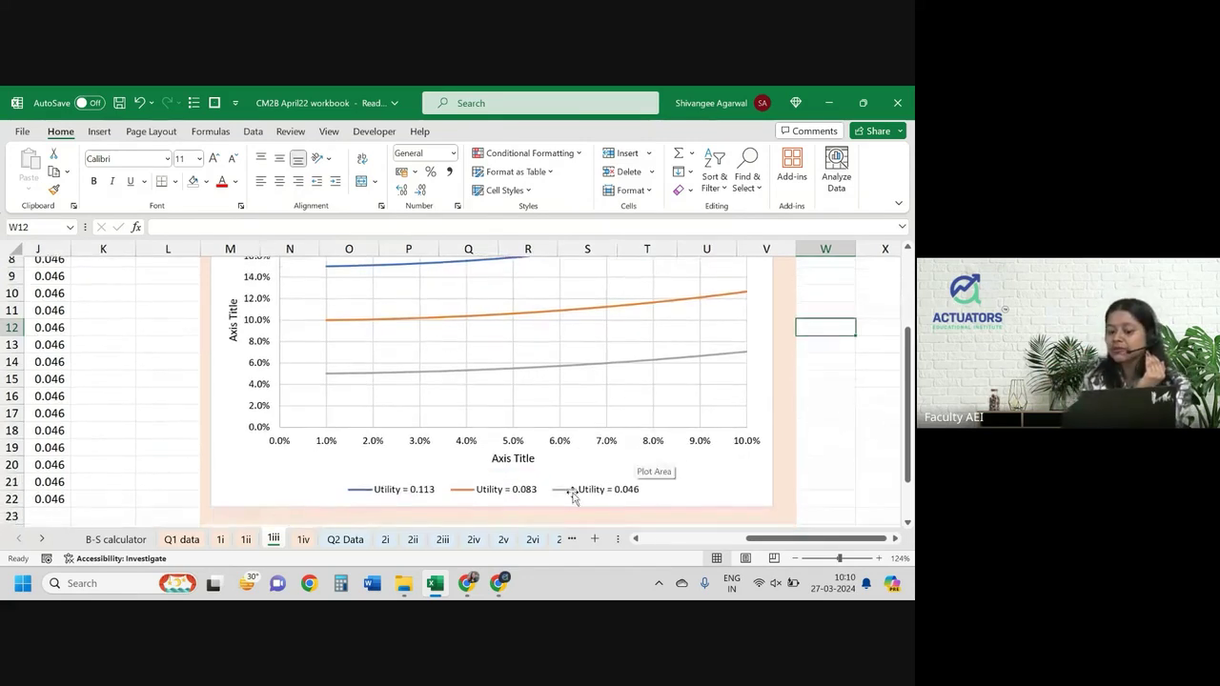
pyautogui.scroll(1, 591, 417)
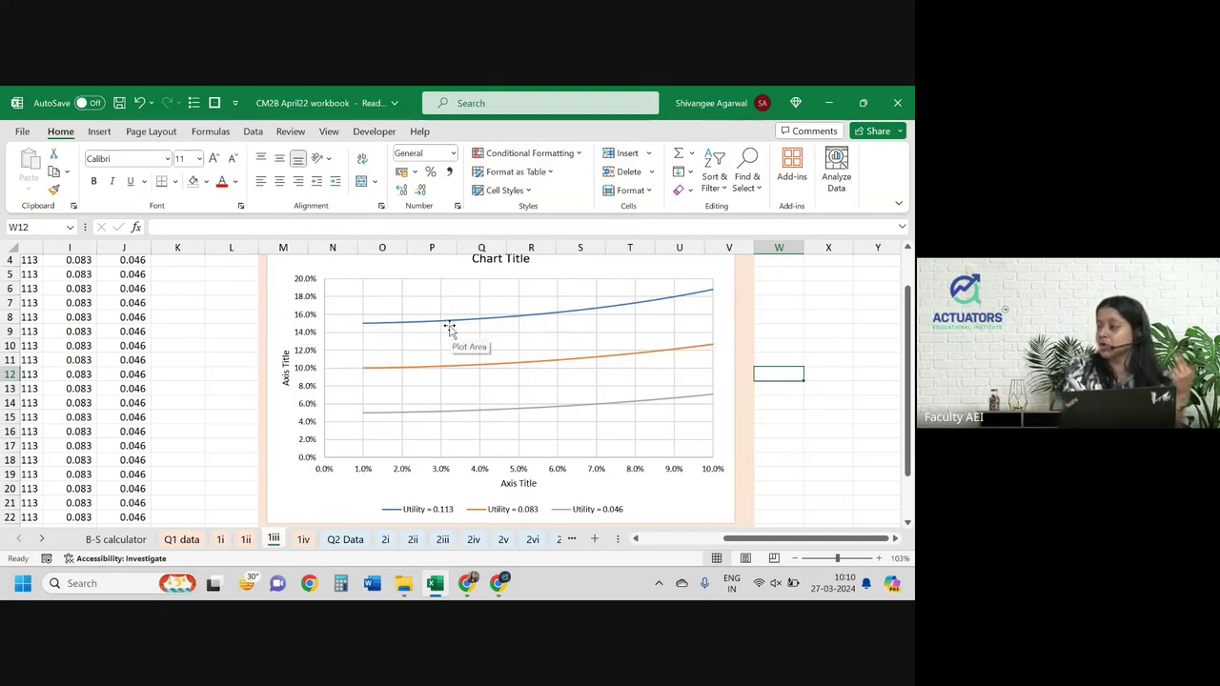
pyautogui.moveTo(440, 326)
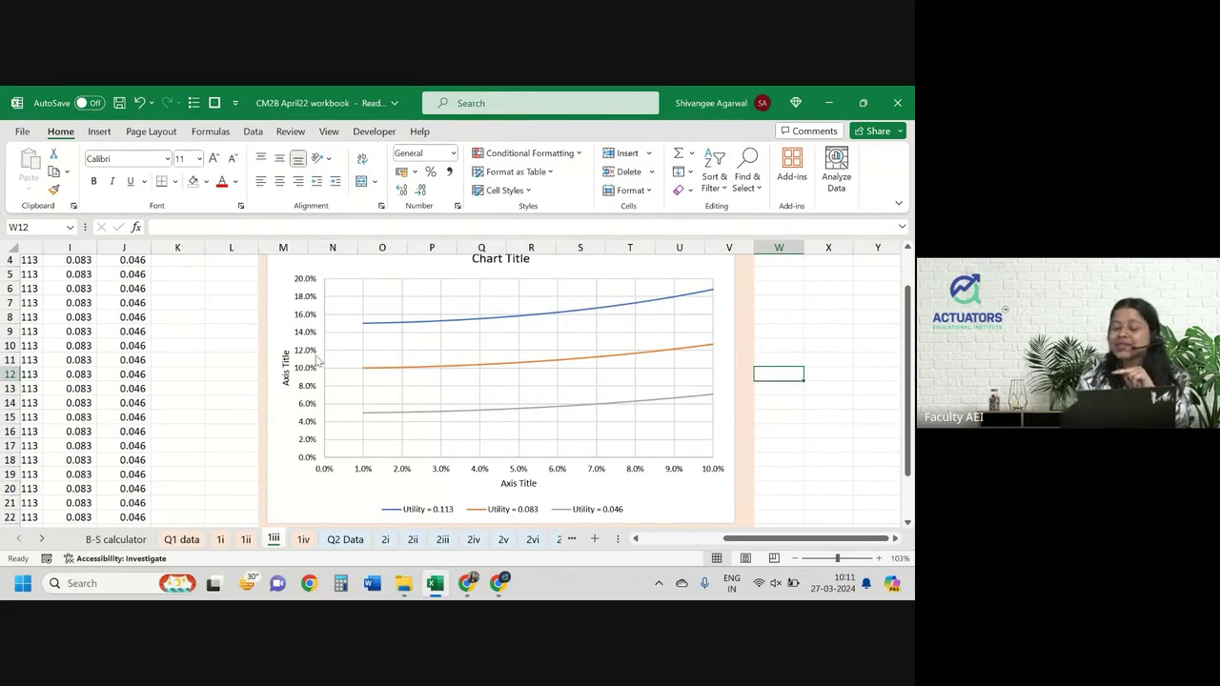
pyautogui.moveTo(597, 363)
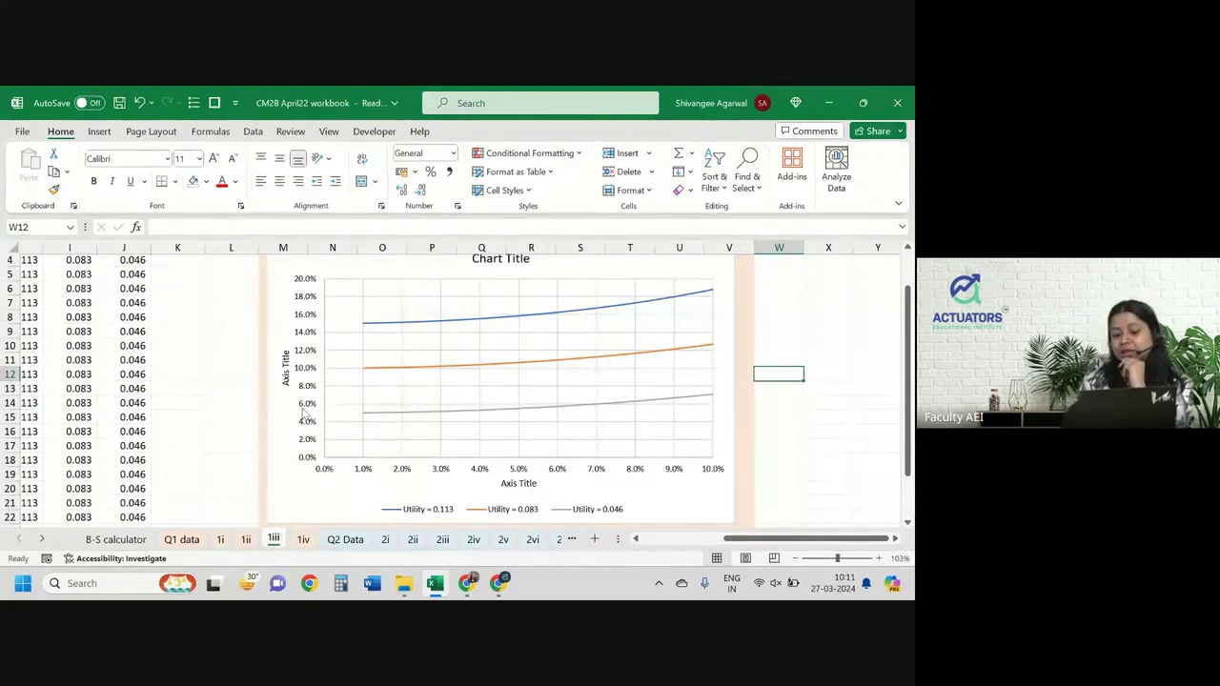
# - Review the expected returns and utility tables on sheet 1iii alongside the chart
pyautogui.hscroll(-1, 331, 405)
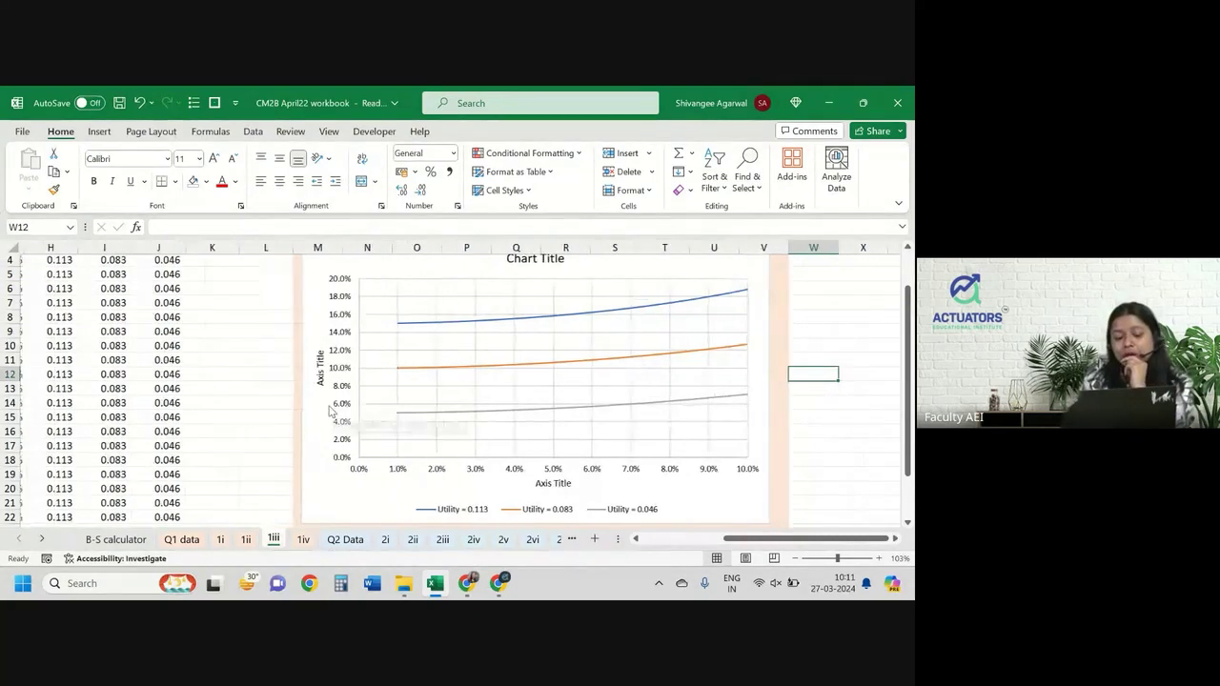
pyautogui.hscroll(-2, 329, 408)
pyautogui.hscroll(-3, 328, 408)
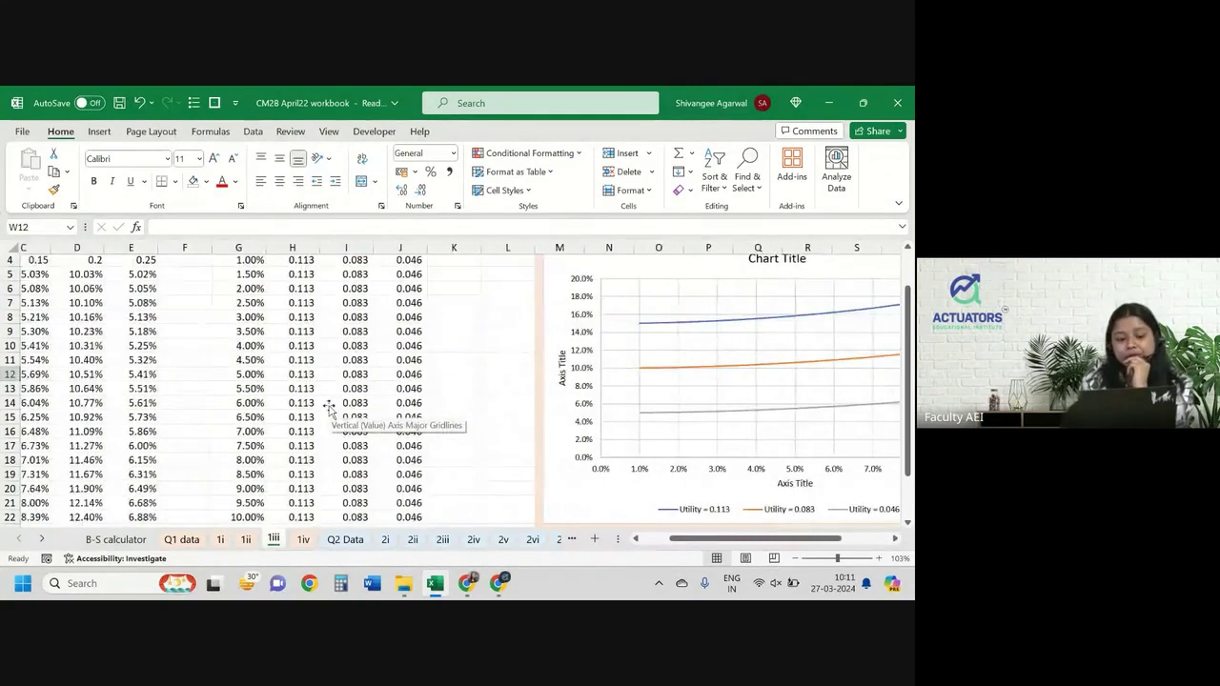
pyautogui.scroll(1, 329, 407)
pyautogui.hscroll(-1, 328, 408)
pyautogui.hscroll(1, 329, 408)
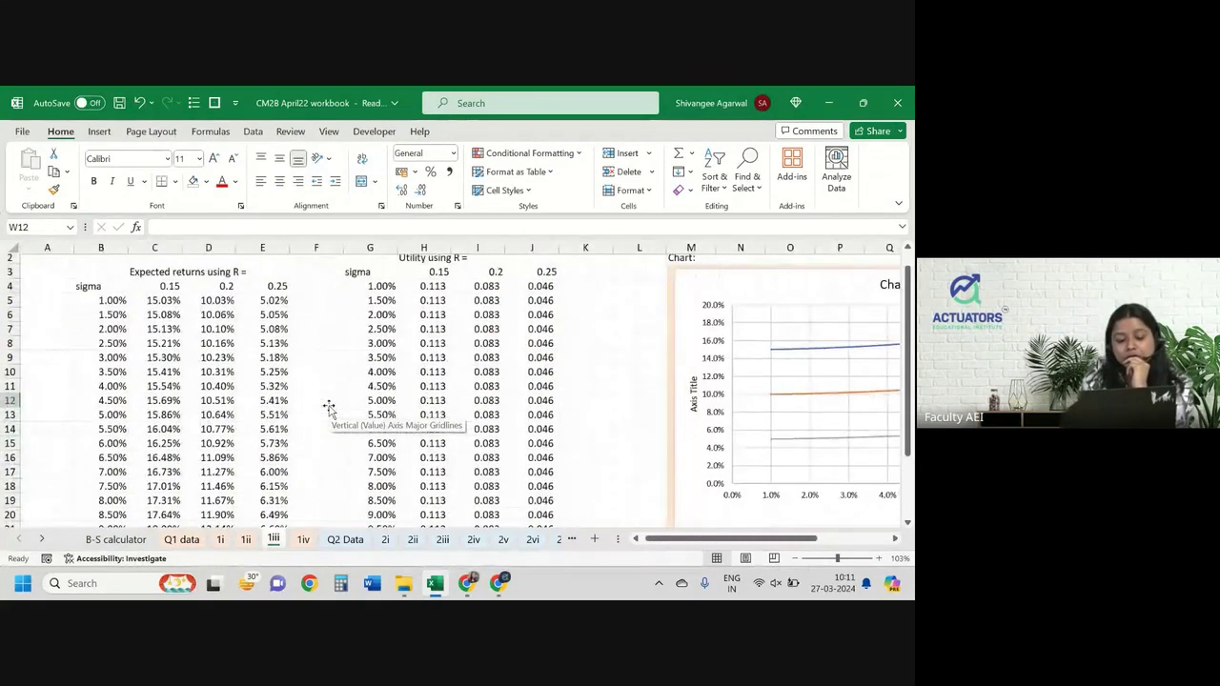
pyautogui.scroll(-1, 328, 408)
pyautogui.hscroll(3, 329, 408)
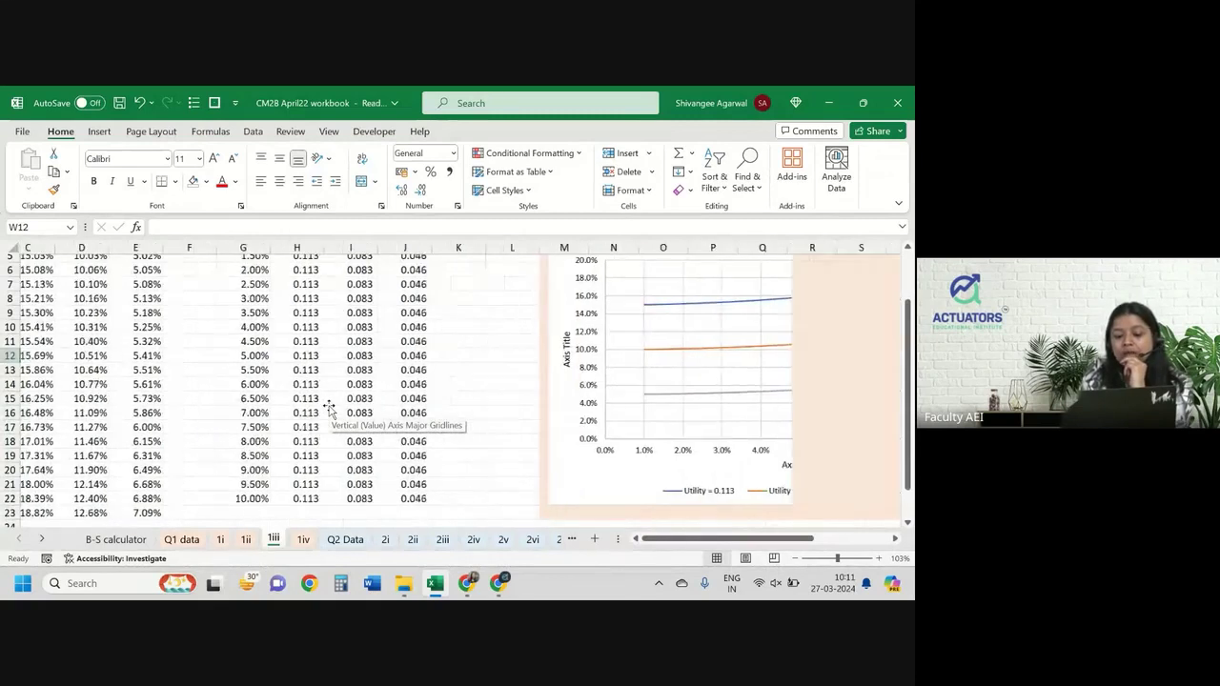
pyautogui.scroll(1, 328, 408)
pyautogui.hscroll(2, 329, 407)
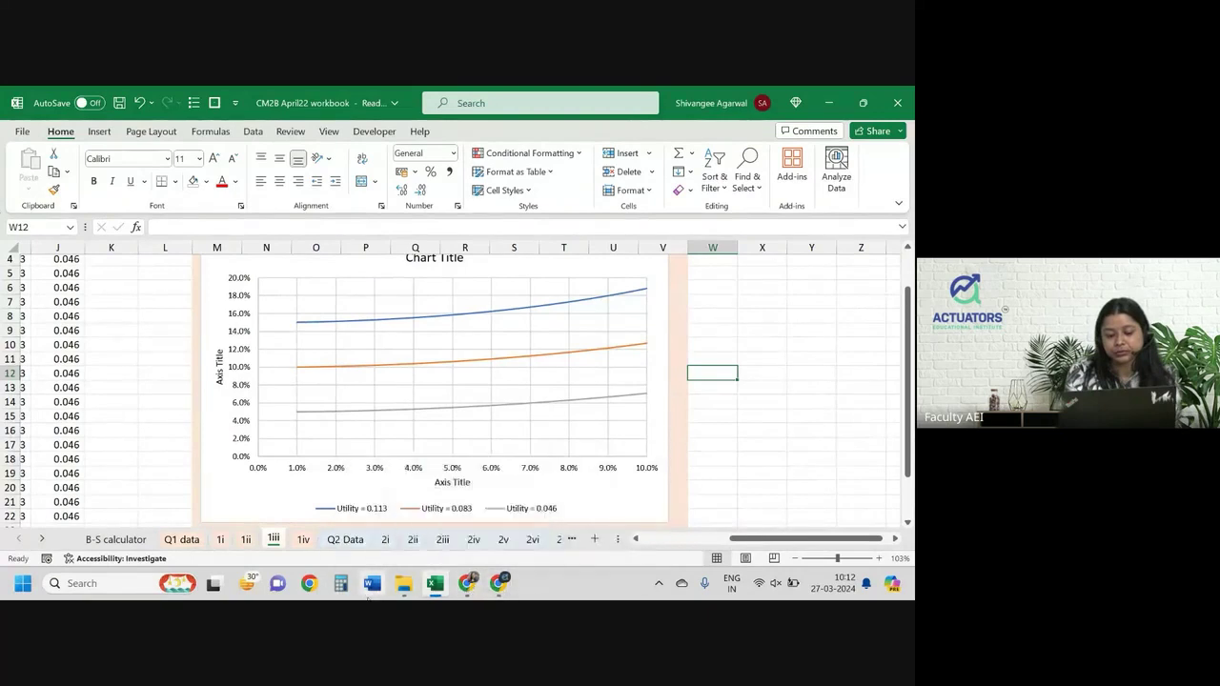
# - Switch to the exam paper in Chrome and look through questions 2, 3 and 4, ending at the start of question 2
pyautogui.moveTo(465, 585)
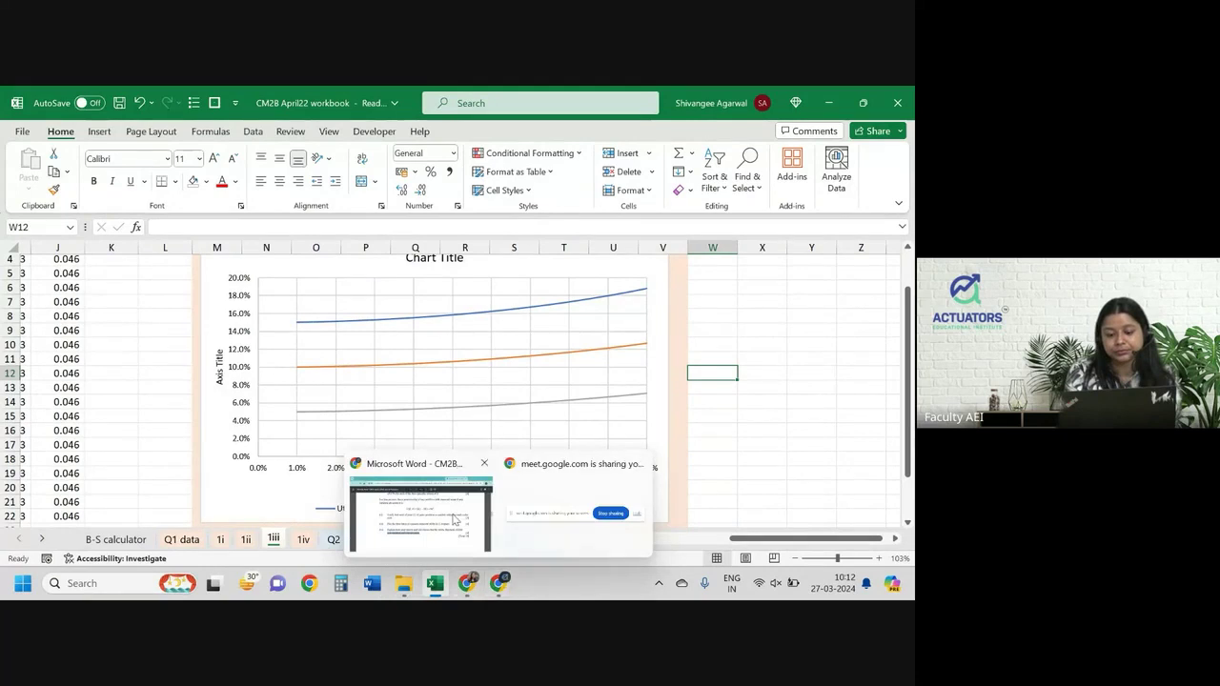
pyautogui.click(439, 500)
pyautogui.scroll(-10, 459, 437)
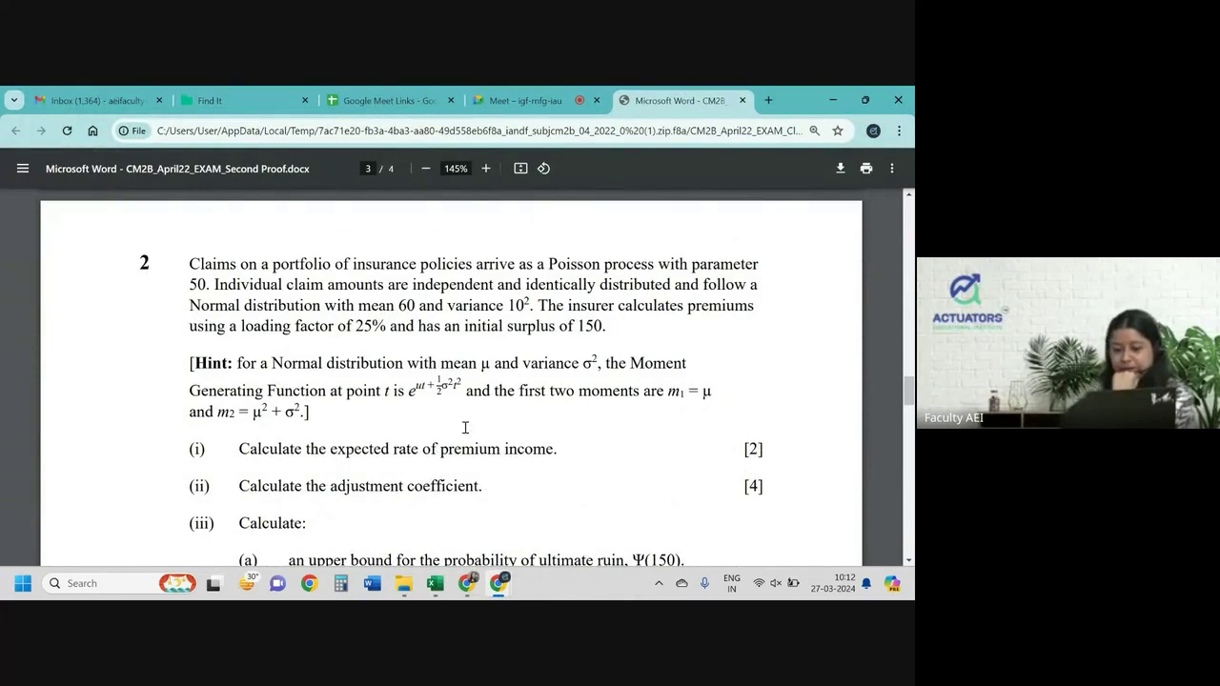
pyautogui.scroll(-3, 465, 427)
pyautogui.scroll(-3, 465, 427)
pyautogui.scroll(-12, 465, 427)
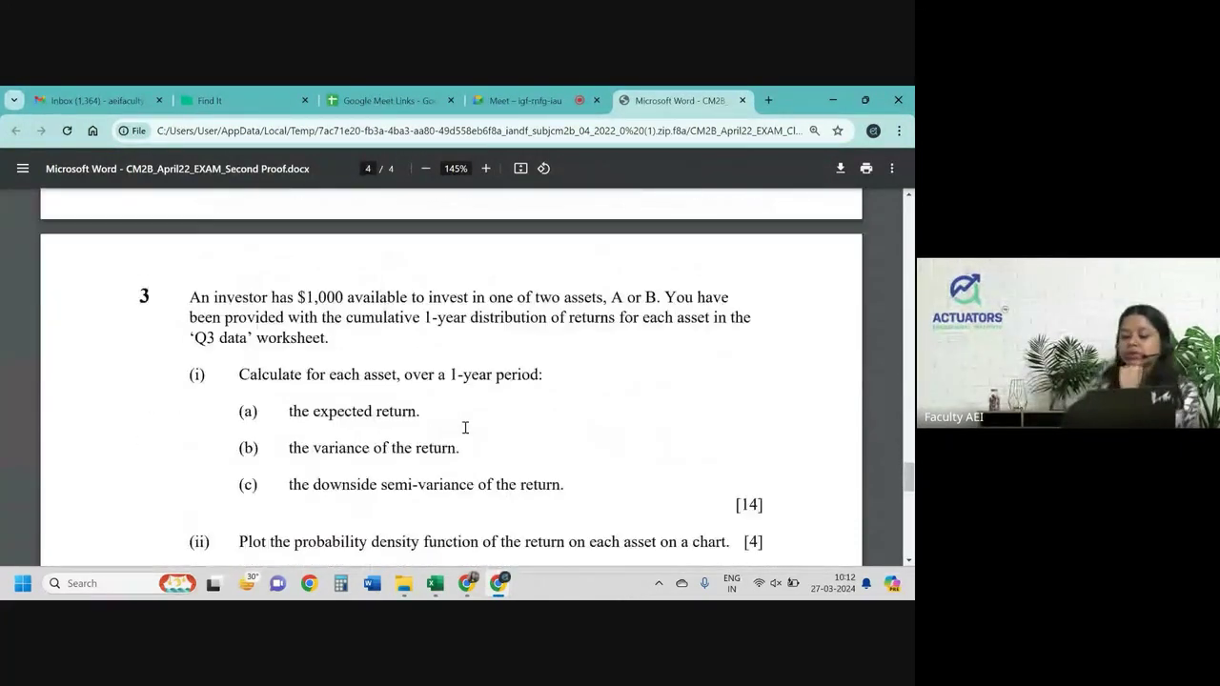
pyautogui.scroll(-1, 464, 426)
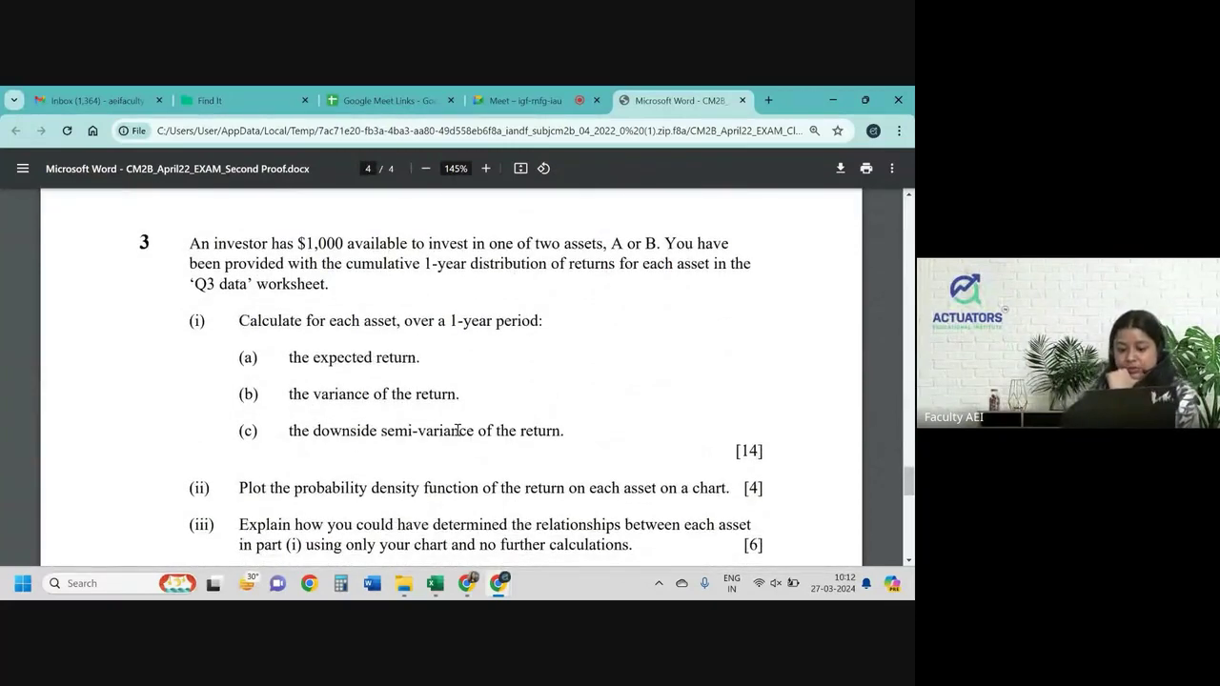
pyautogui.scroll(-15, 457, 430)
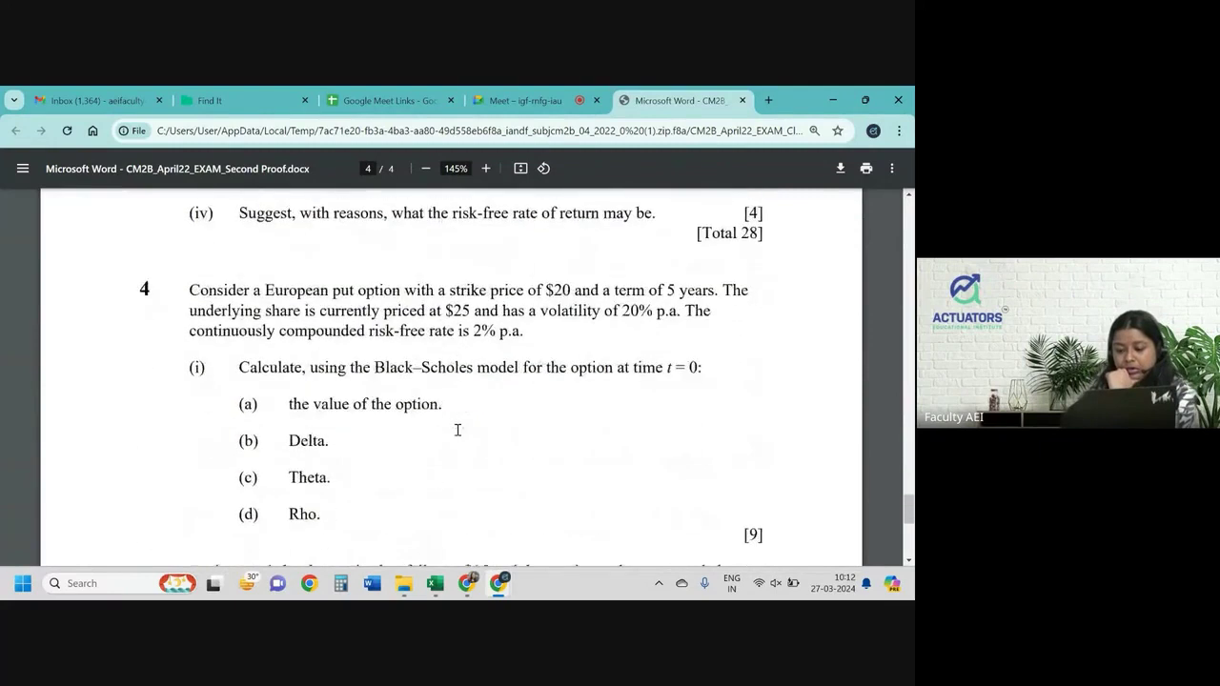
pyautogui.scroll(2, 457, 430)
pyautogui.scroll(-1, 458, 430)
pyautogui.scroll(2, 457, 429)
pyautogui.scroll(12, 457, 430)
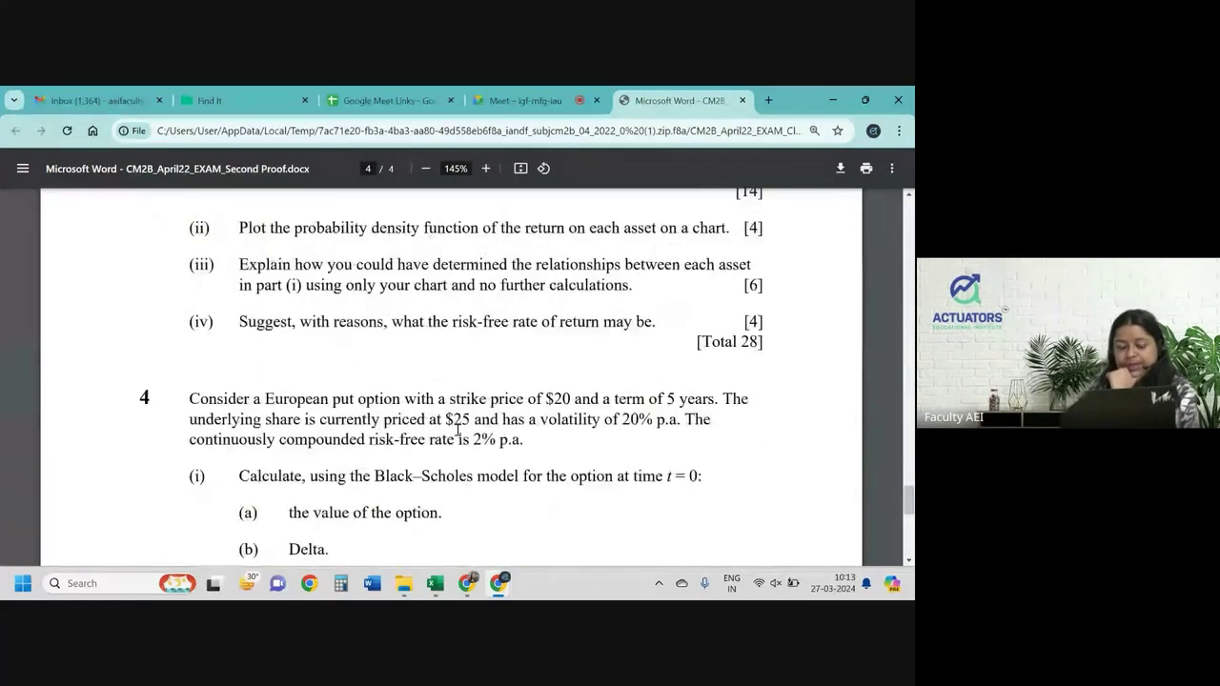
pyautogui.scroll(1, 457, 430)
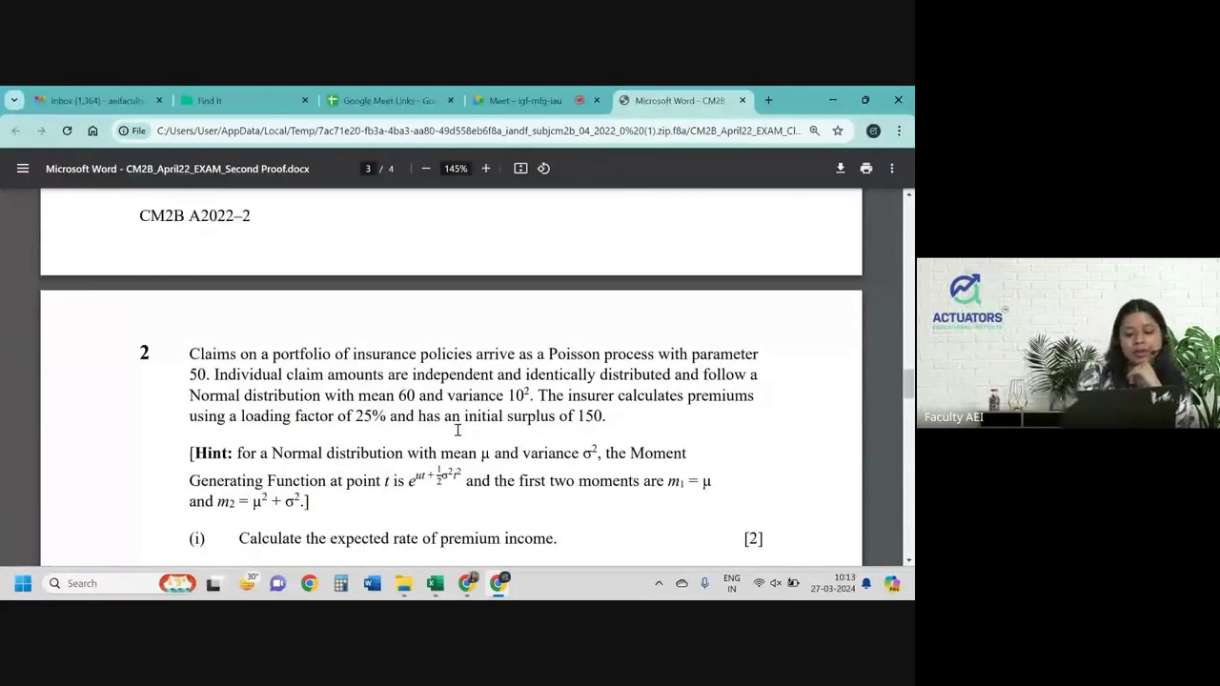
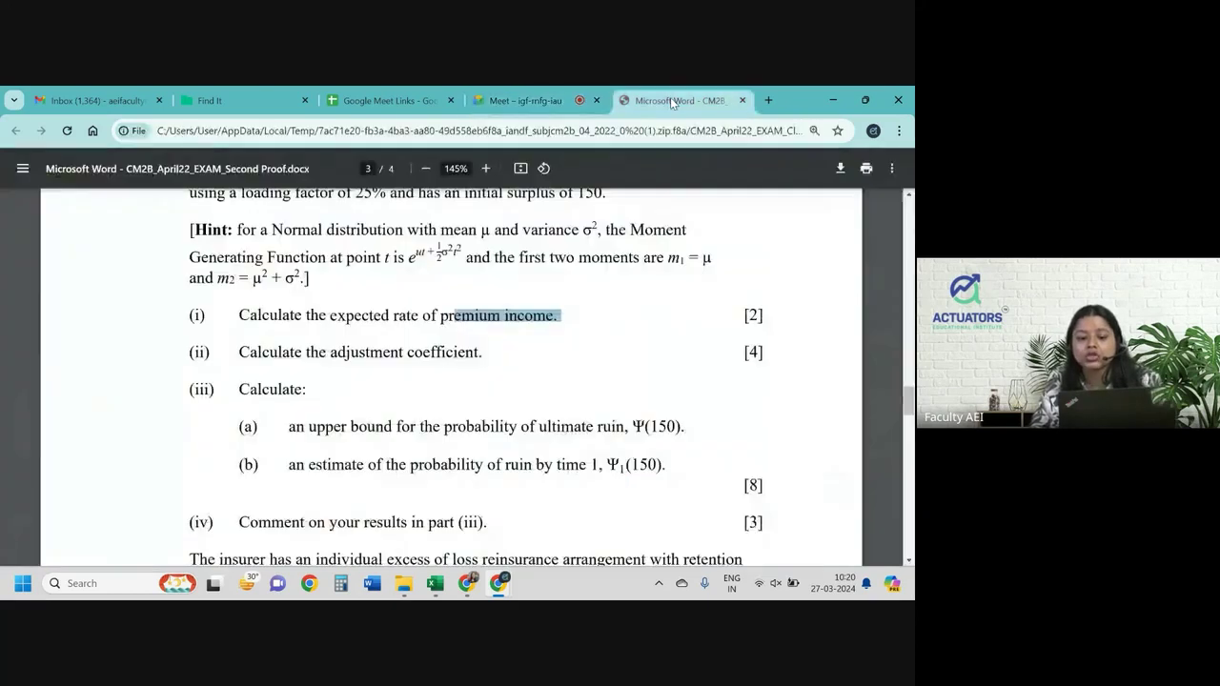
# - Switch back to the CM2B April22 workbook in Excel
pyautogui.click(443, 596)
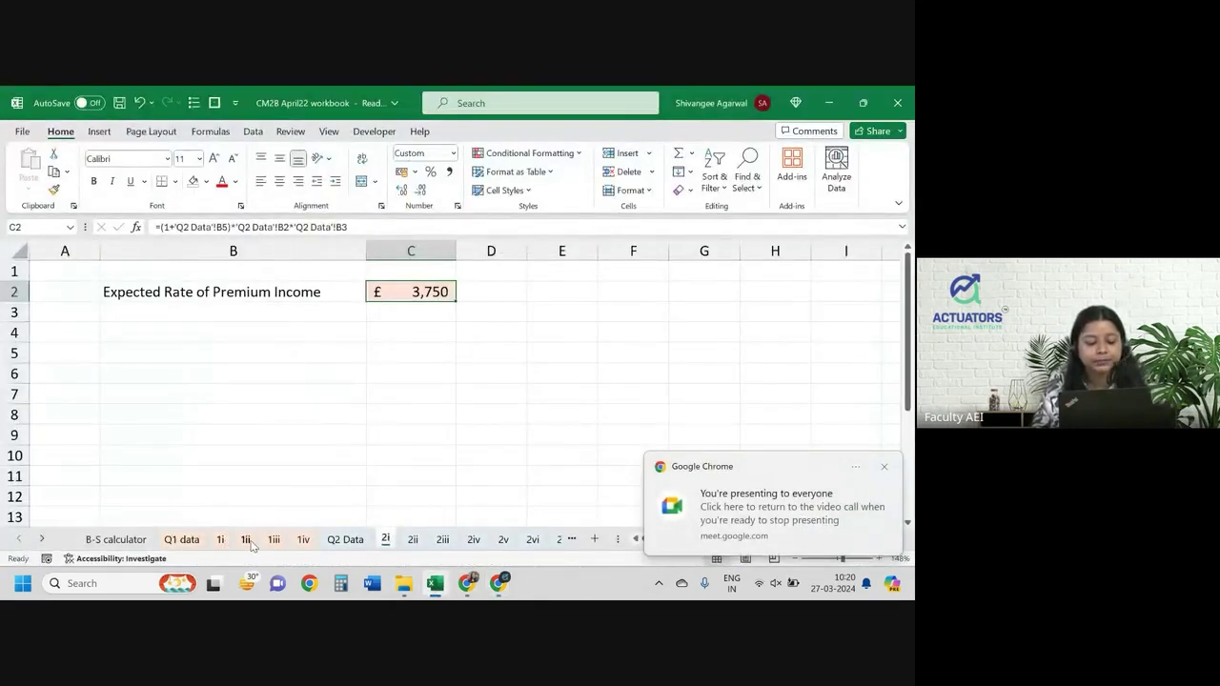
# - On sheet 2ii, insert six blank rows above the Adjustment Coefficient row
pyautogui.click(413, 540)
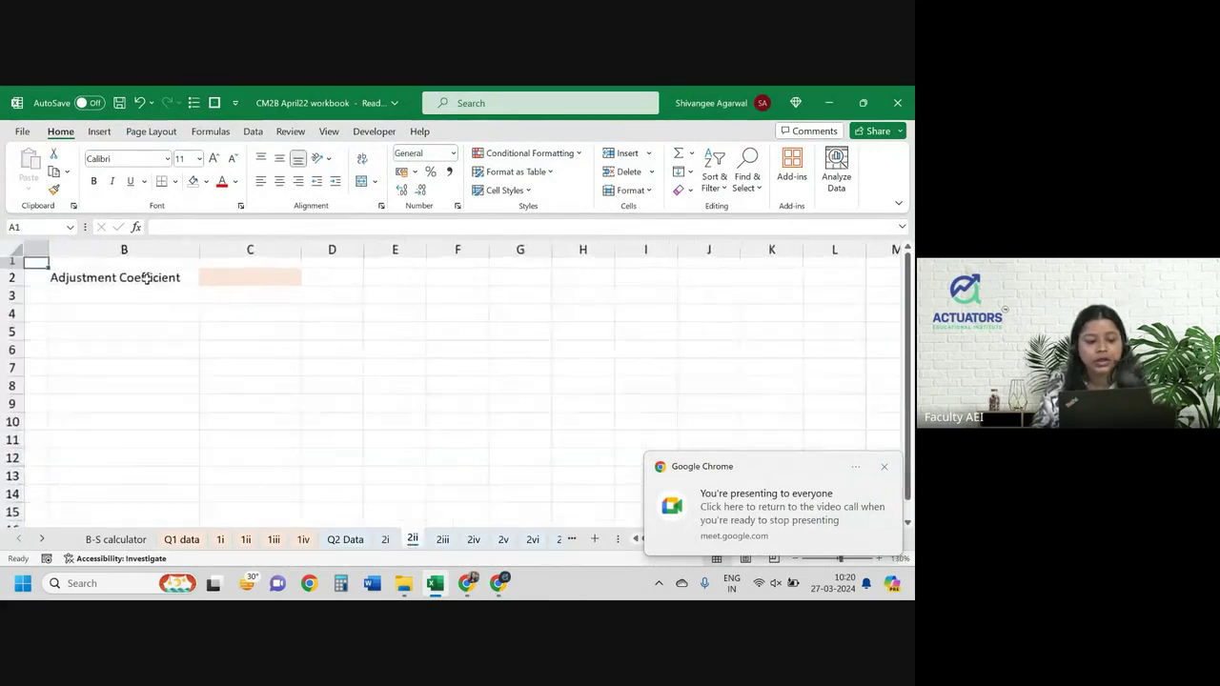
pyautogui.keyDown('ctrl'); pyautogui.scroll(3, 147, 281); pyautogui.keyUp('ctrl')
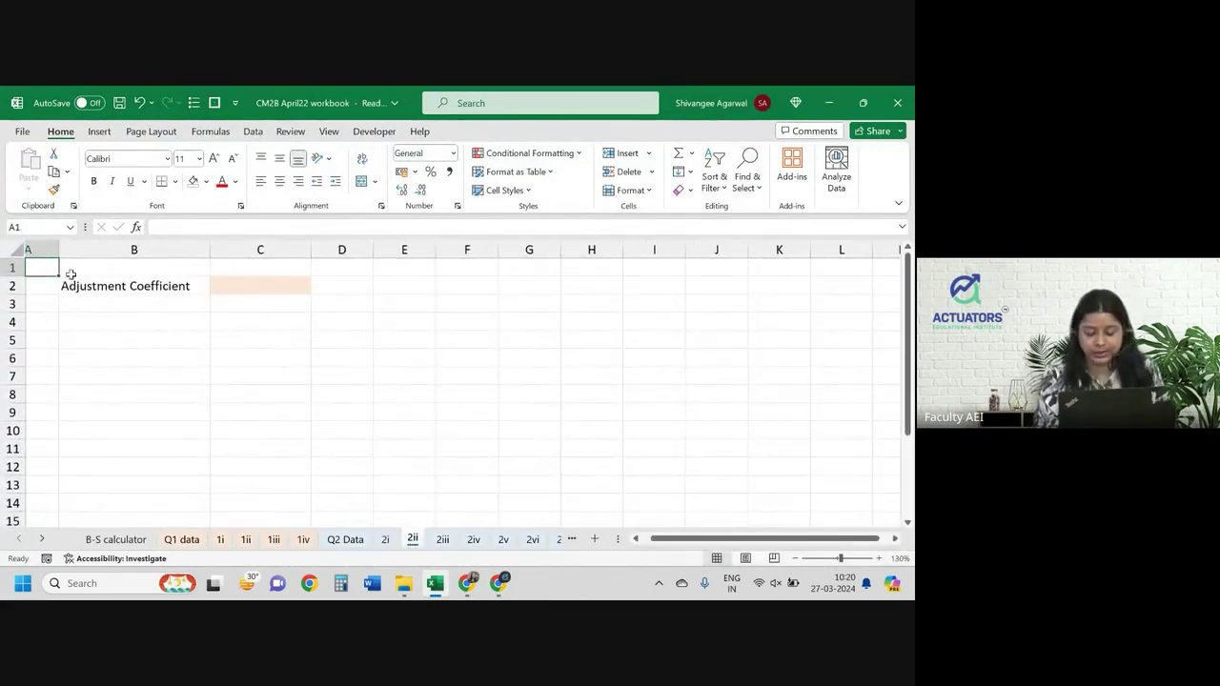
pyautogui.moveTo(70, 275); pyautogui.dragTo(76, 284)
pyautogui.hotkey('ctrl', '+')
pyautogui.hotkey('ctrl', '+')
pyautogui.hotkey('ctrl', '+')
pyautogui.hotkey('ctrl', '+')
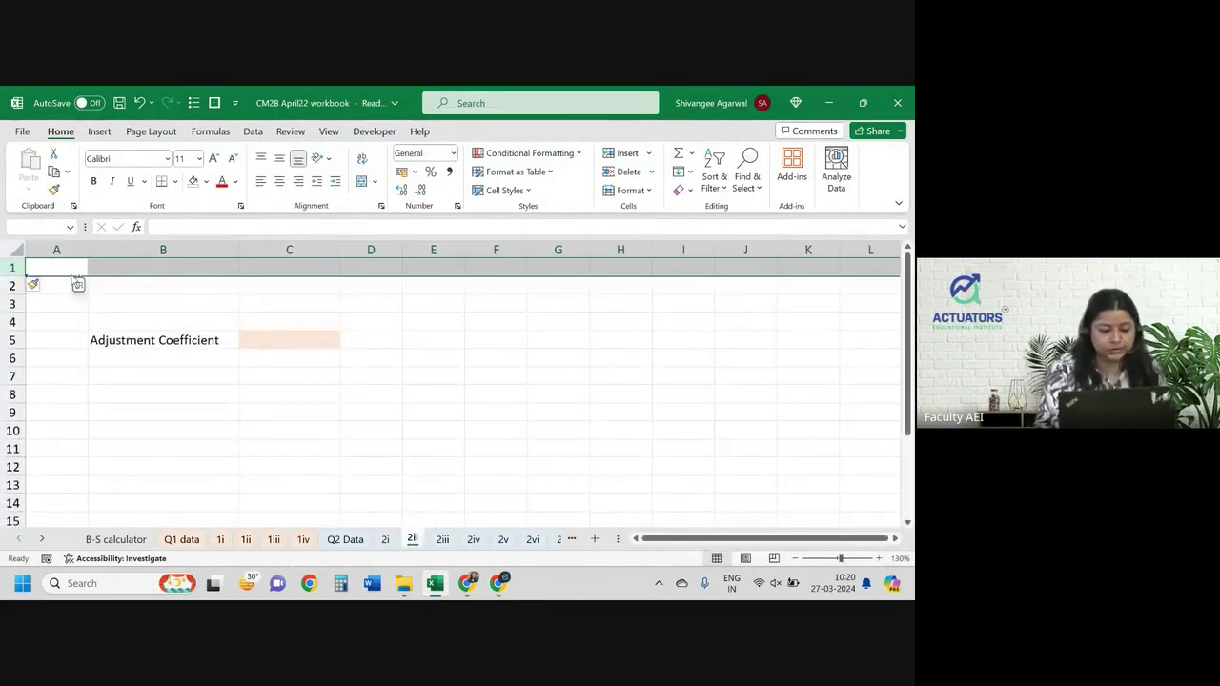
pyautogui.click(175, 306)
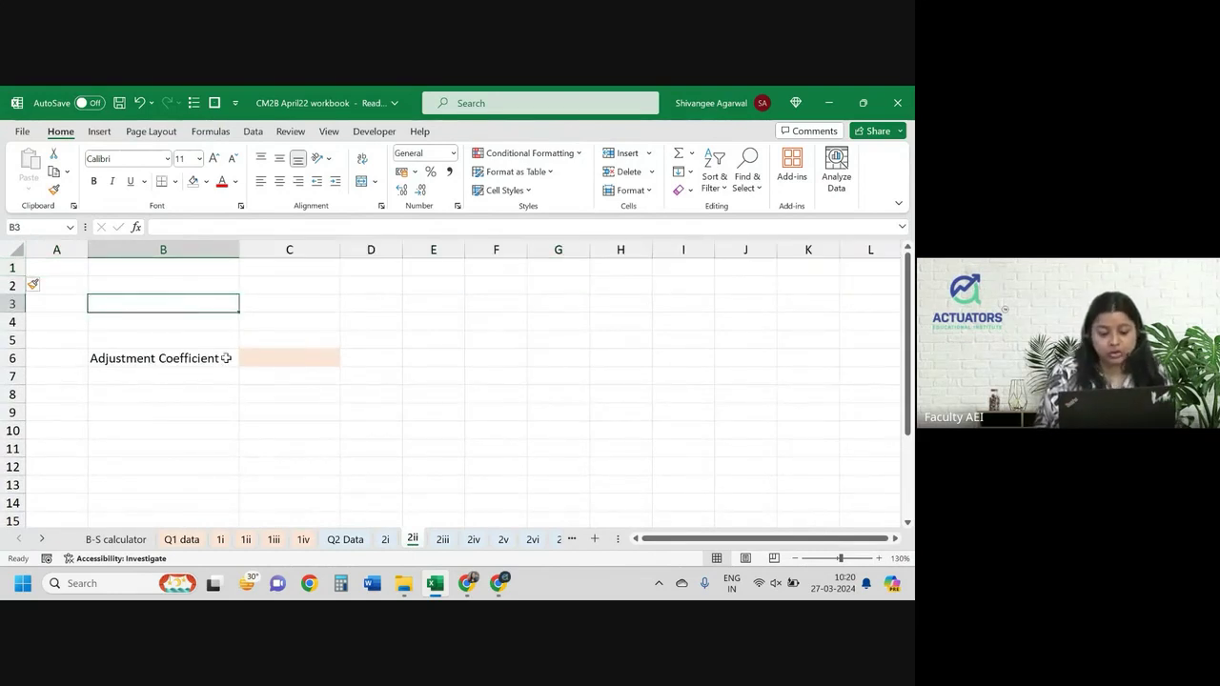
pyautogui.click(13, 303)
pyautogui.hotkey('ctrl', '+')
pyautogui.hotkey('ctrl', '+')
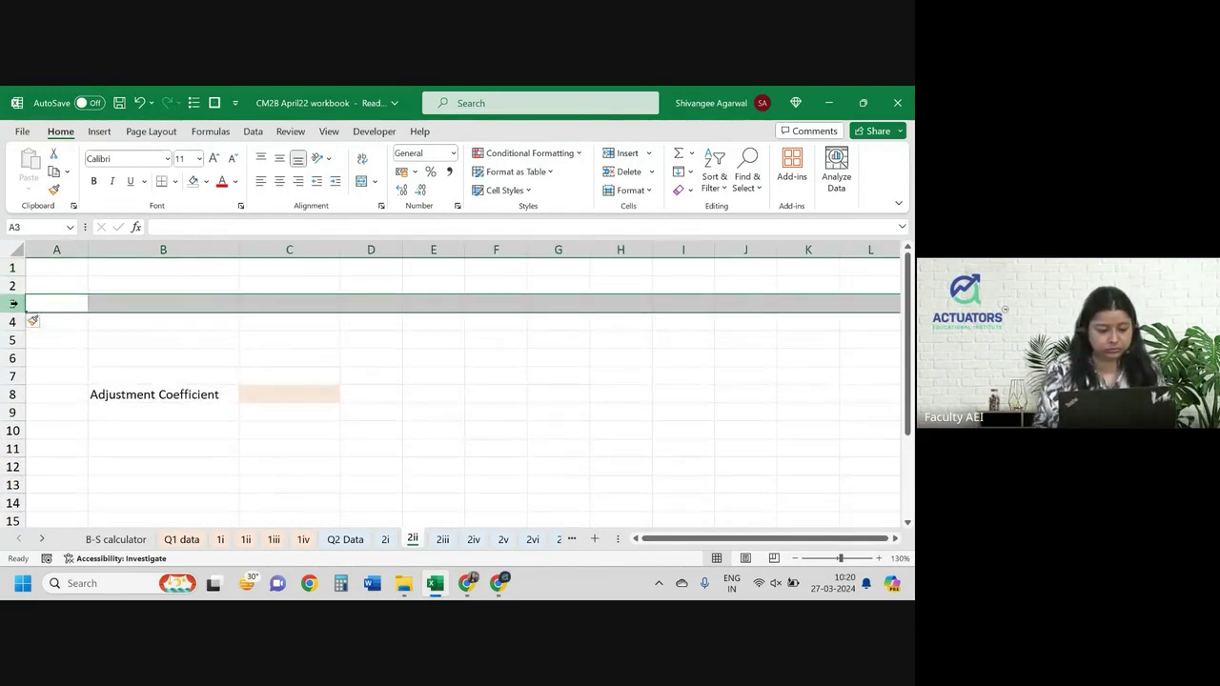
# - Link cell A1 to the Poisson parameter label with ='Q2 Data'!A2 and widen column A to fit it
pyautogui.click(49, 265)
pyautogui.write('=')
pyautogui.hotkey('ctrl', 'pageup')
pyautogui.hotkey('ctrl', 'pageup')
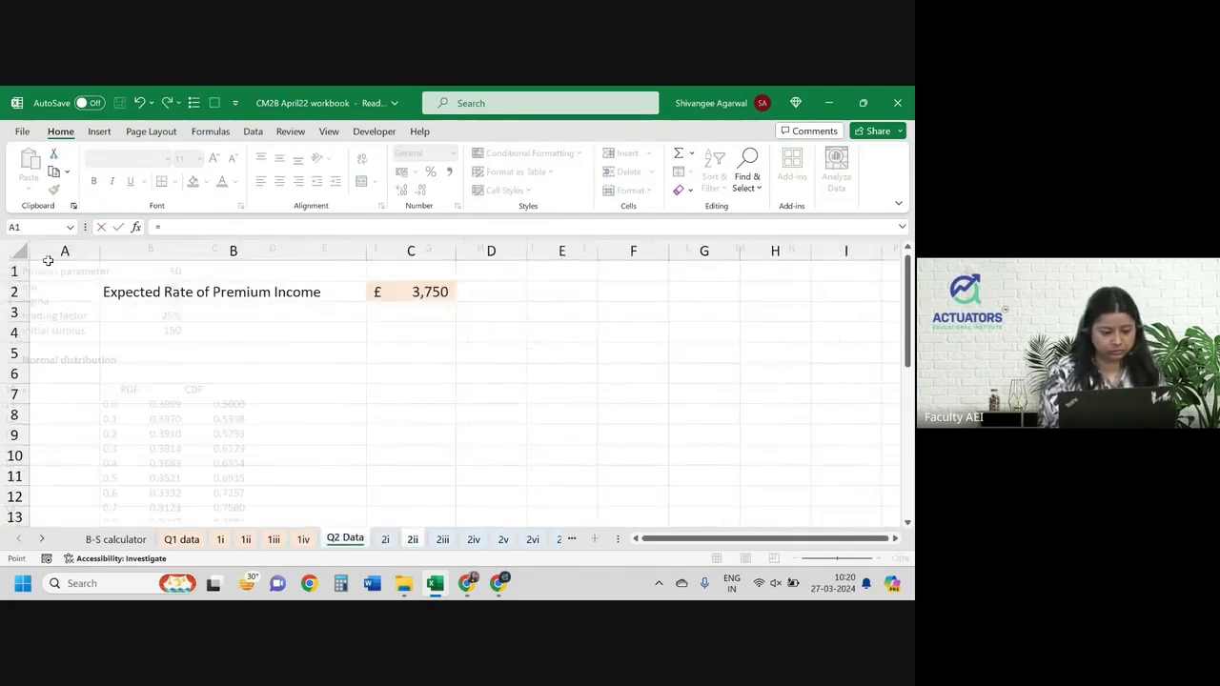
pyautogui.click(48, 266)
pyautogui.press('Return')
pyautogui.click(54, 268)
pyautogui.doubleClick(84, 249)
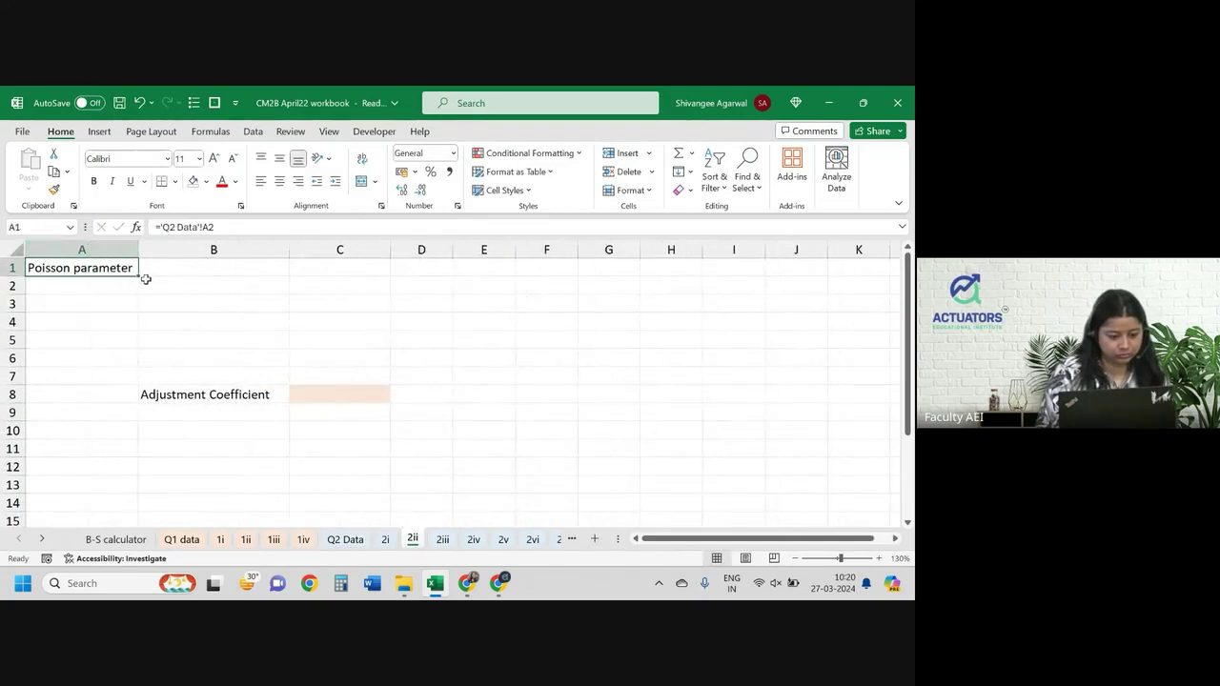
# - Fill the linked formula from A1 across A1:B6, and clear the initial surplus and zero entries in A5:B6
pyautogui.moveTo(139, 275); pyautogui.dragTo(290, 364)
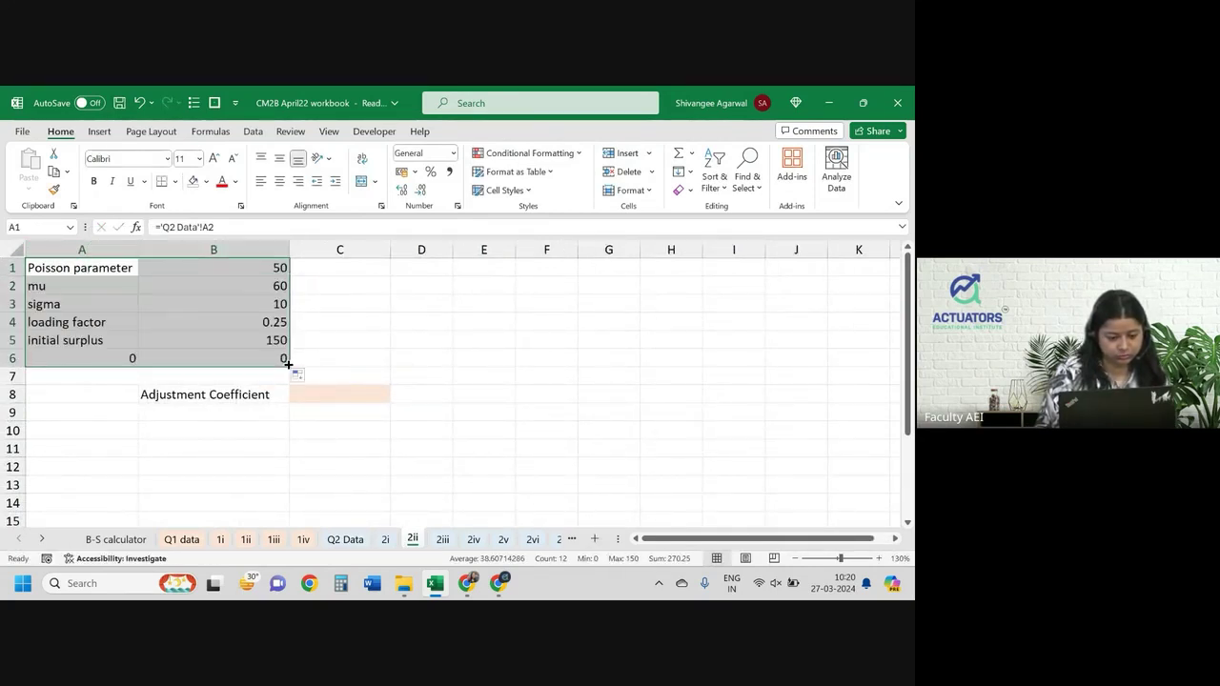
pyautogui.moveTo(107, 359); pyautogui.dragTo(281, 349)
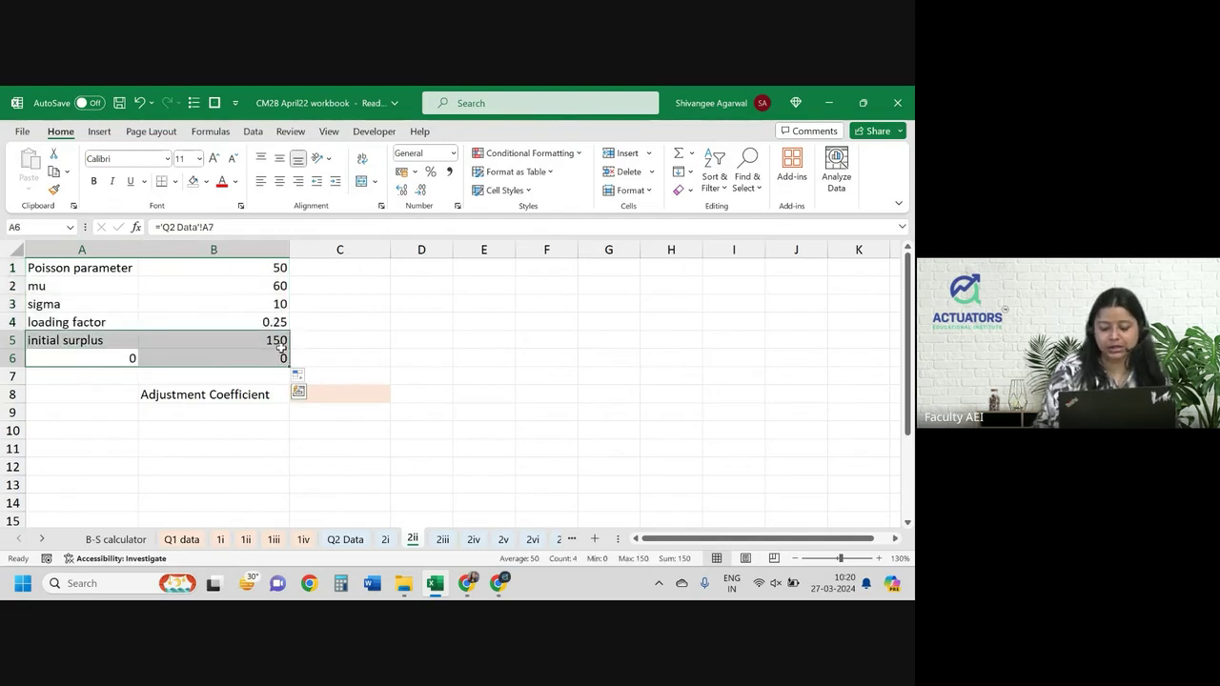
pyautogui.press('Delete')
# - Delete the blank row 6 and insert a blank row back in its place
pyautogui.click(11, 349)
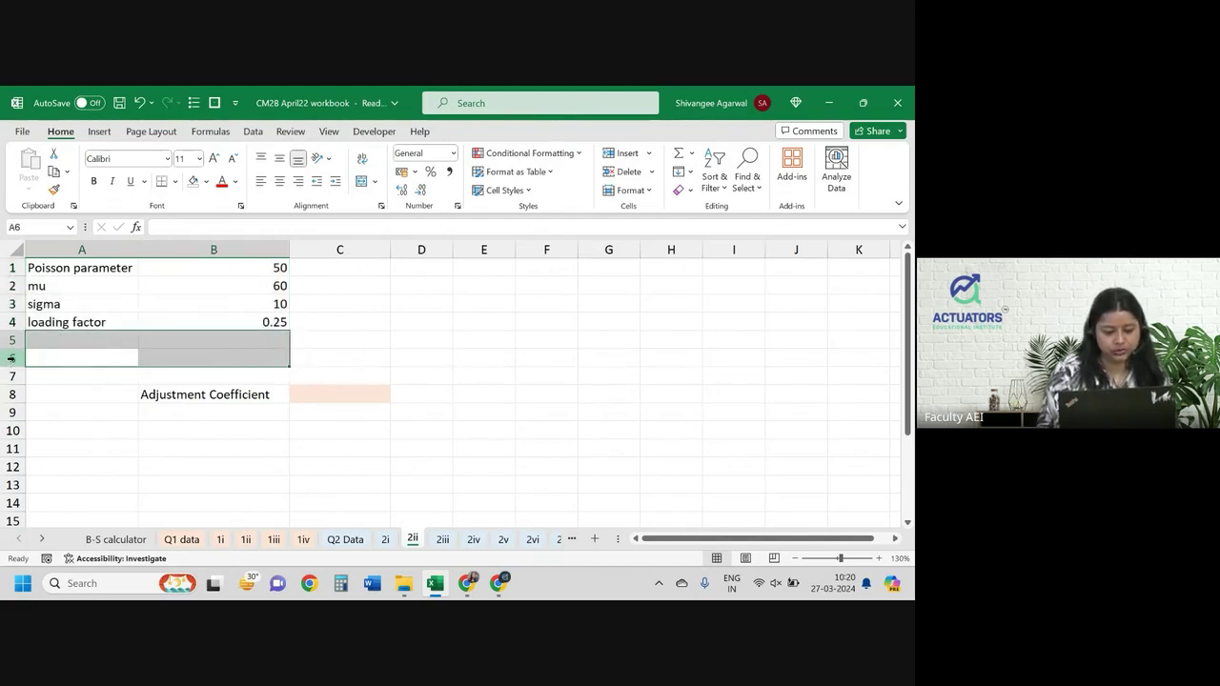
pyautogui.click(10, 358)
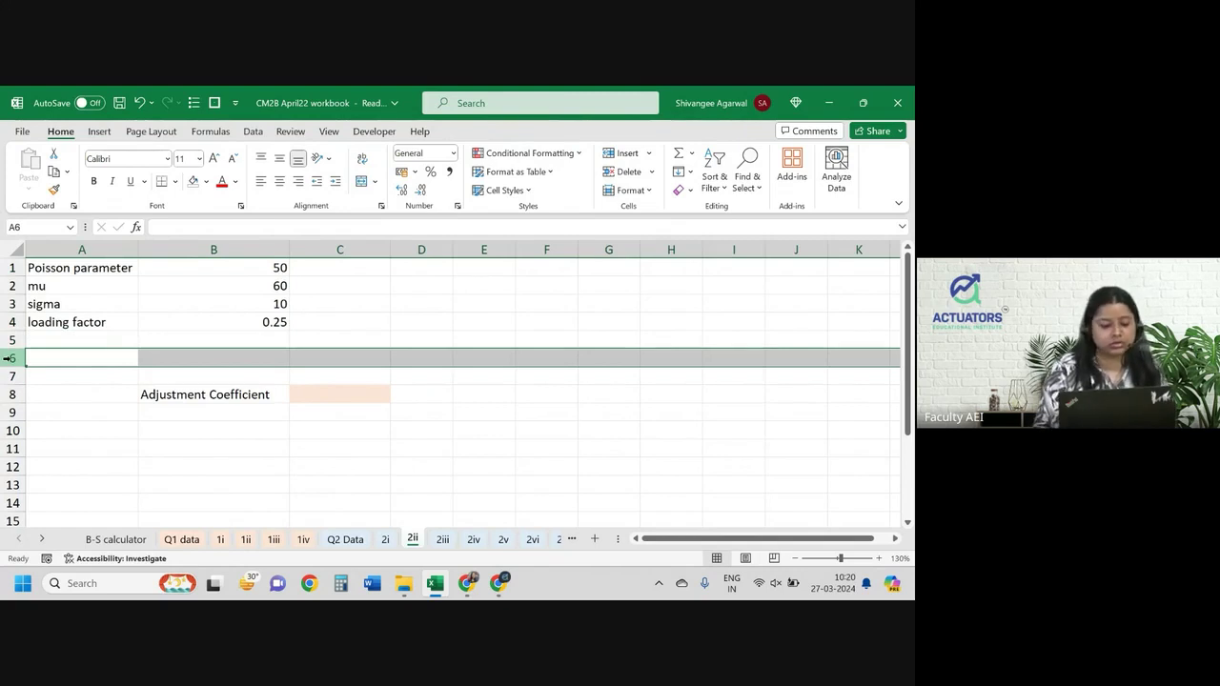
pyautogui.hotkey('ctrl', '-')
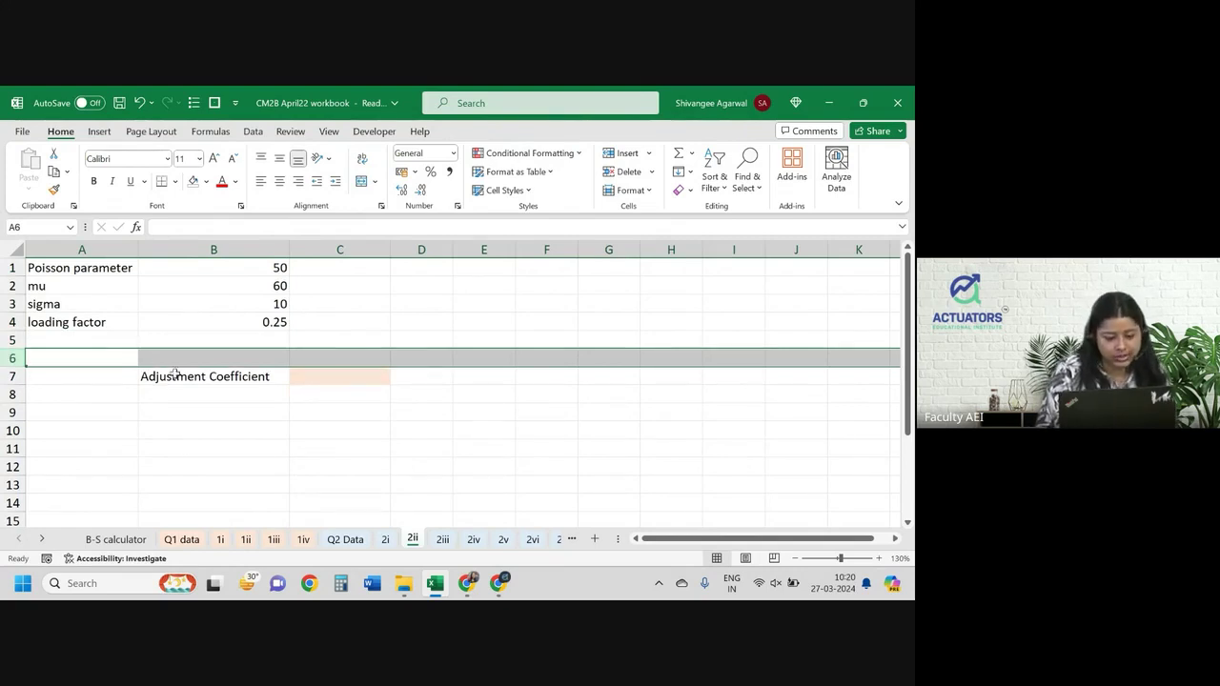
pyautogui.click(240, 393)
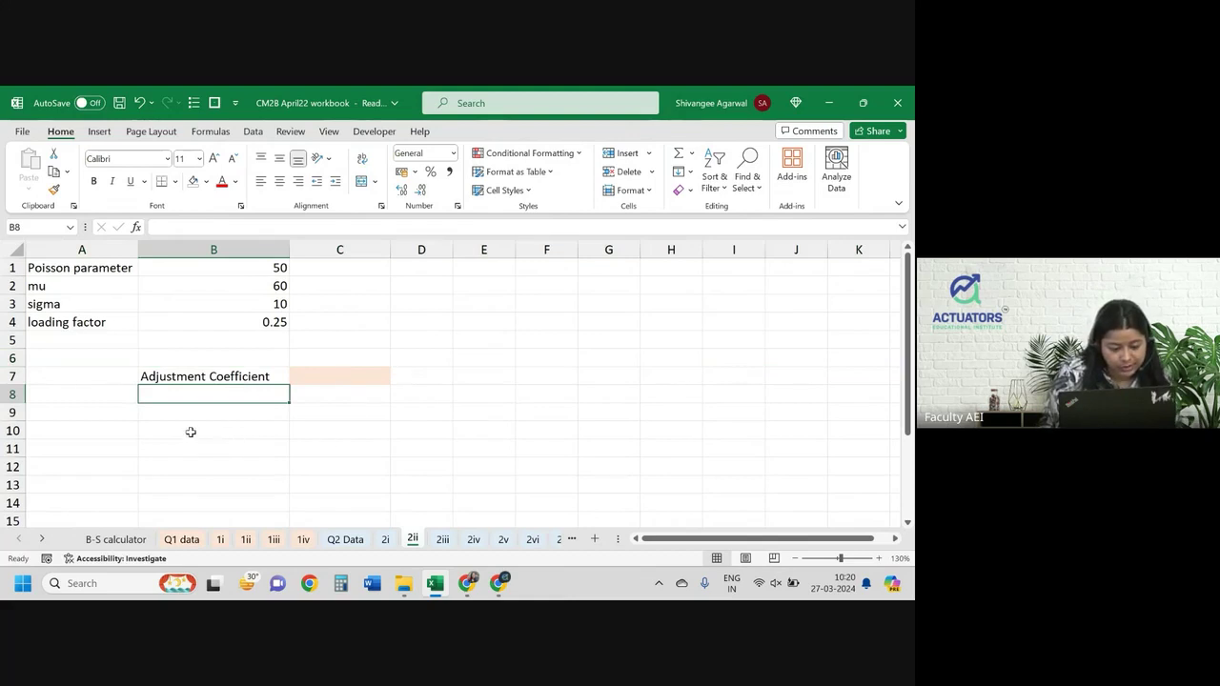
pyautogui.click(214, 416)
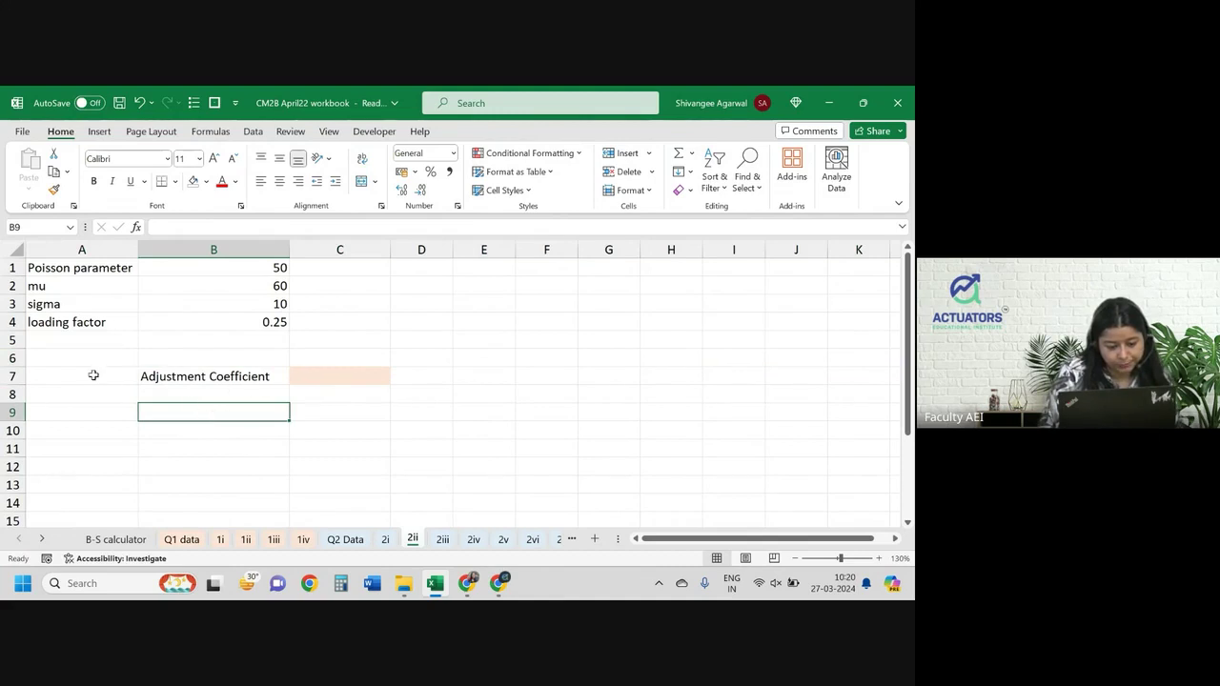
pyautogui.click(11, 357)
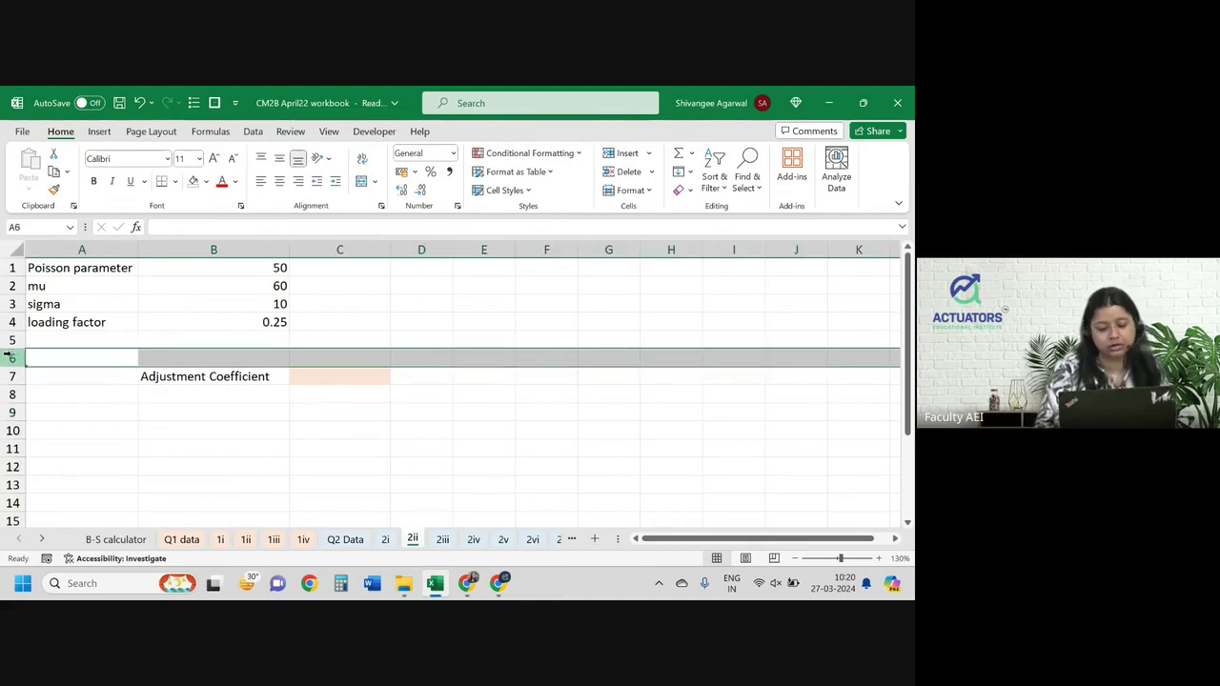
pyautogui.hotkey('ctrl', 'shift', '=')
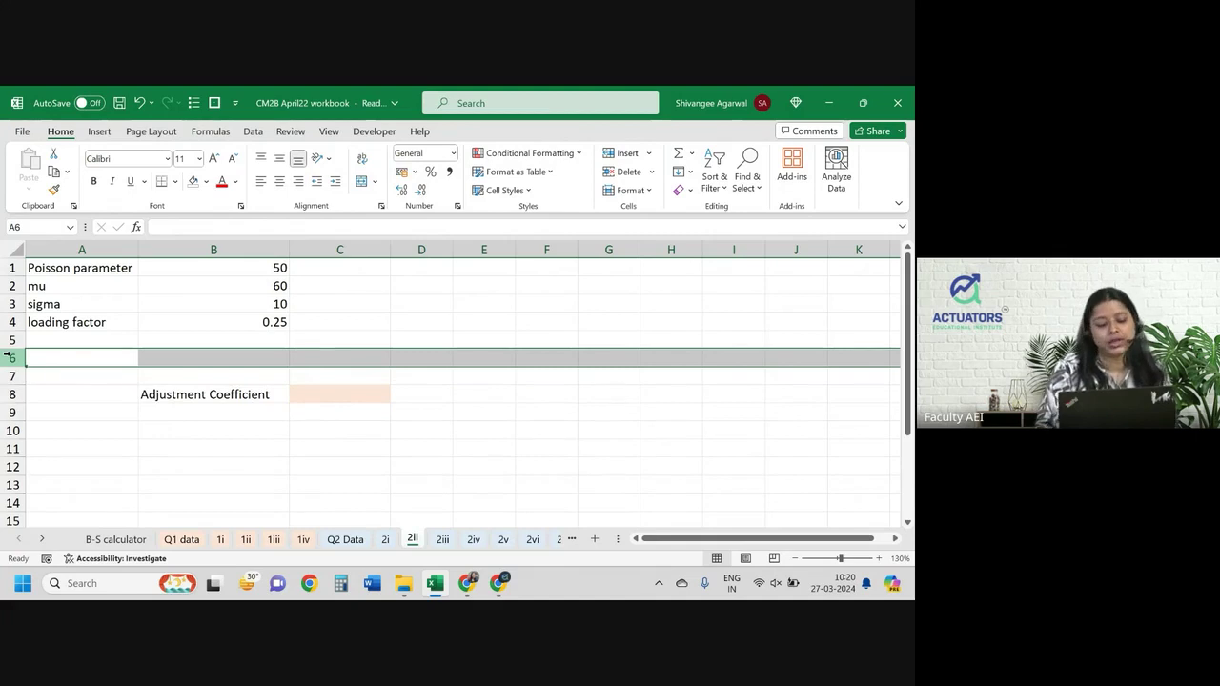
pyautogui.click(324, 410)
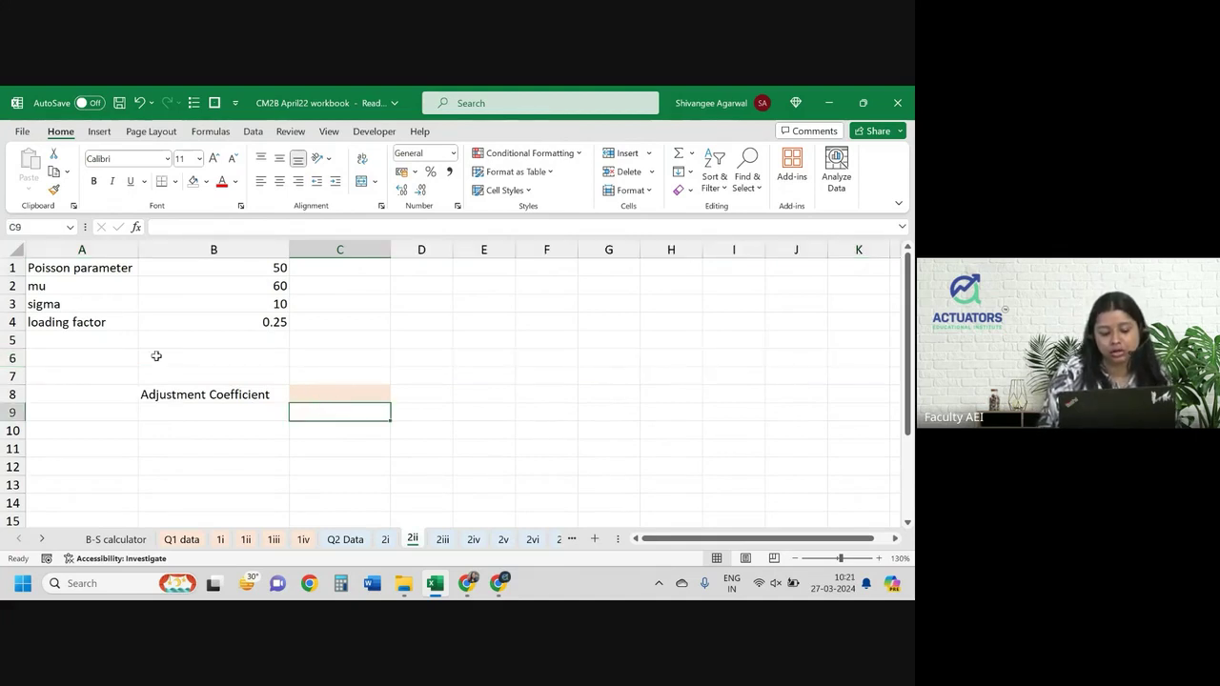
# - Add the label R in A5 with a trial value of 0.5 in B5, and insert a blank row at row 6
pyautogui.click(98, 338)
pyautogui.write('R')
pyautogui.press('Tab')
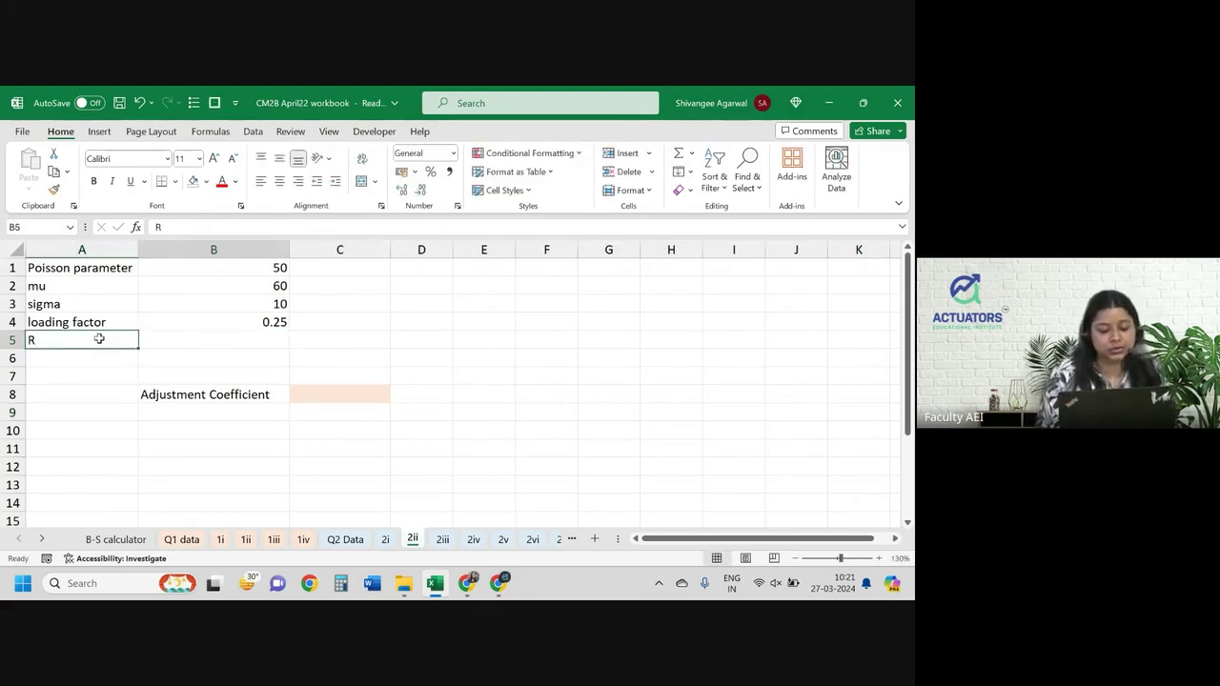
pyautogui.write('0.5')
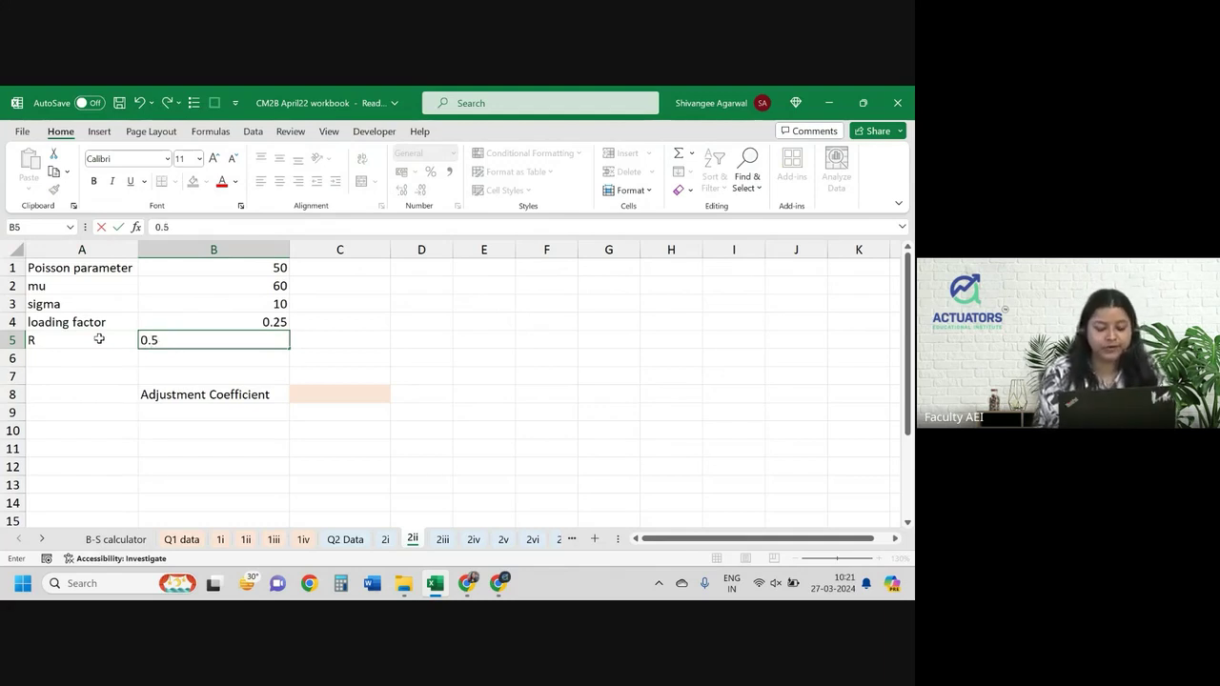
pyautogui.press('Return')
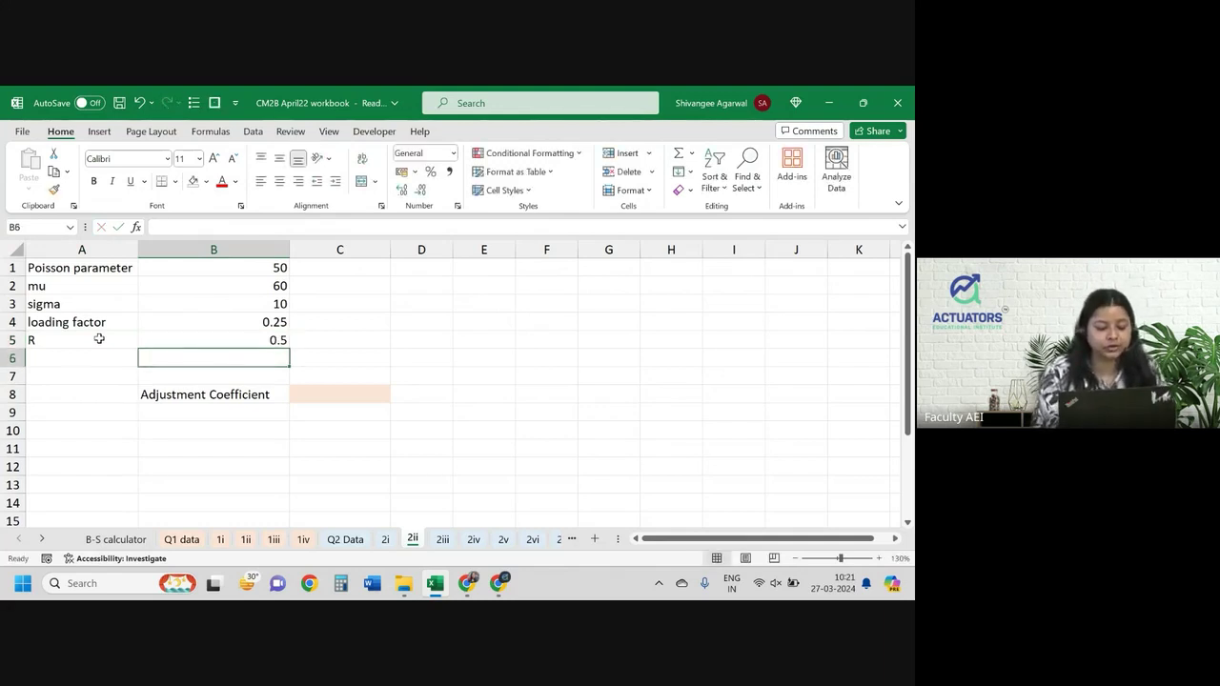
pyautogui.click(11, 358)
pyautogui.hotkey('ctrl', 'shift', '+')
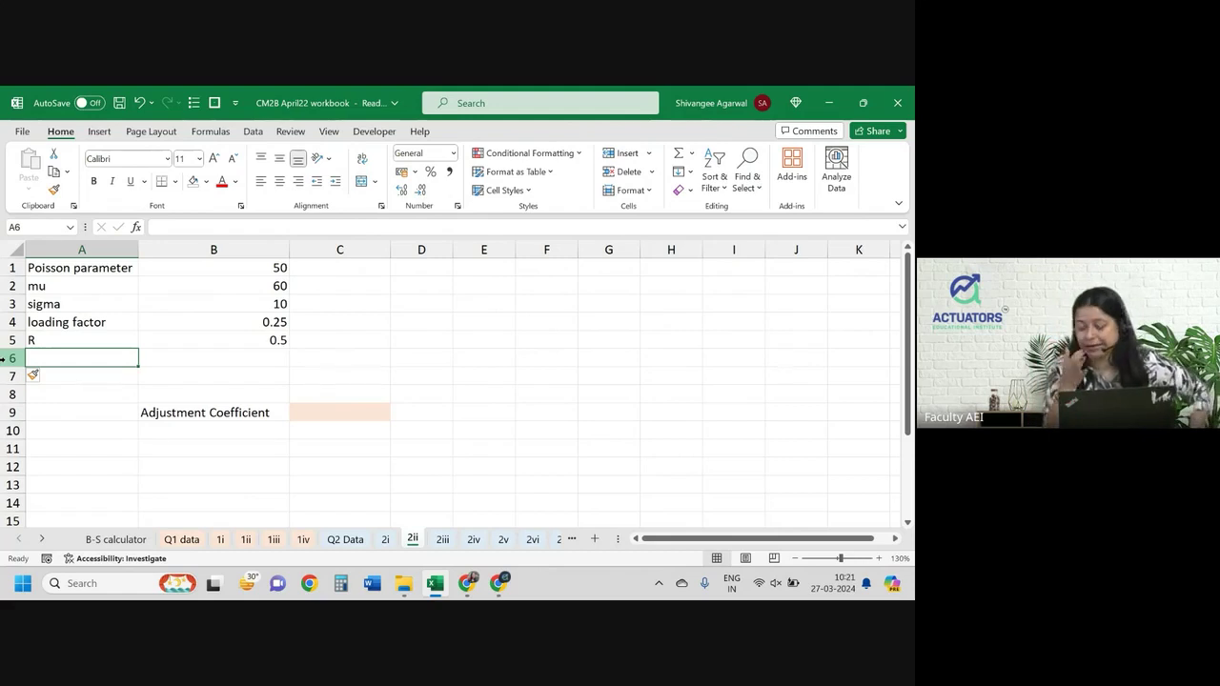
pyautogui.write('MG')
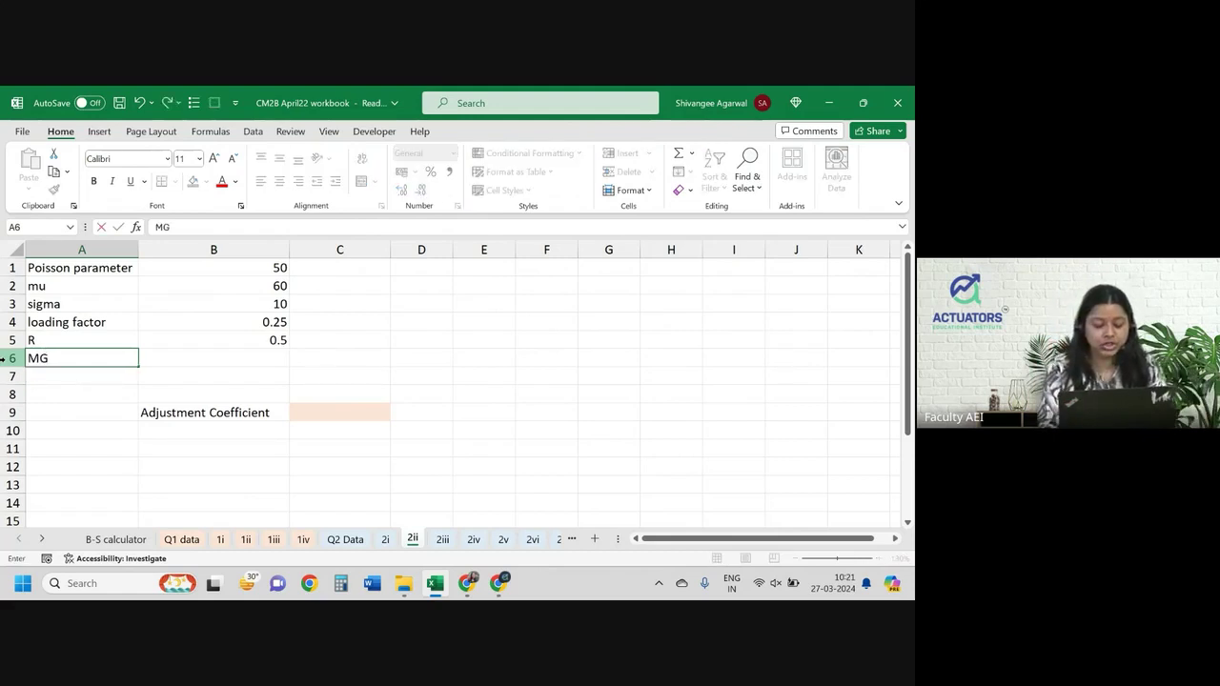
pyautogui.write('F(r)')
pyautogui.press('Tab')
pyautogui.press('Left')
pyautogui.hotkey('ctrl', 'z')
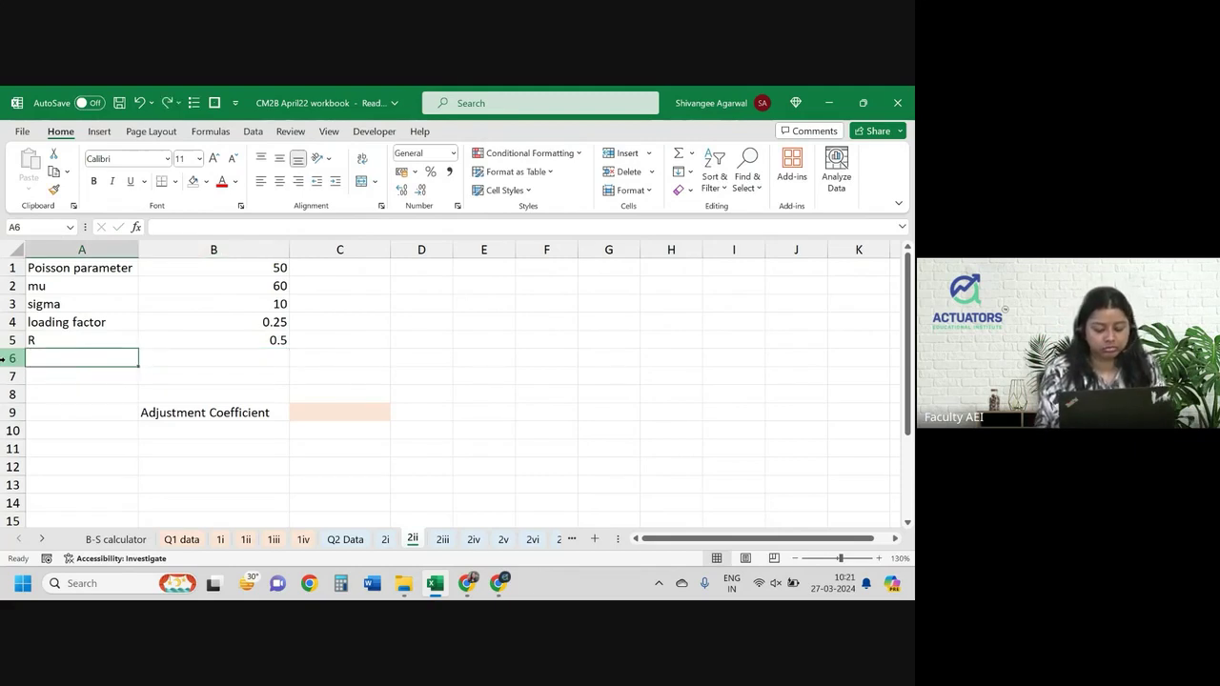
# - Label cell A6 as MGF(r)
pyautogui.write('MGF')
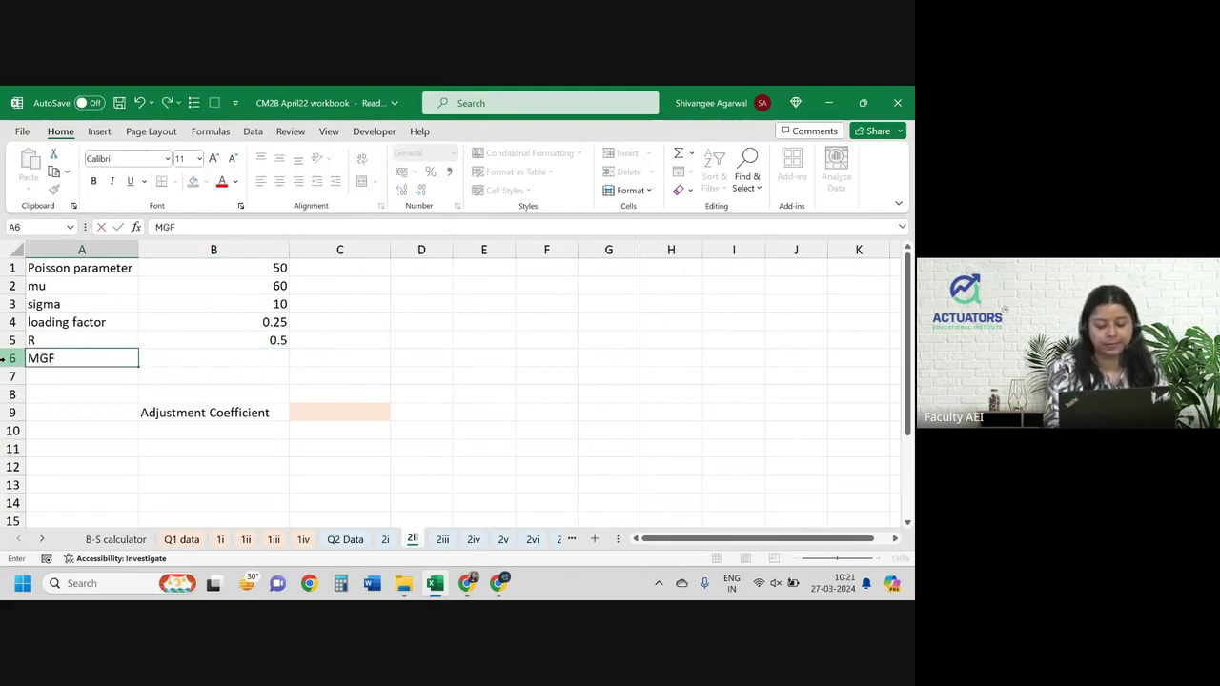
pyautogui.write('(r')
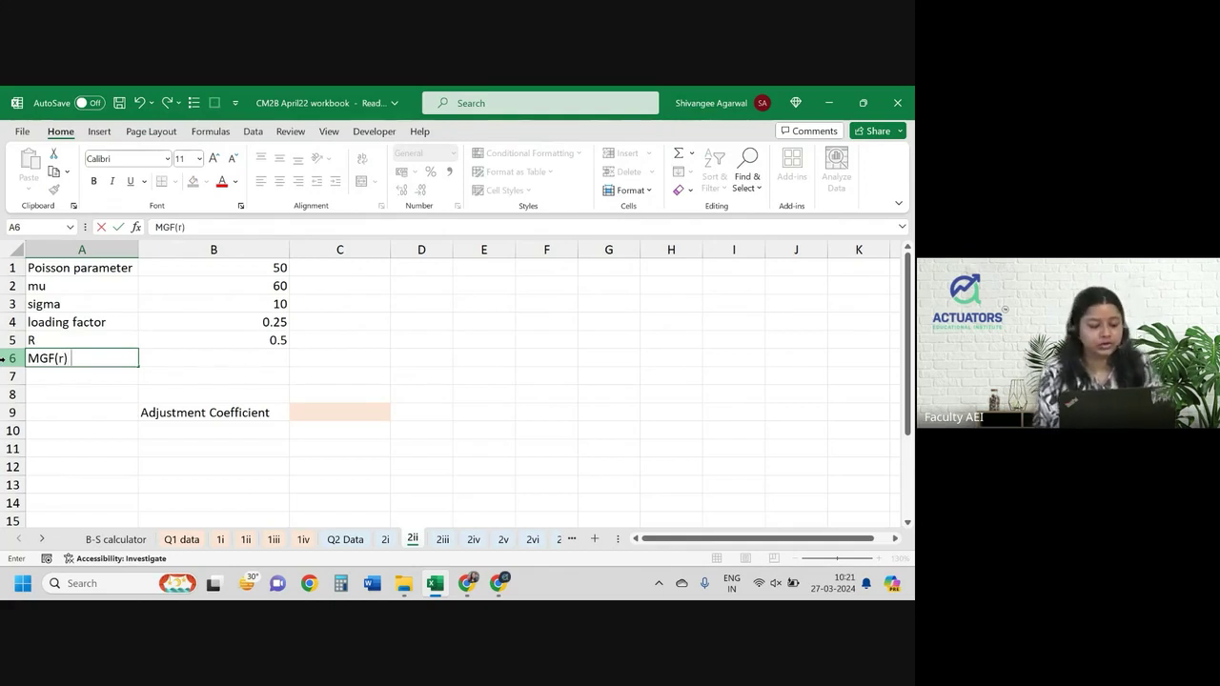
pyautogui.press('Return')
pyautogui.press('Up')
pyautogui.hotkey('shift', 'Right')
pyautogui.hotkey('shift', 'Left')
# - Start the MGF formula in B6 as the exponential of mu times R, =exp(B2*B5
pyautogui.press('Right')
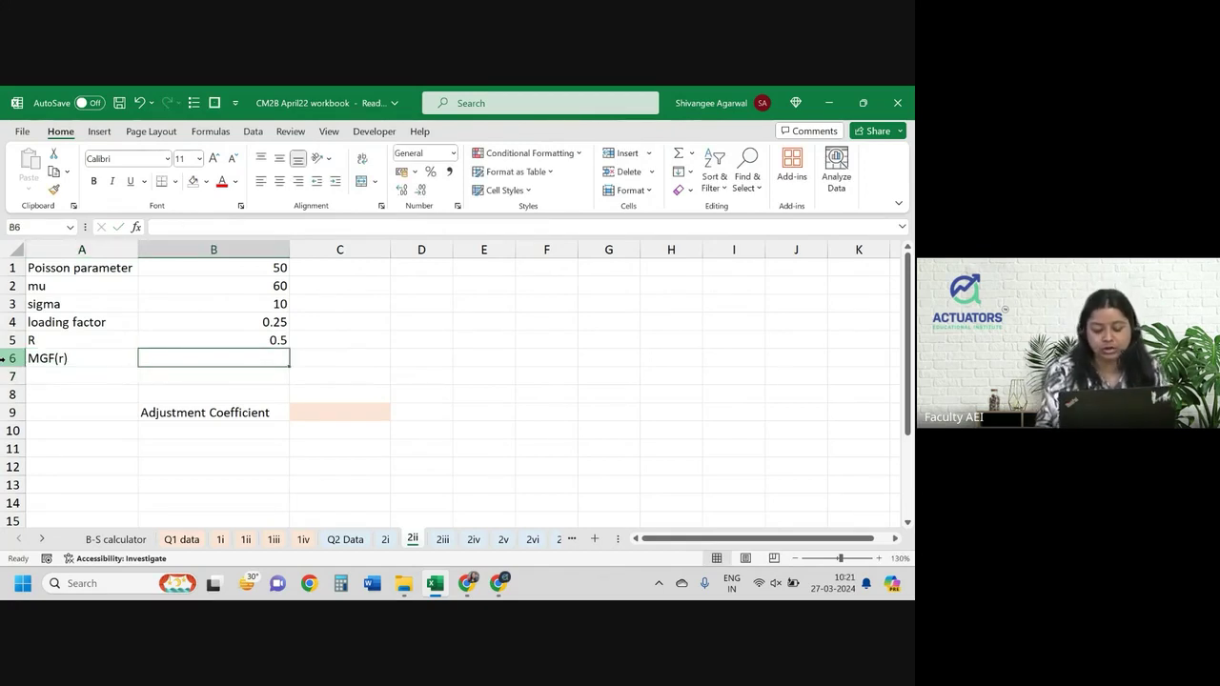
pyautogui.write('=exp(')
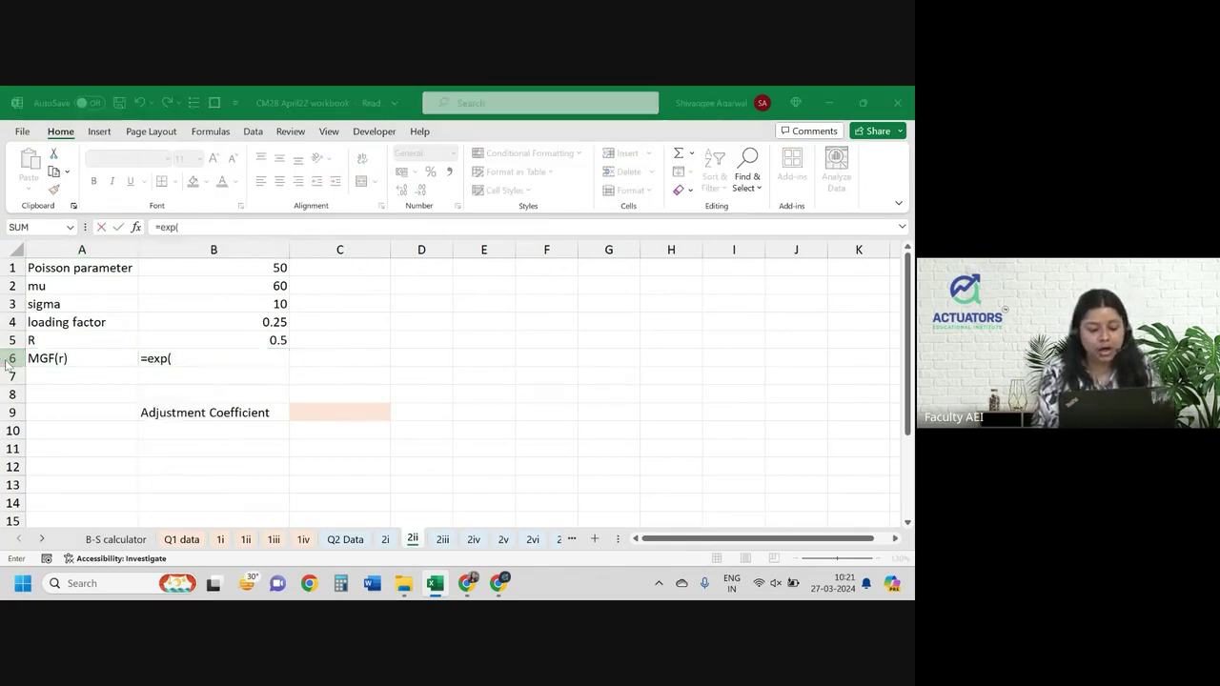
pyautogui.hotkey('alt', 'Tab')
pyautogui.hotkey('alt', 'Tab')
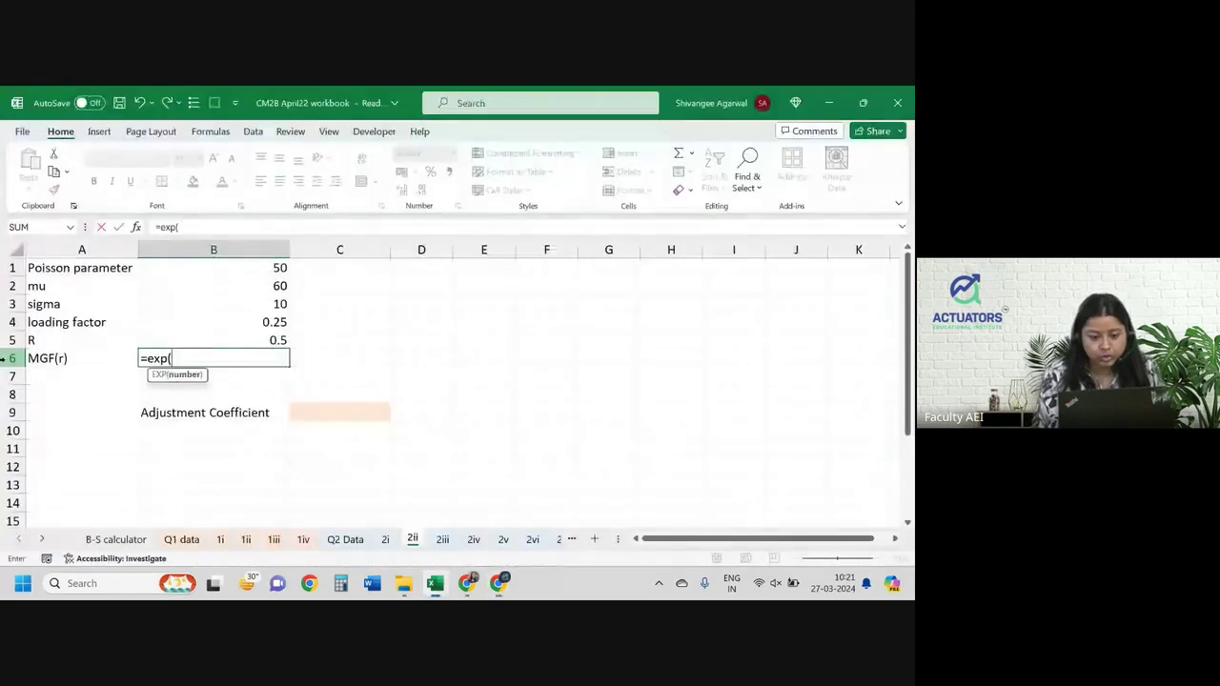
pyautogui.press('Up')
pyautogui.press('Up')
pyautogui.press('Up')
pyautogui.press('Up')
pyautogui.write('*')
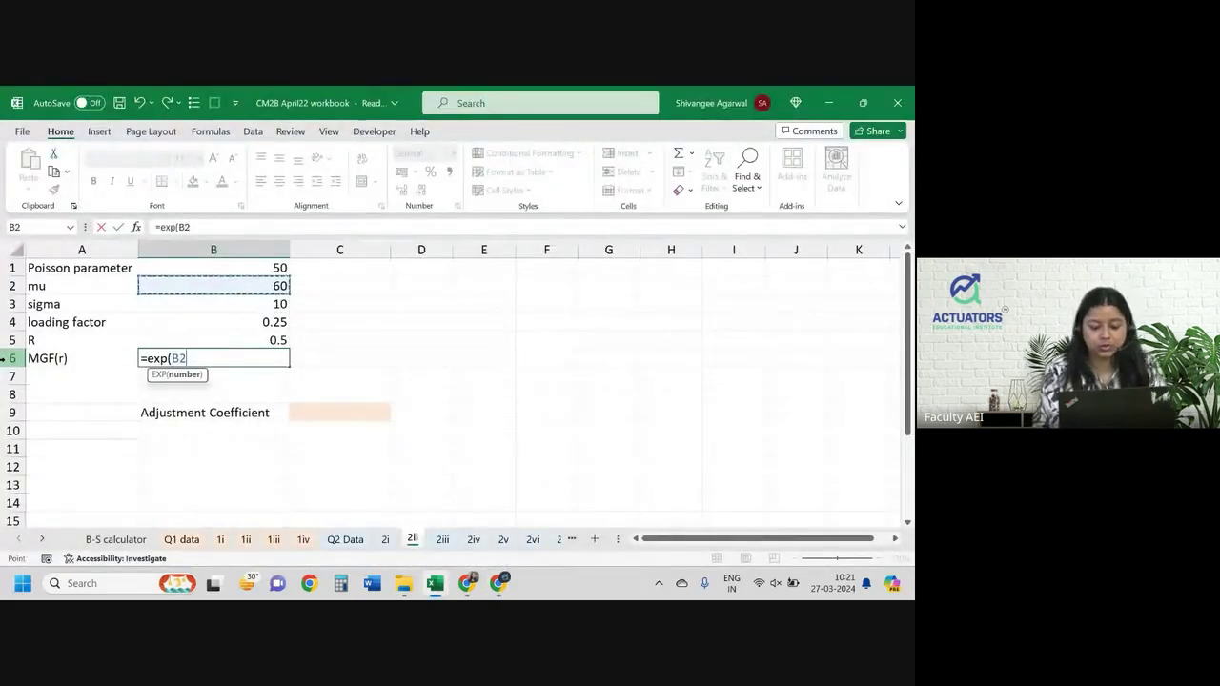
pyautogui.press('Up')
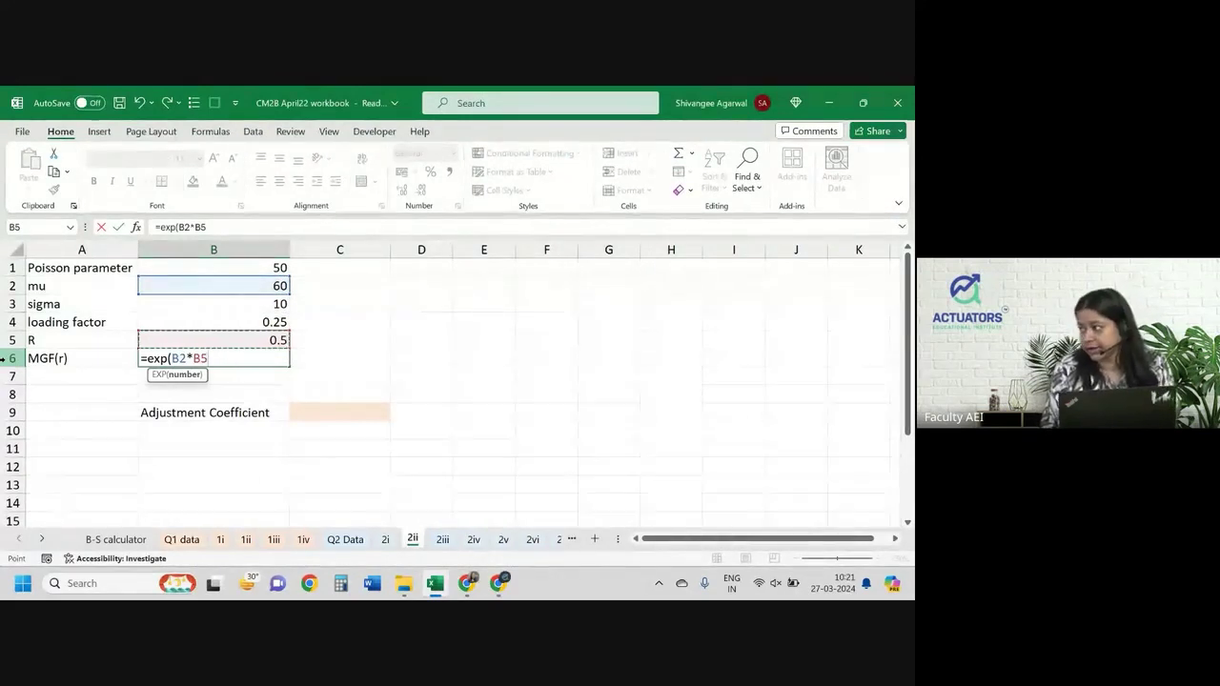
# - Extend the B6 formula with the half sigma-squared term +0.5*B3^2, consulting the exam paper's Normal MGF hint
pyautogui.hotkey('alt', 'Tab')
pyautogui.hotkey('alt', 'Tab')
pyautogui.write('+0.5')
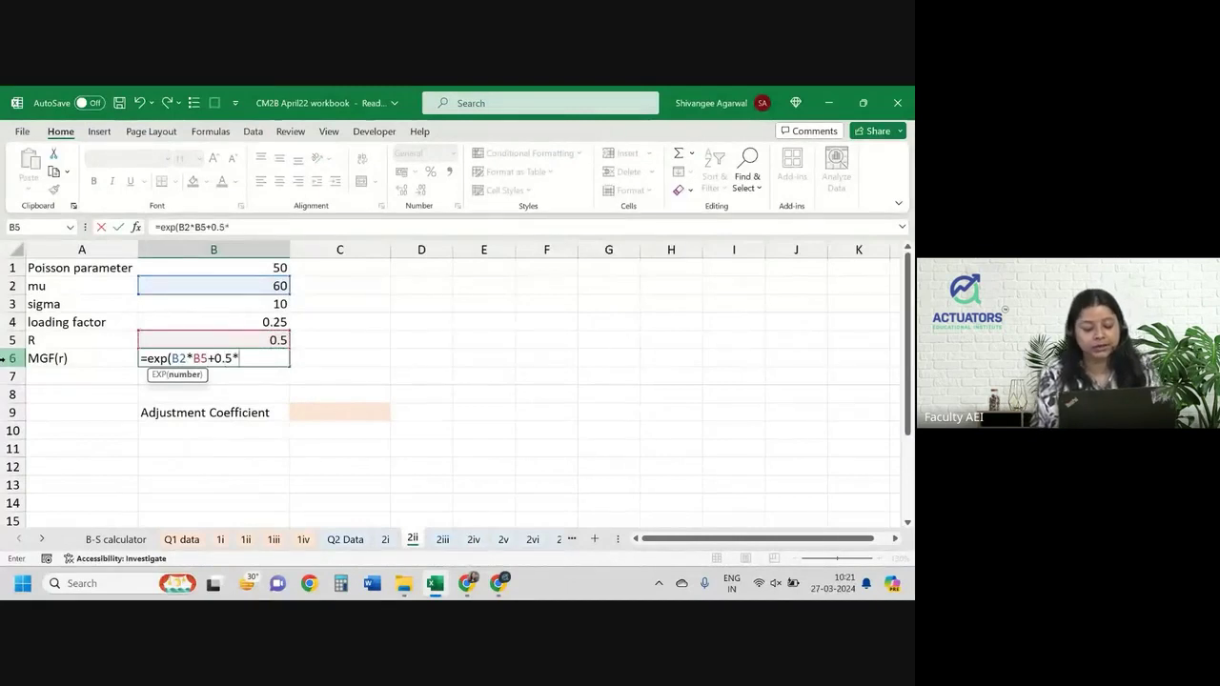
pyautogui.hotkey('alt', 'Tab')
pyautogui.hotkey('alt', 'Tab')
pyautogui.press('Up')
pyautogui.press('Up')
pyautogui.press('Up')
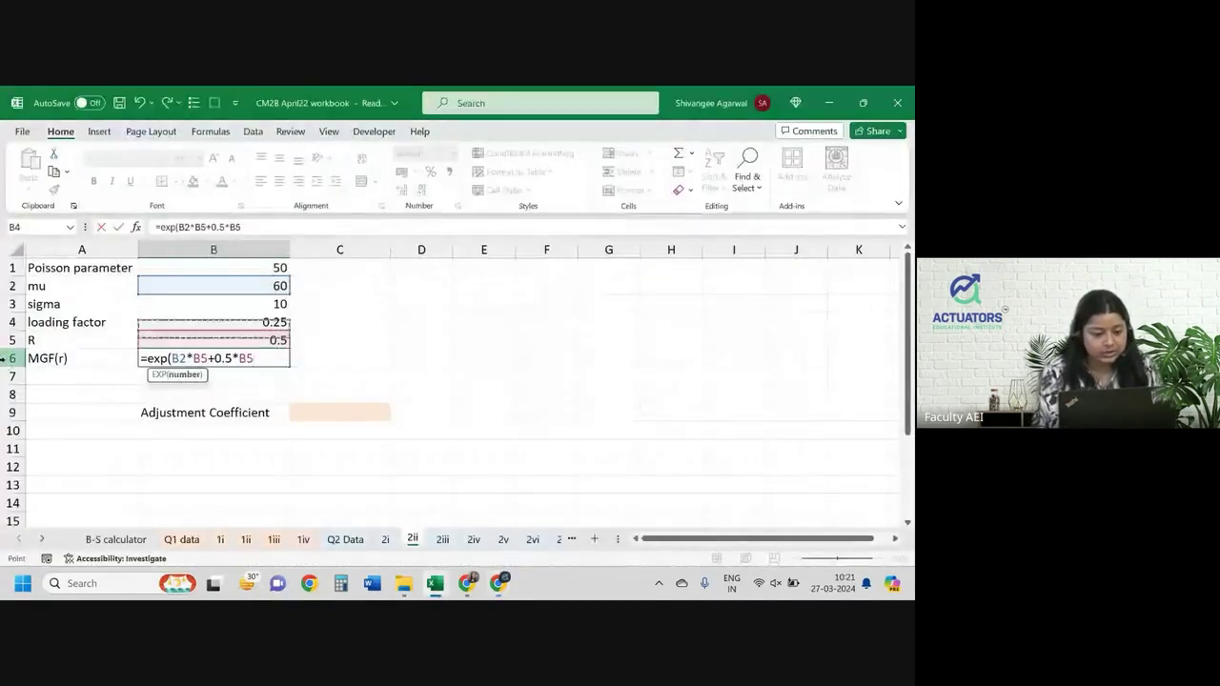
pyautogui.write('^2*')
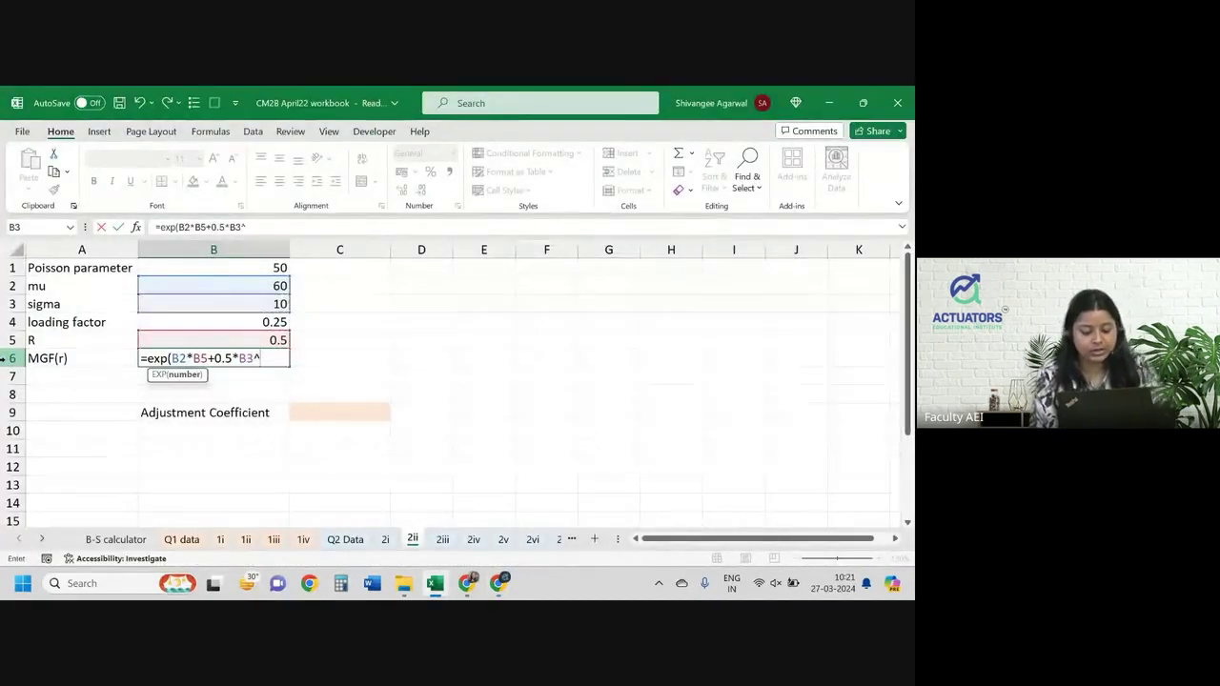
# - Complete the B6 exponent by squaring sigma and multiplying by R squared, ^2*B5^2), after checking the exam paper's hint
pyautogui.hotkey('alt', 'Tab')
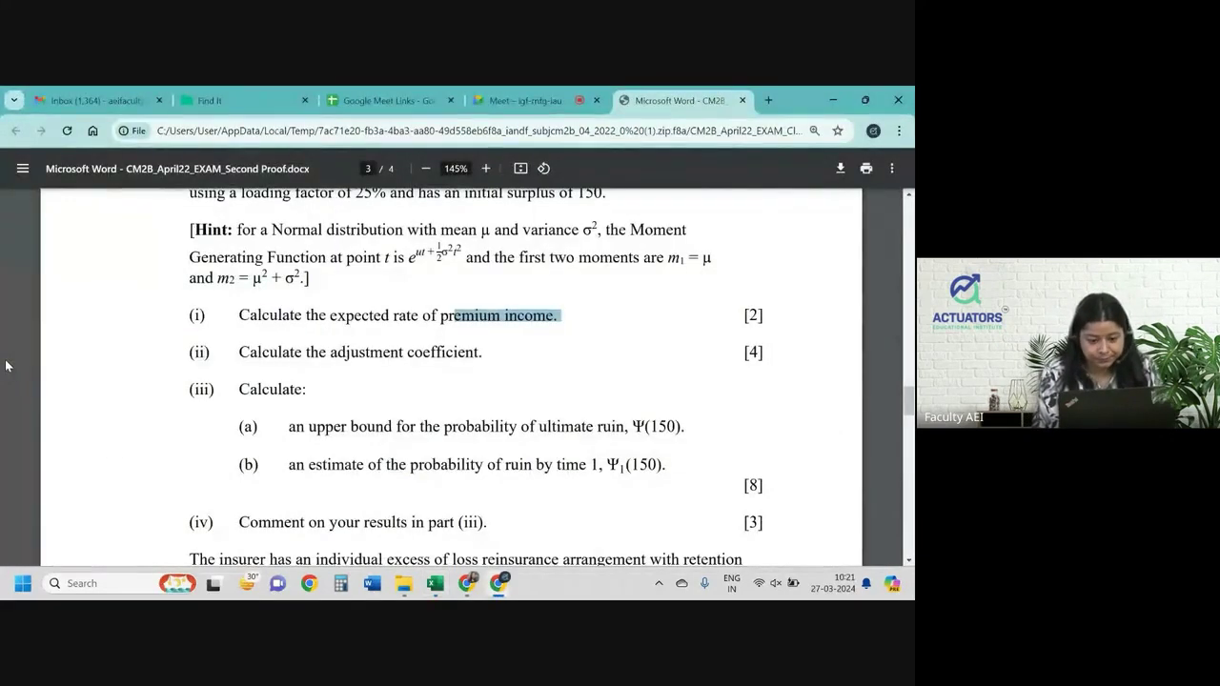
pyautogui.hotkey('alt', 'Tab')
pyautogui.write('*')
pyautogui.press('Up')
pyautogui.press('Up')
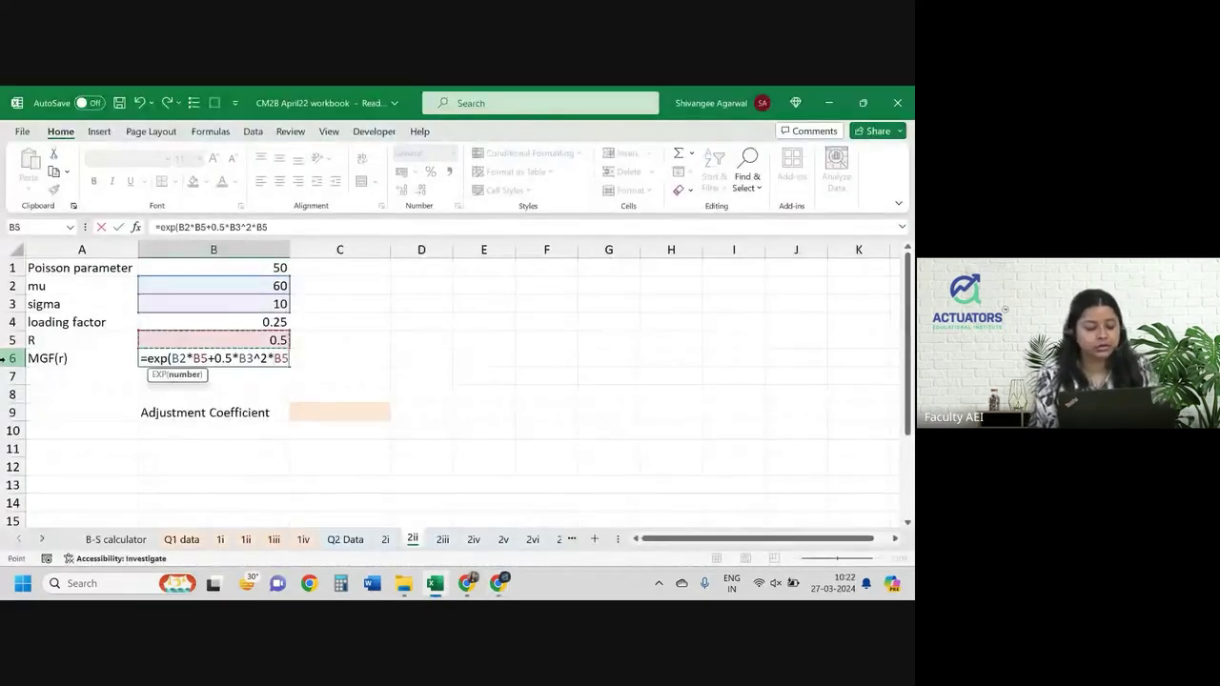
pyautogui.press('Down')
pyautogui.write('^2)')
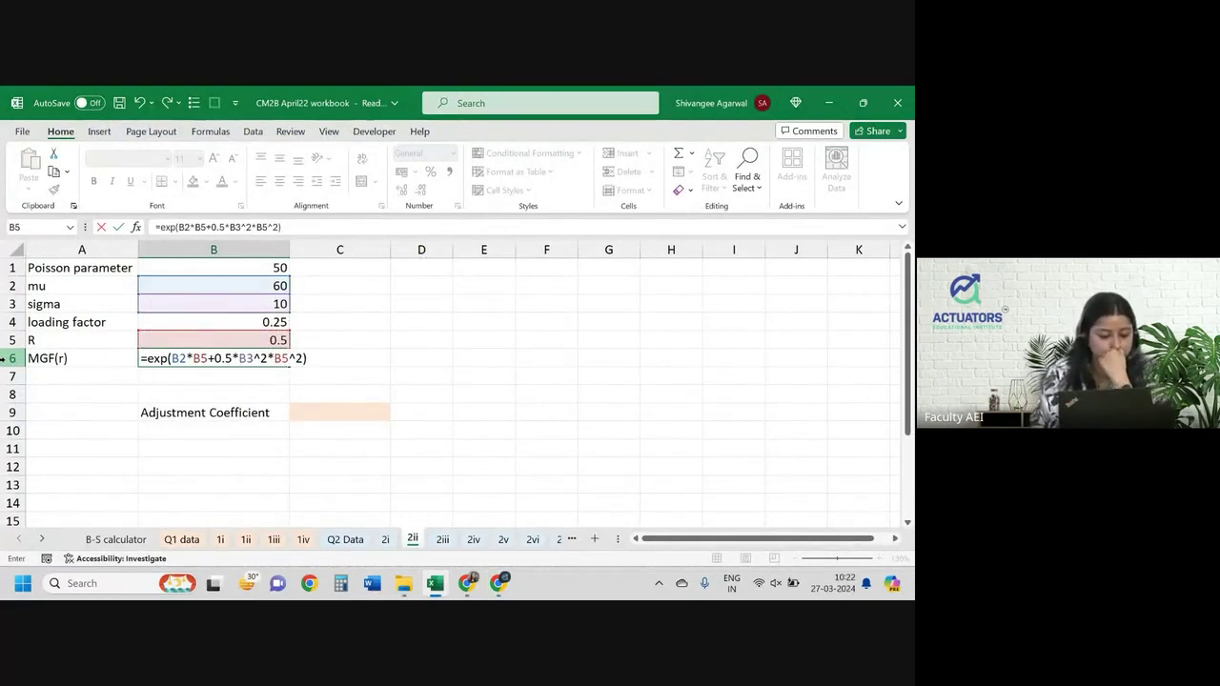
# - Enclose the sigma-squared term B3^2 in parentheses in the B6 formula and enter it
pyautogui.click(237, 359)
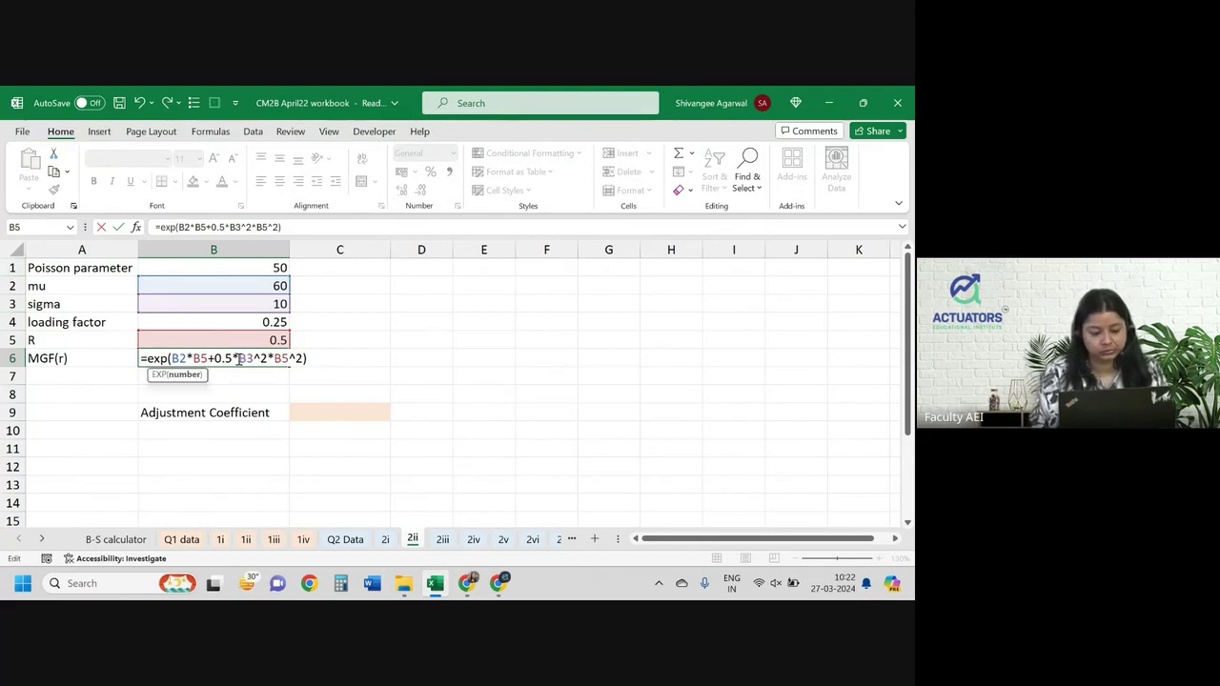
pyautogui.write('(')
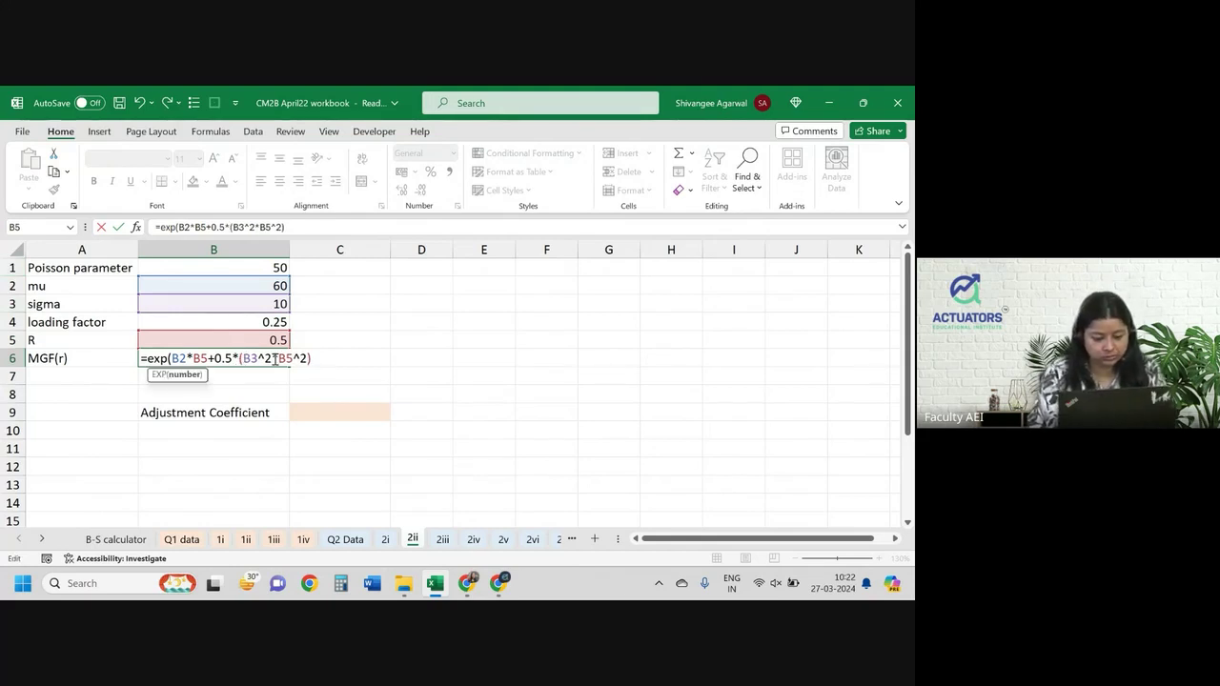
pyautogui.click(274, 358)
pyautogui.write(')')
pyautogui.press('Return')
pyautogui.click(274, 358)
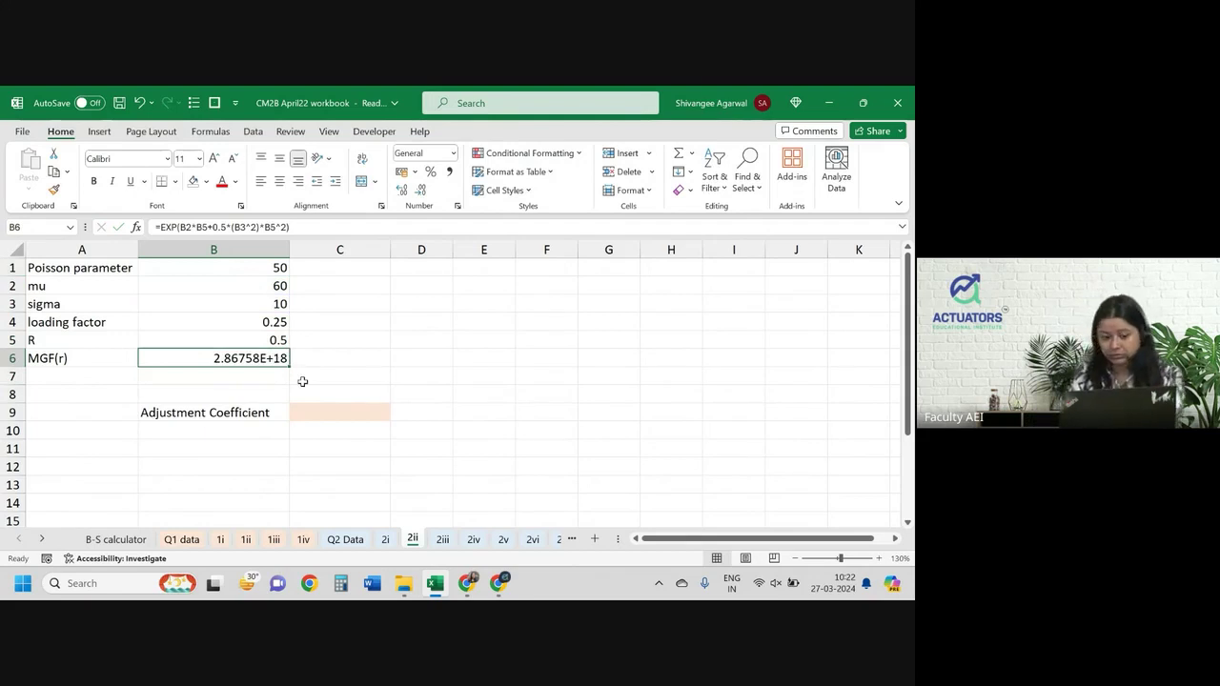
# - Start the label in A7 with the text mgf(r), keeping the r in parentheses uncorrected by autocorrect
pyautogui.click(107, 374)
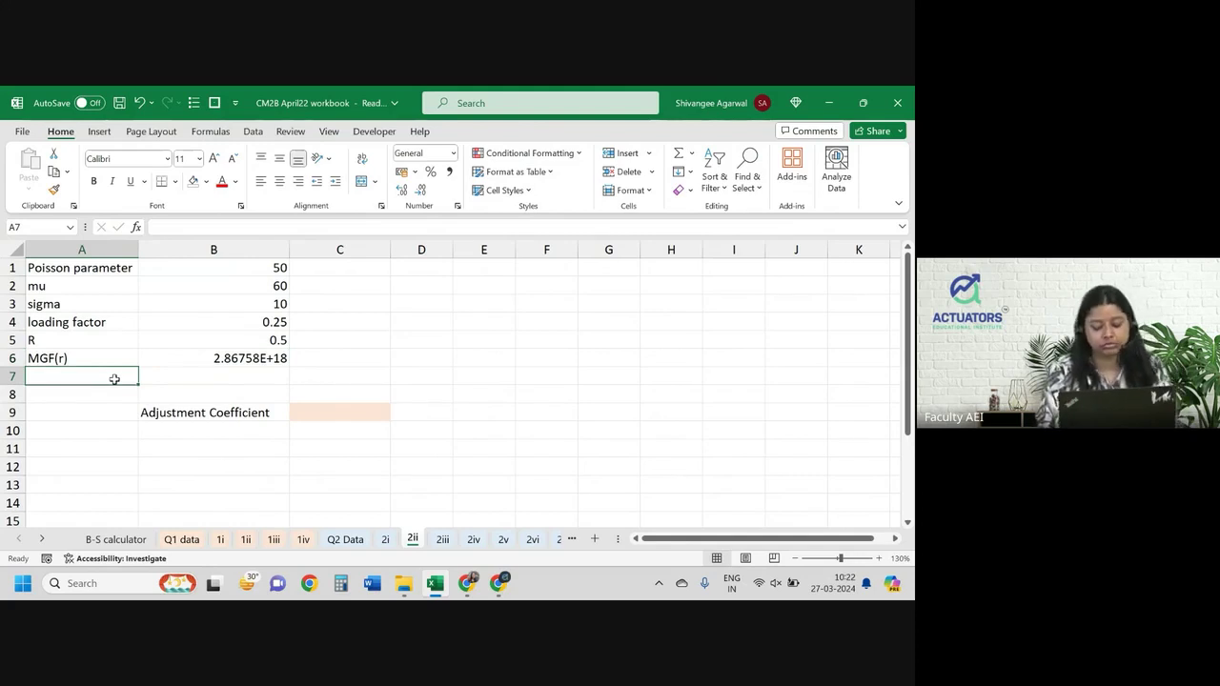
pyautogui.write('mgf(r)')
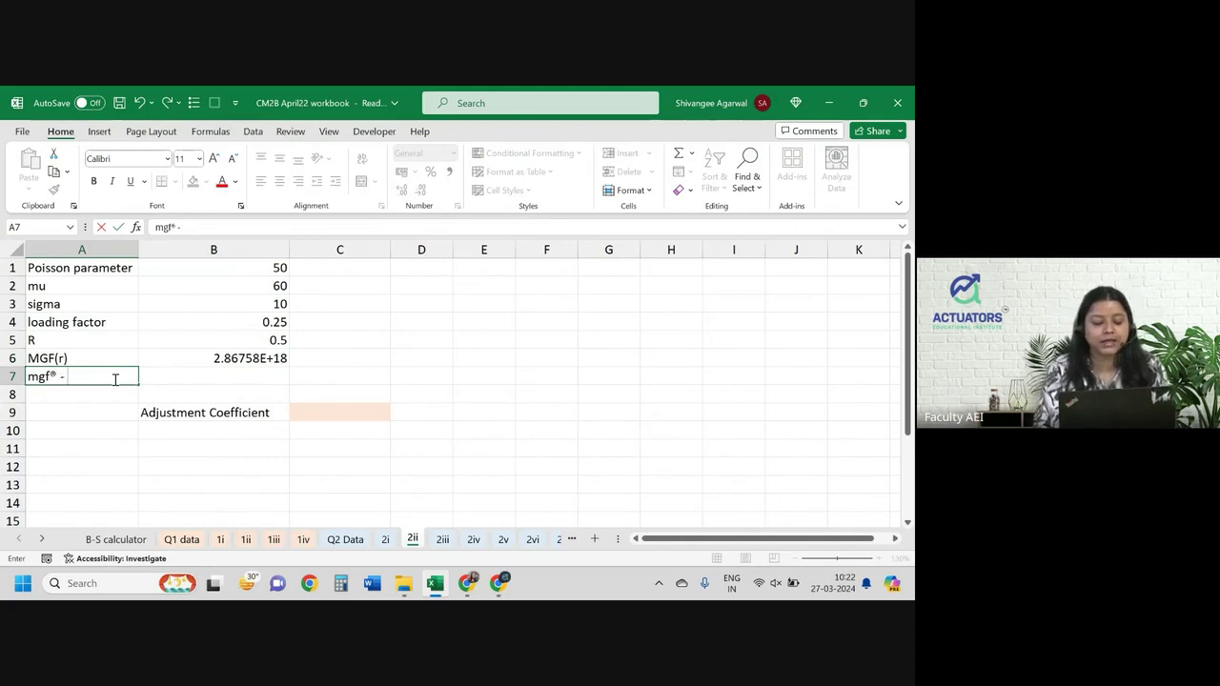
pyautogui.hotkey('ctrl', 'z')
pyautogui.write('-')
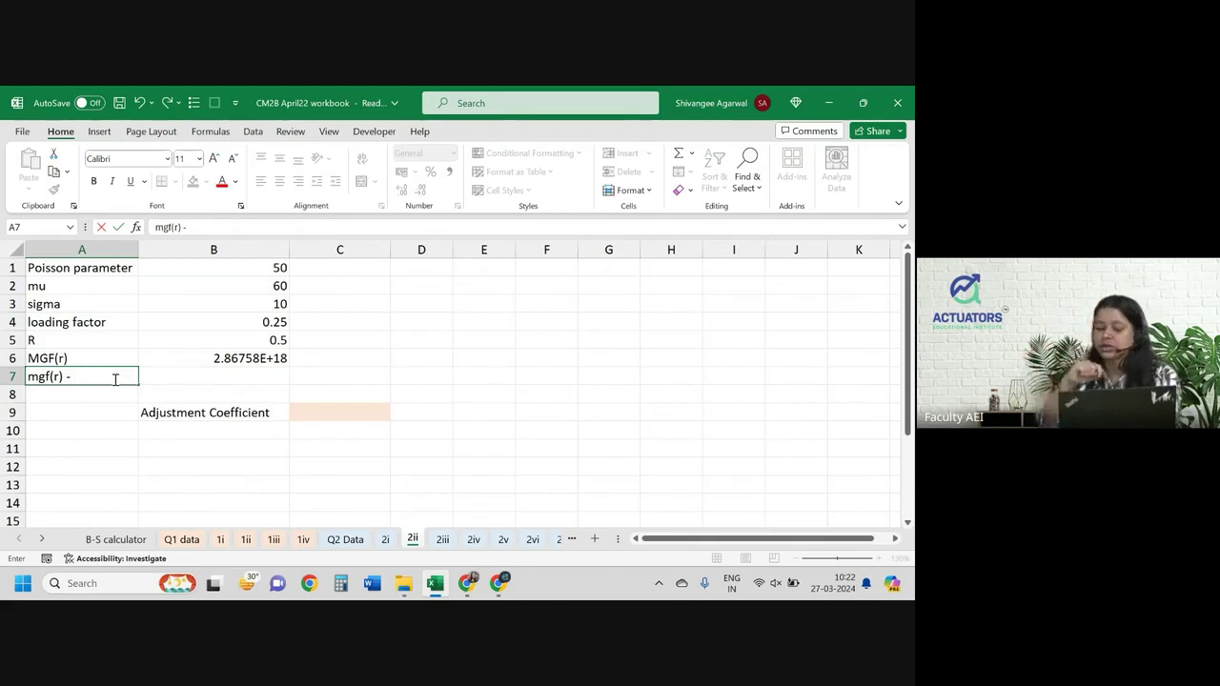
# - Expand the A7 label to 1 + (1+loading)*m1*r -mgf(r) and fit column A to its contents
pyautogui.click(27, 376)
pyautogui.write('1 + 1')
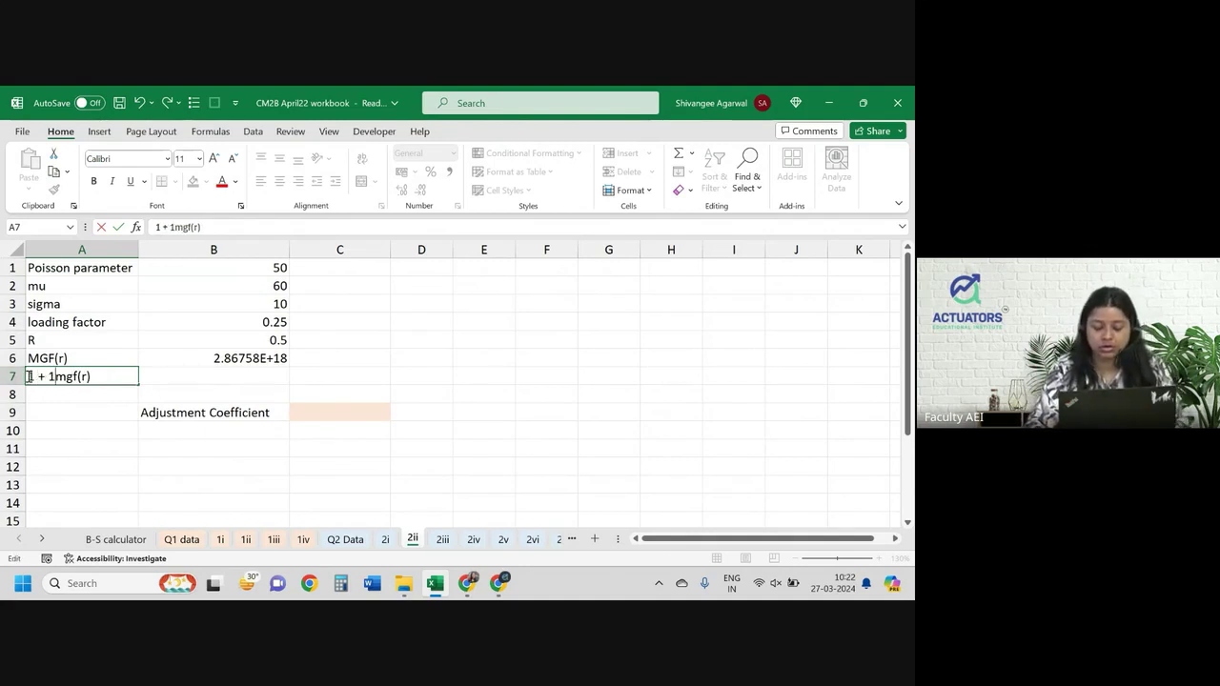
pyautogui.press('BackSpace')
pyautogui.write('(1+')
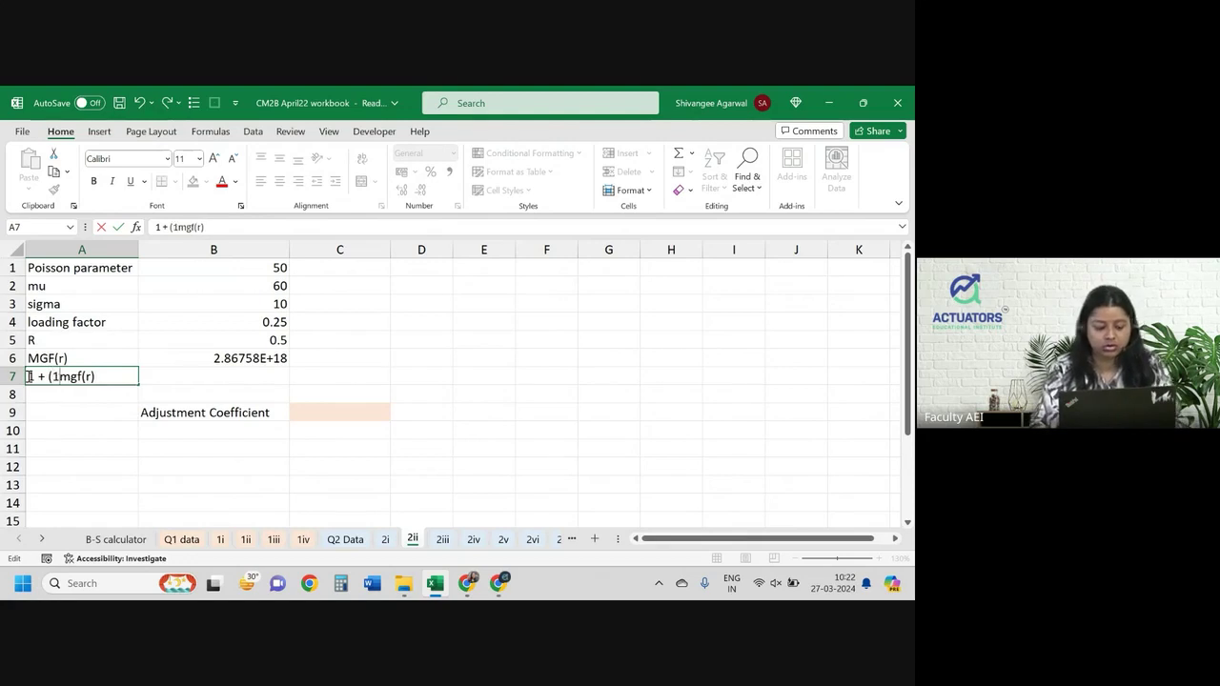
pyautogui.write('loading)')
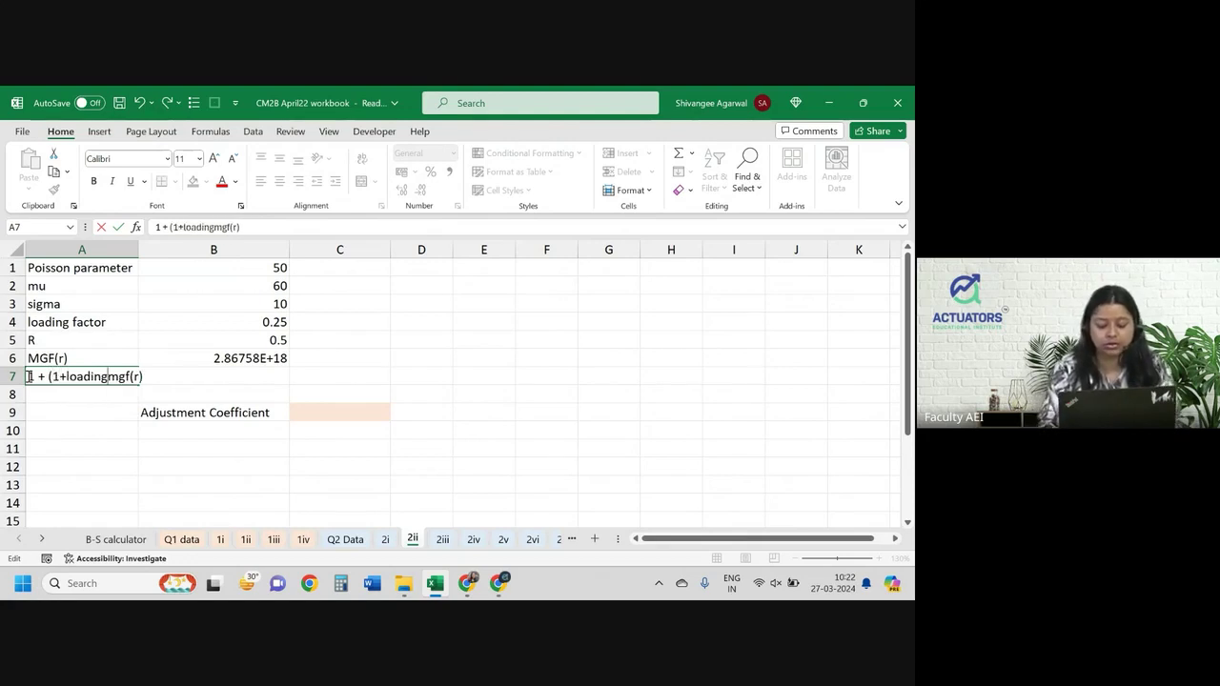
pyautogui.write('*')
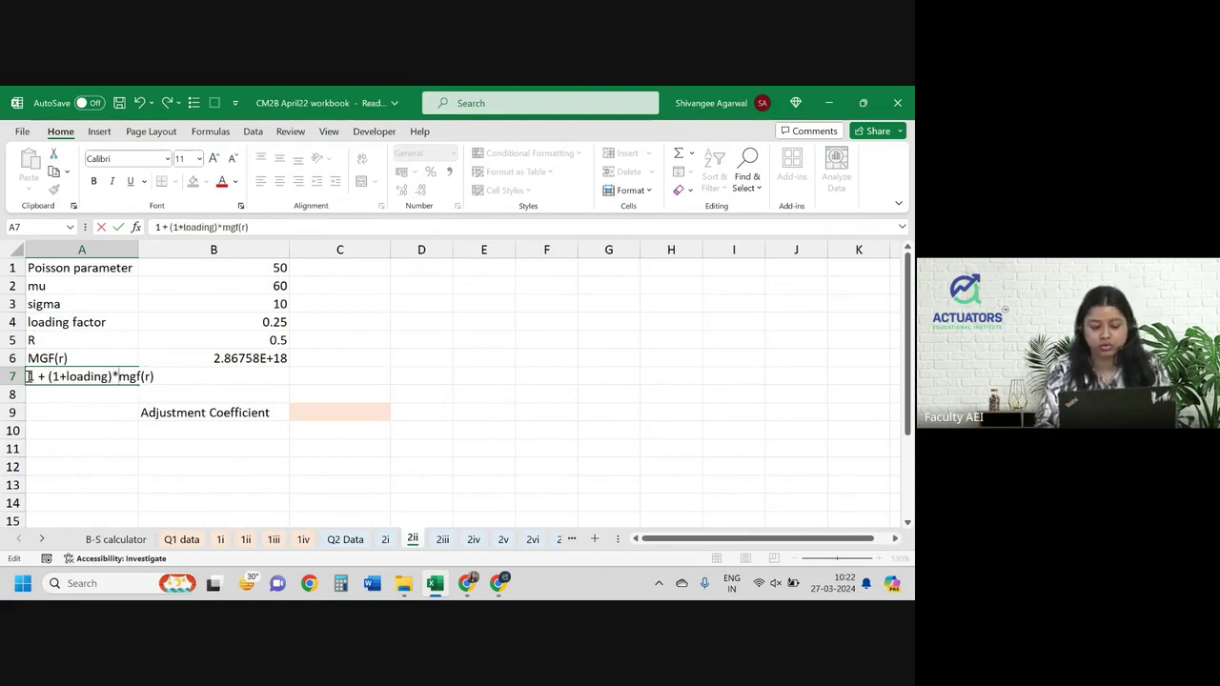
pyautogui.write('-')
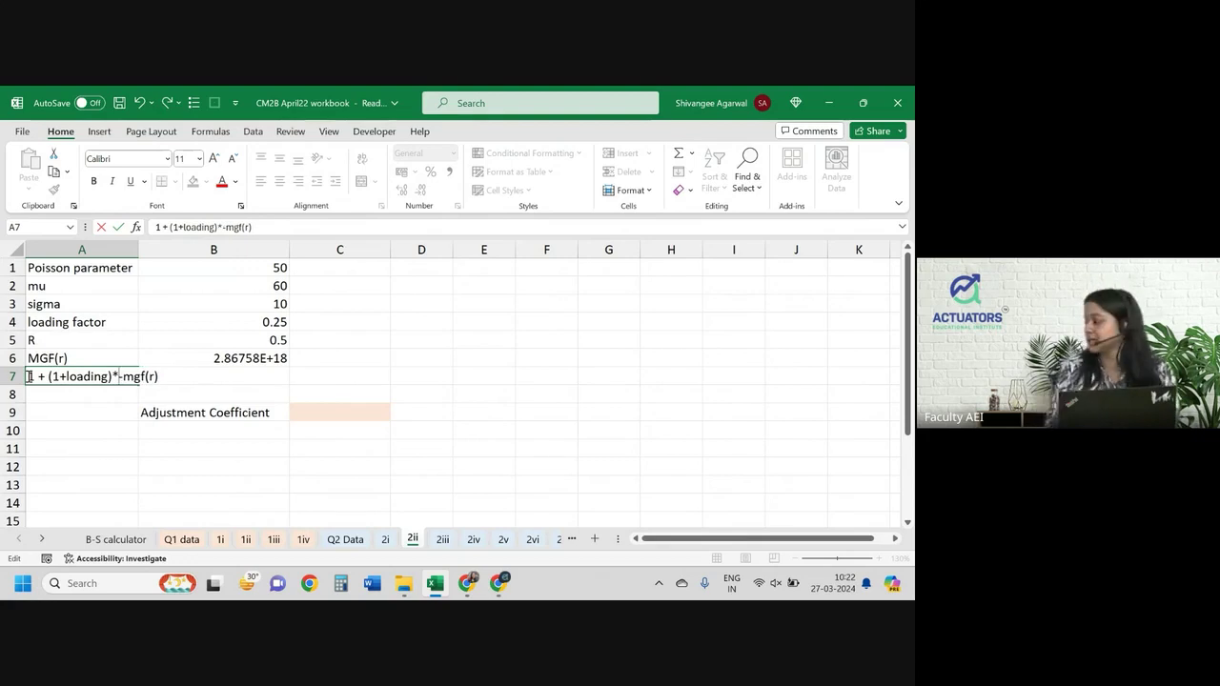
pyautogui.write('m1*r')
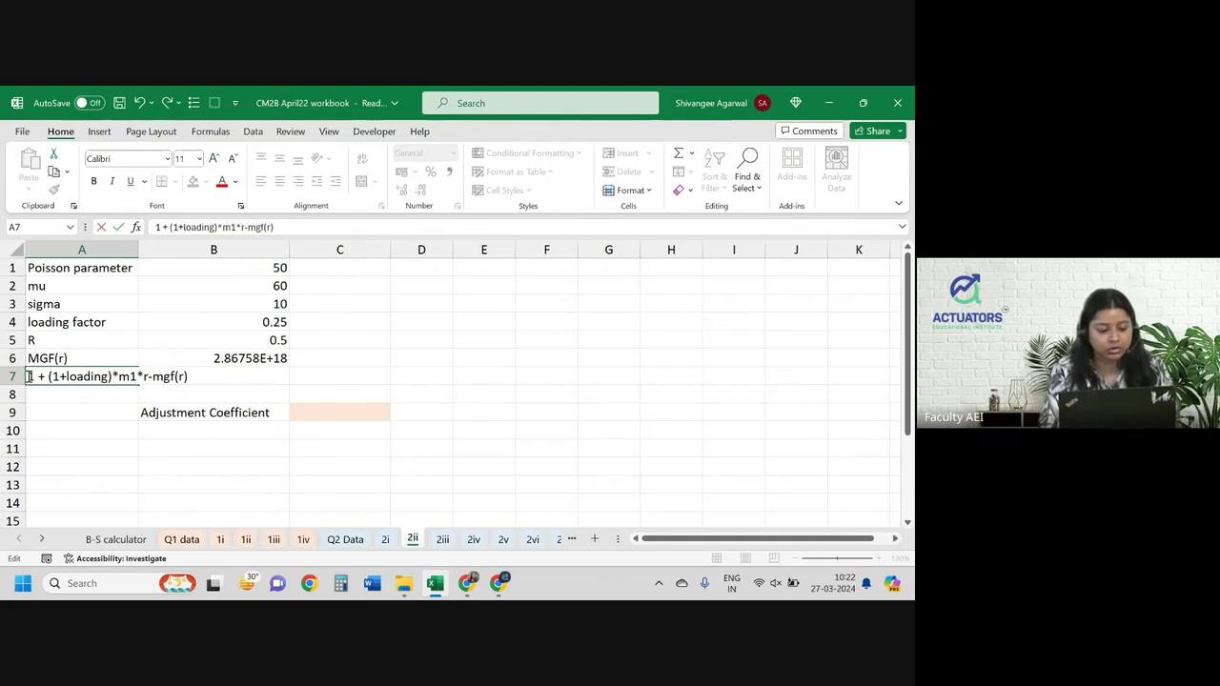
pyautogui.press('Return')
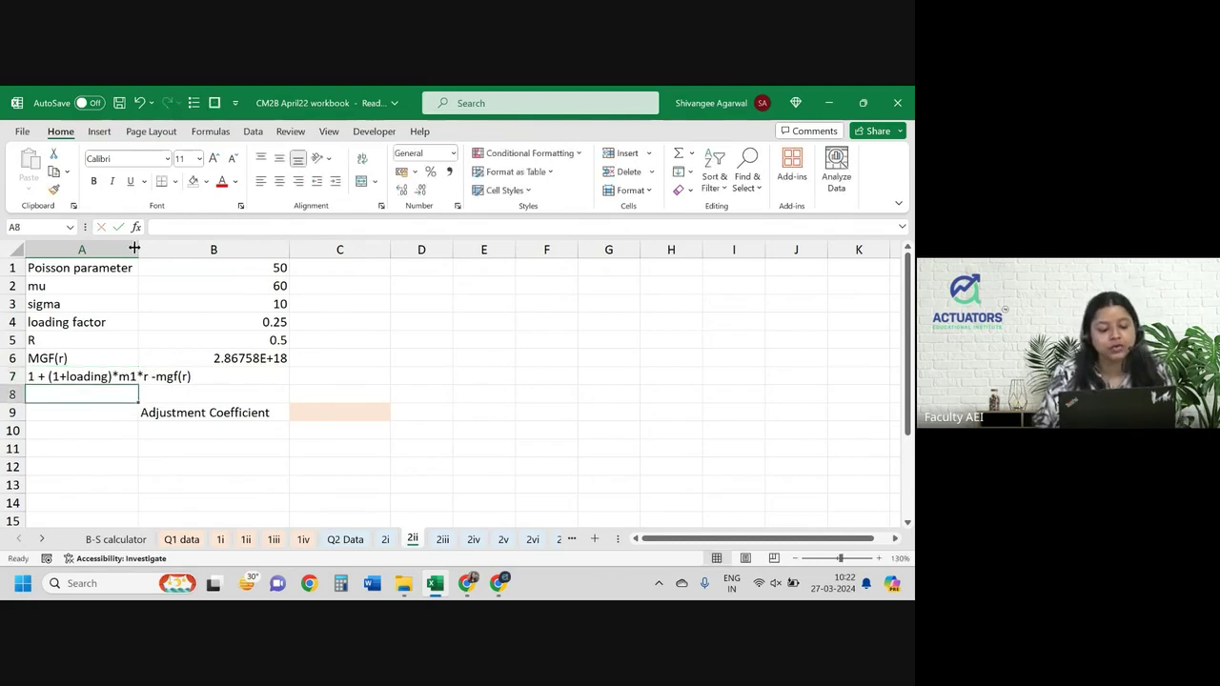
pyautogui.doubleClick(138, 249)
# - Start the equation formula in B7 with one plus the loading factor term, =1+(1+B4)*
pyautogui.click(255, 378)
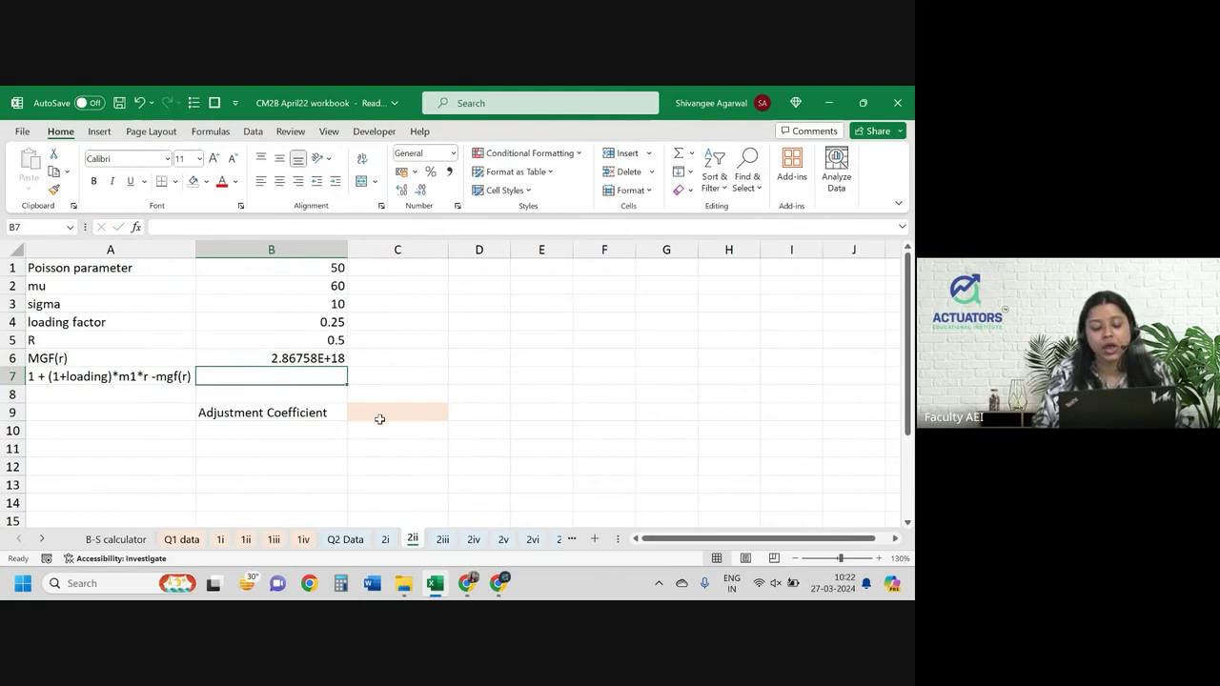
pyautogui.click(293, 335)
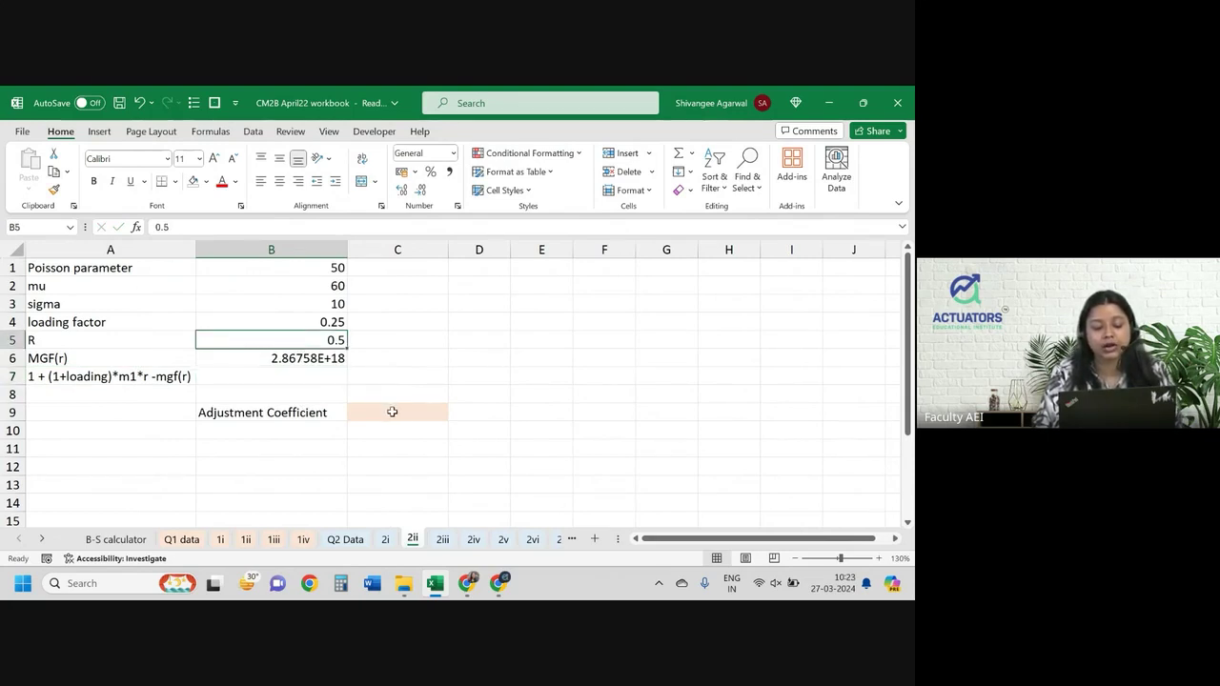
pyautogui.click(392, 412)
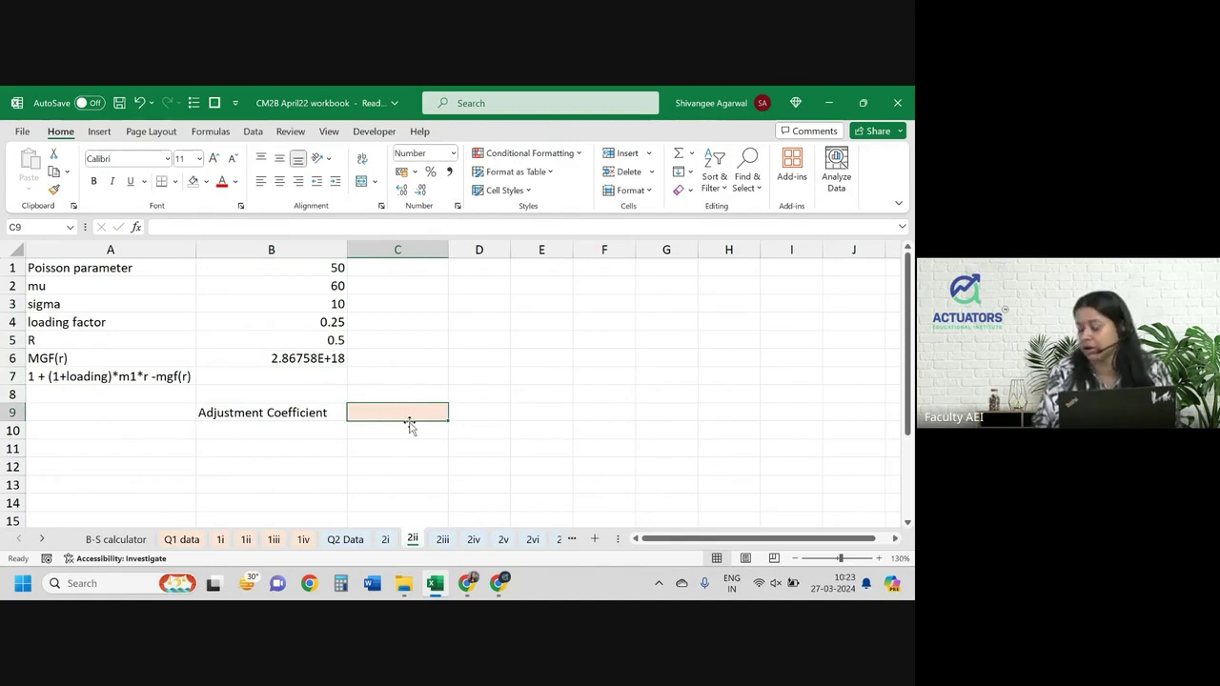
pyautogui.click(276, 379)
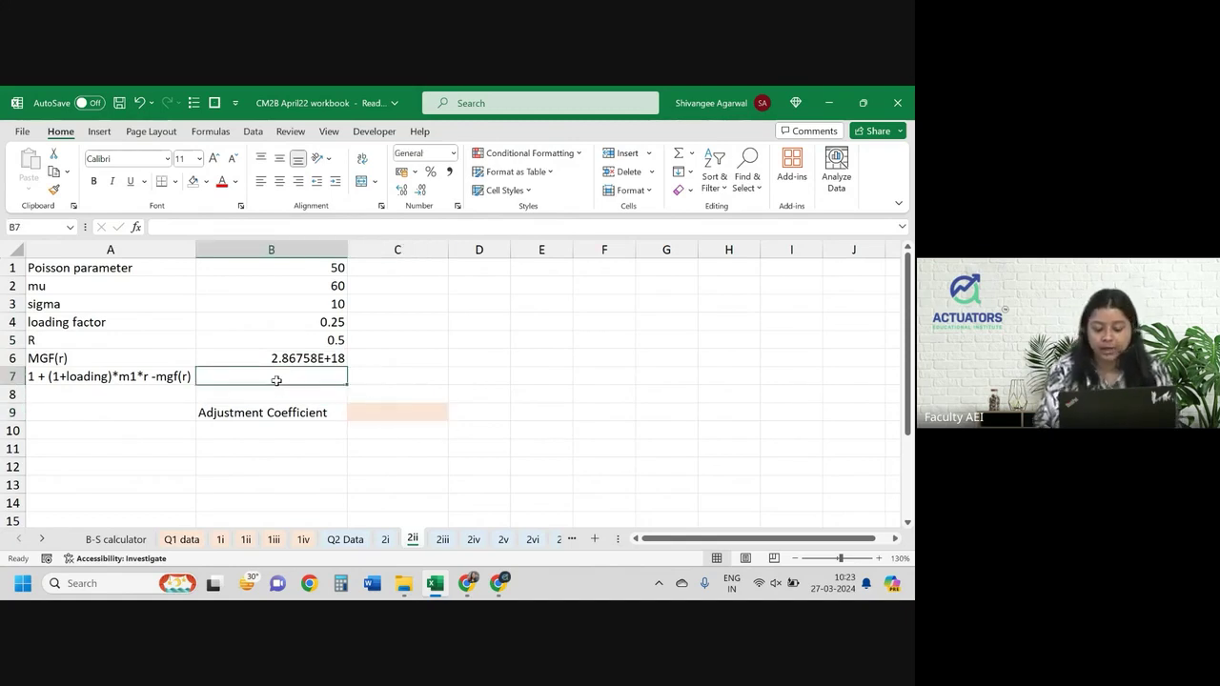
pyautogui.write('=1')
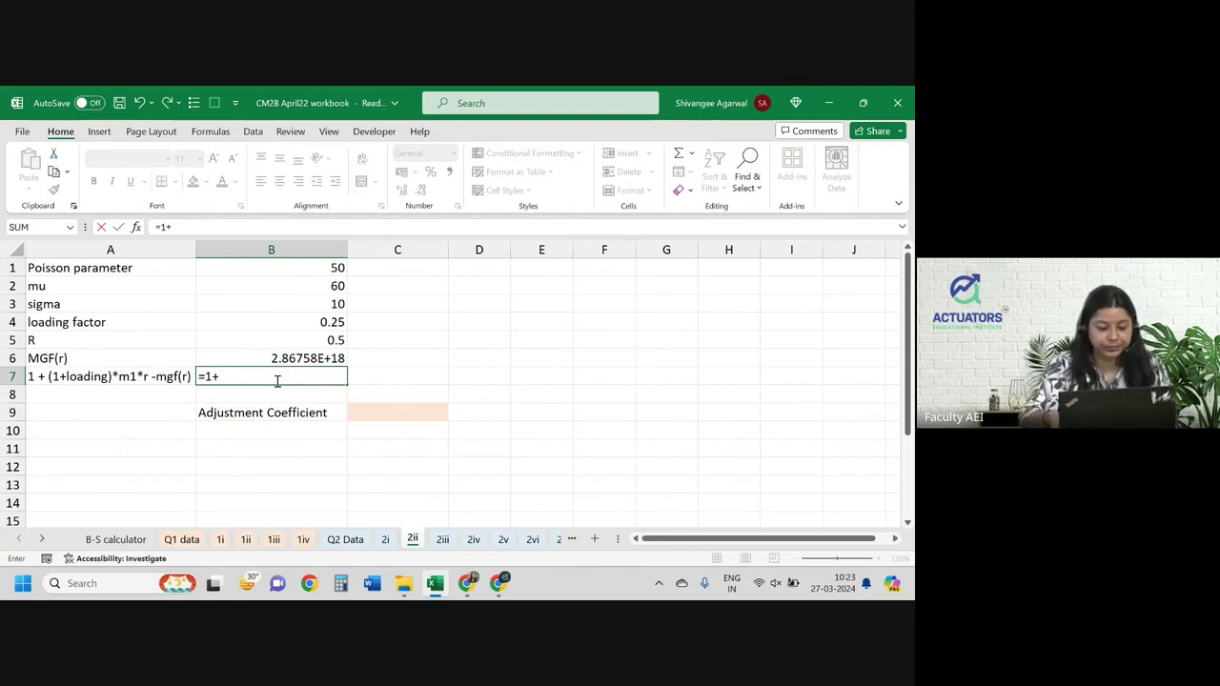
pyautogui.write('+(1+')
pyautogui.press('Up')
pyautogui.press('Up')
pyautogui.press('Up')
pyautogui.write(')*')
# - Extend the B7 formula with mu from B2, followed by a multiplication sign
pyautogui.press('Up')
pyautogui.press('Up')
pyautogui.press('Up')
pyautogui.press('Up')
pyautogui.press('Up')
pyautogui.press('Up')
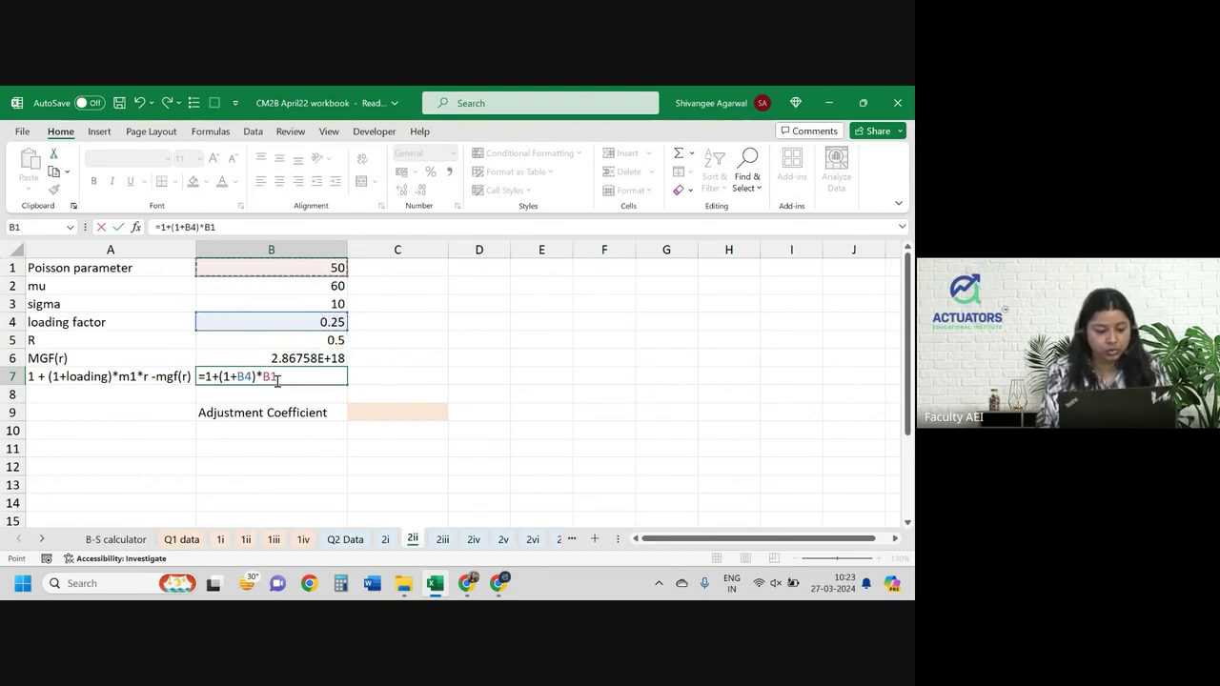
pyautogui.press('Down')
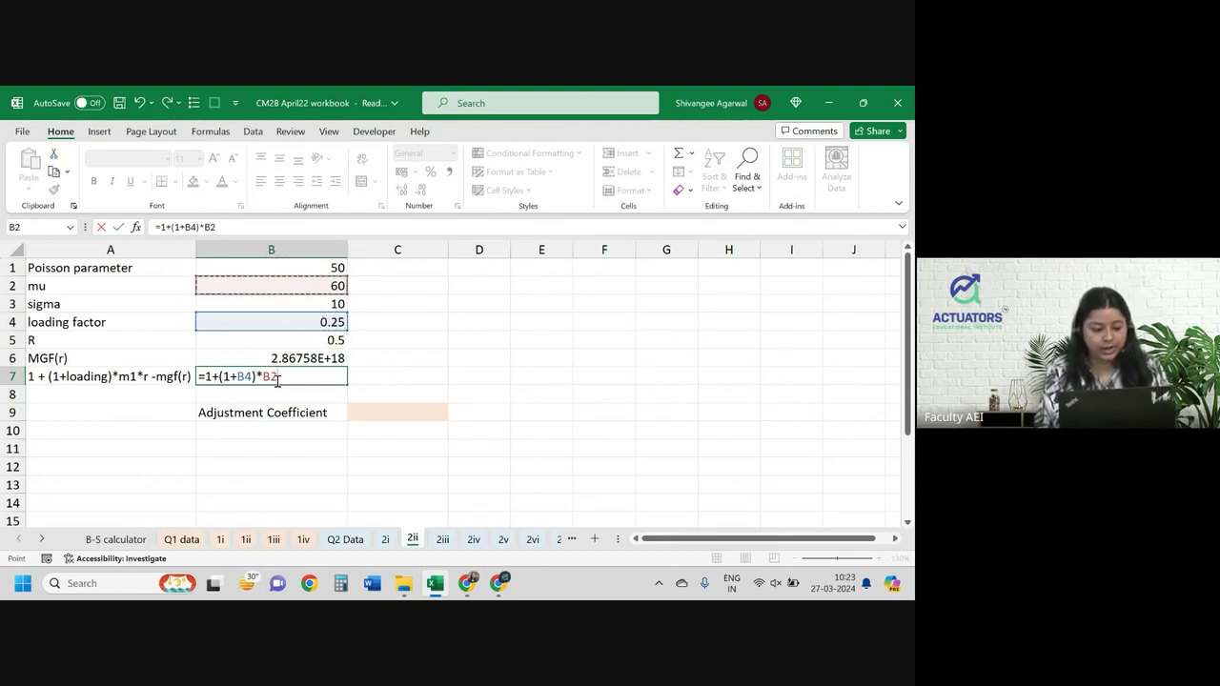
pyautogui.write('*')
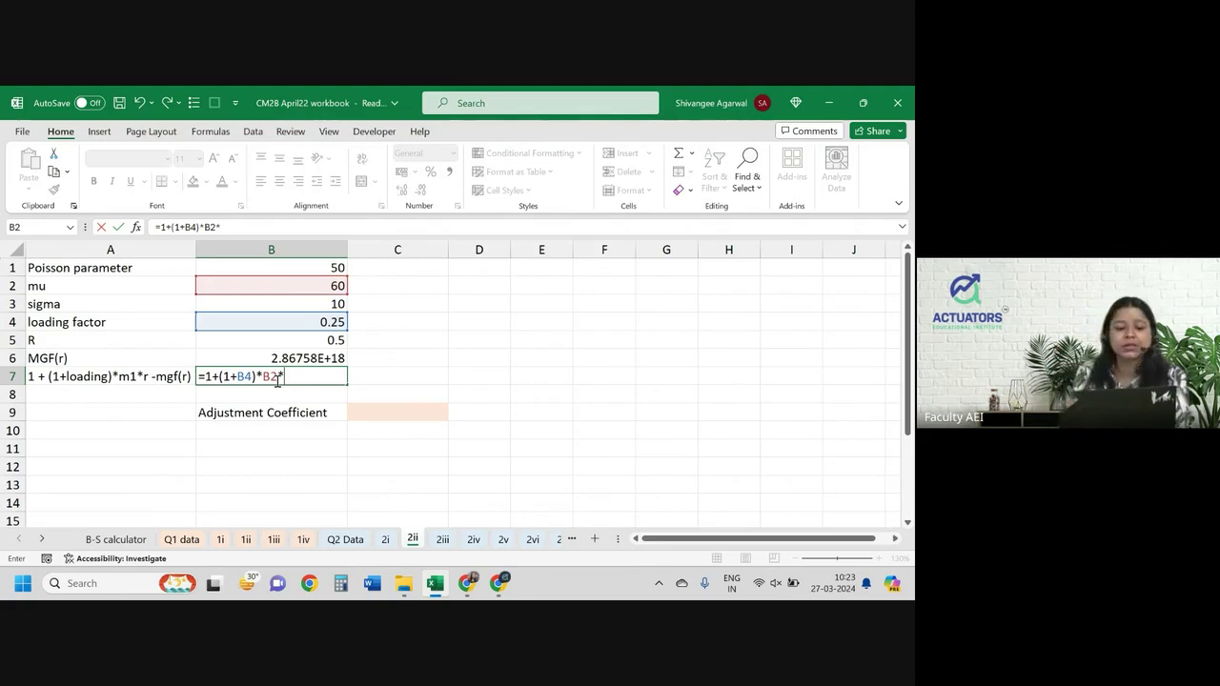
# - Complete the B7 formula with R minus the MGF, B5-B6, and enter it
pyautogui.click(208, 378)
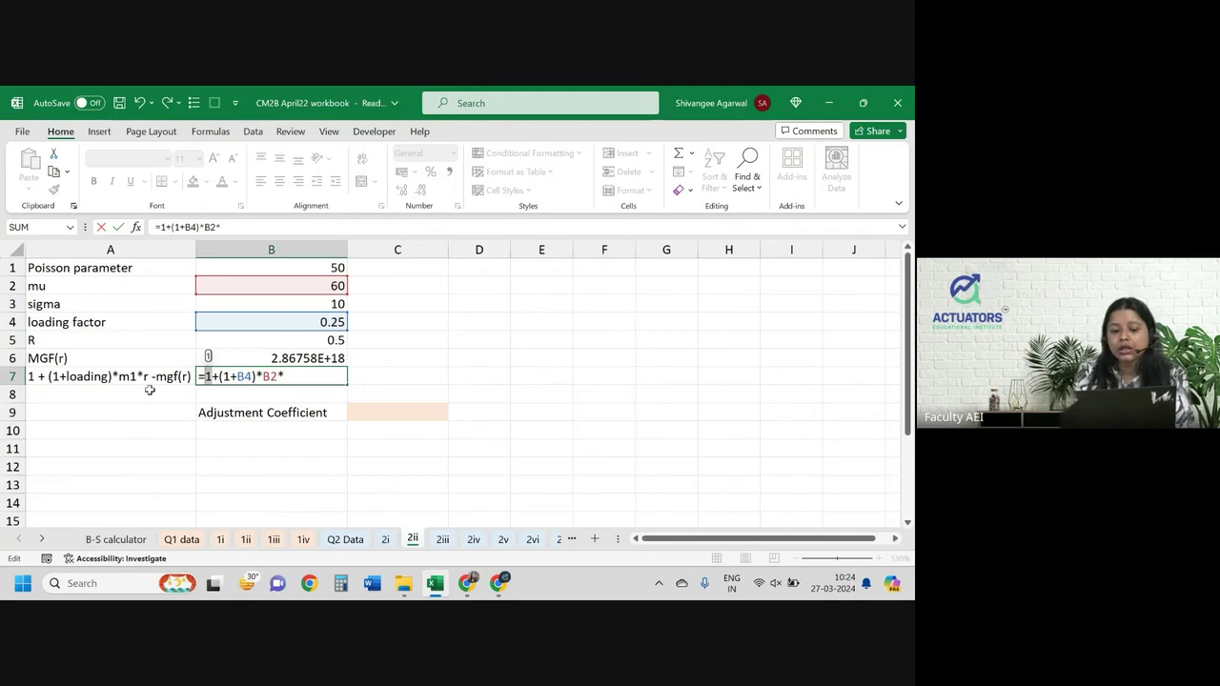
pyautogui.click(293, 380)
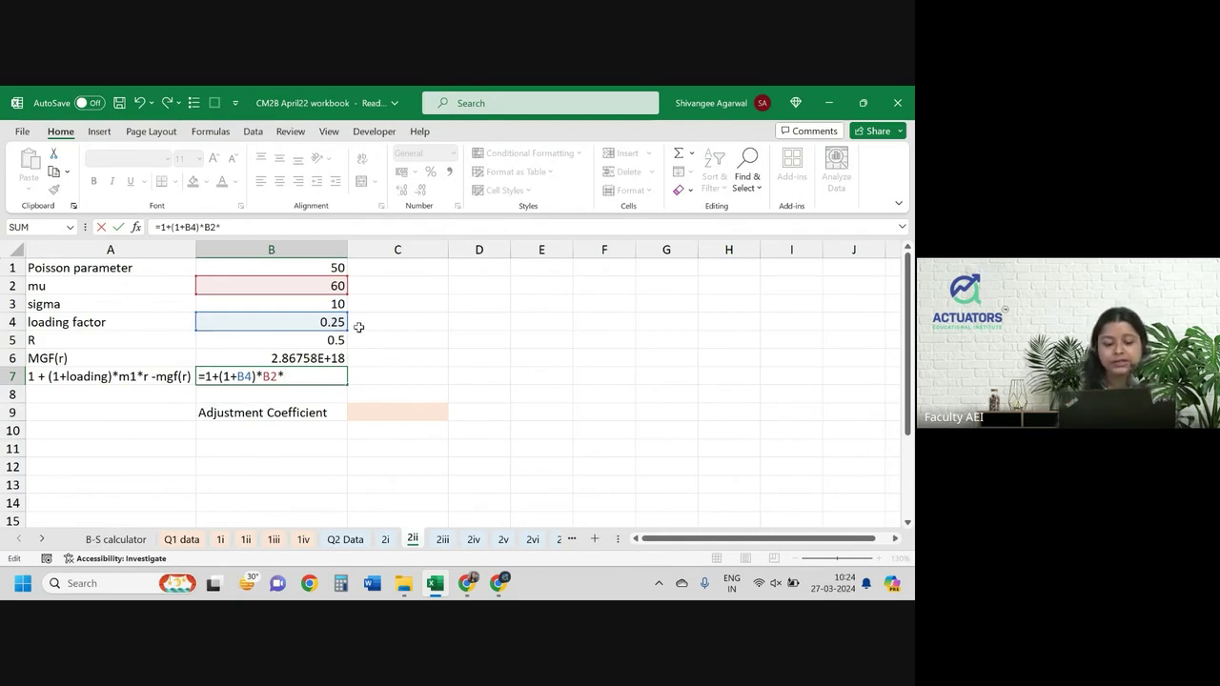
pyautogui.click(277, 340)
pyautogui.write('-')
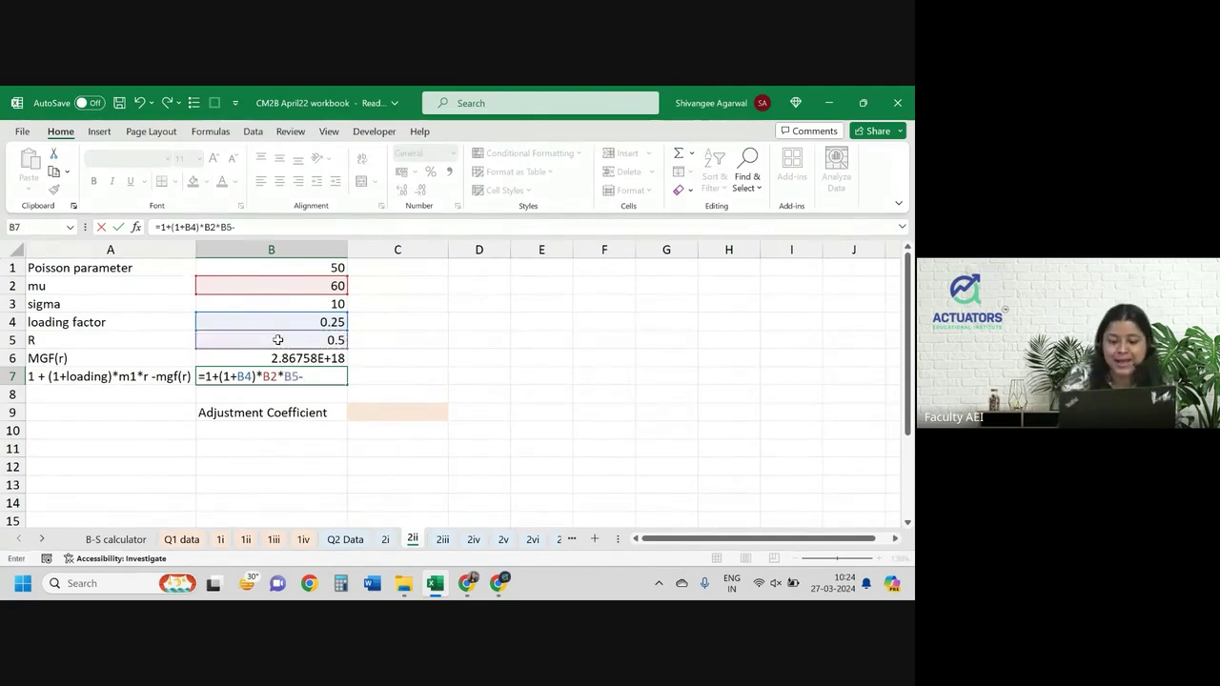
pyautogui.click(269, 358)
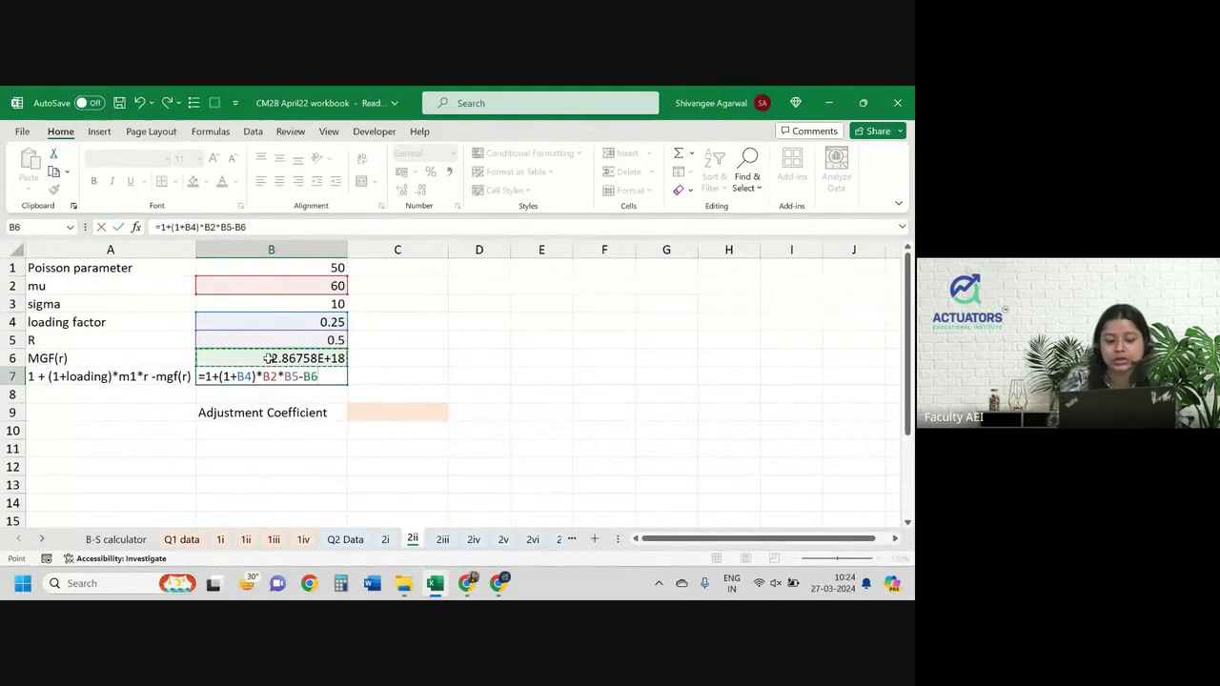
pyautogui.press('Return')
pyautogui.press('Up')
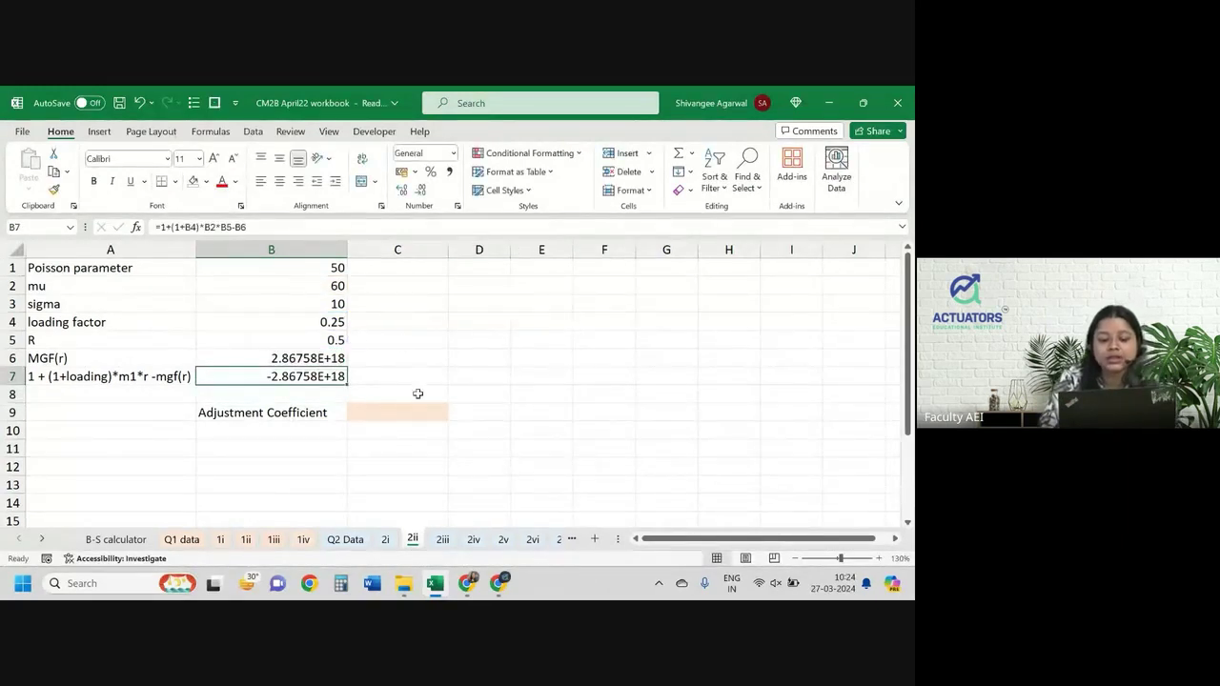
pyautogui.click(322, 358)
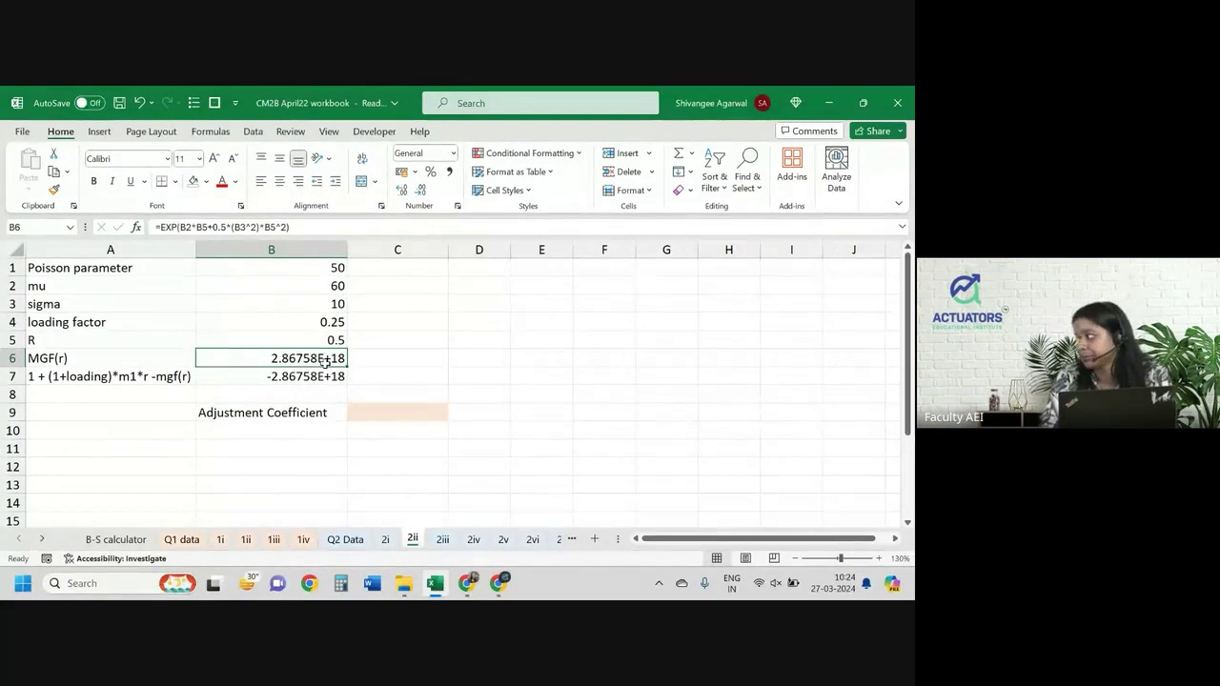
pyautogui.click(278, 375)
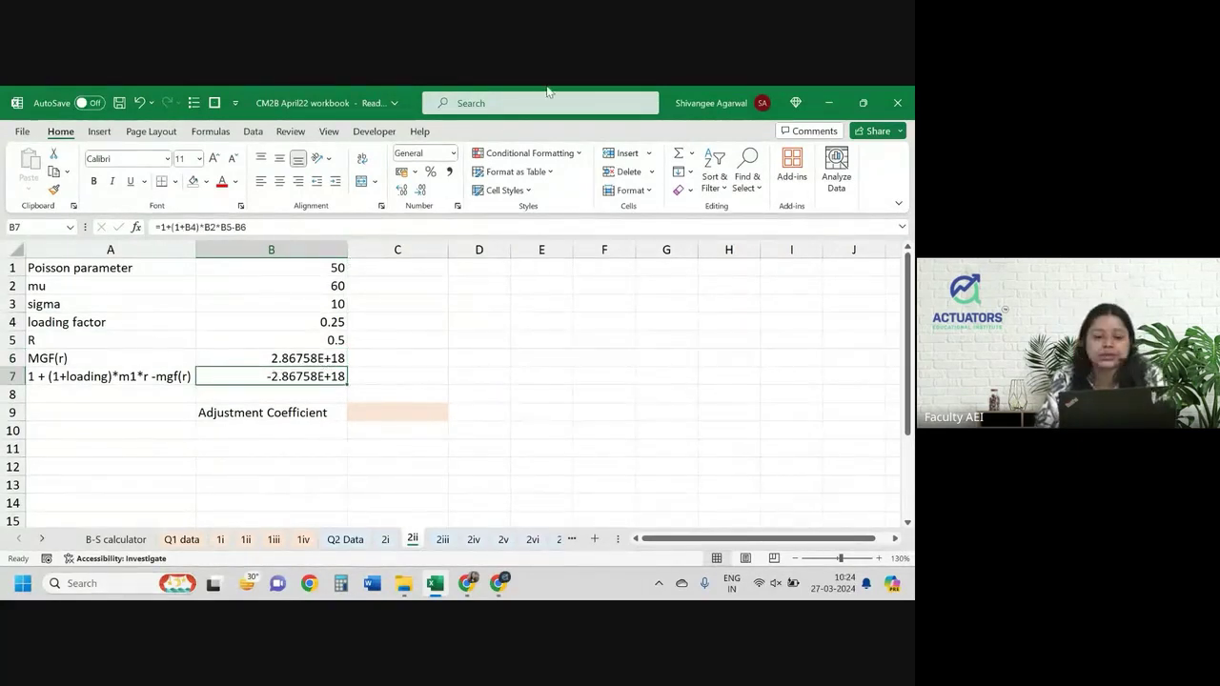
pyautogui.click(252, 132)
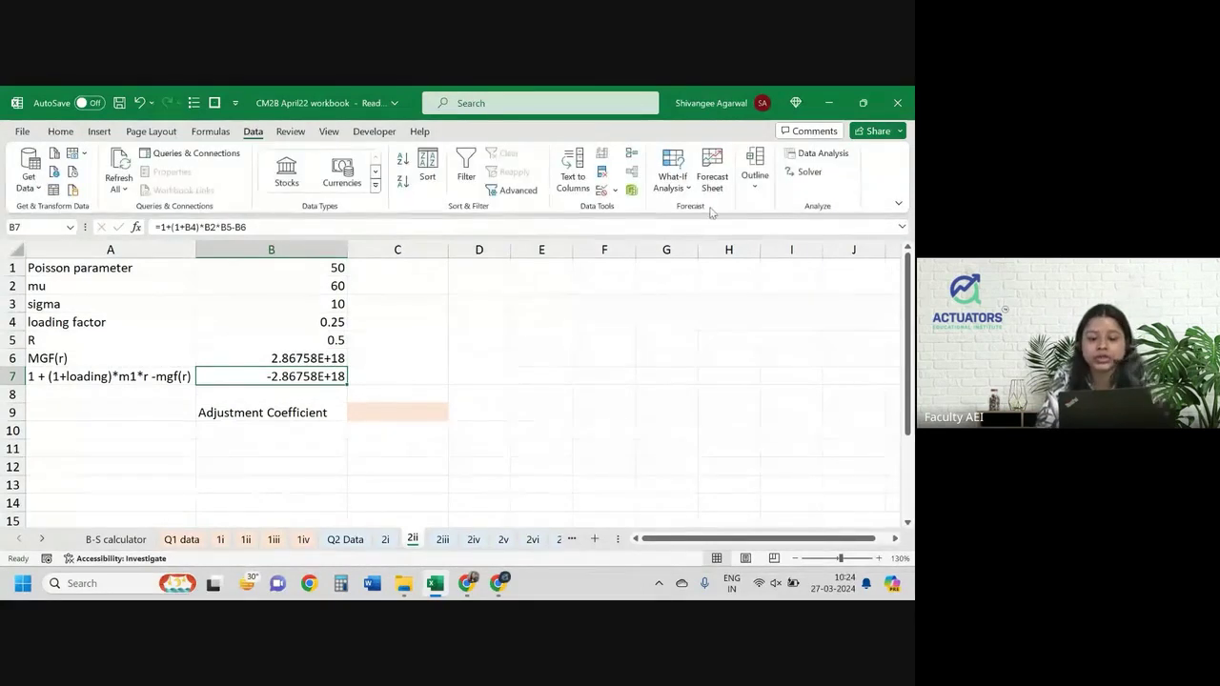
pyautogui.click(671, 178)
pyautogui.click(699, 230)
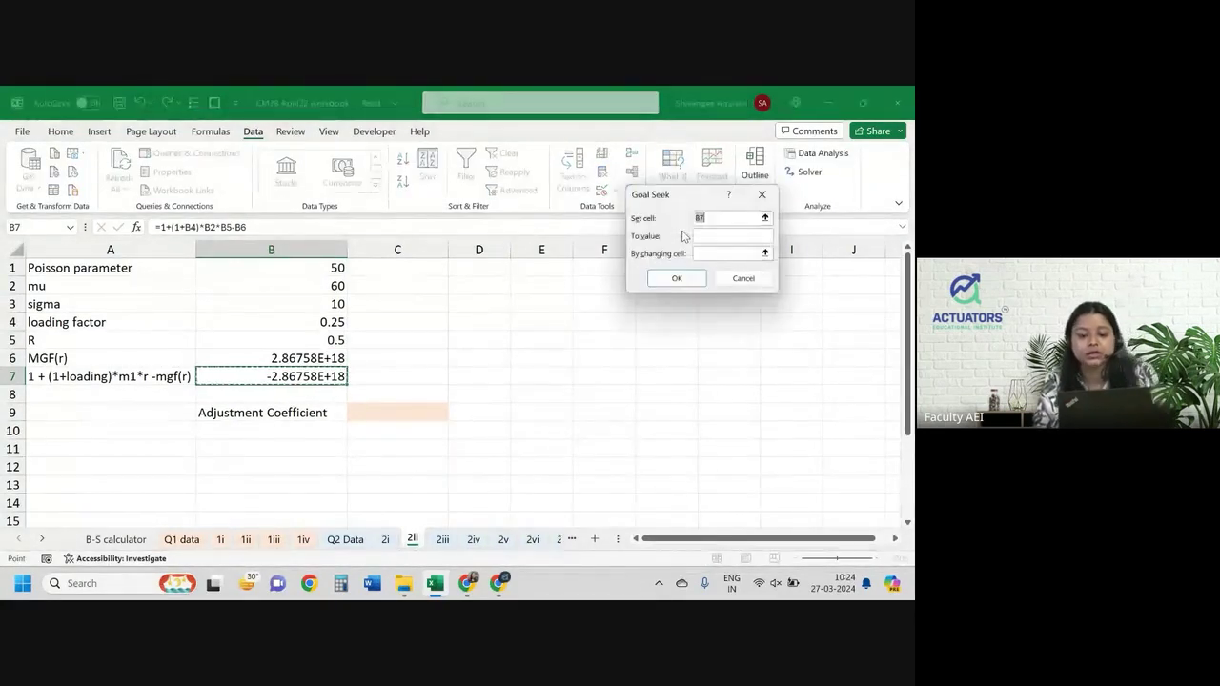
pyautogui.press('Tab')
pyautogui.write('0')
pyautogui.press('Tab')
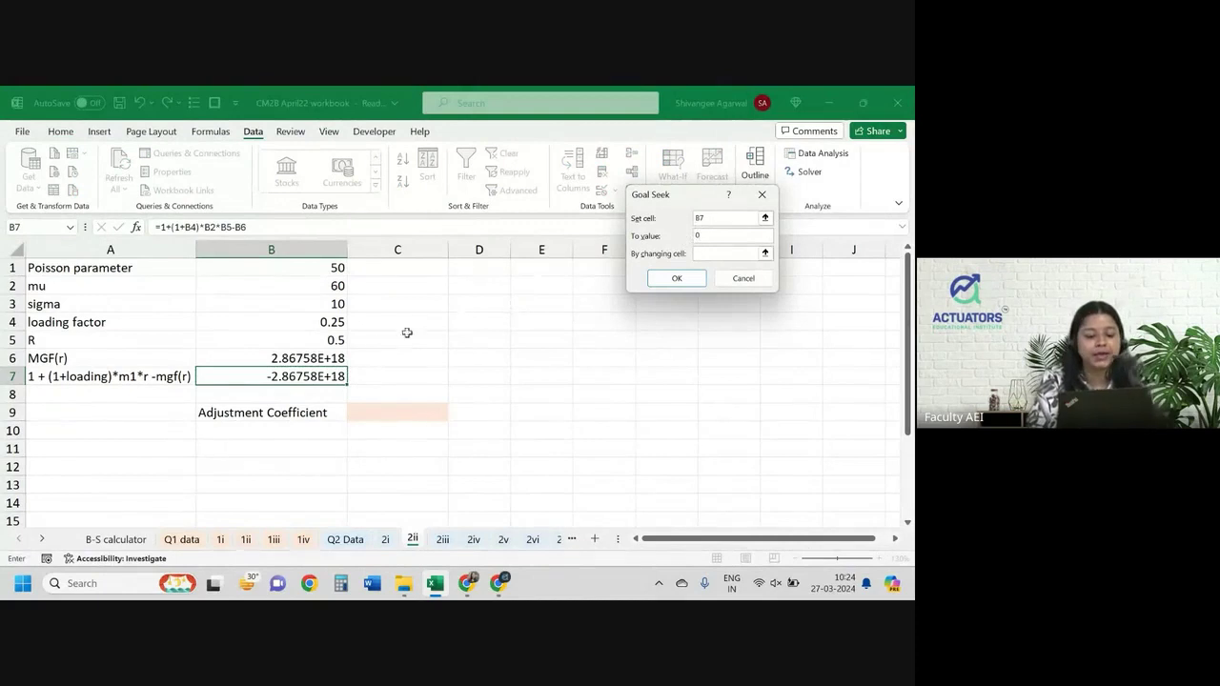
pyautogui.click(326, 358)
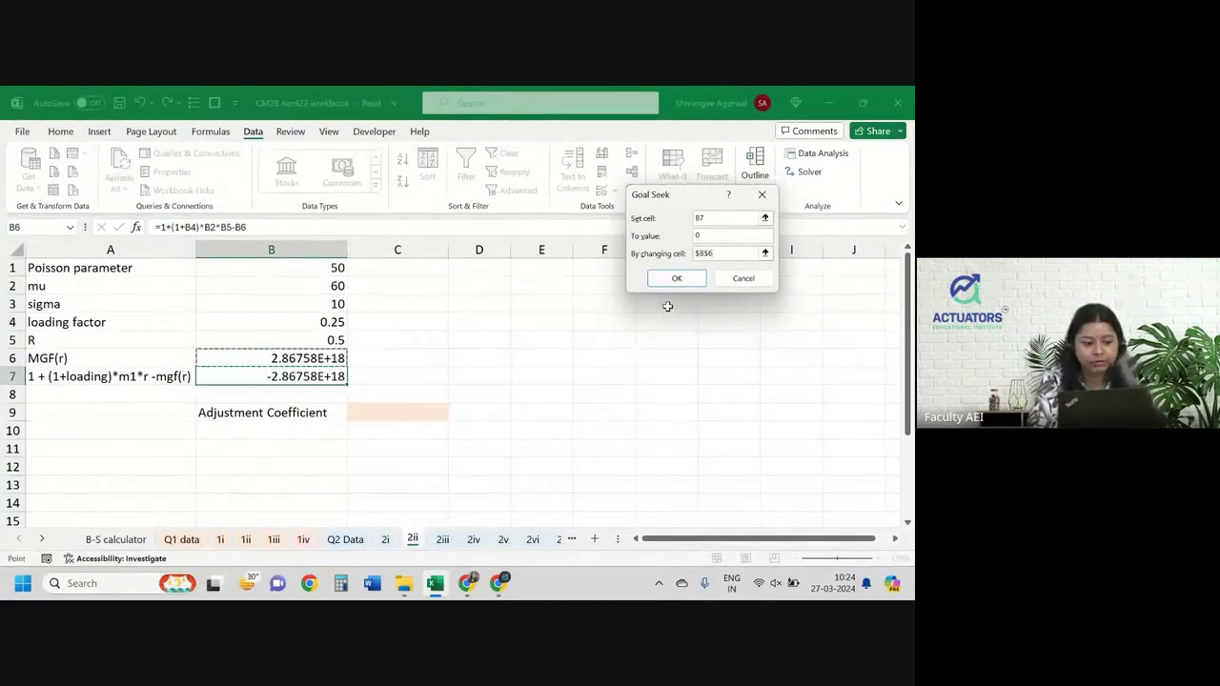
pyautogui.click(322, 338)
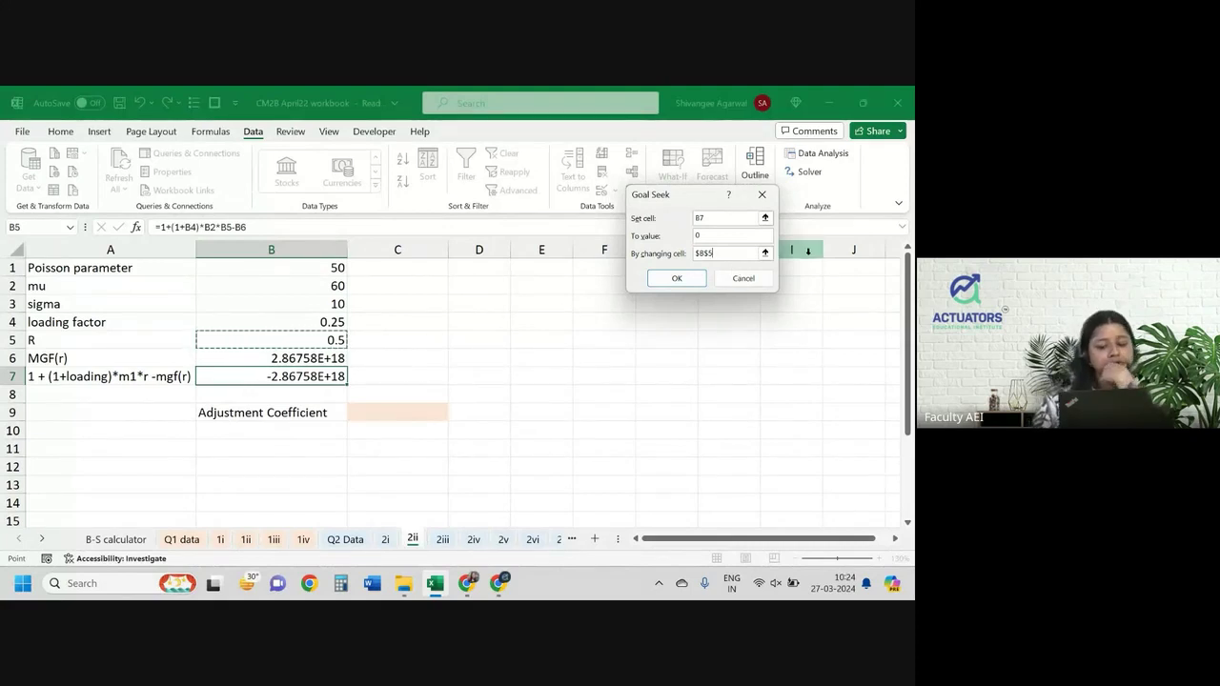
pyautogui.click(740, 277)
pyautogui.doubleClick(335, 375)
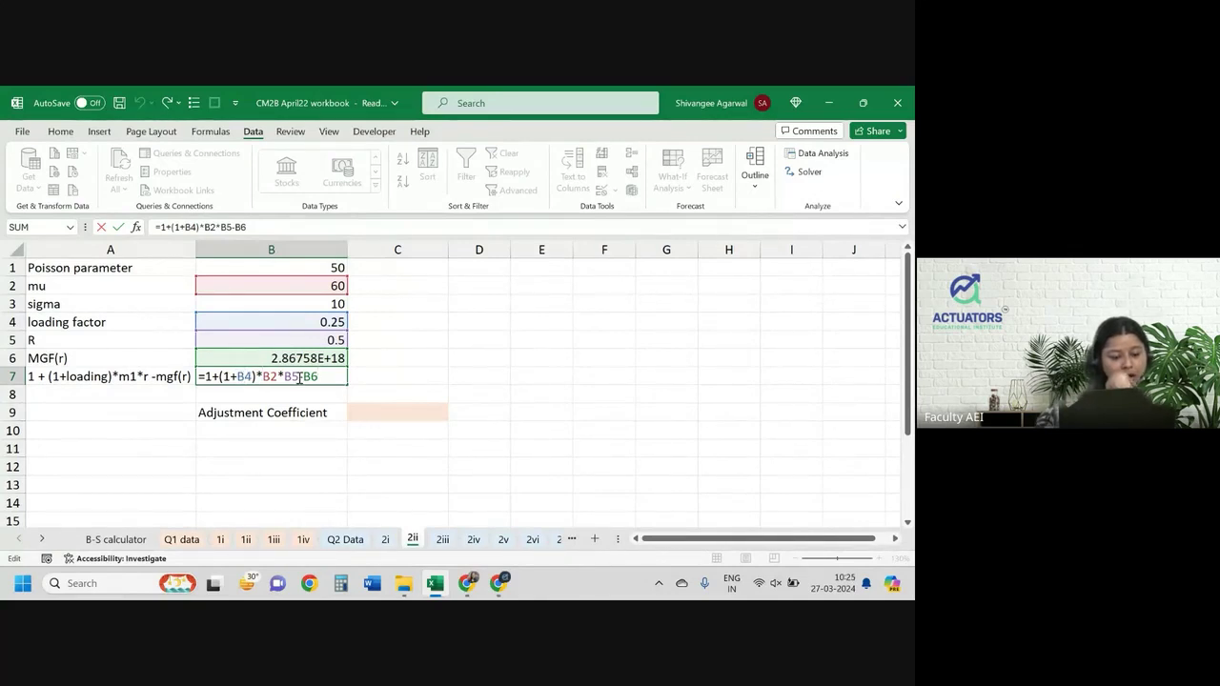
pyautogui.press('Return')
# - Run Goal Seek to bring B7 to 0 by changing R in B5, and accept the solution
pyautogui.click(325, 378)
pyautogui.click(681, 190)
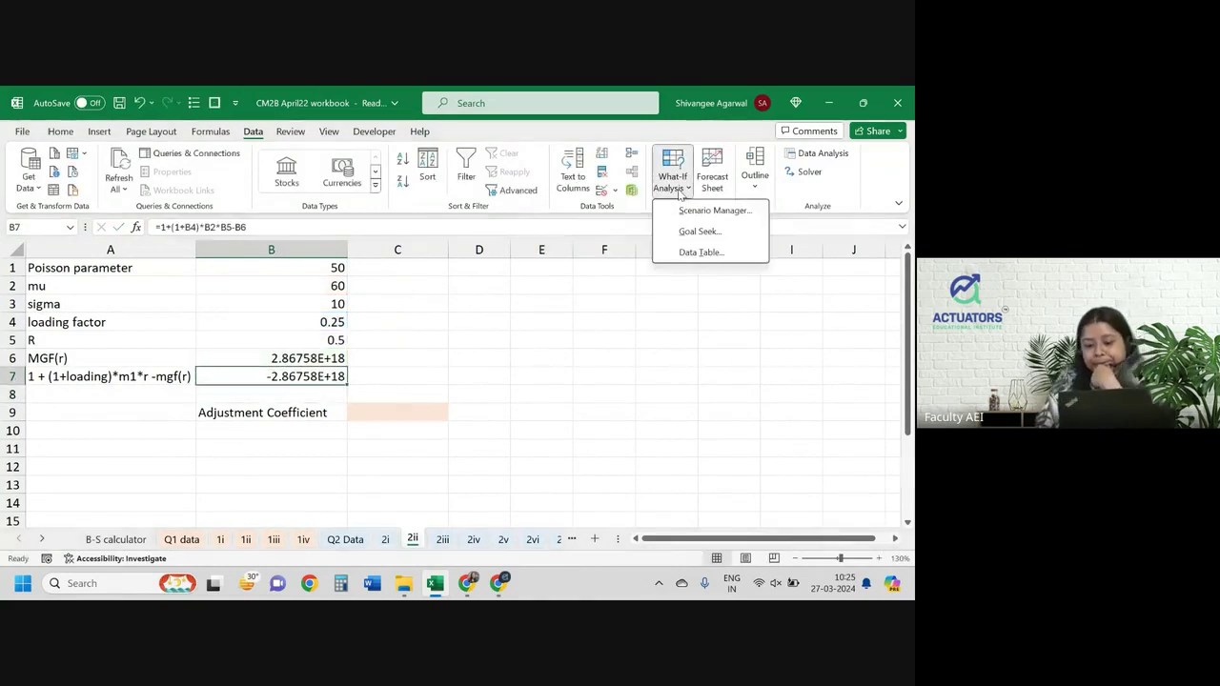
pyautogui.click(685, 230)
pyautogui.press('Tab')
pyautogui.write('0')
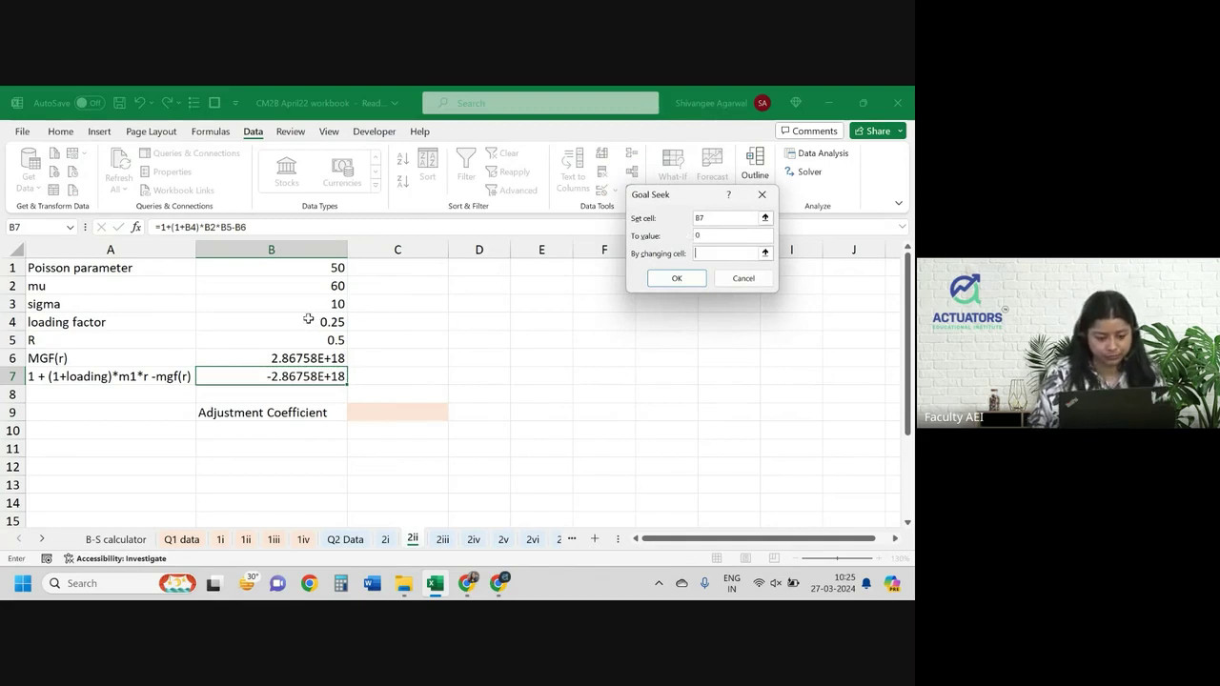
pyautogui.click(303, 340)
pyautogui.click(692, 280)
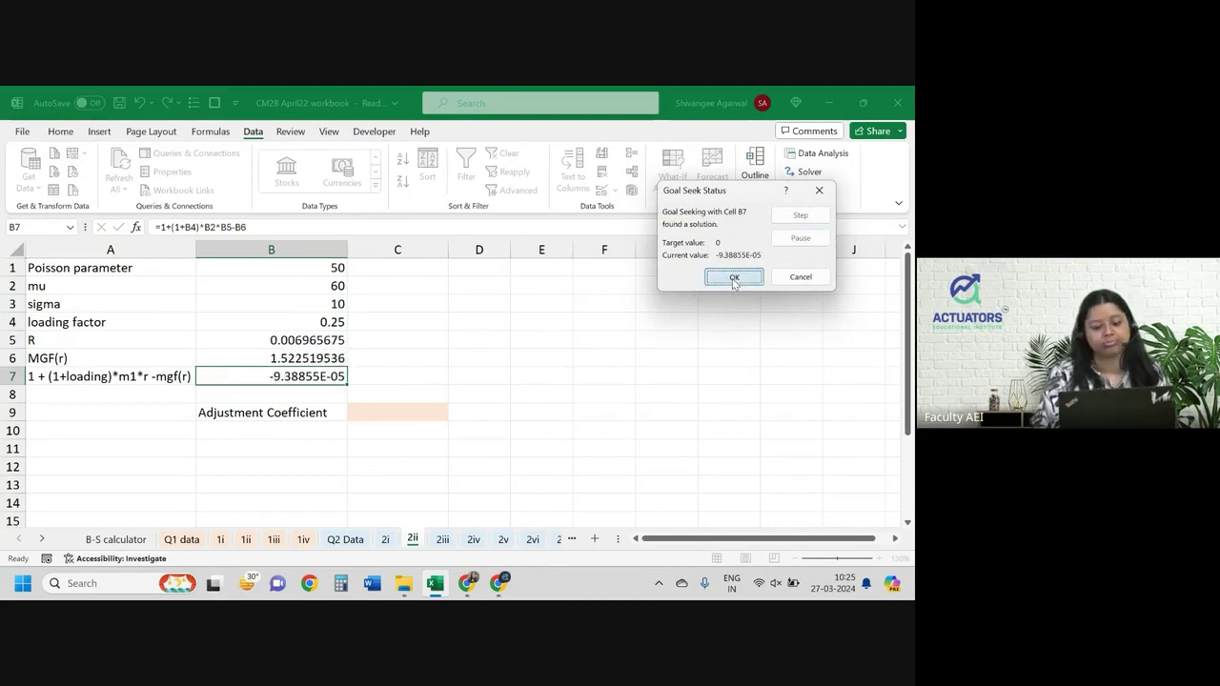
pyautogui.click(732, 277)
# - Format the equation result in B7 as Number
pyautogui.scroll(4, 419, 157)
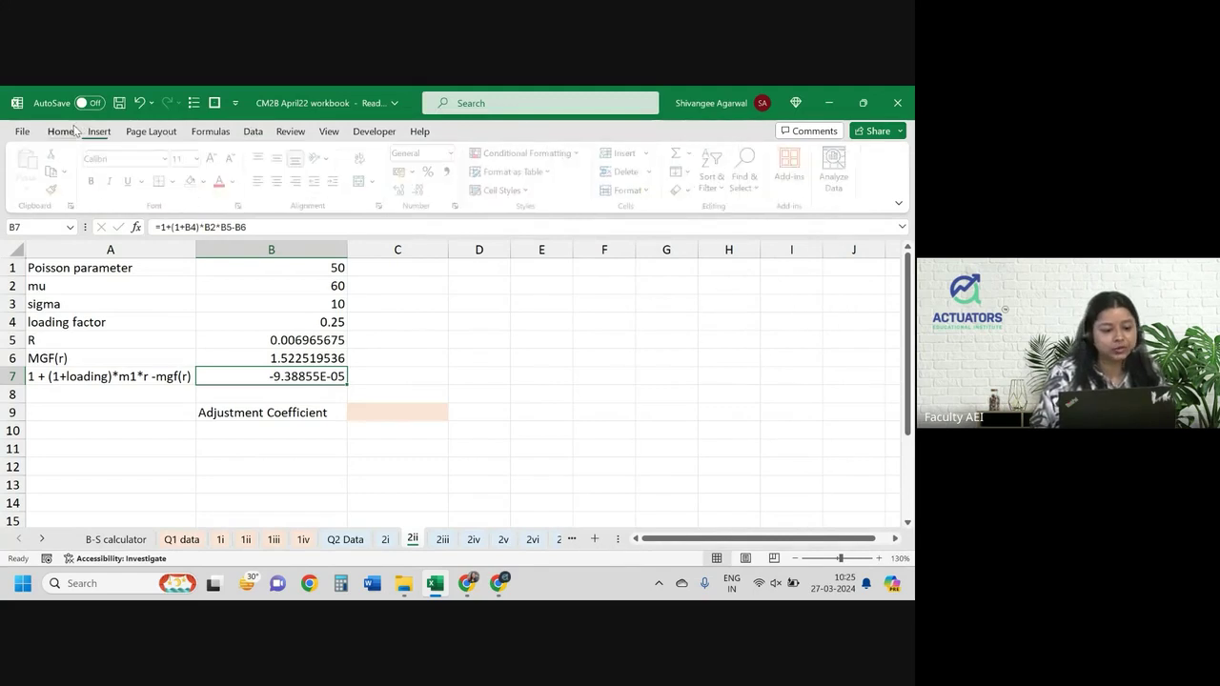
pyautogui.click(455, 155)
pyautogui.click(465, 219)
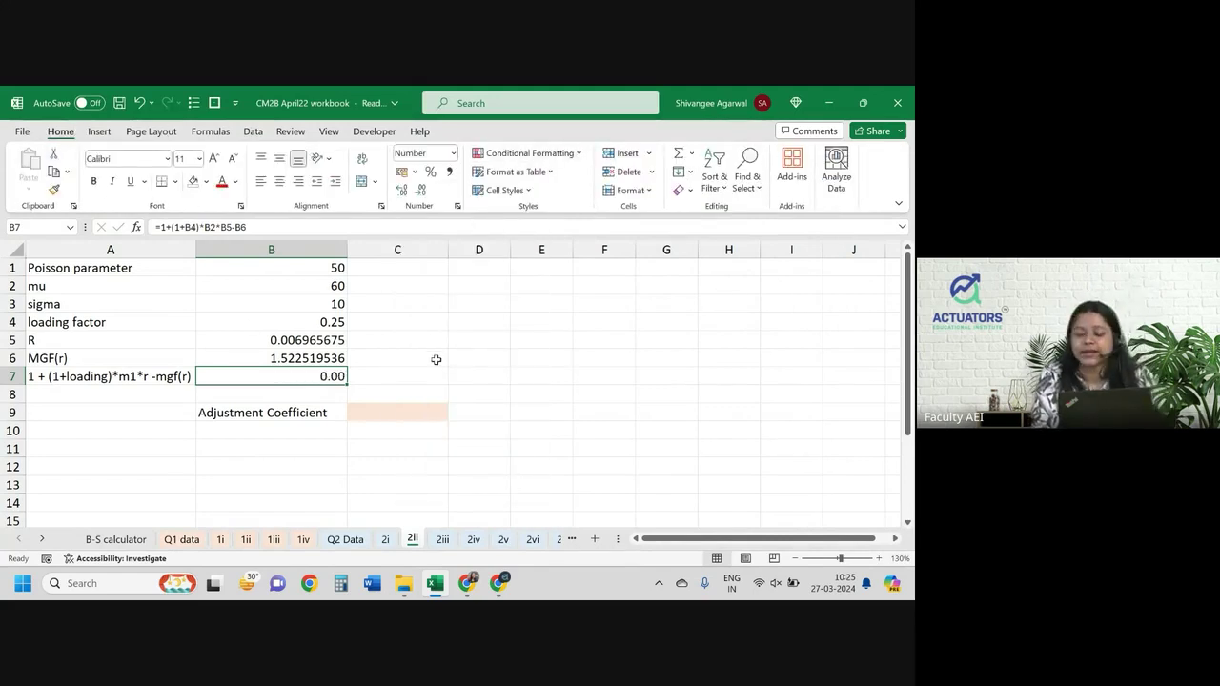
# - Fill the Adjustment Coefficient cell C9 with a reference to R, =B5
pyautogui.click(384, 412)
pyautogui.write('=')
pyautogui.press('Up')
pyautogui.press('Up')
pyautogui.press('Up')
pyautogui.press('Up')
pyautogui.press('Left')
pyautogui.press('Return')
pyautogui.click(384, 411)
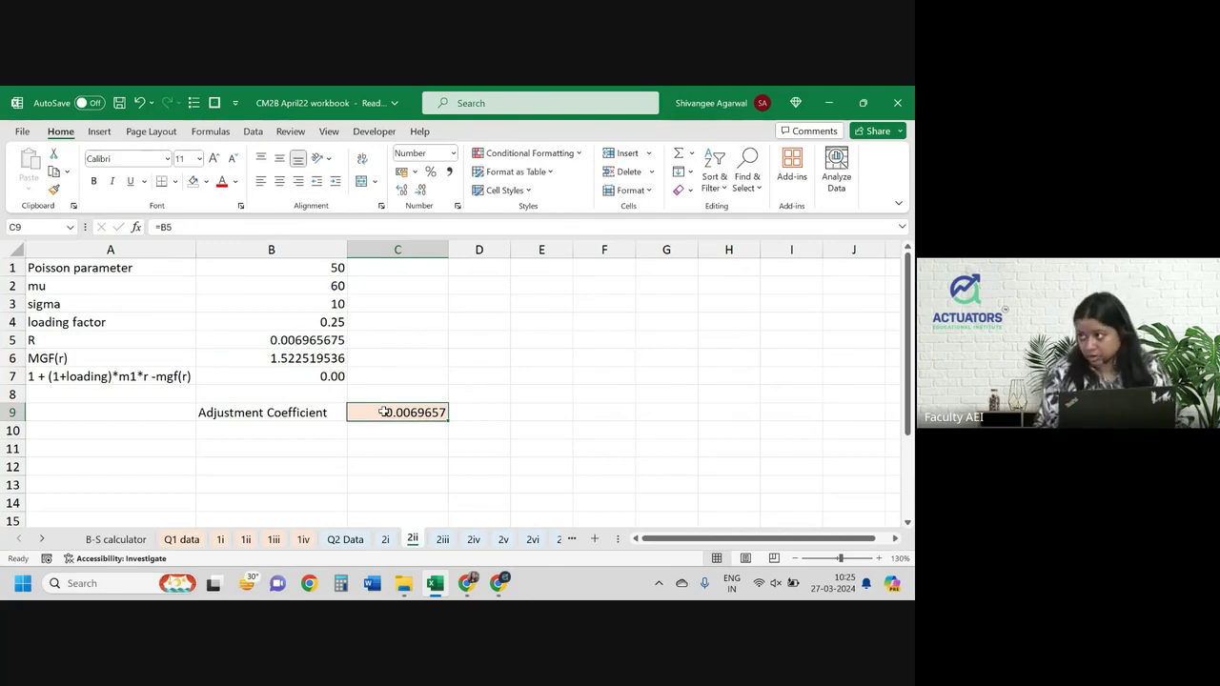
pyautogui.press('Return')
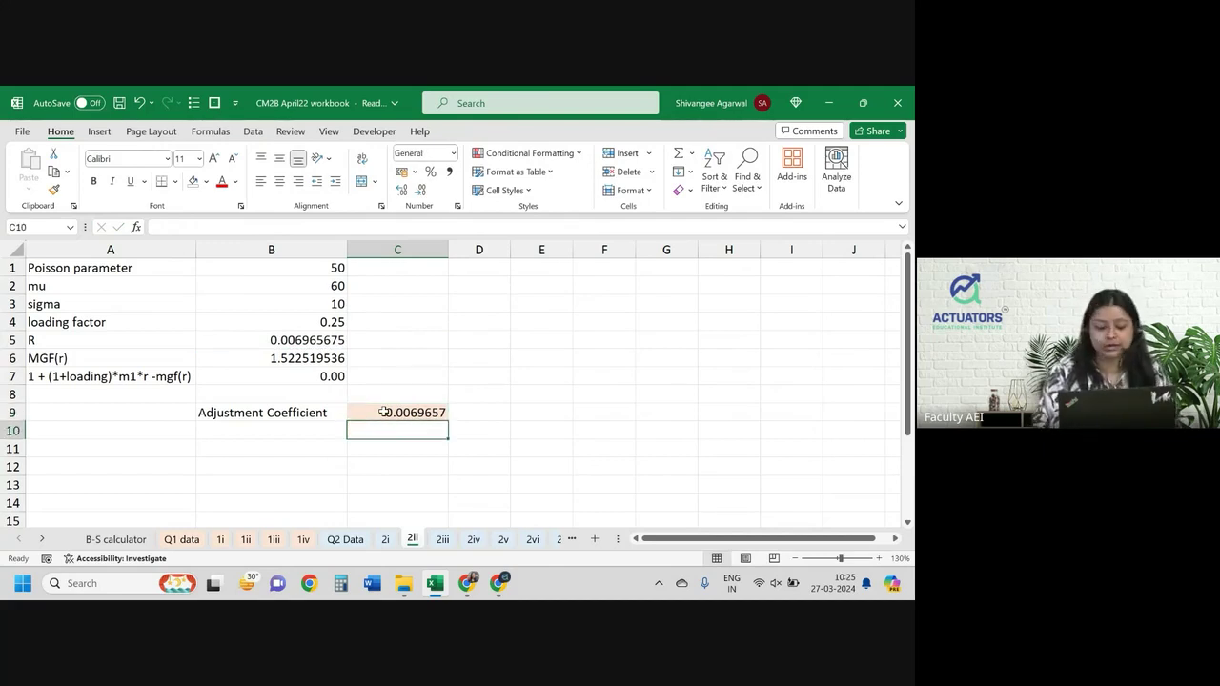
pyautogui.click(384, 412)
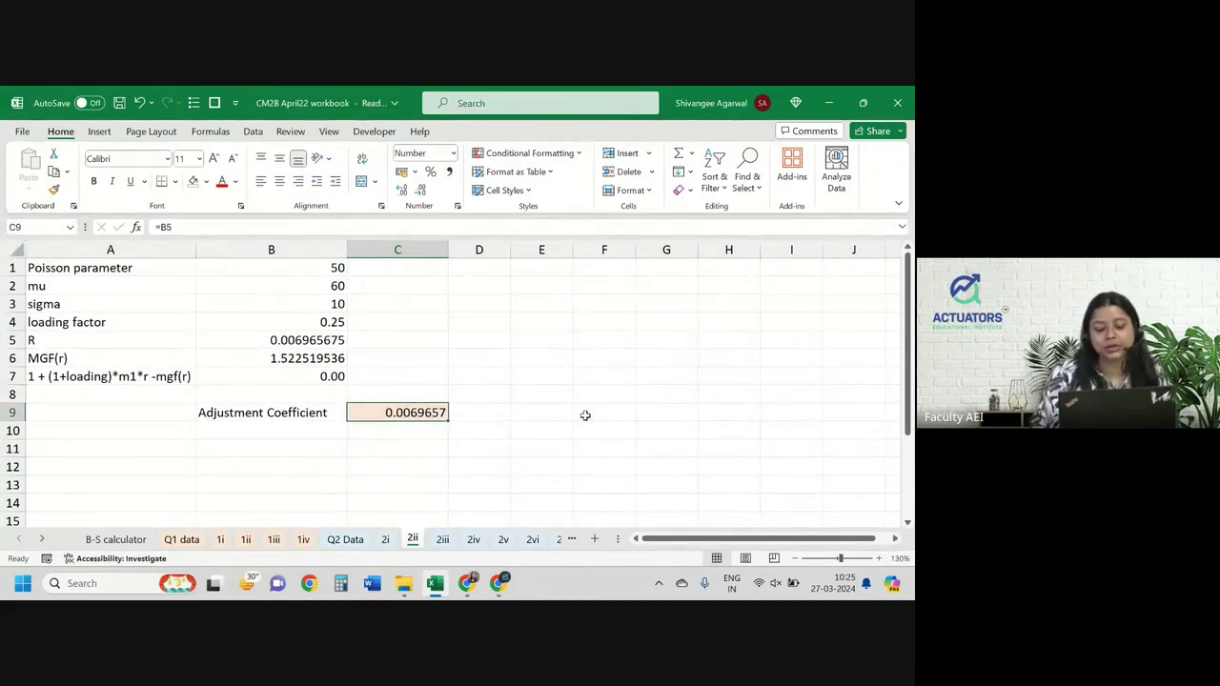
# - Increase the displayed precision of the equation result in B7 to five decimal places
pyautogui.click(325, 376)
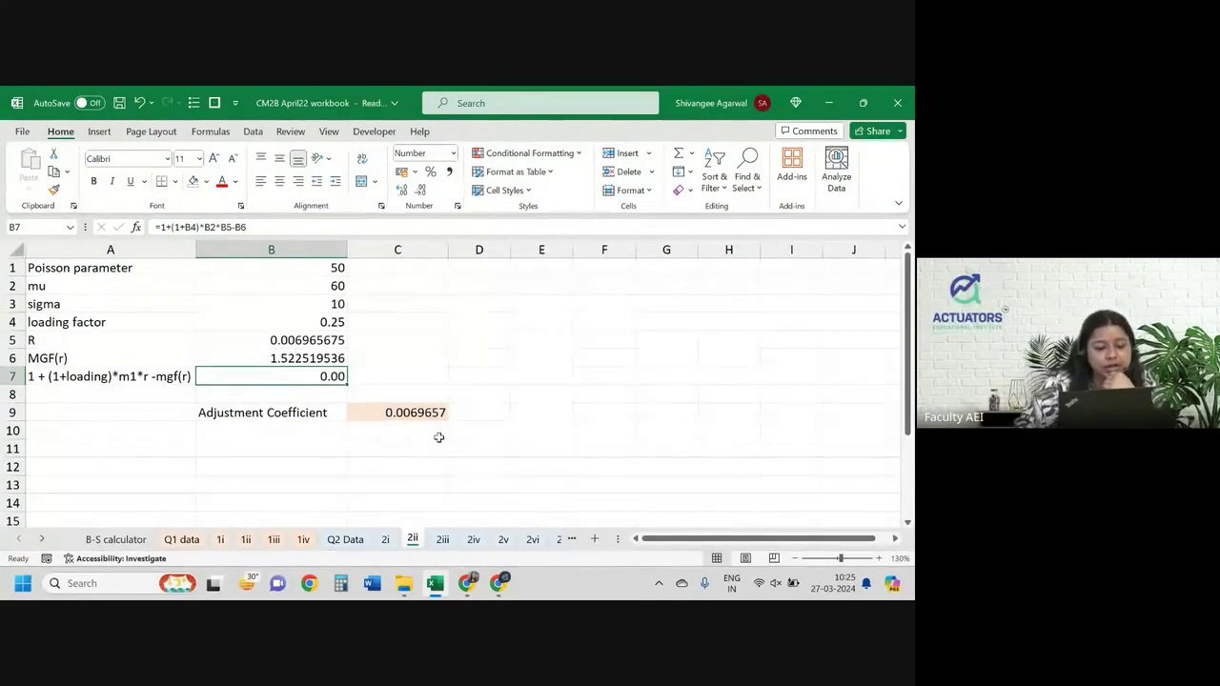
pyautogui.click(404, 192)
pyautogui.click(404, 193)
pyautogui.click(404, 192)
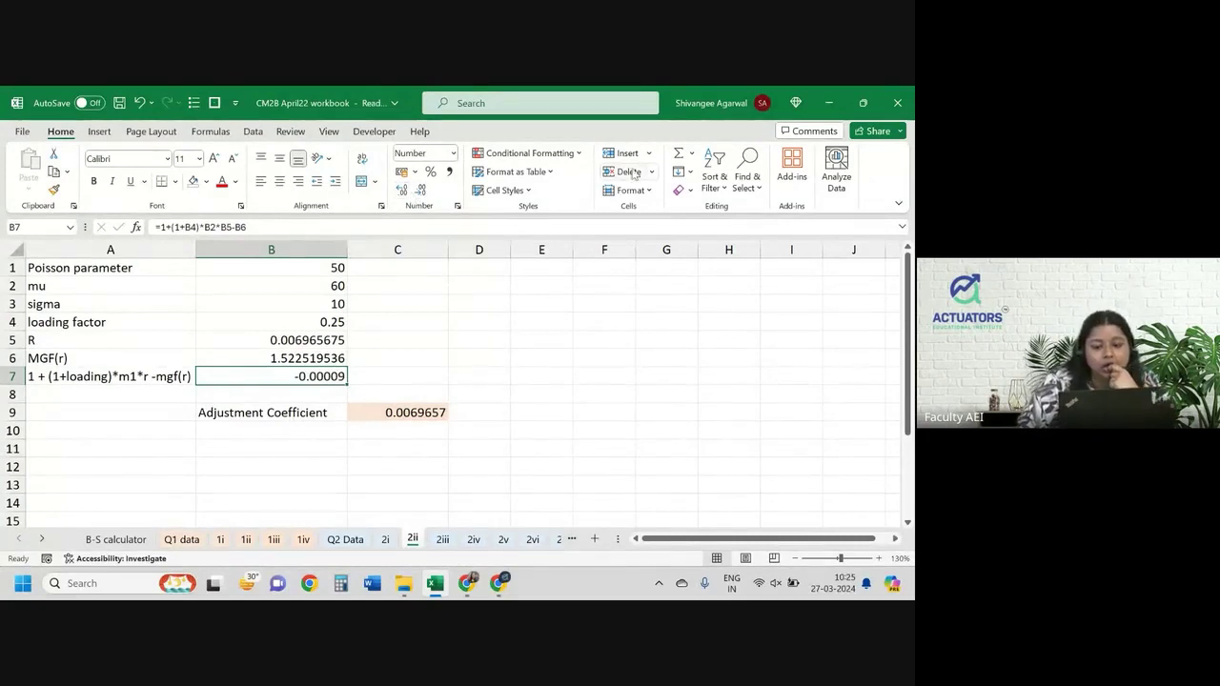
# - Repeat Goal Seek on B7 with target value 0, changing B5 again, and accept the result
pyautogui.click(248, 133)
pyautogui.click(672, 179)
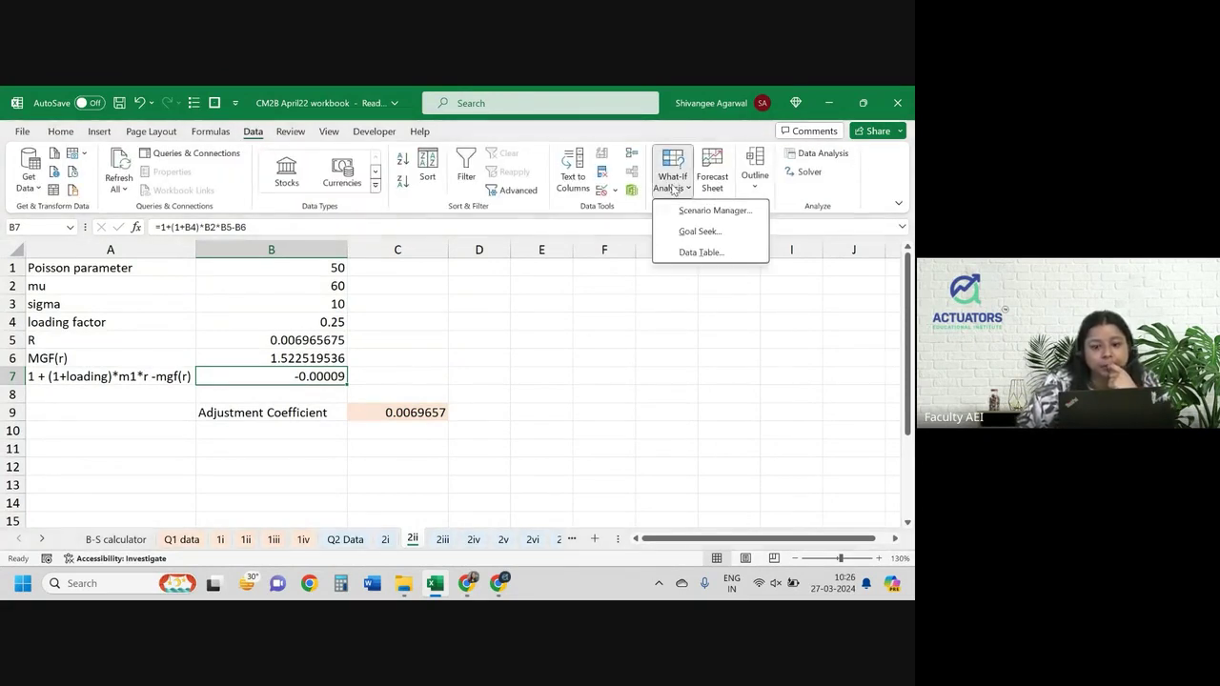
pyautogui.click(700, 231)
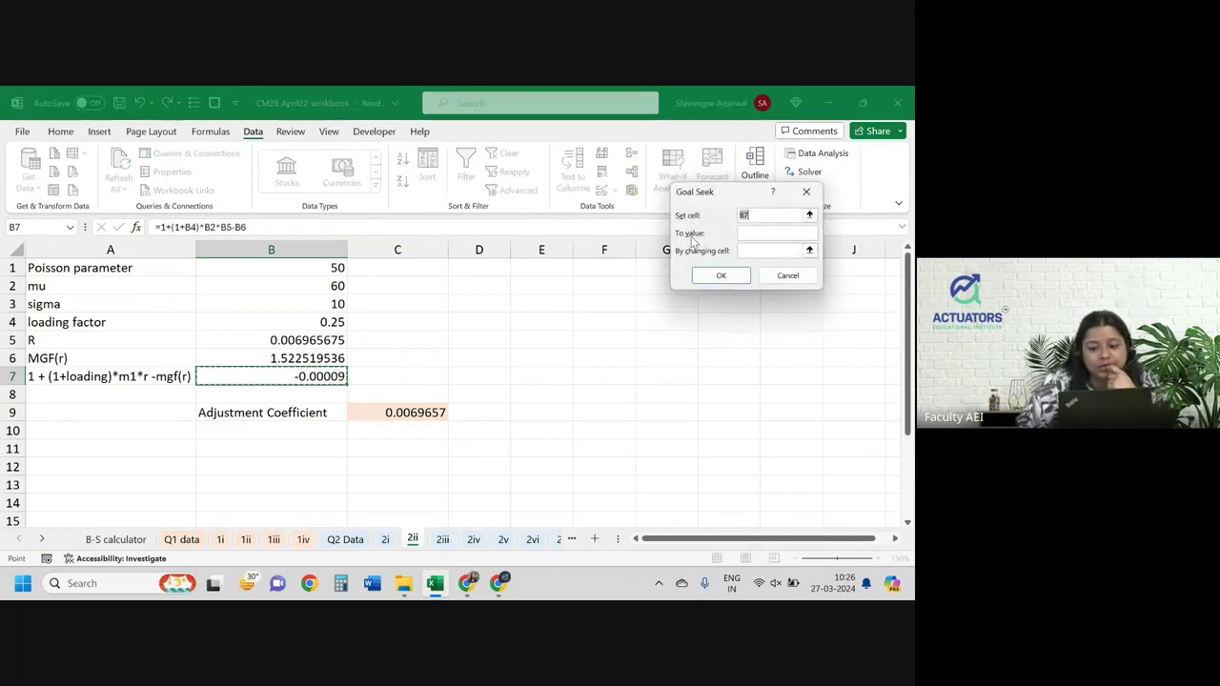
pyautogui.press('Tab')
pyautogui.write('0')
pyautogui.press('Tab')
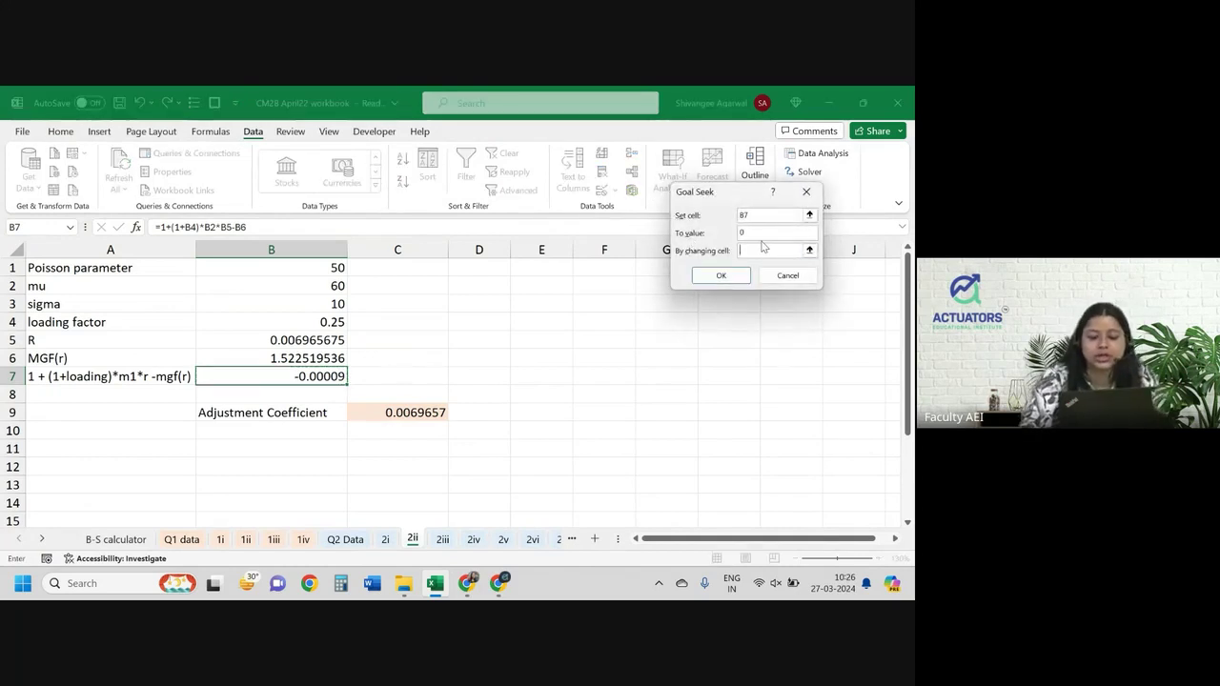
pyautogui.click(313, 335)
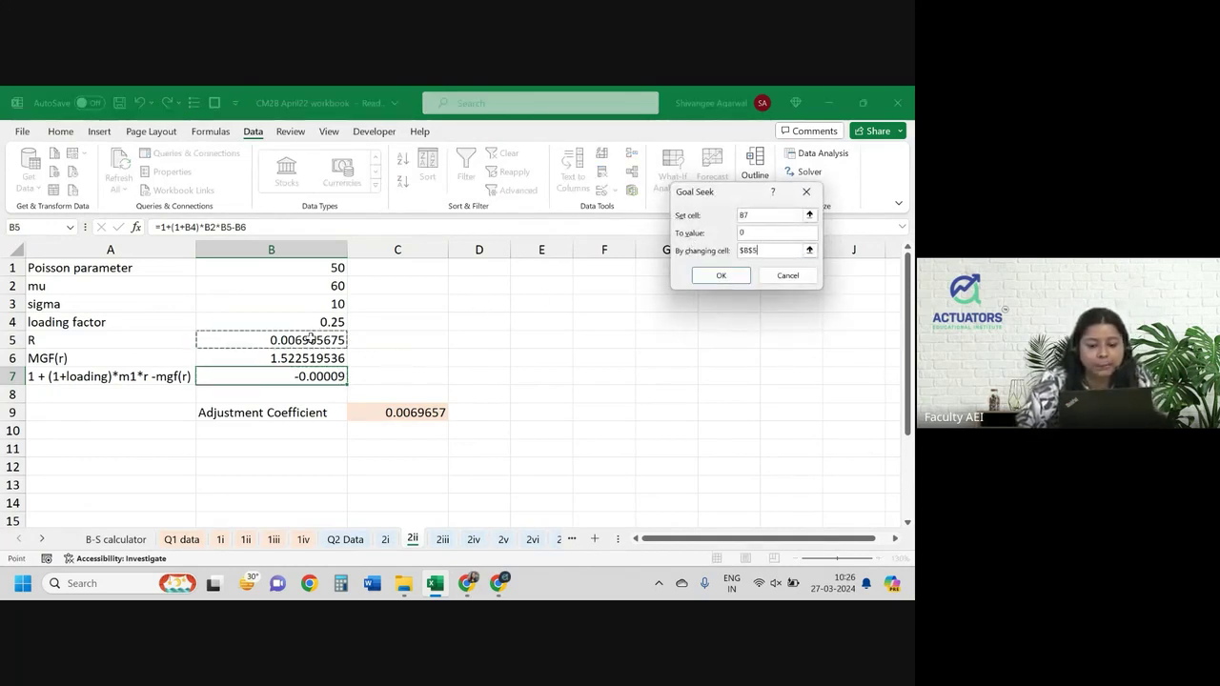
pyautogui.click(721, 275)
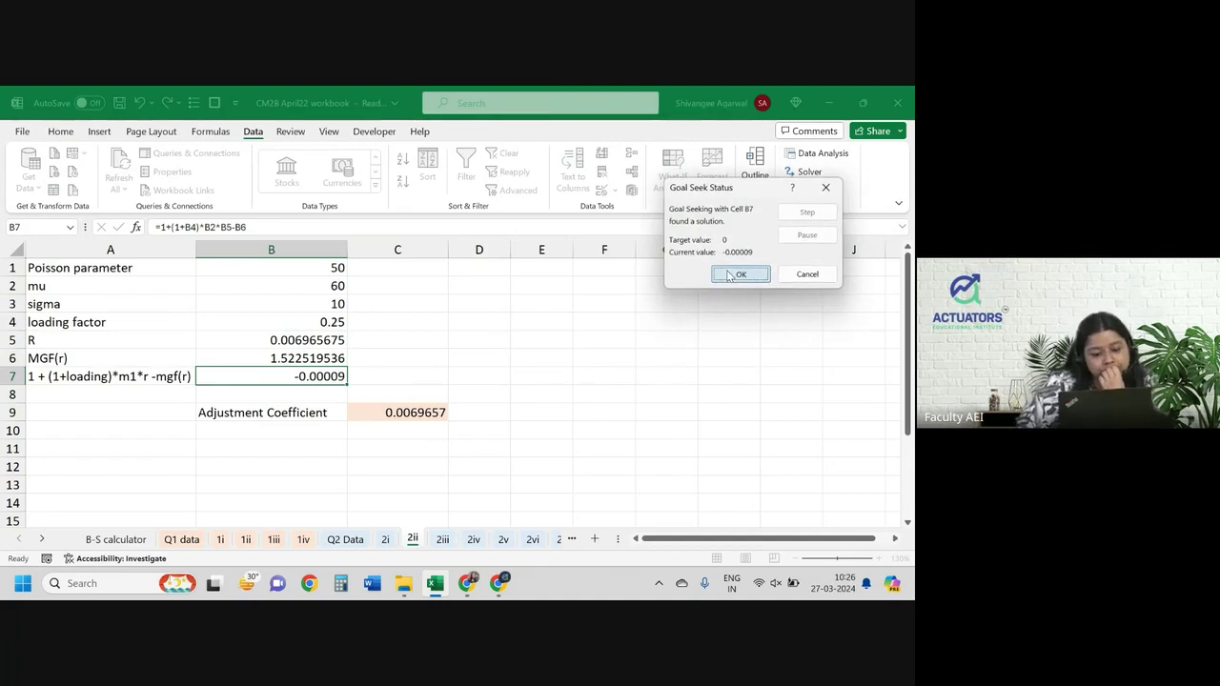
pyautogui.click(738, 274)
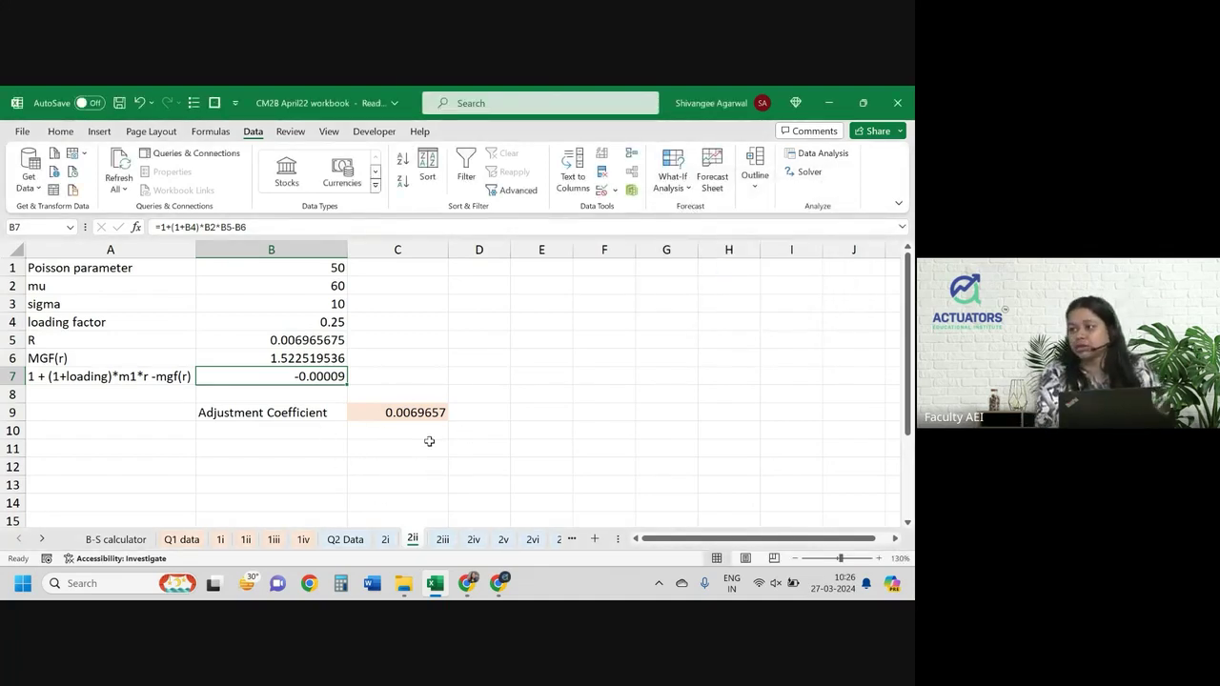
# - Compare the MGF formula in B6 with the moment generating function hint in the exam paper in the browser
pyautogui.click(274, 354)
pyautogui.doubleClick(272, 352)
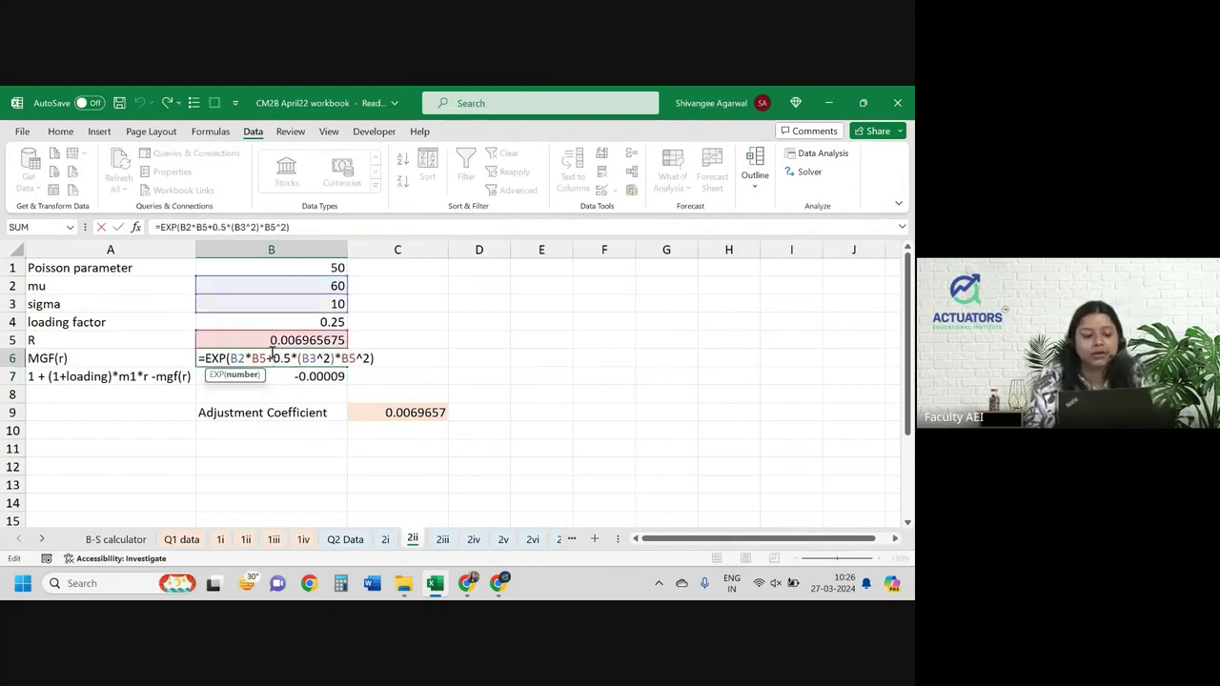
pyautogui.hotkey('alt', 'Tab')
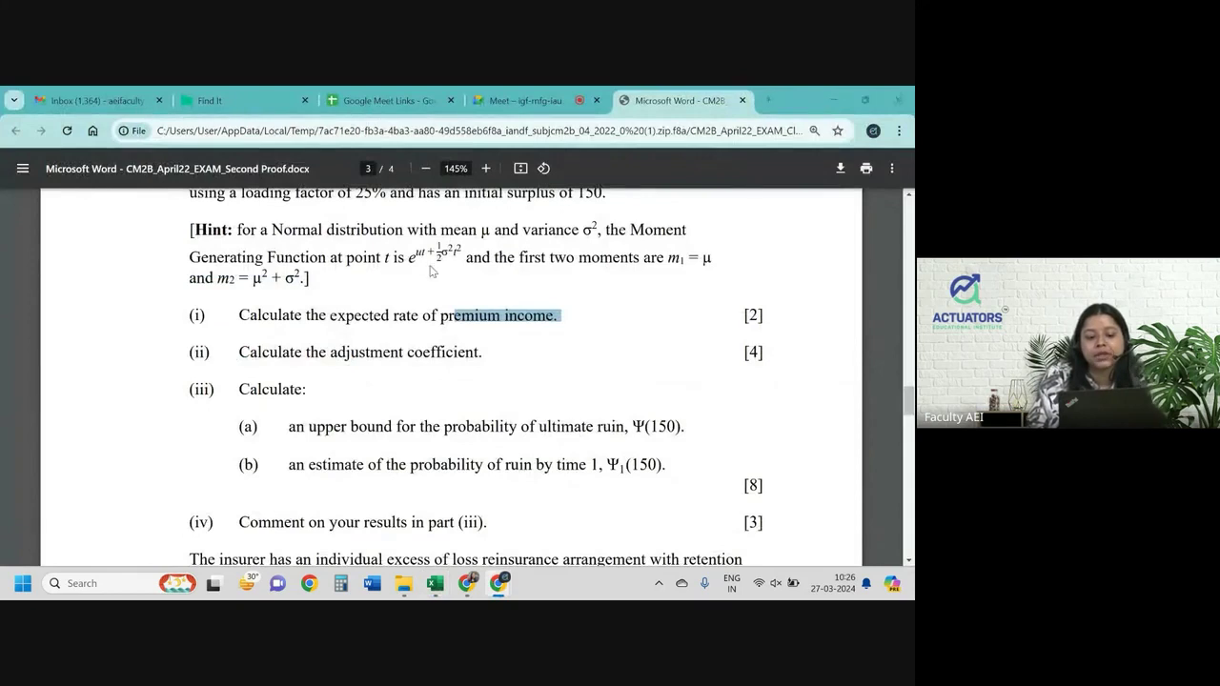
pyautogui.hotkey('alt', 'Tab')
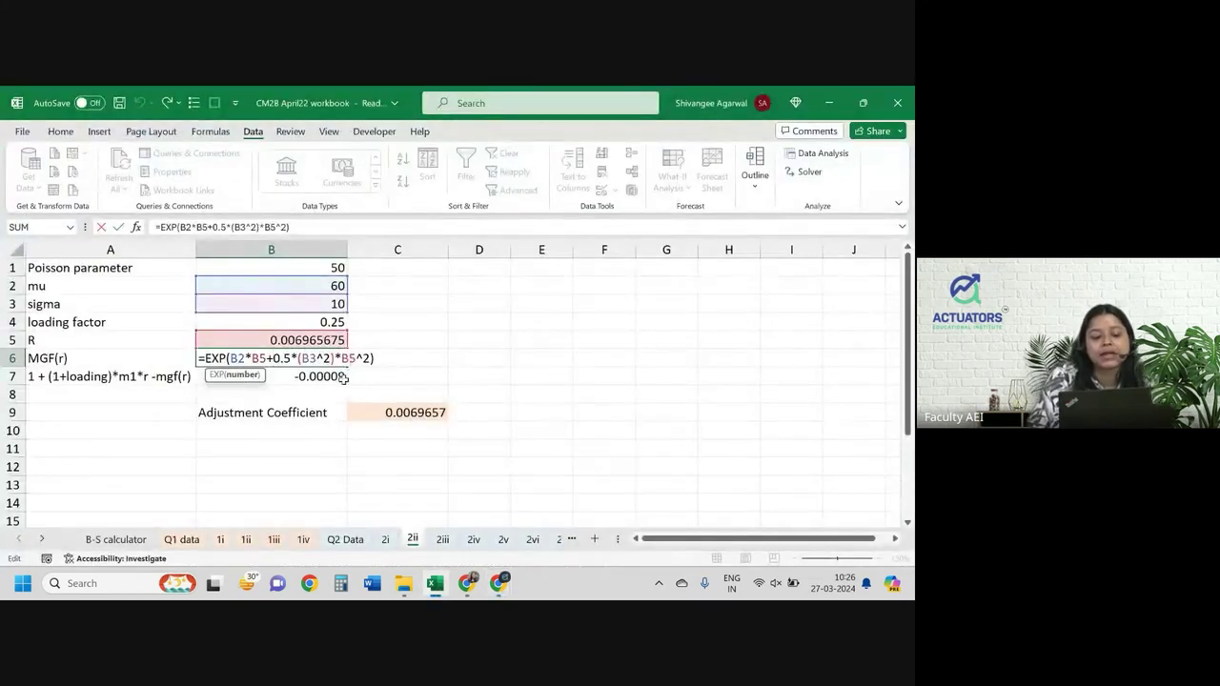
pyautogui.hotkey('alt', 'Tab')
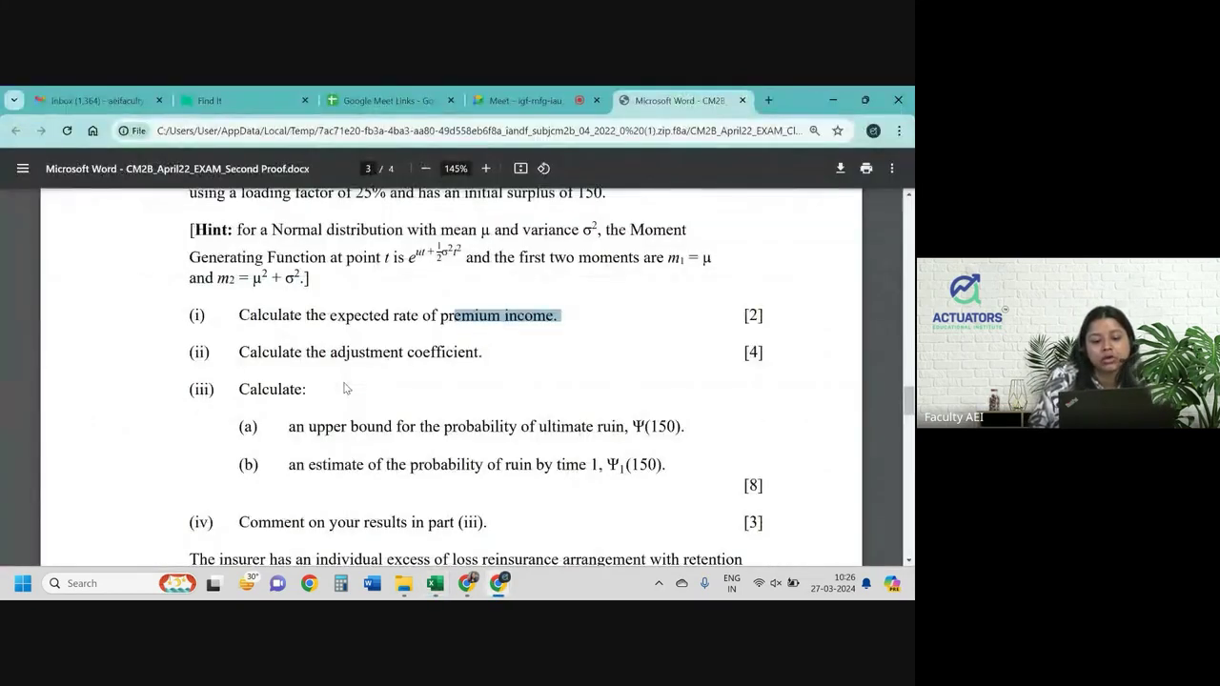
pyautogui.hotkey('alt', 'Tab')
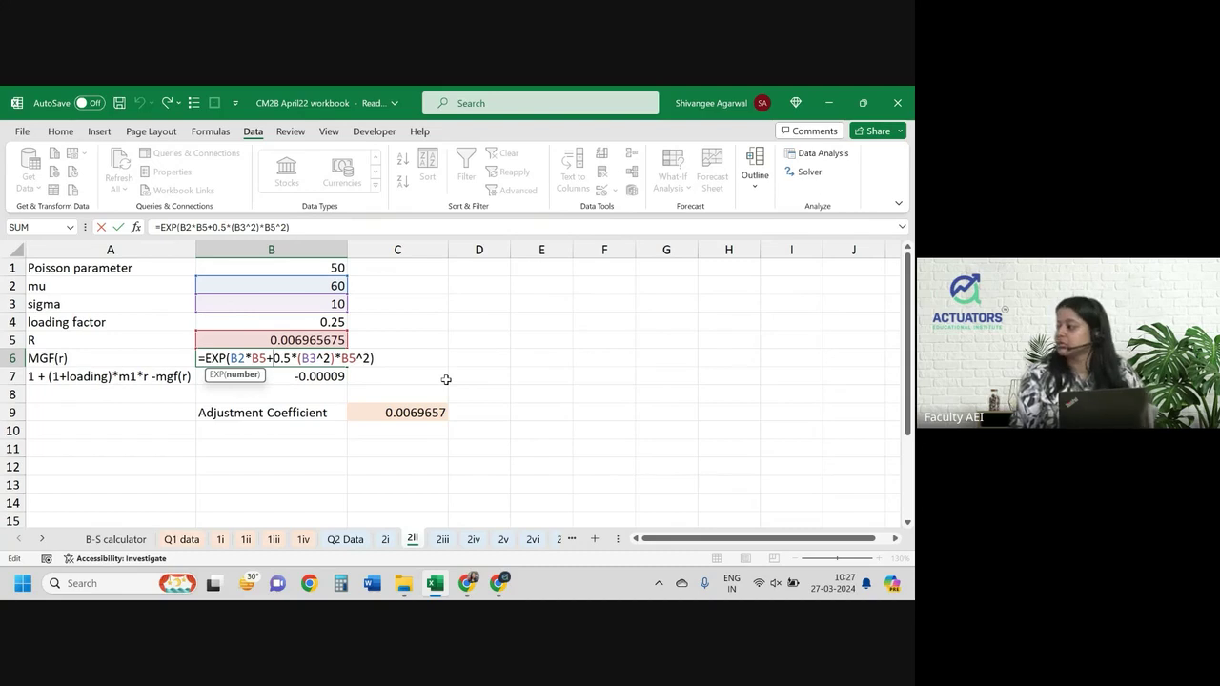
pyautogui.press('Return')
# - Switch to the exam paper in the browser and read question part (iii) on the ruin probabilities and the parts around it
pyautogui.hotkey('alt', 'Tab')
pyautogui.scroll(-2, 365, 435)
pyautogui.scroll(-2, 422, 367)
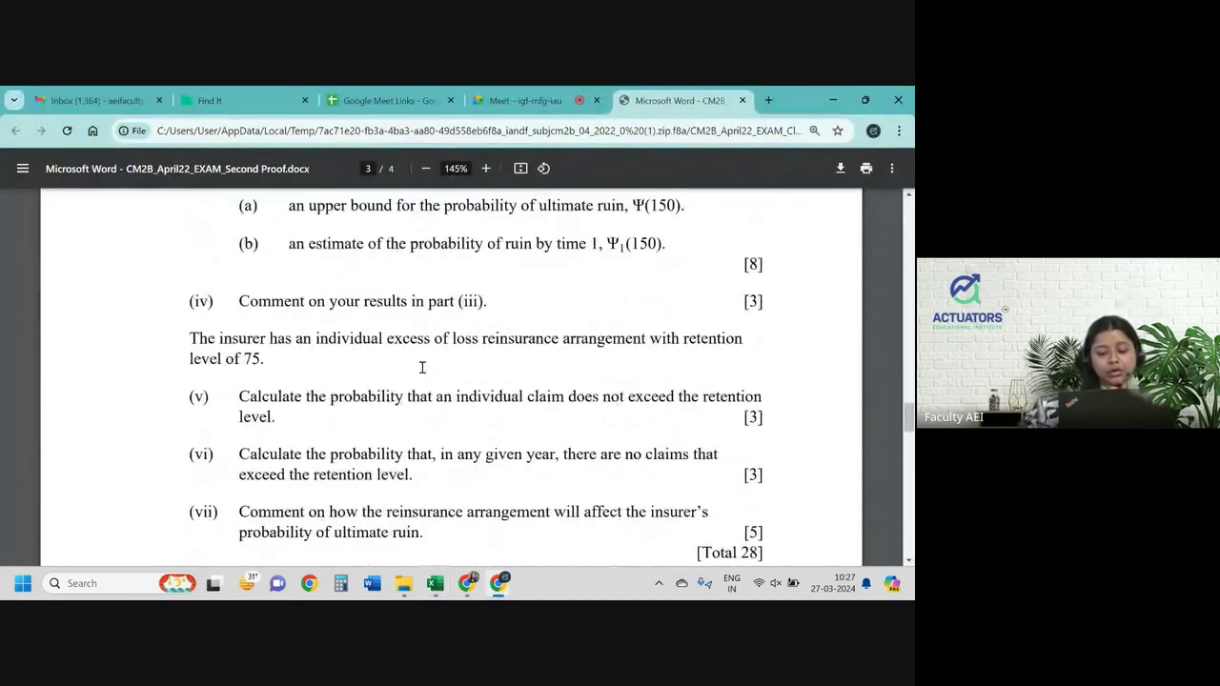
pyautogui.scroll(1, 422, 367)
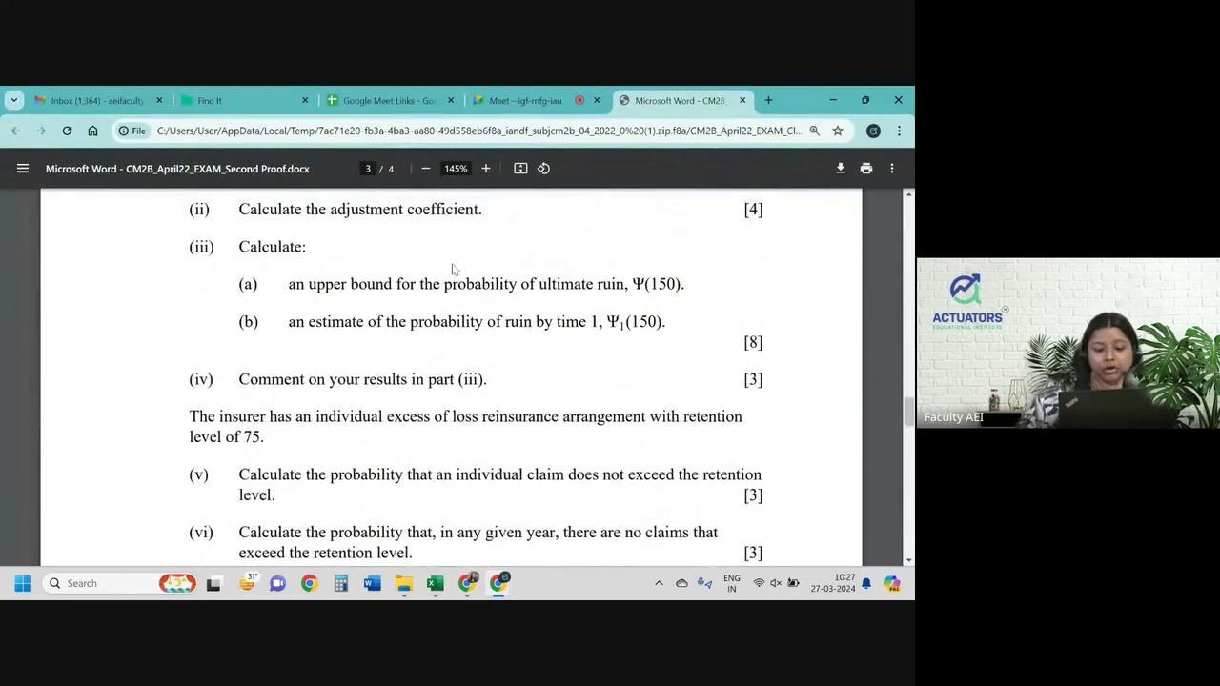
pyautogui.moveTo(433, 292); pyautogui.dragTo(674, 289)
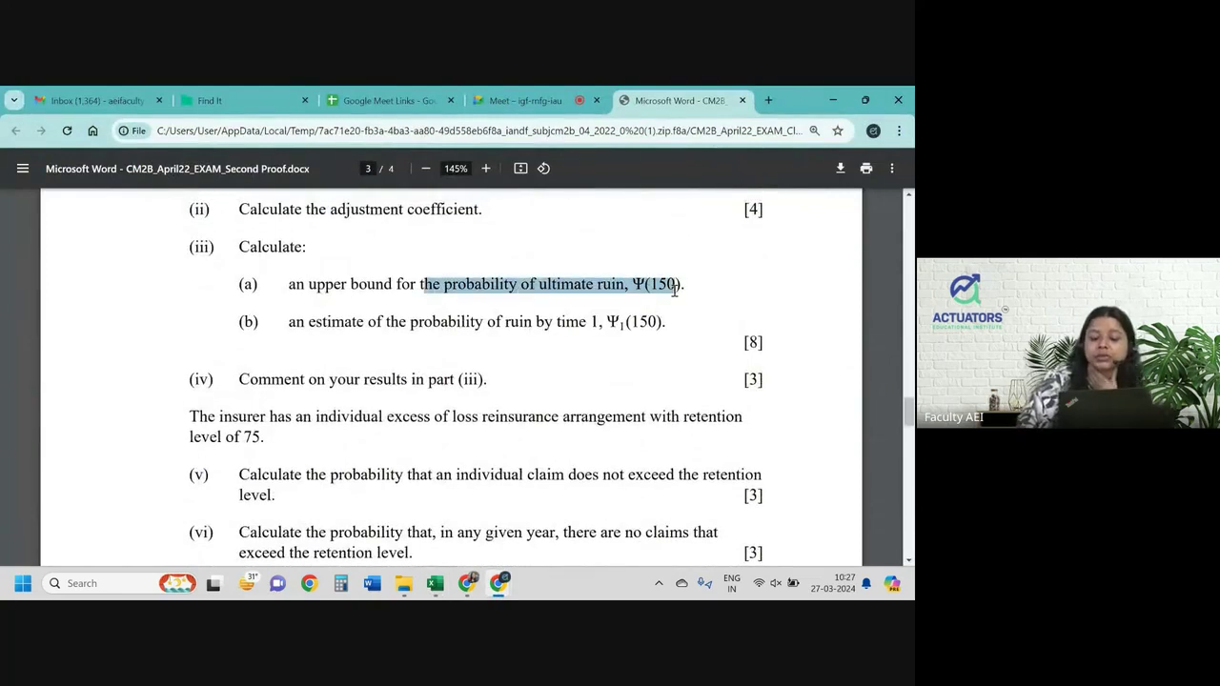
pyautogui.click(673, 299)
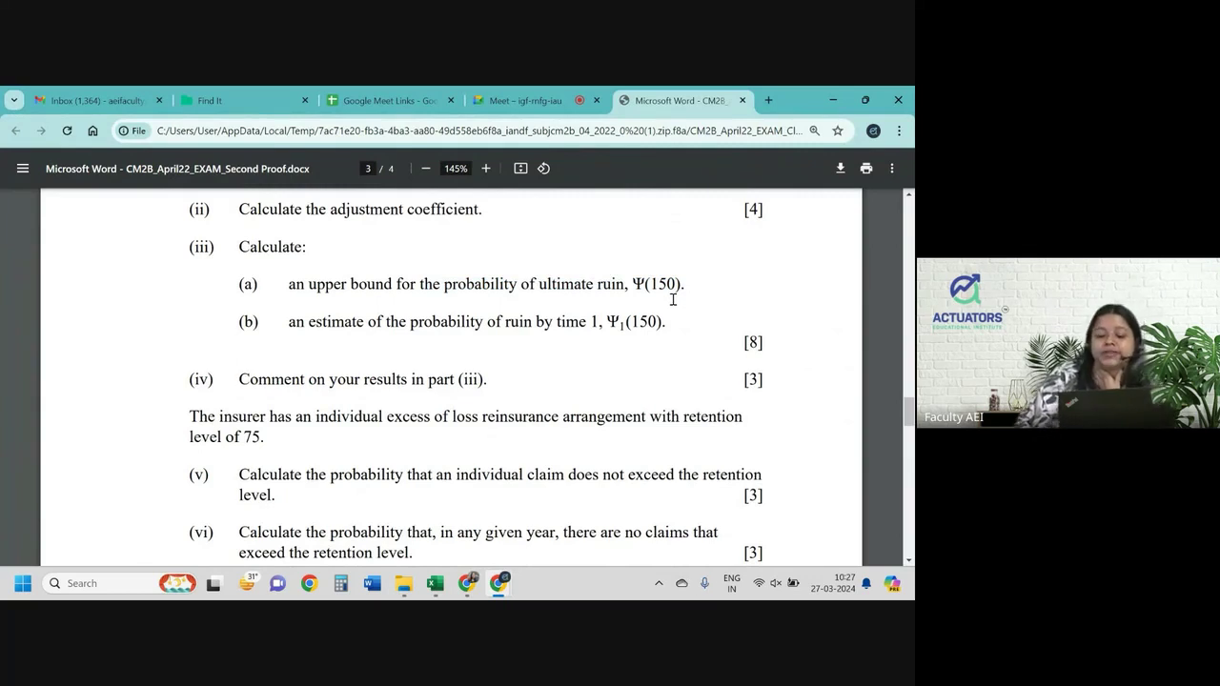
pyautogui.scroll(5, 672, 299)
pyautogui.scroll(-3, 673, 299)
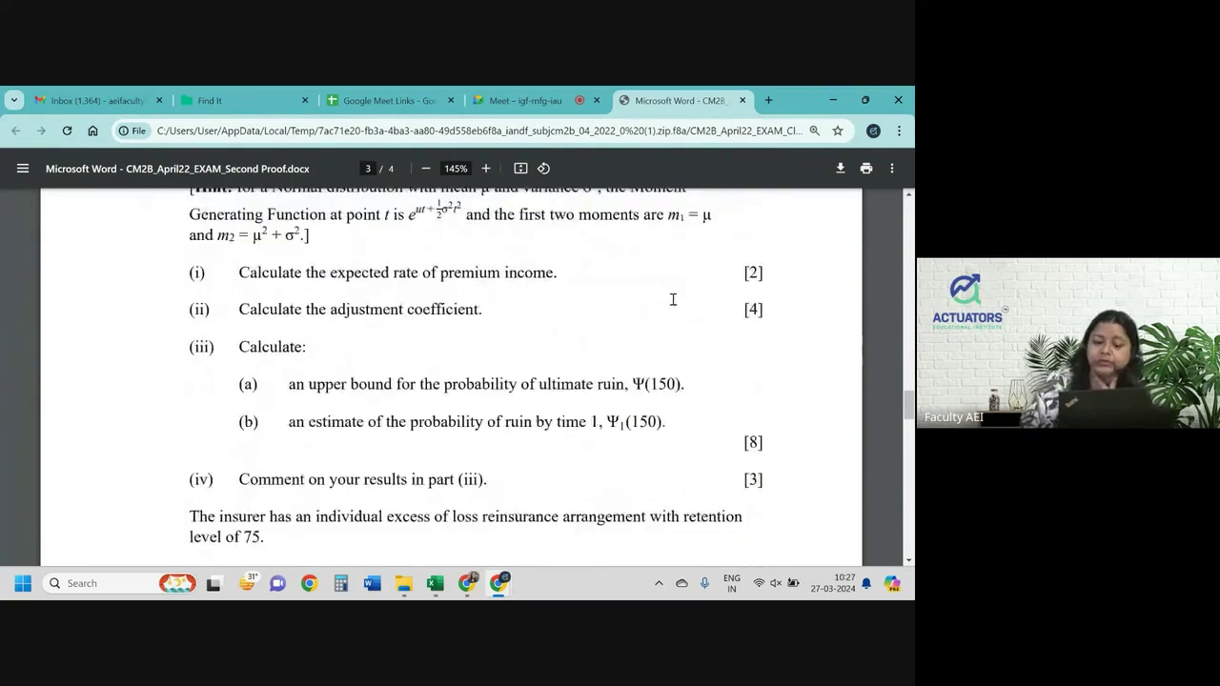
pyautogui.scroll(-2, 673, 299)
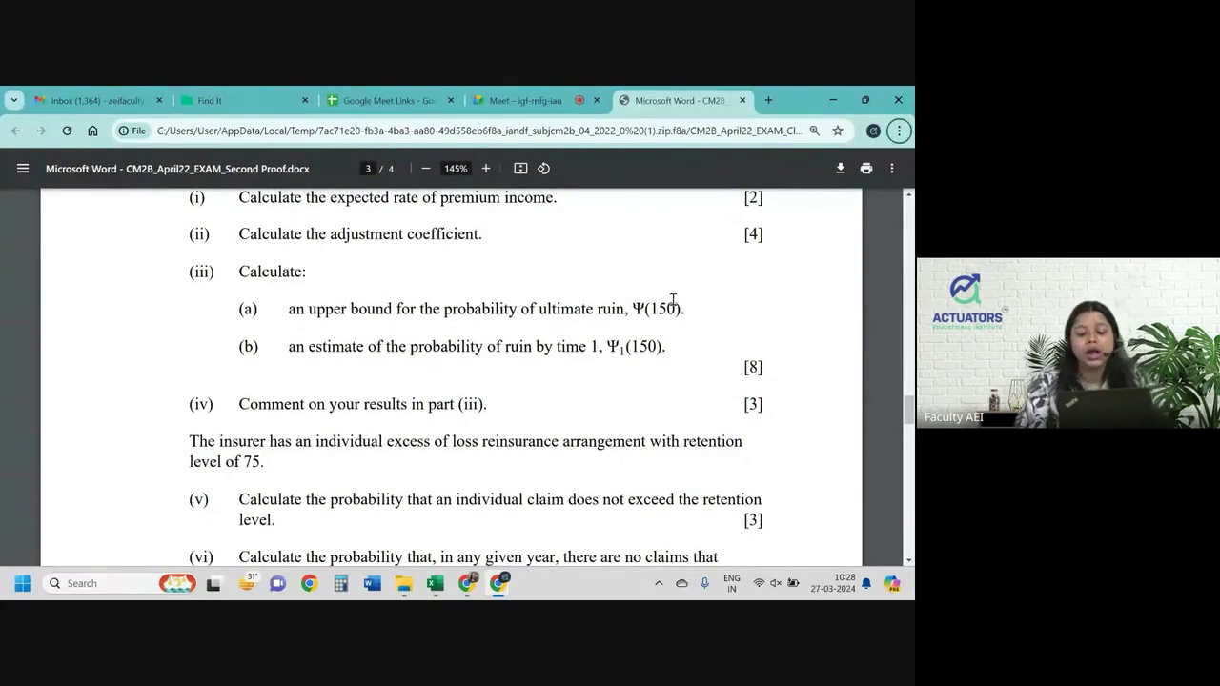
# - Switch back to the workbook and multiply each term of the B7 equation by the Poisson parameter: =B1+(1+B4)*B2*B5*B1-B6*B1
pyautogui.hotkey('alt', 'Tab')
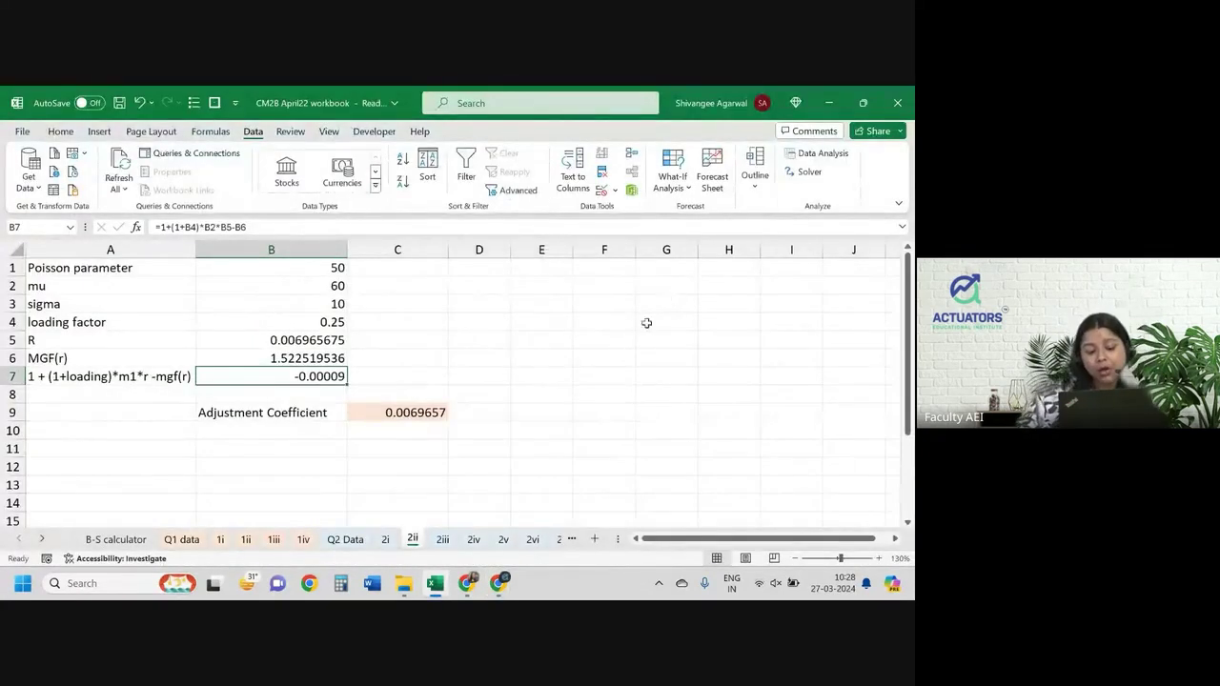
pyautogui.click(416, 412)
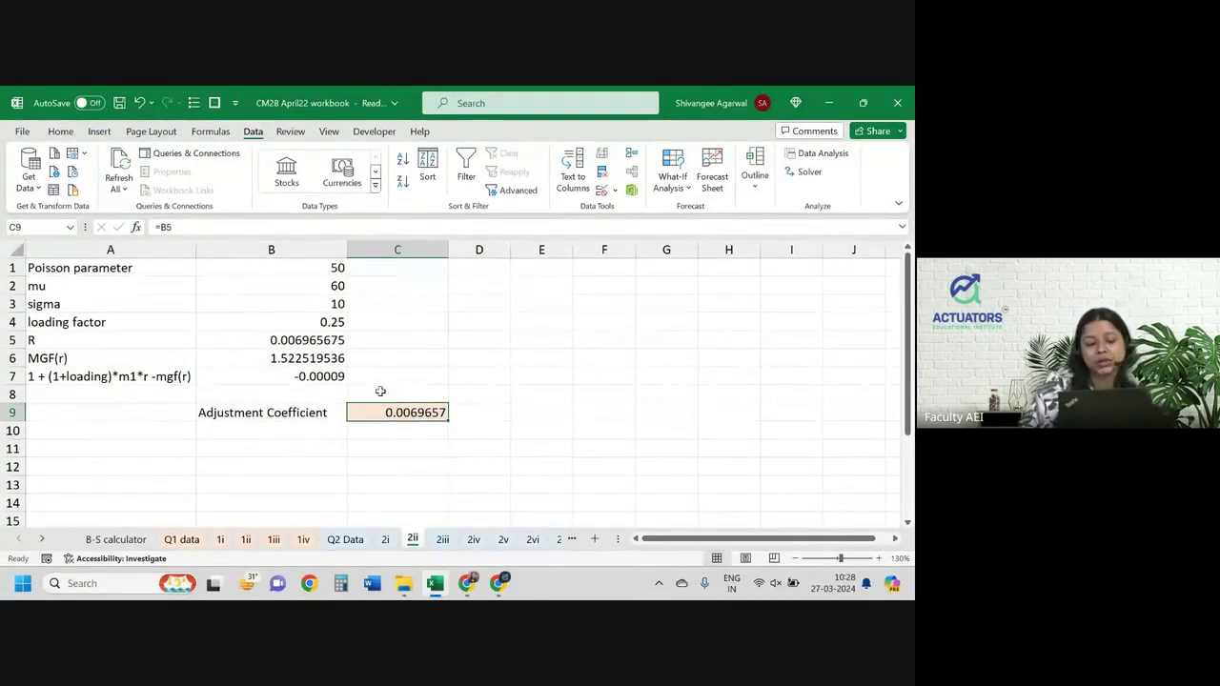
pyautogui.click(278, 373)
pyautogui.doubleClick(278, 375)
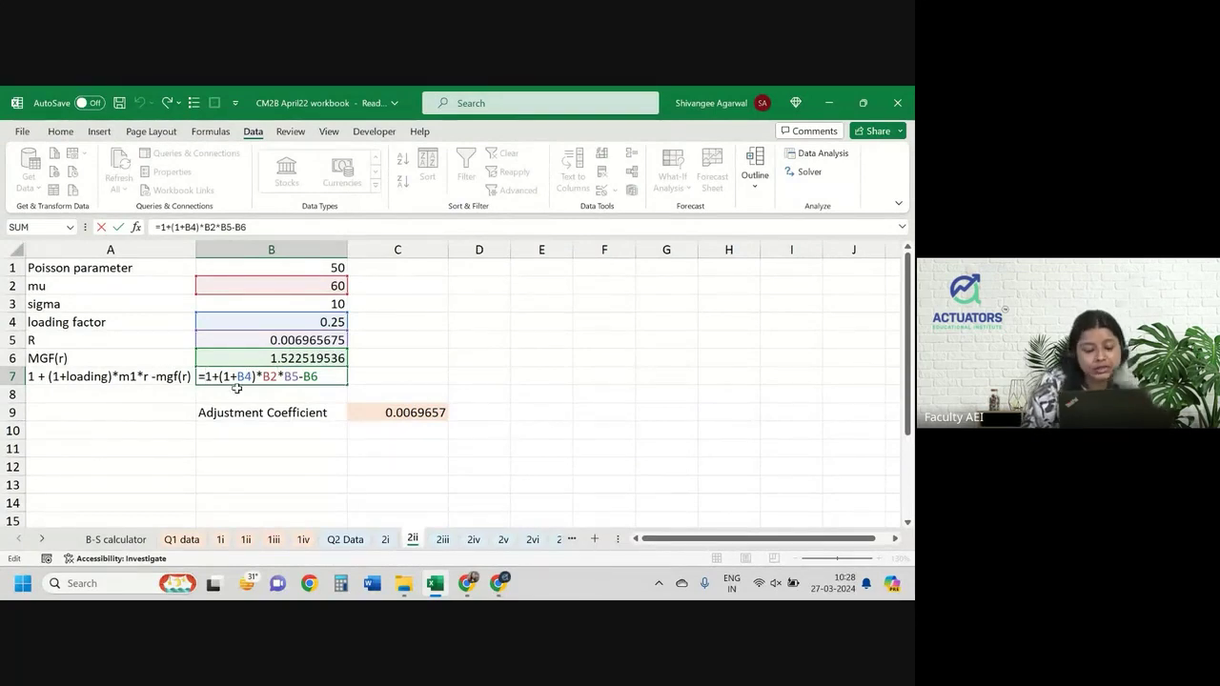
pyautogui.press('BackSpace')
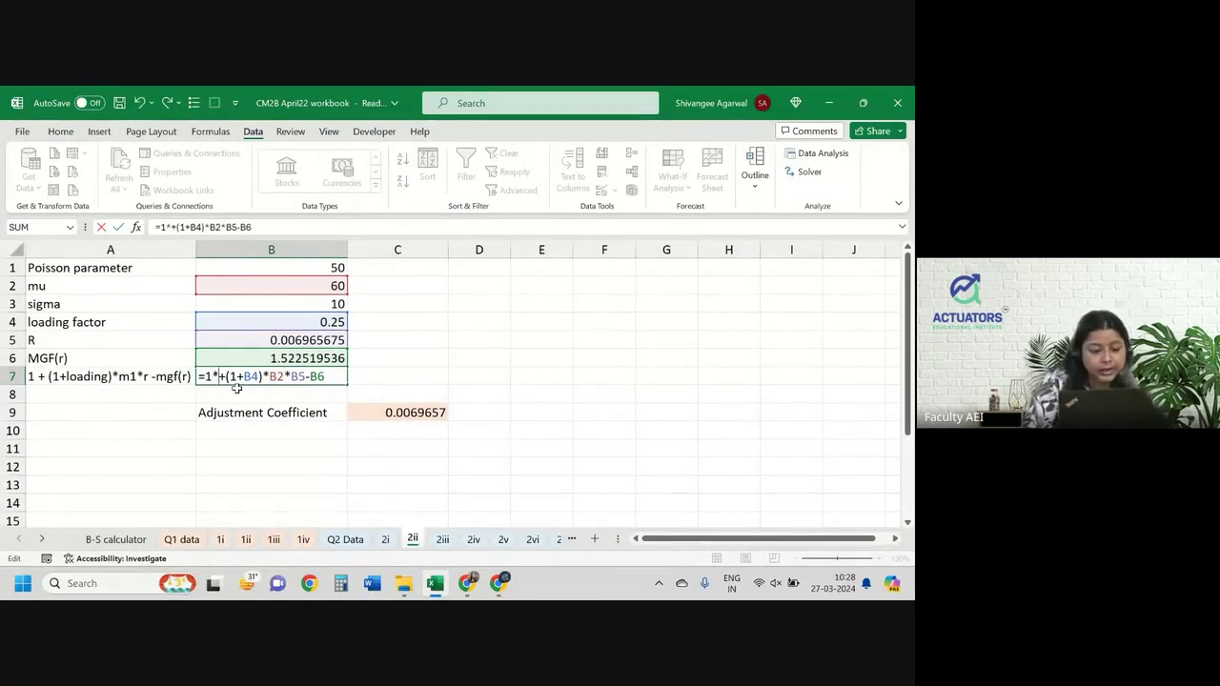
pyautogui.click(271, 268)
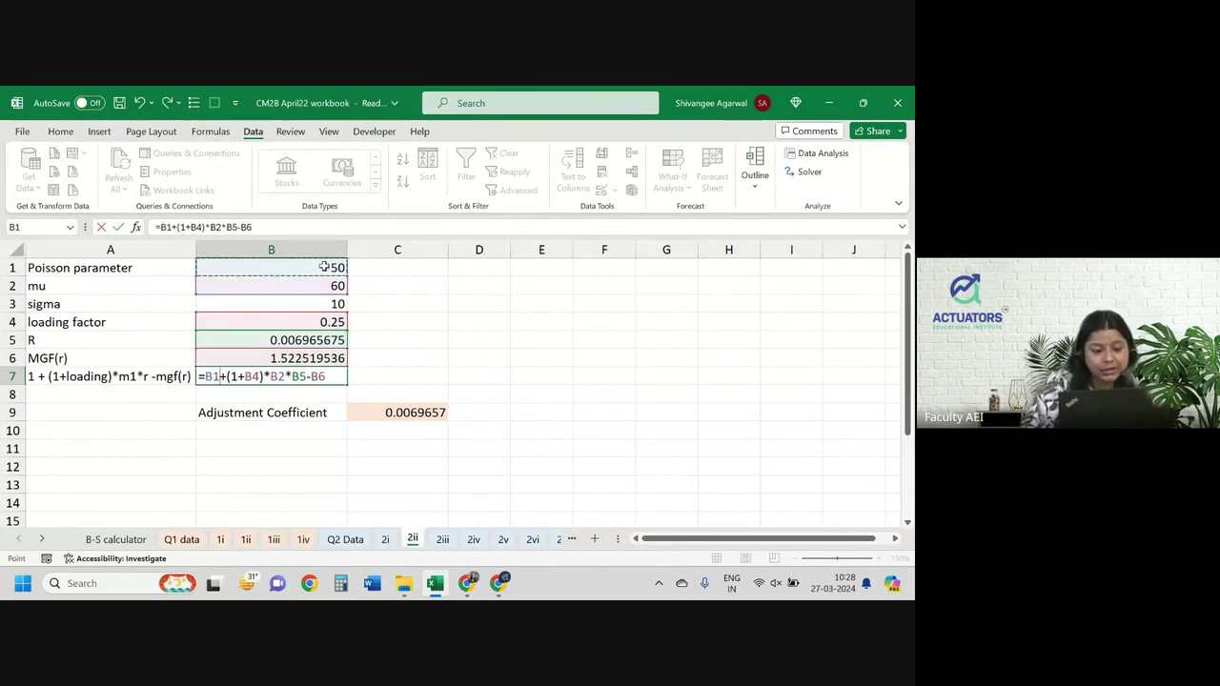
pyautogui.click(307, 378)
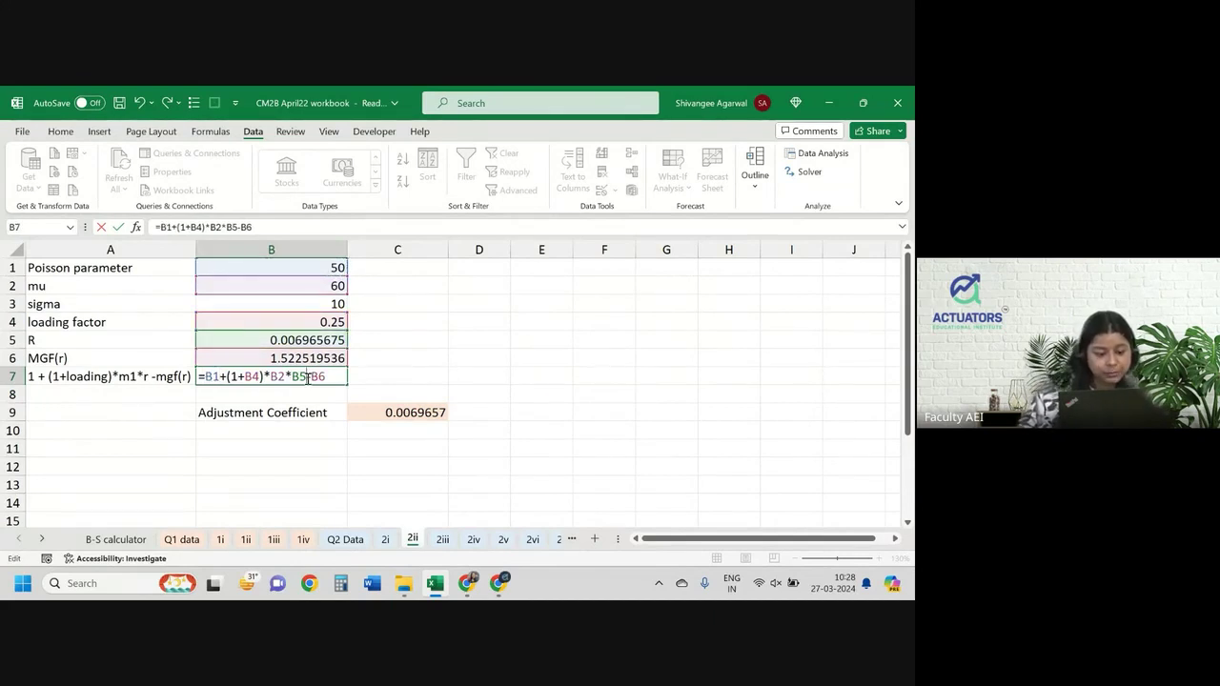
pyautogui.write('*')
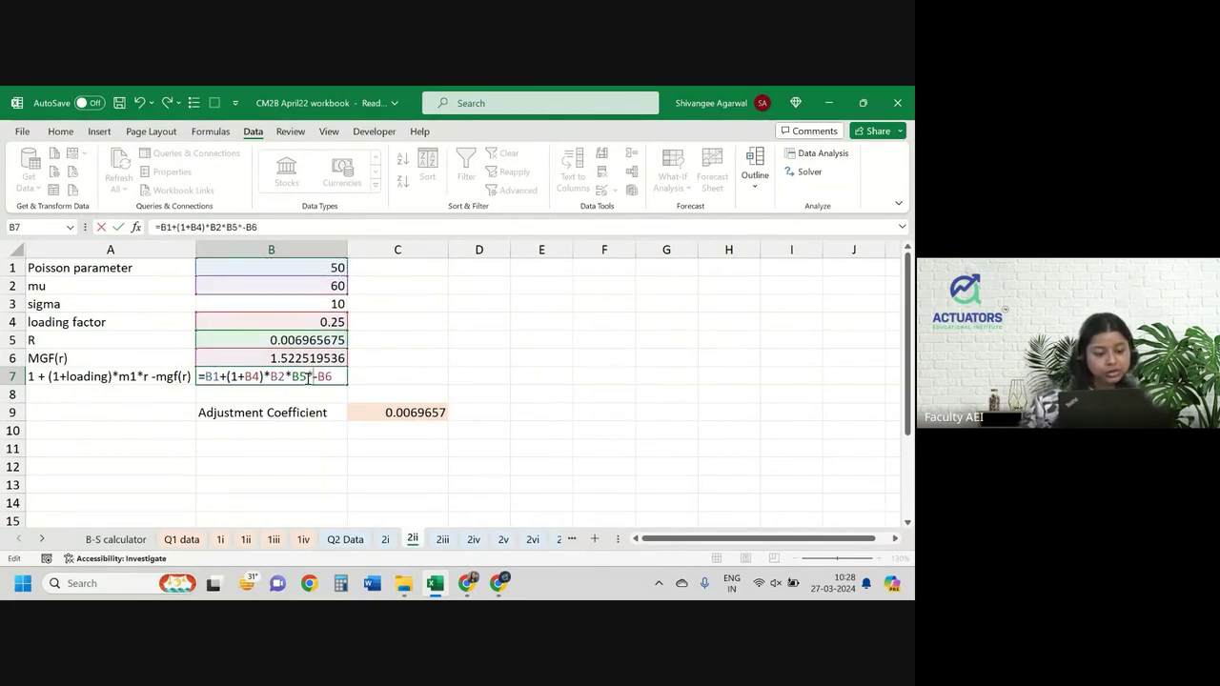
pyautogui.click(322, 268)
pyautogui.click(360, 376)
pyautogui.write('*')
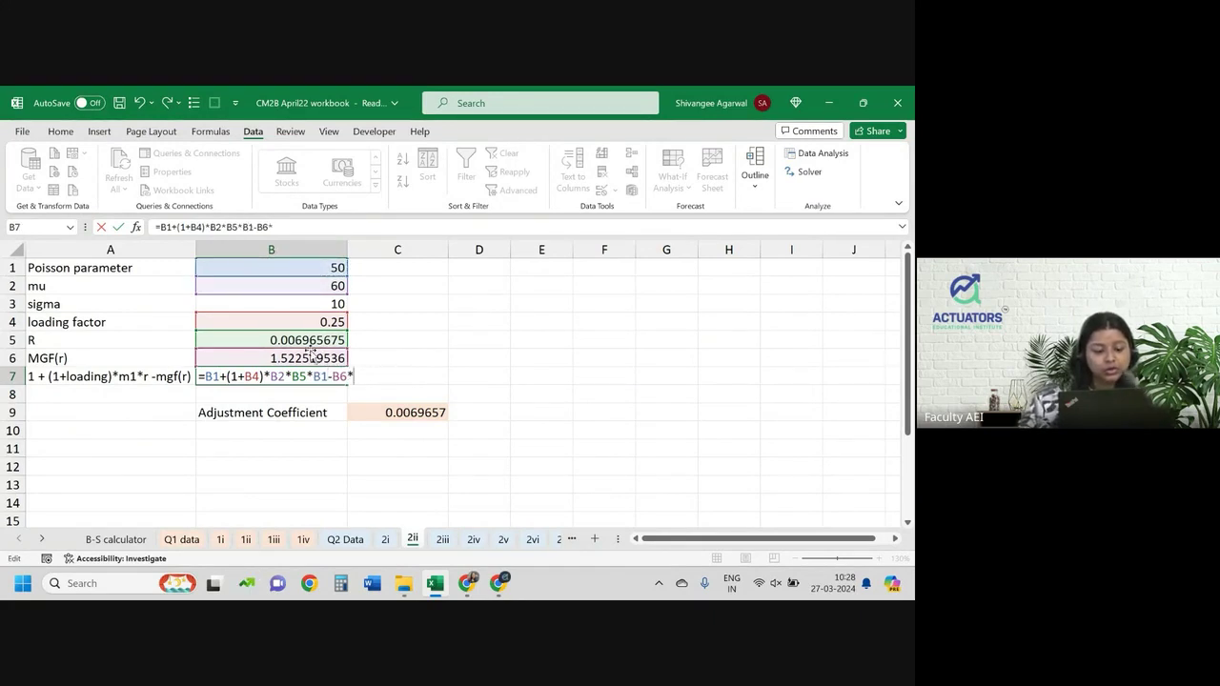
pyautogui.click(332, 268)
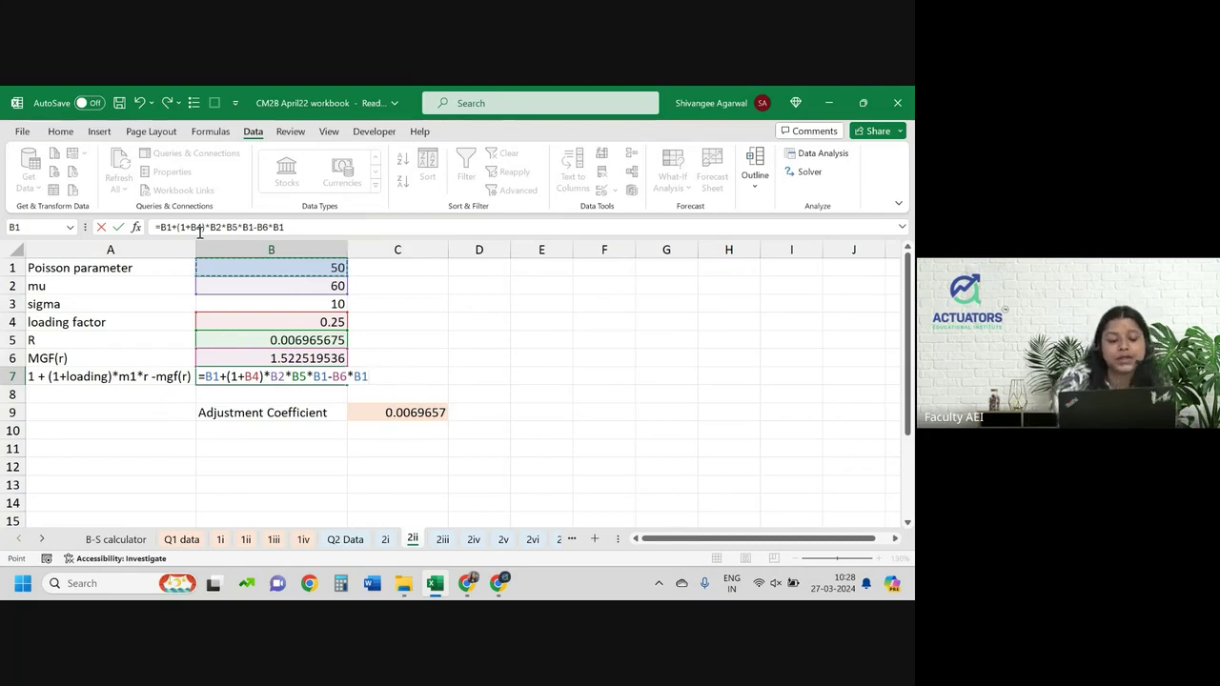
# - Replace the B7 premium term with the expected premium income on sheet 2i times R, giving =B1+'2i'!C2*'2ii'!B5-B6*B1
pyautogui.moveTo(227, 376); pyautogui.dragTo(326, 376)
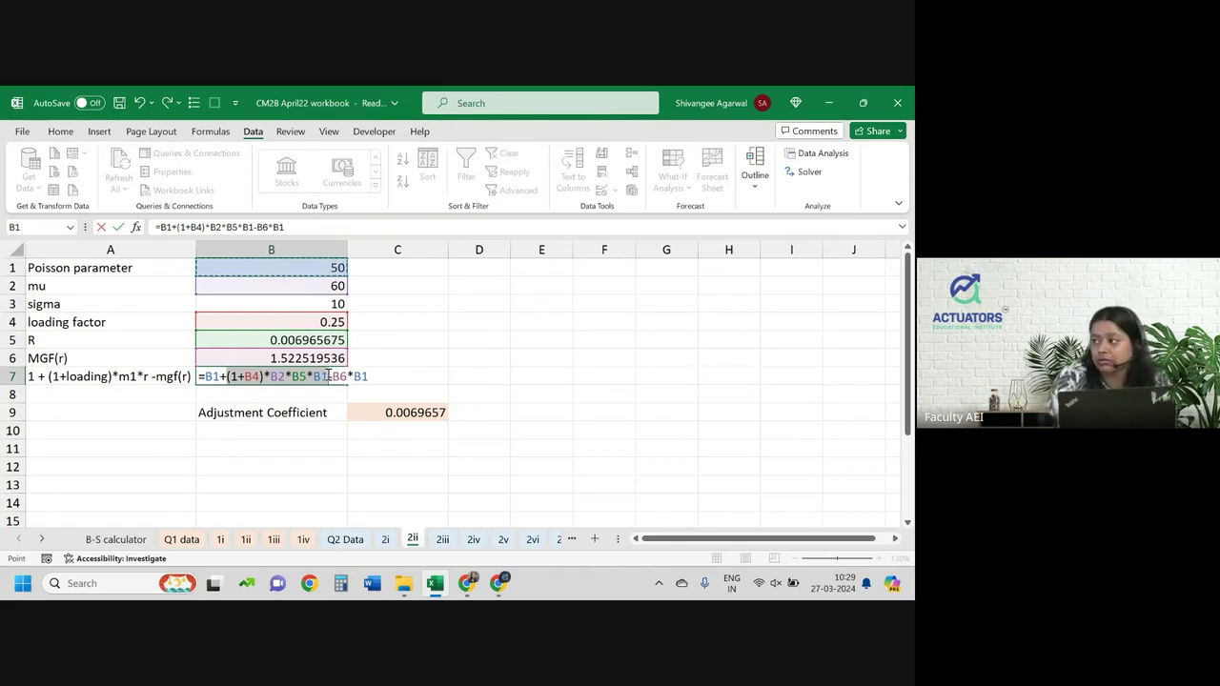
pyautogui.press('BackSpace')
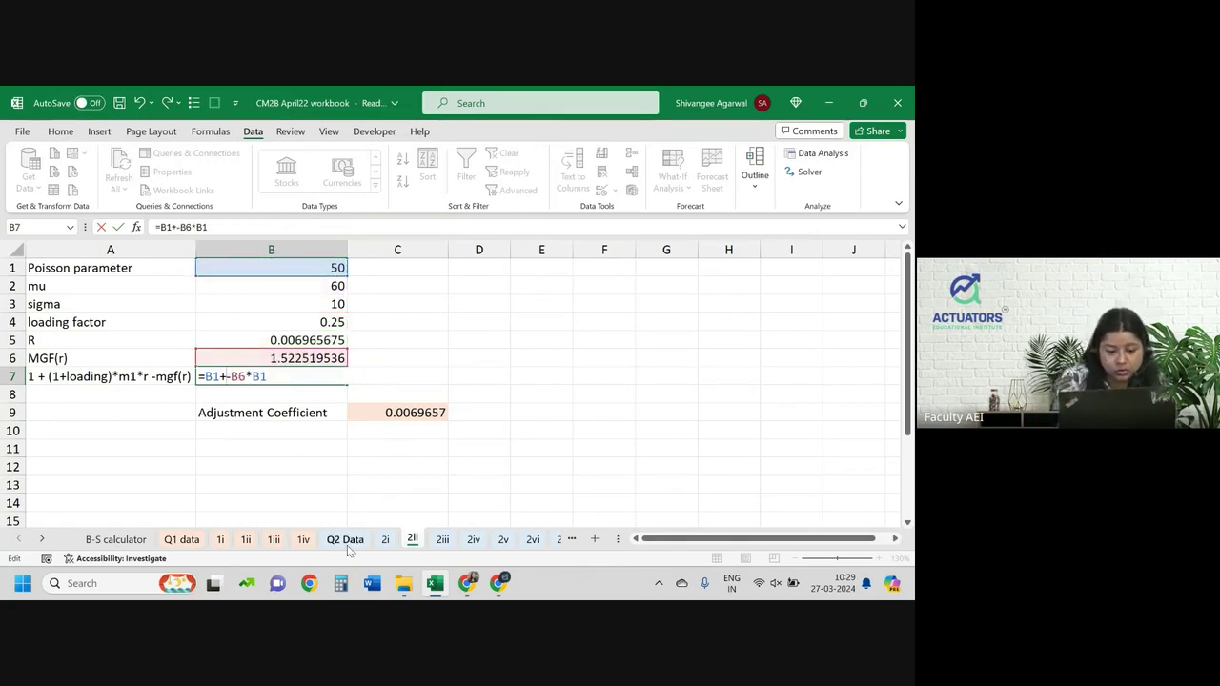
pyautogui.click(385, 540)
pyautogui.click(430, 292)
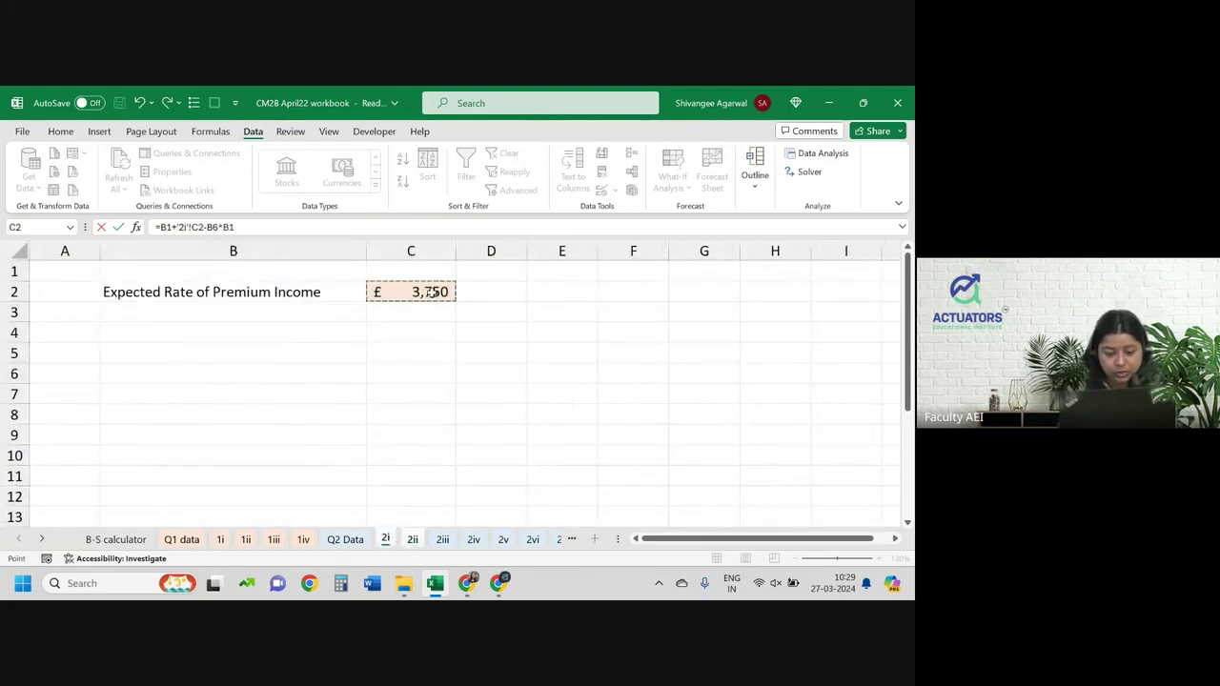
pyautogui.click(412, 539)
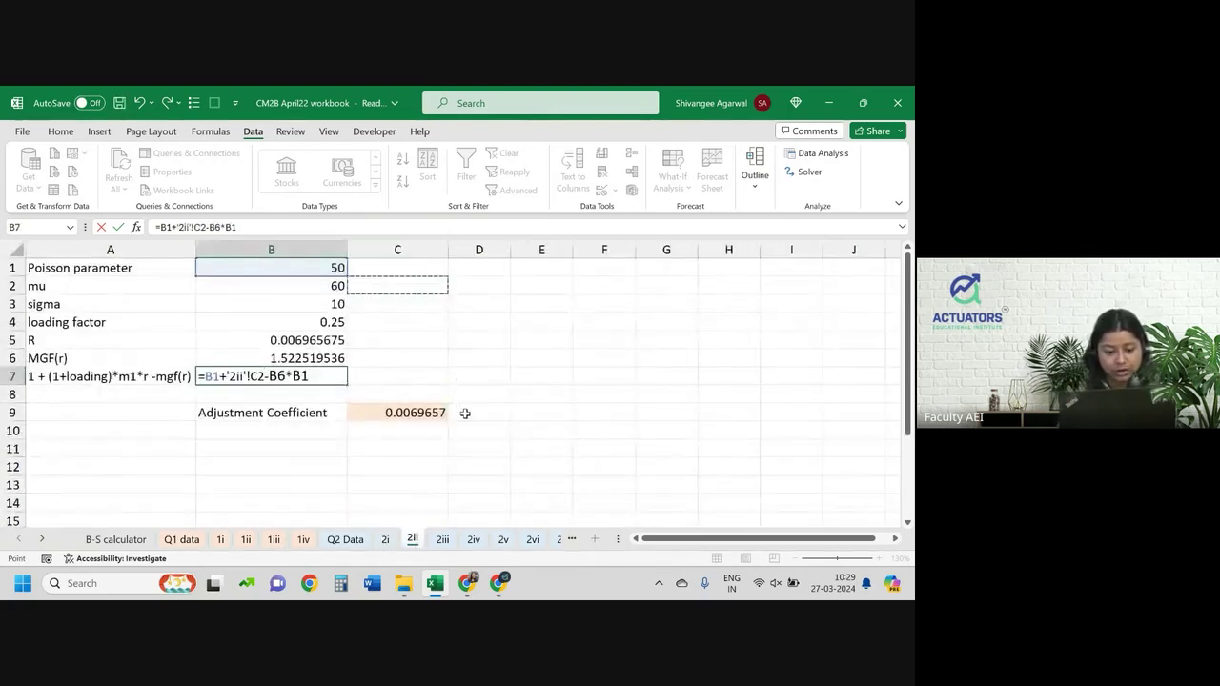
pyautogui.click(385, 539)
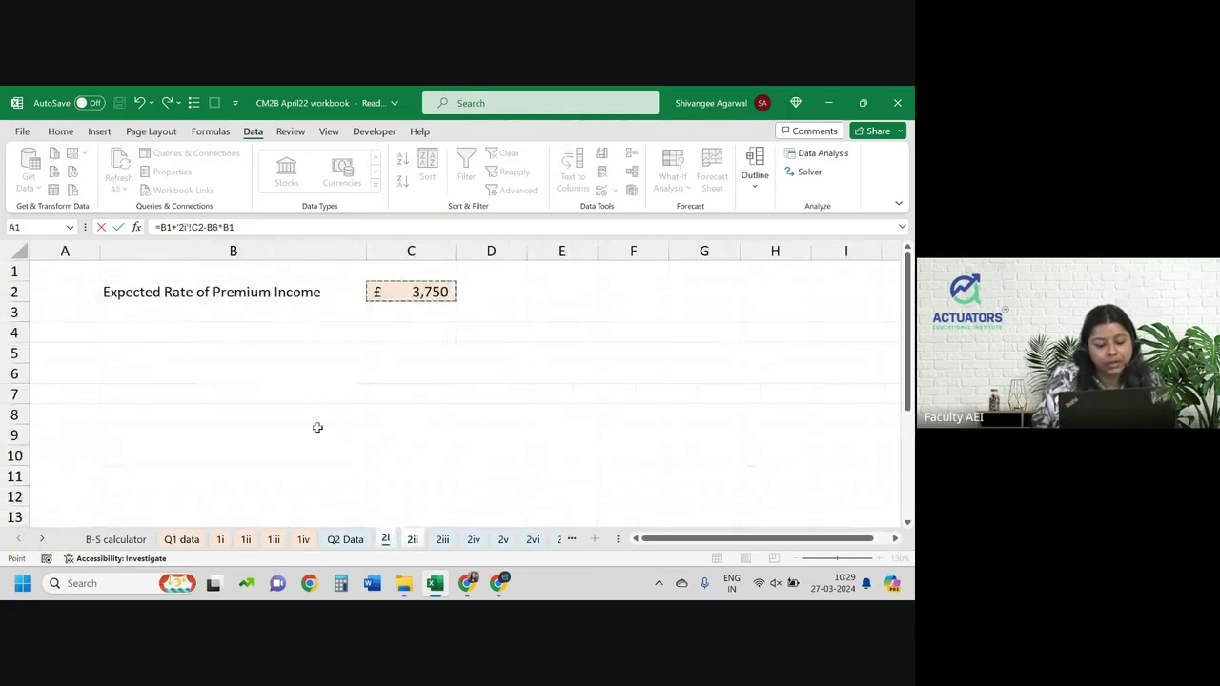
pyautogui.click(412, 292)
pyautogui.write('*')
pyautogui.click(413, 539)
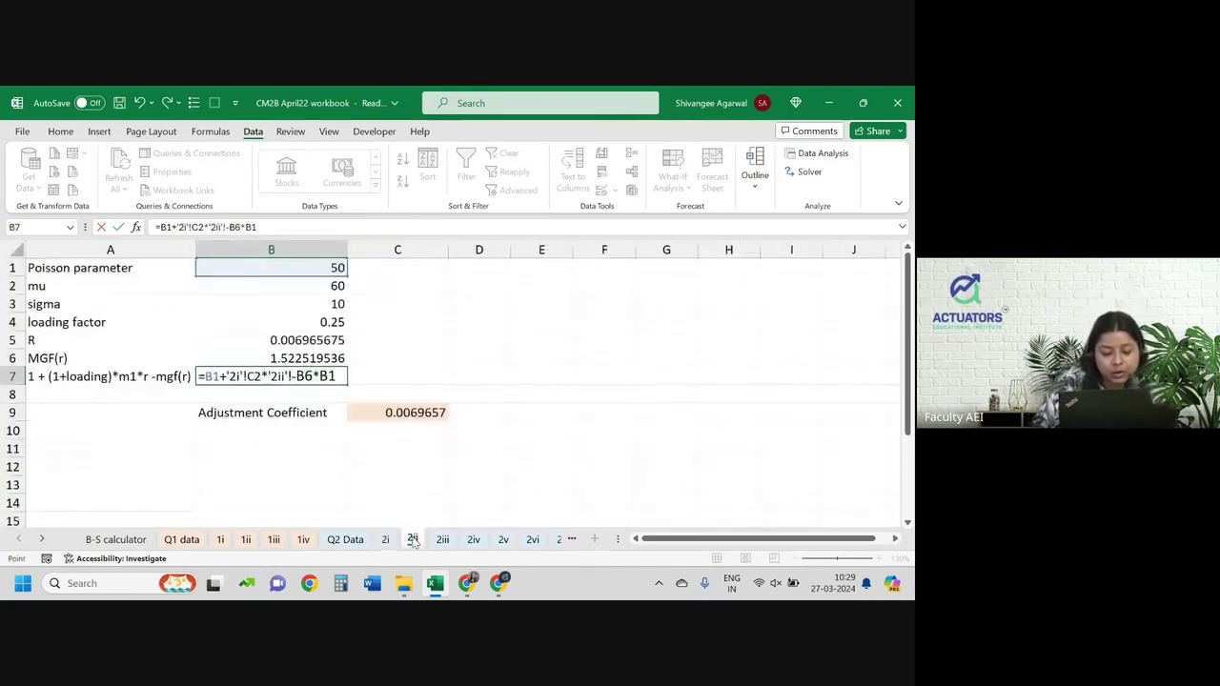
pyautogui.click(319, 341)
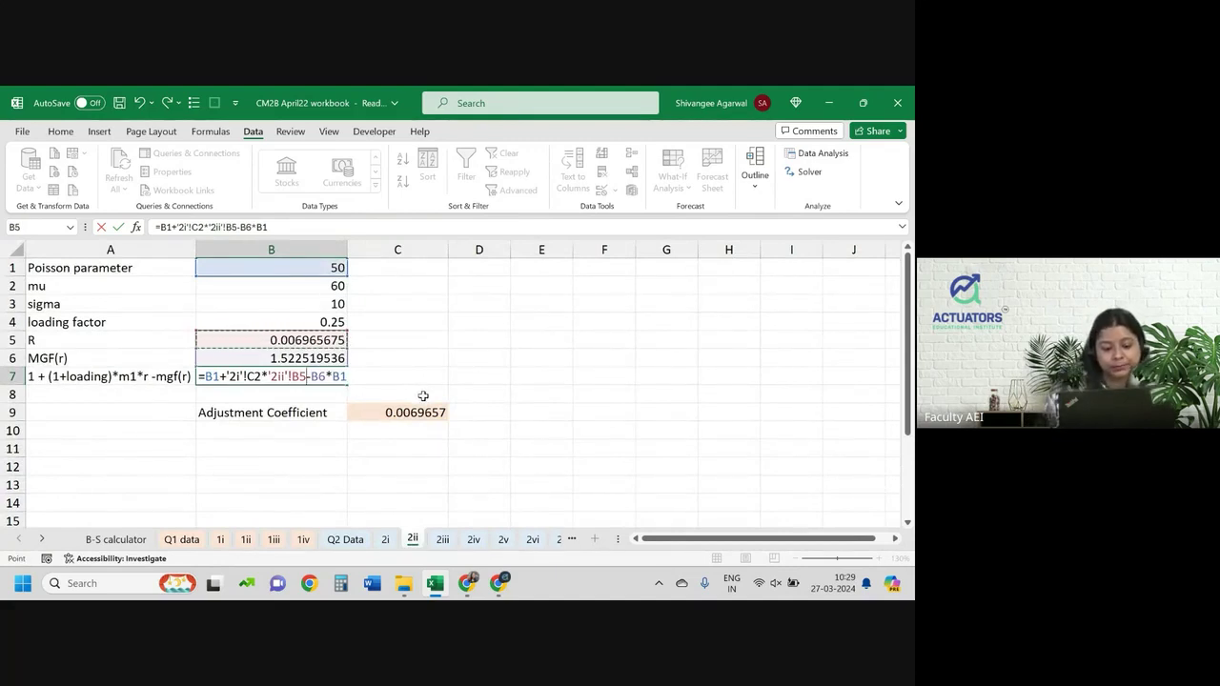
pyautogui.press('Return')
pyautogui.press('pagedown')
pyautogui.hotkey('ctrl', 'Up')
pyautogui.hotkey('ctrl', 'Up')
pyautogui.hotkey('ctrl', 'Up')
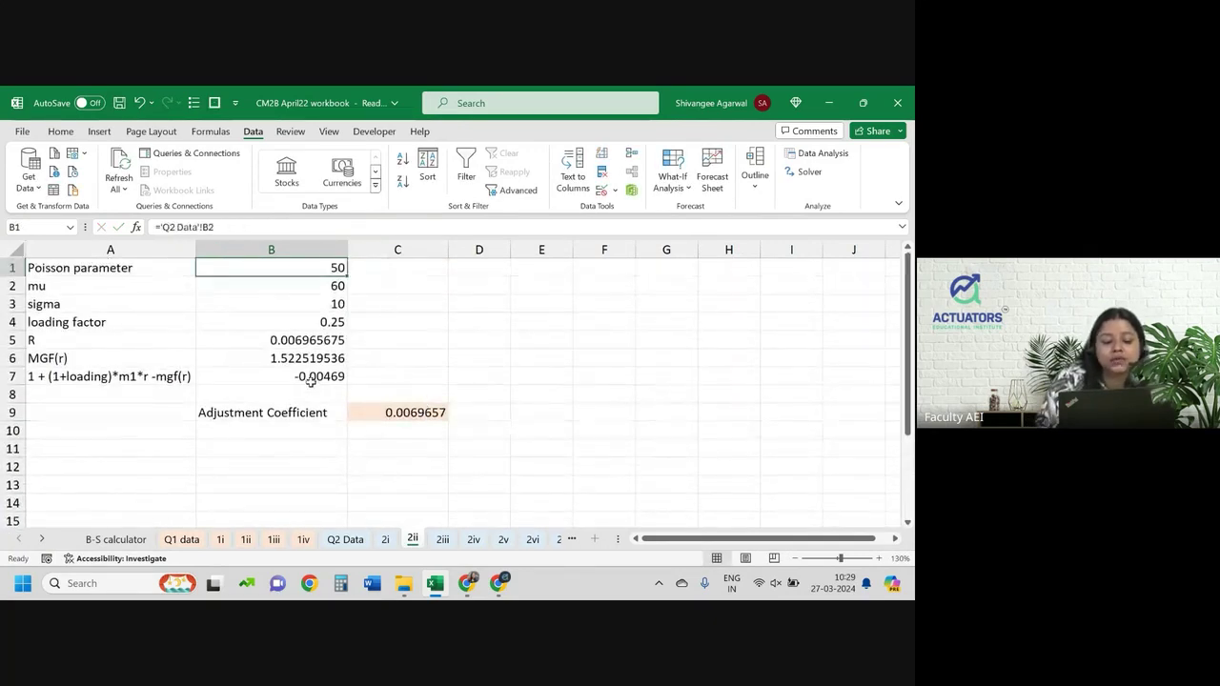
# - Run Goal Seek on B7 with target value 0 by changing B5, and accept the solution
pyautogui.click(313, 383)
pyautogui.click(685, 188)
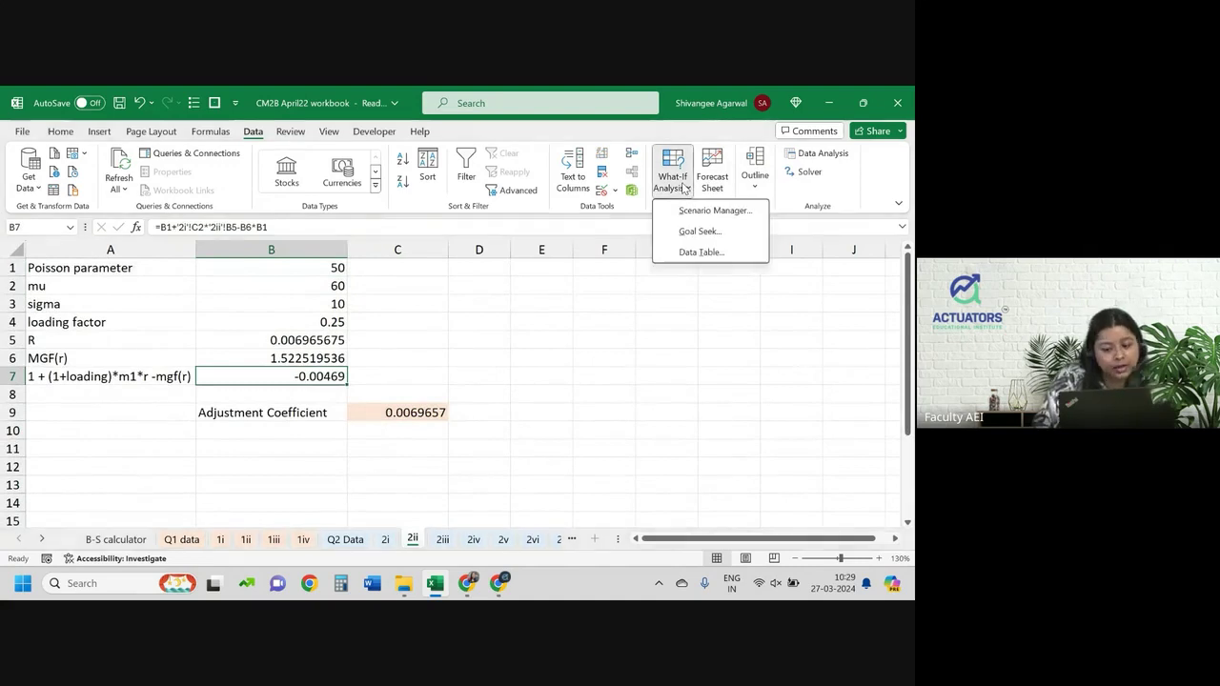
pyautogui.click(699, 230)
pyautogui.press('Tab')
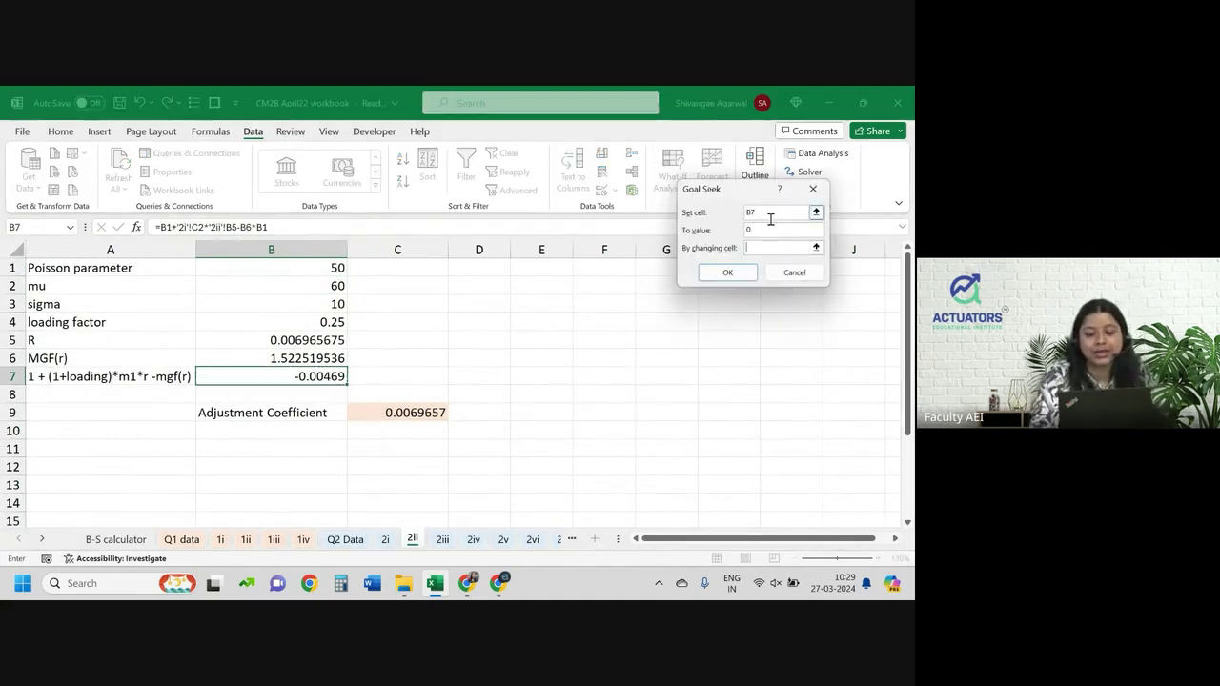
pyautogui.click(317, 343)
pyautogui.click(726, 273)
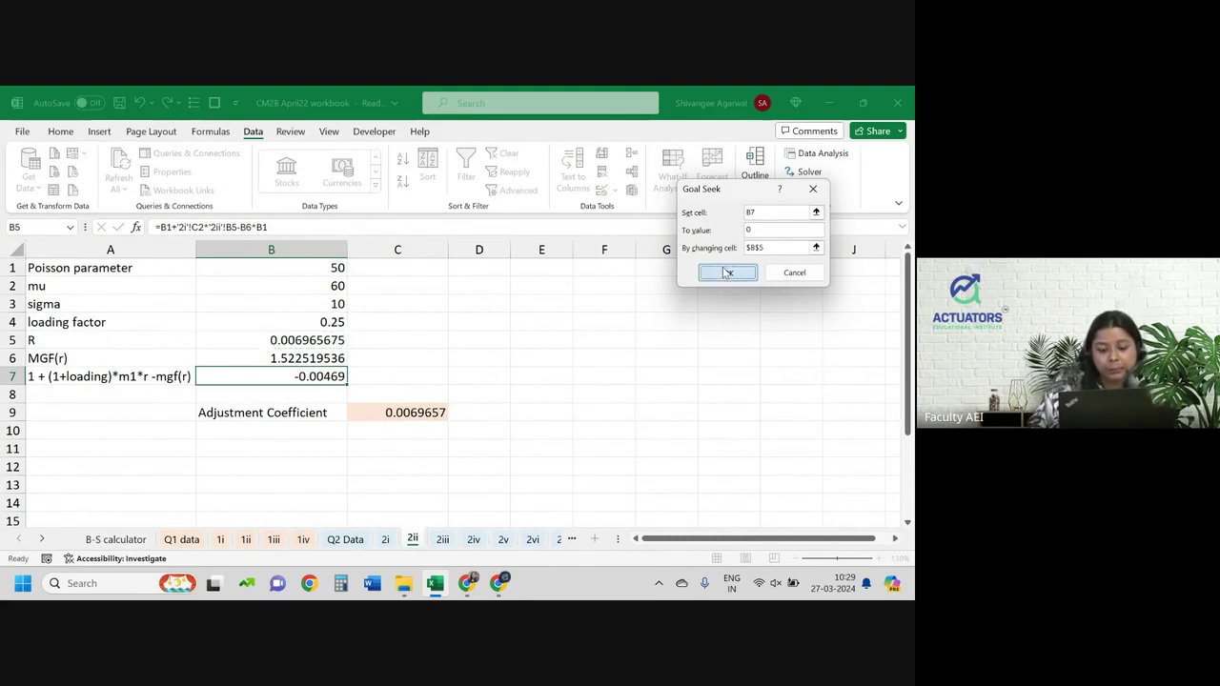
pyautogui.click(731, 272)
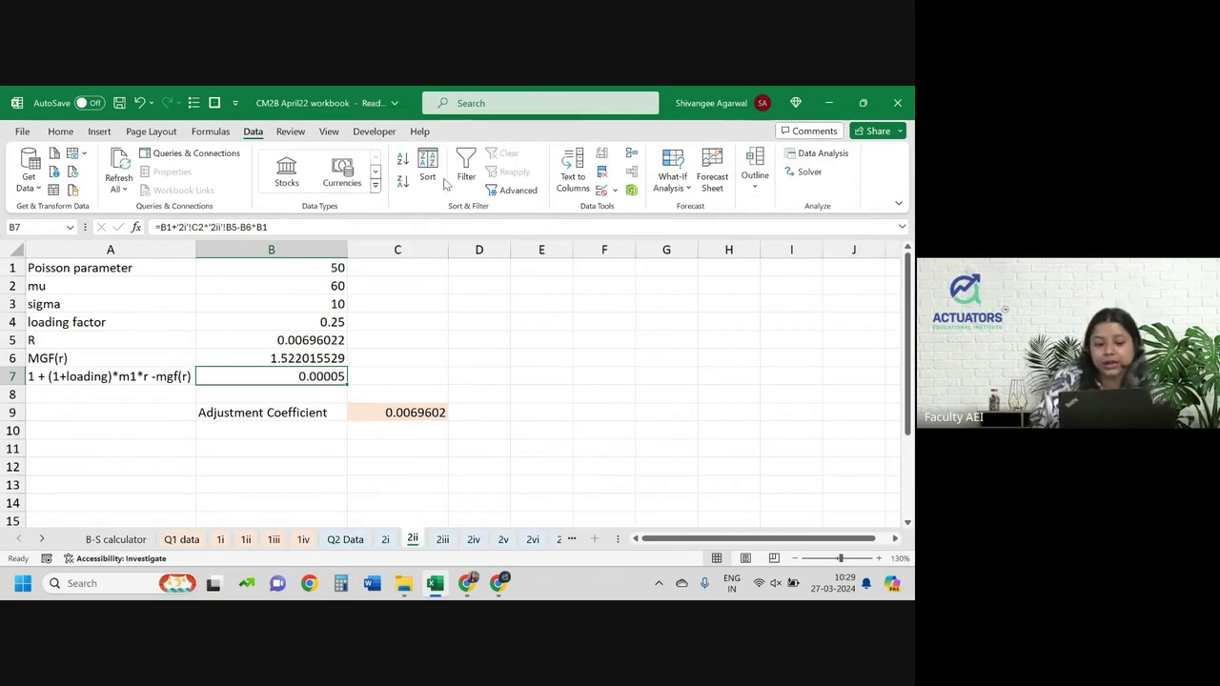
# - Reduce the displayed precision of the equation result in B7 to three decimal places
pyautogui.click(55, 135)
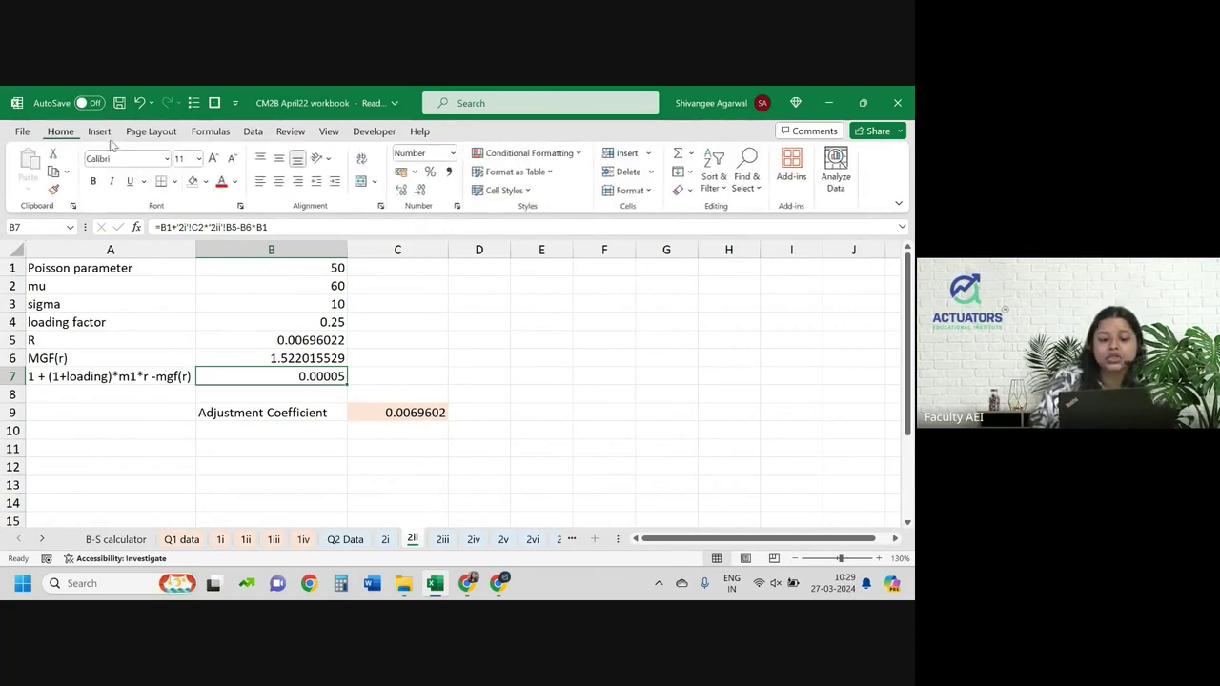
pyautogui.click(425, 192)
pyautogui.click(426, 193)
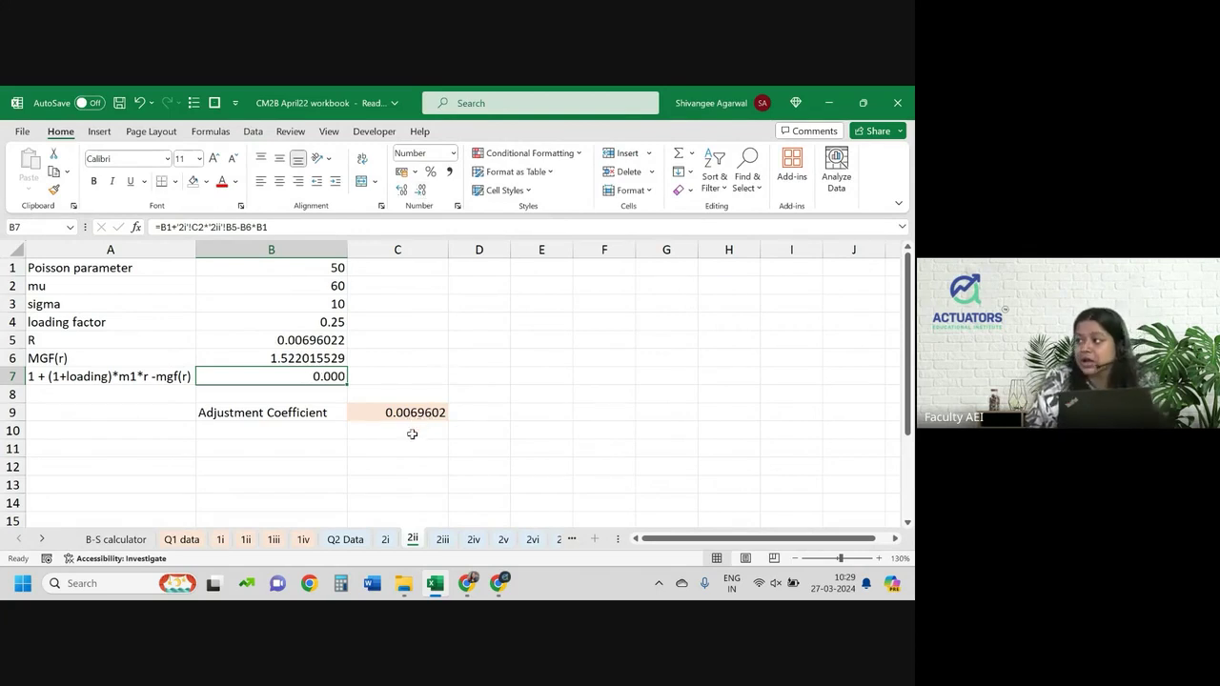
pyautogui.click(431, 377)
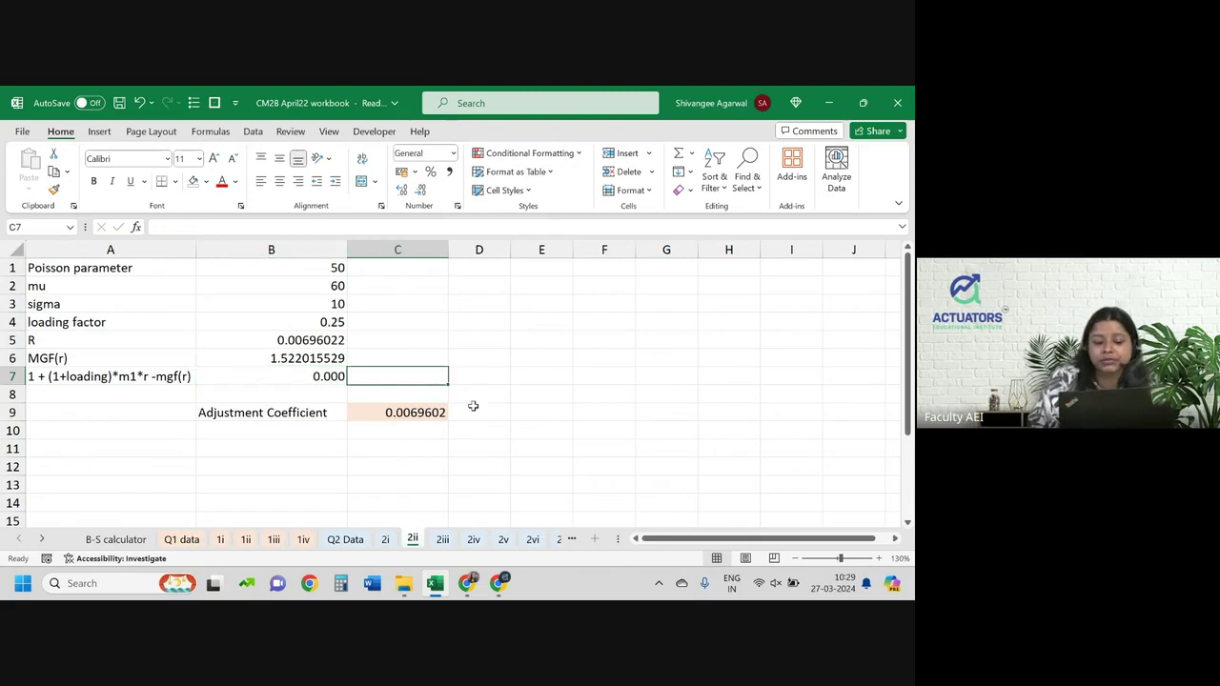
# - On sheet 2iii, calculate the Upper Bound in C2 as EXP of minus the initial surplus ('Q2 Data'!B6) times the adjustment coefficient ('2ii'!C9)
pyautogui.click(442, 539)
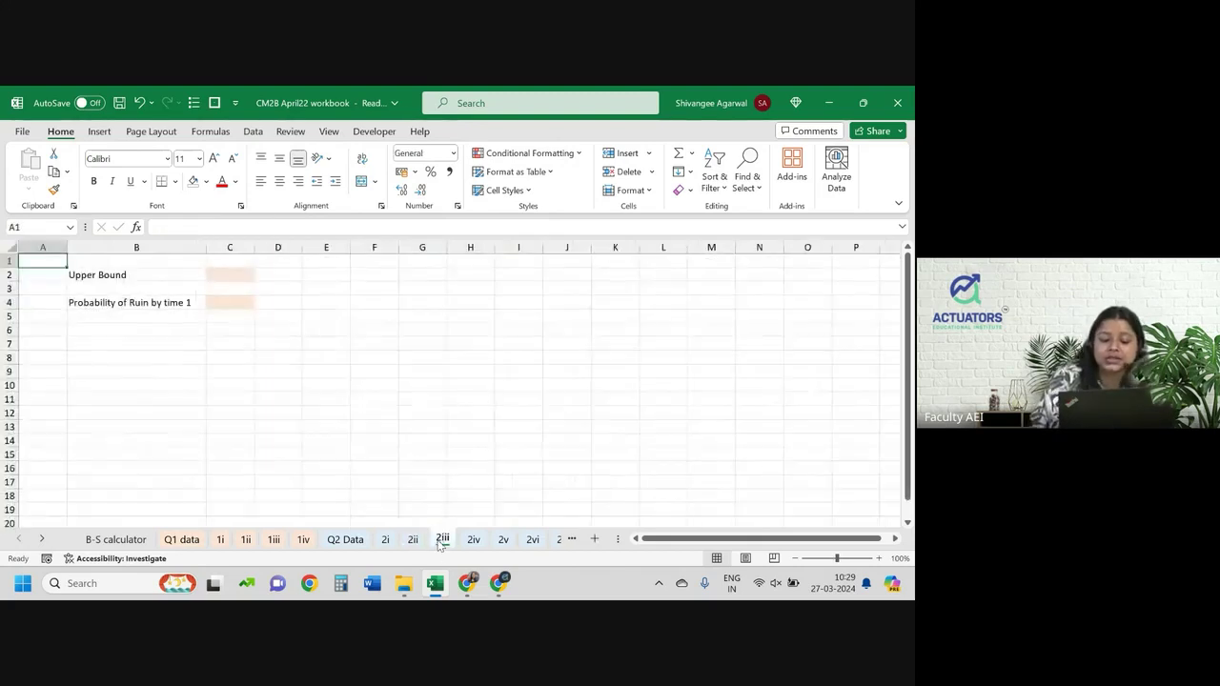
pyautogui.click(227, 275)
pyautogui.write('=ex')
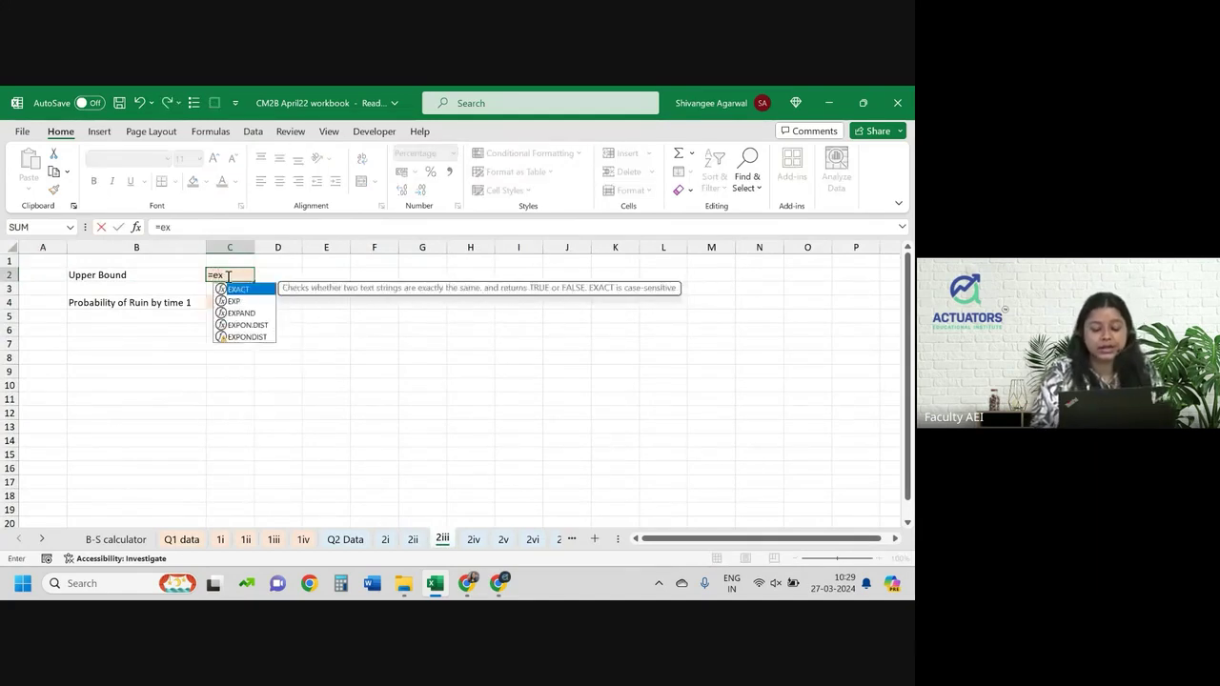
pyautogui.write('p(-')
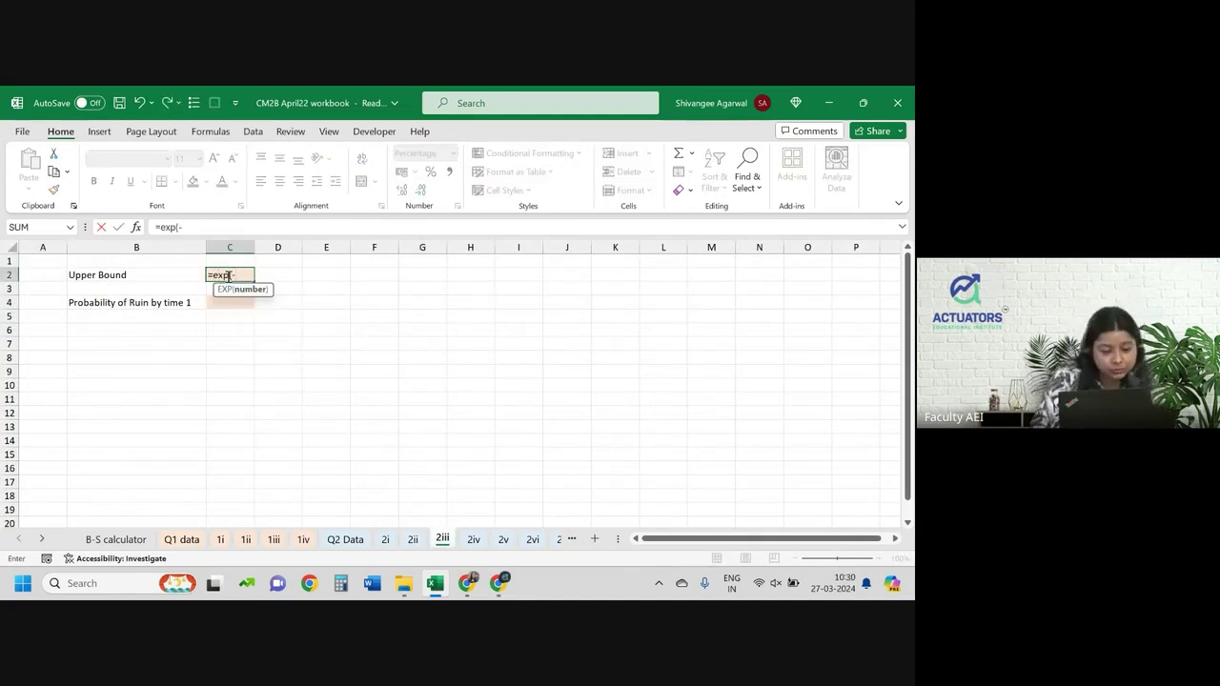
pyautogui.hotkey('ctrl', 'pageup')
pyautogui.hotkey('ctrl', 'pageup')
pyautogui.hotkey('ctrl', 'pageup')
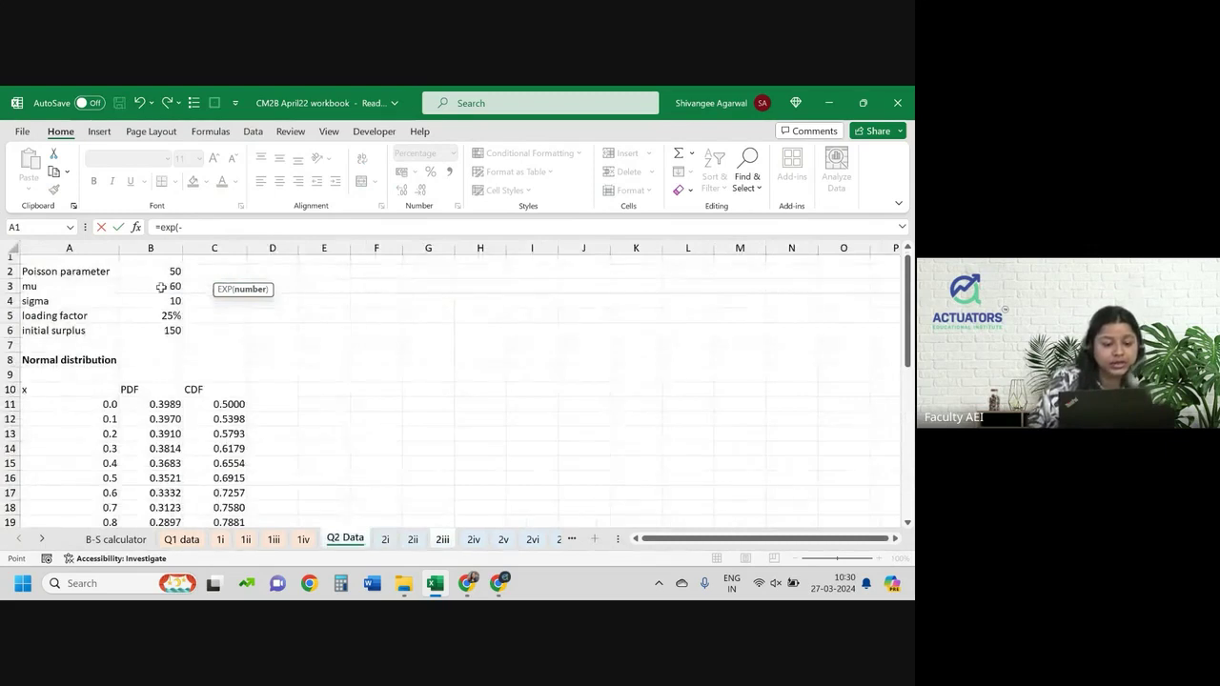
pyautogui.click(148, 329)
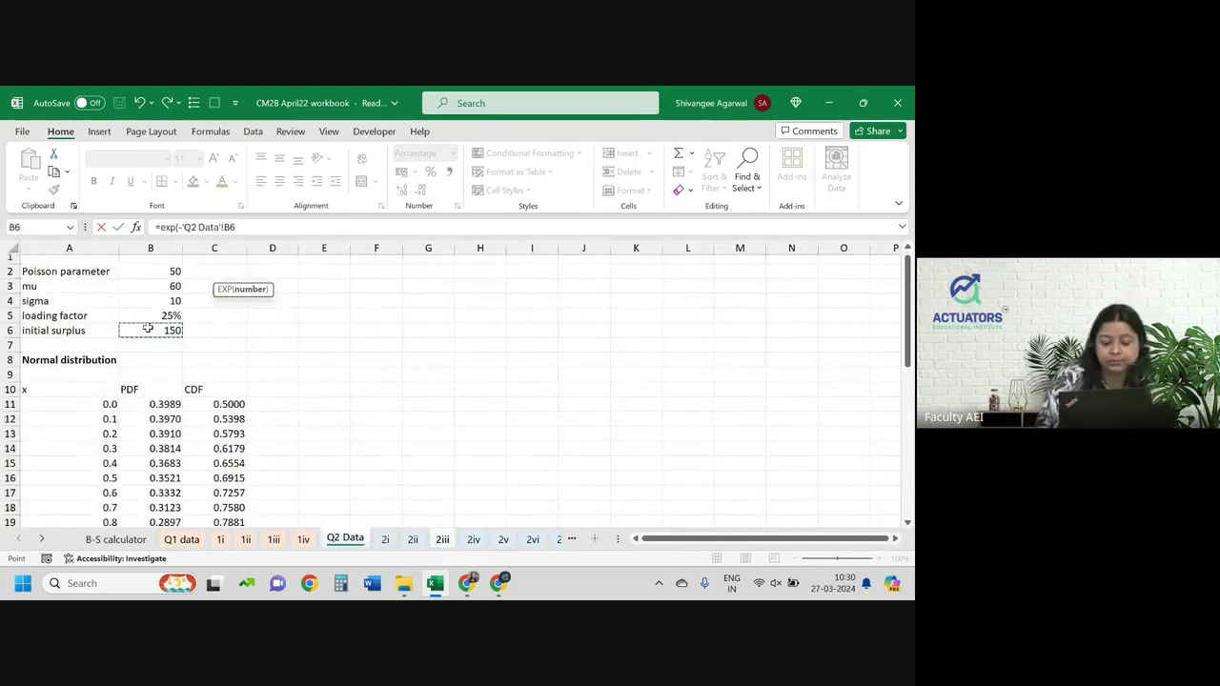
pyautogui.write('*')
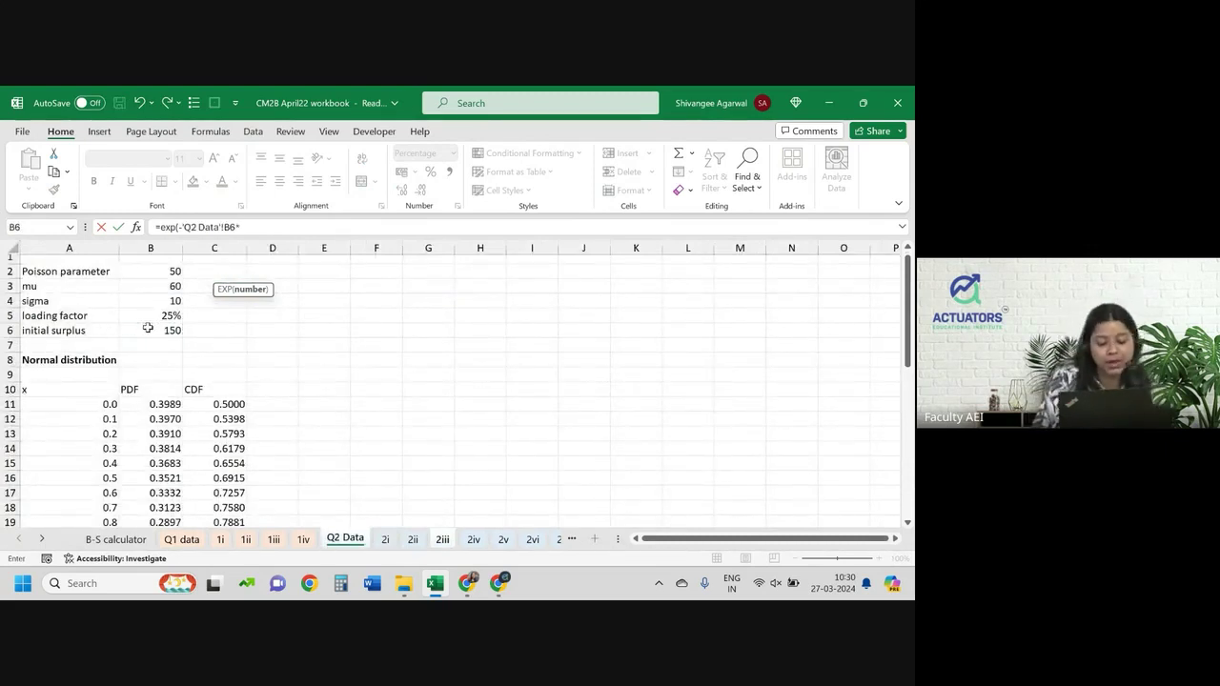
pyautogui.hotkey('ctrl', 'pagedown')
pyautogui.hotkey('ctrl', 'pagedown')
pyautogui.hotkey('ctrl', 'pagedown')
pyautogui.hotkey('ctrl', 'pageup')
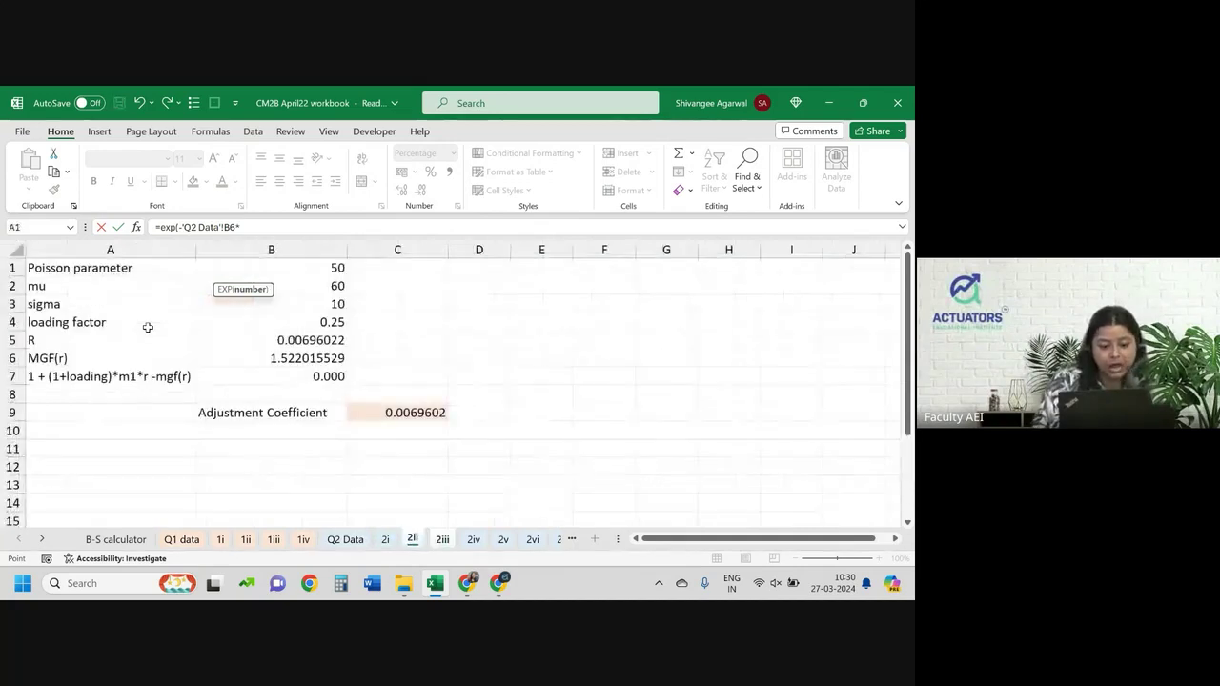
pyautogui.click(414, 412)
pyautogui.press('Return')
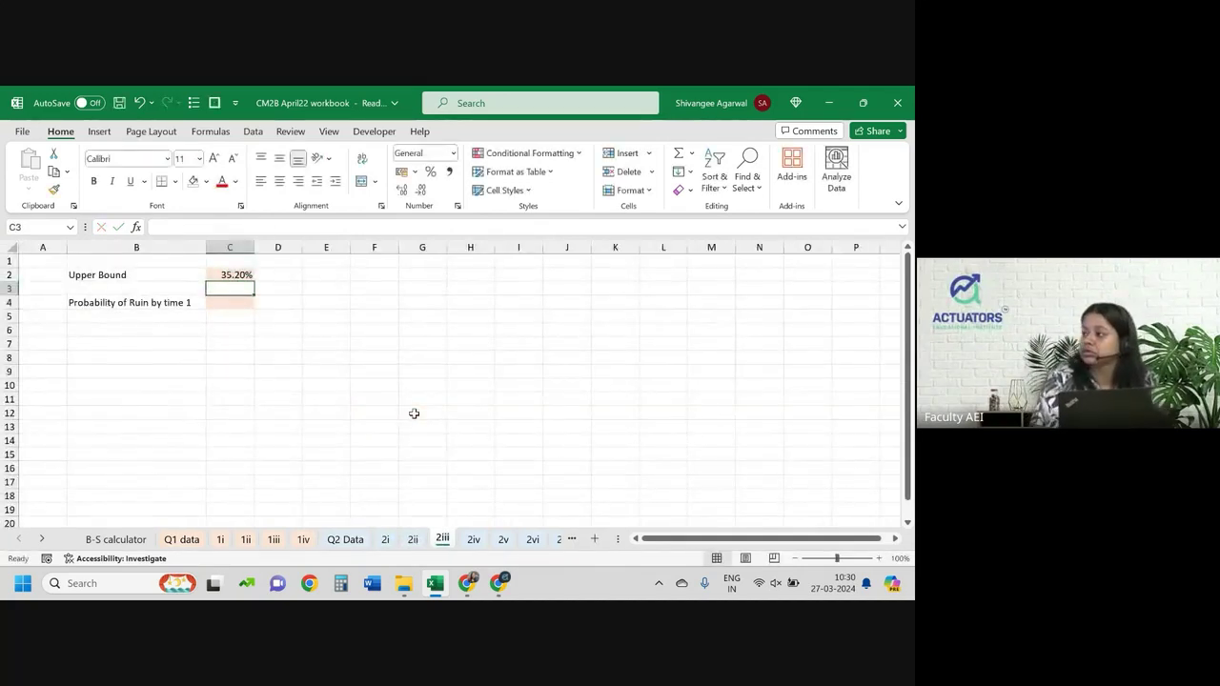
# - Switch to the exam paper in the browser and read part (iii)(b) on the probability of ruin by time 1
pyautogui.hotkey('alt', 'Tab')
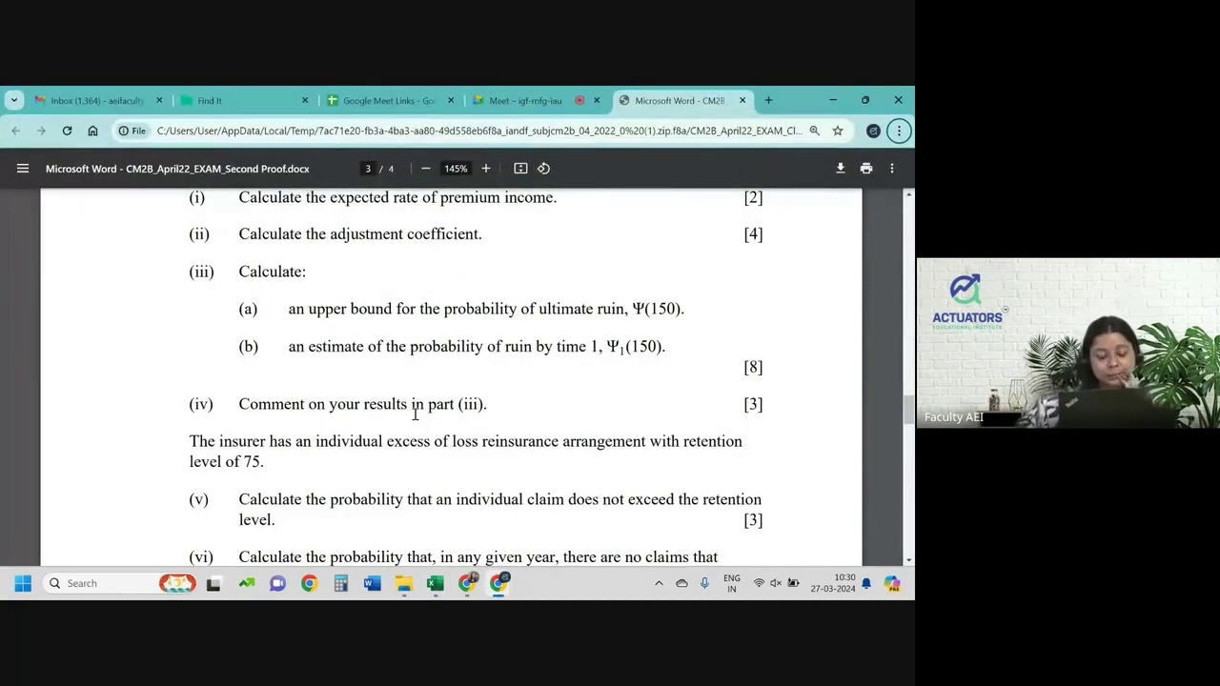
pyautogui.moveTo(289, 348); pyautogui.dragTo(612, 350)
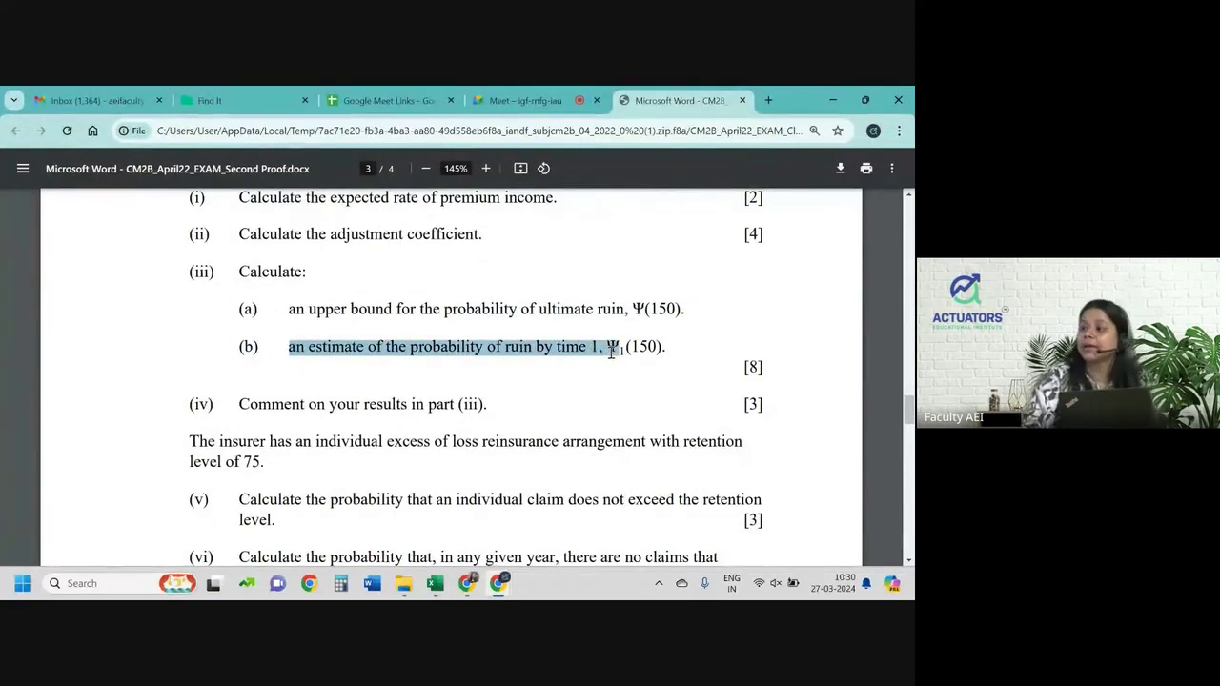
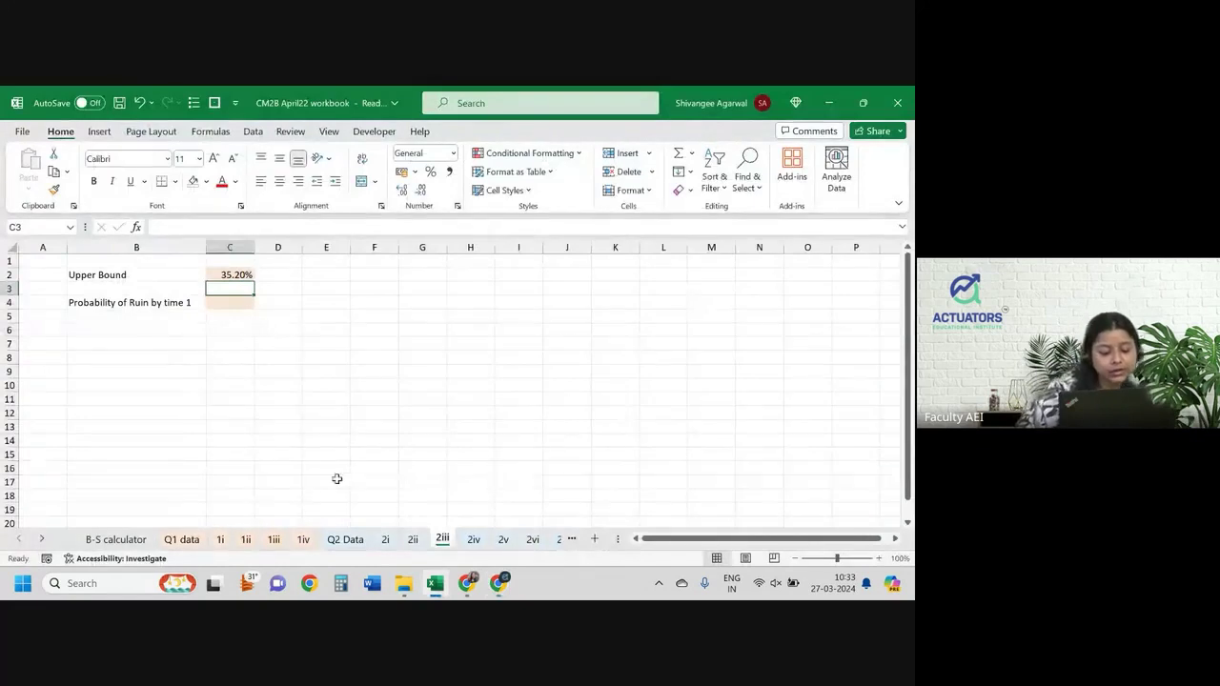
# - Insert four blank rows above row 3 on sheet 2iii, between the Upper Bound and Probability of Ruin lines
pyautogui.click(10, 287)
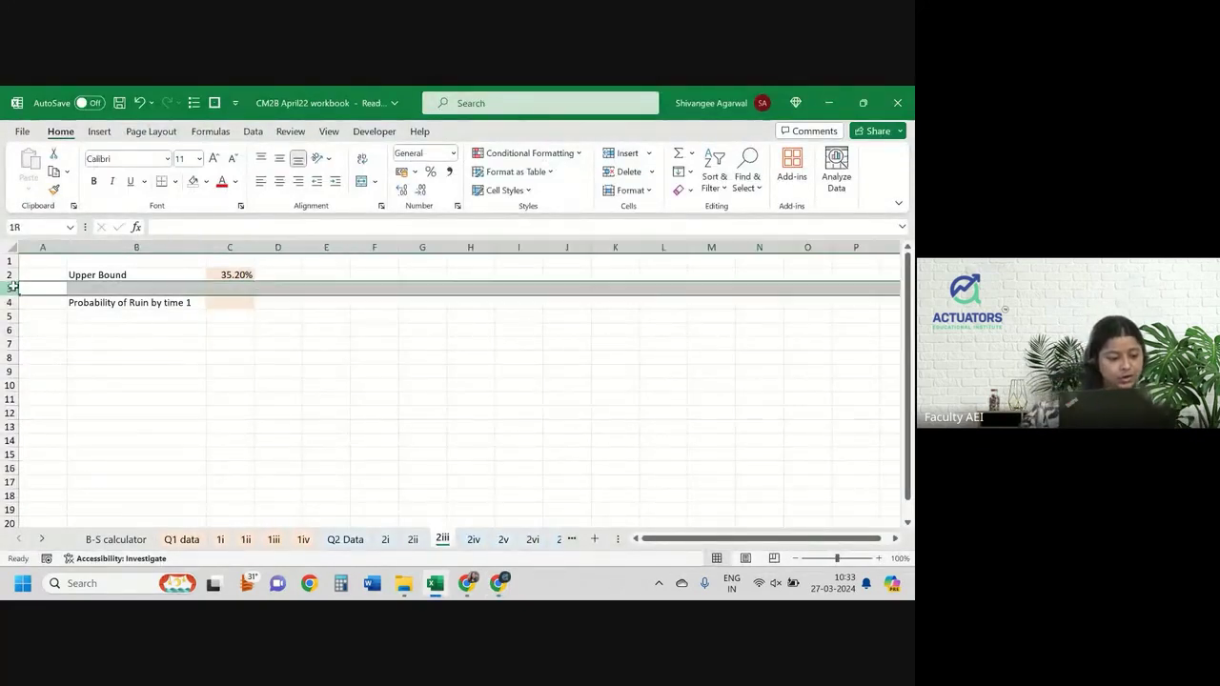
pyautogui.hotkey('ctrl', 'shift', '=')
pyautogui.hotkey('ctrl', 'shift', '=')
pyautogui.hotkey('ctrl', 'shift', '=')
pyautogui.hotkey('ctrl', 'shift', '=')
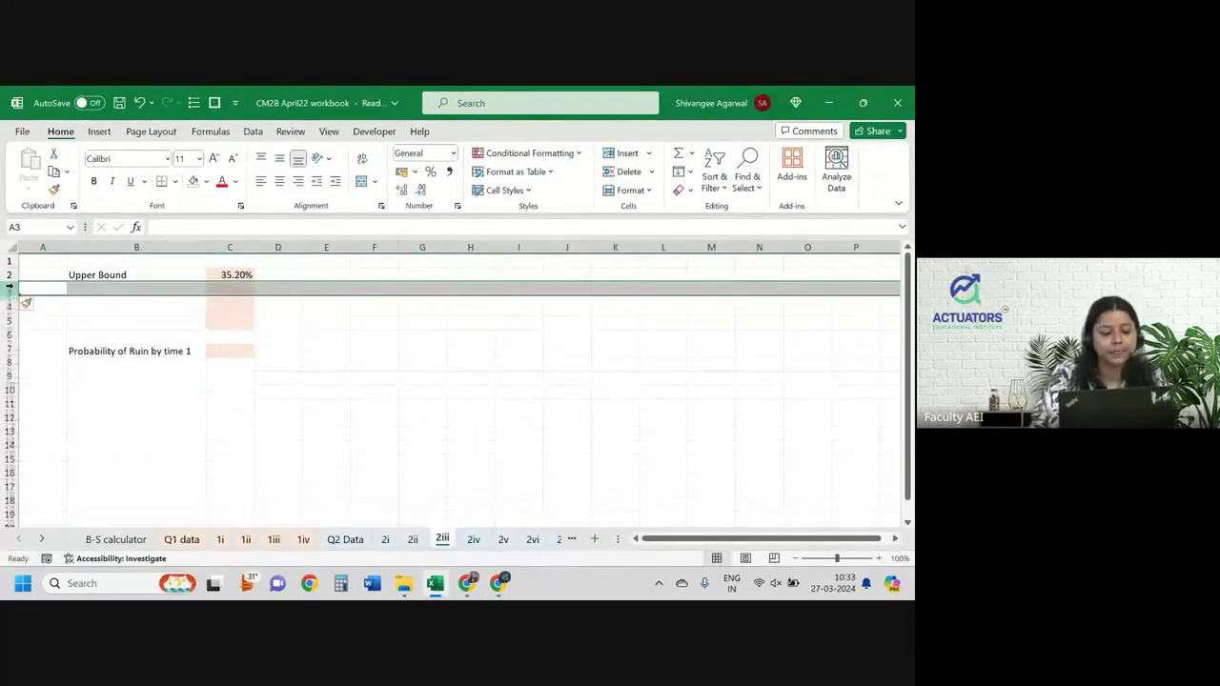
pyautogui.click(27, 302)
# - Remove the fill colour from the newly inserted cells C3:C6
pyautogui.click(230, 287)
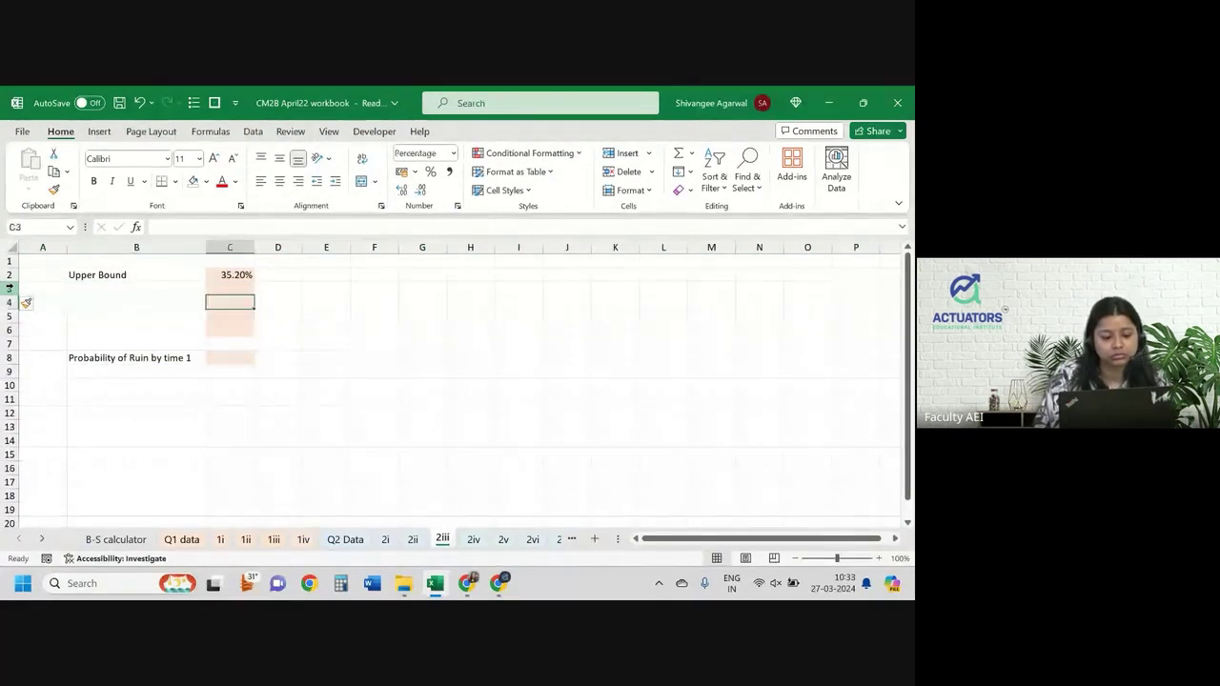
pyautogui.click(230, 274)
pyautogui.moveTo(230, 288); pyautogui.dragTo(229, 329)
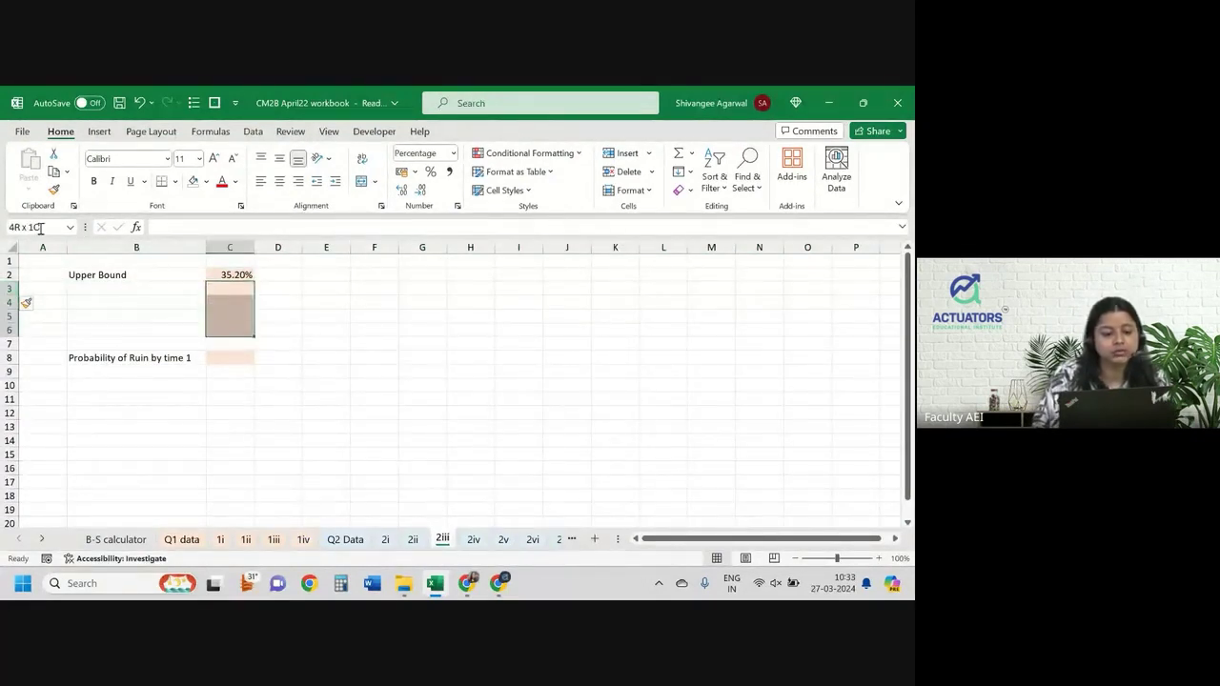
pyautogui.click(192, 181)
# - Enter the heading "Aggregate claim dist" in B4
pyautogui.click(144, 299)
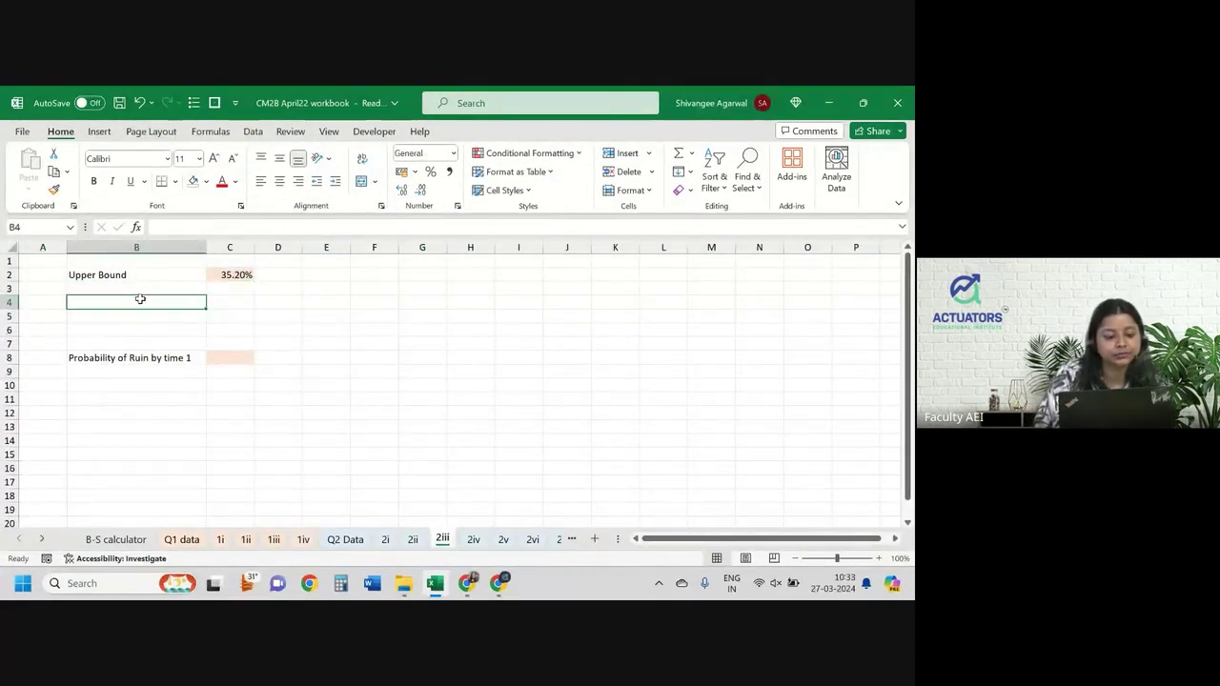
pyautogui.scroll(2, 141, 300)
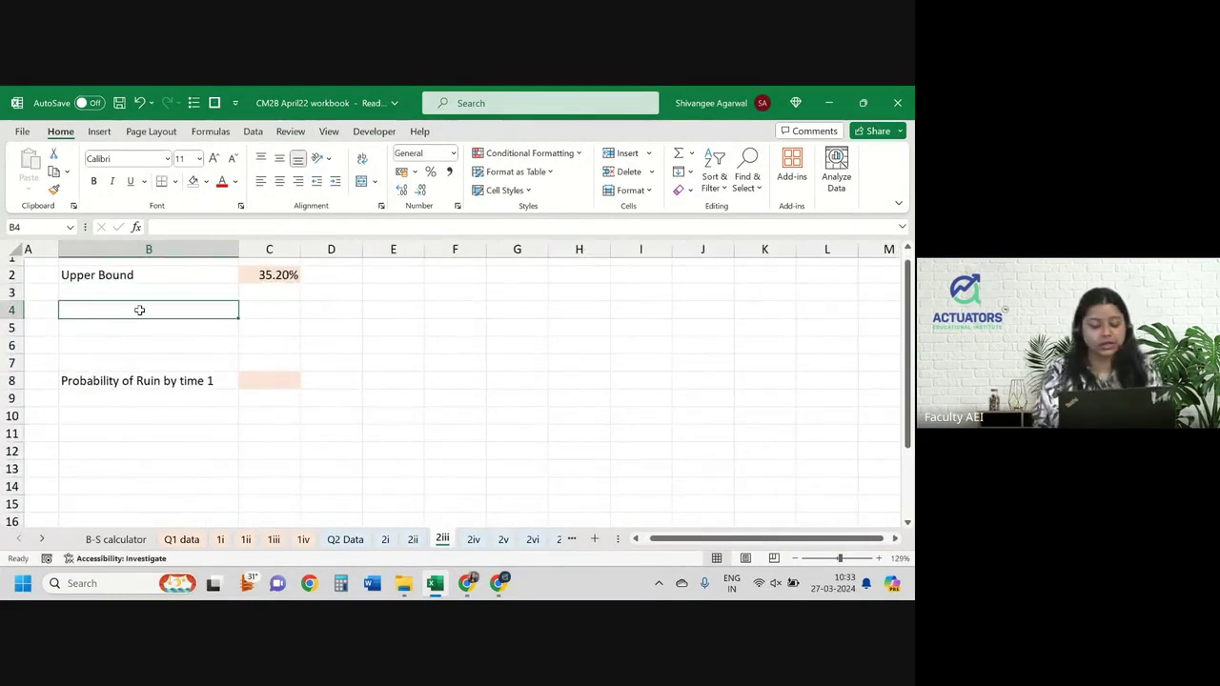
pyautogui.write('Agg')
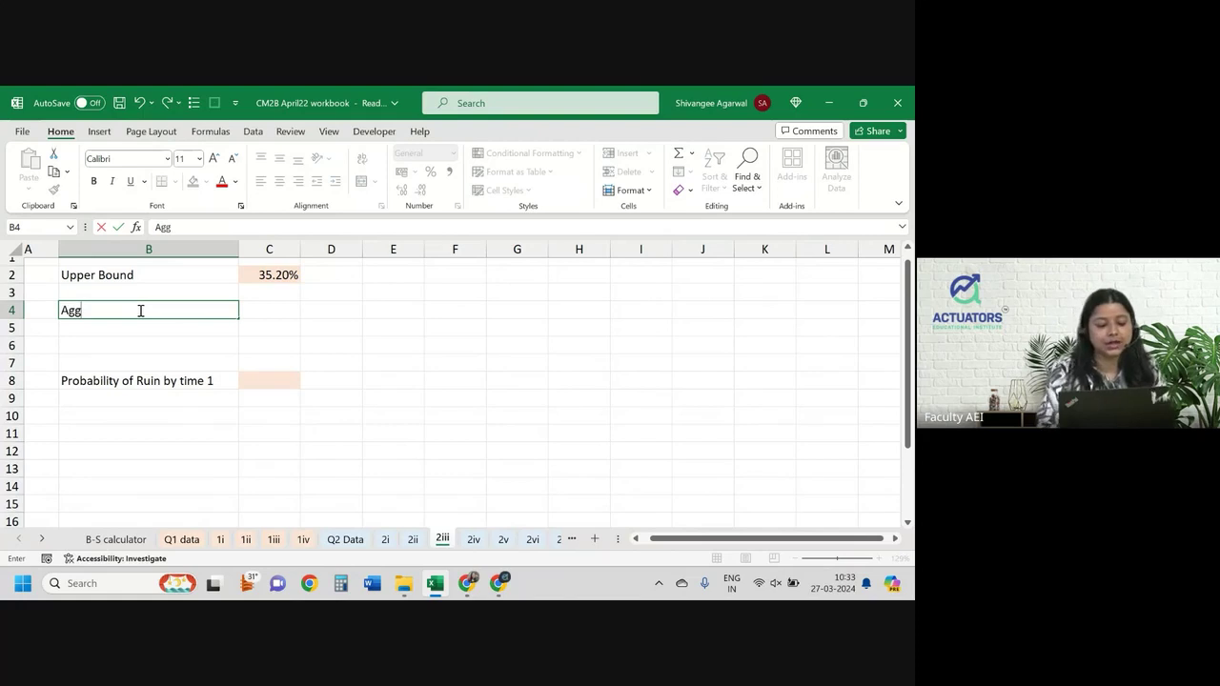
pyautogui.write('regate')
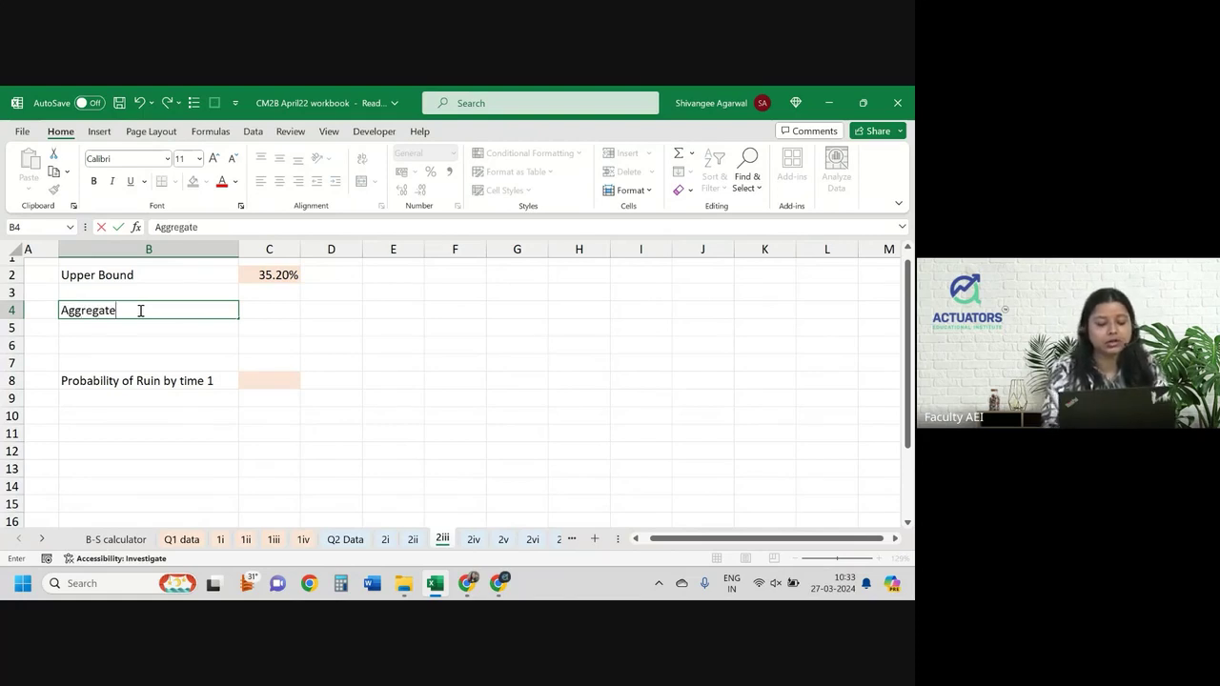
pyautogui.write(' claim d')
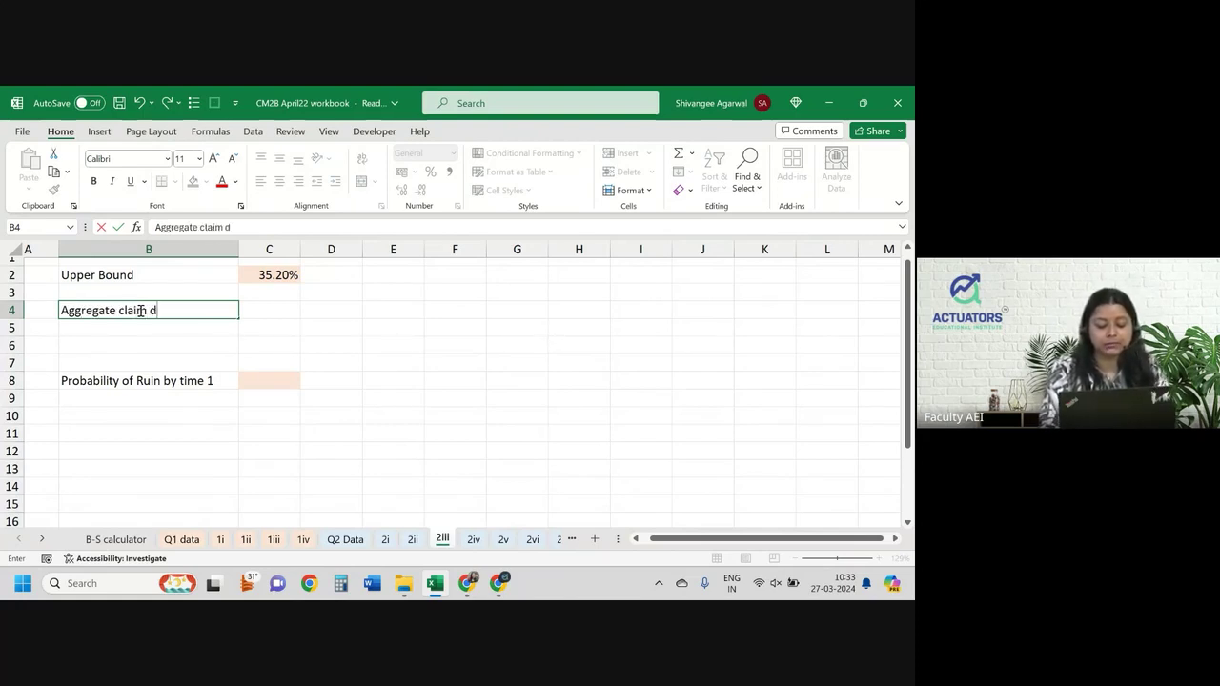
pyautogui.write('ist')
pyautogui.press('Return')
# - Label B5 "Mean" and calculate it in C5 as mu ('Q2 Data'!B3) times the Poisson parameter ('Q2 Data'!B2)
pyautogui.write('M')
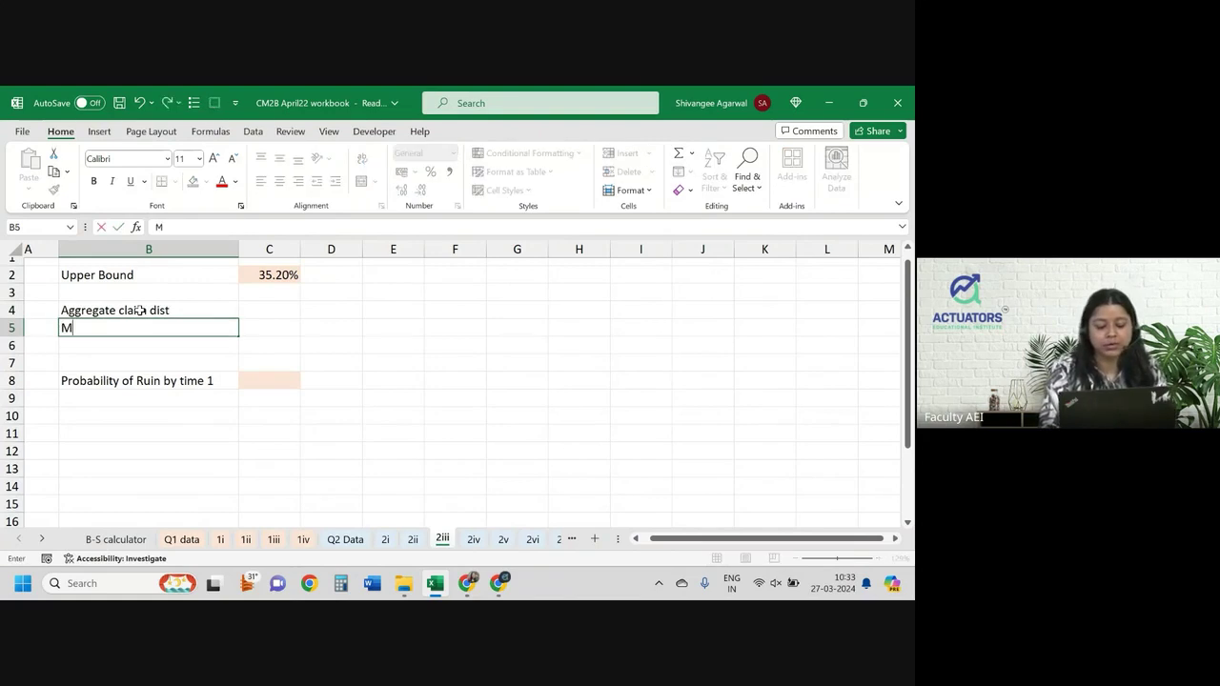
pyautogui.write('ean')
pyautogui.press('Tab')
pyautogui.write('=')
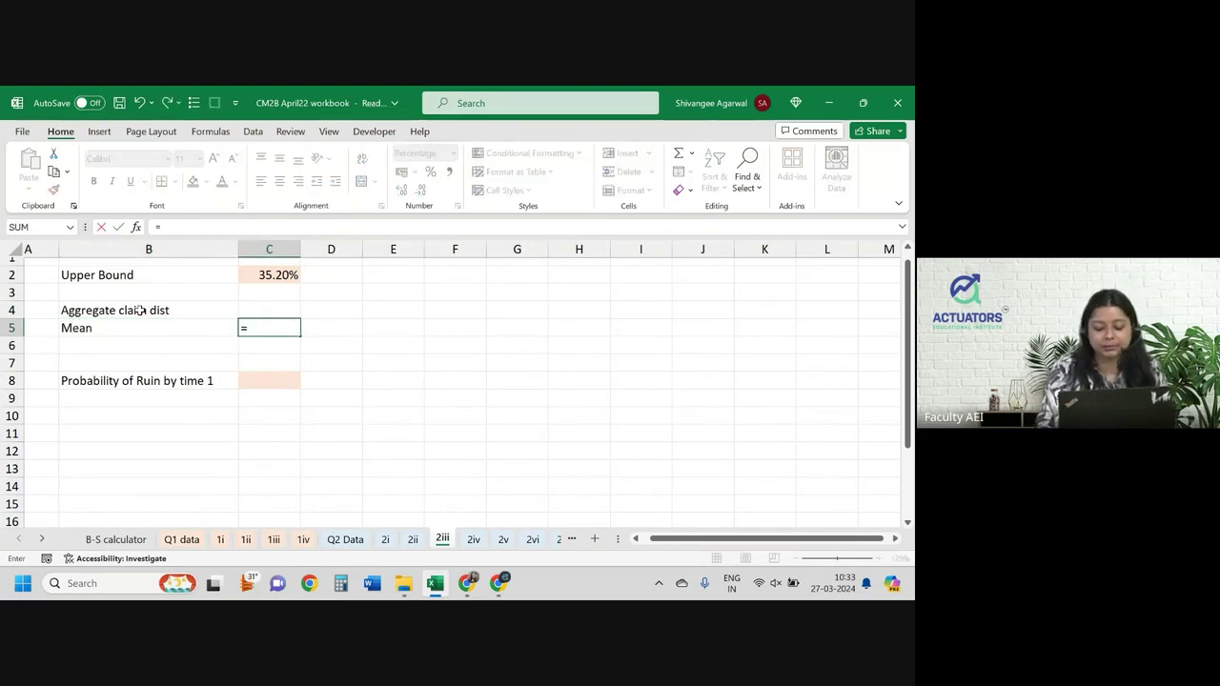
pyautogui.hotkey('ctrl', 'pageup')
pyautogui.hotkey('ctrl', 'pageup')
pyautogui.hotkey('ctrl', 'pageup')
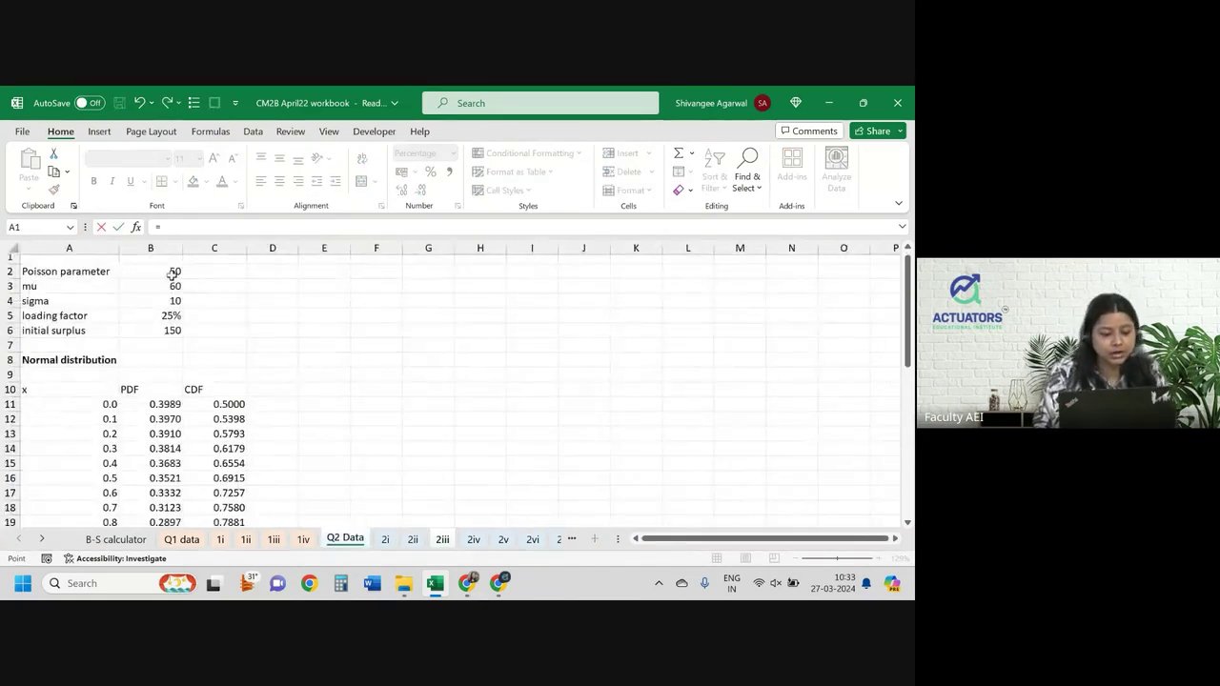
pyautogui.click(164, 285)
pyautogui.write('*')
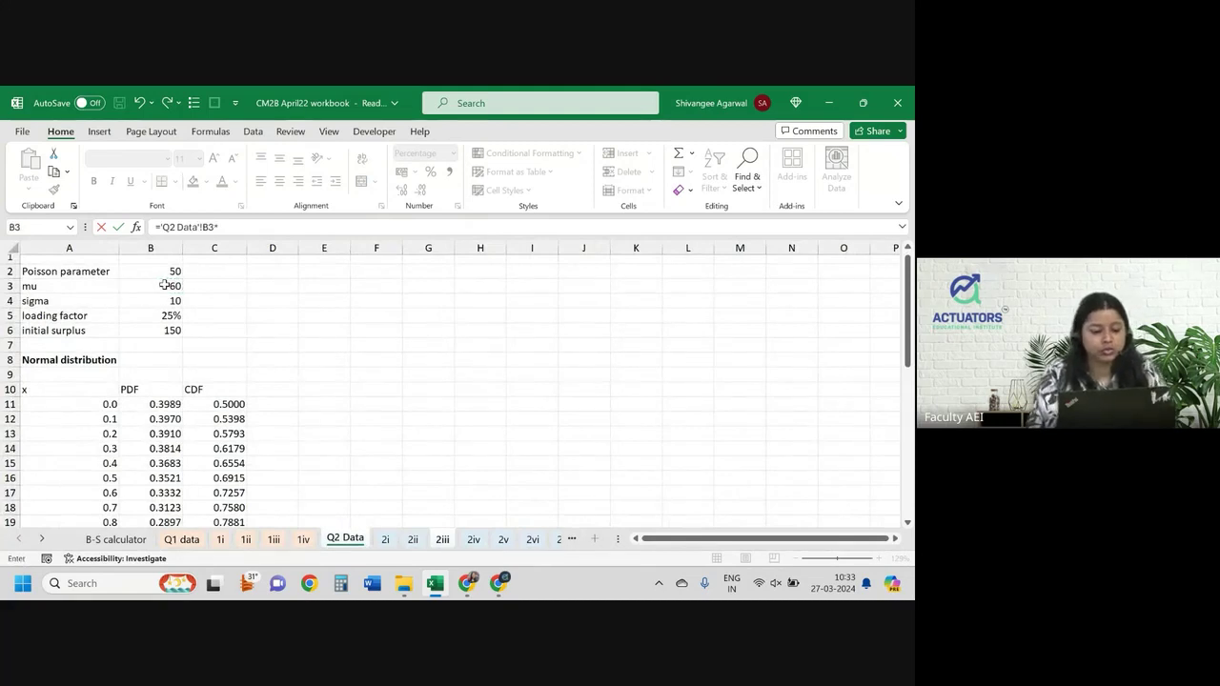
pyautogui.click(162, 258)
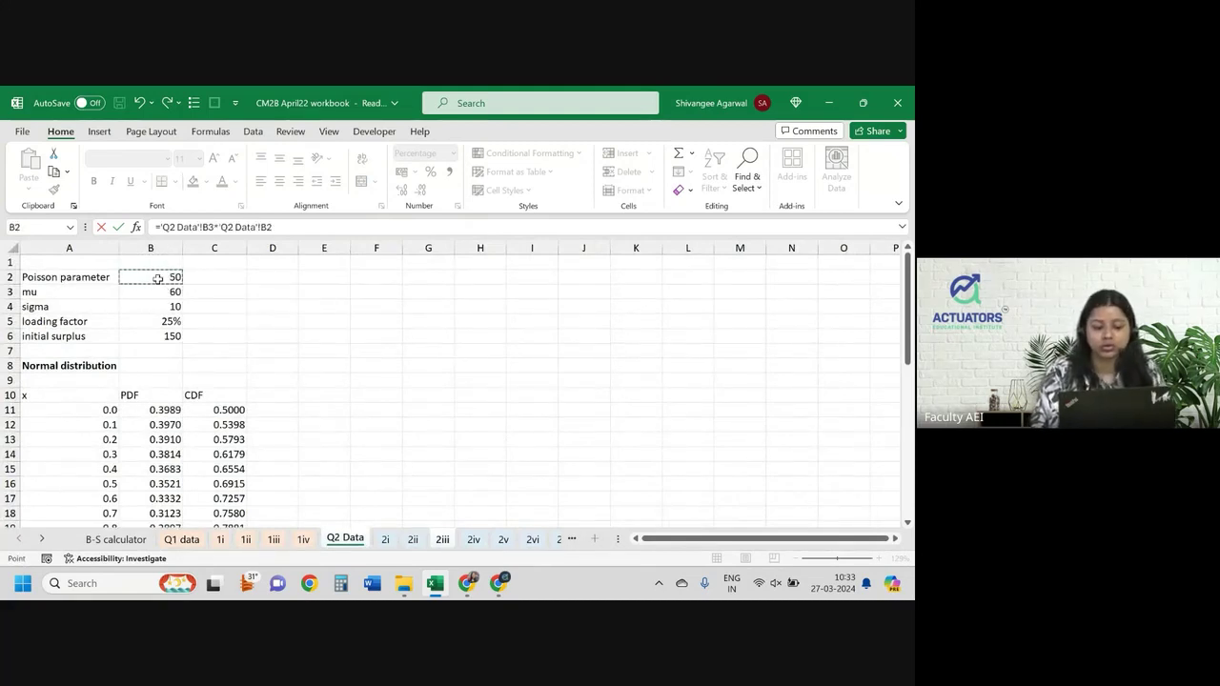
pyautogui.press('Return')
# - Format the mean in C5 as Number with no decimal places
pyautogui.click(257, 324)
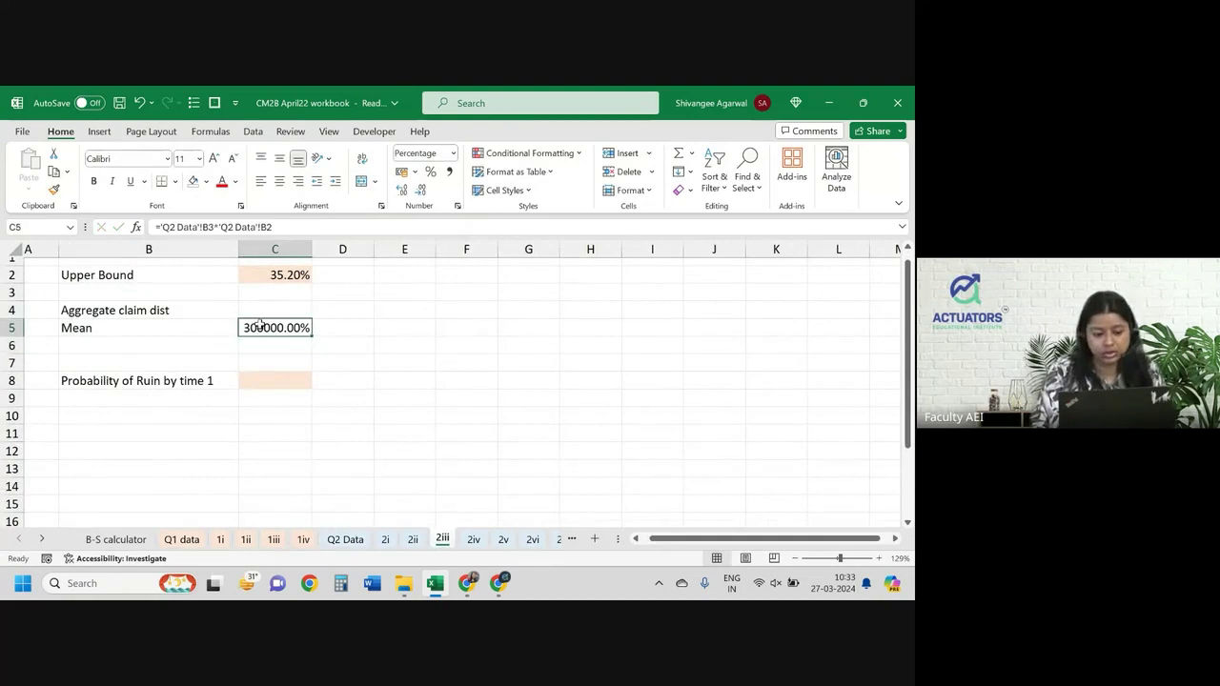
pyautogui.click(453, 153)
pyautogui.click(452, 213)
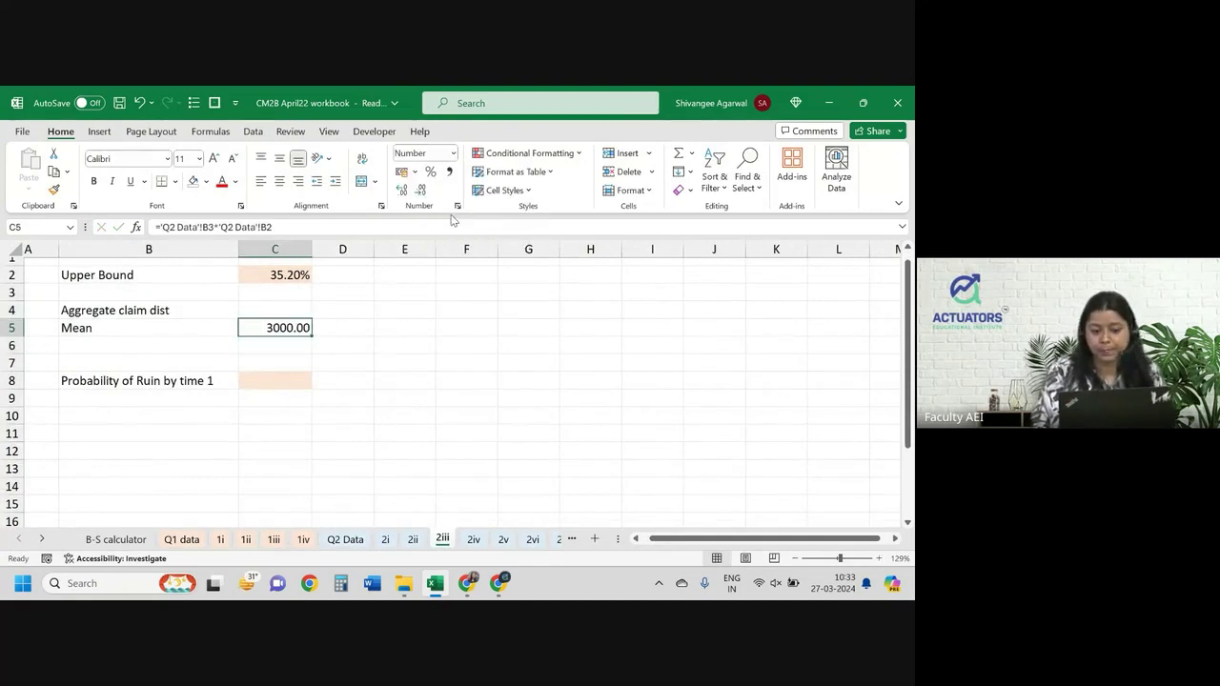
pyautogui.click(420, 190)
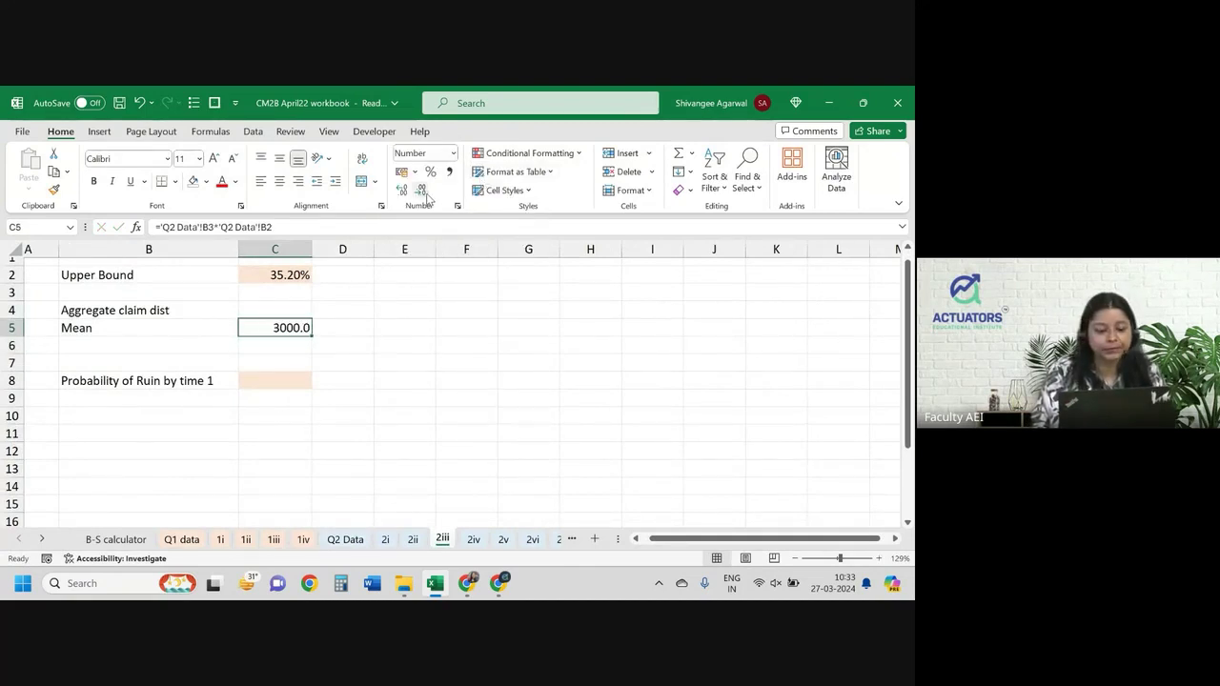
pyautogui.click(420, 190)
# - Label B6 "variance" and calculate it in C6 as the Poisson parameter times the sum of squares, 'Q2 Data'!B2*('Q2 Data'!B4^2+'Q2 Data'!B3^2)
pyautogui.click(192, 343)
pyautogui.write('var')
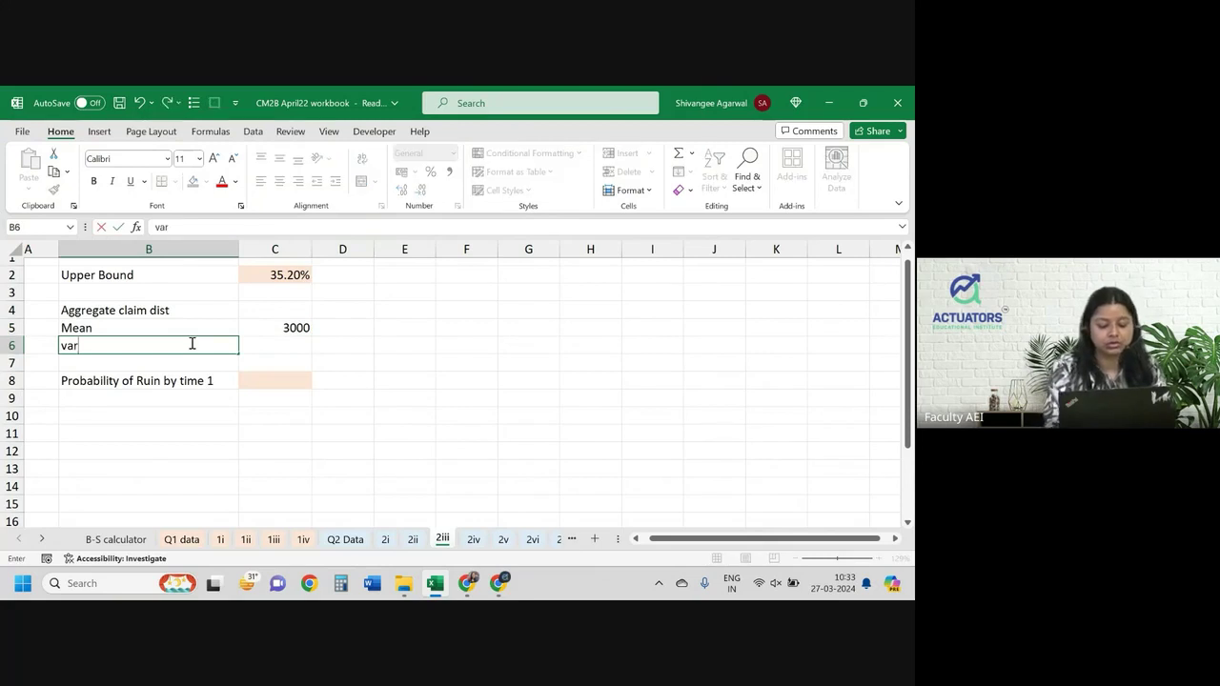
pyautogui.write('iance')
pyautogui.press('Tab')
pyautogui.write('=')
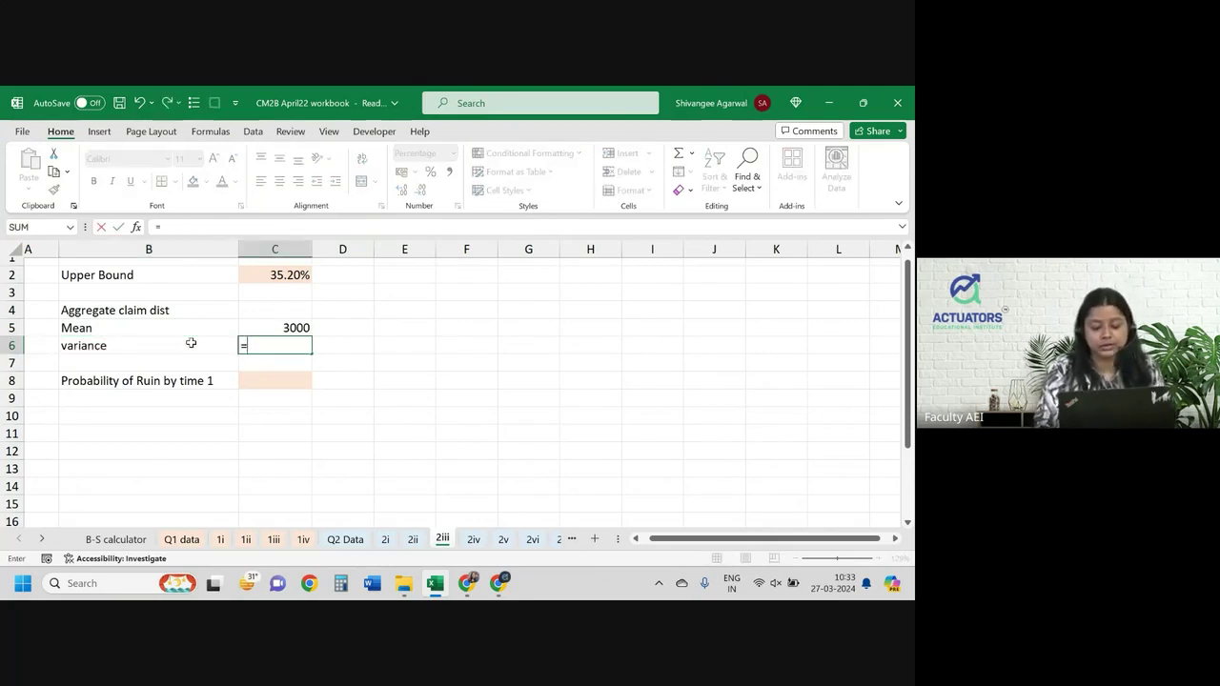
pyautogui.hotkey('ctrl', 'pageup')
pyautogui.hotkey('ctrl', 'pageup')
pyautogui.hotkey('ctrl', 'pageup')
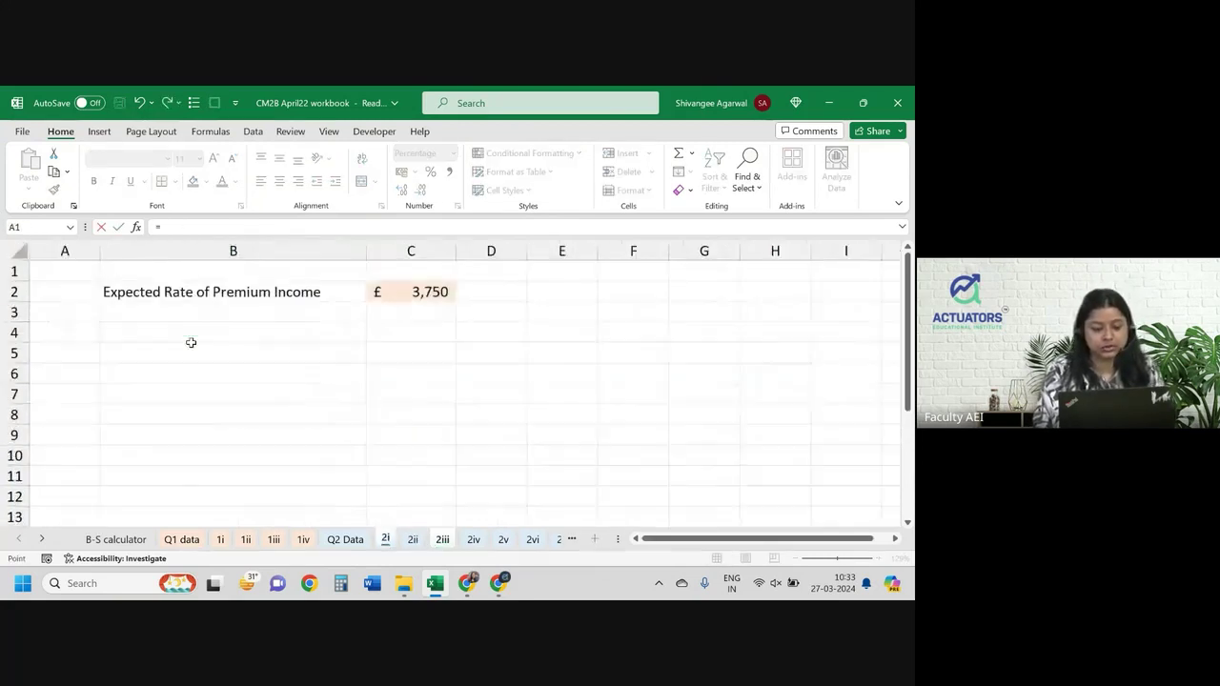
pyautogui.click(168, 277)
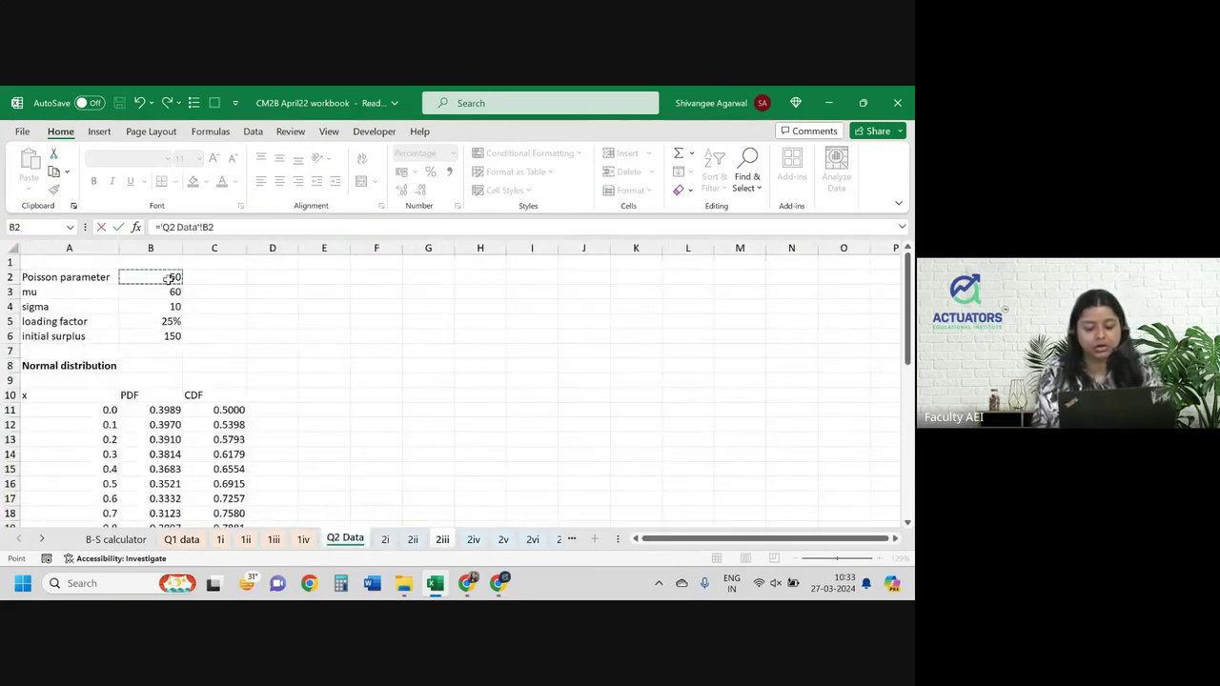
pyautogui.write('*(')
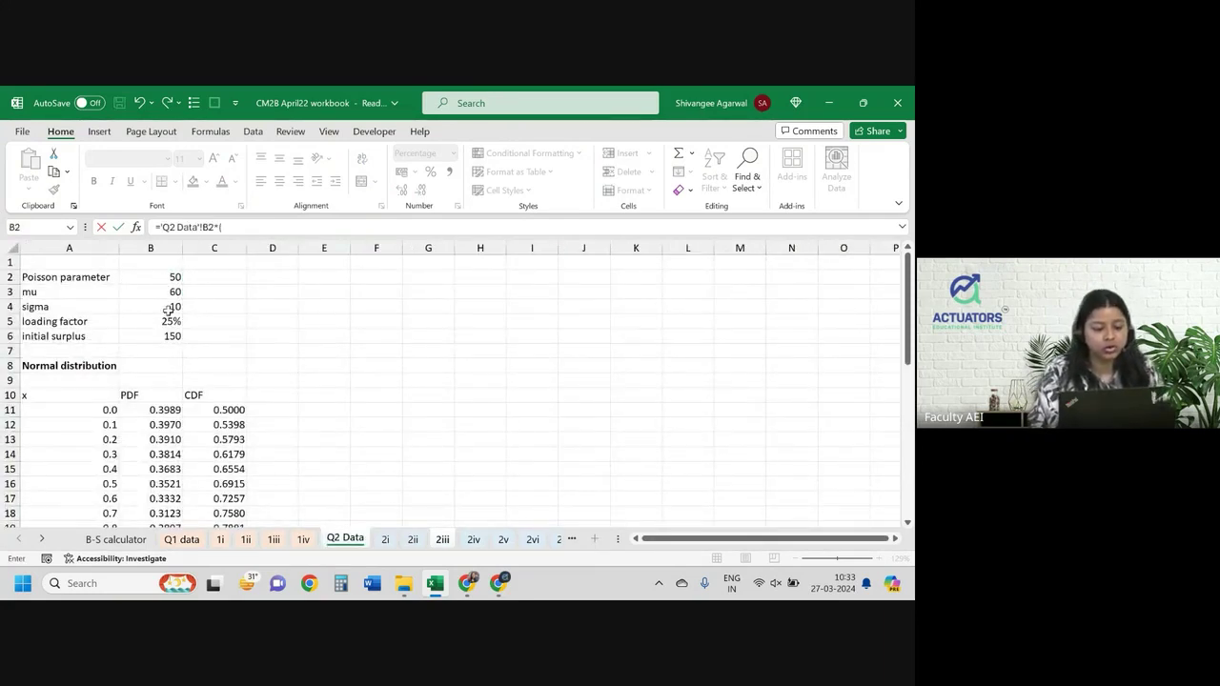
pyautogui.click(161, 309)
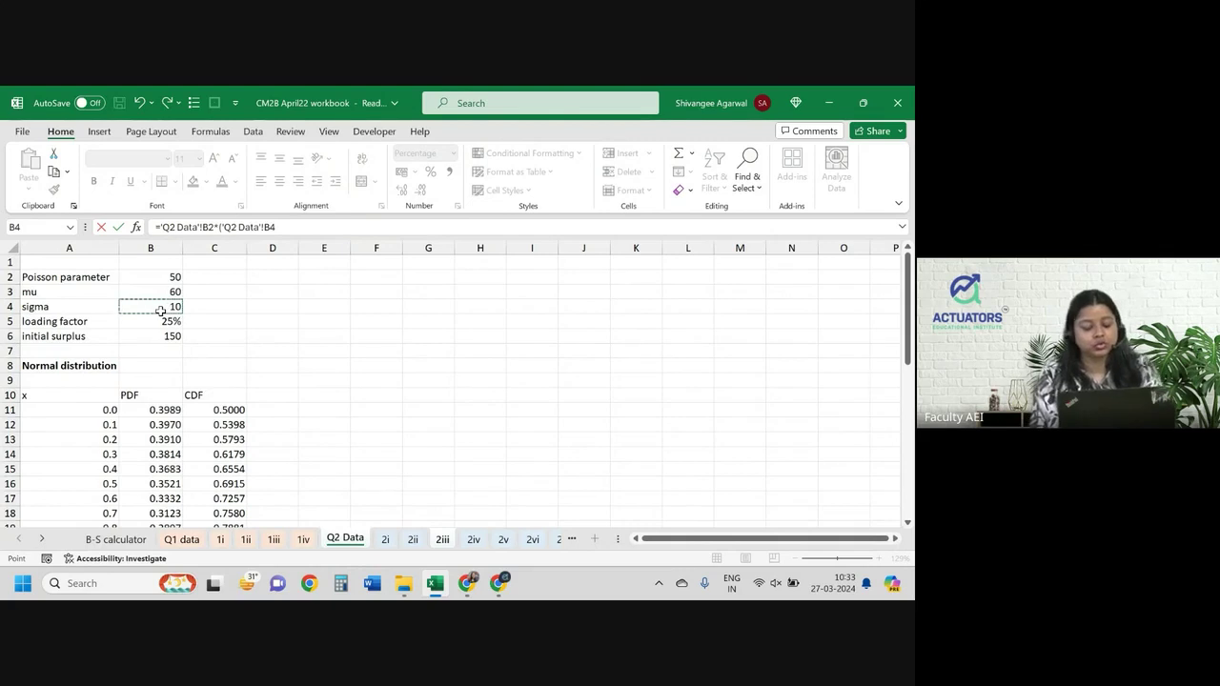
pyautogui.write('^2')
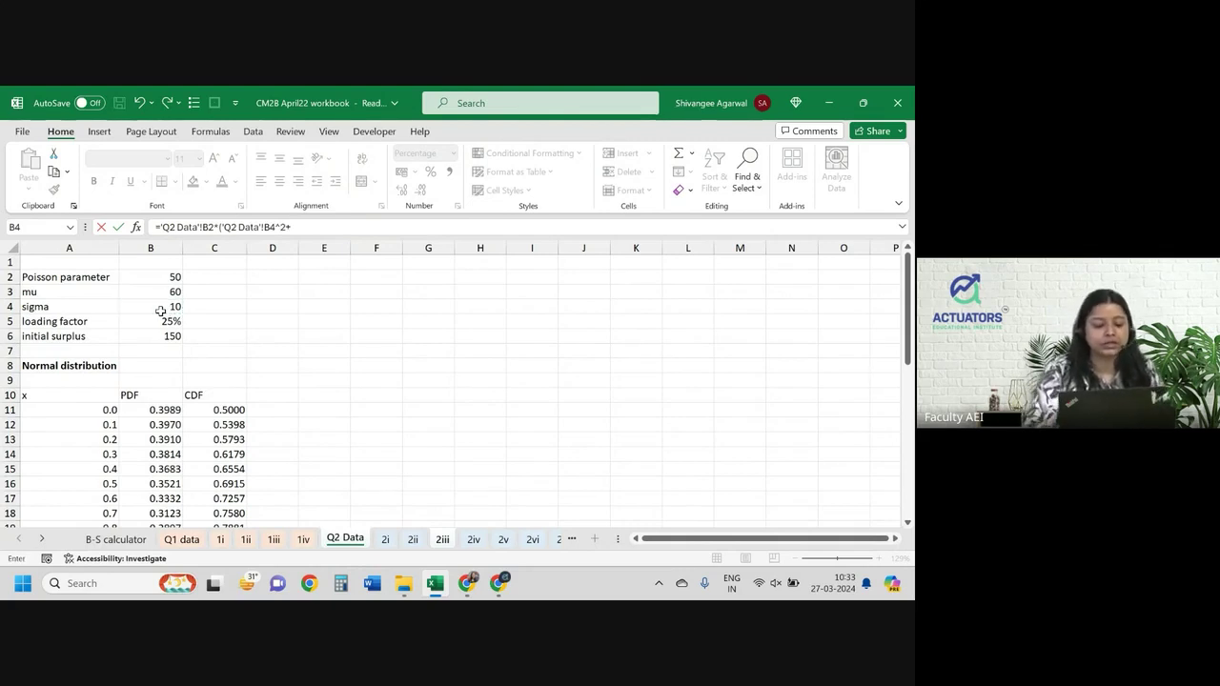
pyautogui.write('+')
pyautogui.click(164, 293)
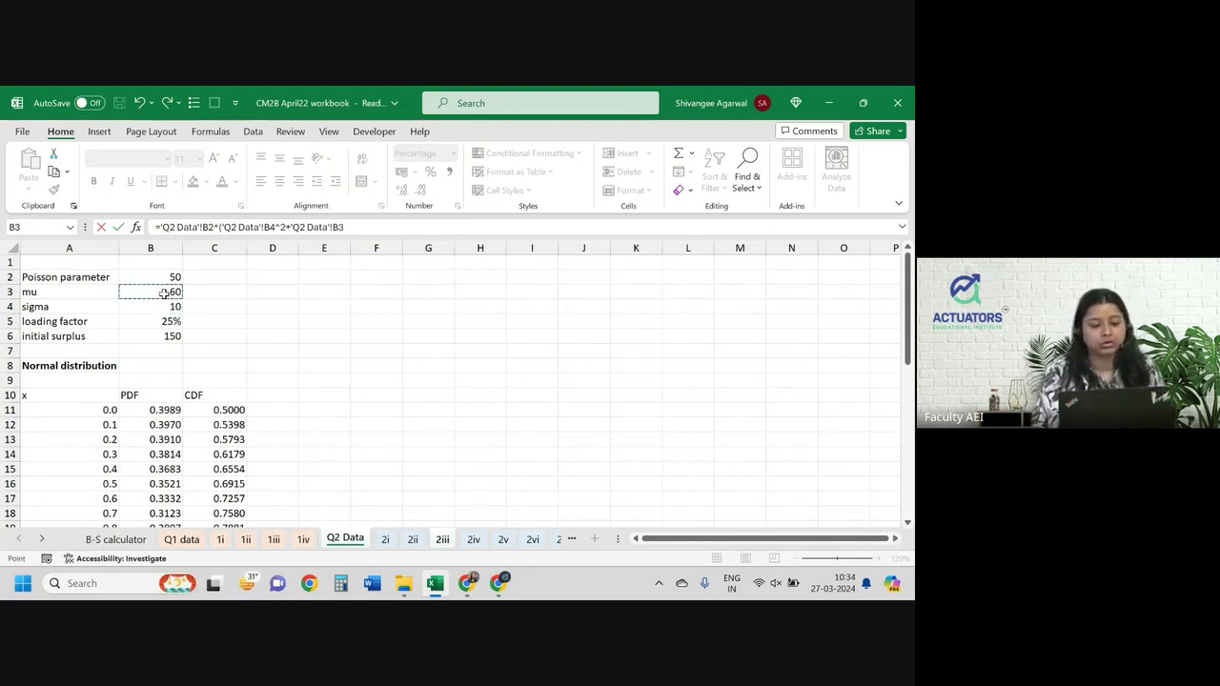
pyautogui.write('^2')
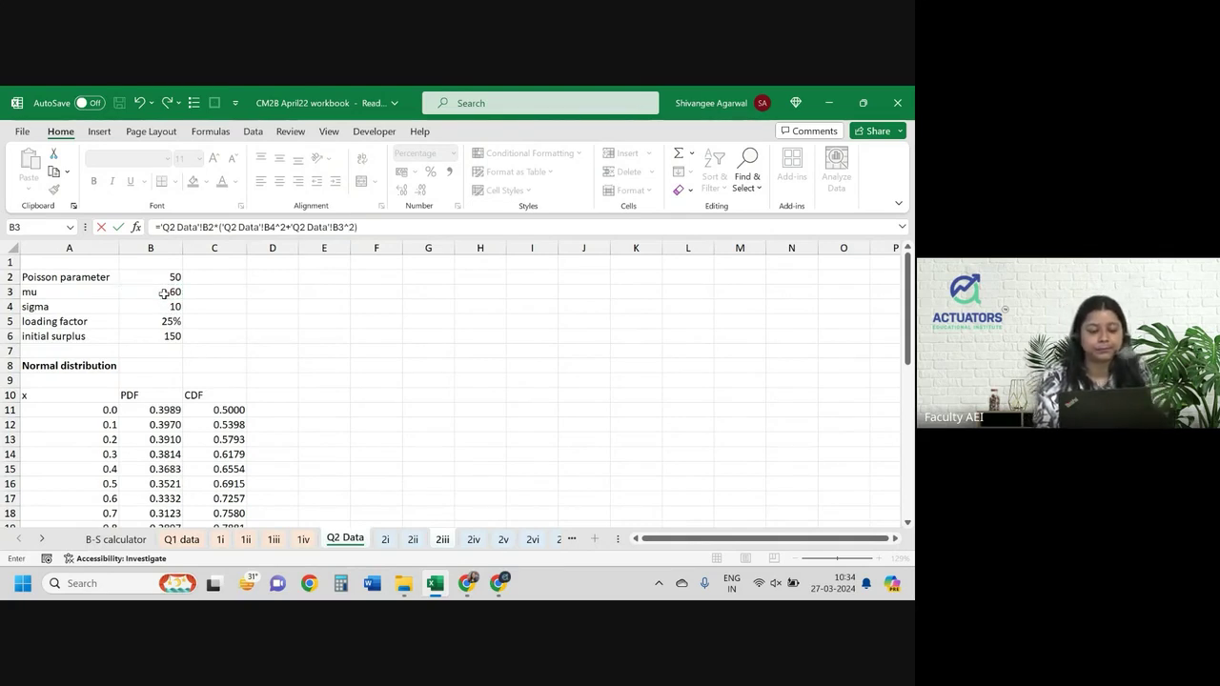
pyautogui.press('Return')
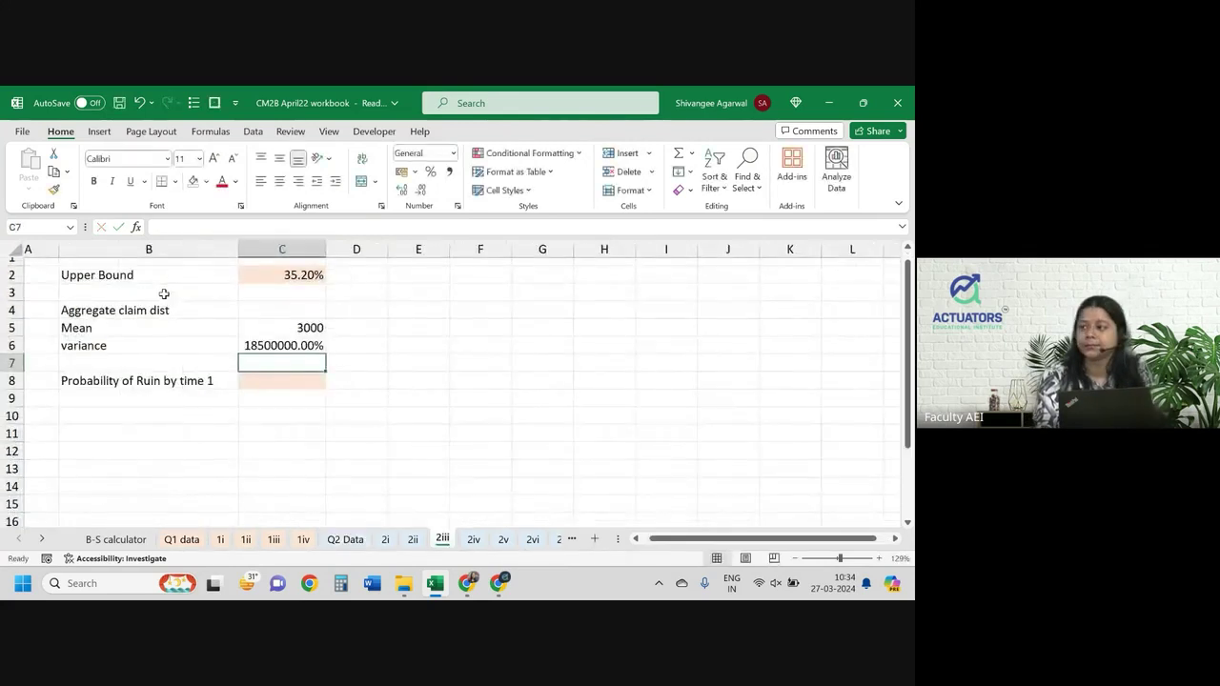
# - Format the variance in C6 as Number with no decimal places
pyautogui.press('Up')
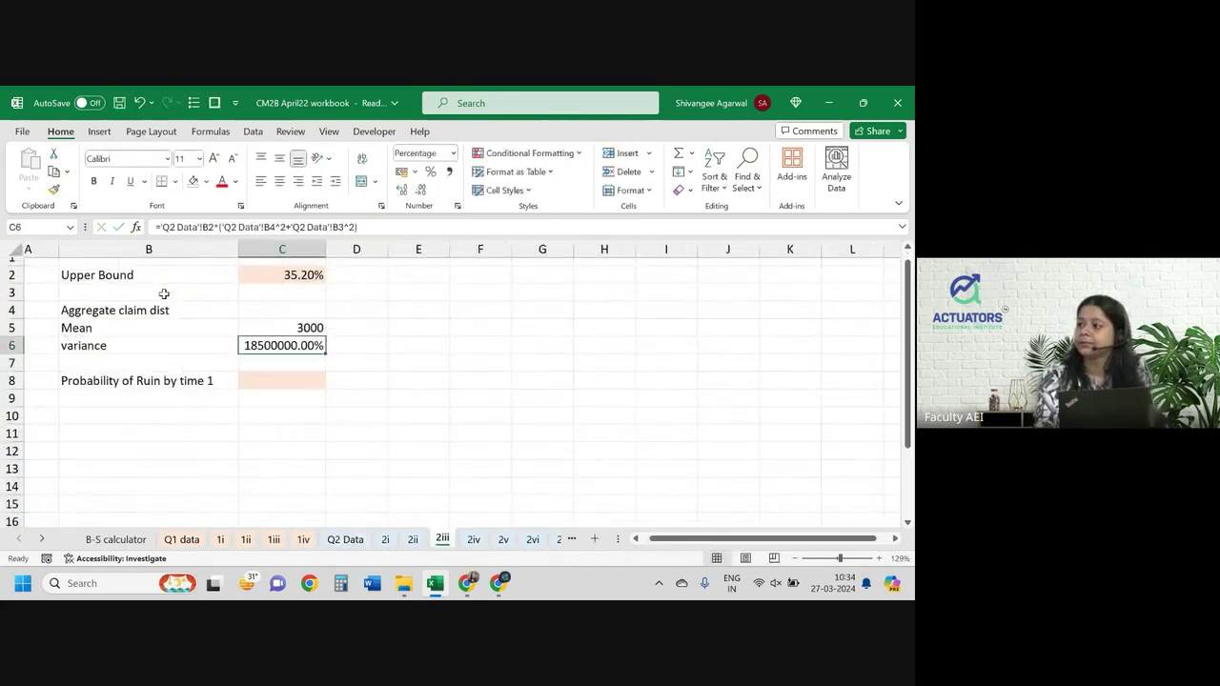
pyautogui.click(455, 156)
pyautogui.click(455, 213)
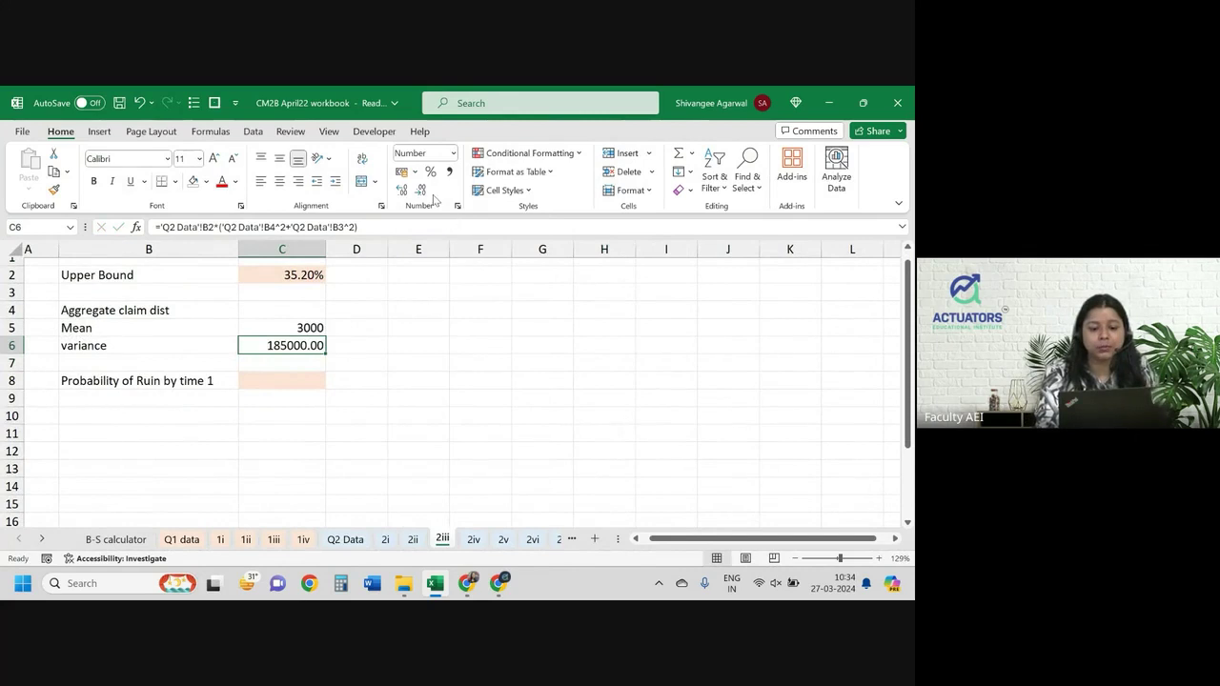
pyautogui.click(421, 191)
pyautogui.click(423, 193)
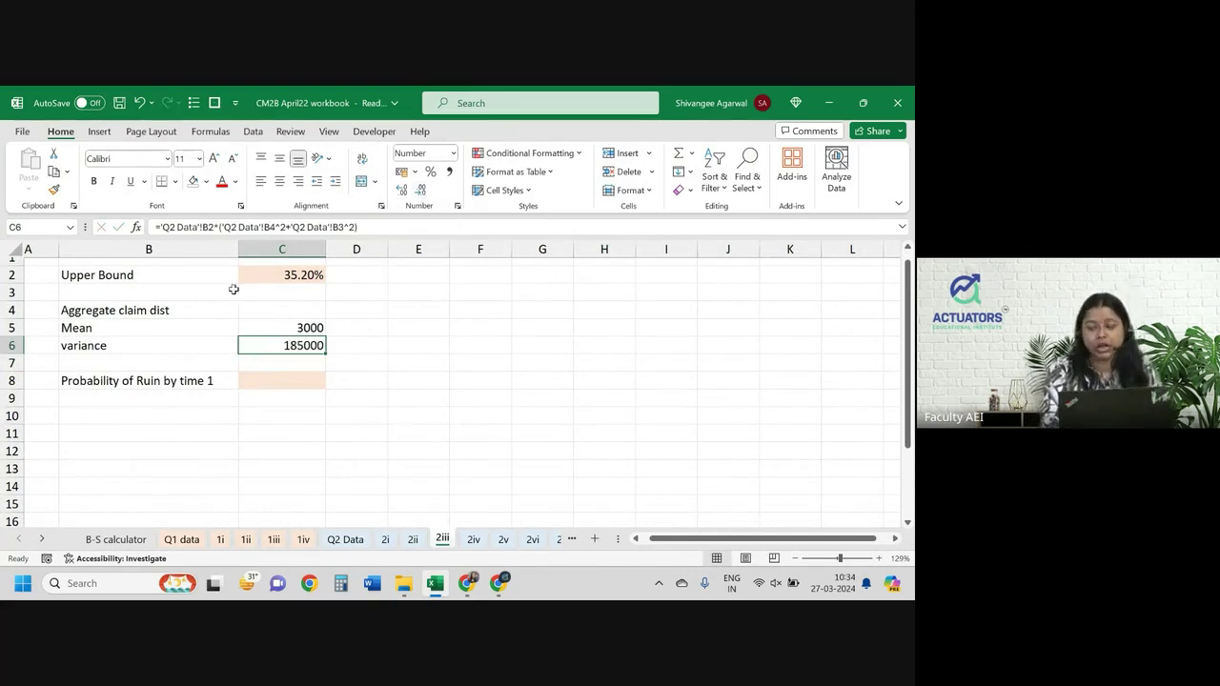
# - Insert two blank rows above row 7, between the variance and the Probability of Ruin line
pyautogui.click(8, 363)
pyautogui.hotkey('ctrl', 'shift', '+')
pyautogui.hotkey('ctrl', 'shift', '+')
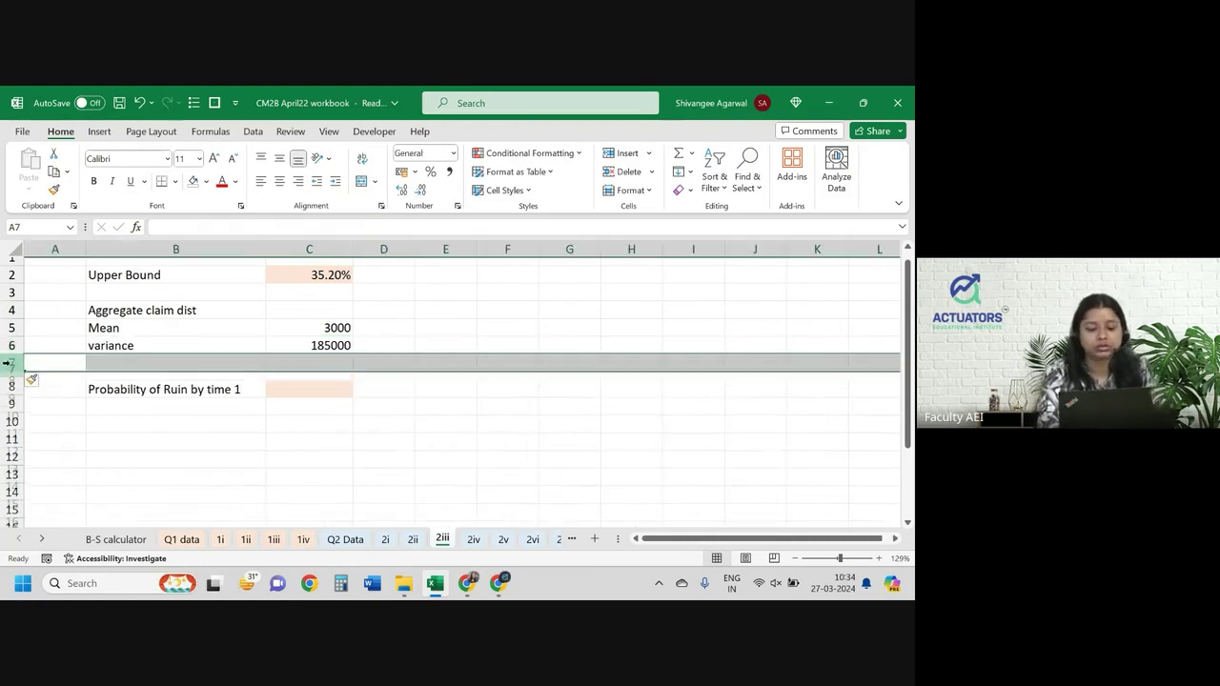
pyautogui.press('Down')
pyautogui.press('Right')
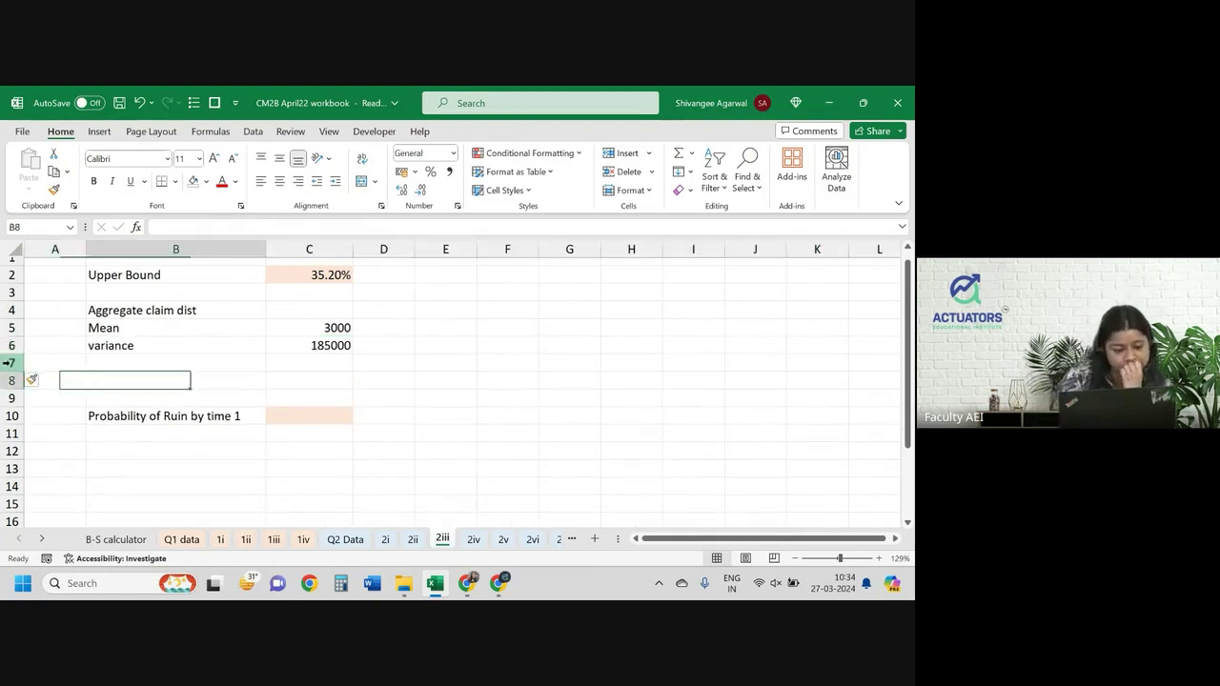
pyautogui.press('Up')
pyautogui.press('Down')
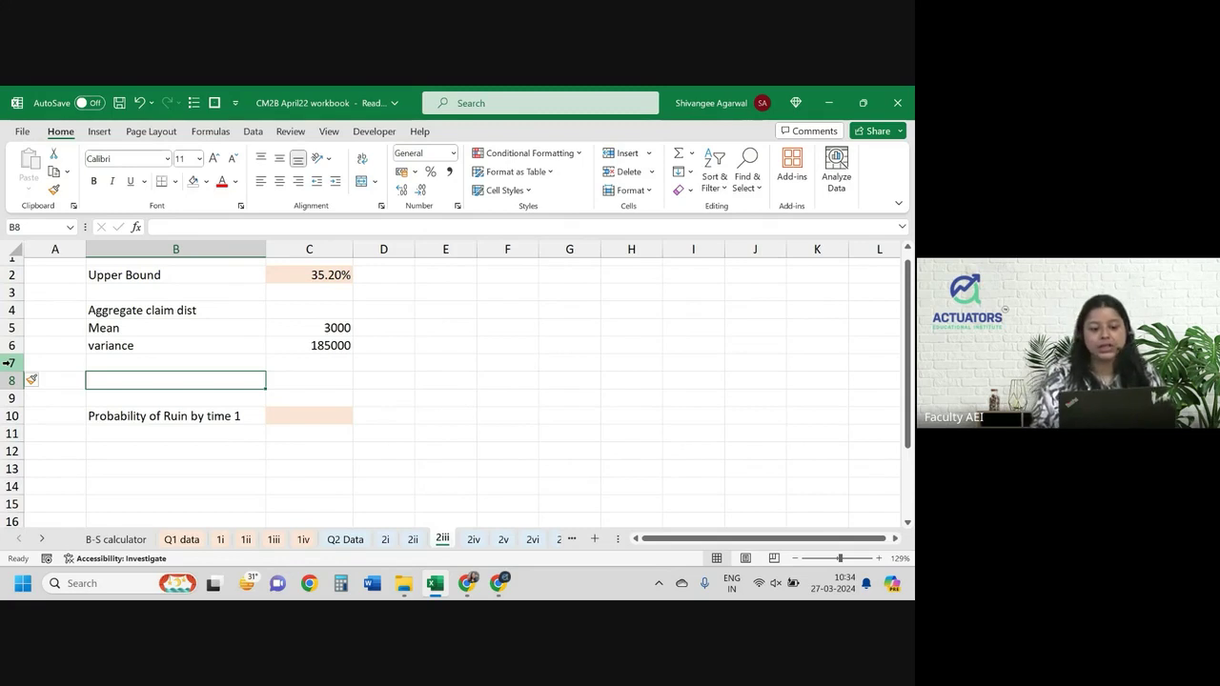
# - Calculate the initial surplus plus premium income in C8 as 'Q2 Data'!B6+'2i'!C2
pyautogui.press('Right')
pyautogui.write('=')
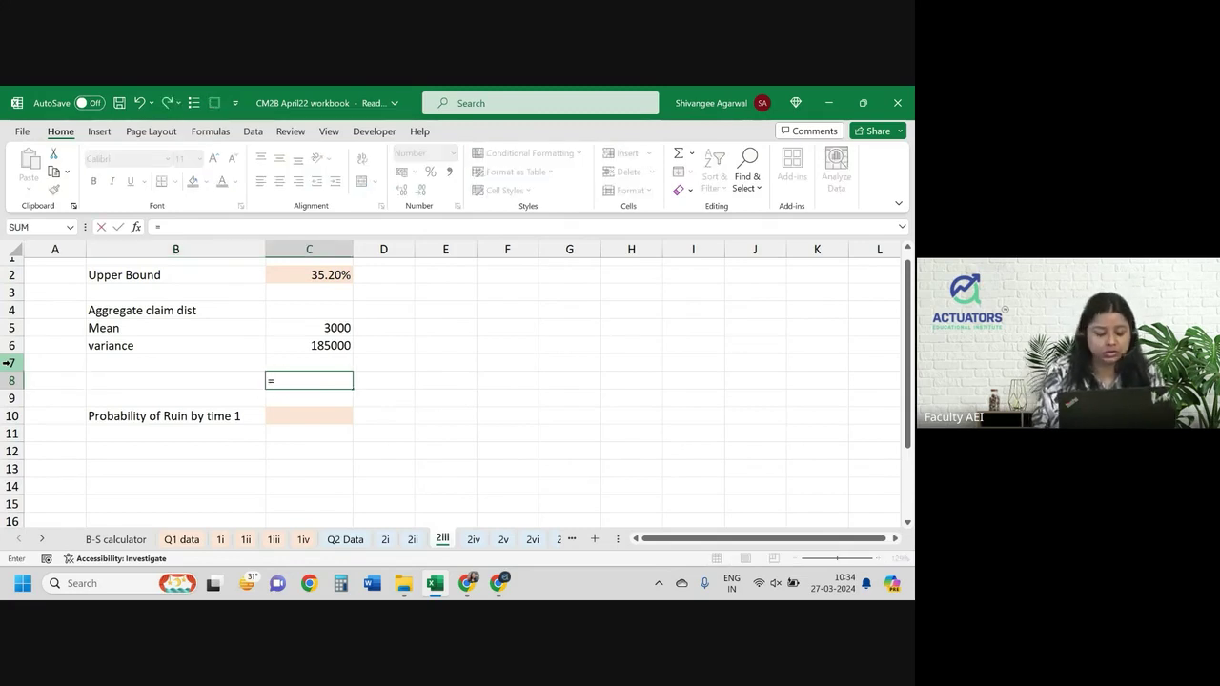
pyautogui.hotkey('ctrl', 'pageup')
pyautogui.hotkey('ctrl', 'pageup')
pyautogui.hotkey('ctrl', 'pageup')
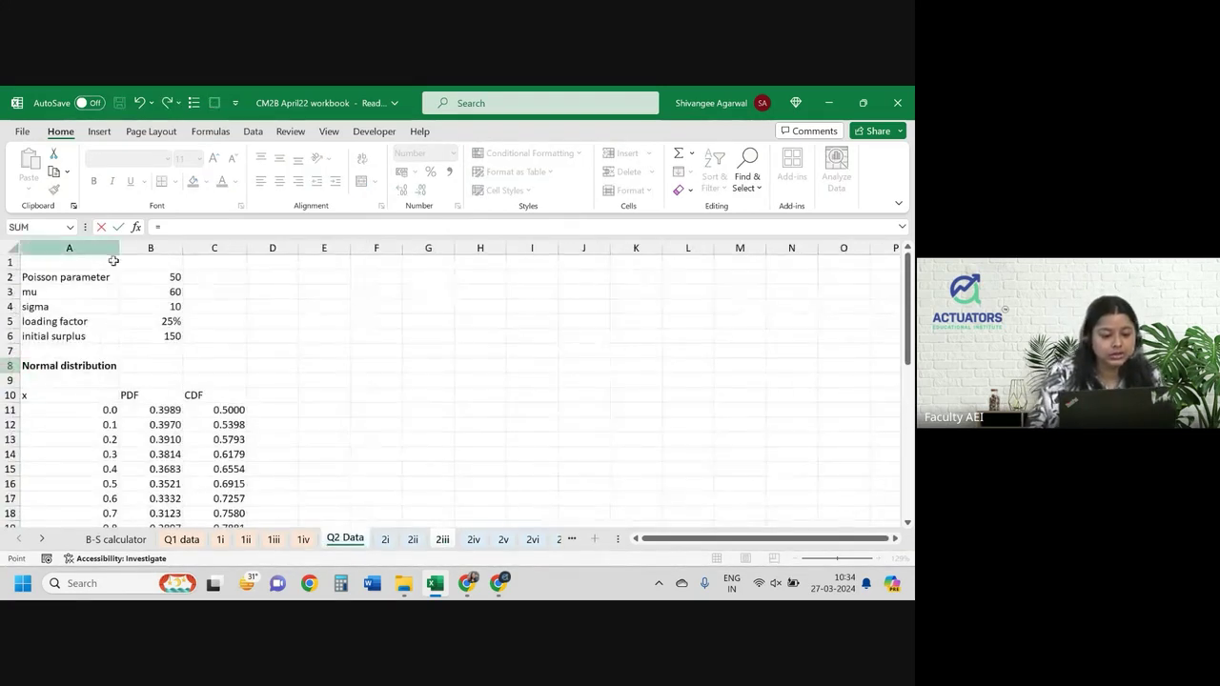
pyautogui.click(151, 331)
pyautogui.write('*')
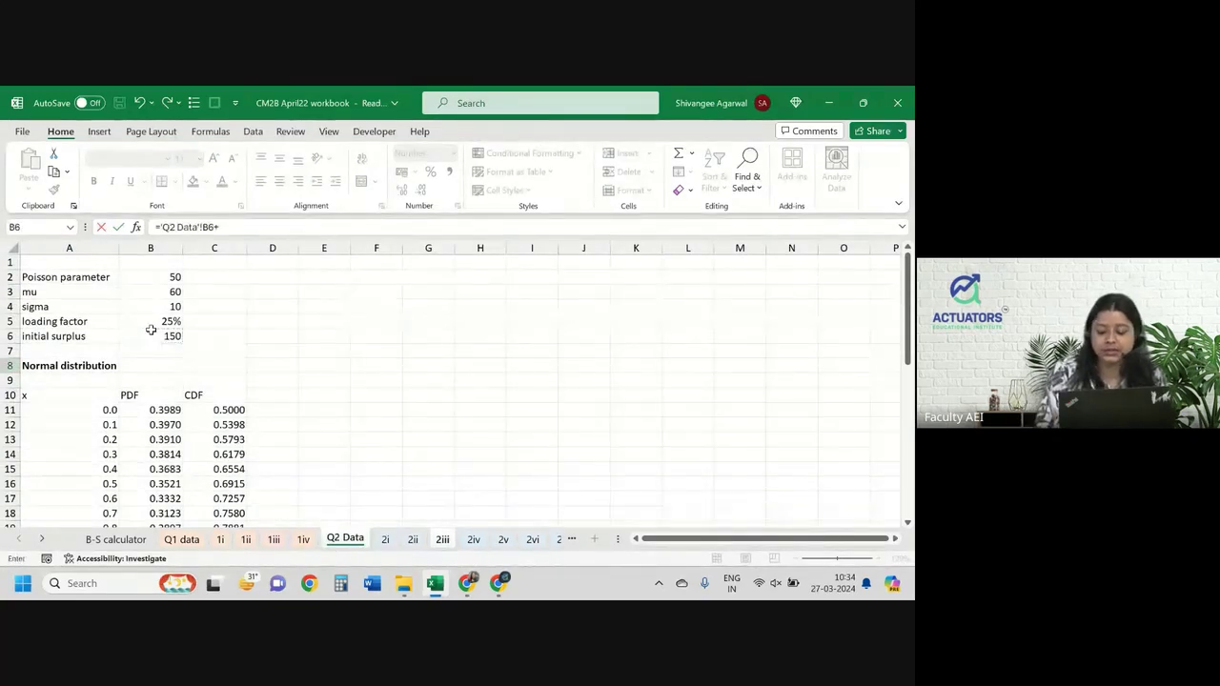
pyautogui.hotkey('ctrl', 'pagedown')
pyautogui.click(432, 290)
pyautogui.press('Return')
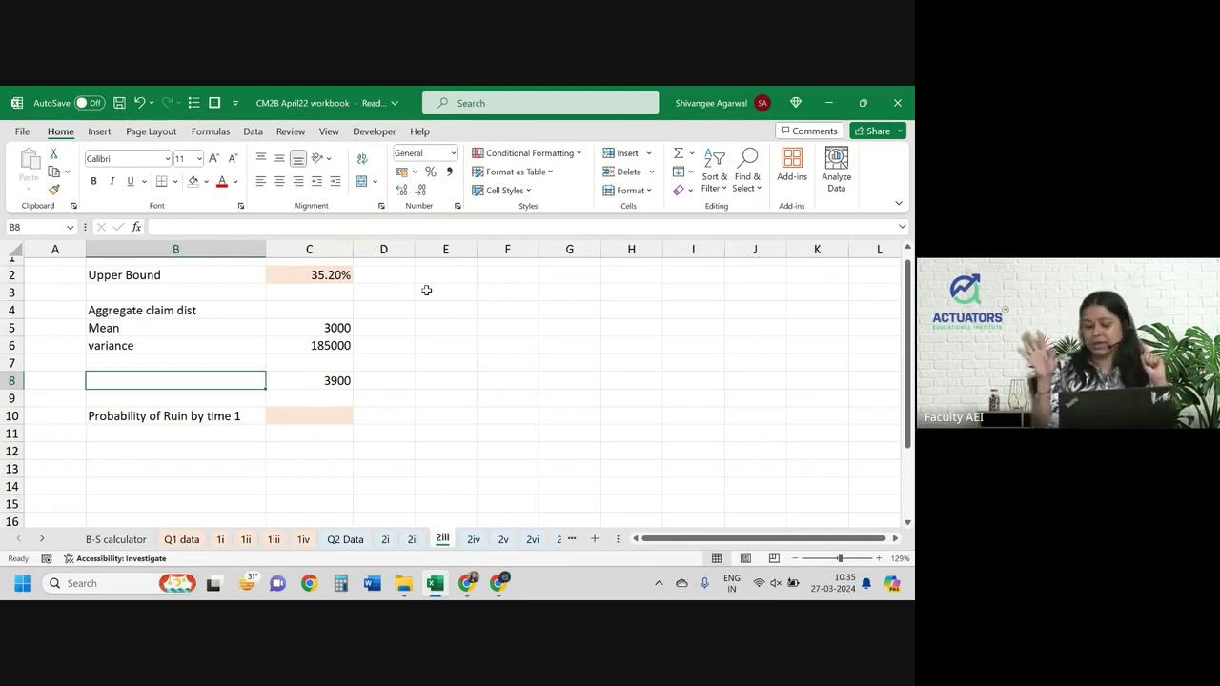
# - Insert a blank row above row 9, between the C8 total and the Probability of Ruin line
pyautogui.click(297, 345)
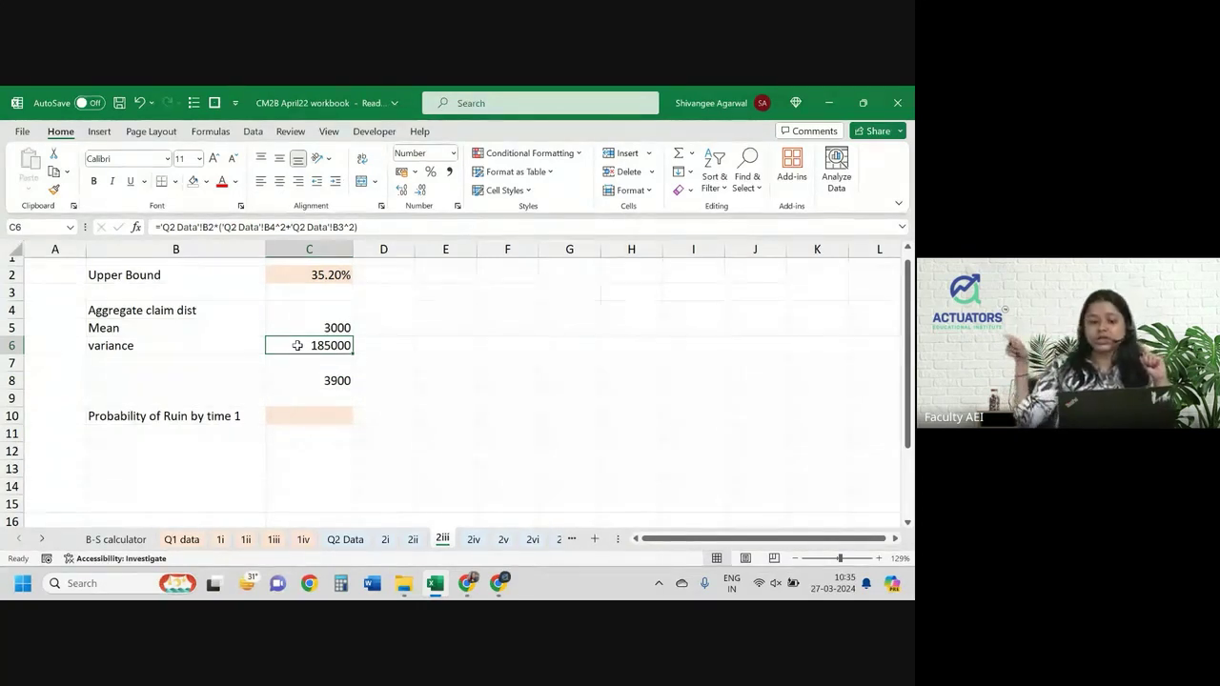
pyautogui.press('Down')
pyautogui.press('Down')
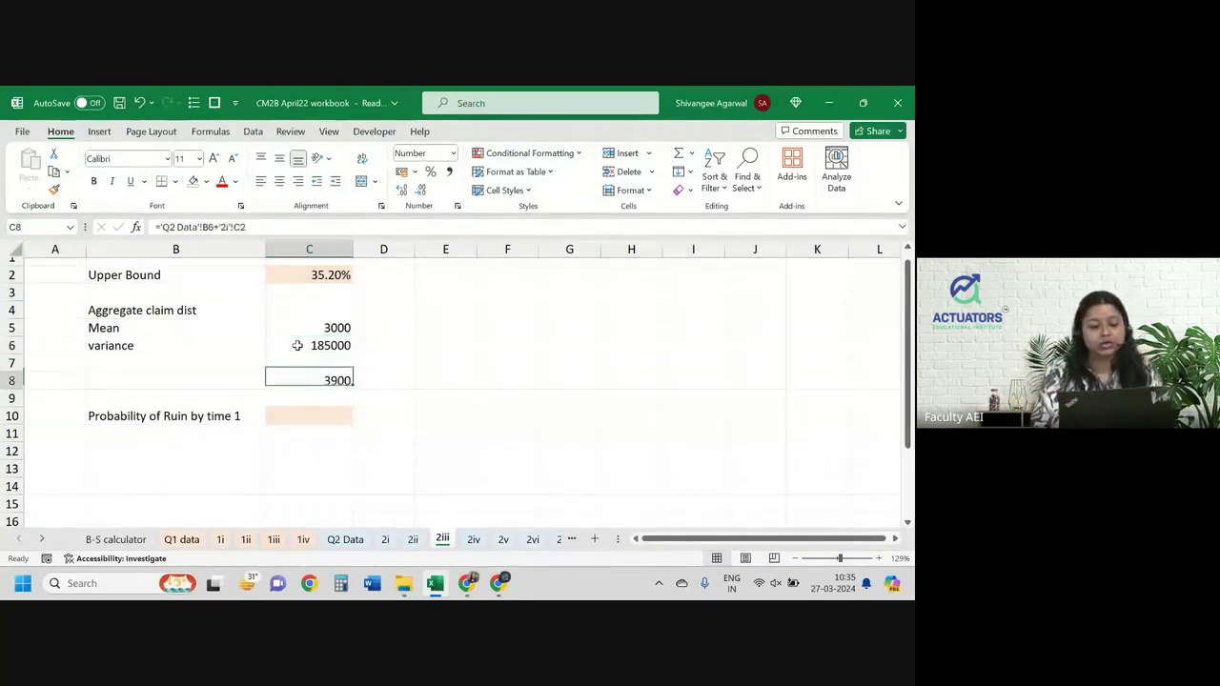
pyautogui.press('Left')
pyautogui.press('Left')
pyautogui.press('Down')
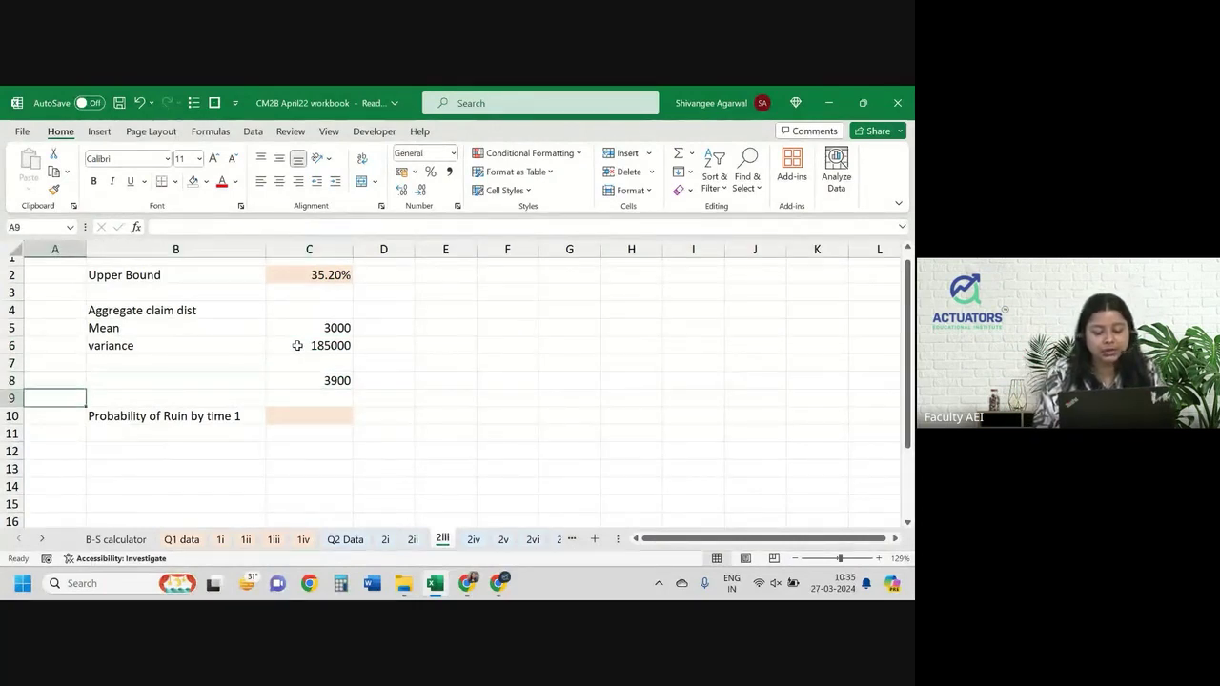
pyautogui.hotkey('shift', 'space')
pyautogui.hotkey('ctrl', 'shift', '+')
# - Label B8 "u + premium income"
pyautogui.press('Up')
pyautogui.press('Right')
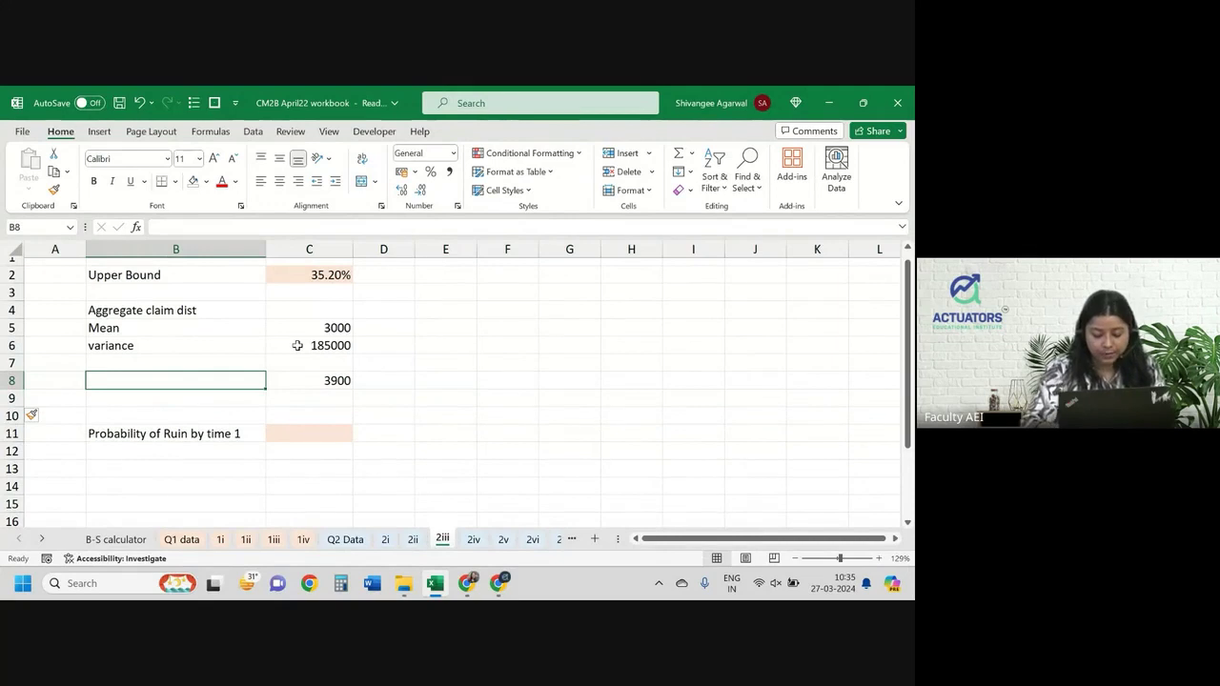
pyautogui.write('u')
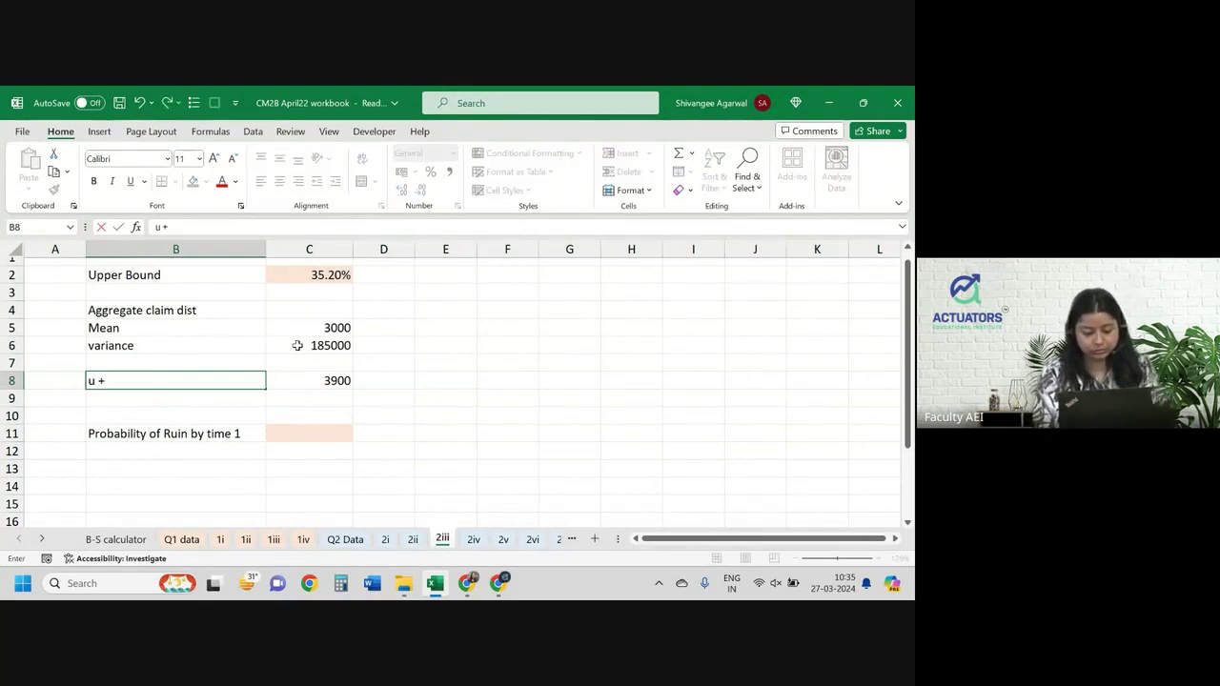
pyautogui.write(' + (1+')
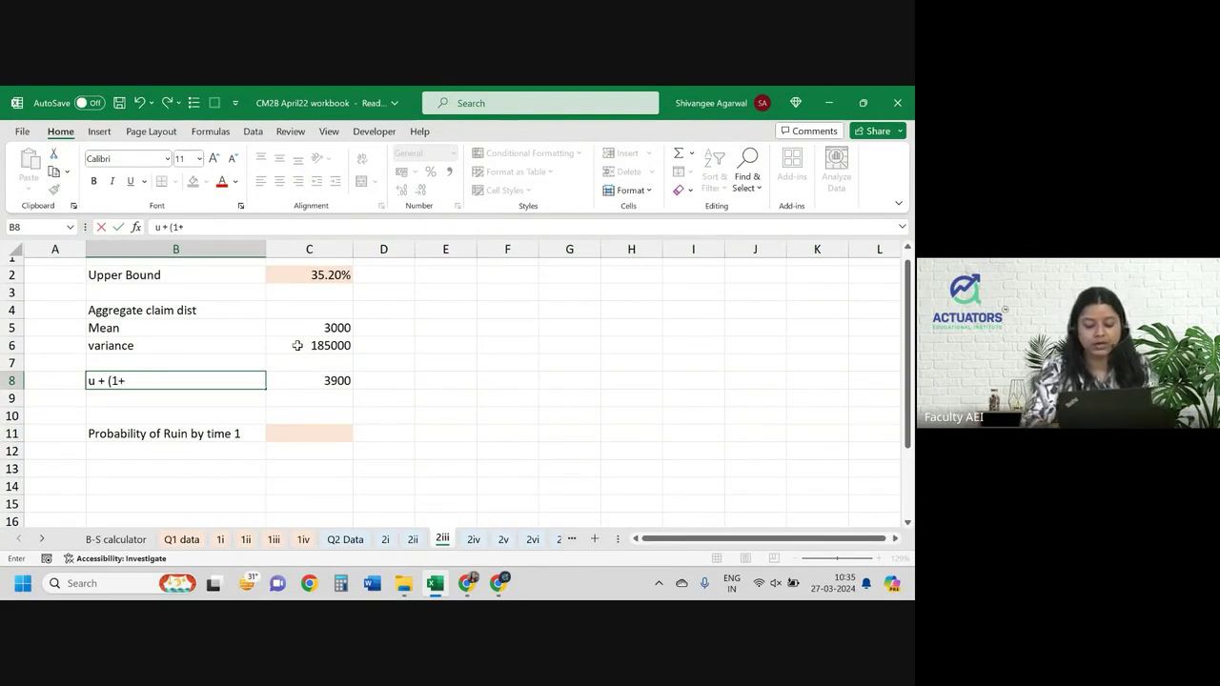
pyautogui.press('BackSpace')
pyautogui.write('loa')
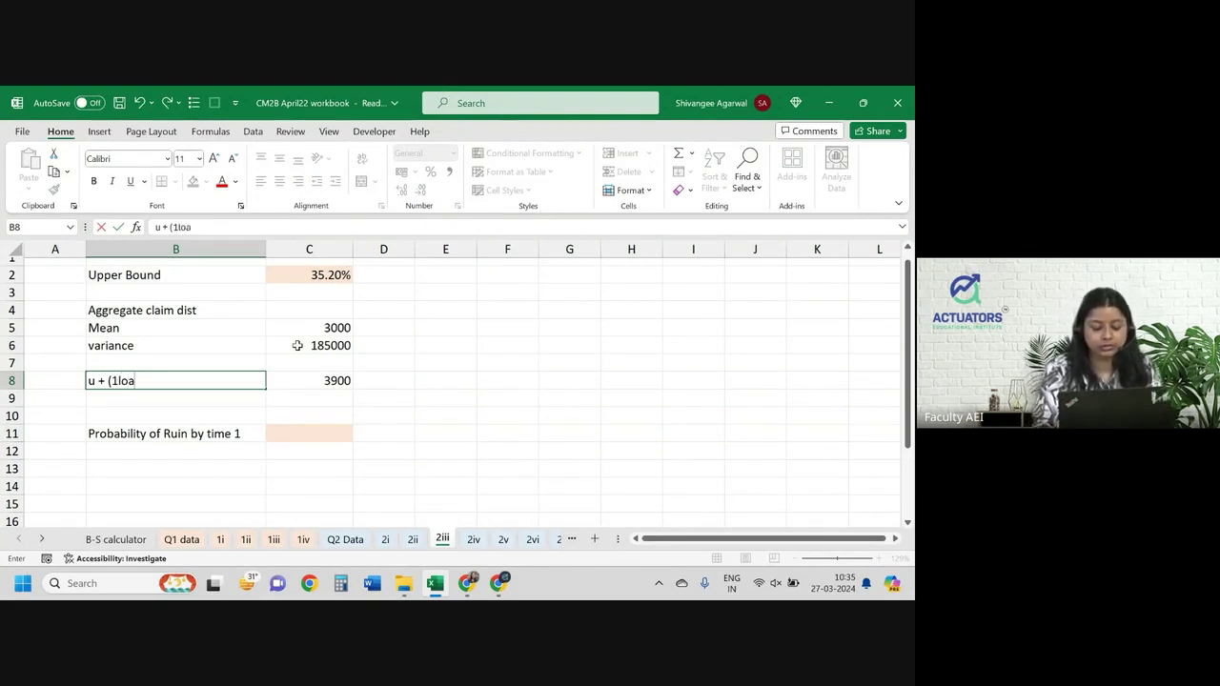
pyautogui.press('BackSpace')
pyautogui.press('BackSpace')
pyautogui.press('BackSpace')
pyautogui.press('BackSpace')
pyautogui.press('BackSpace')
pyautogui.press('BackSpace')
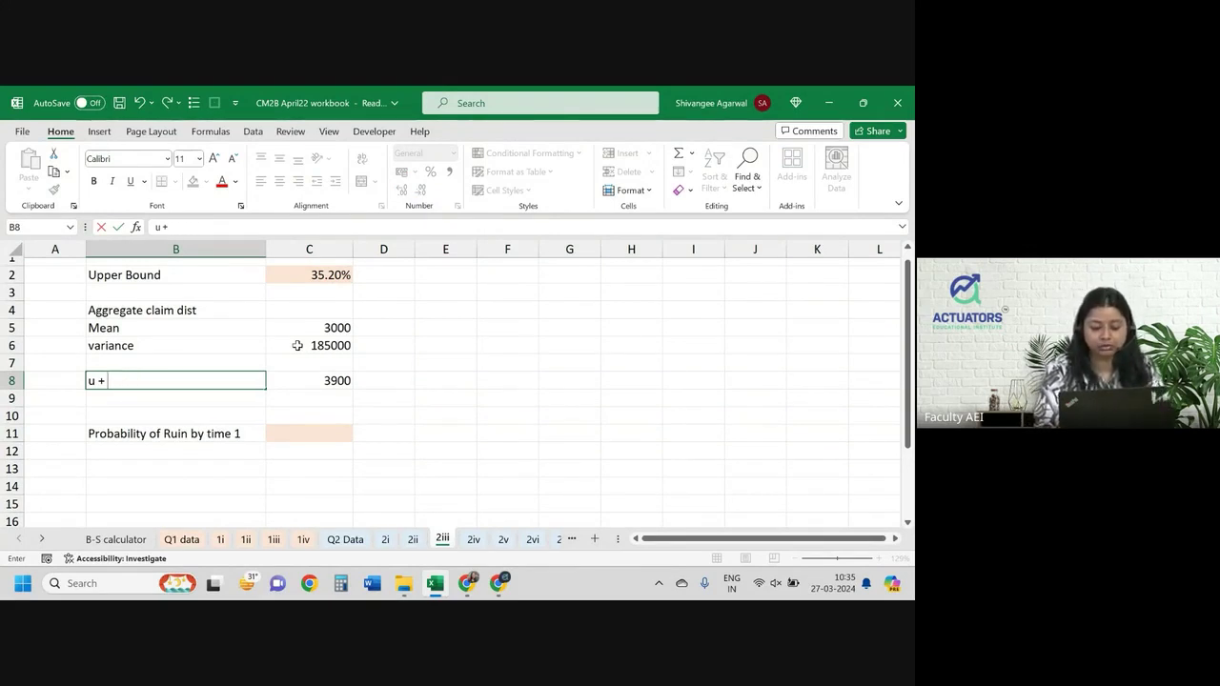
pyautogui.write('premium income')
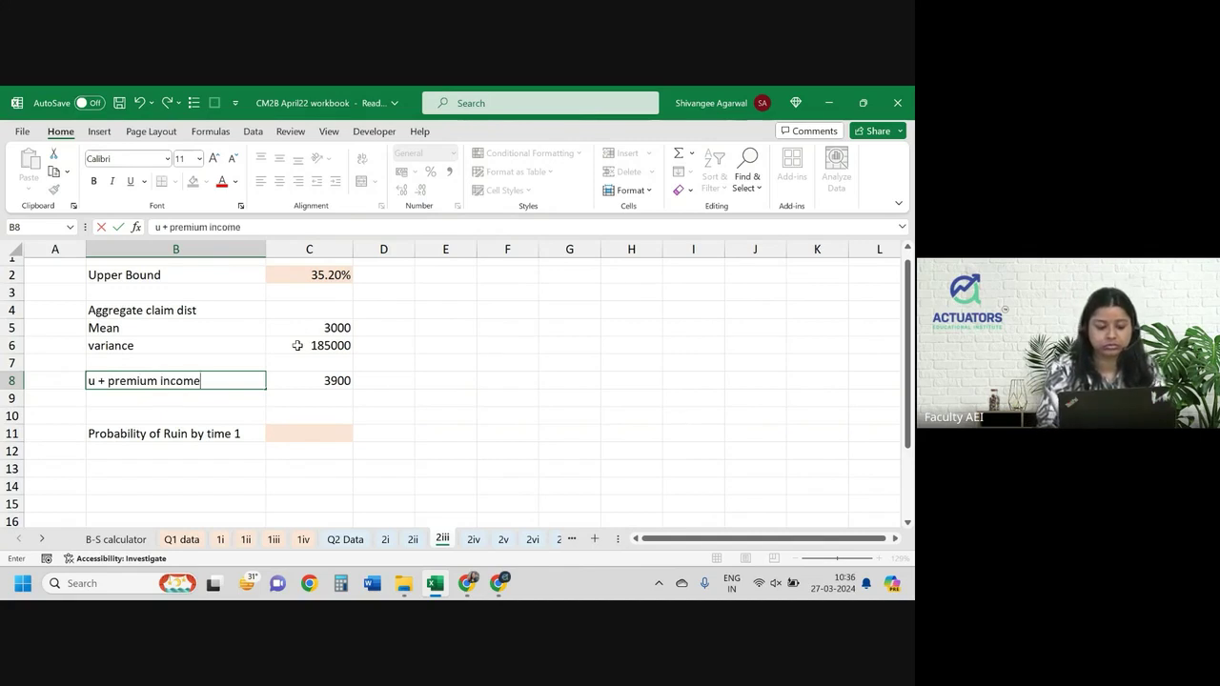
pyautogui.press('Return')
# - Insert another blank row above row 9 and label B10 "z"
pyautogui.click(11, 399)
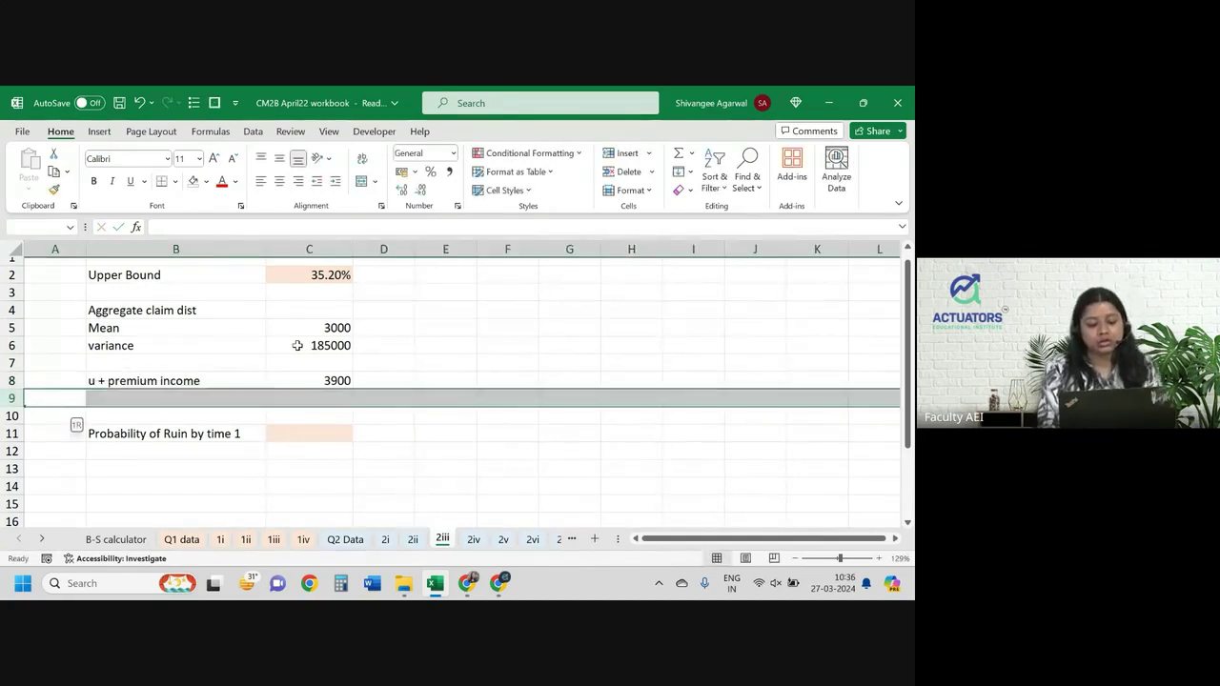
pyautogui.hotkey('ctrl', 'shift', '+')
pyautogui.press('Down')
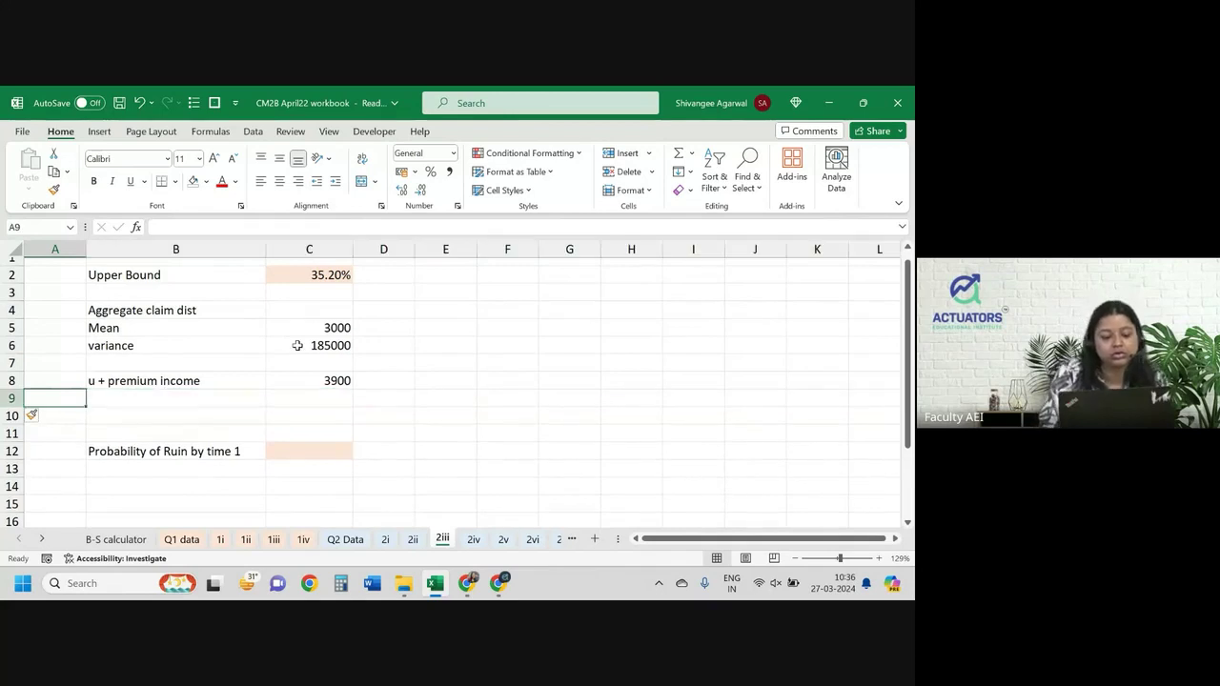
pyautogui.write('z')
pyautogui.press('Tab')
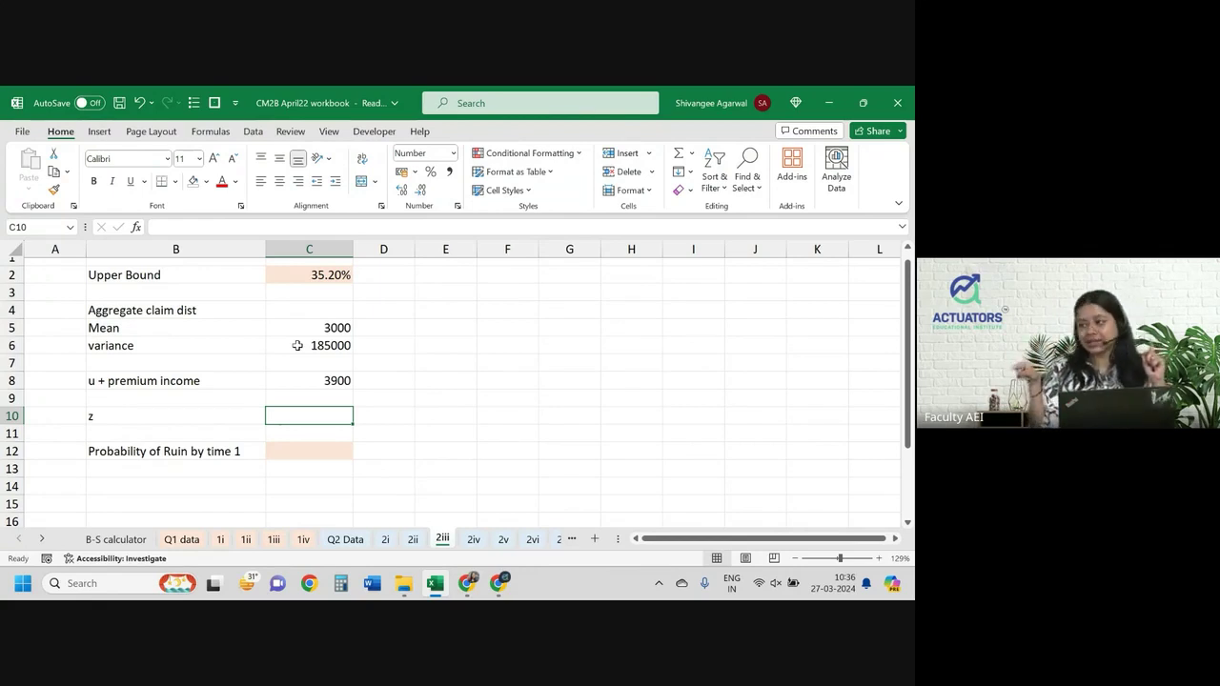
# - Calculate the z value in C10 with the formula (C8-C5)/SQRT(C6)
pyautogui.write('=')
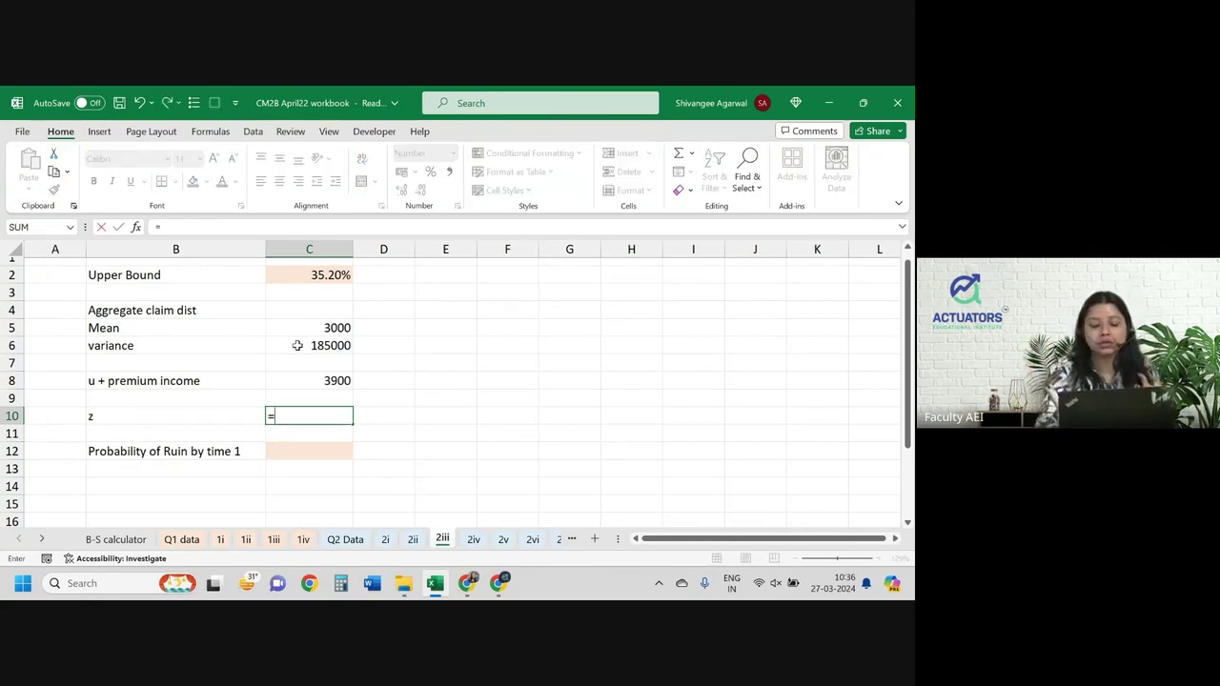
pyautogui.write('(')
pyautogui.press('Up')
pyautogui.press('Up')
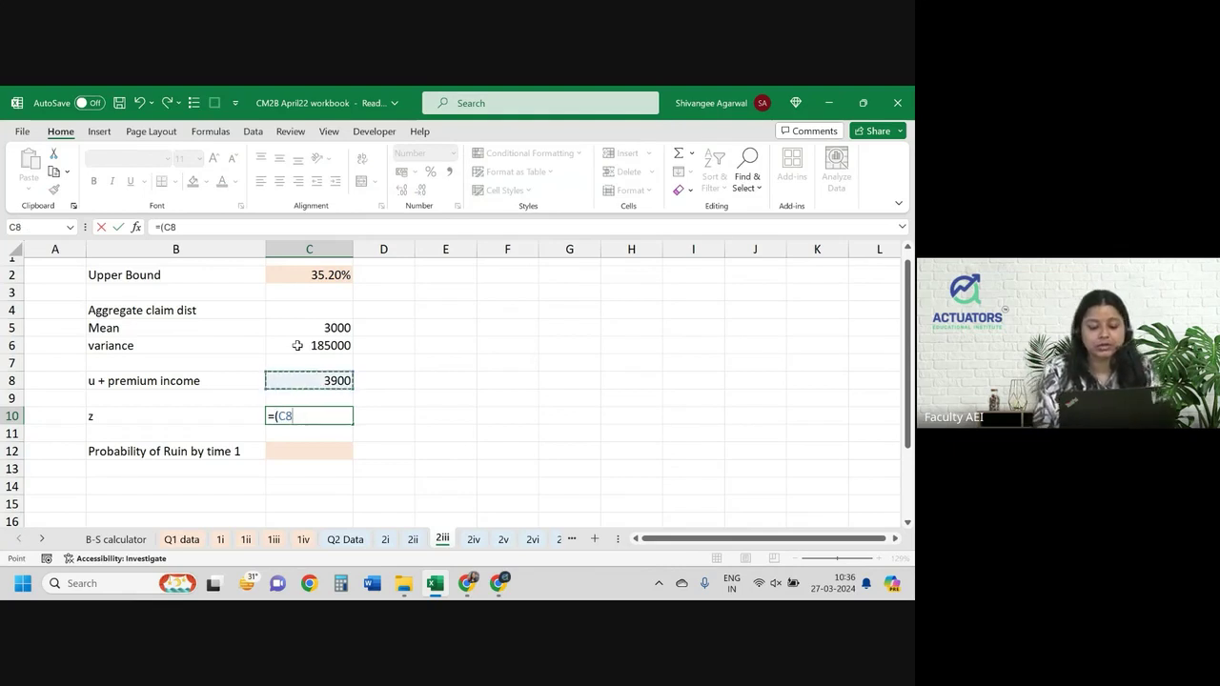
pyautogui.write('-')
pyautogui.click(297, 344)
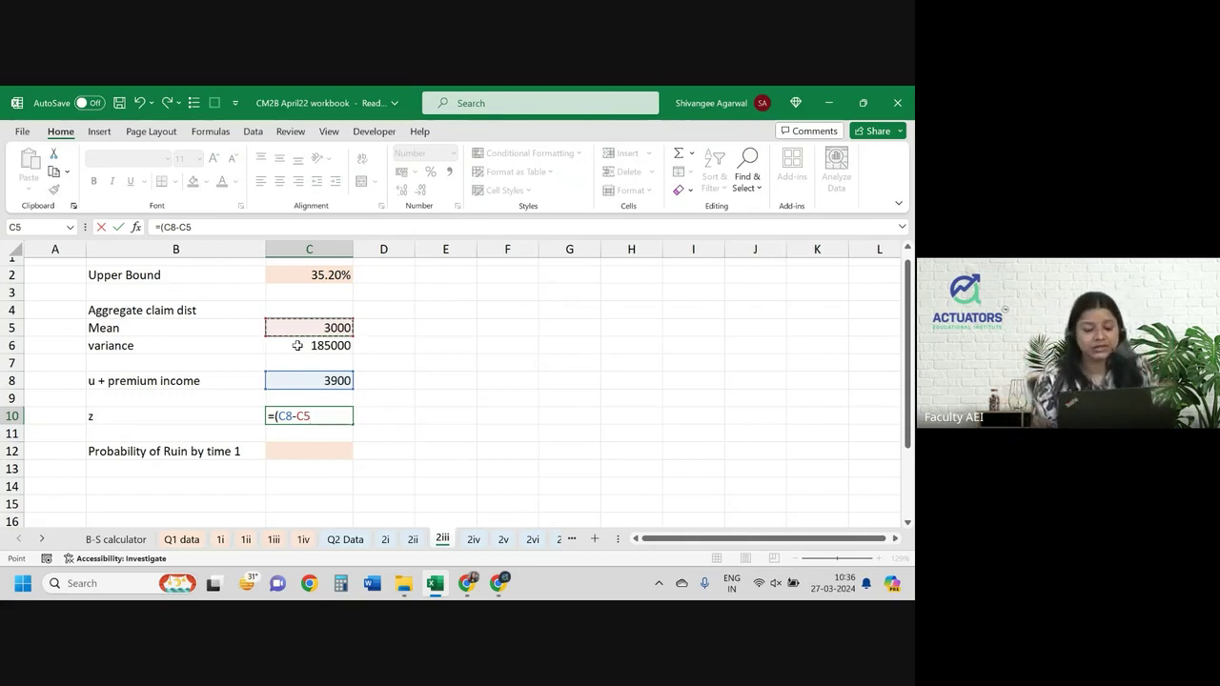
pyautogui.write(')/sq')
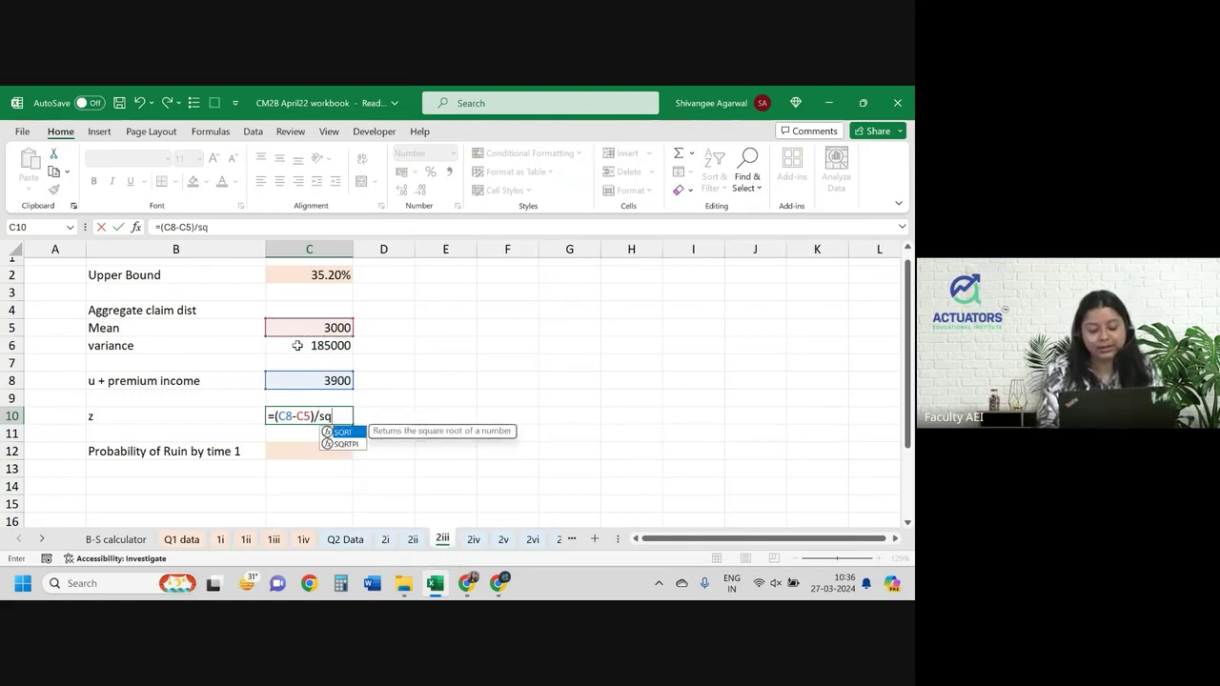
pyautogui.write('rt(')
pyautogui.press('Up')
pyautogui.press('Up')
pyautogui.press('Up')
pyautogui.press('Up')
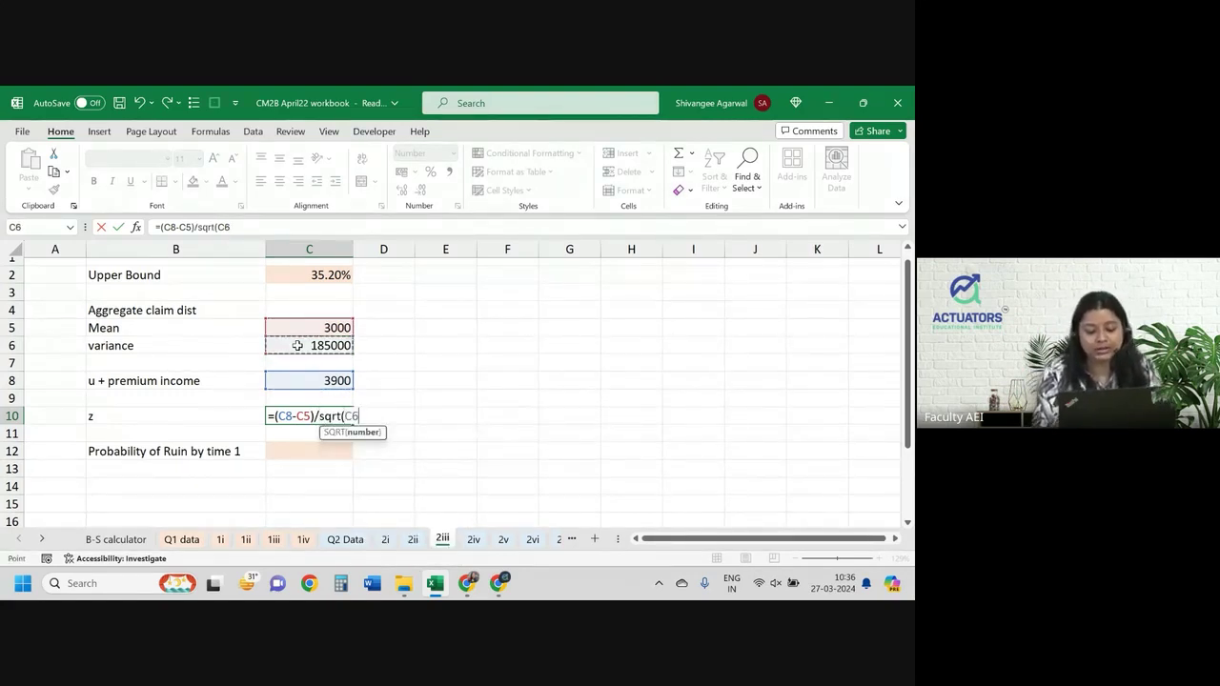
pyautogui.hotkey('ctrl', 'Return')
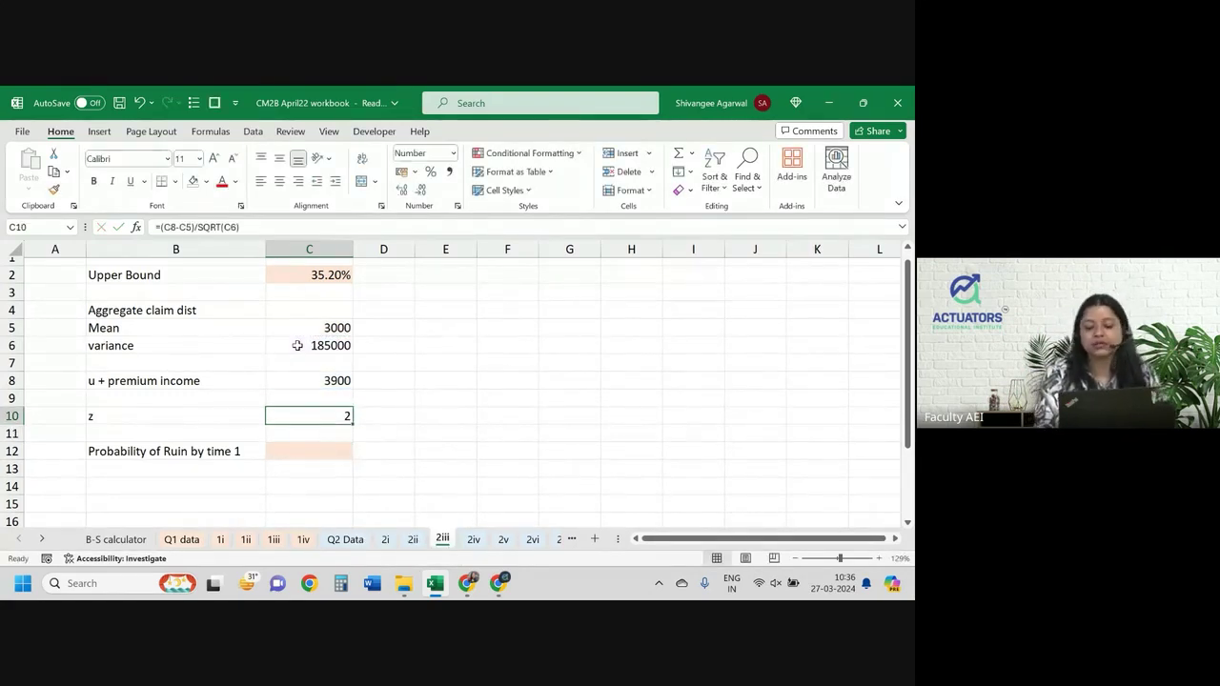
# - Display the z value in C10 with four decimal places
pyautogui.click(401, 190)
pyautogui.click(401, 190)
pyautogui.click(401, 190)
pyautogui.click(401, 189)
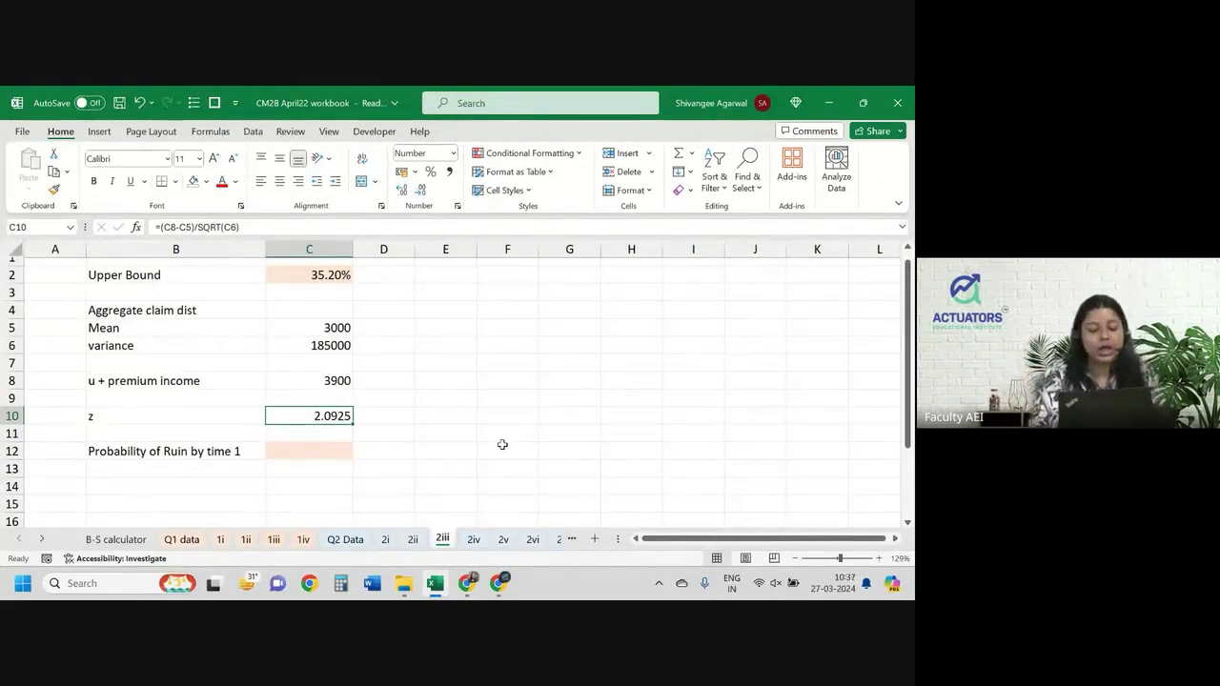
# - Calculate the probability of ruin by time 1 in C12 as 1 minus the normal CDF at x = 2.1, 'Q2 Data'!C32
pyautogui.press('Down')
pyautogui.press('Down')
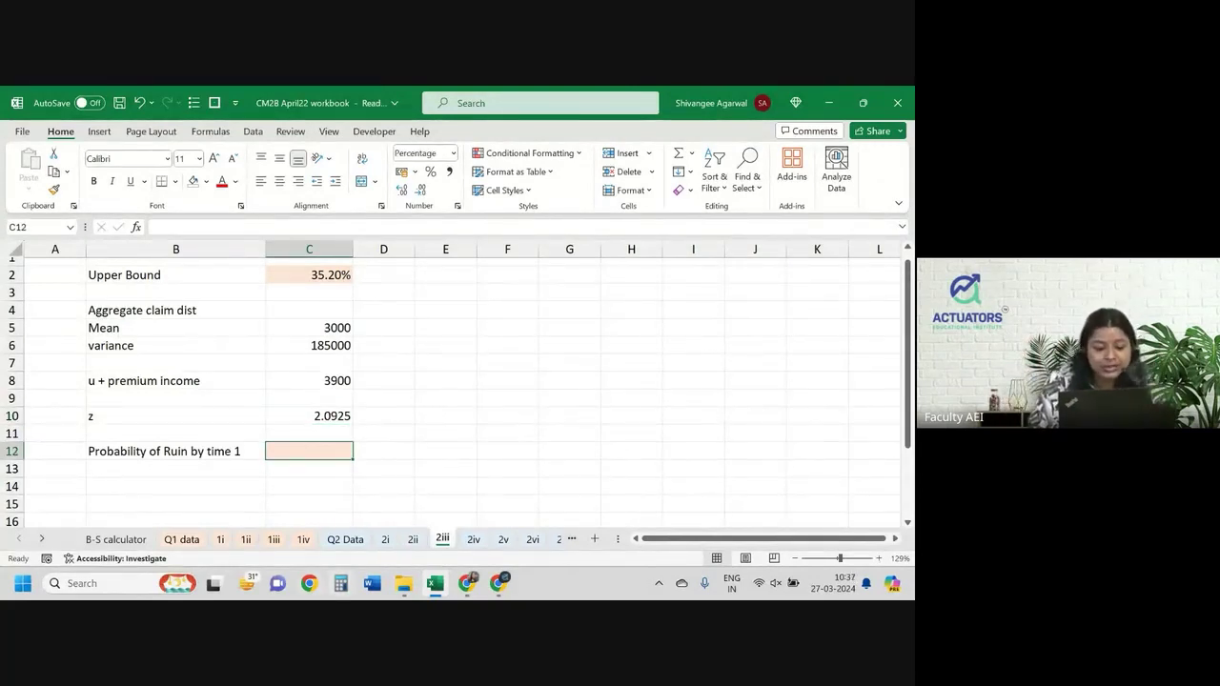
pyautogui.click(345, 539)
pyautogui.scroll(-9, 316, 434)
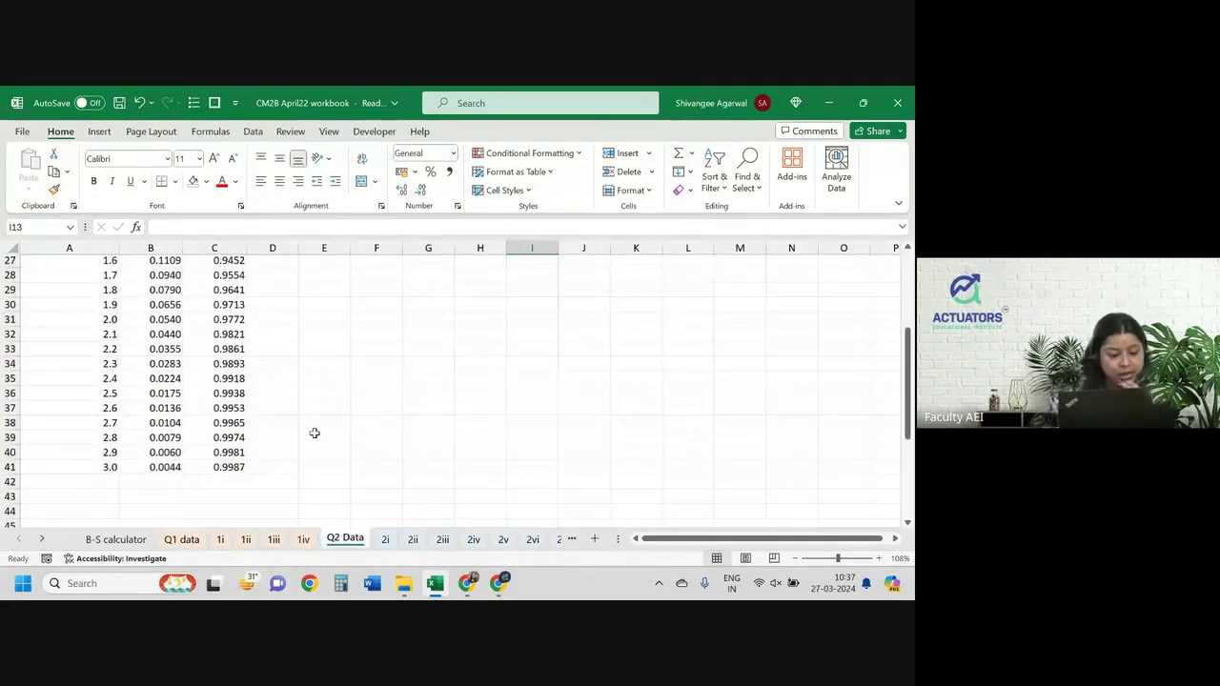
pyautogui.scroll(2, 314, 434)
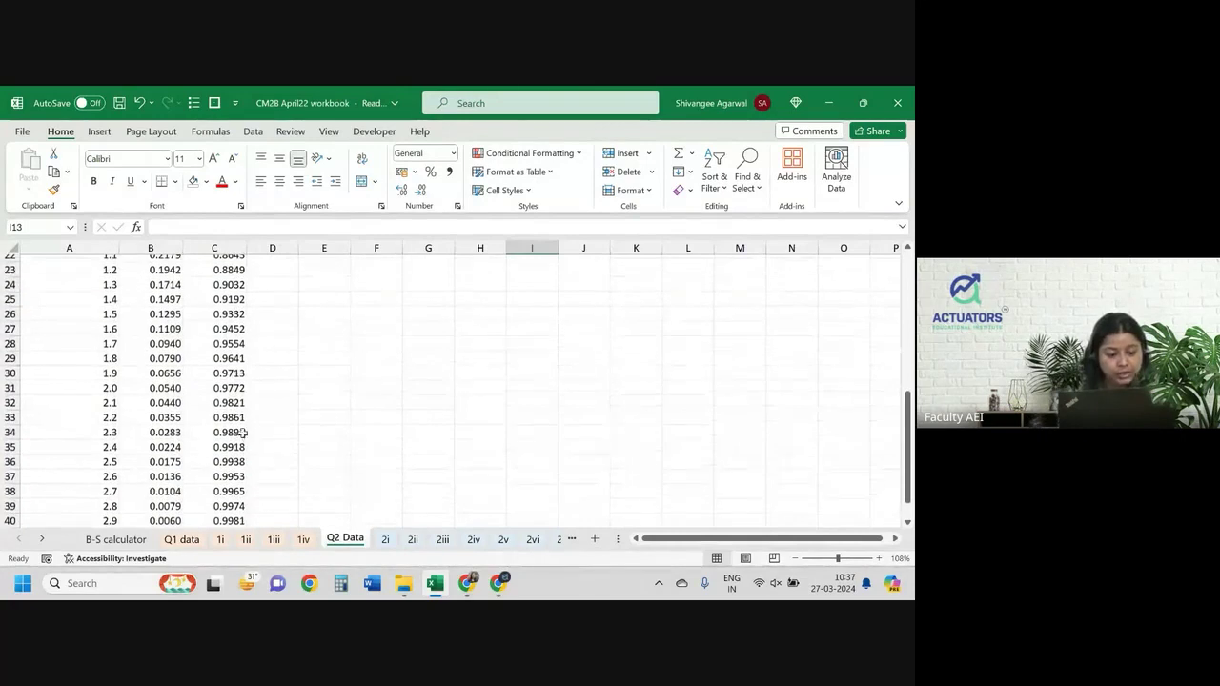
pyautogui.click(219, 402)
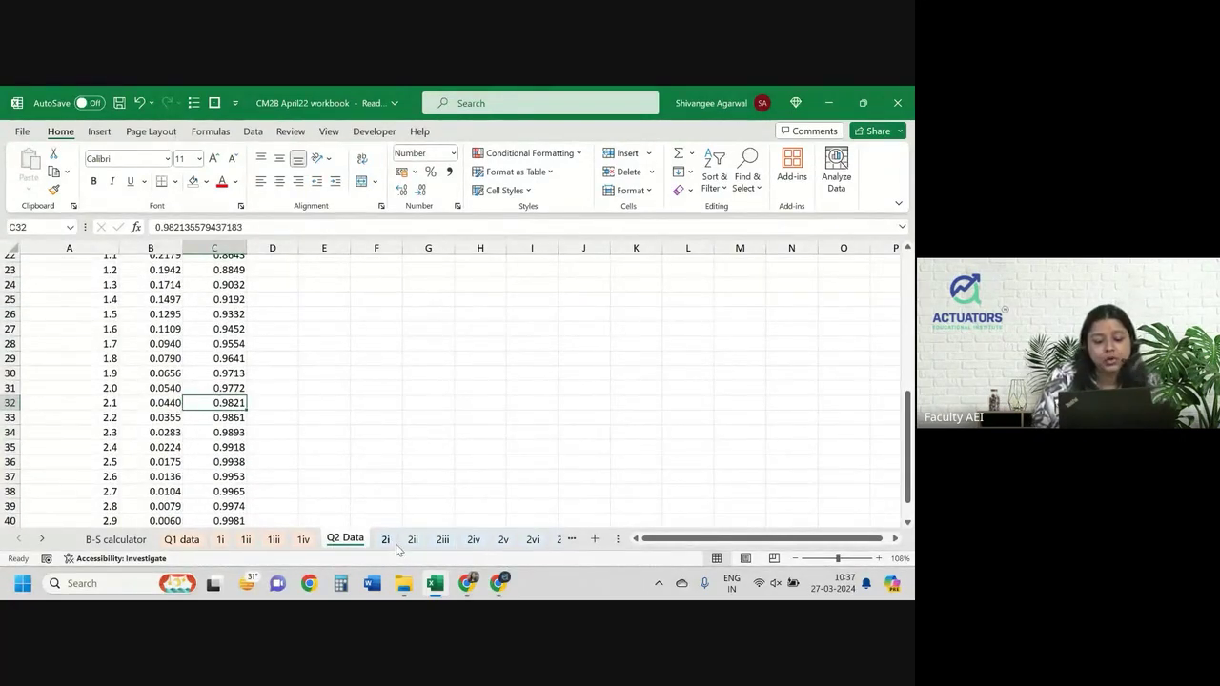
pyautogui.click(442, 539)
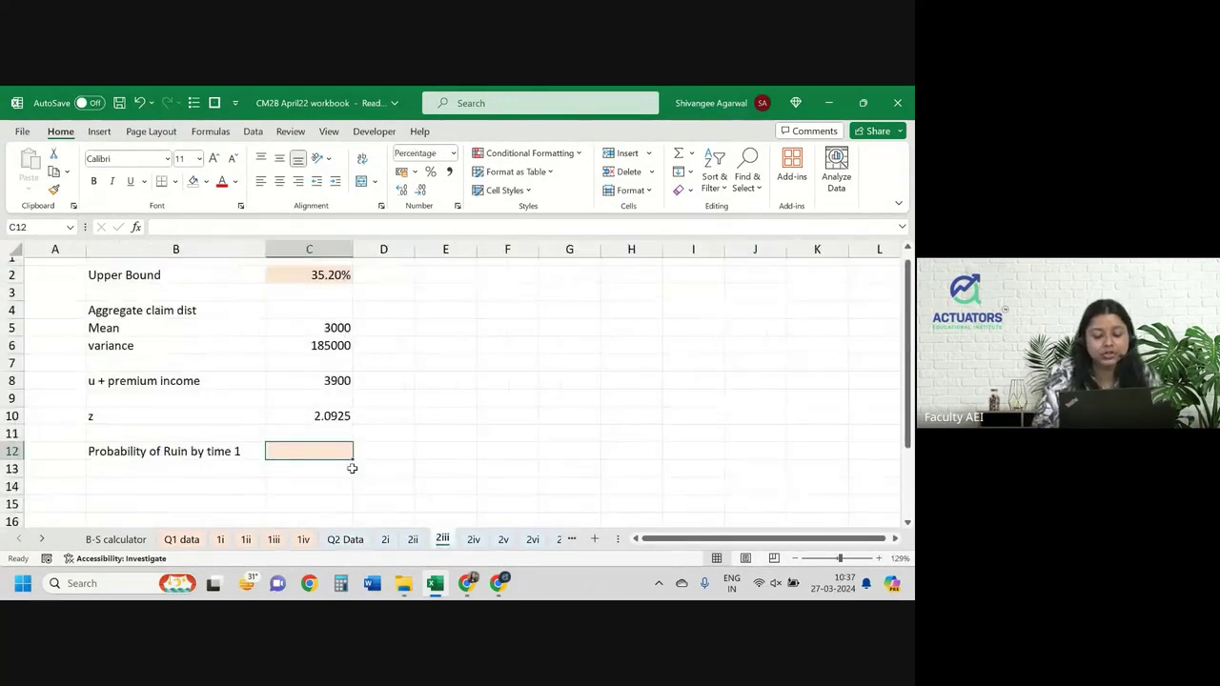
pyautogui.write('=1-')
pyautogui.hotkey('ctrl', 'pageup')
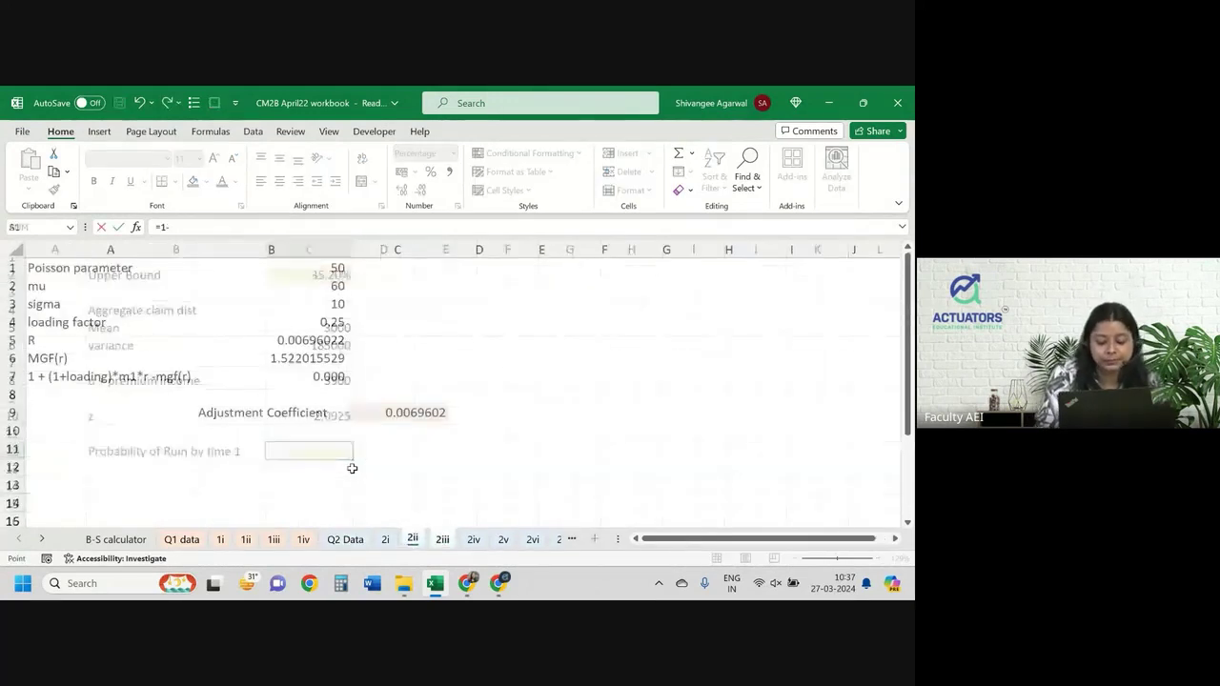
pyautogui.hotkey('ctrl', 'pageup')
pyautogui.hotkey('ctrl', 'pageup')
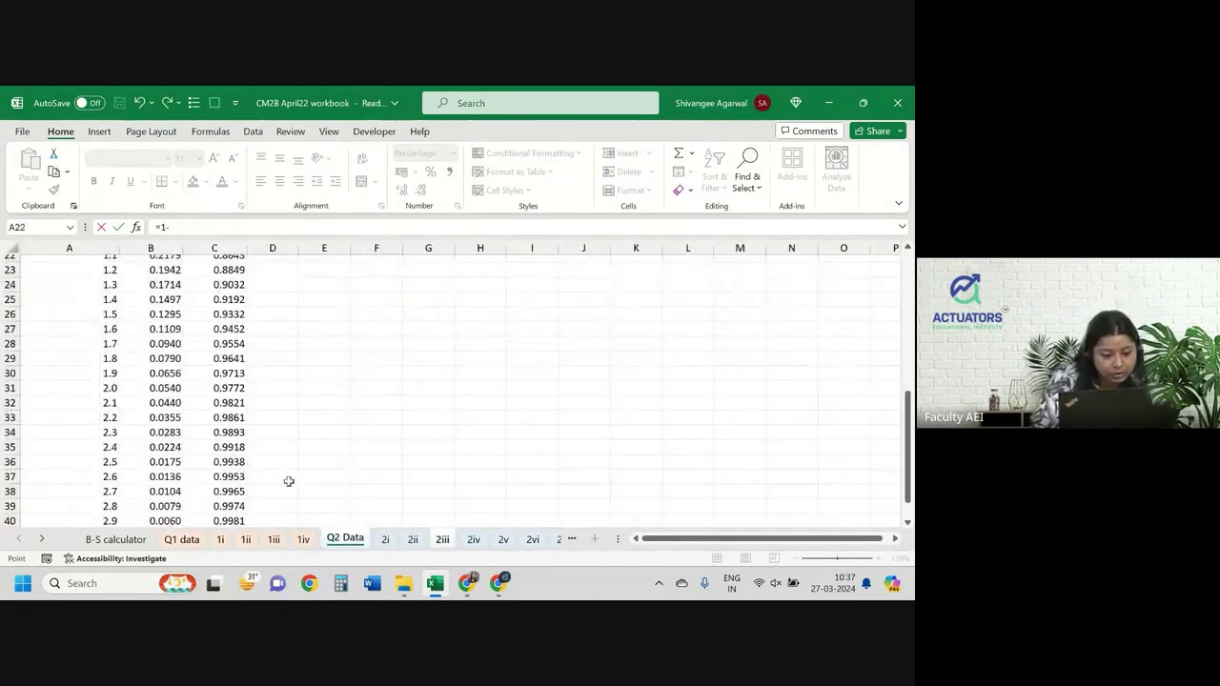
pyautogui.click(233, 403)
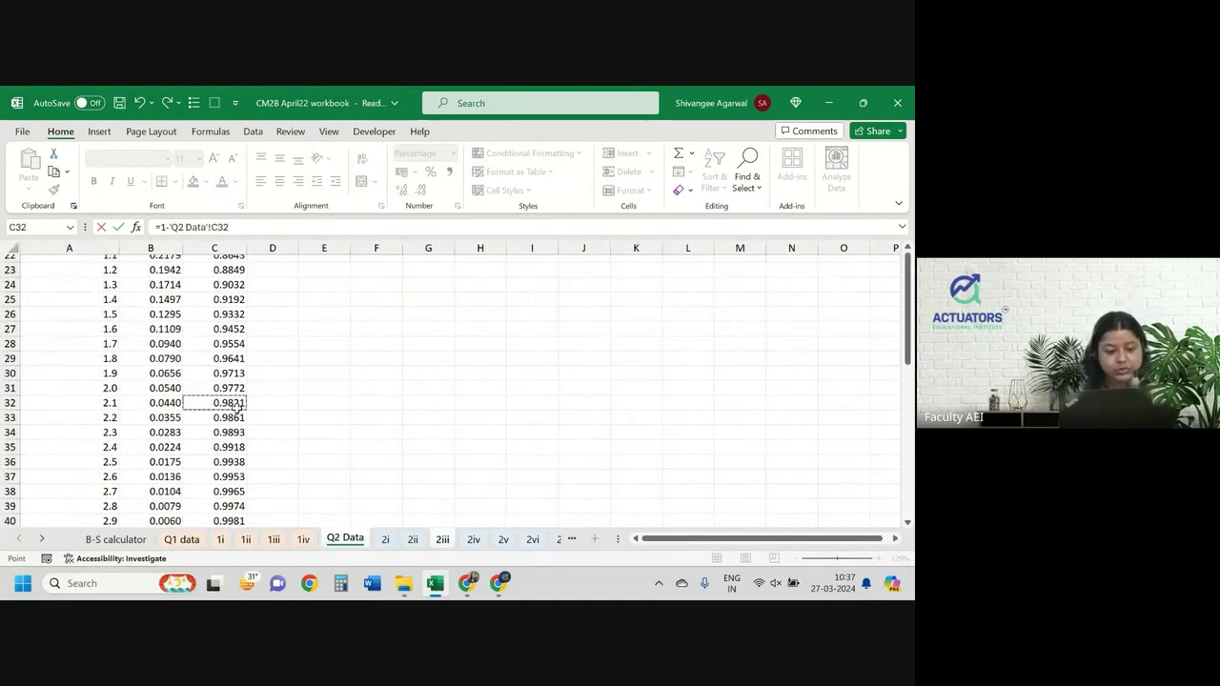
pyautogui.press('Return')
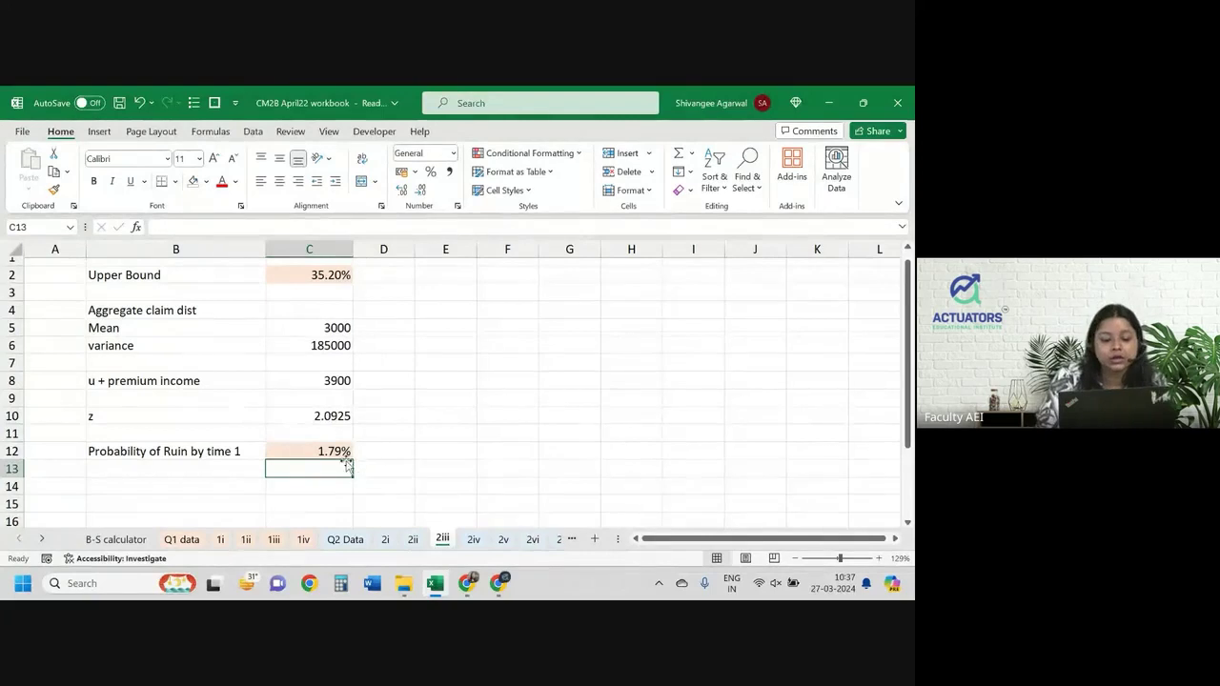
# - Reduce the displayed precision of the z value in C10 to one decimal place
pyautogui.click(324, 416)
pyautogui.click(405, 190)
pyautogui.click(405, 191)
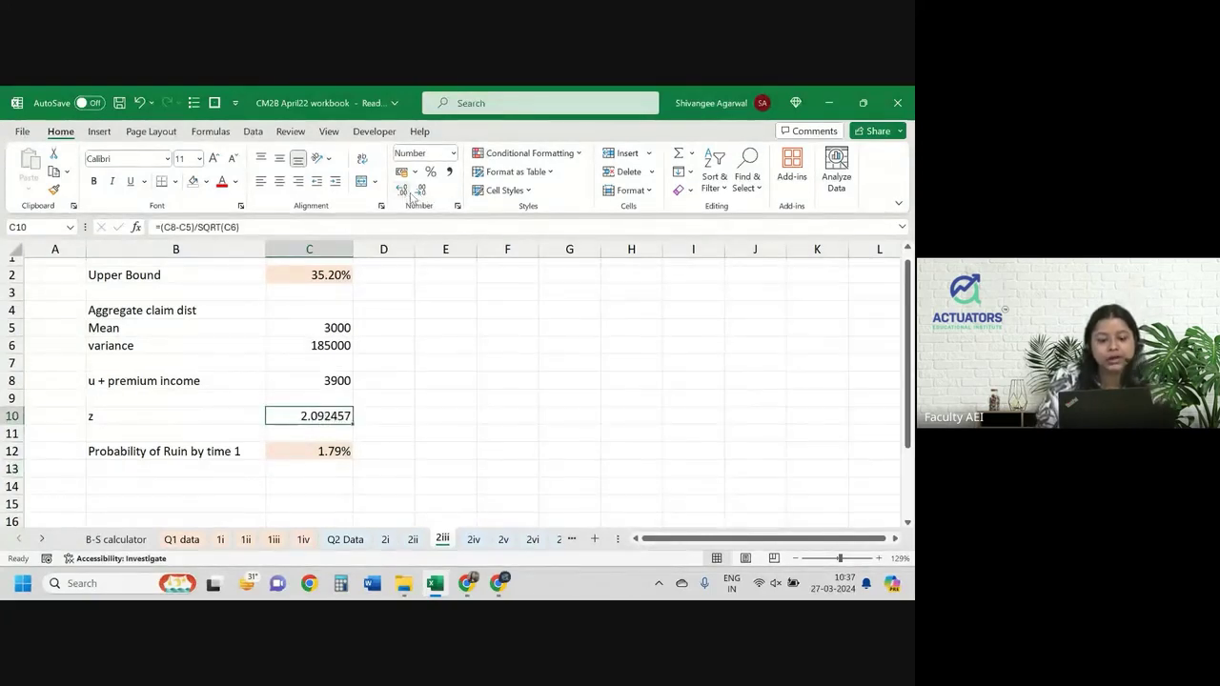
pyautogui.click(419, 191)
pyautogui.click(419, 192)
pyautogui.click(419, 192)
pyautogui.click(419, 192)
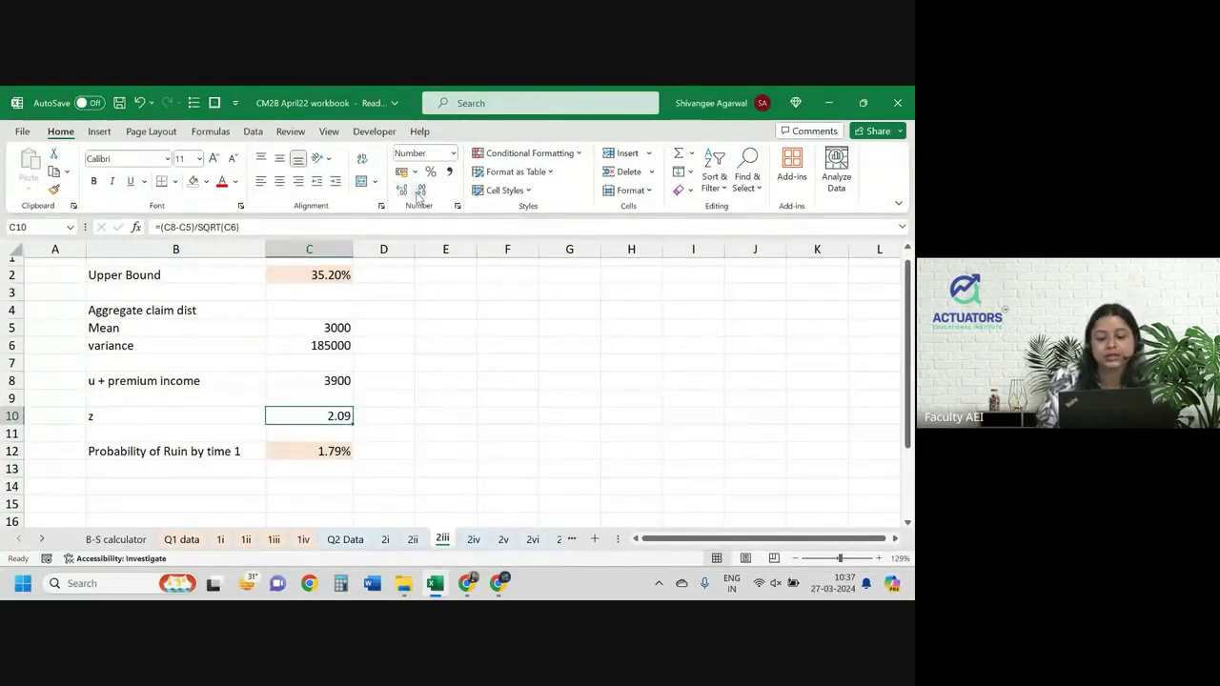
pyautogui.click(419, 192)
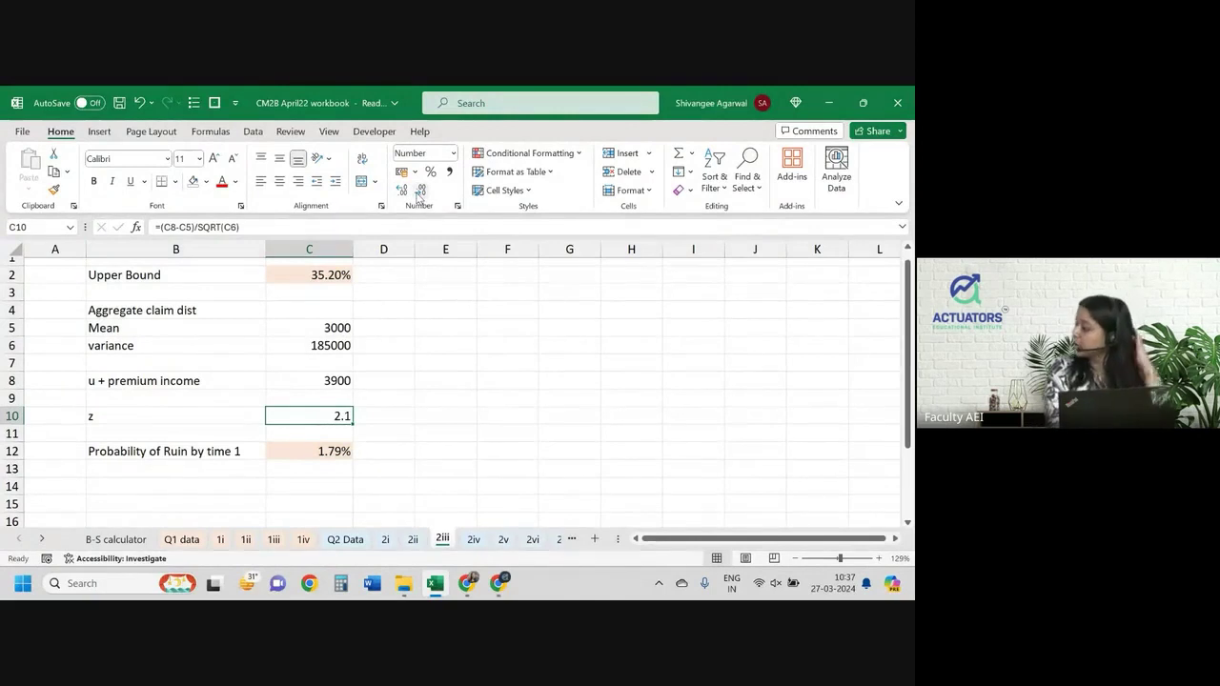
# - Review parts (iii) and (iv) of question 2 in the exam paper in Chrome, then return to the 2iii sheet in Excel
pyautogui.scroll(1, 392, 385)
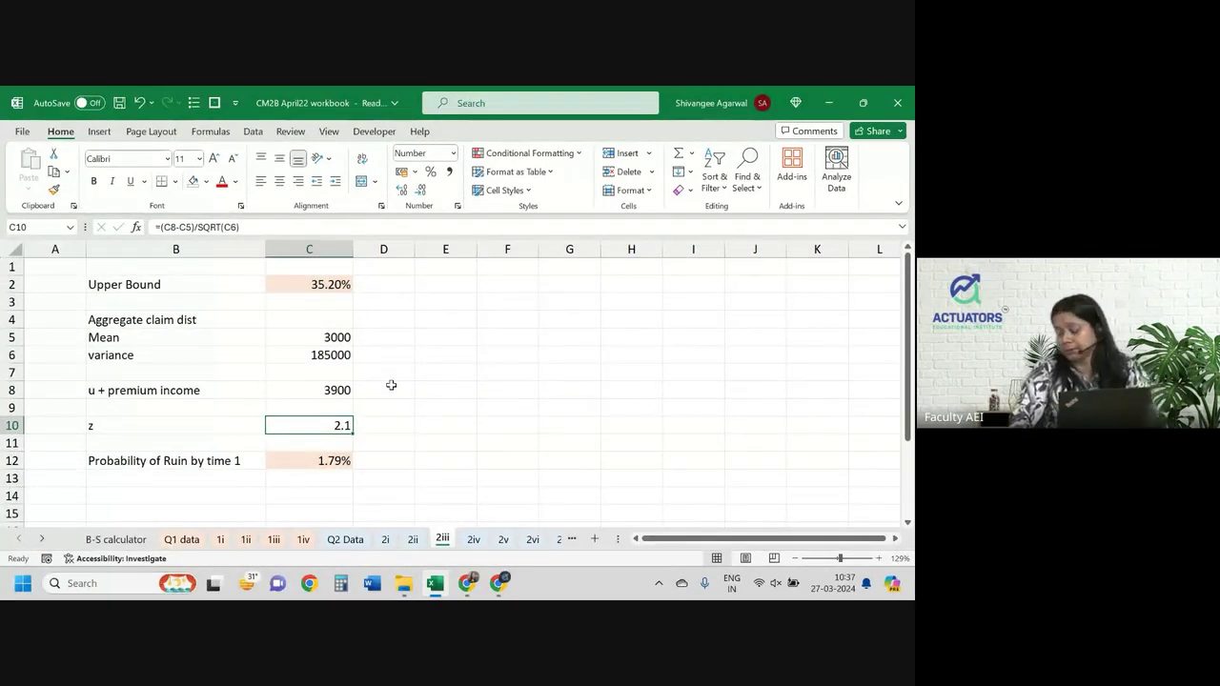
pyautogui.hotkey('alt', 'Tab')
pyautogui.scroll(-1, 391, 385)
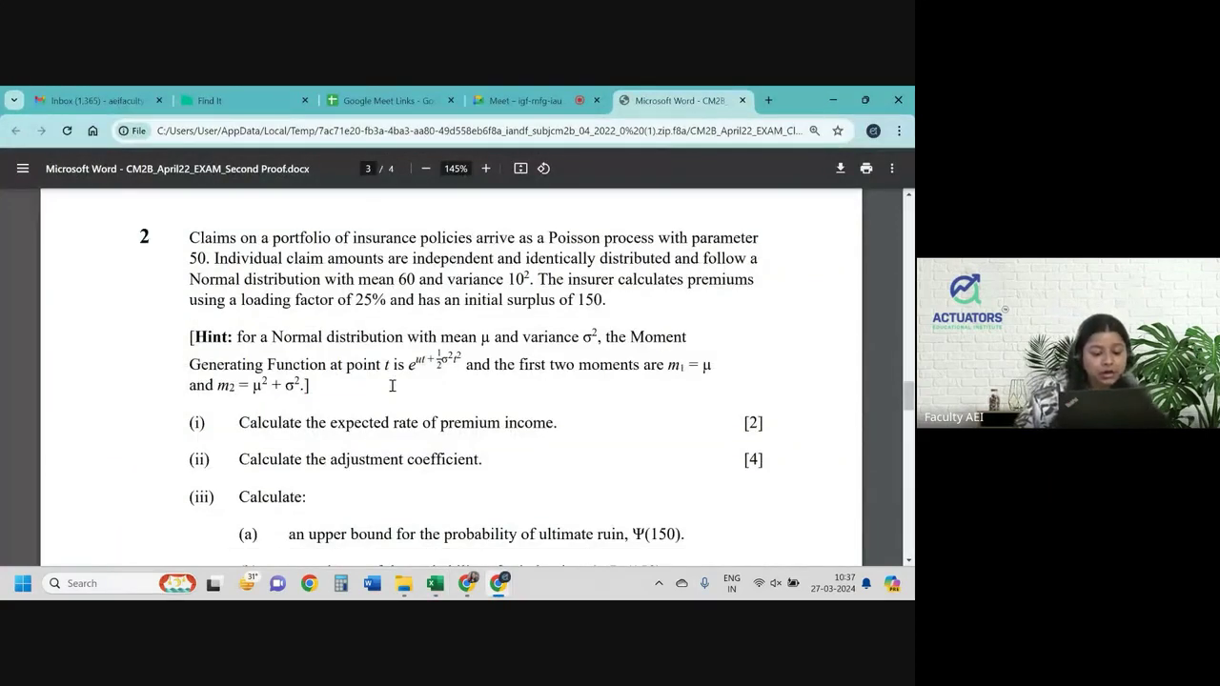
pyautogui.scroll(-5, 391, 385)
pyautogui.hotkey('alt', 'Tab')
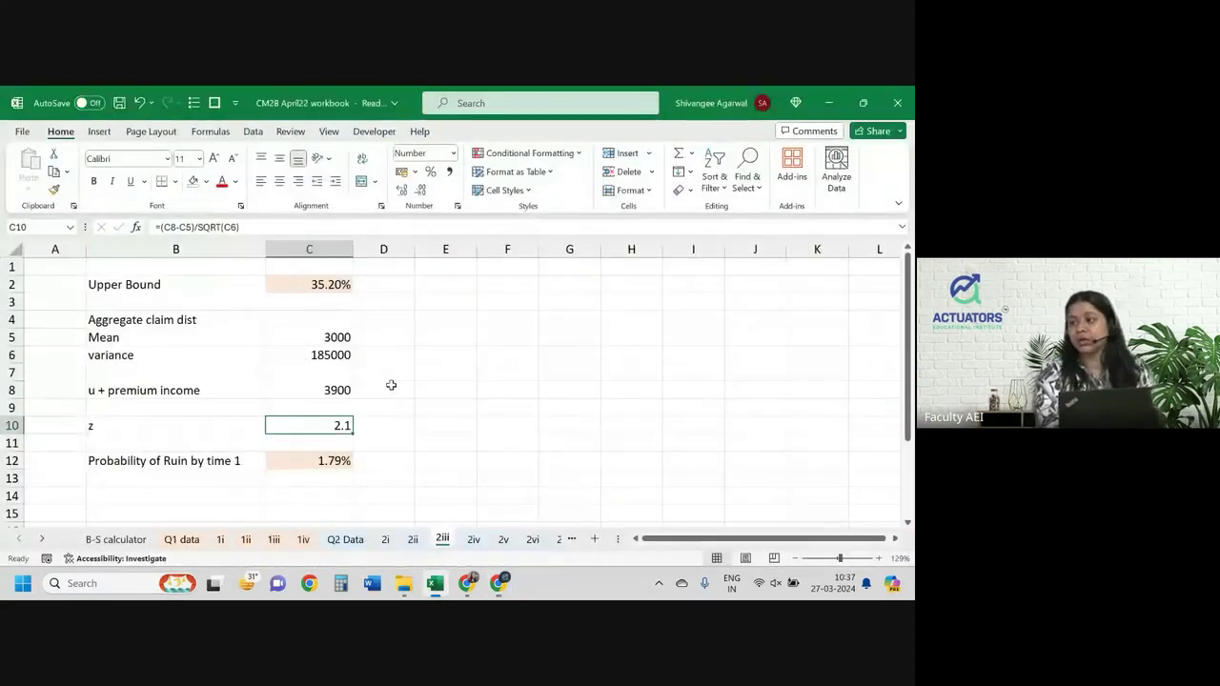
pyautogui.hotkey('alt', 'Tab')
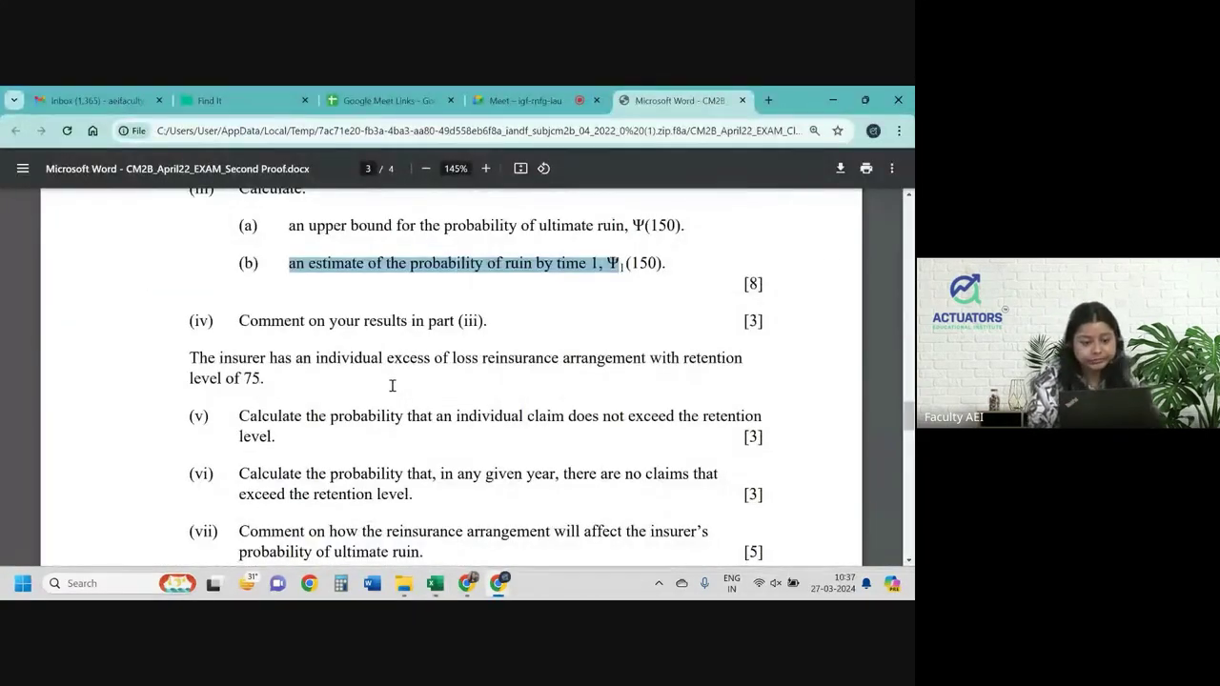
pyautogui.hotkey('alt', 'Tab')
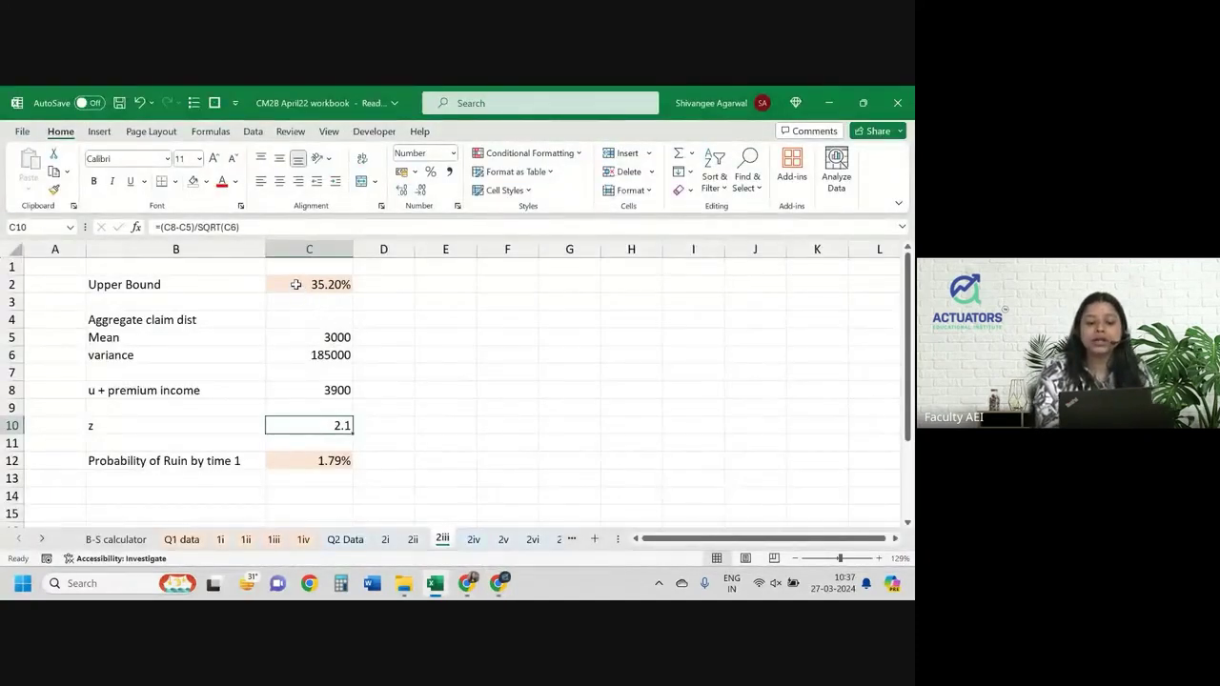
# - Compare the upper bound in C2 with the probability of ruin in C12, then check part (iv) onwards in the Chrome exam paper
pyautogui.click(296, 284)
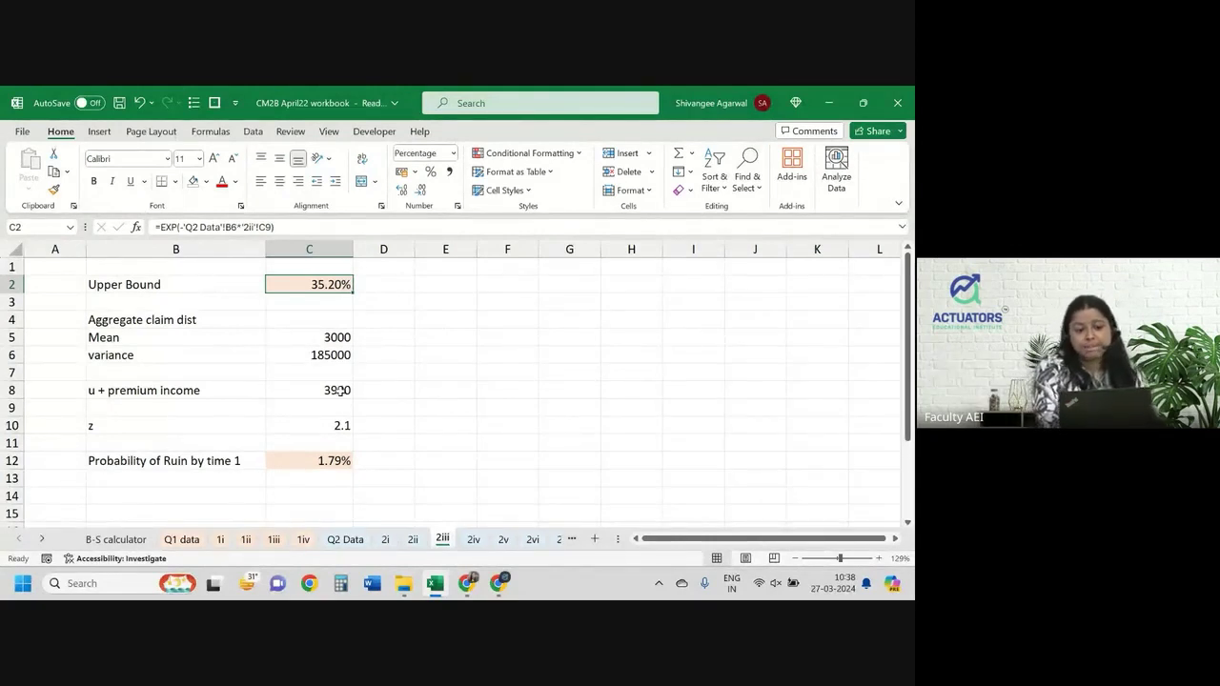
pyautogui.click(329, 464)
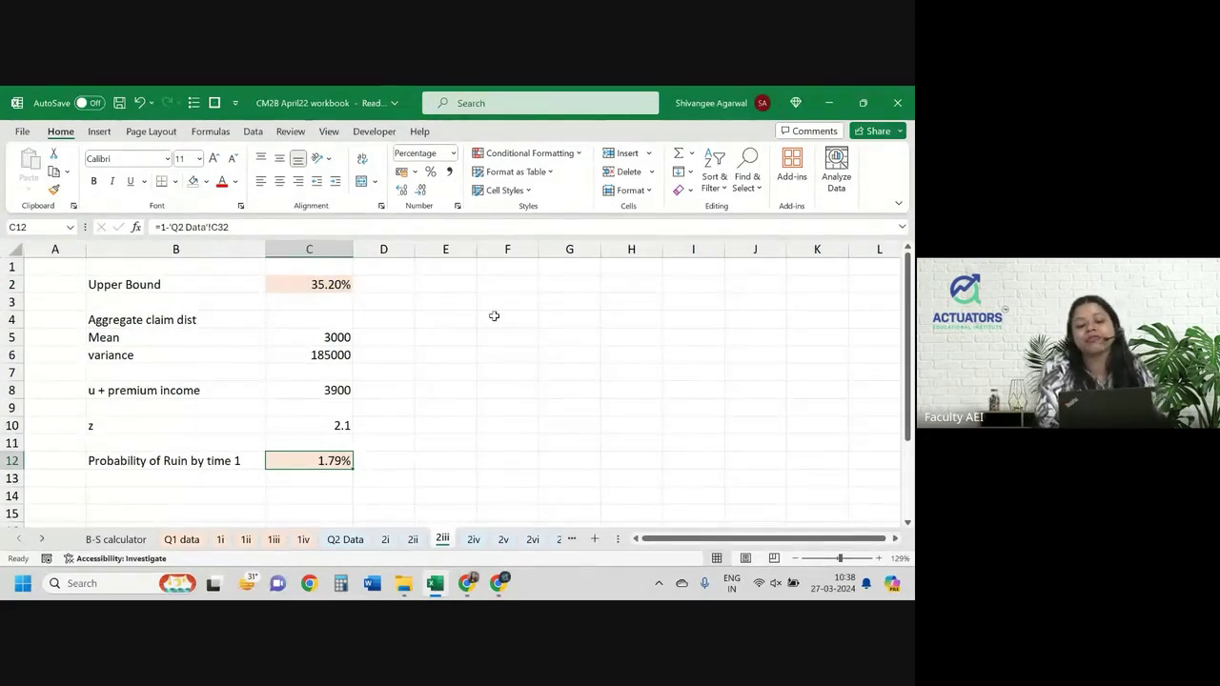
pyautogui.click(338, 287)
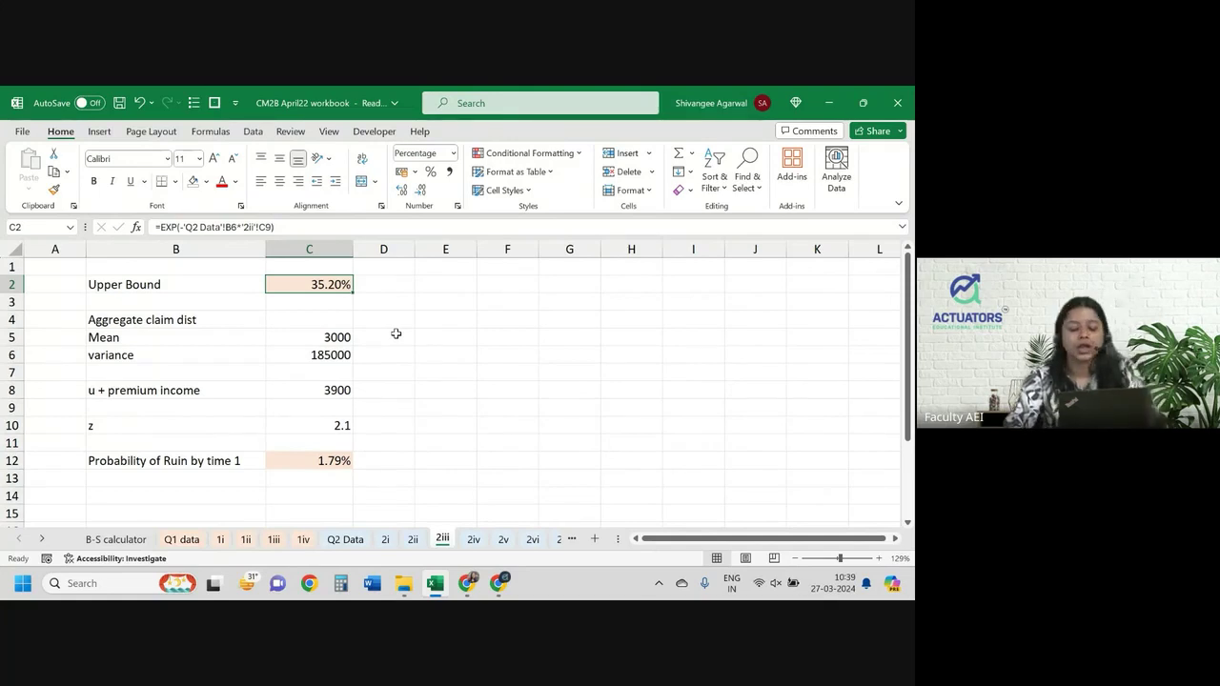
pyautogui.hotkey('alt', 'Tab')
pyautogui.scroll(-1, 397, 334)
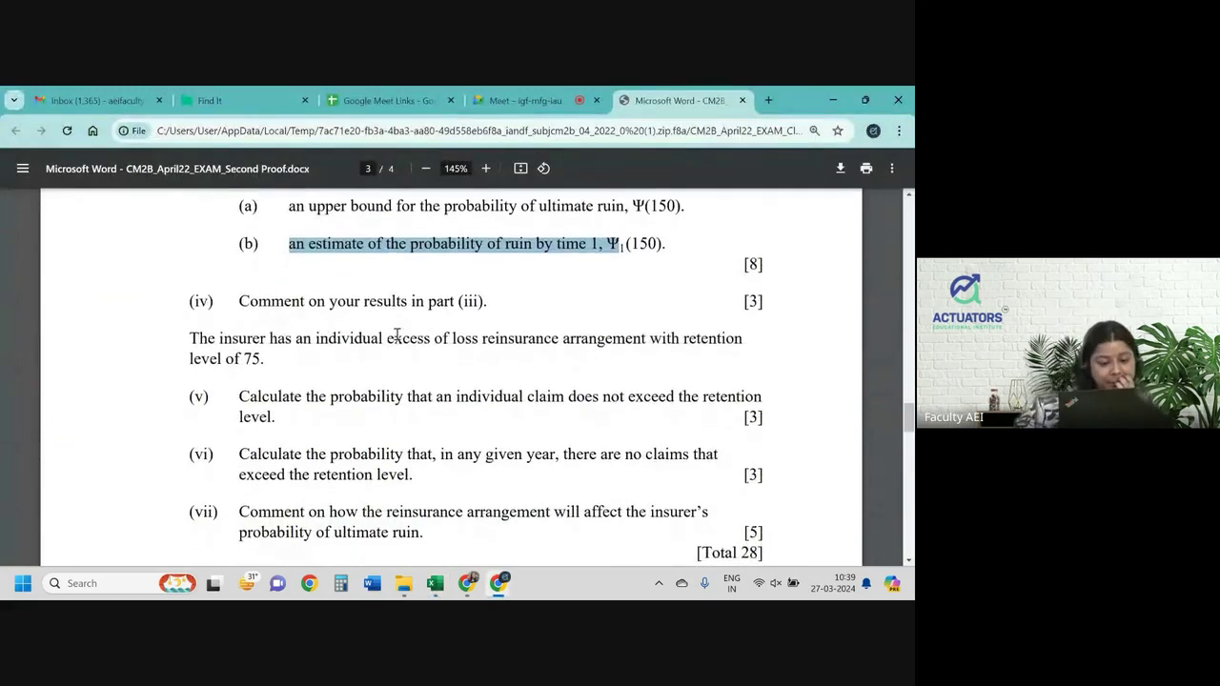
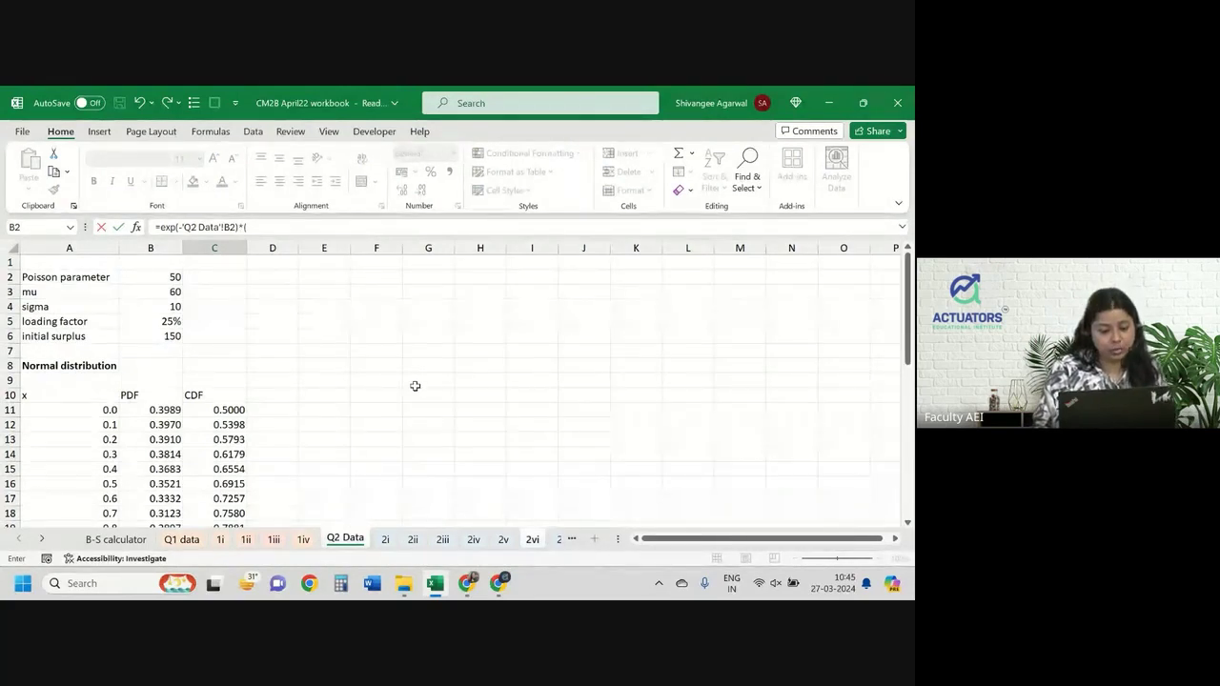
pyautogui.click(156, 277)
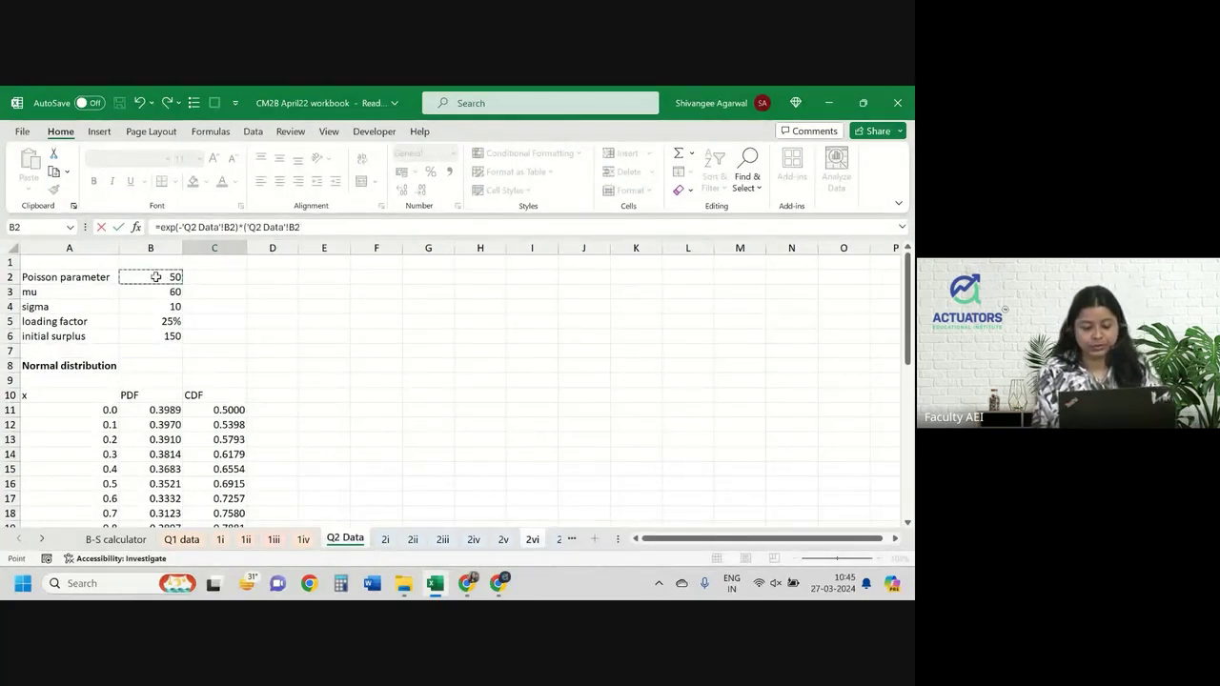
pyautogui.press('BackSpace')
pyautogui.press('BackSpace')
pyautogui.press('BackSpace')
pyautogui.press('BackSpace')
pyautogui.press('BackSpace')
pyautogui.press('BackSpace')
pyautogui.press('BackSpace')
pyautogui.press('BackSpace')
pyautogui.press('BackSpace')
pyautogui.press('BackSpace')
pyautogui.press('BackSpace')
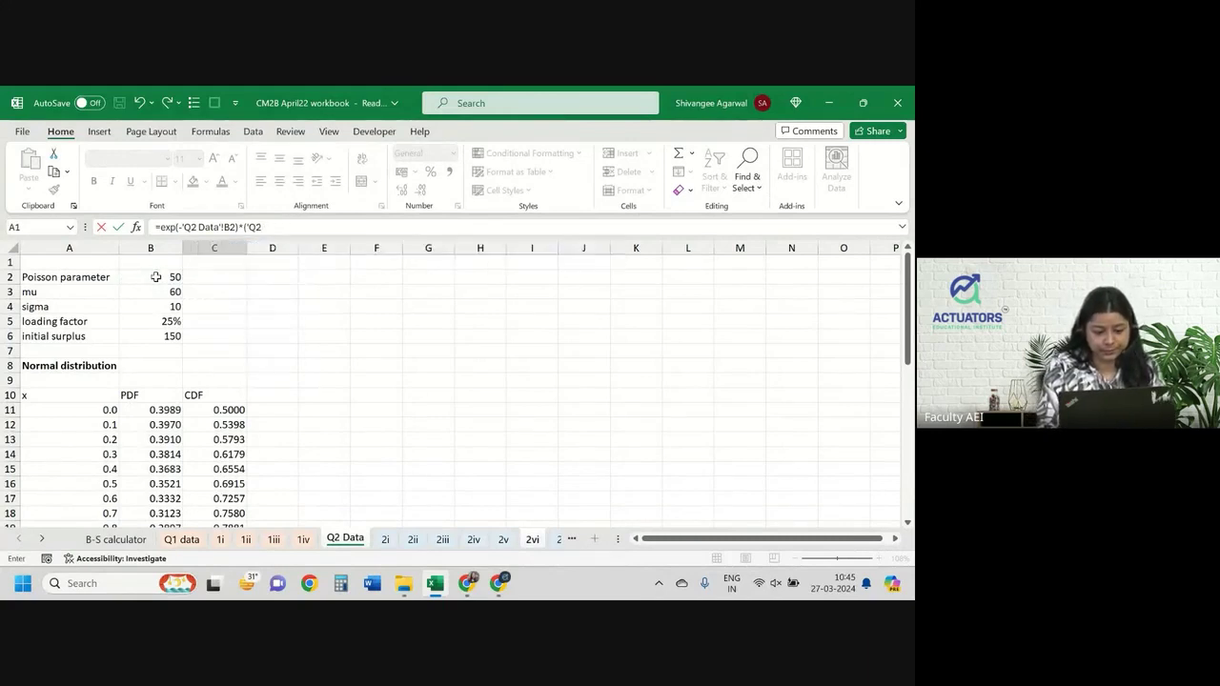
# - Complete the probability of no claims above the retention limit in 2vi C2 as =EXP(-'Q2 Data'!B2)*EXP('Q2 Data'!B2*'2v'!C8)
pyautogui.write('exp(')
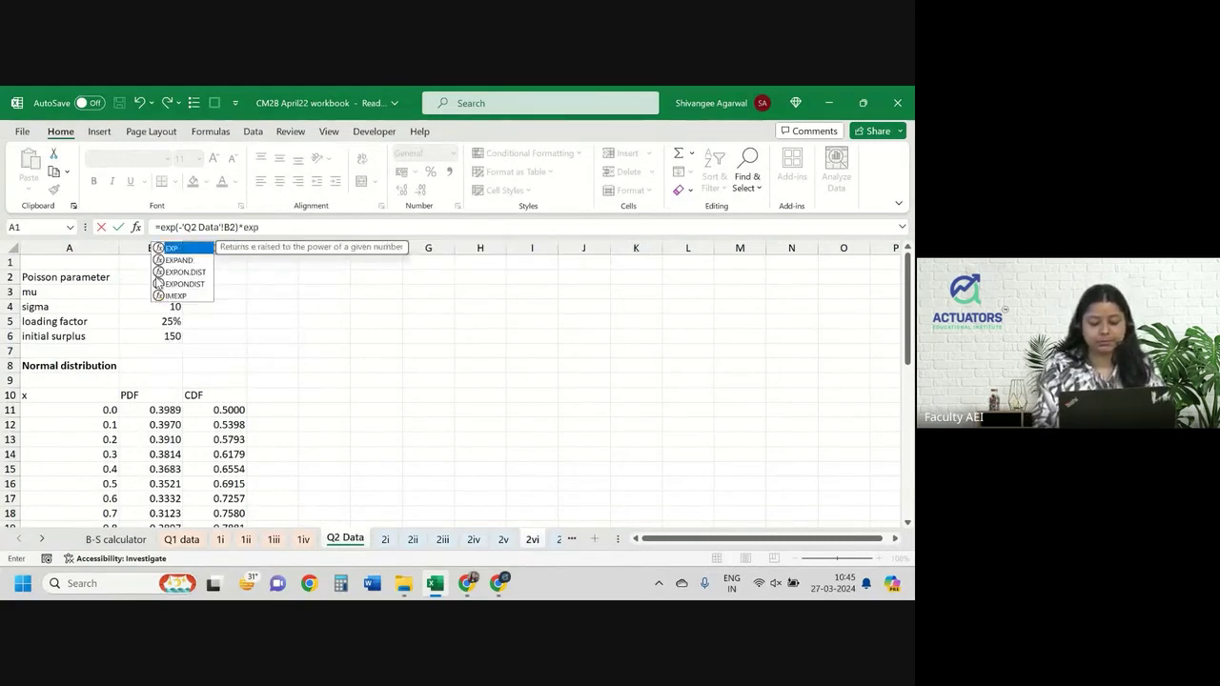
pyautogui.click(164, 278)
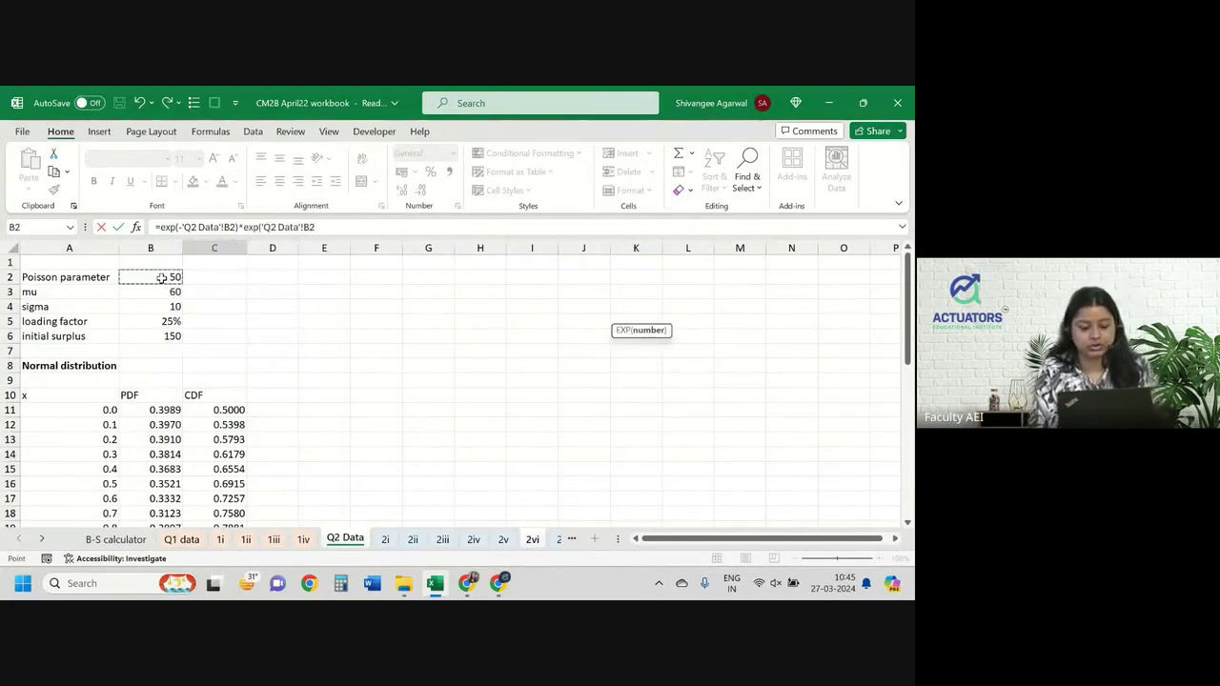
pyautogui.write('*')
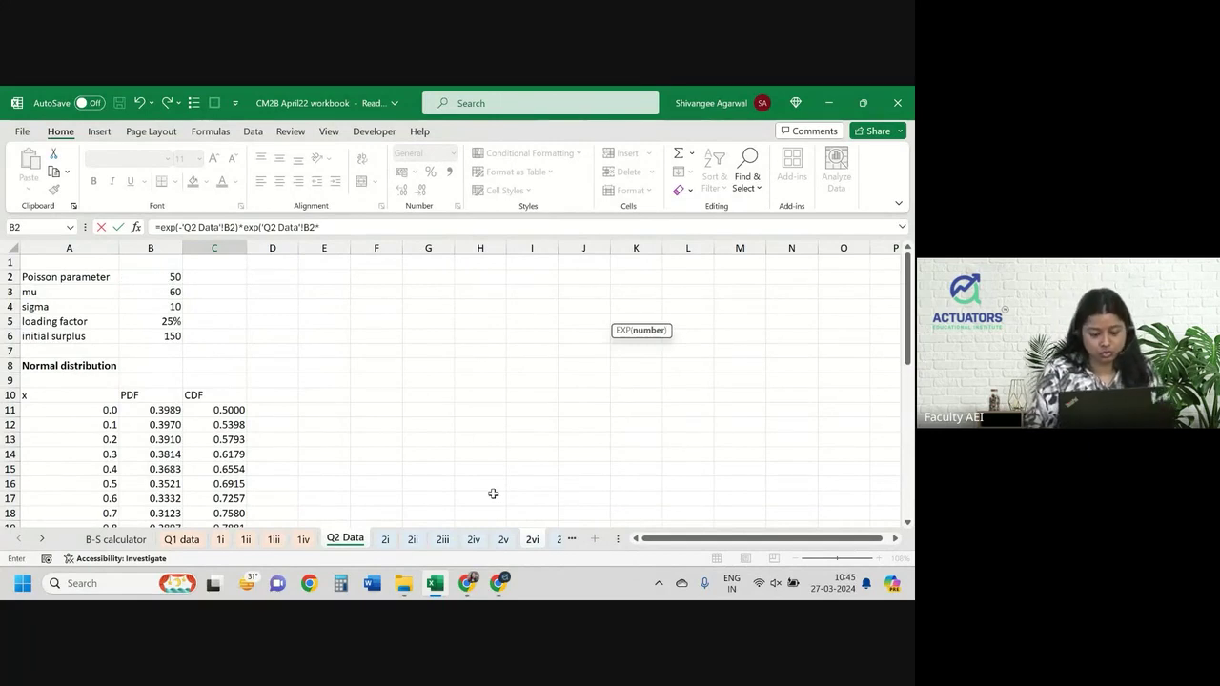
pyautogui.click(503, 539)
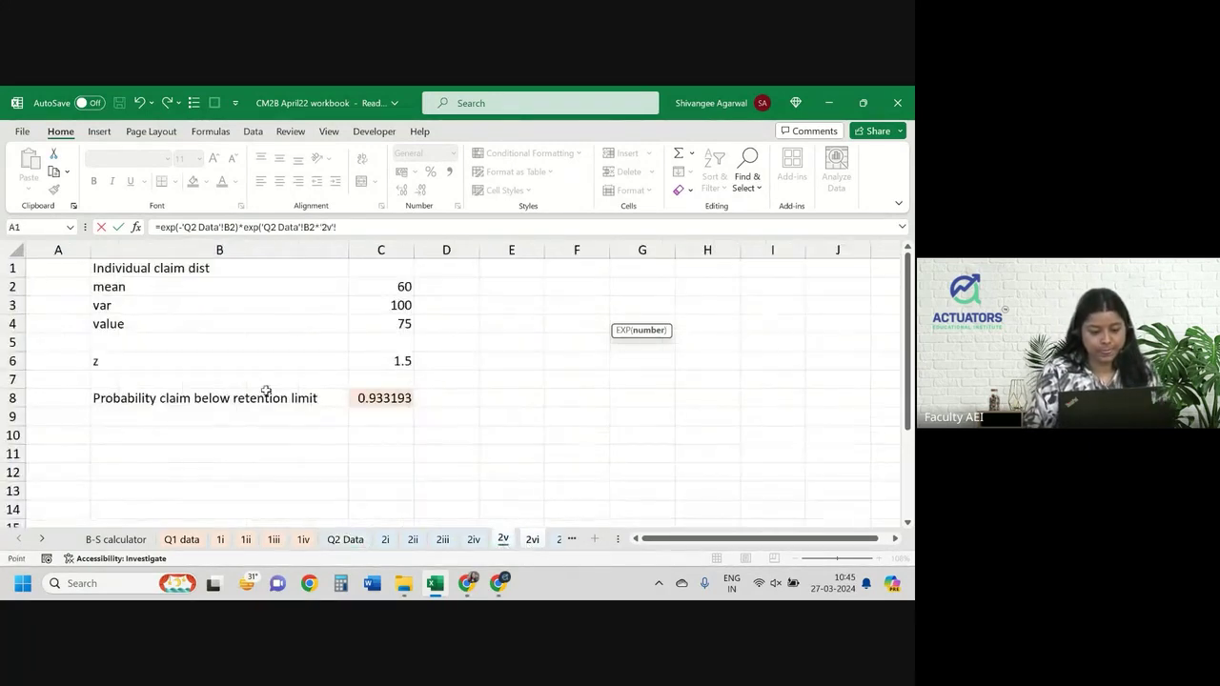
pyautogui.click(402, 398)
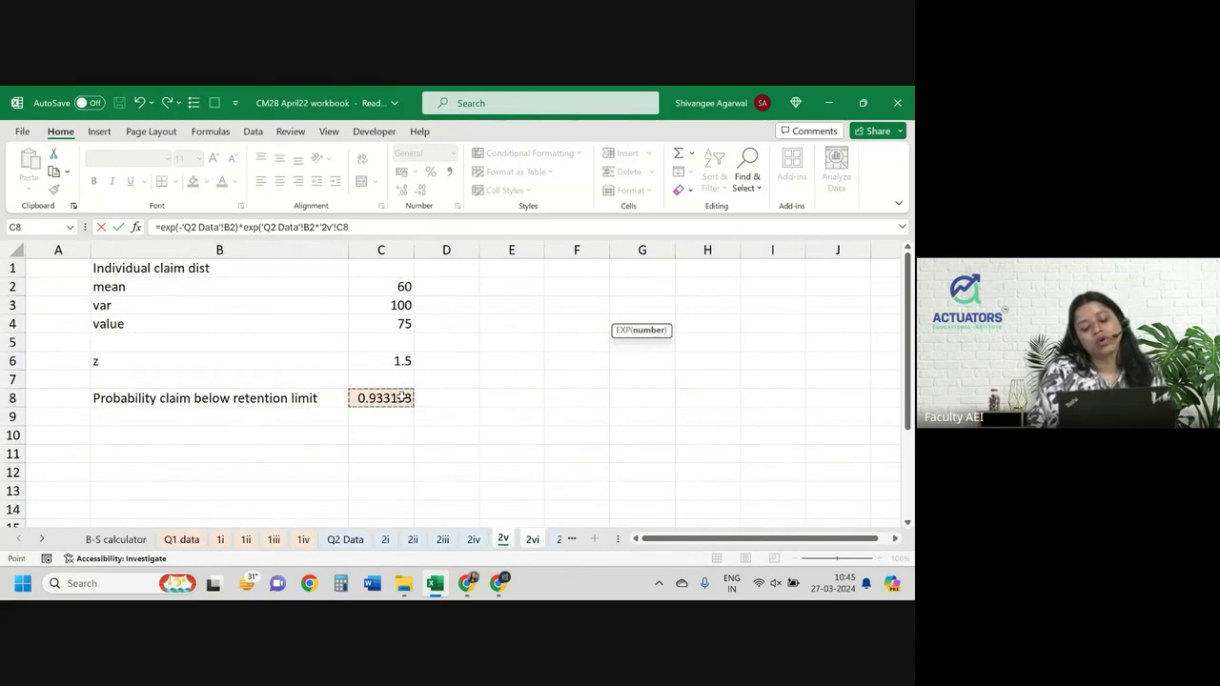
pyautogui.press('Return')
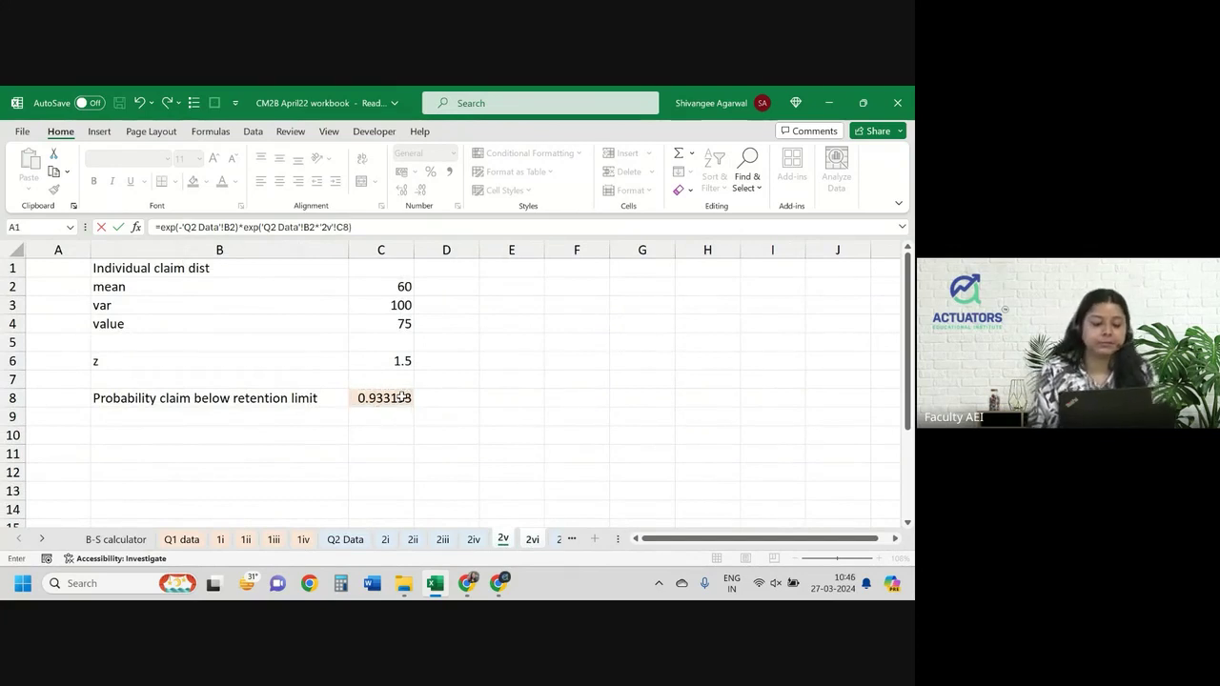
pyautogui.press('Up')
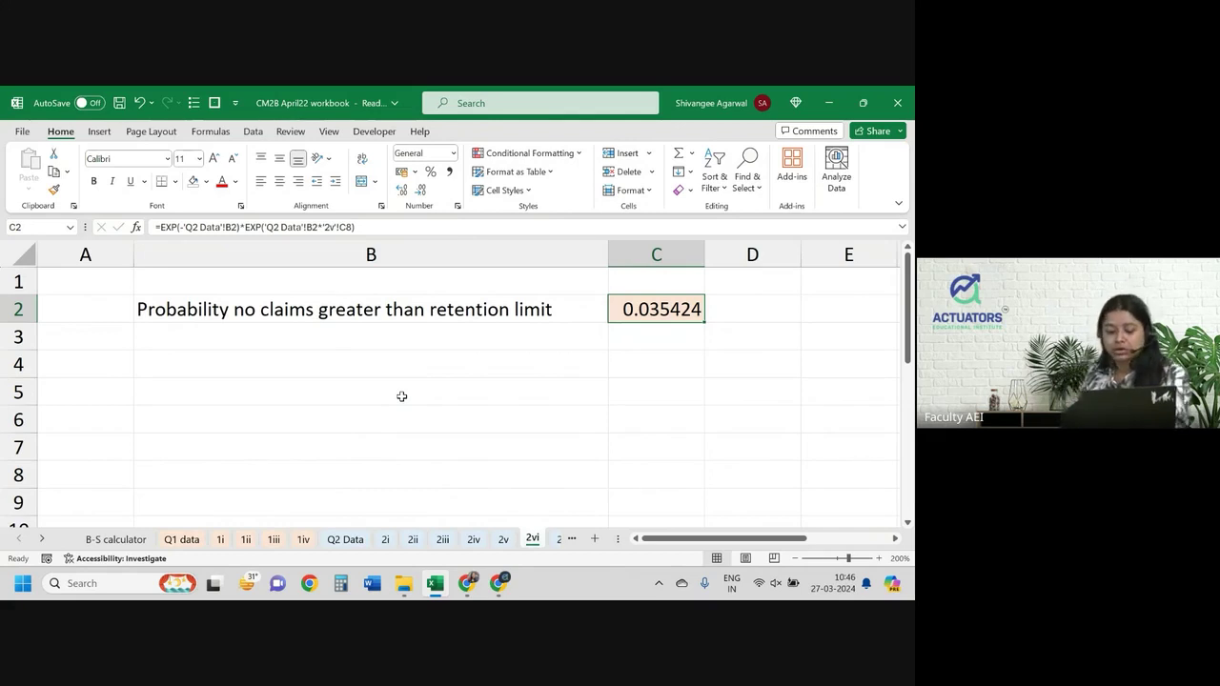
# - Switch to the exam paper in Chrome and reread the wording of question 2 parts (vi) and (vii)
pyautogui.hotkey('alt', 'Tab')
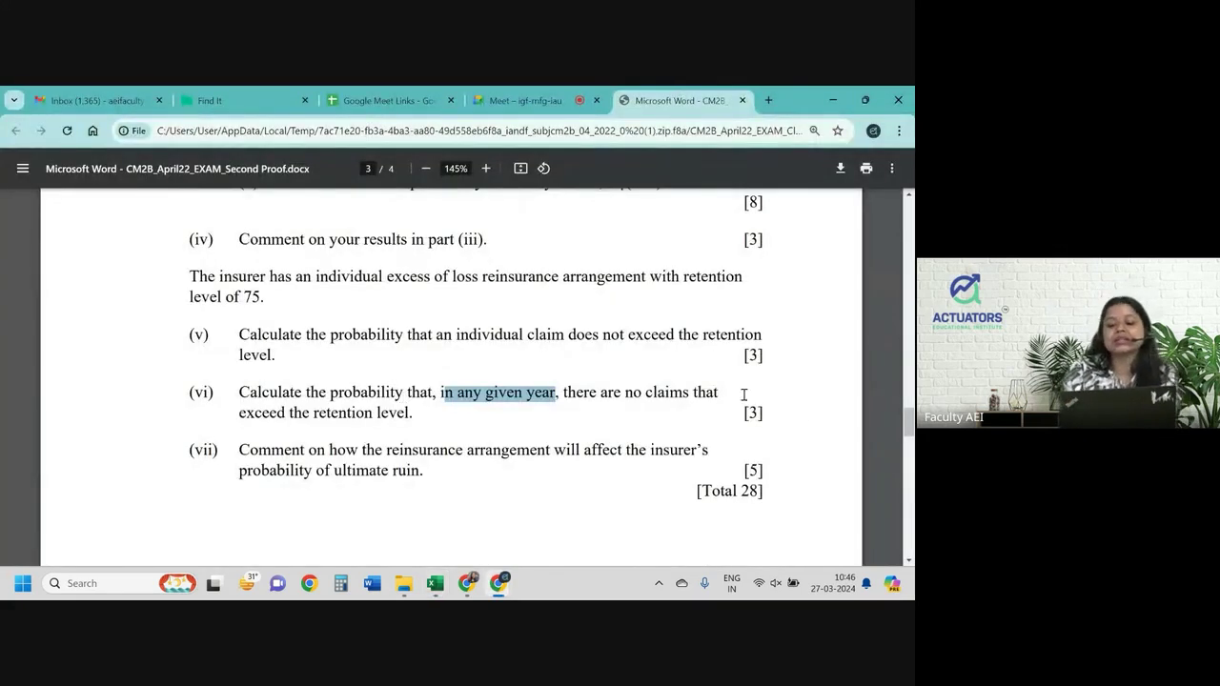
pyautogui.moveTo(624, 394); pyautogui.dragTo(715, 391)
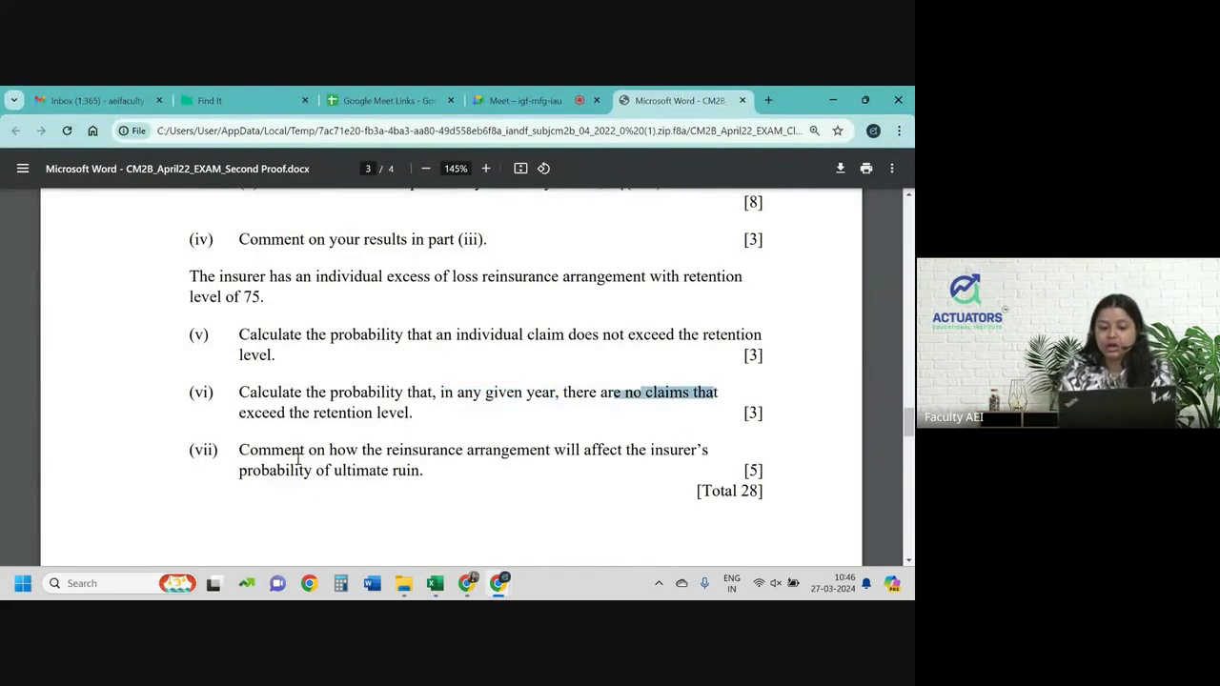
pyautogui.moveTo(294, 453); pyautogui.dragTo(450, 484)
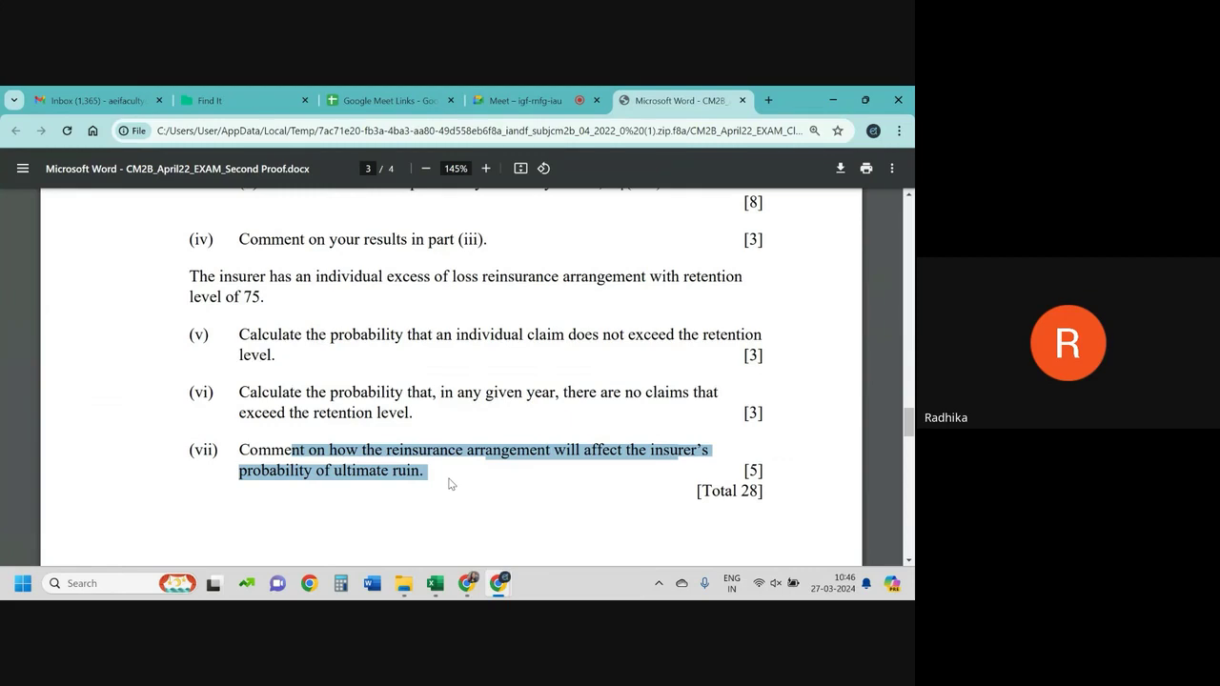
pyautogui.moveTo(568, 393); pyautogui.dragTo(485, 393)
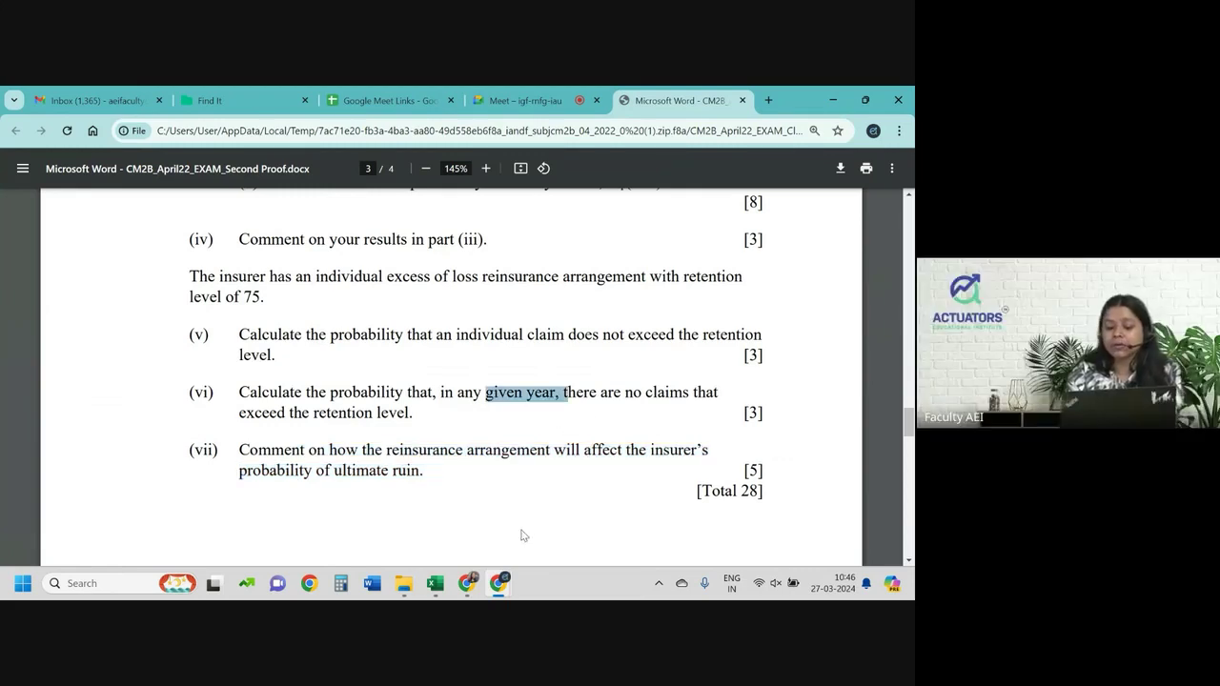
# - Return to the Excel workbook and examine both exponential terms of the C2 formula on sheet 2vi, leaving the formula unedited
pyautogui.click(441, 588)
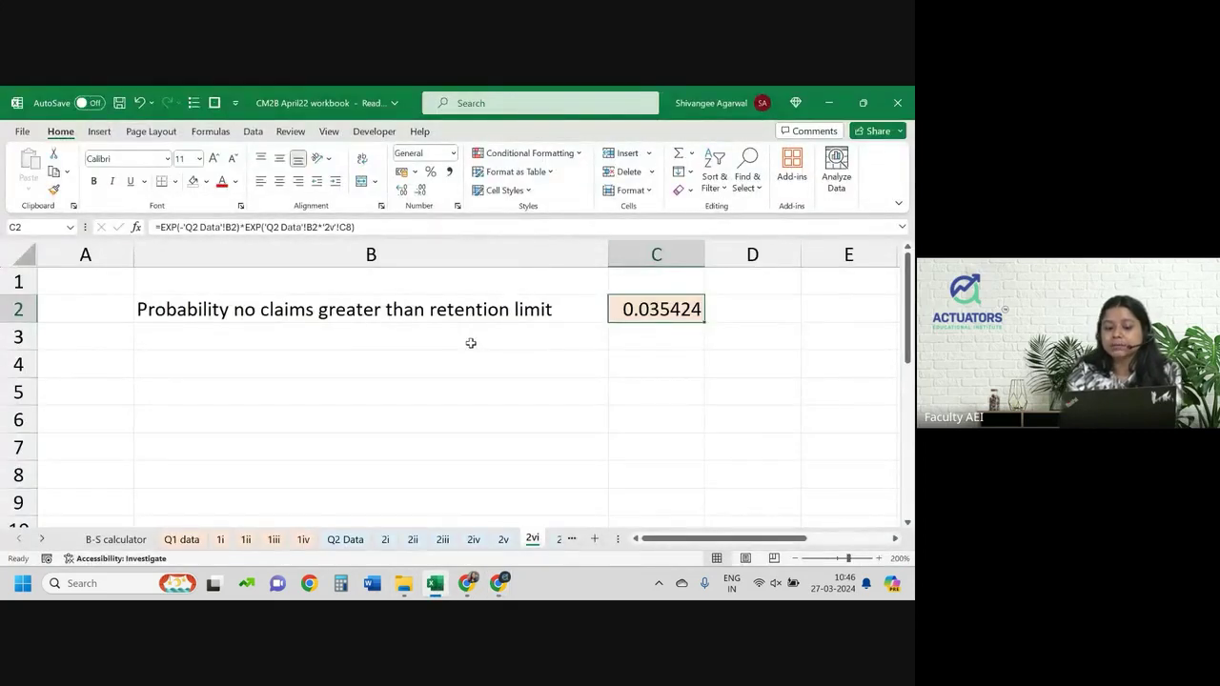
pyautogui.click(219, 312)
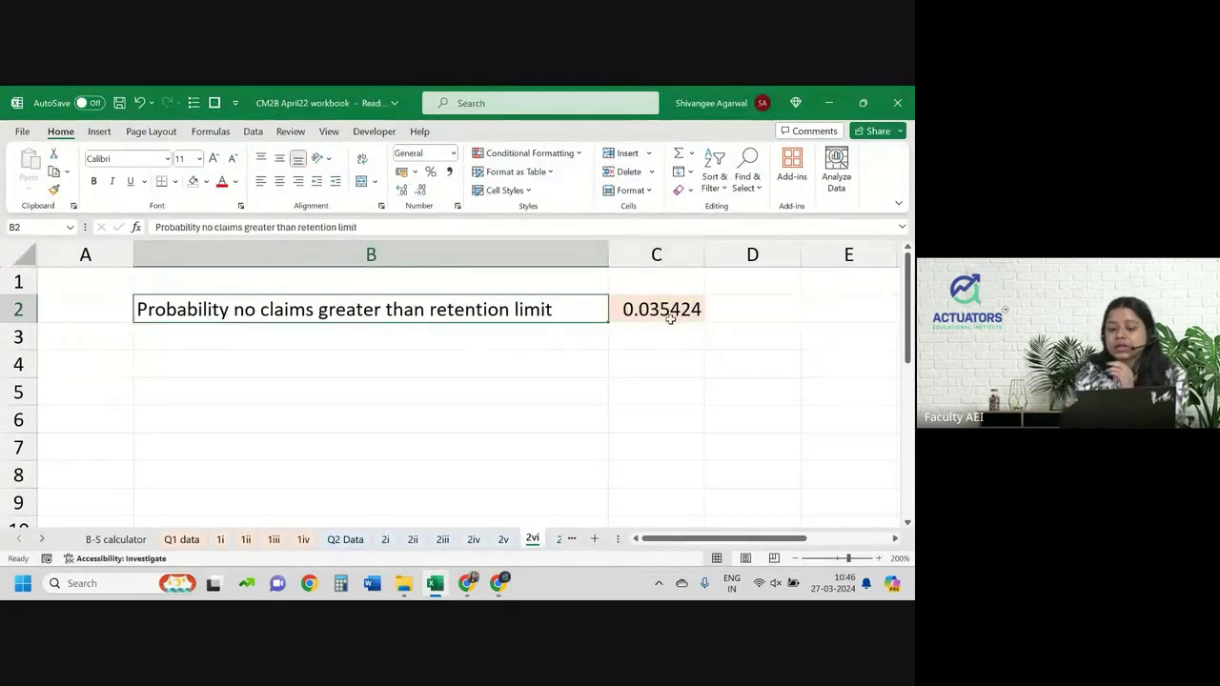
pyautogui.click(670, 319)
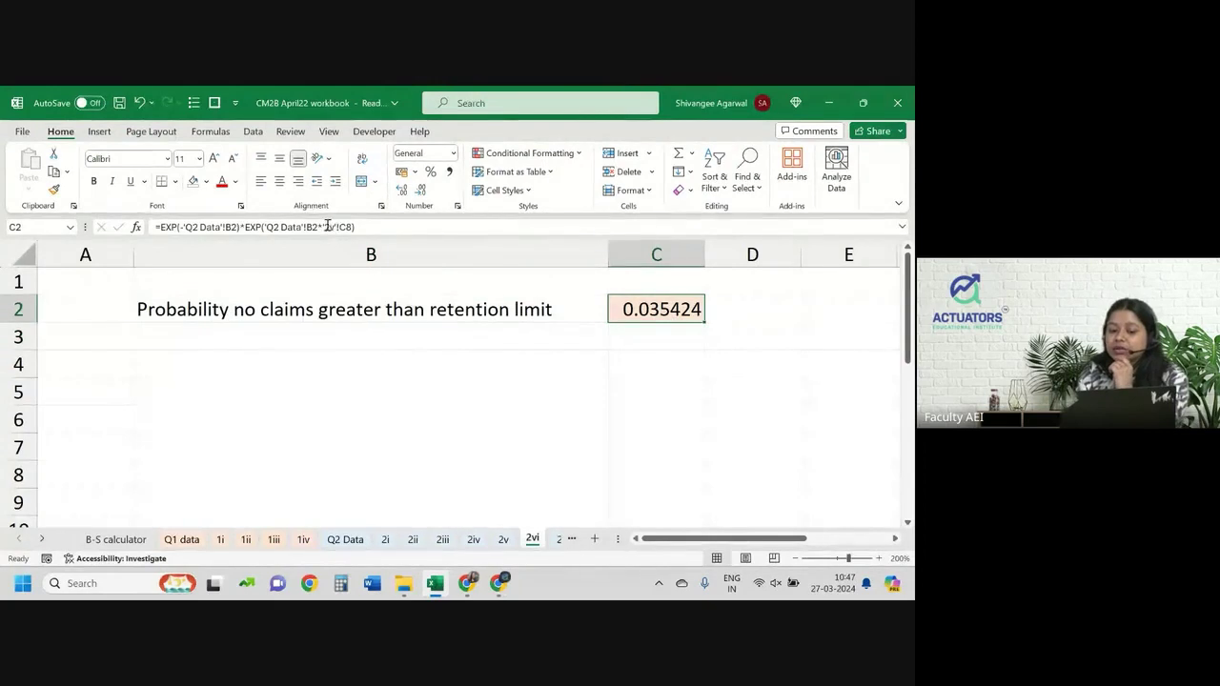
pyautogui.moveTo(325, 227); pyautogui.dragTo(356, 226)
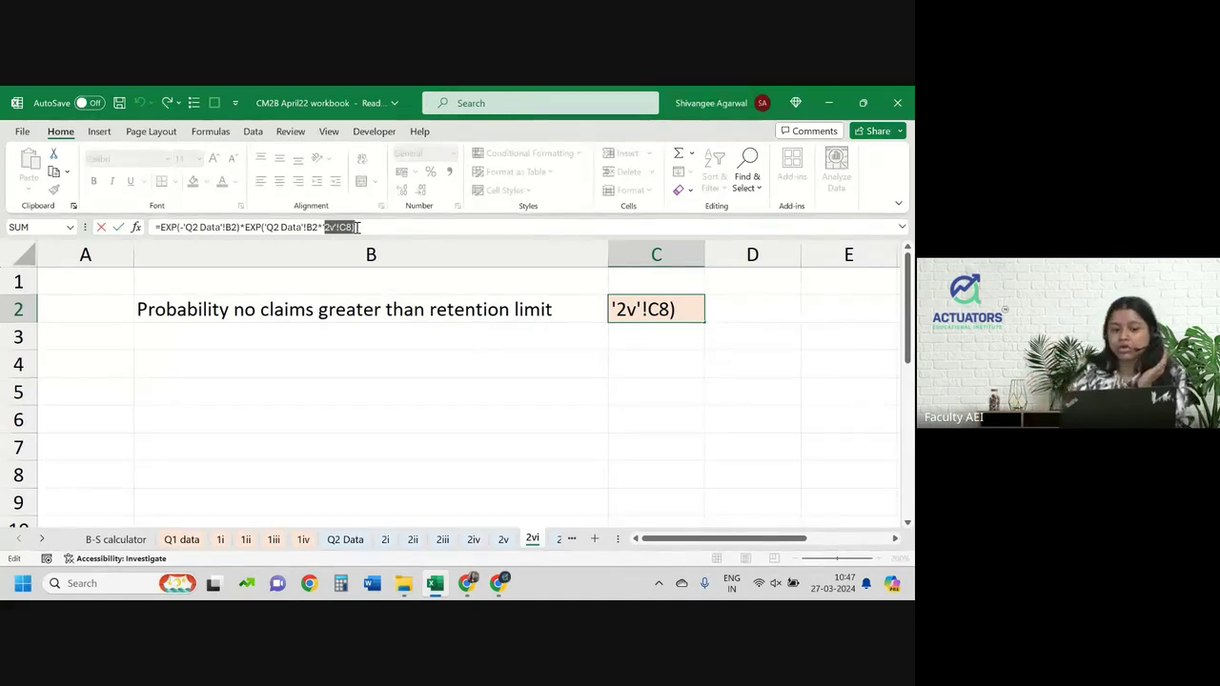
pyautogui.moveTo(160, 227); pyautogui.dragTo(260, 231)
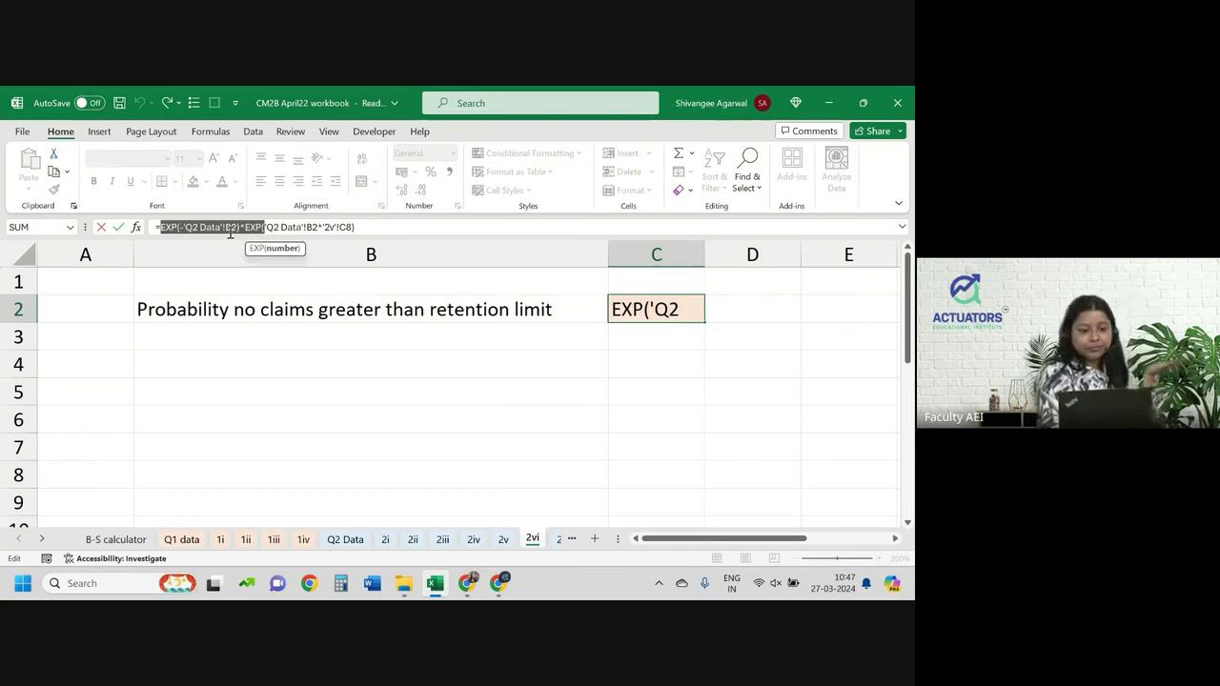
pyautogui.click(229, 228)
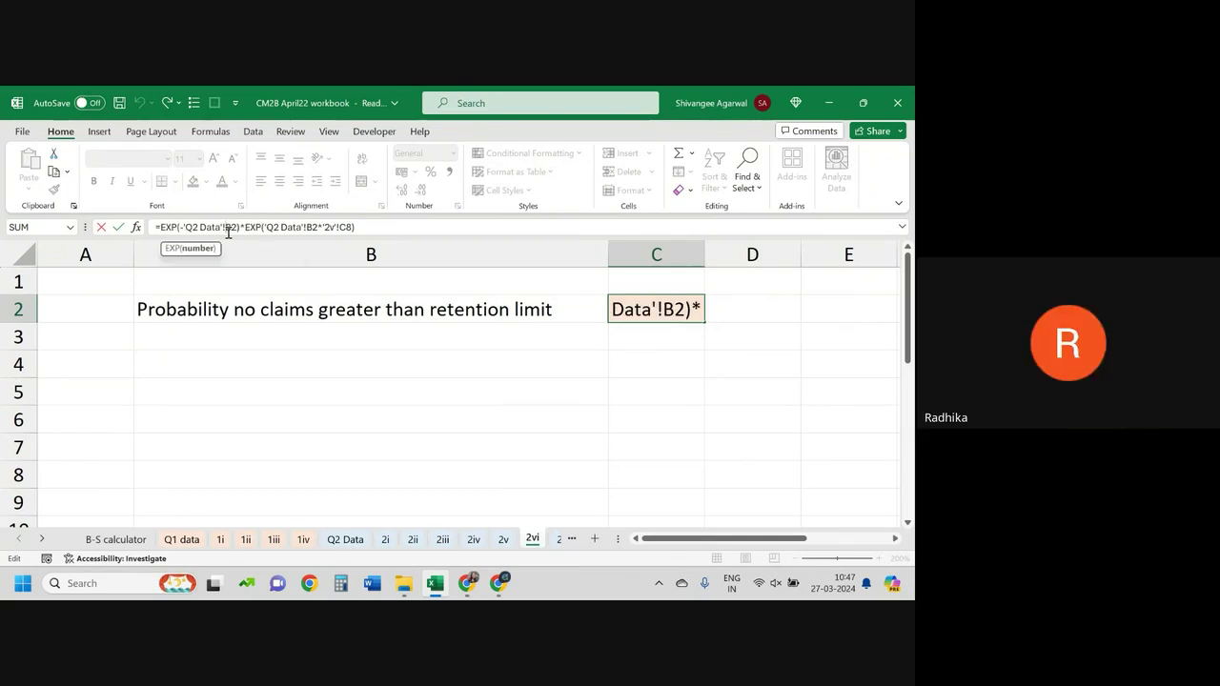
pyautogui.moveTo(244, 228); pyautogui.dragTo(393, 227)
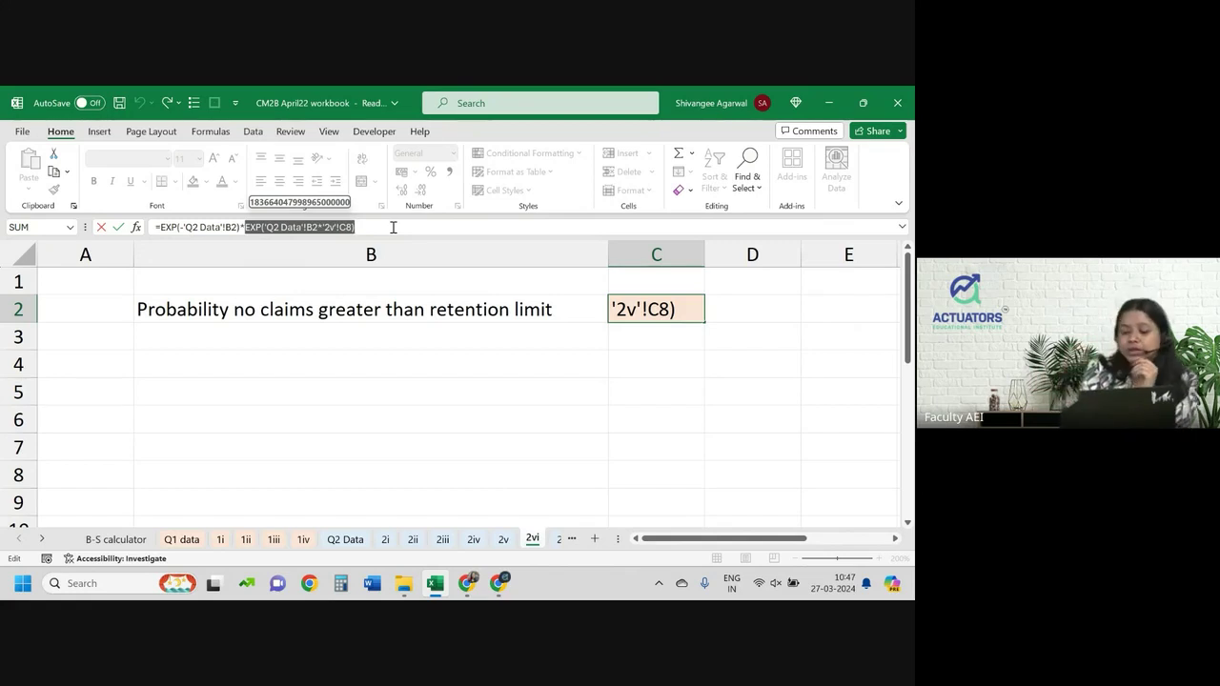
pyautogui.press('Return')
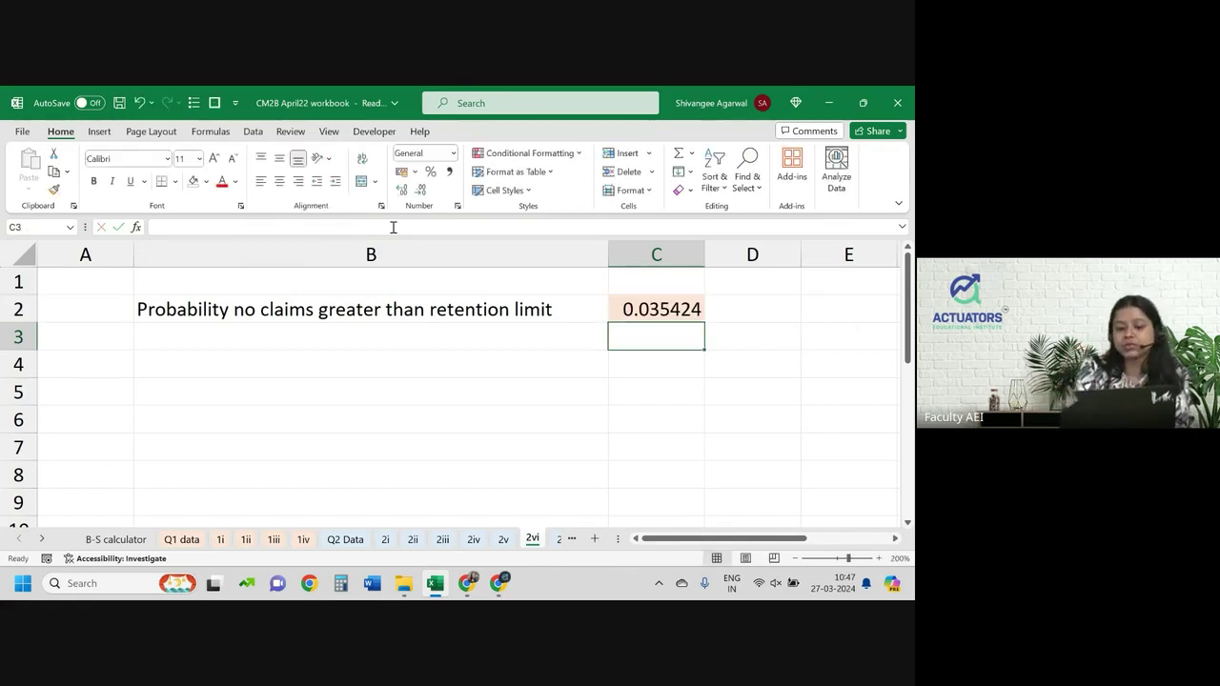
pyautogui.click(673, 289)
pyautogui.click(669, 306)
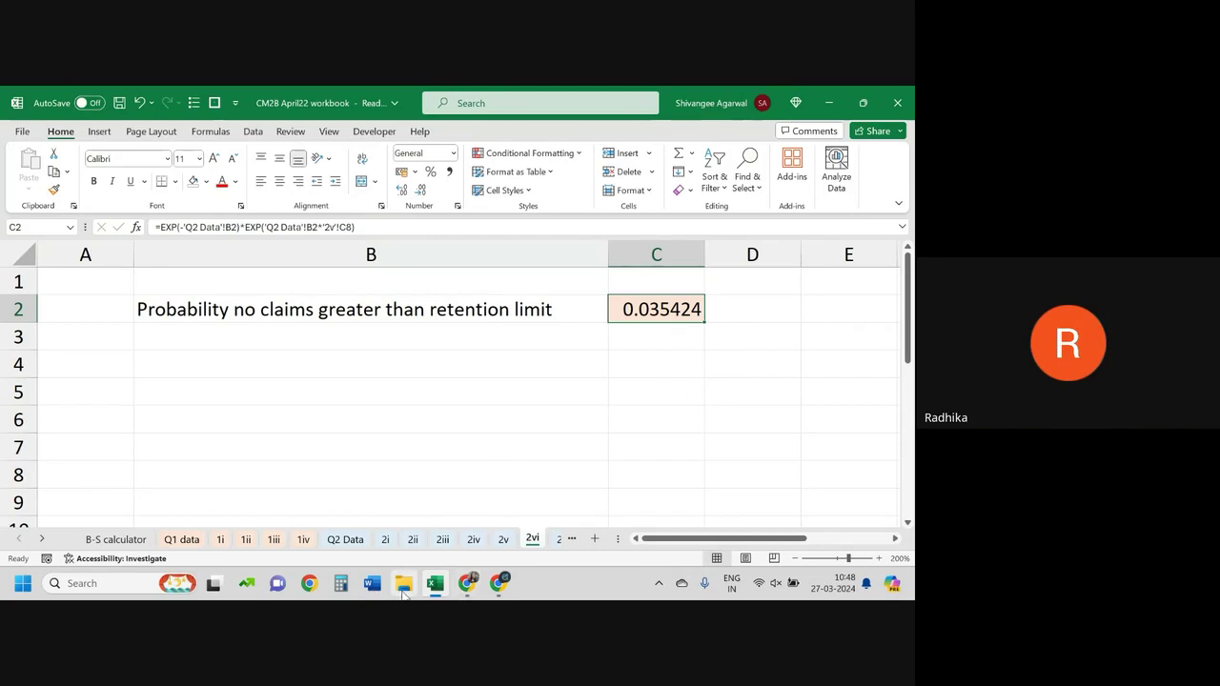
pyautogui.click(604, 339)
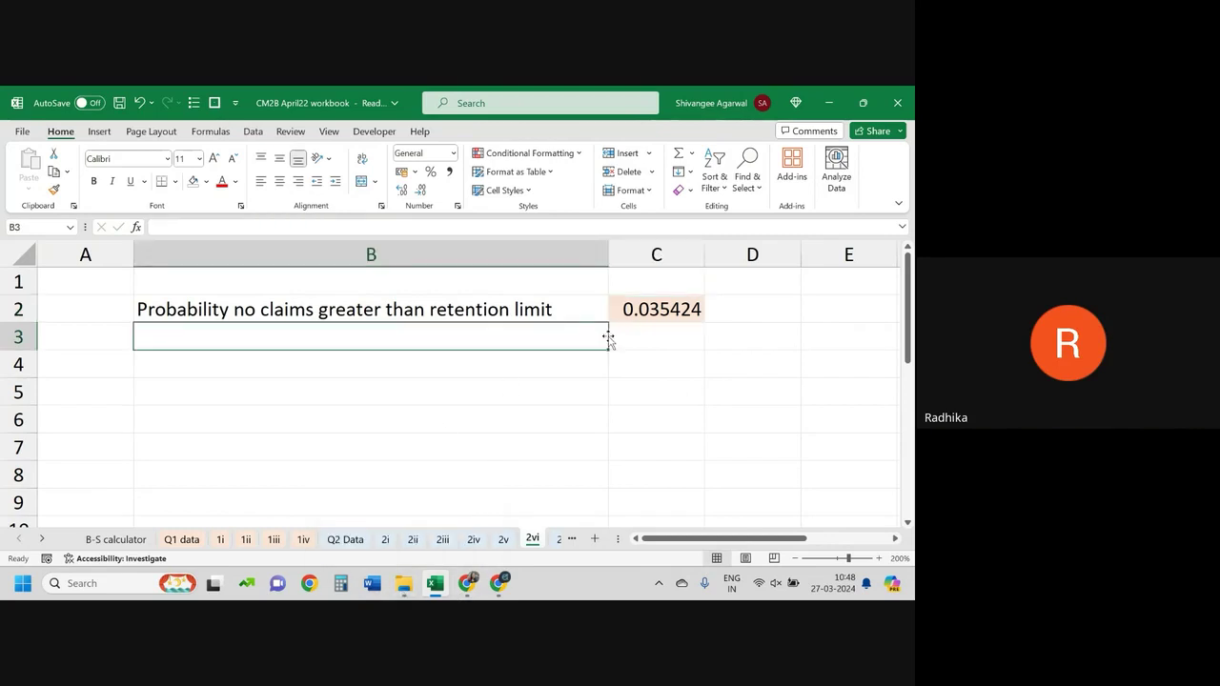
pyautogui.click(675, 307)
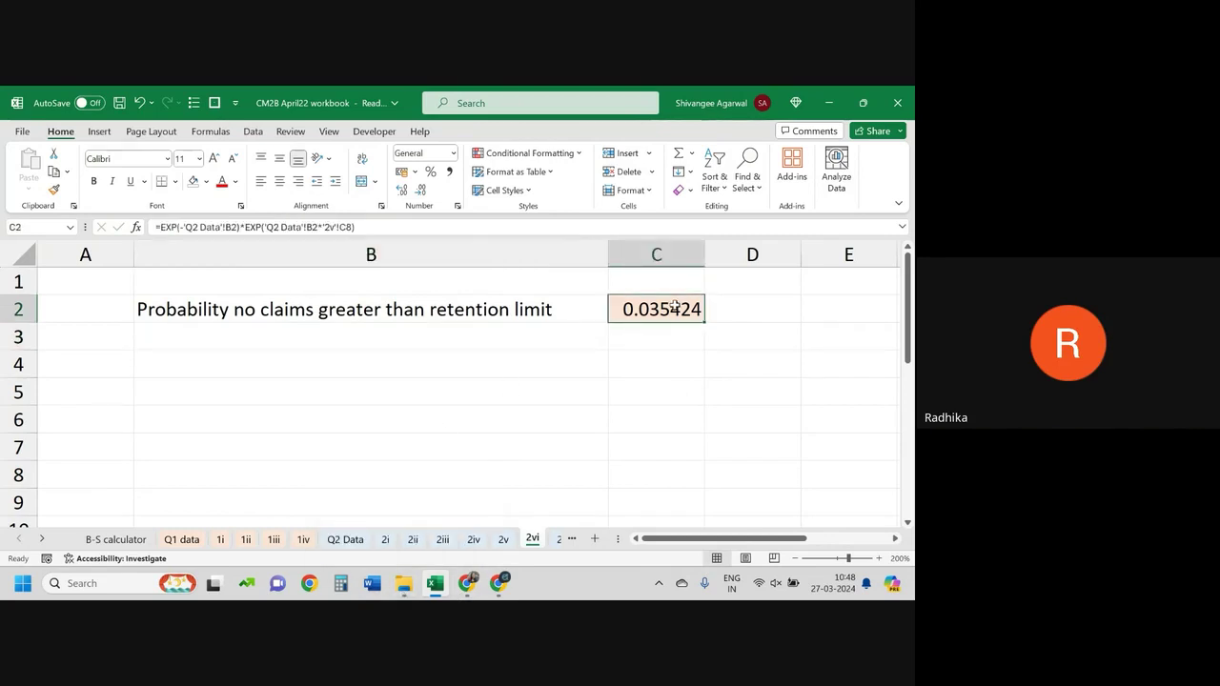
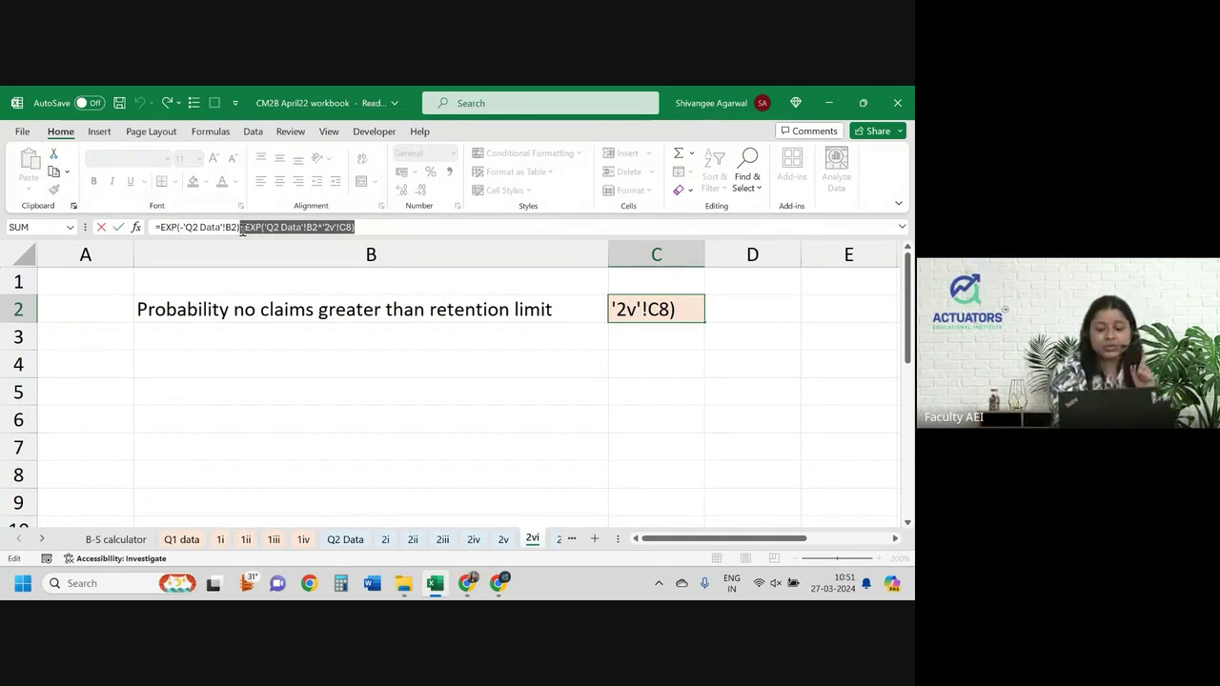
# - Compare the single-claim probability in 2v C8 with the yearly no-claims formula in 2vi C2, examining its first exponential term
pyautogui.press('Return')
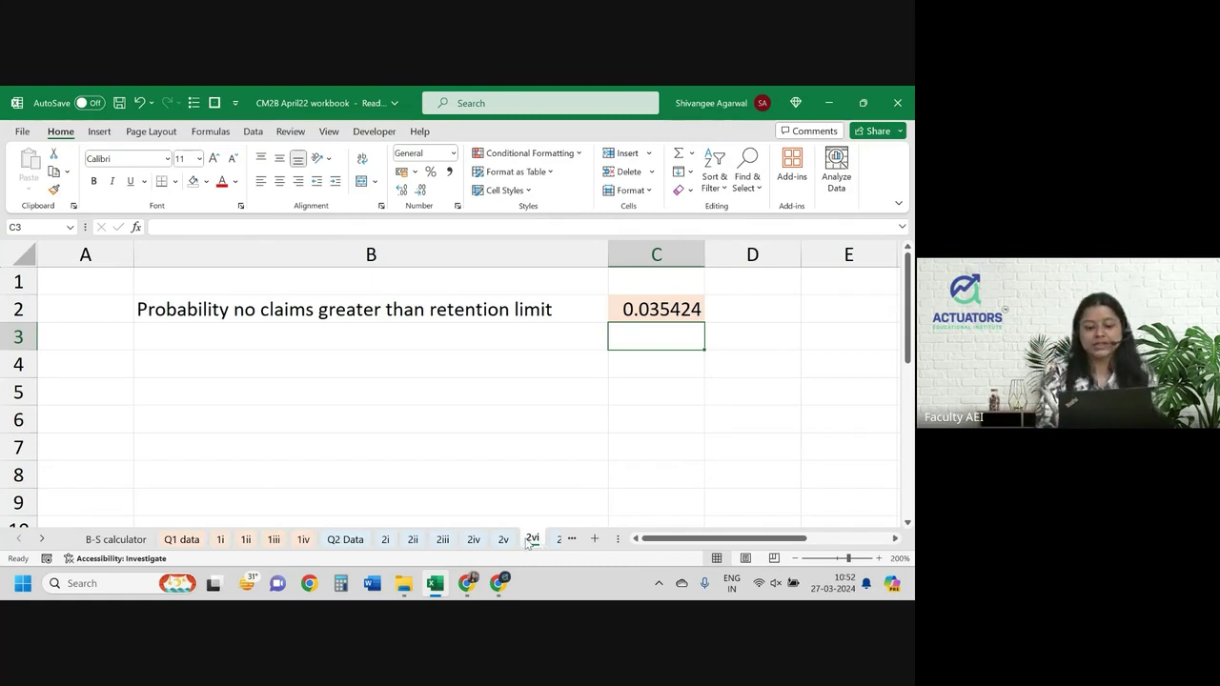
pyautogui.click(503, 539)
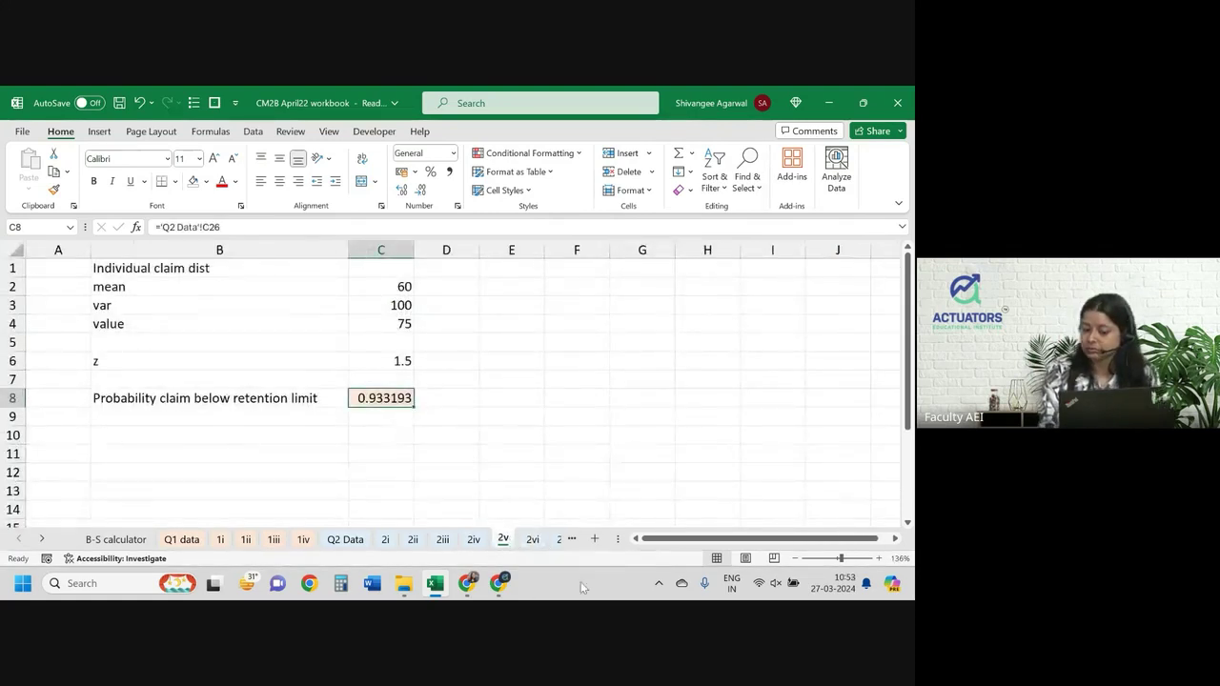
pyautogui.click(532, 539)
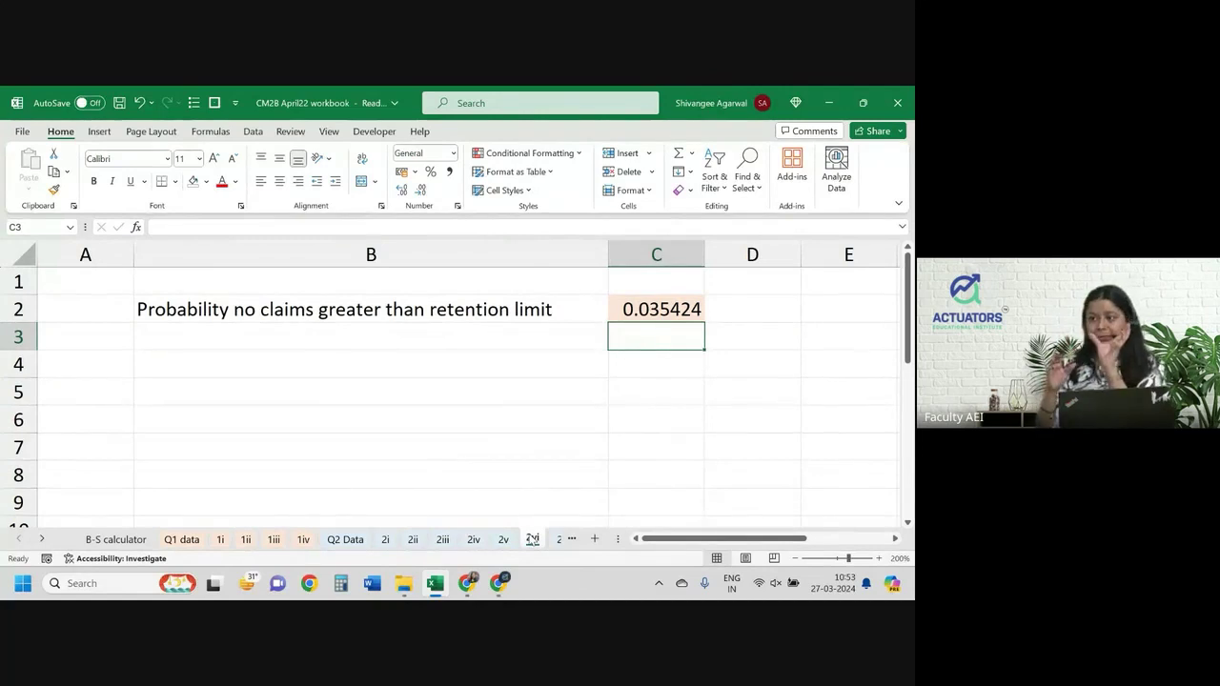
pyautogui.click(503, 539)
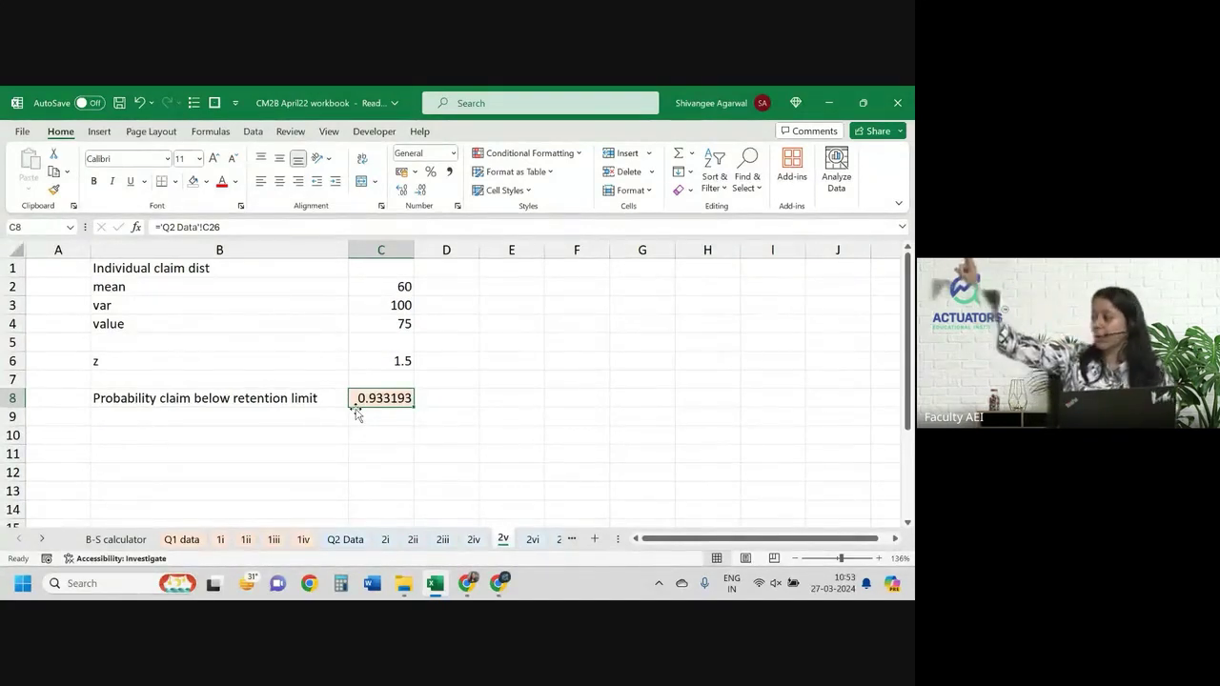
pyautogui.click(531, 539)
pyautogui.doubleClick(686, 307)
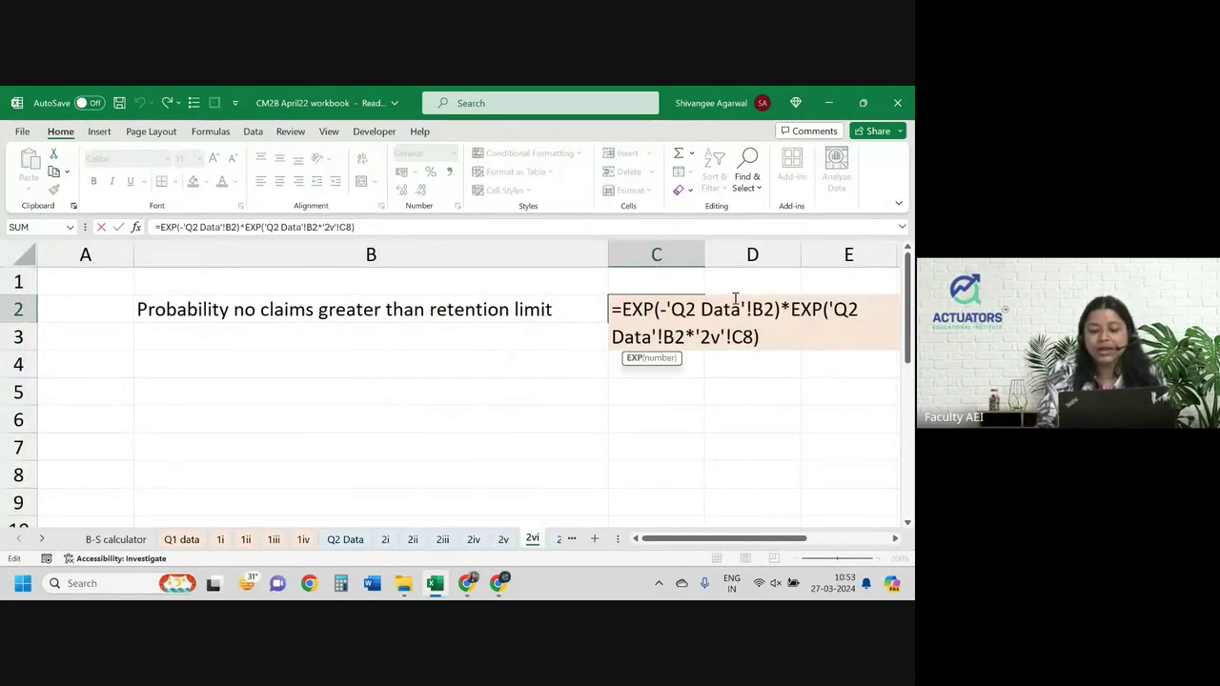
pyautogui.moveTo(780, 309); pyautogui.dragTo(608, 299)
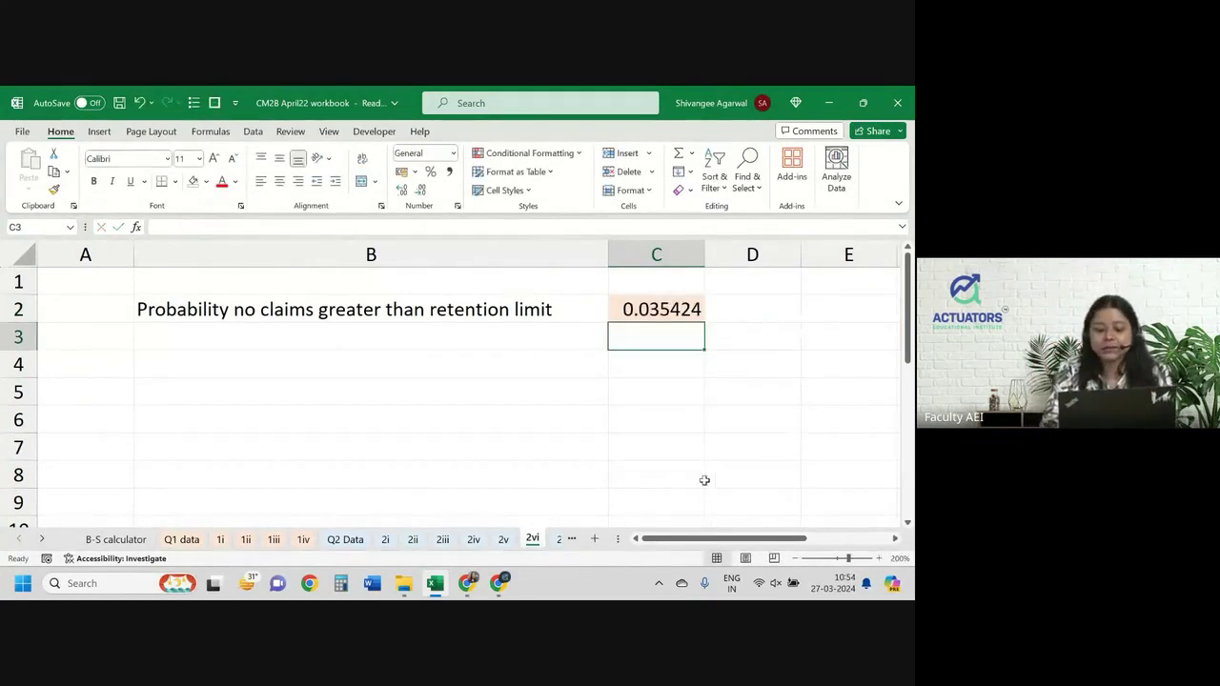
# - Enter the label p in D8 of sheet 2v, beside the probability of a claim below the retention limit
pyautogui.click(503, 539)
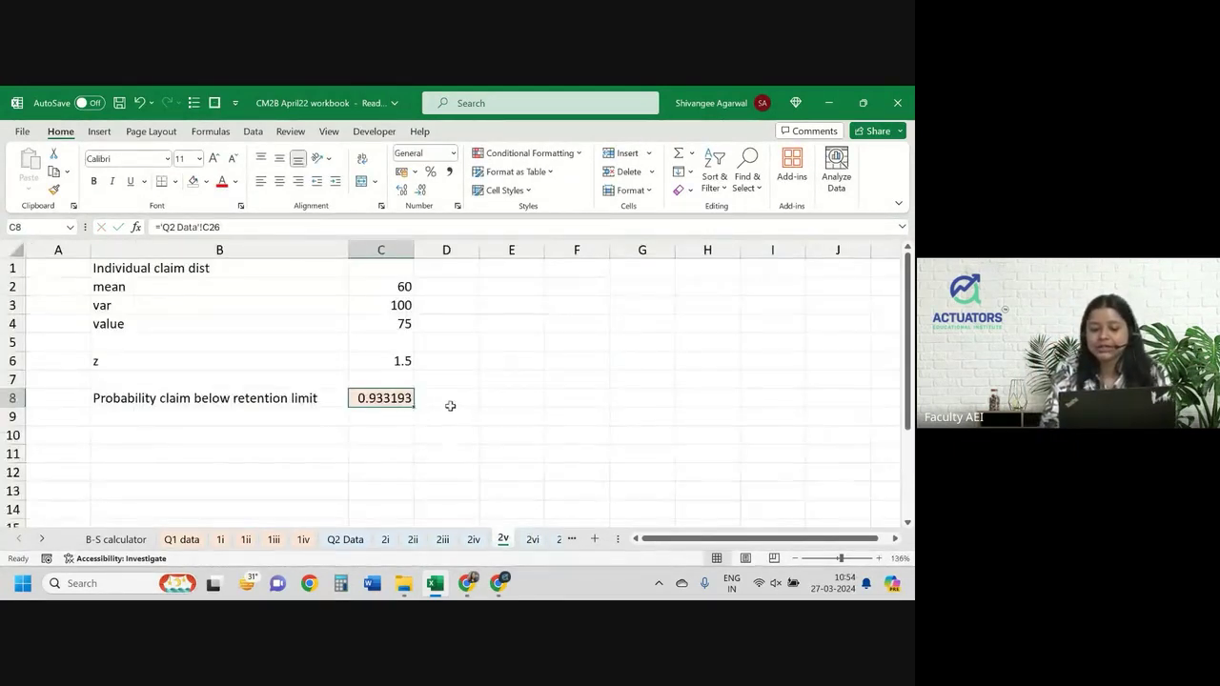
pyautogui.click(448, 402)
pyautogui.write('p')
pyautogui.press('Return')
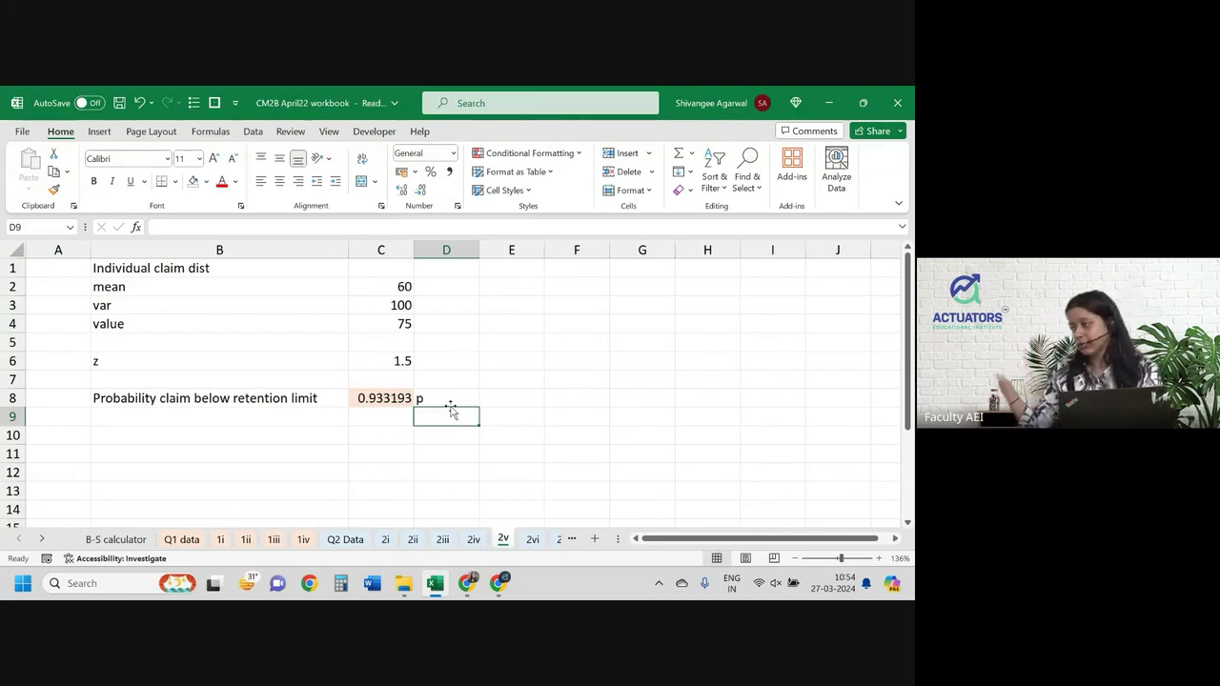
# - Review the C2 formula on sheet 2vi and check the marks allotted to part (vi) in the Chrome exam paper
pyautogui.click(531, 539)
pyautogui.click(651, 303)
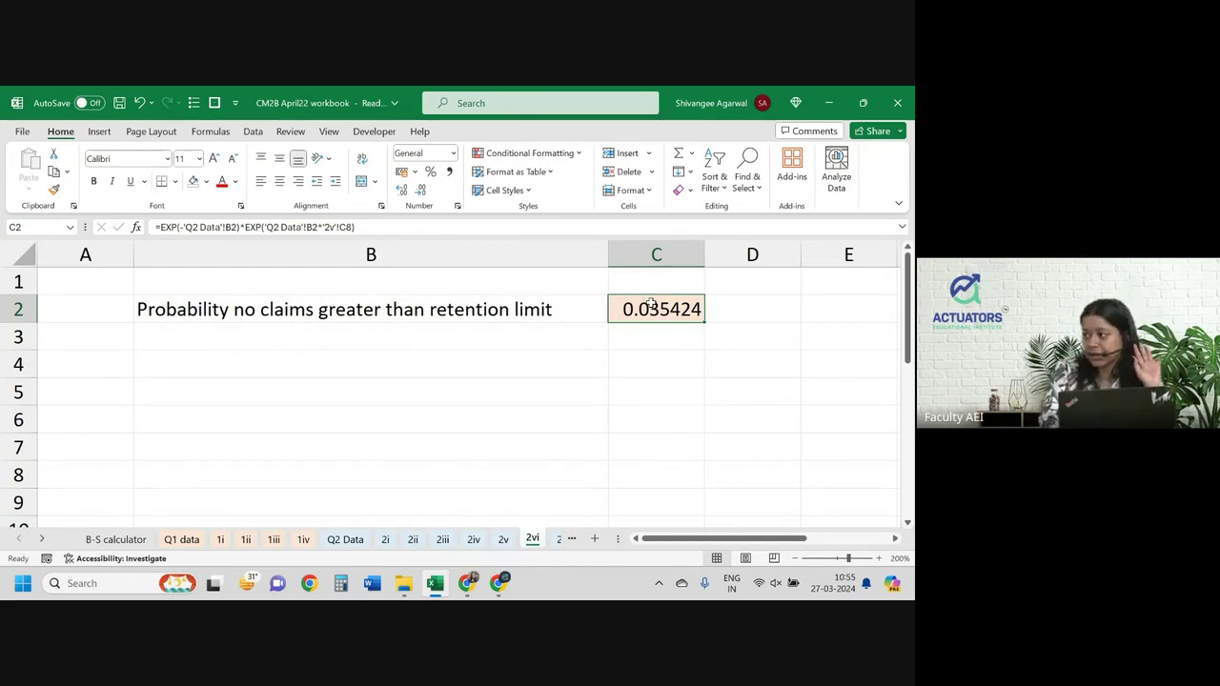
pyautogui.hotkey('alt', 'Tab')
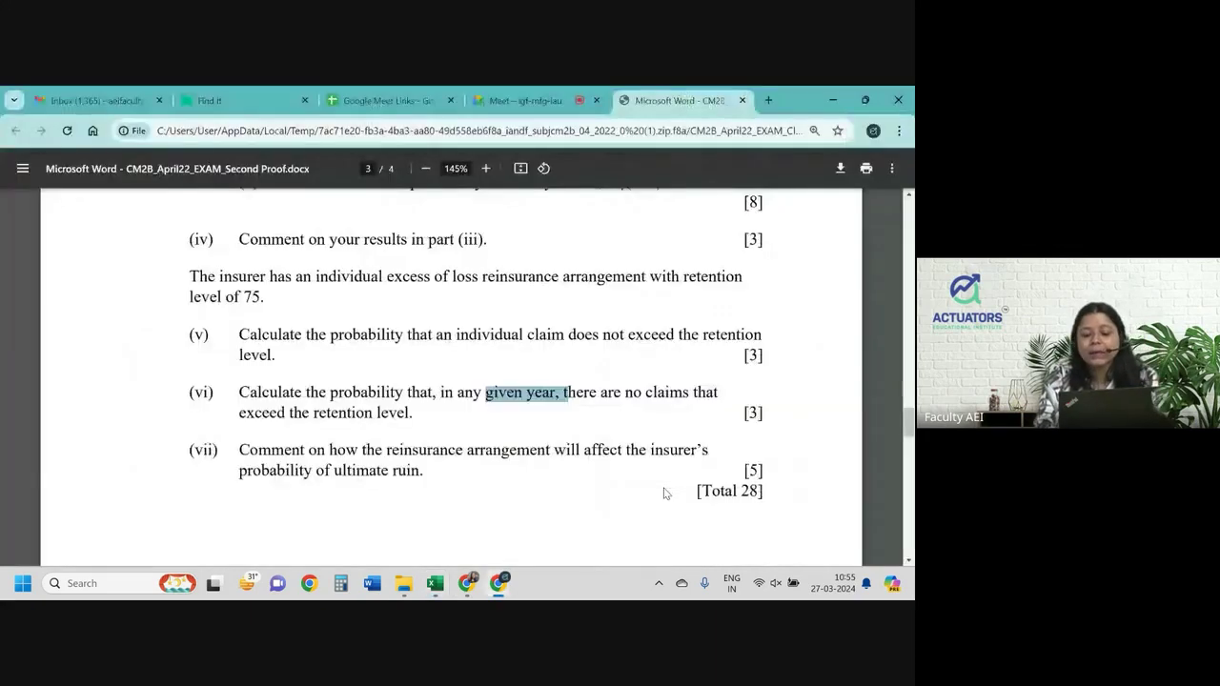
pyautogui.moveTo(745, 413); pyautogui.dragTo(764, 413)
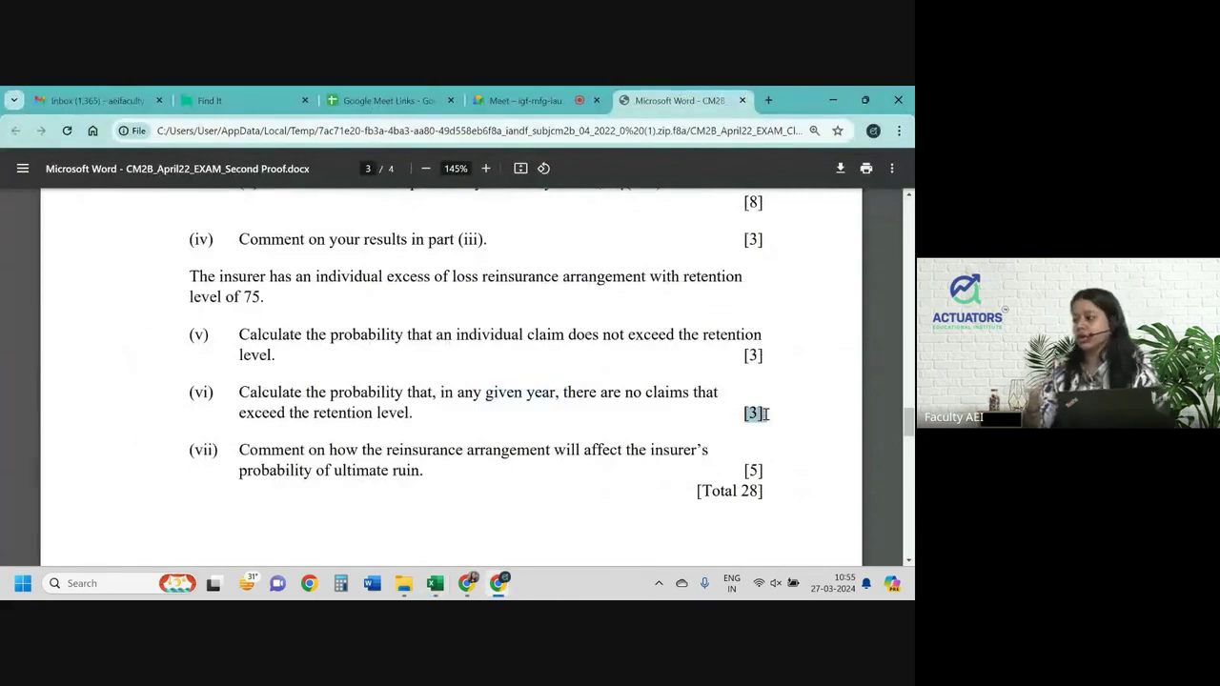